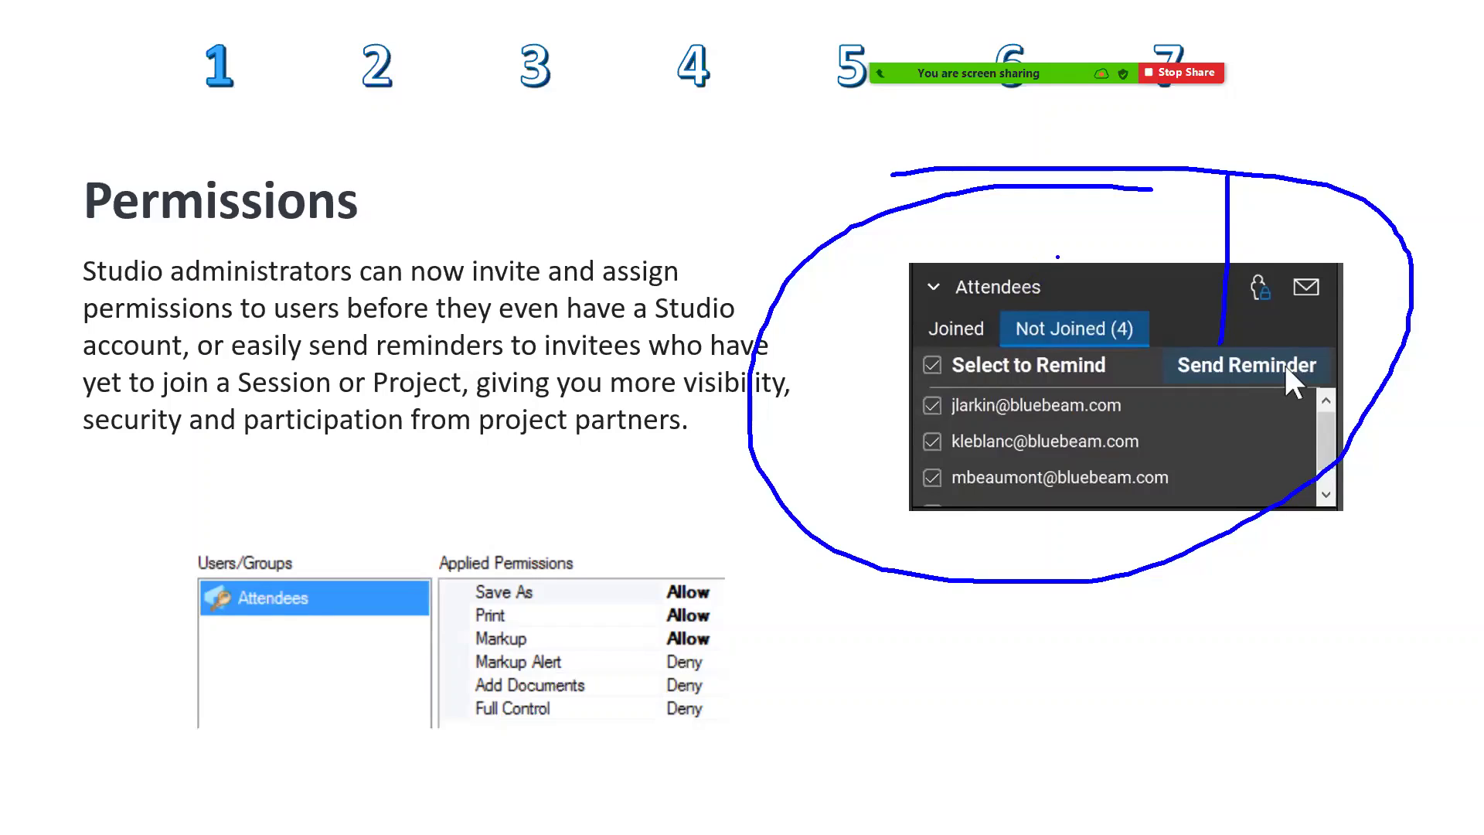
Draw a blue ink loop around the Attendees / Send Reminder image on the Permissions slide.
mouse_move(1047, 245)
left_mouse_down()
mouse_move(874, 309)
mouse_move(1190, 381)
mouse_move(1105, 233)
mouse_move(930, 231)
left_mouse_up()
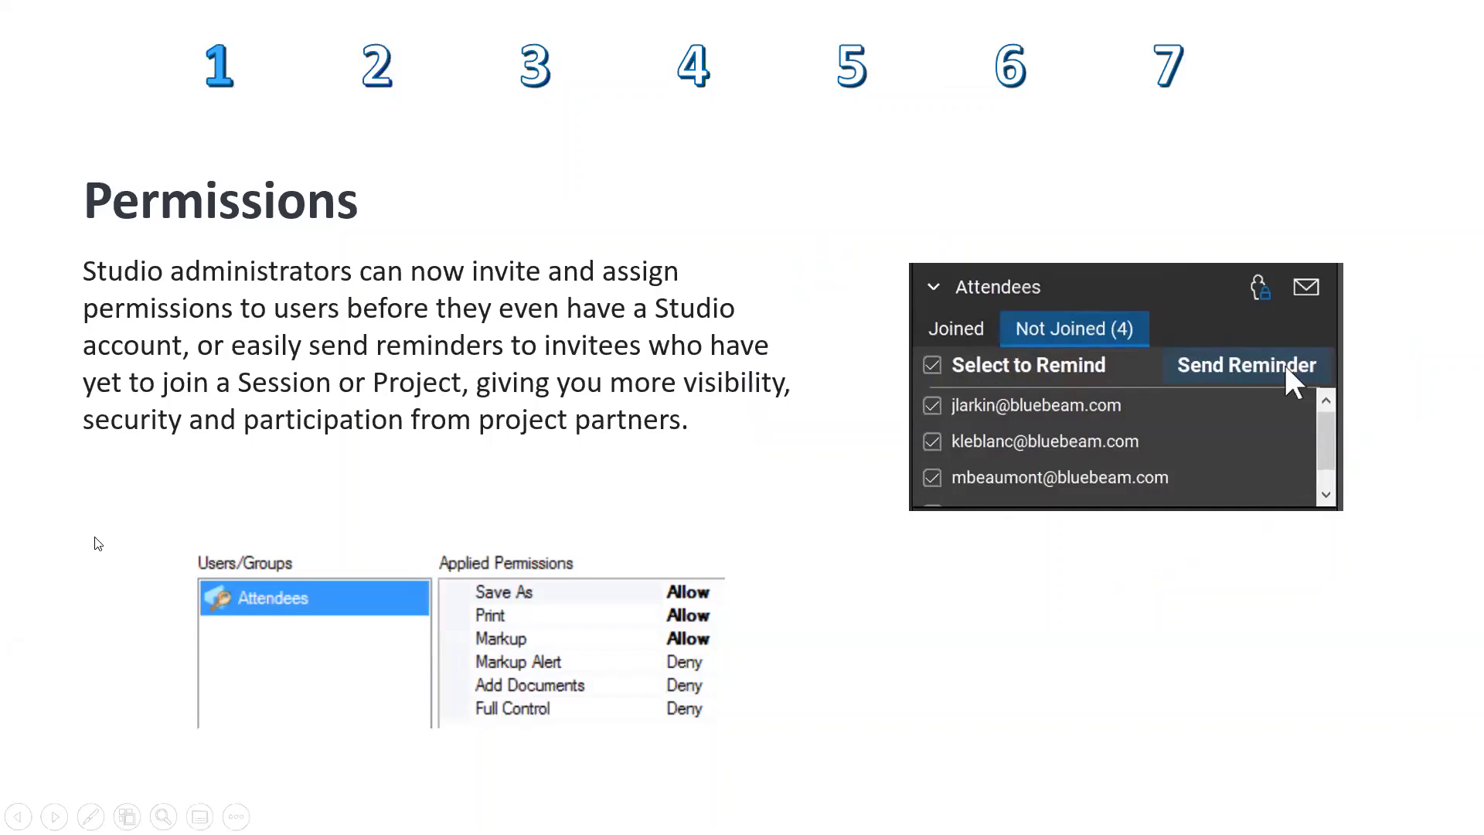
Advance the slideshow to the Markup Filters slide and switch to Bluebeam Revu.
left_click(132, 461)
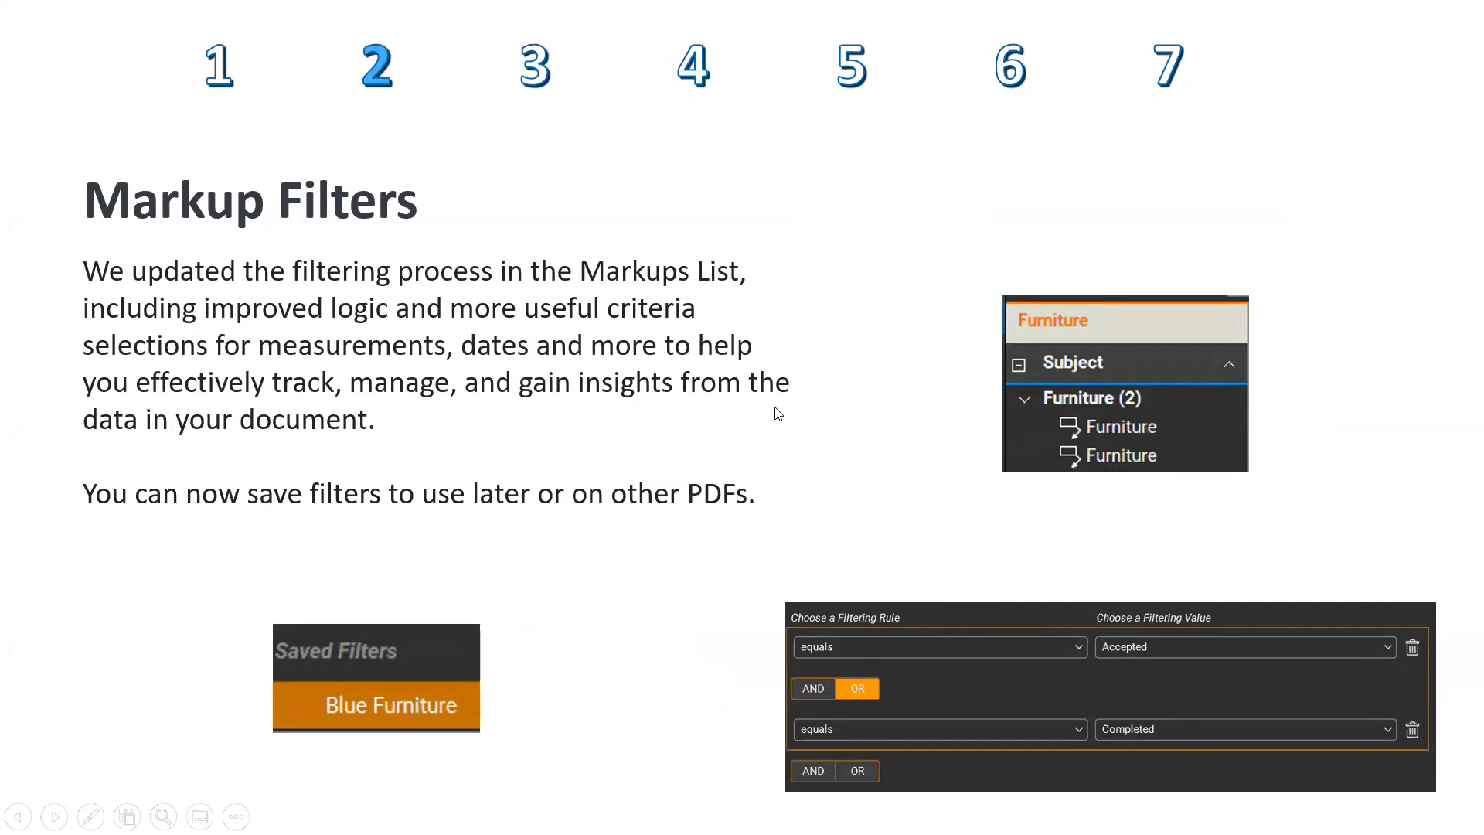
key("alt+Tab")
key("alt+Tab")
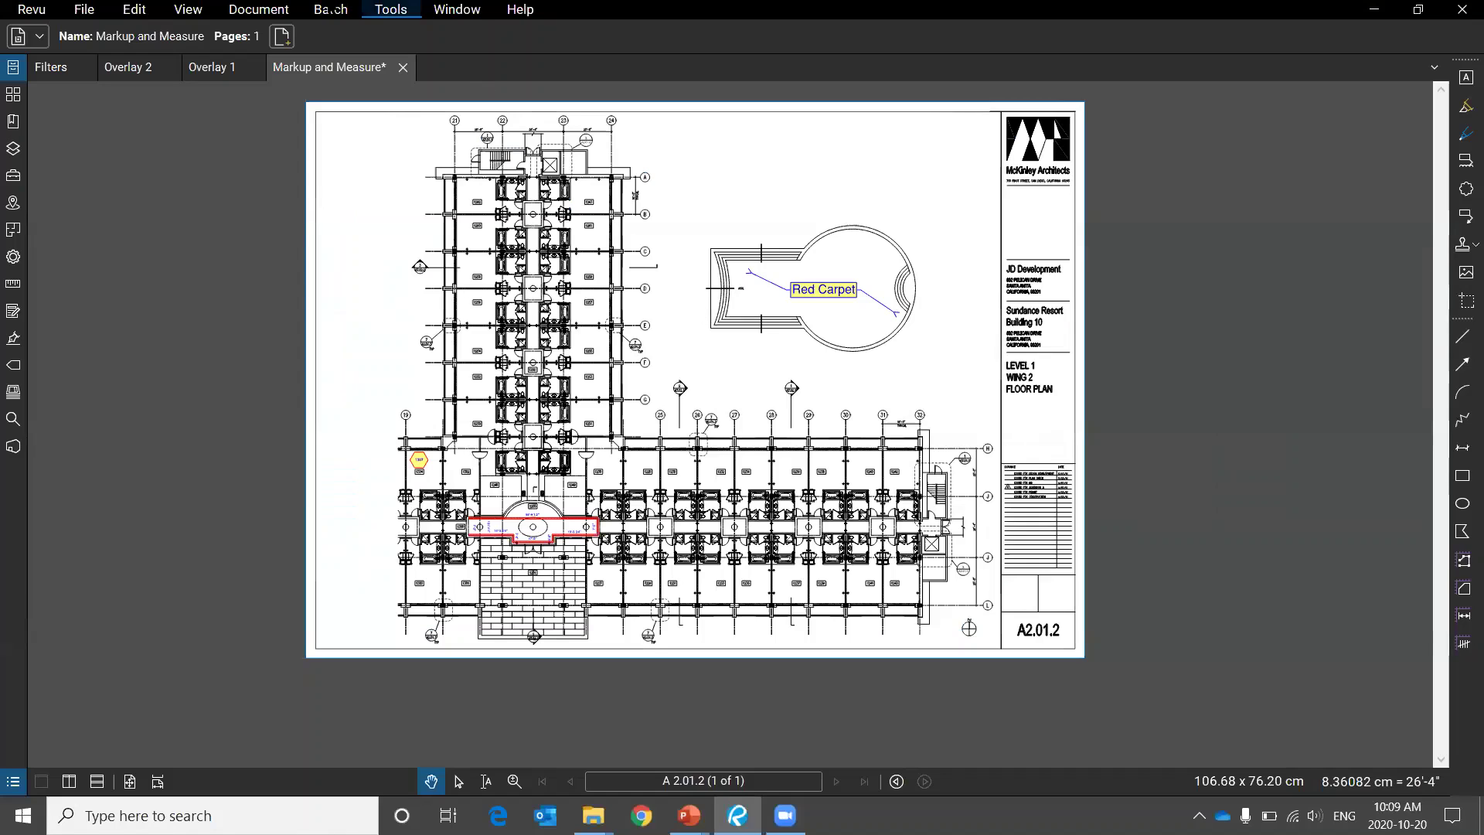
Switch to the Filters drawing and open a taller Markups List panel.
left_click(54, 68)
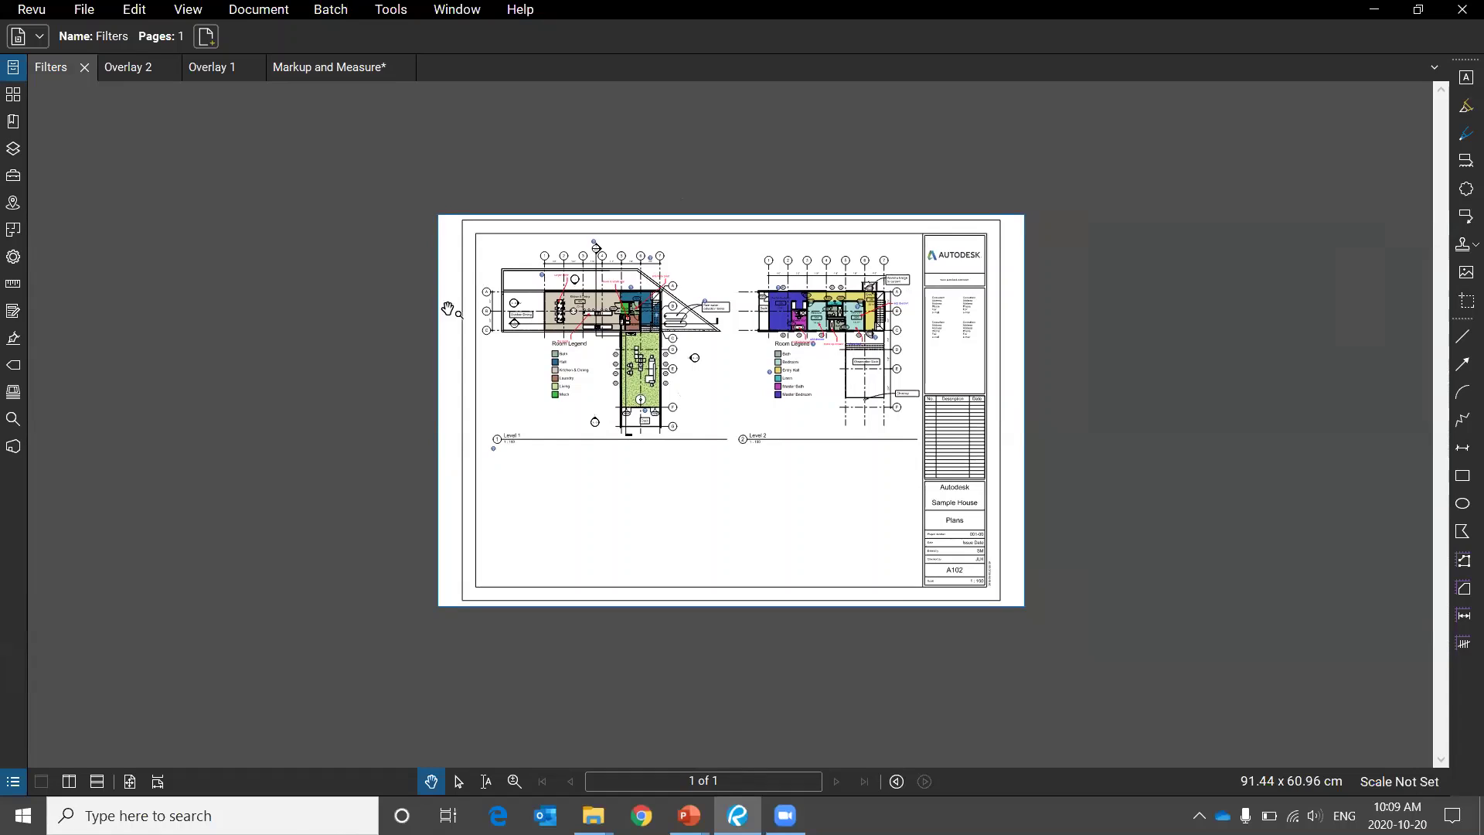
left_click(15, 782)
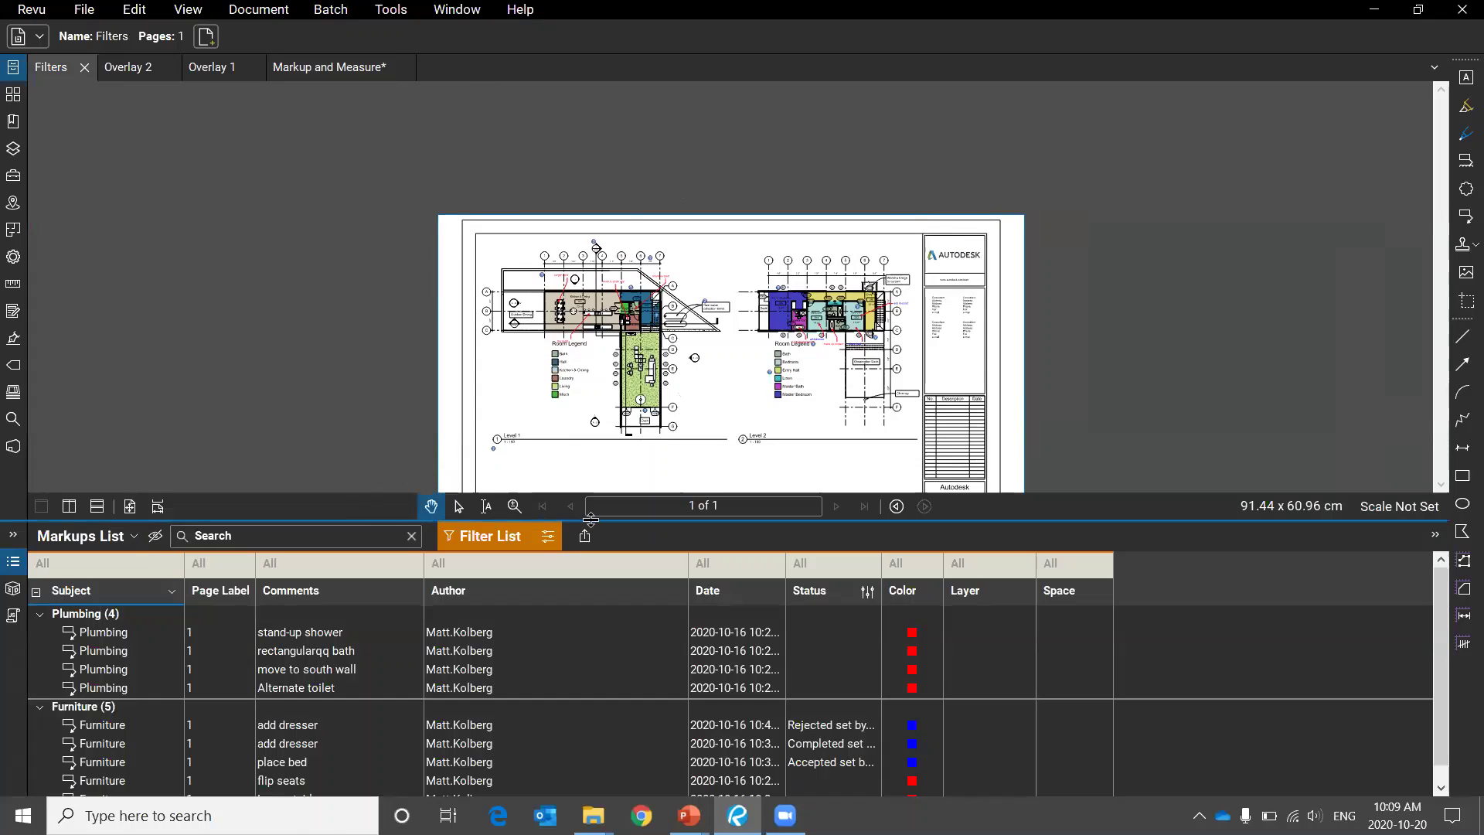
left_click_drag(593, 520, 586, 440)
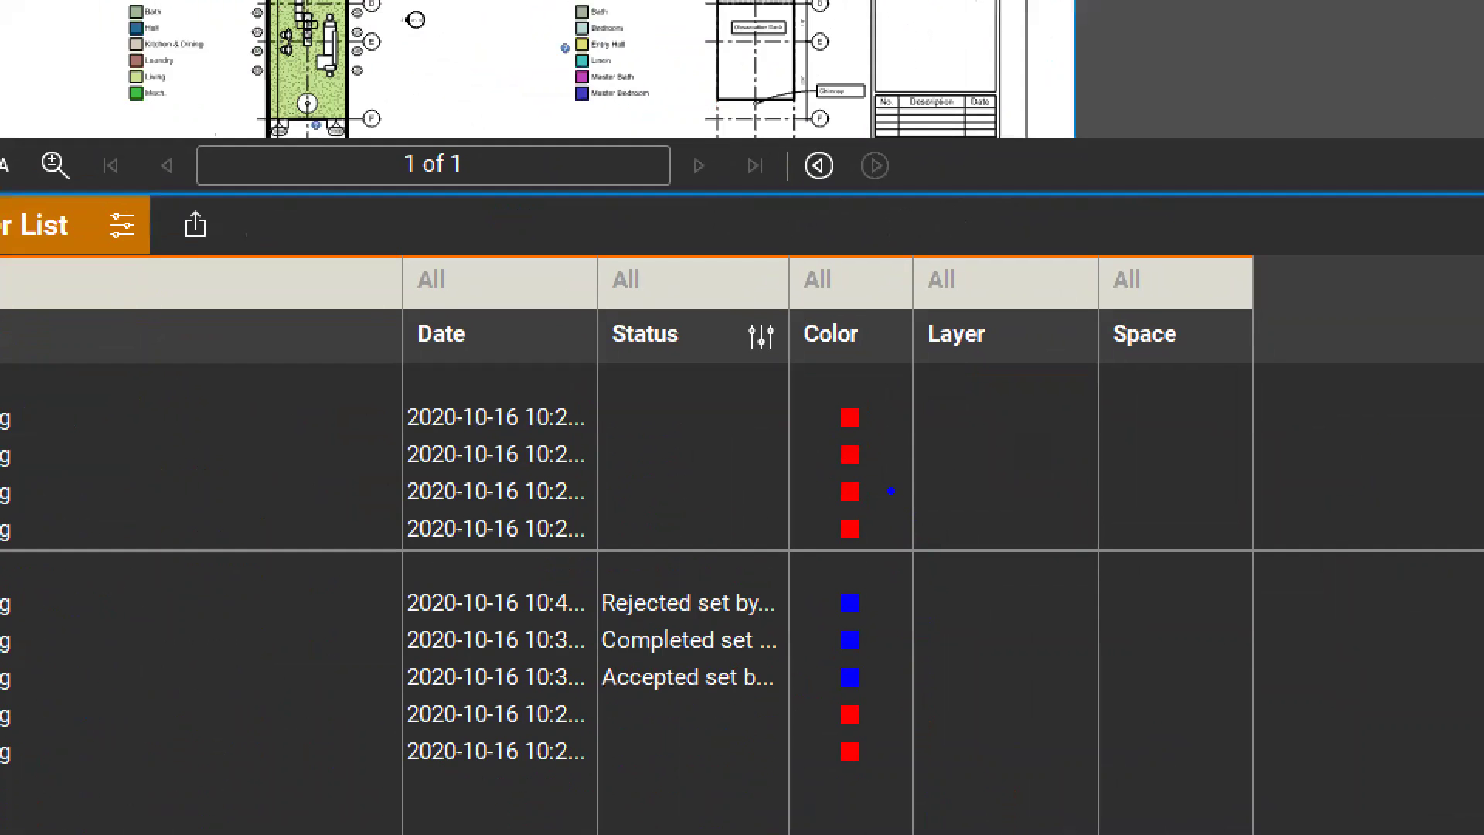
Ink-mark the empty Layer cells and the Status and Color entries, then clear the ink.
left_click_drag(887, 489, 1028, 452)
left_click_drag(891, 694, 1011, 669)
left_click_drag(937, 760, 1084, 733)
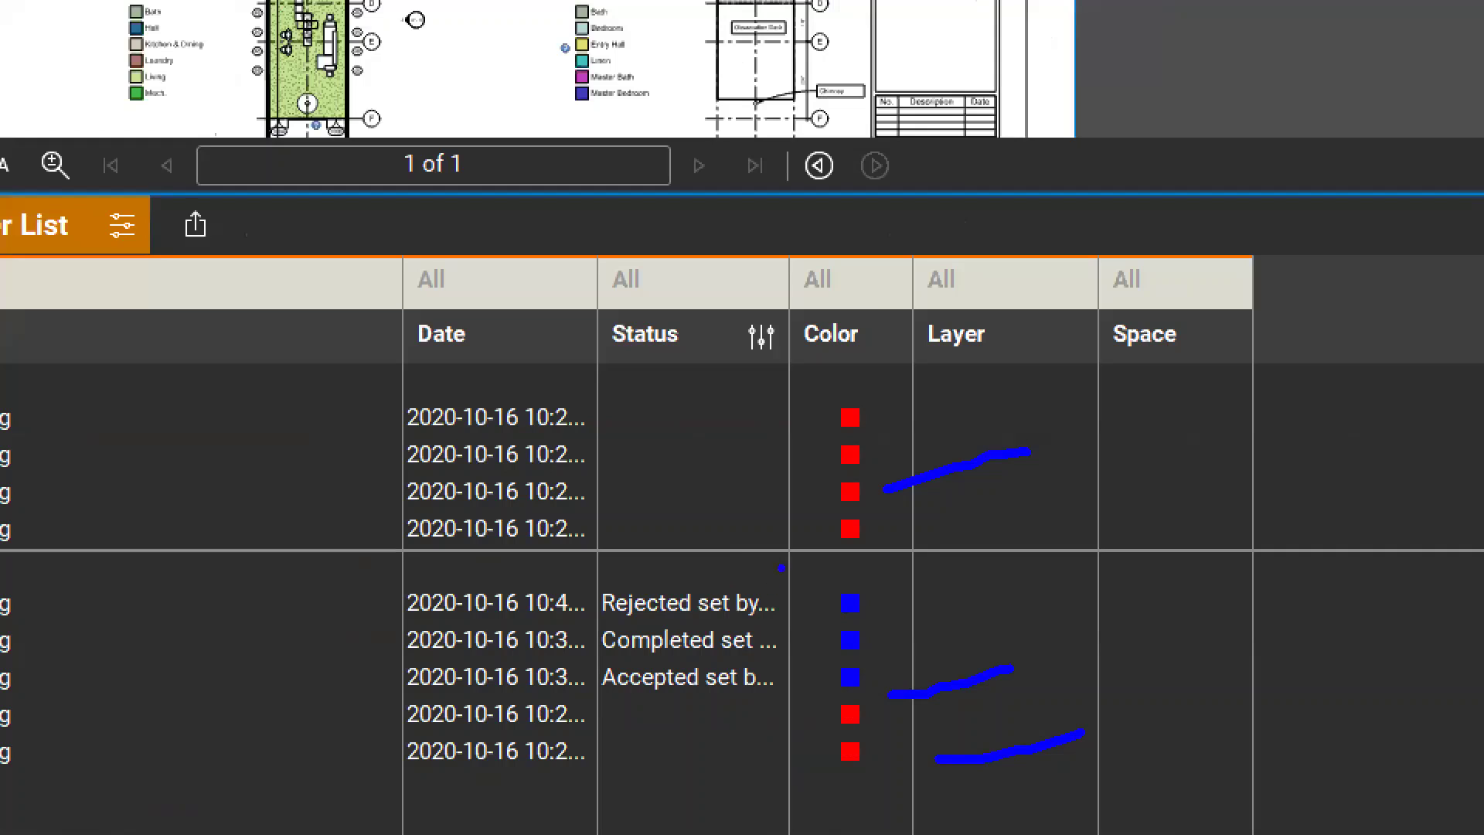
mouse_move(708, 520)
left_mouse_down()
mouse_move(520, 647)
mouse_move(898, 619)
mouse_move(620, 516)
left_mouse_up()
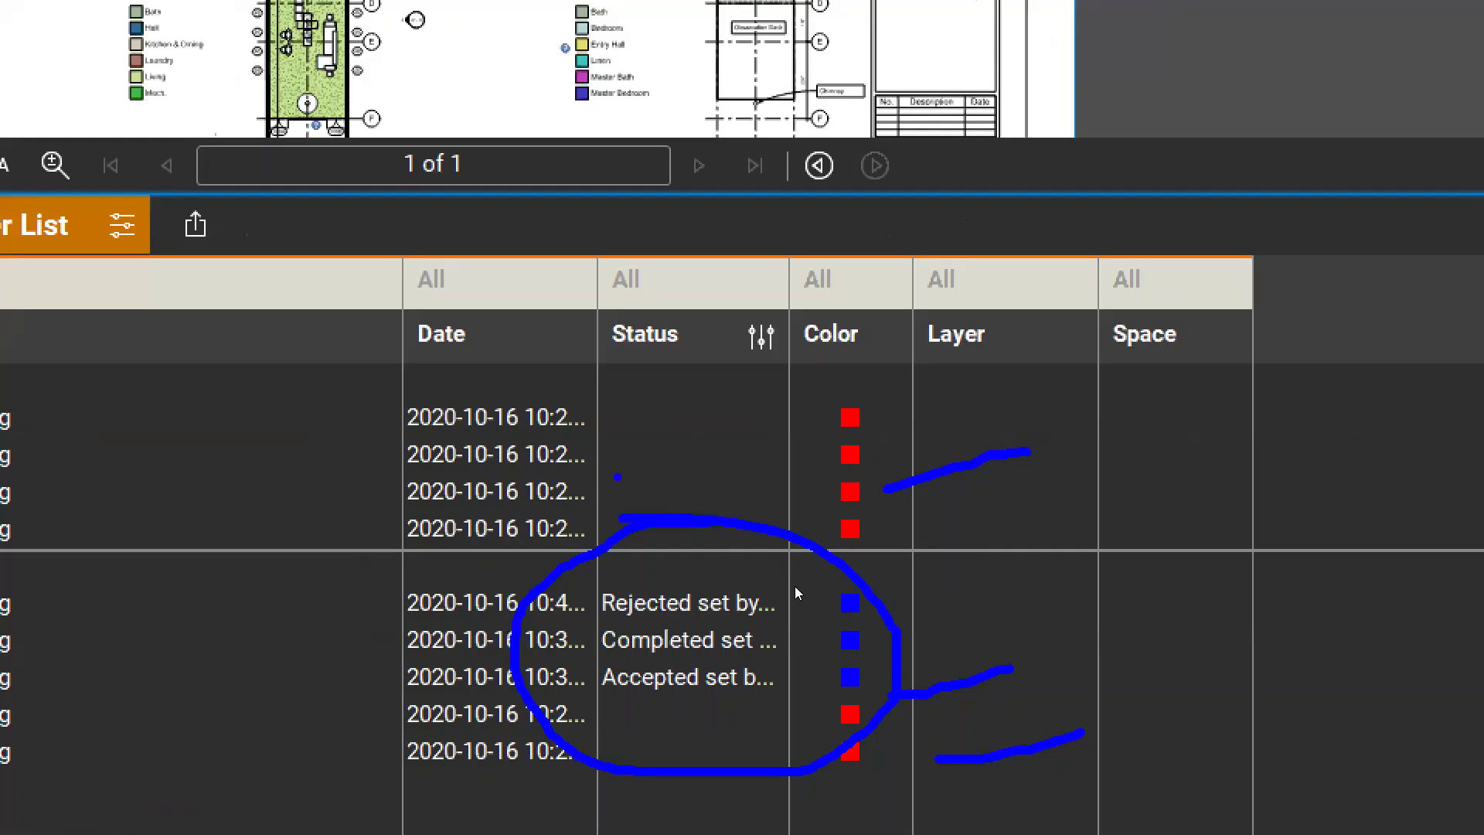
key("Escape")
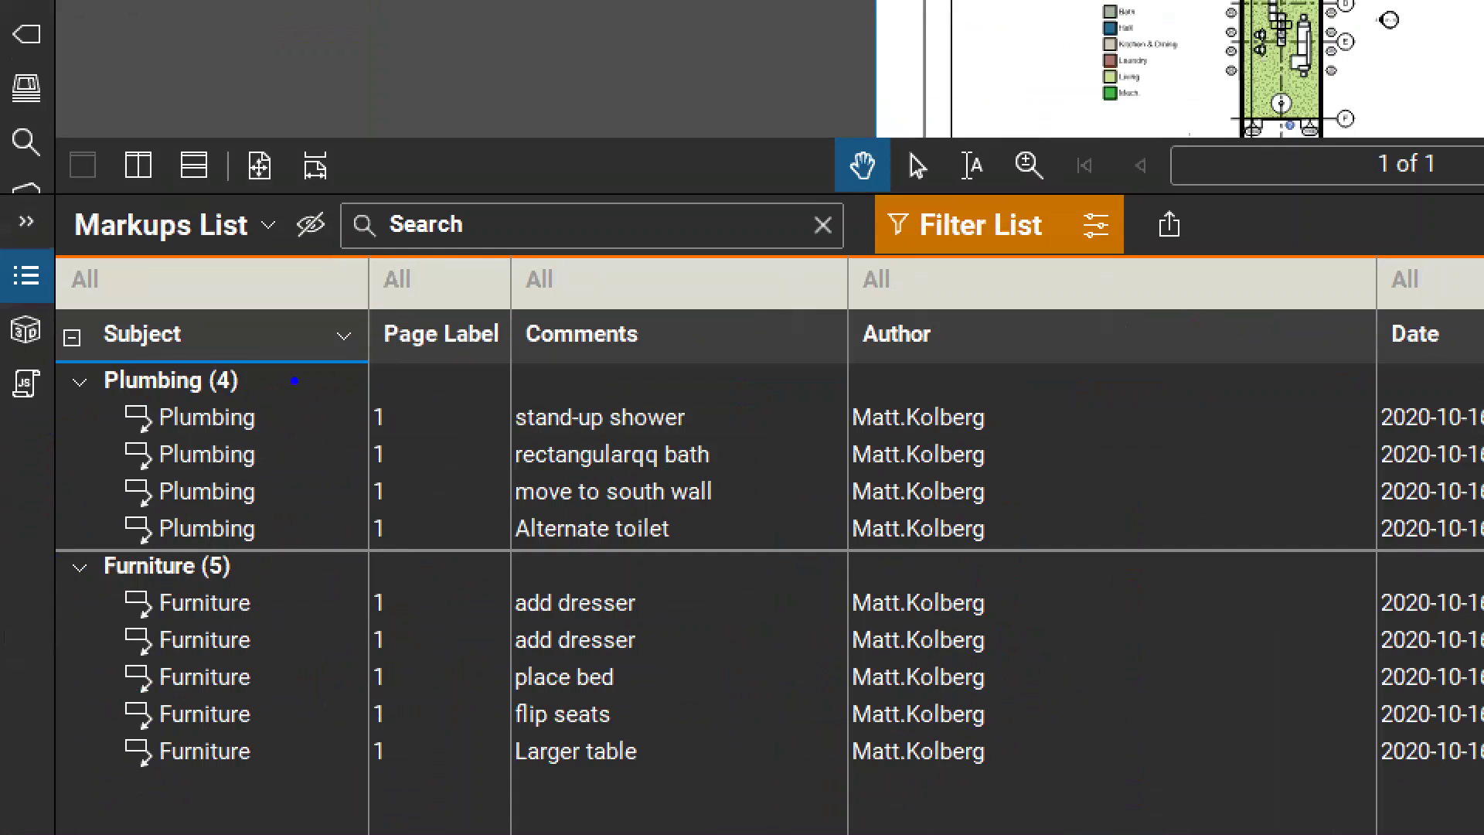
Circle the Plumbing and Furniture groups in ink and turn list filtering off.
mouse_move(259, 349)
left_mouse_down()
mouse_move(108, 410)
mouse_move(441, 464)
mouse_move(349, 366)
left_mouse_up()
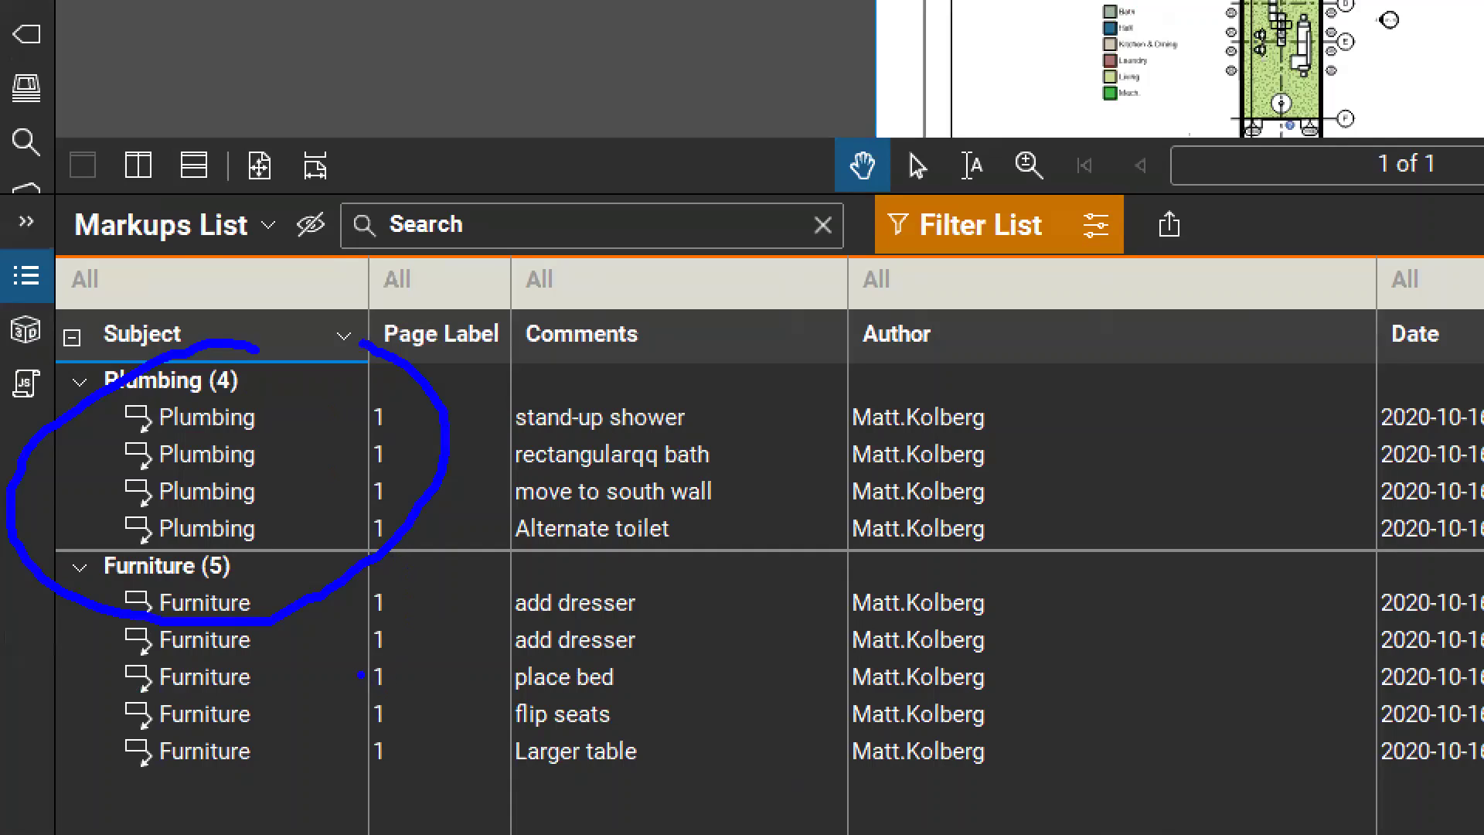
mouse_move(274, 574)
left_mouse_down()
mouse_move(449, 781)
mouse_move(186, 550)
left_mouse_up()
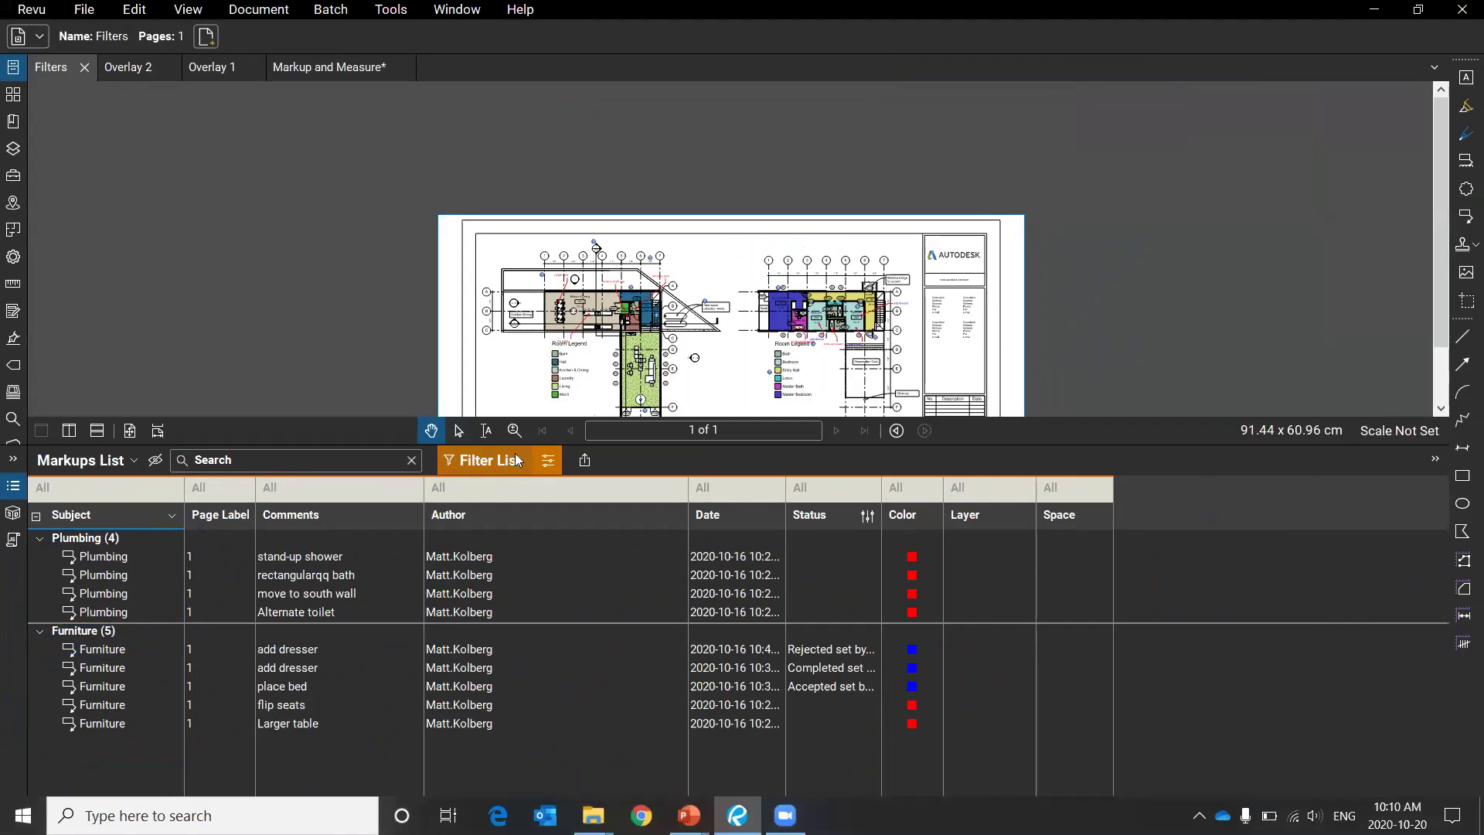
left_click(514, 454)
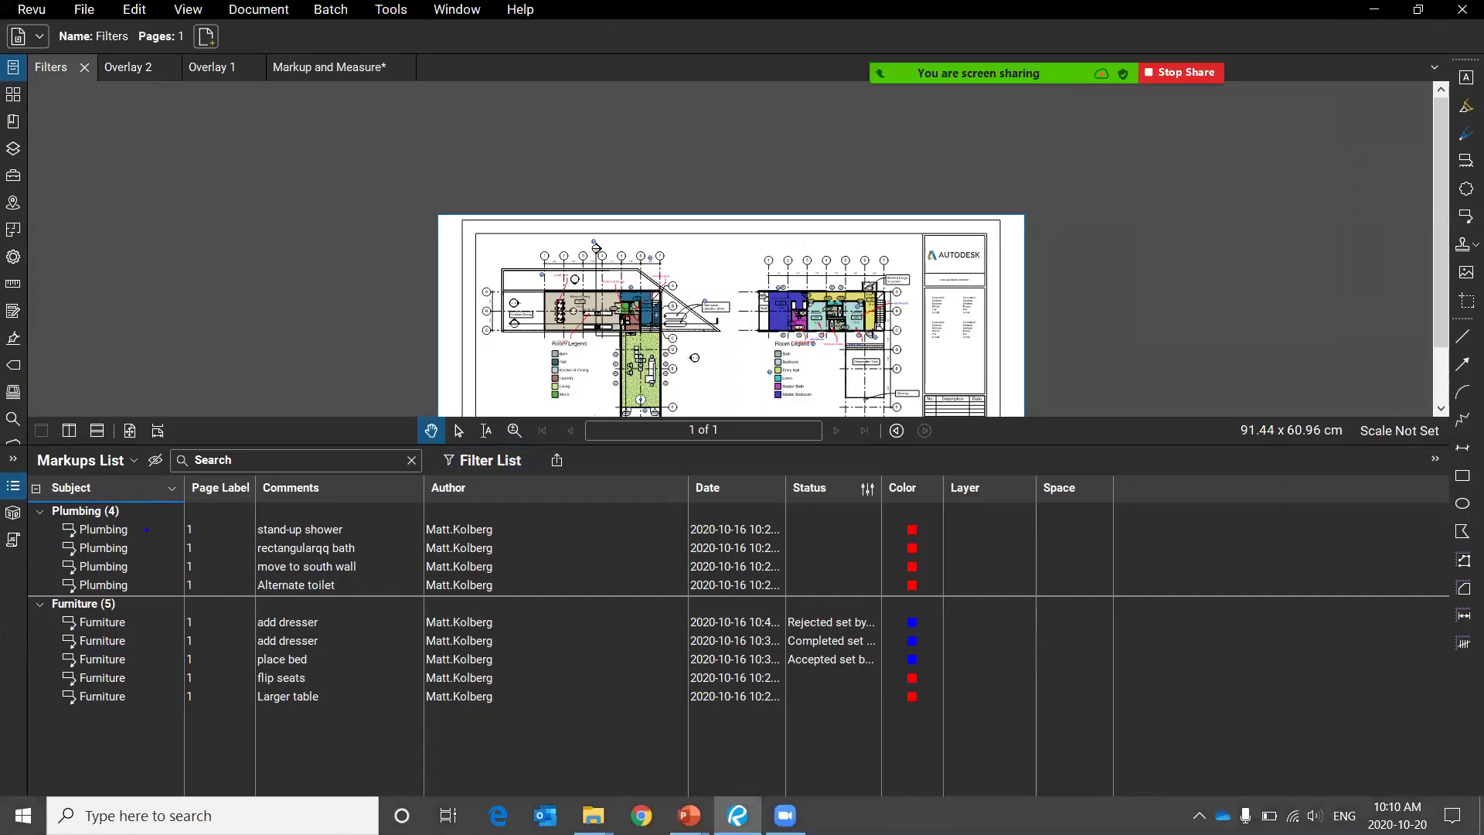
Turn filtering on, show only Plumbing markups by Subject, then Clear All the Subject filter.
mouse_move(129, 483)
left_mouse_down()
mouse_move(21, 594)
mouse_move(61, 468)
left_mouse_up()
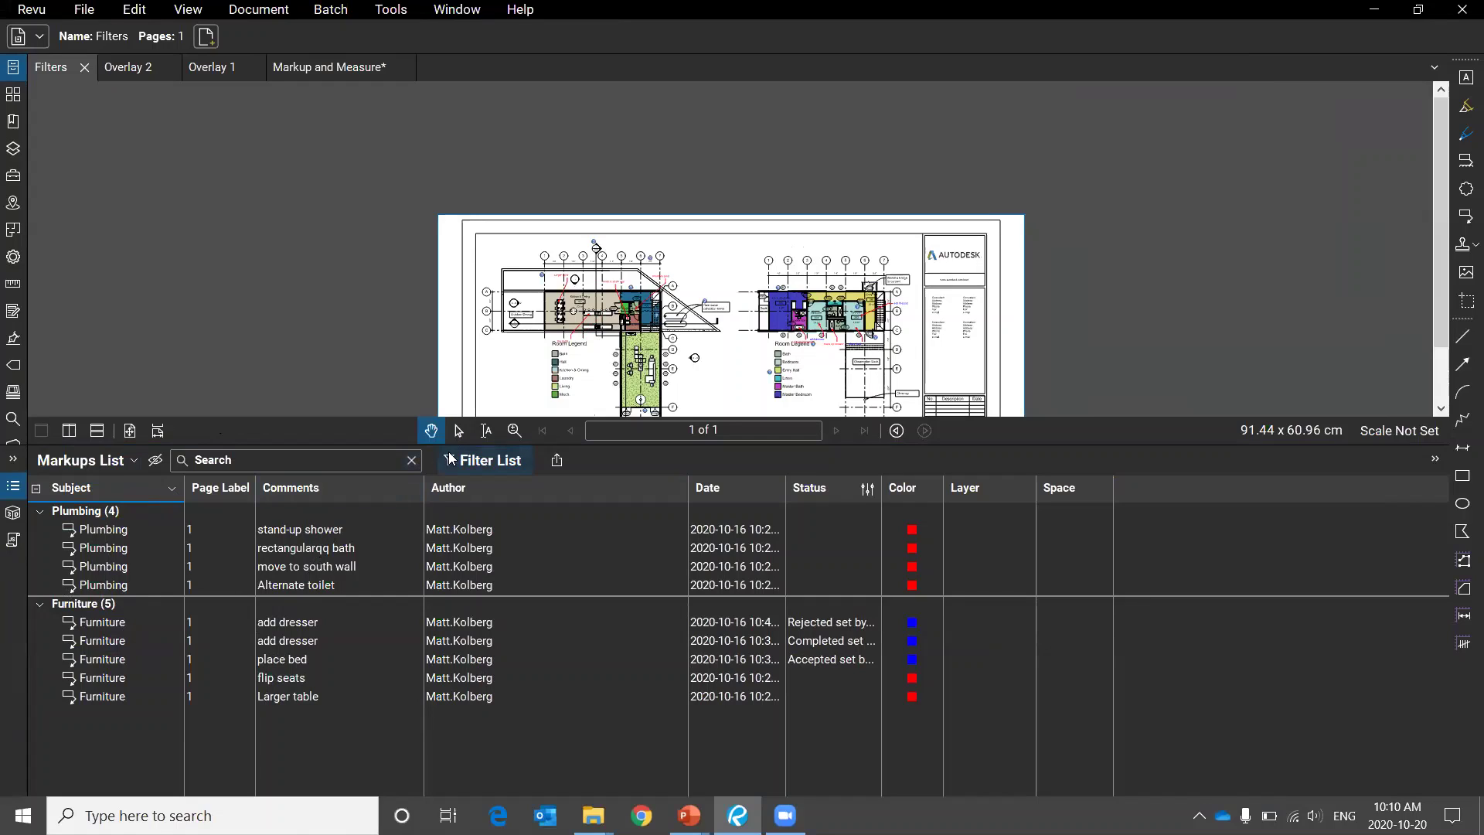
left_click(494, 460)
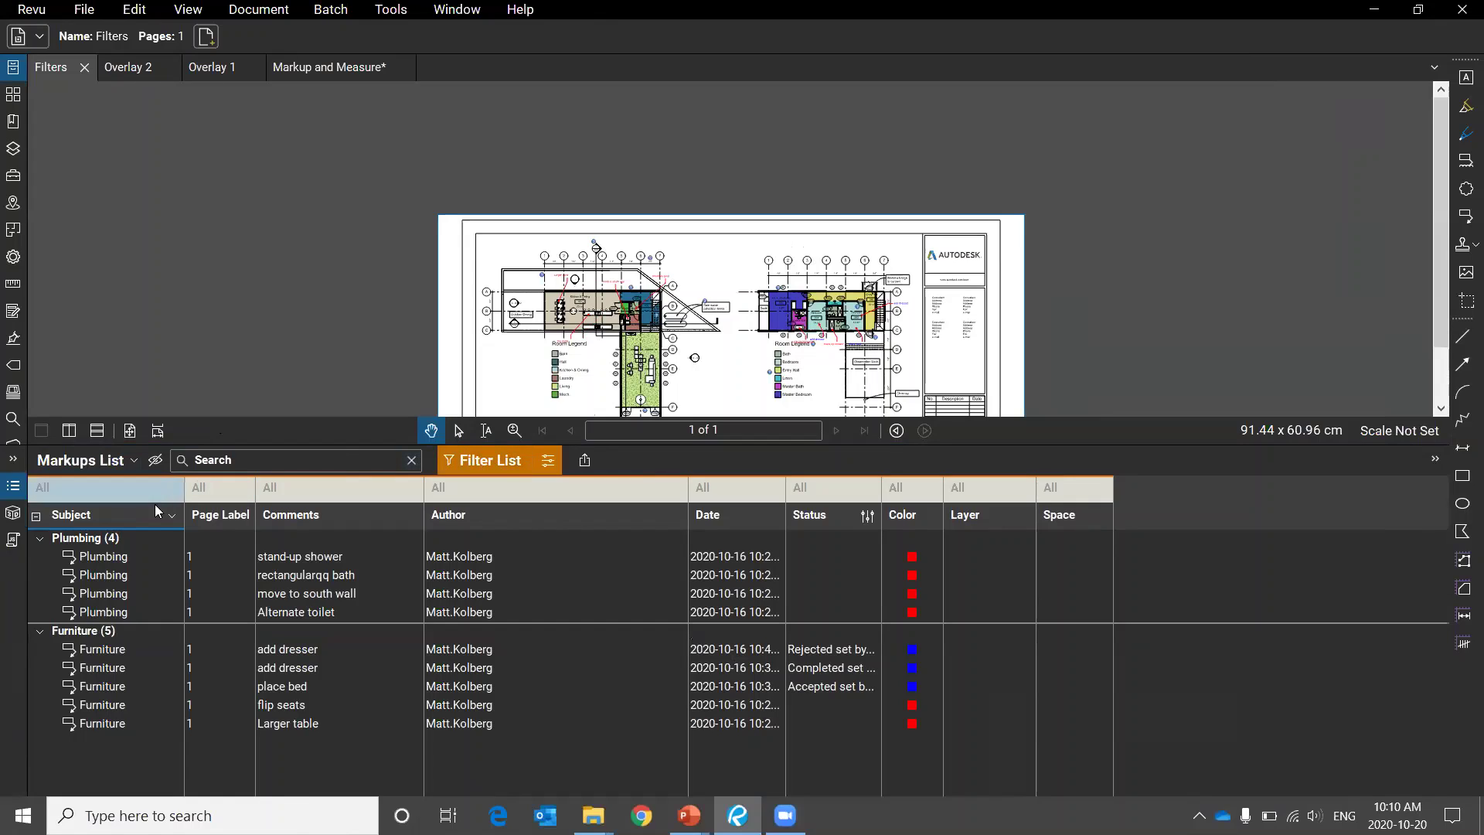
left_click(108, 488)
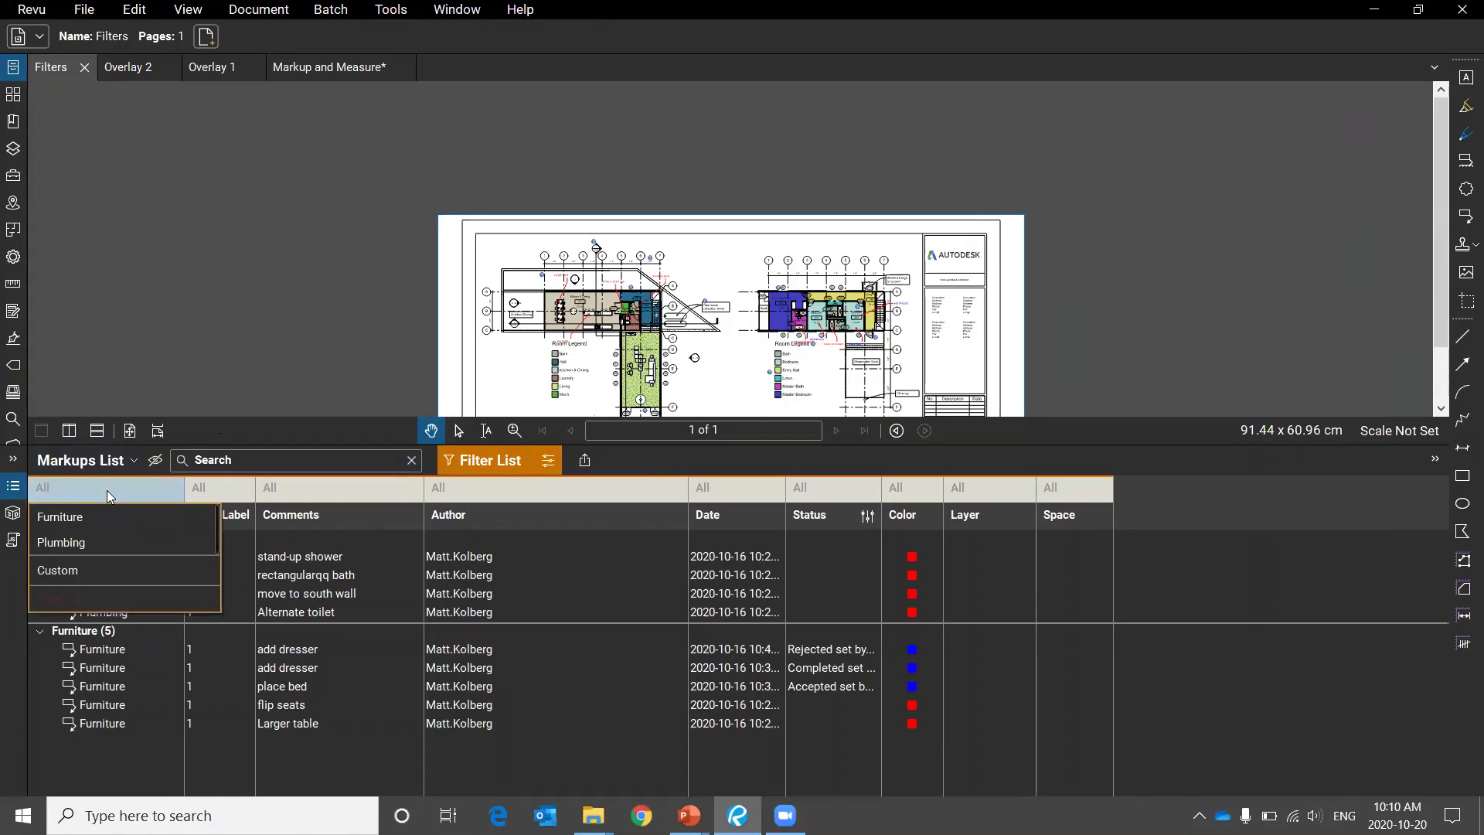
left_click(73, 542)
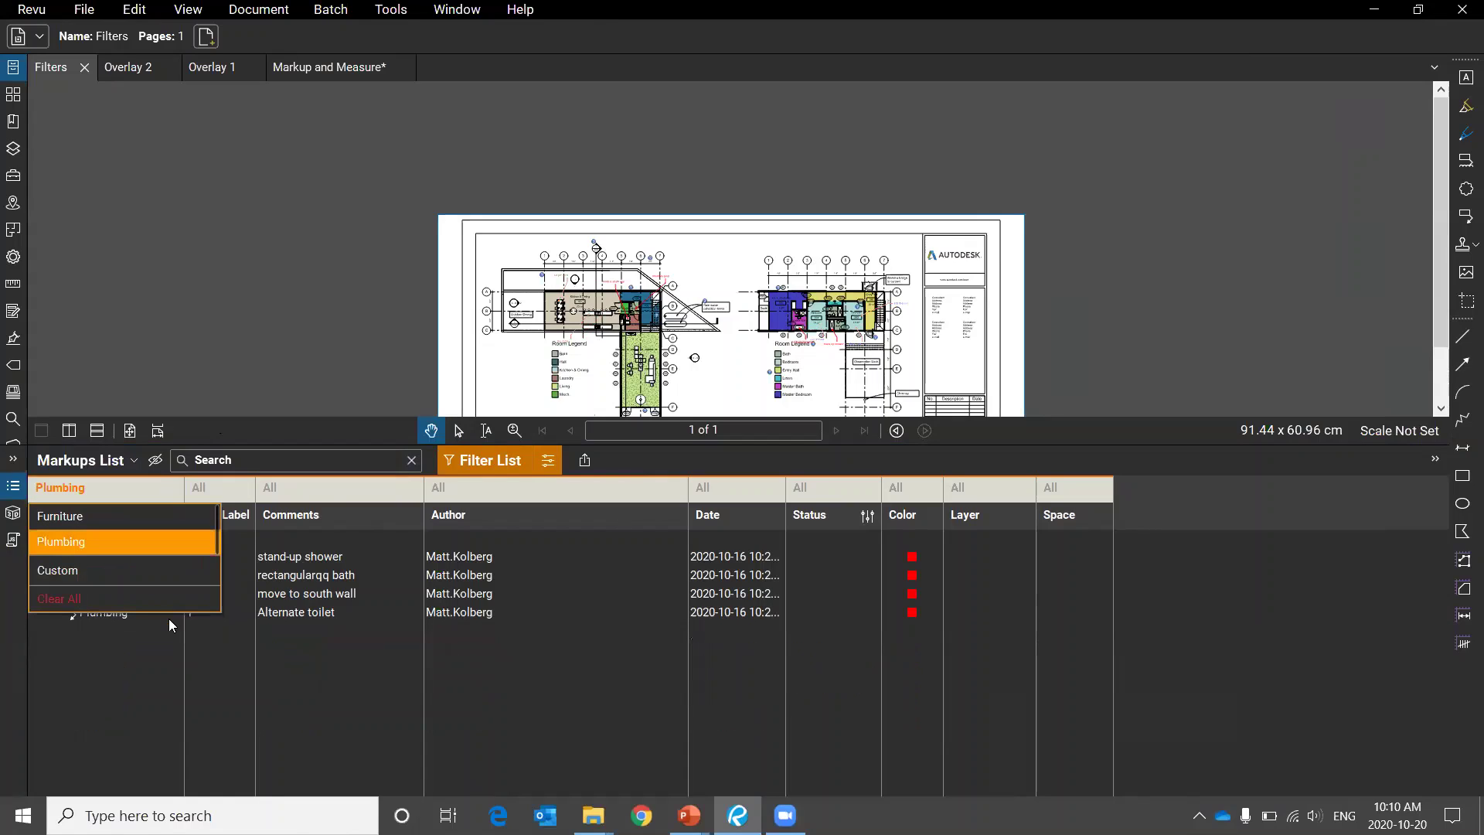
left_click(130, 667)
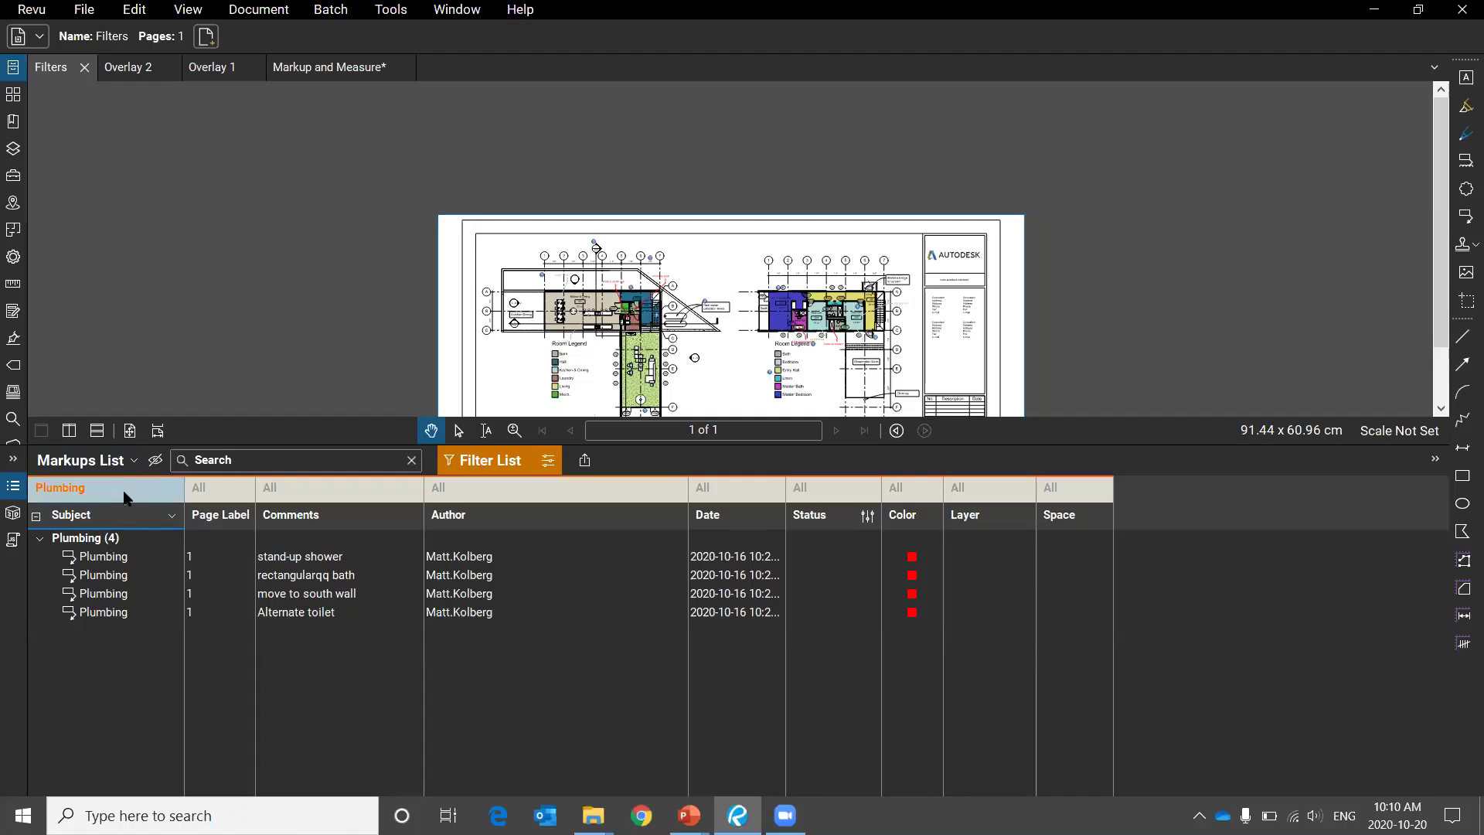
left_click(88, 483)
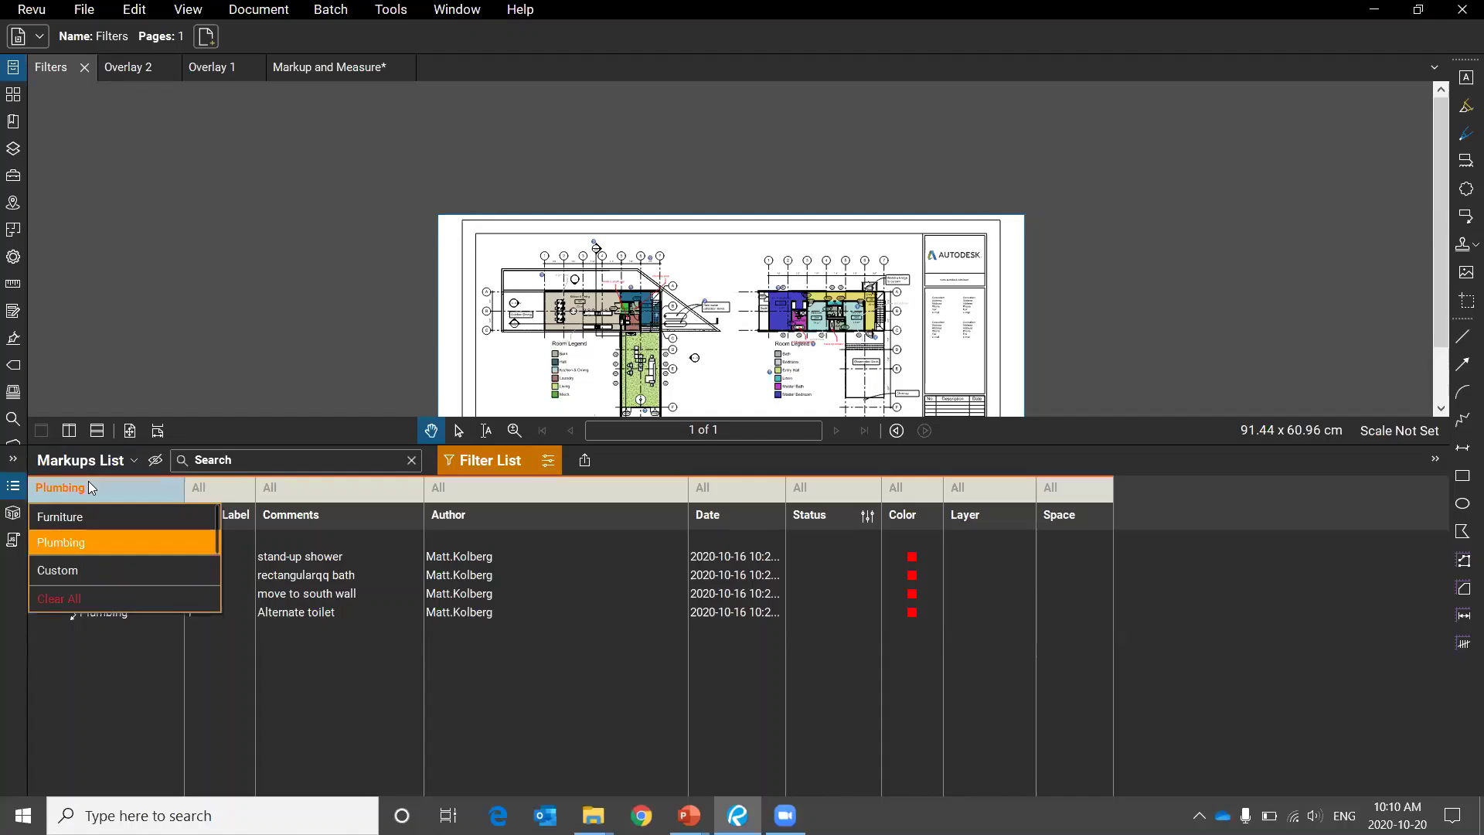
left_click(99, 595)
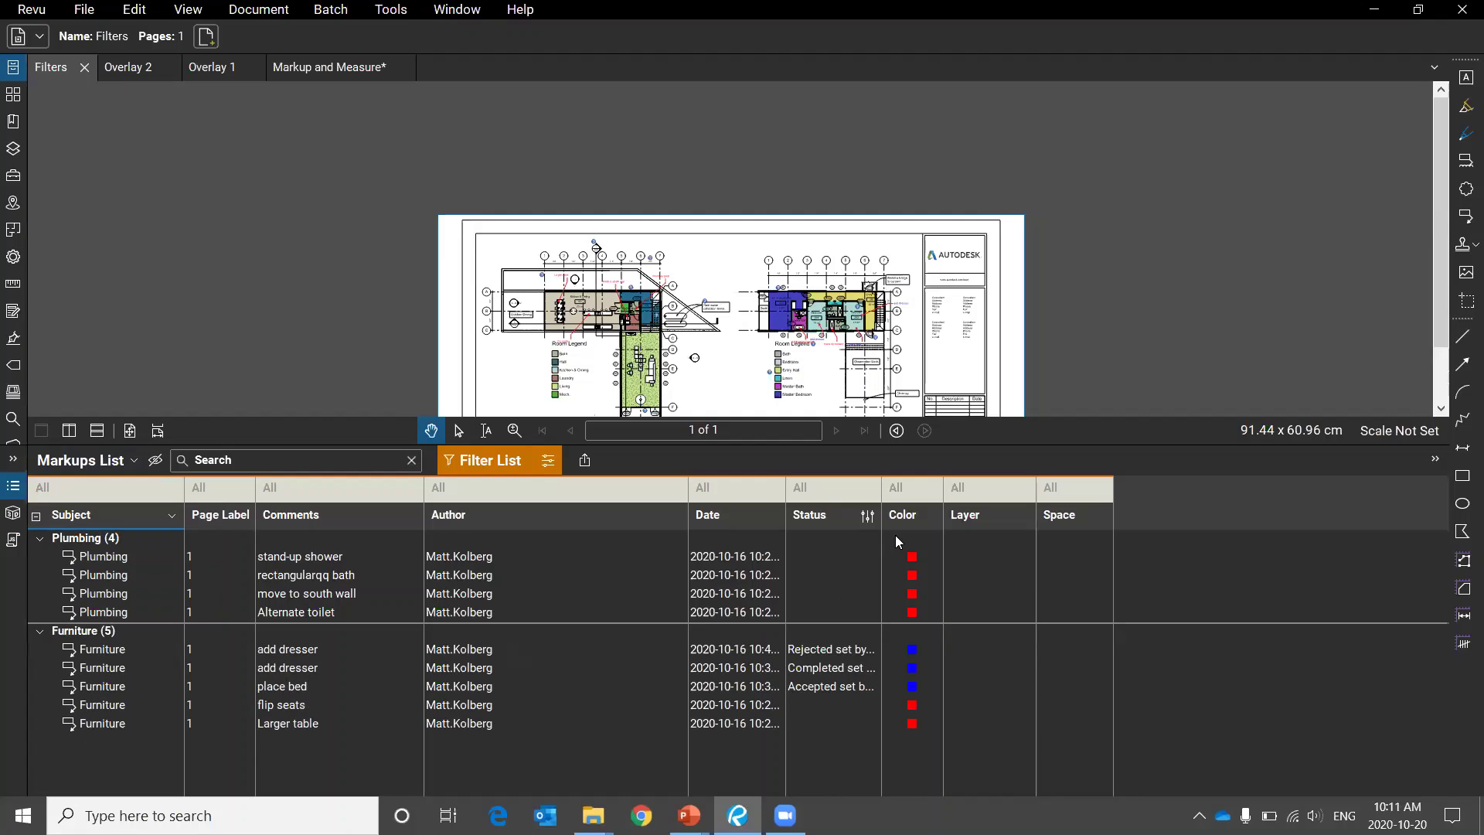
left_click(908, 490)
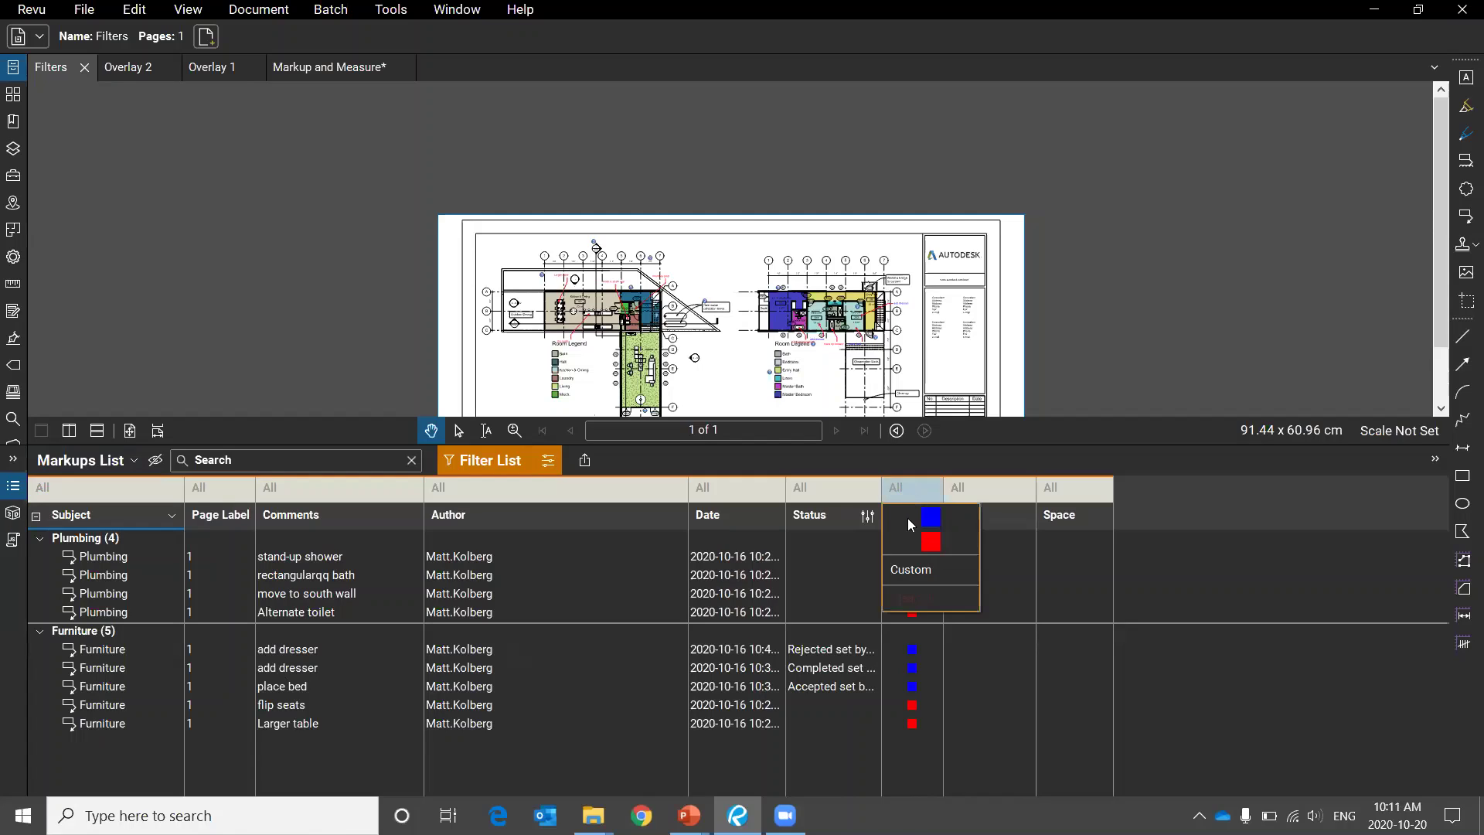
left_click(930, 542)
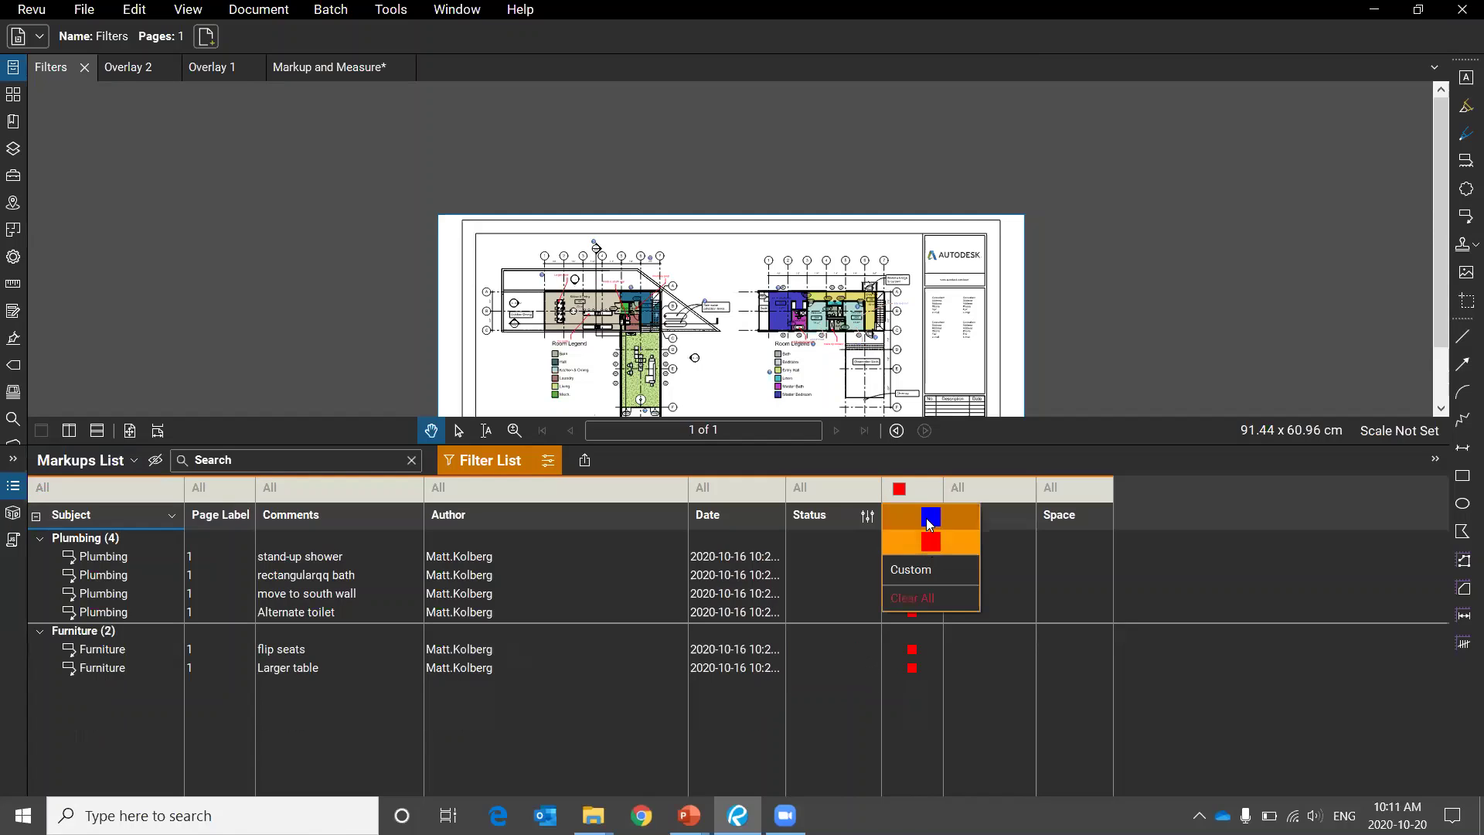
left_click(927, 517)
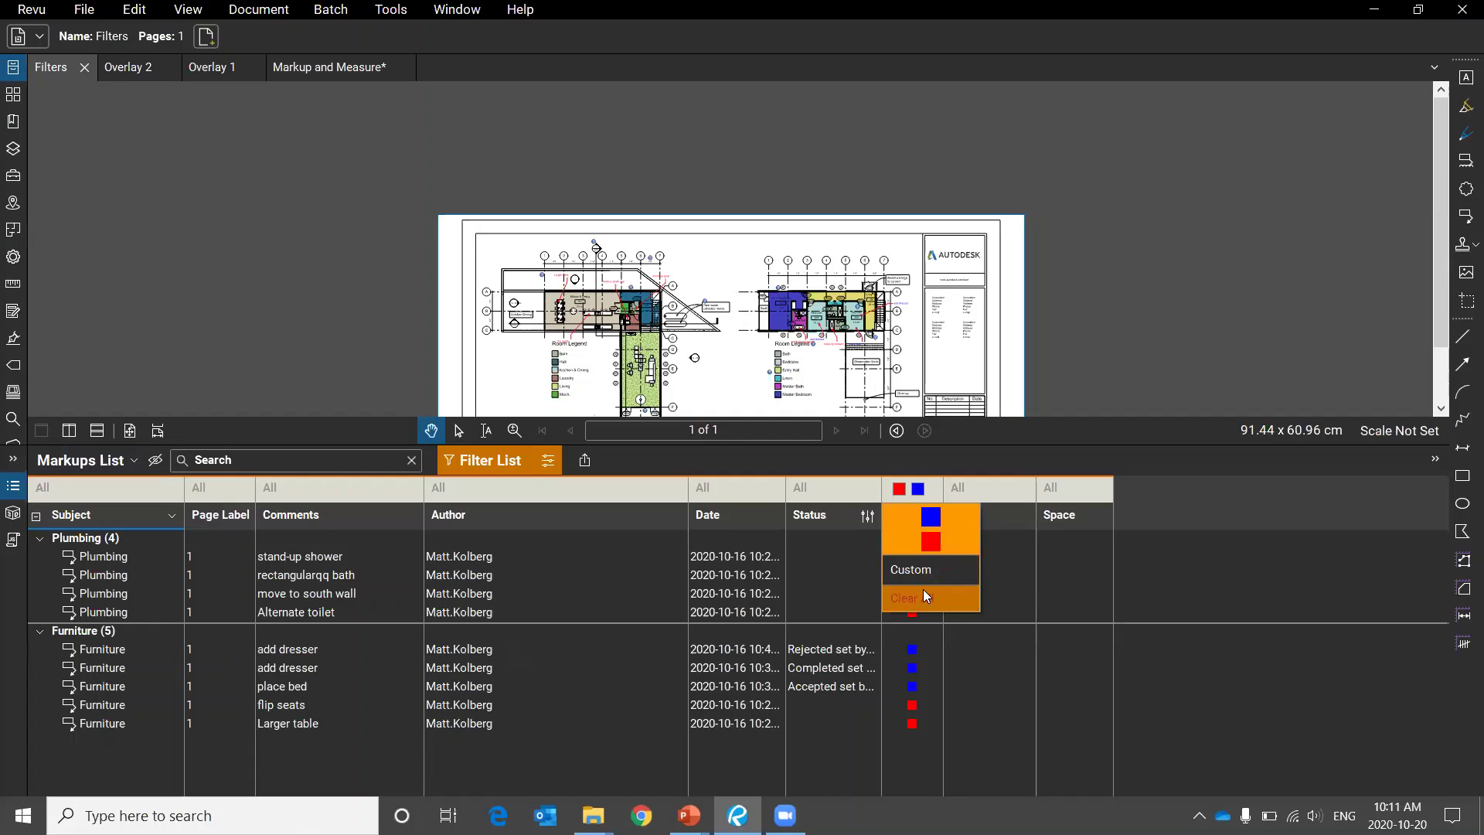
left_click(549, 462)
left_click(632, 467)
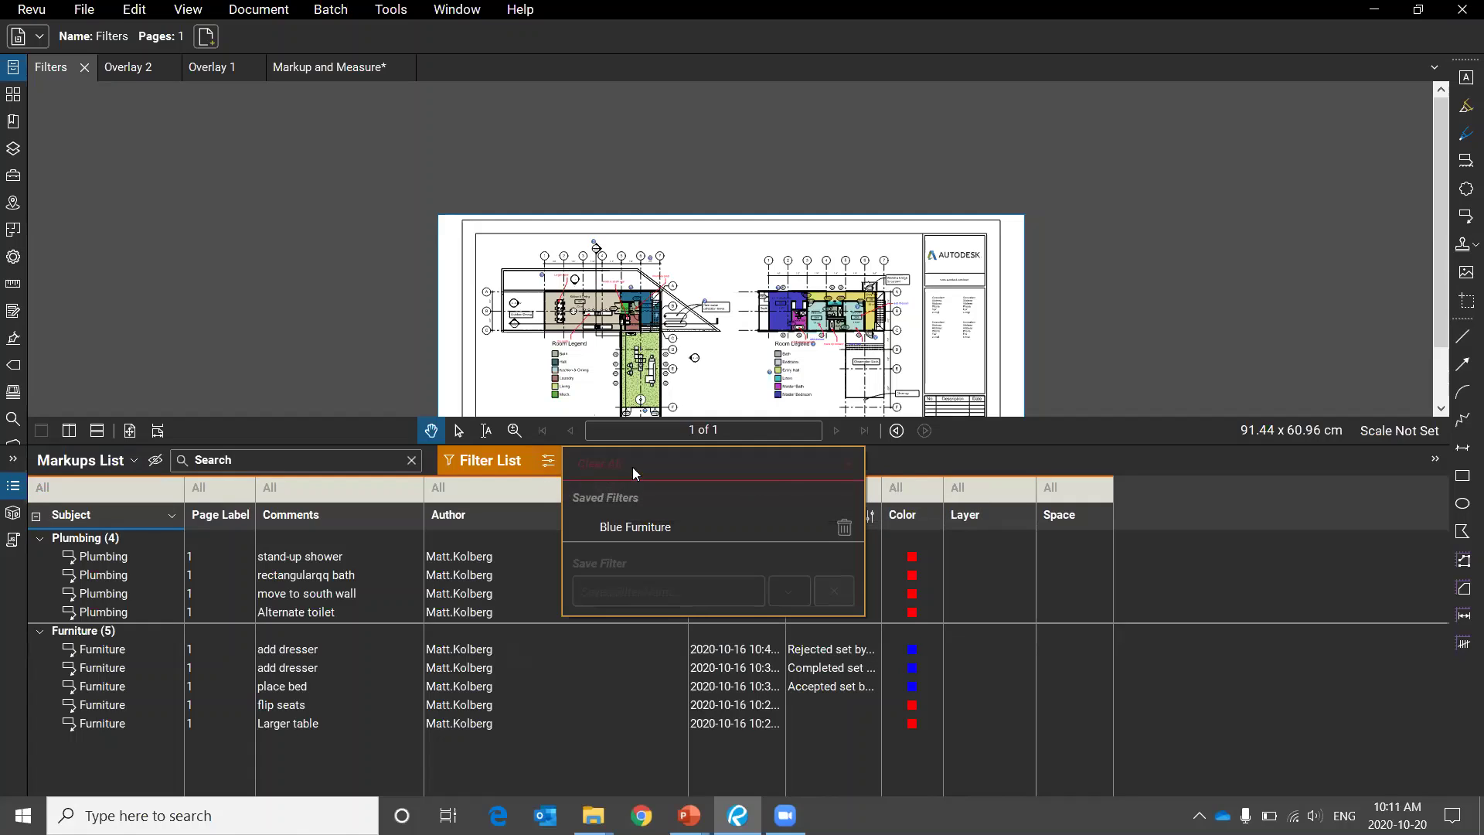
left_click(618, 687)
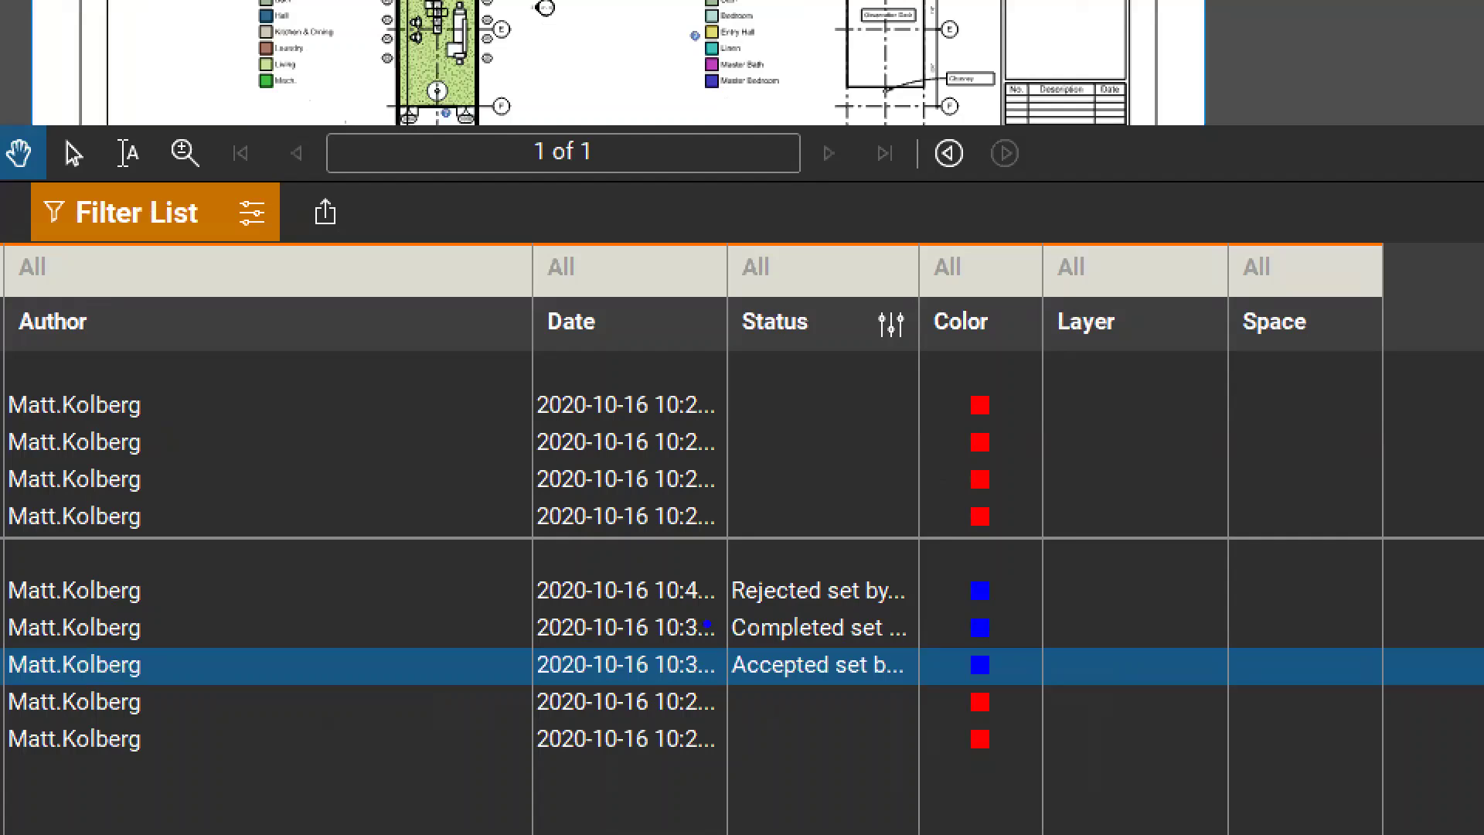
Ink-mark two row dates and filter the Markups List to the Furniture subject.
left_click_drag(715, 624, 570, 623)
left_click_drag(703, 682, 635, 724)
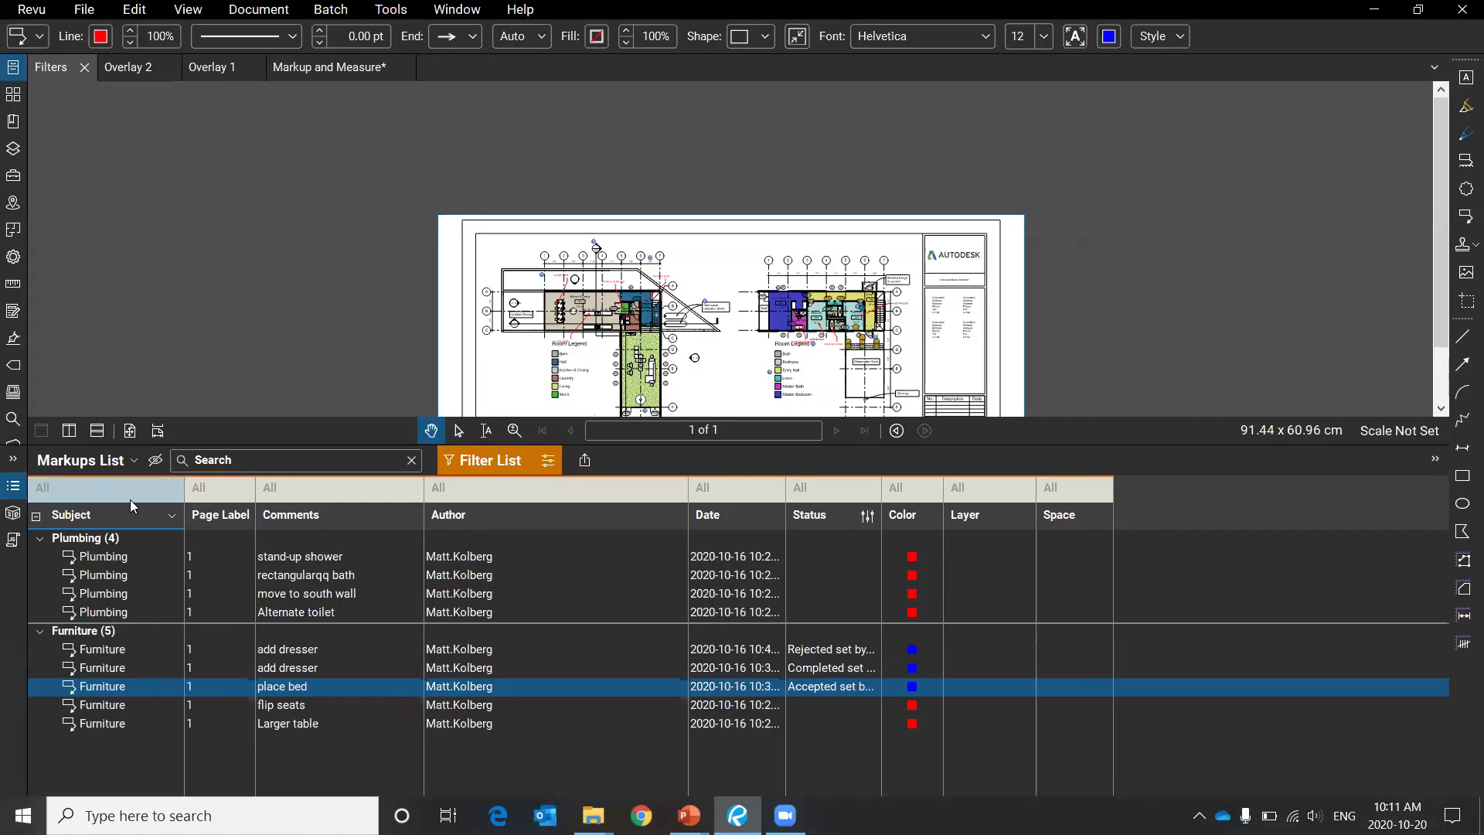
left_click(116, 484)
left_click(85, 516)
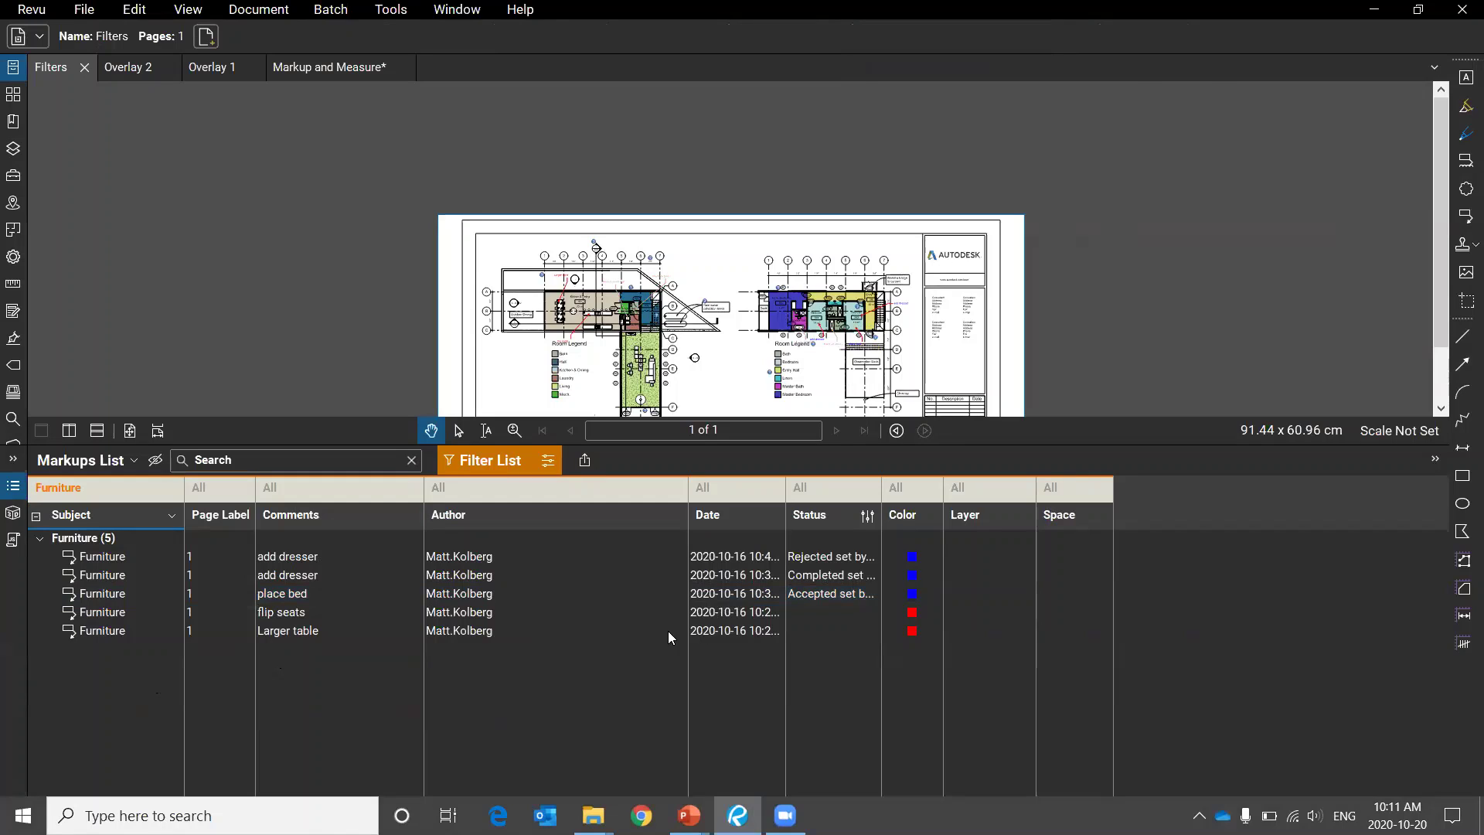
Filter the Furniture markups to Accepted status, then clear the Status filter.
mouse_move(835, 529)
left_mouse_down()
mouse_move(887, 635)
mouse_move(854, 533)
left_mouse_up()
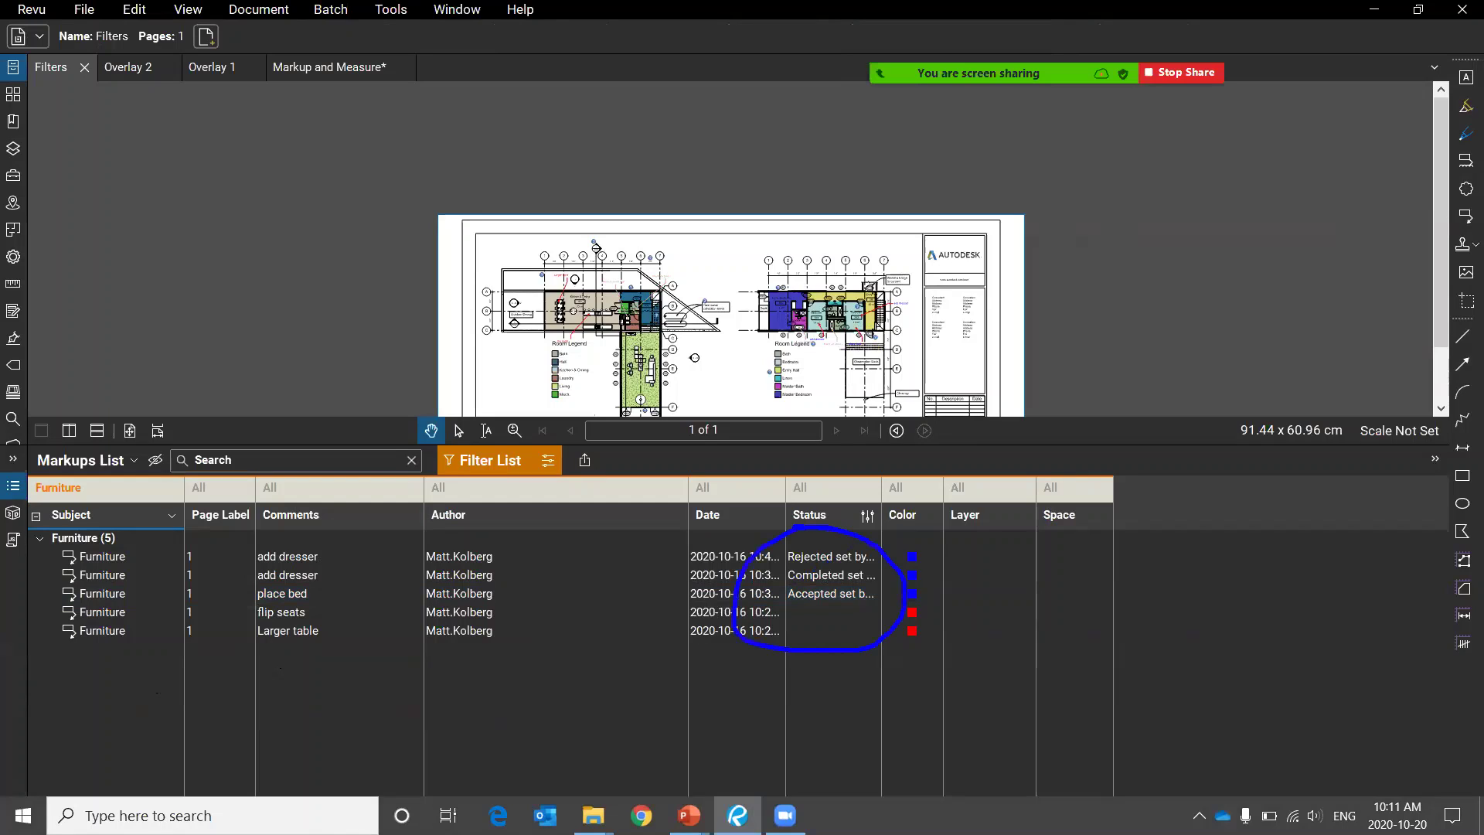
left_click(826, 489)
left_click(820, 542)
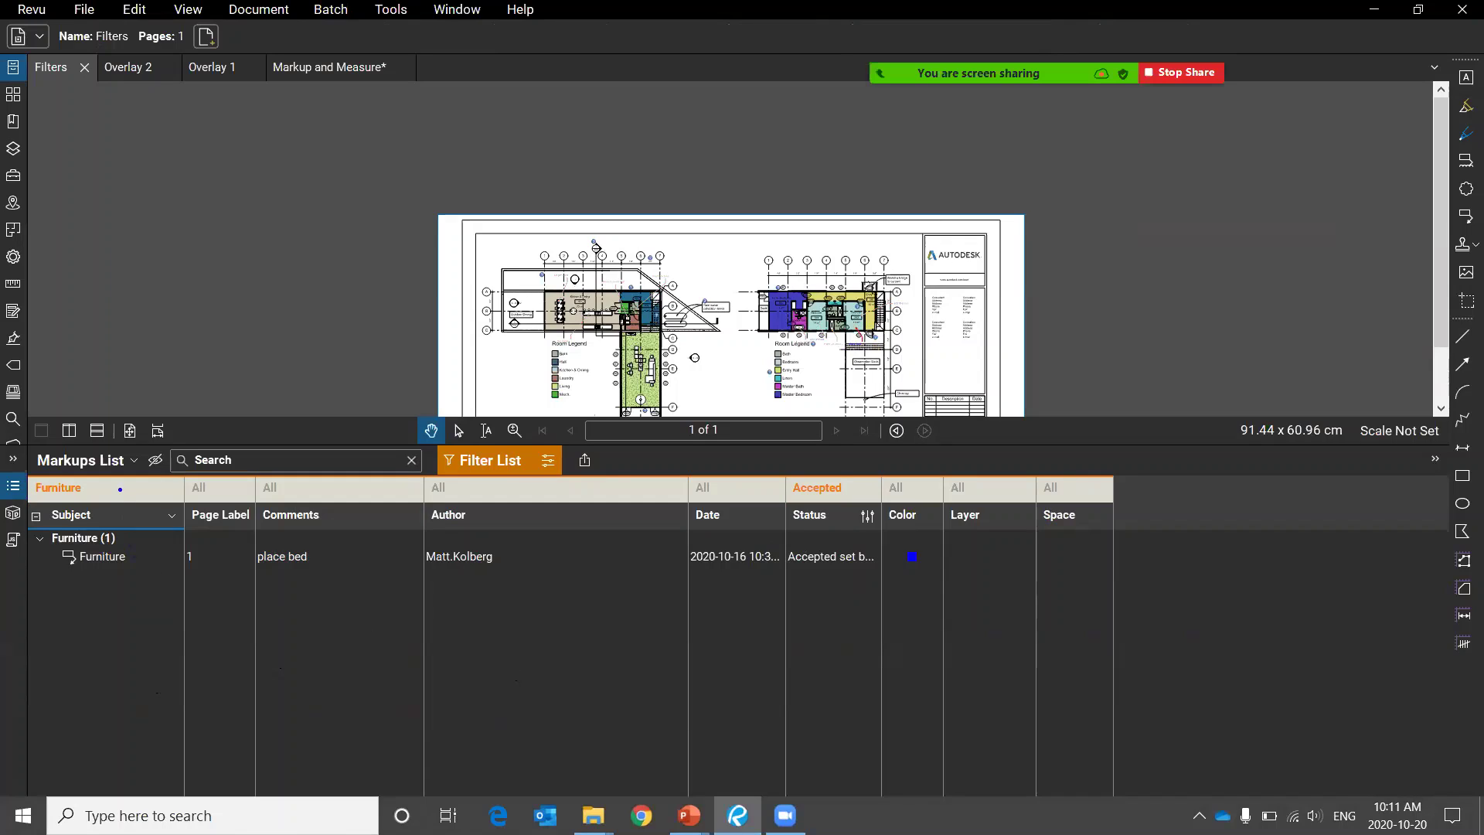
mouse_move(46, 437)
left_mouse_down()
mouse_move(69, 630)
mouse_move(94, 400)
left_mouse_up()
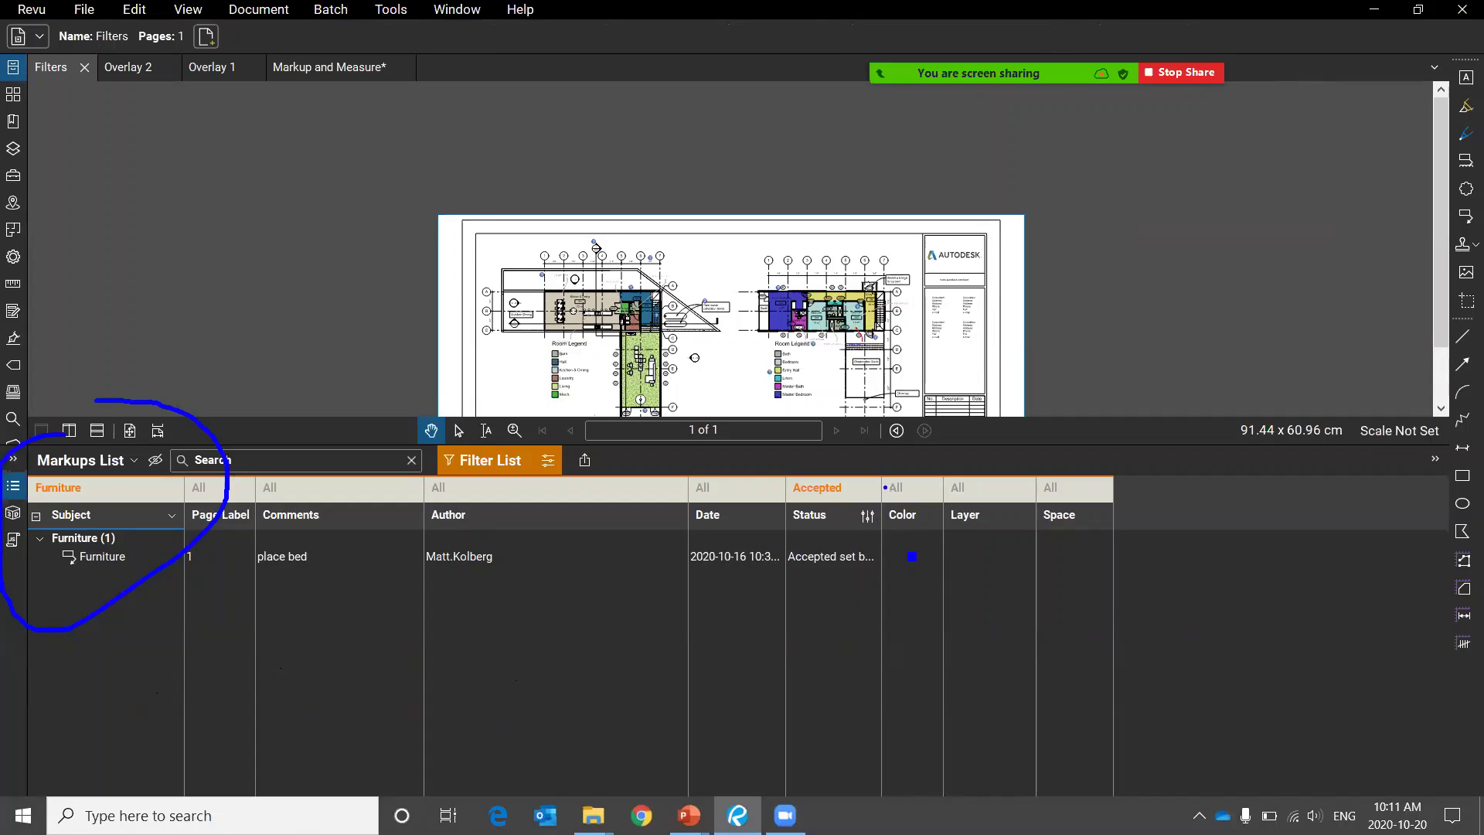
mouse_move(804, 451)
left_mouse_down()
mouse_move(952, 503)
mouse_move(788, 424)
left_mouse_up()
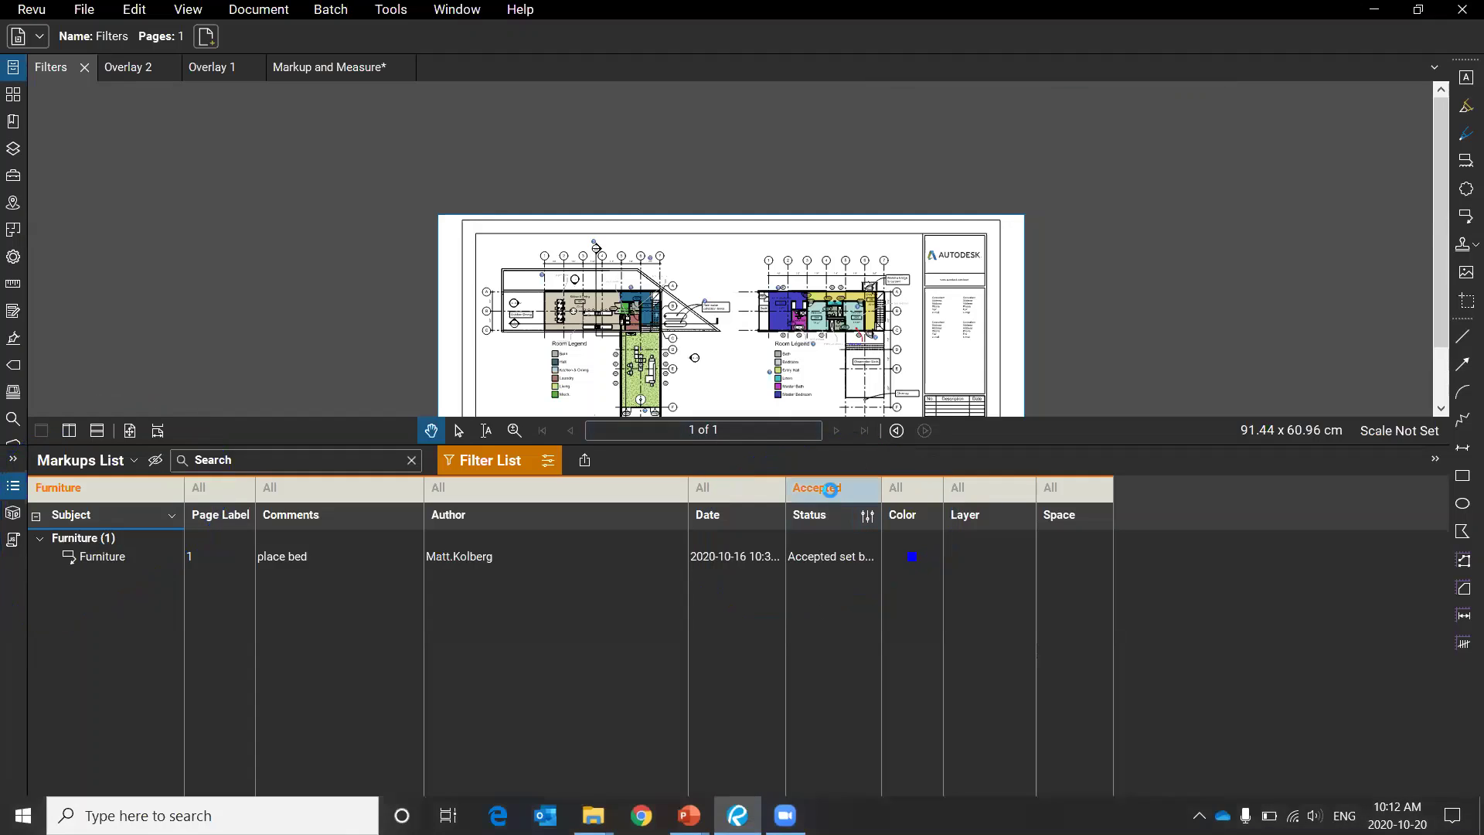
left_click(827, 488)
left_click(838, 652)
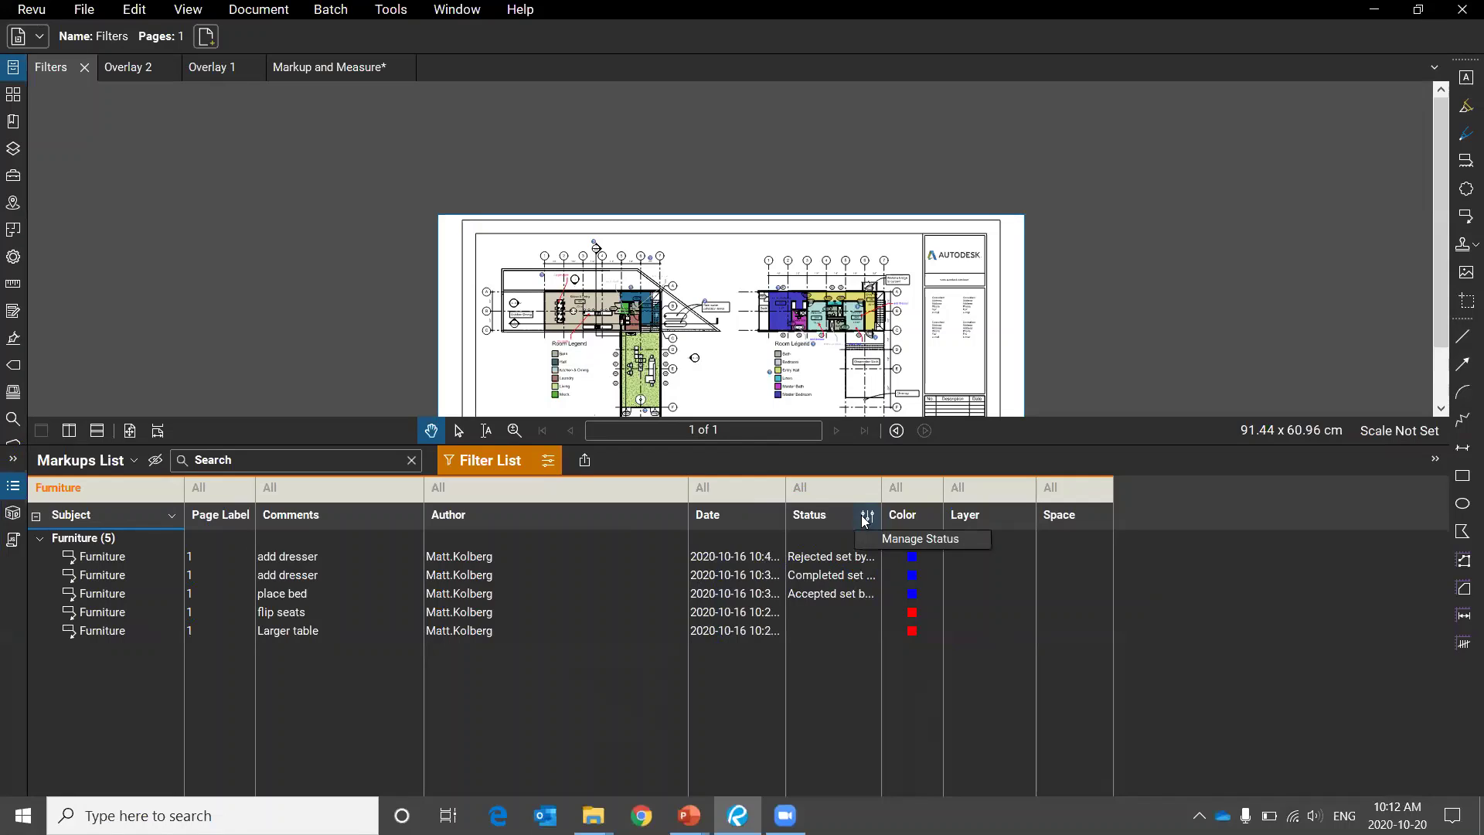
Apply a custom Status filter: equals Accepted OR equals Completed.
left_click(808, 484)
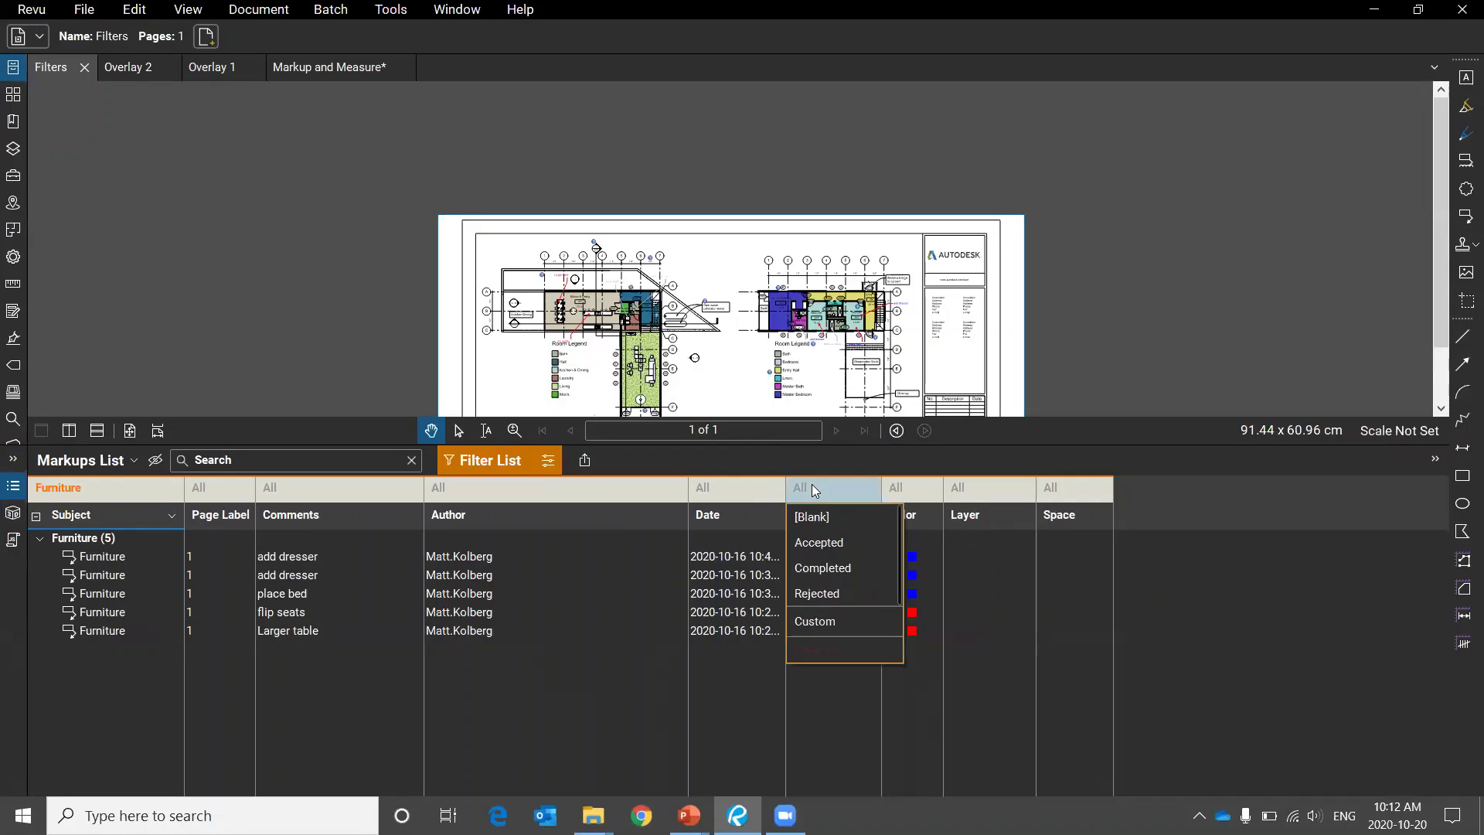
left_click(845, 621)
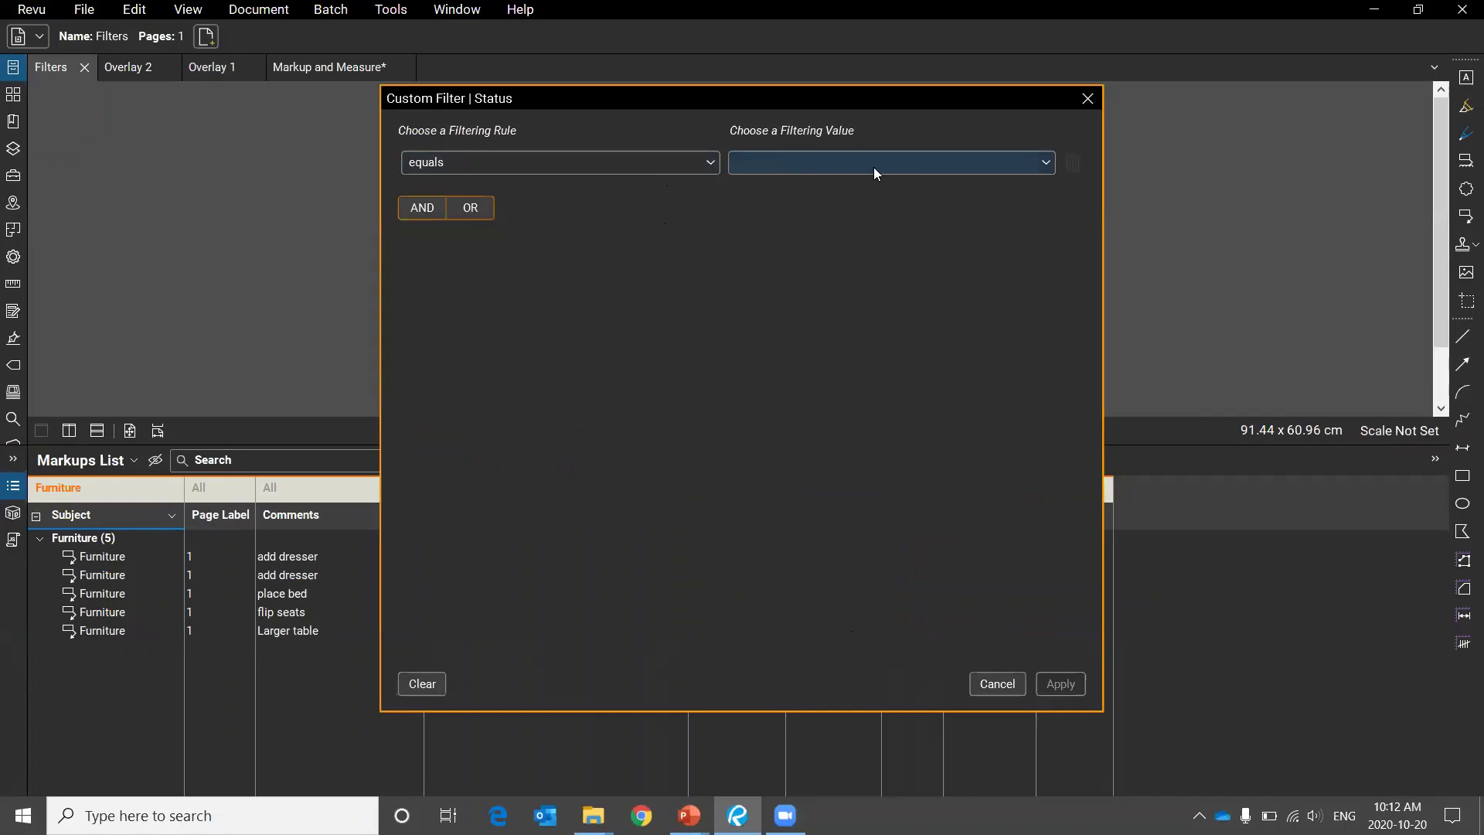
left_click(896, 165)
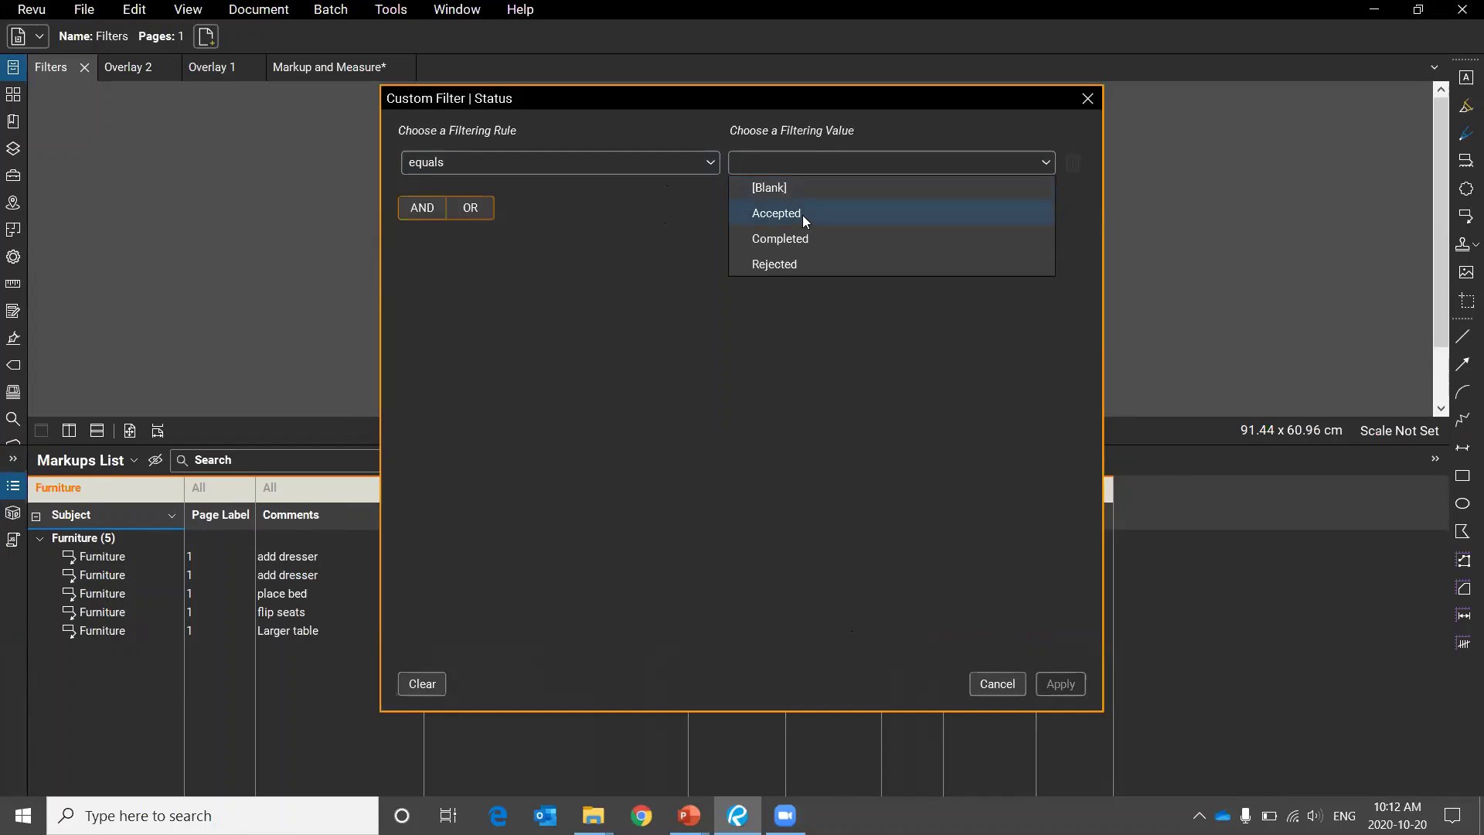
left_click(803, 216)
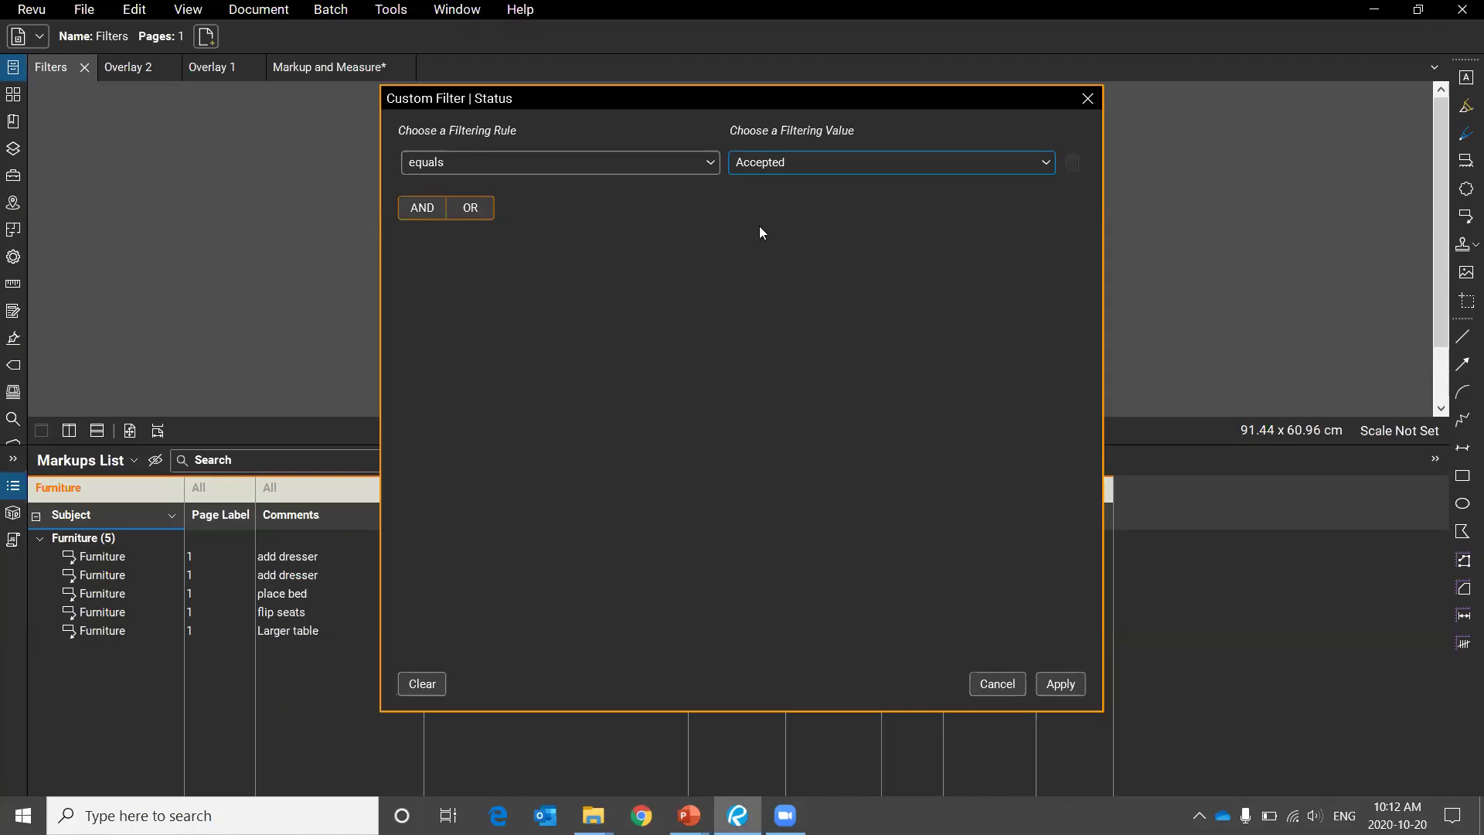
left_click(485, 209)
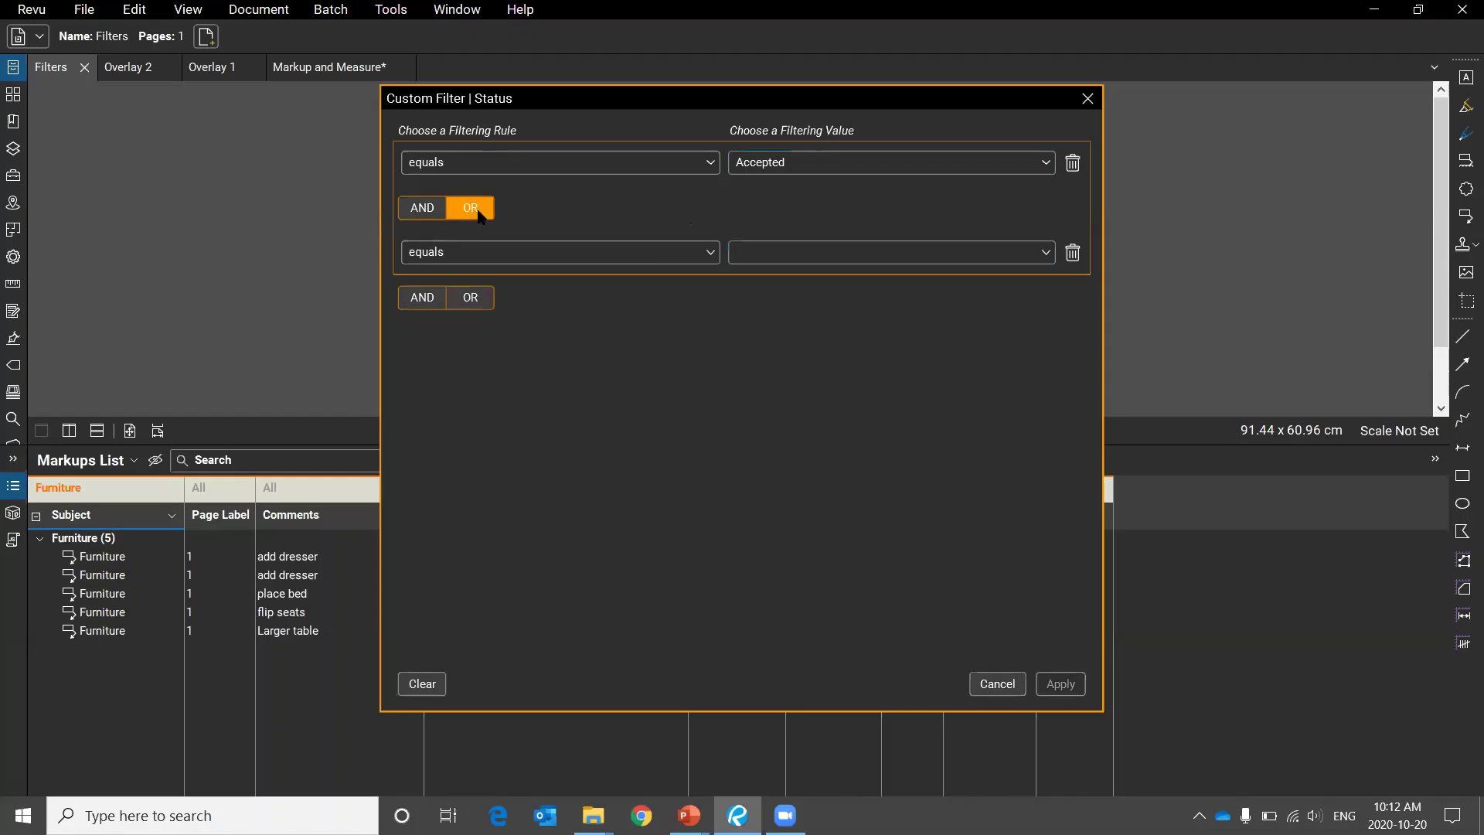
left_click(855, 253)
left_click(827, 328)
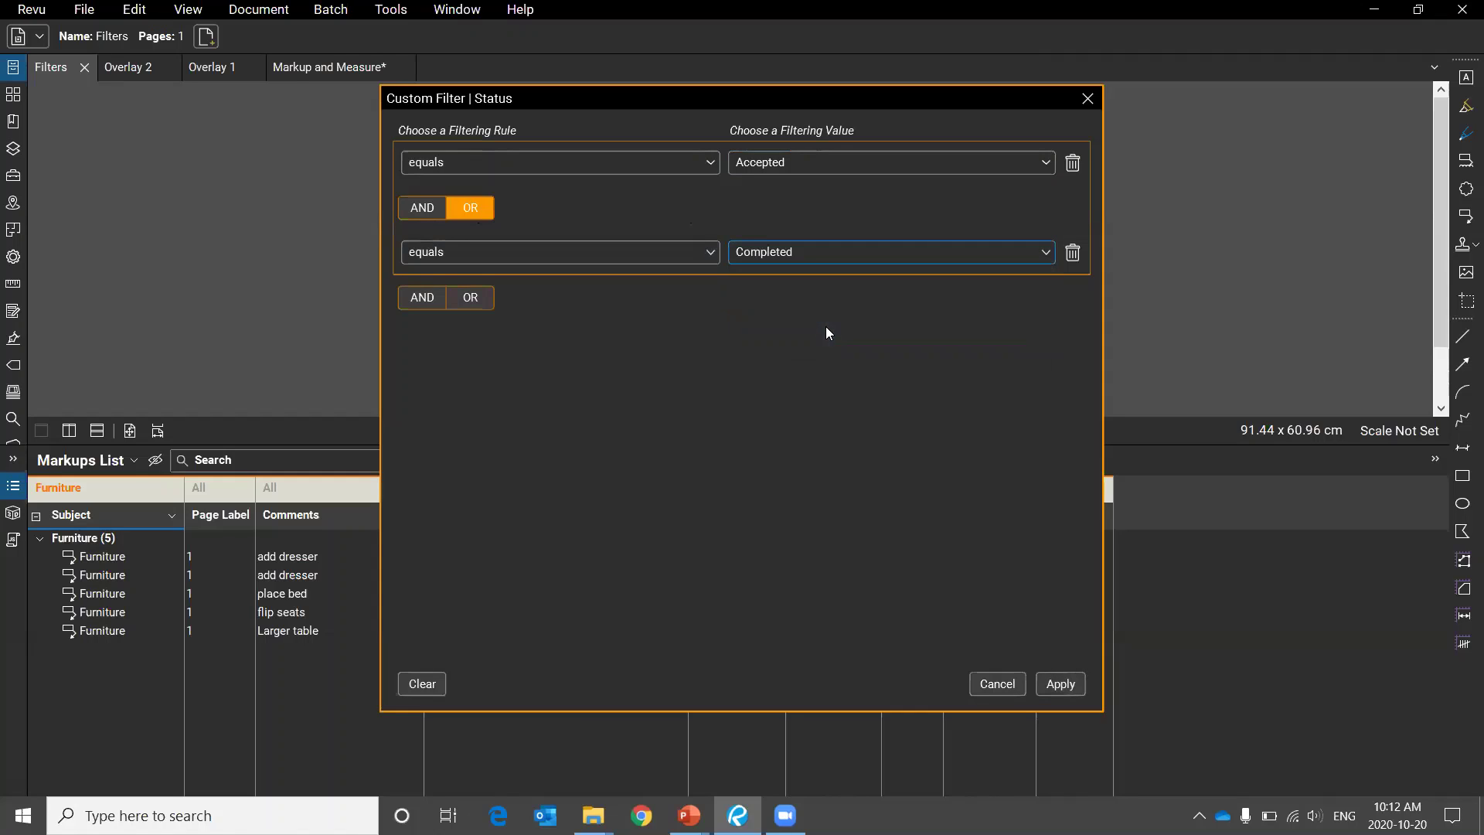
left_click(1061, 685)
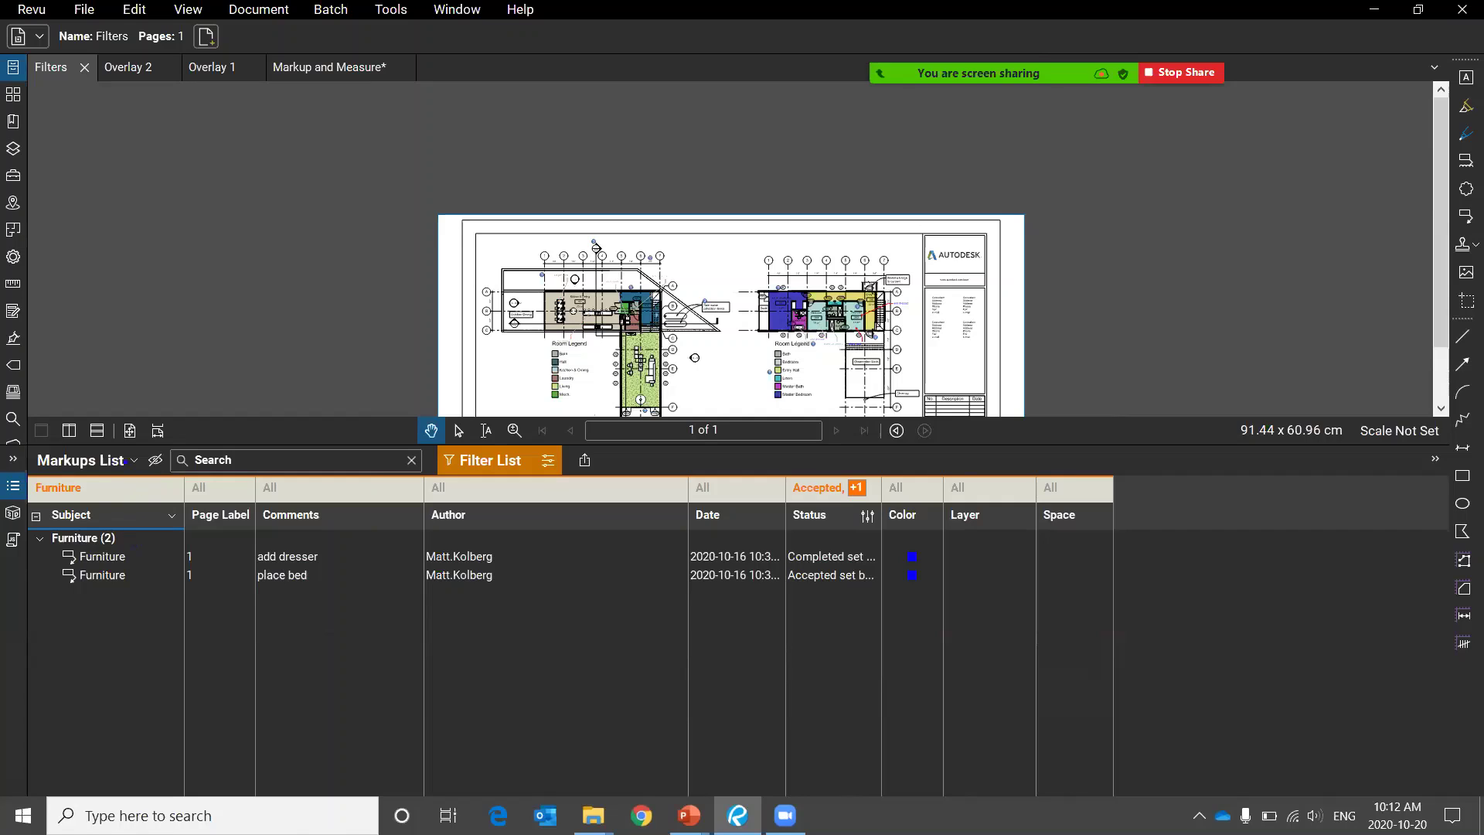
mouse_move(97, 452)
left_mouse_down()
mouse_move(173, 599)
mouse_move(129, 478)
left_mouse_up()
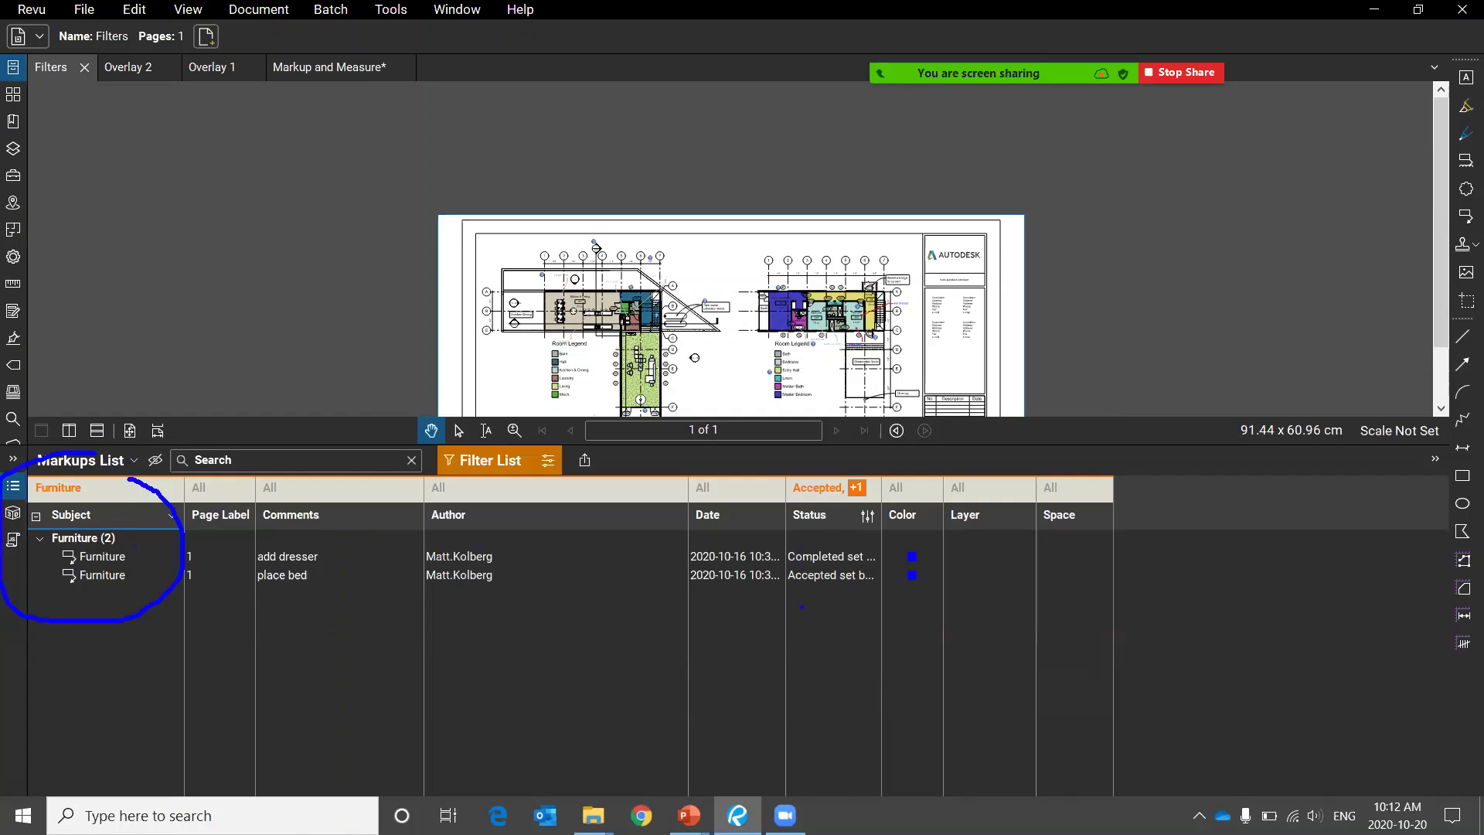
mouse_move(854, 429)
left_mouse_down()
mouse_move(701, 632)
mouse_move(870, 458)
left_mouse_up()
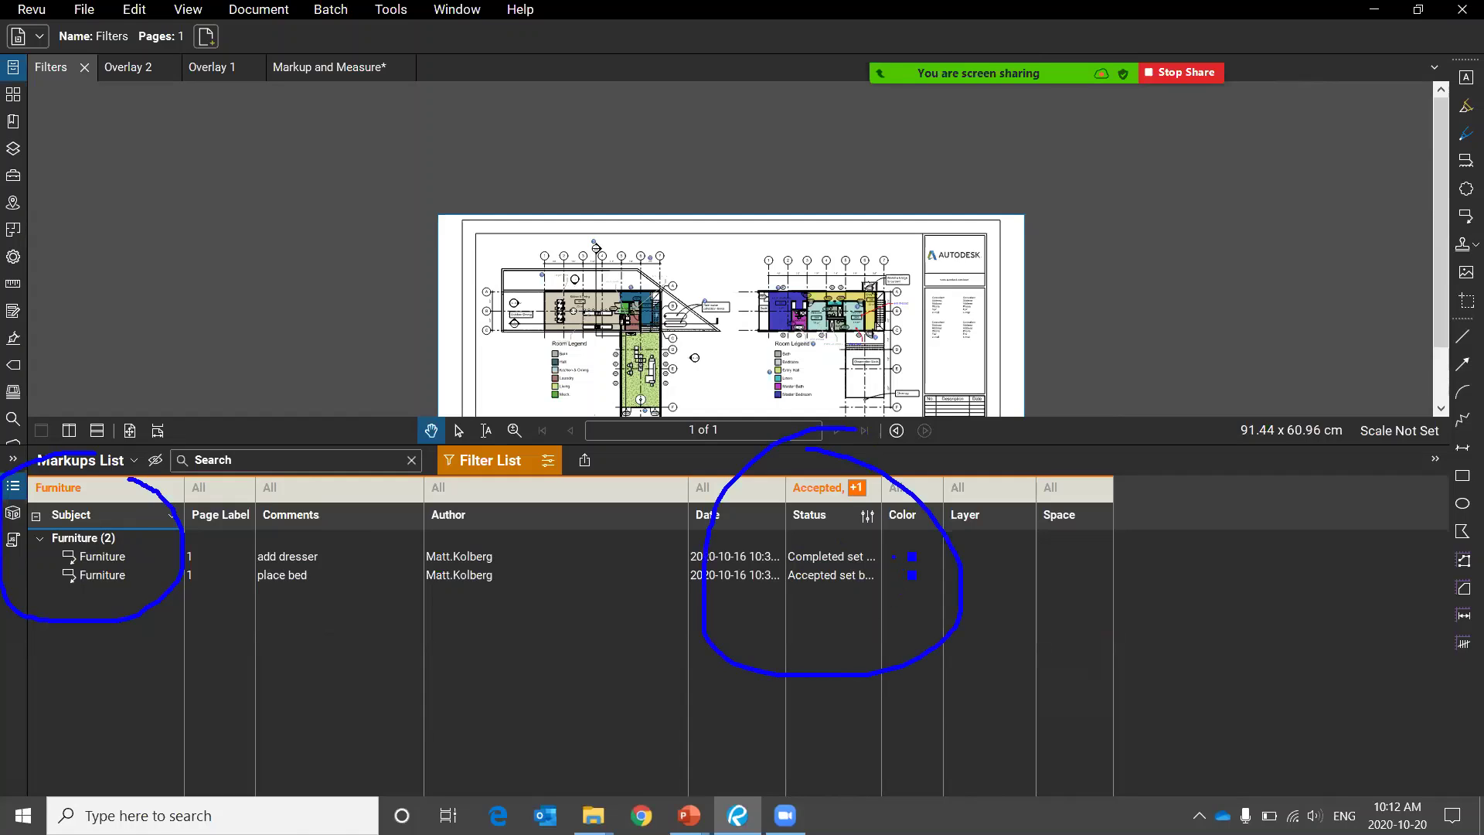
left_click_drag(895, 556, 1033, 556)
left_click_drag(911, 589, 1048, 616)
key("alt+s")
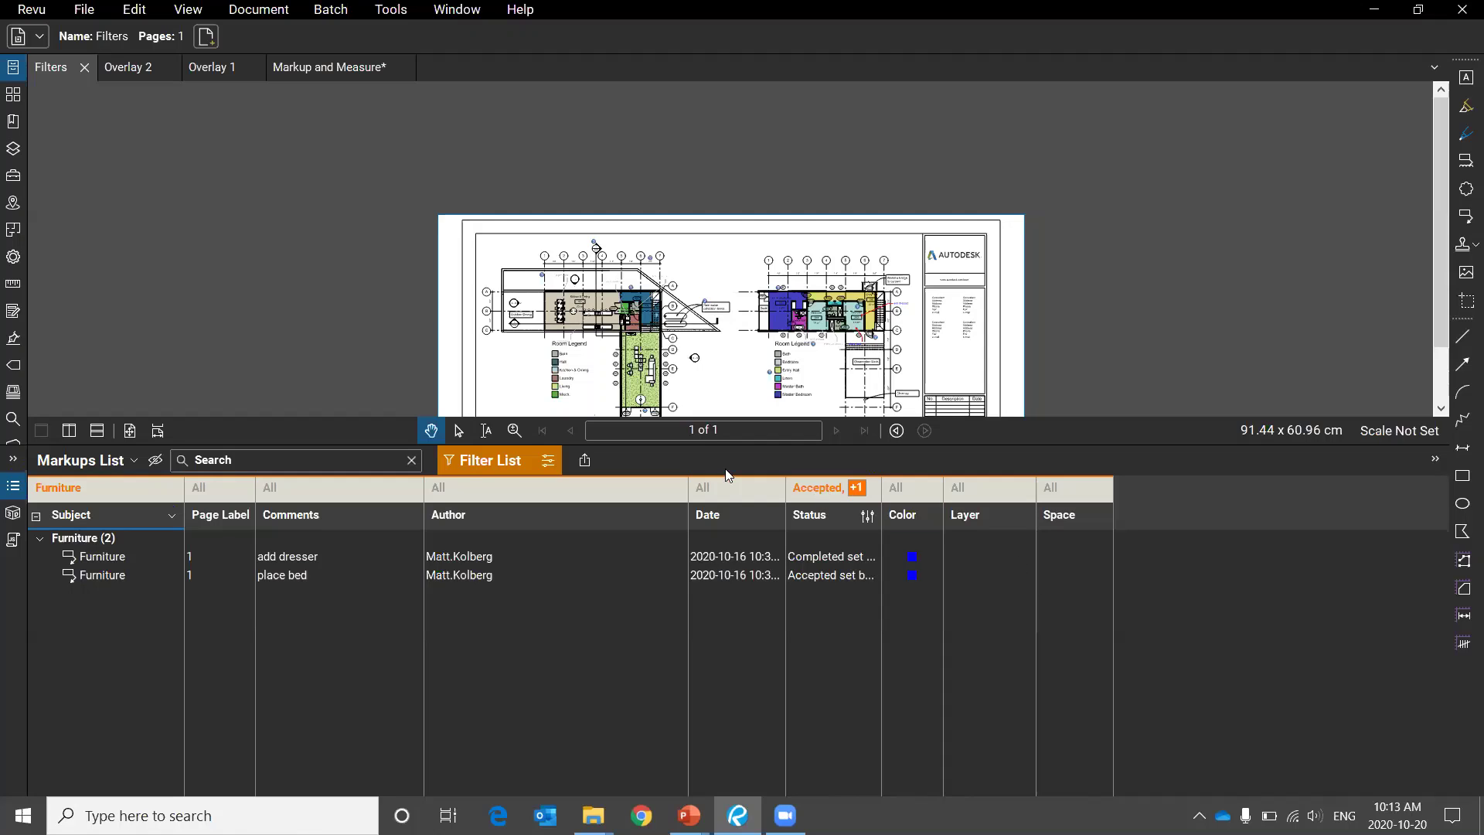
Choose Blue Furniture under Saved Filters, leaving two blue Furniture markups listed.
left_click(554, 462)
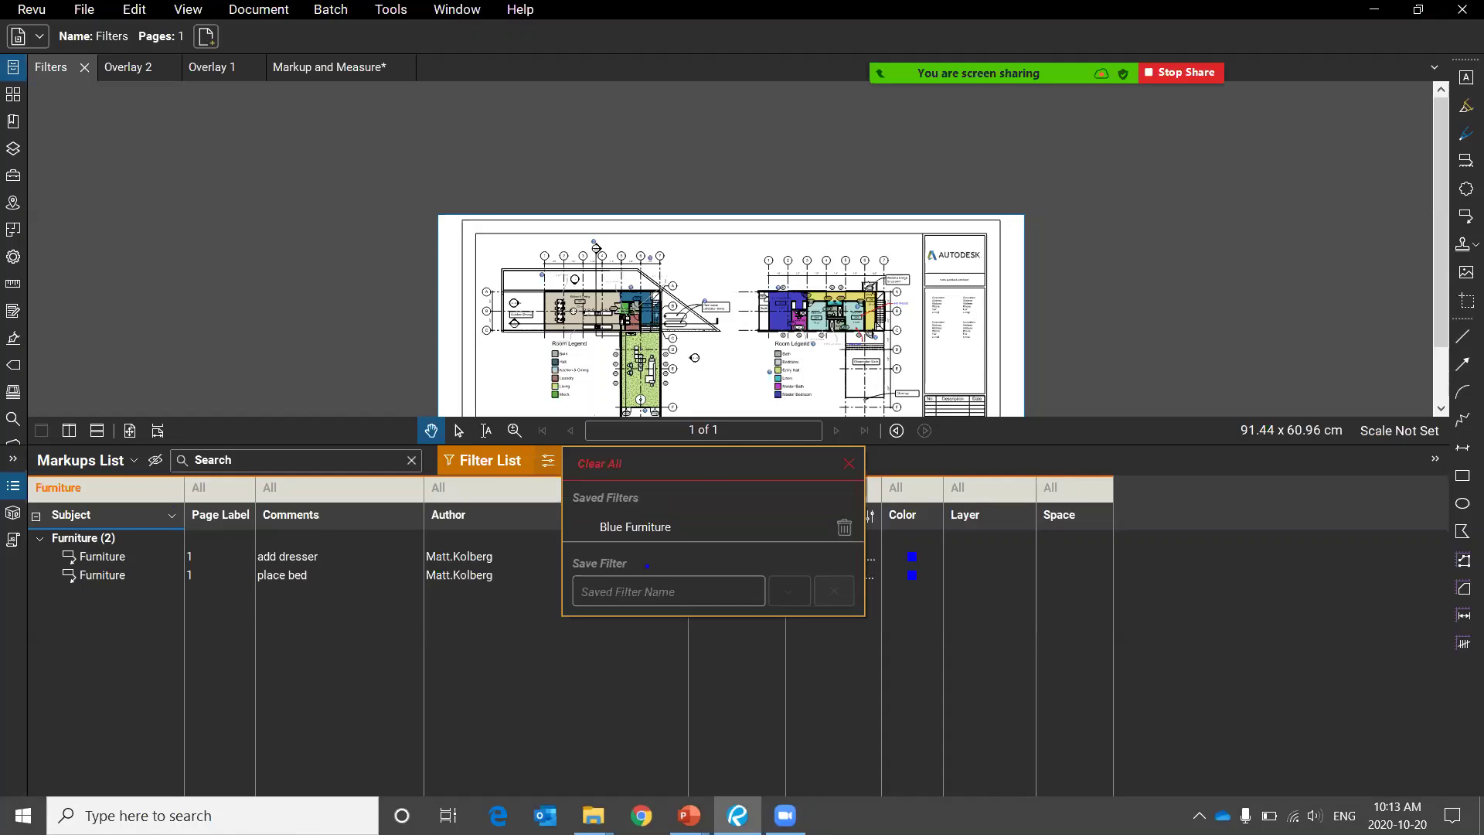
mouse_move(633, 543)
left_mouse_down()
mouse_move(610, 543)
mouse_move(746, 576)
left_mouse_up()
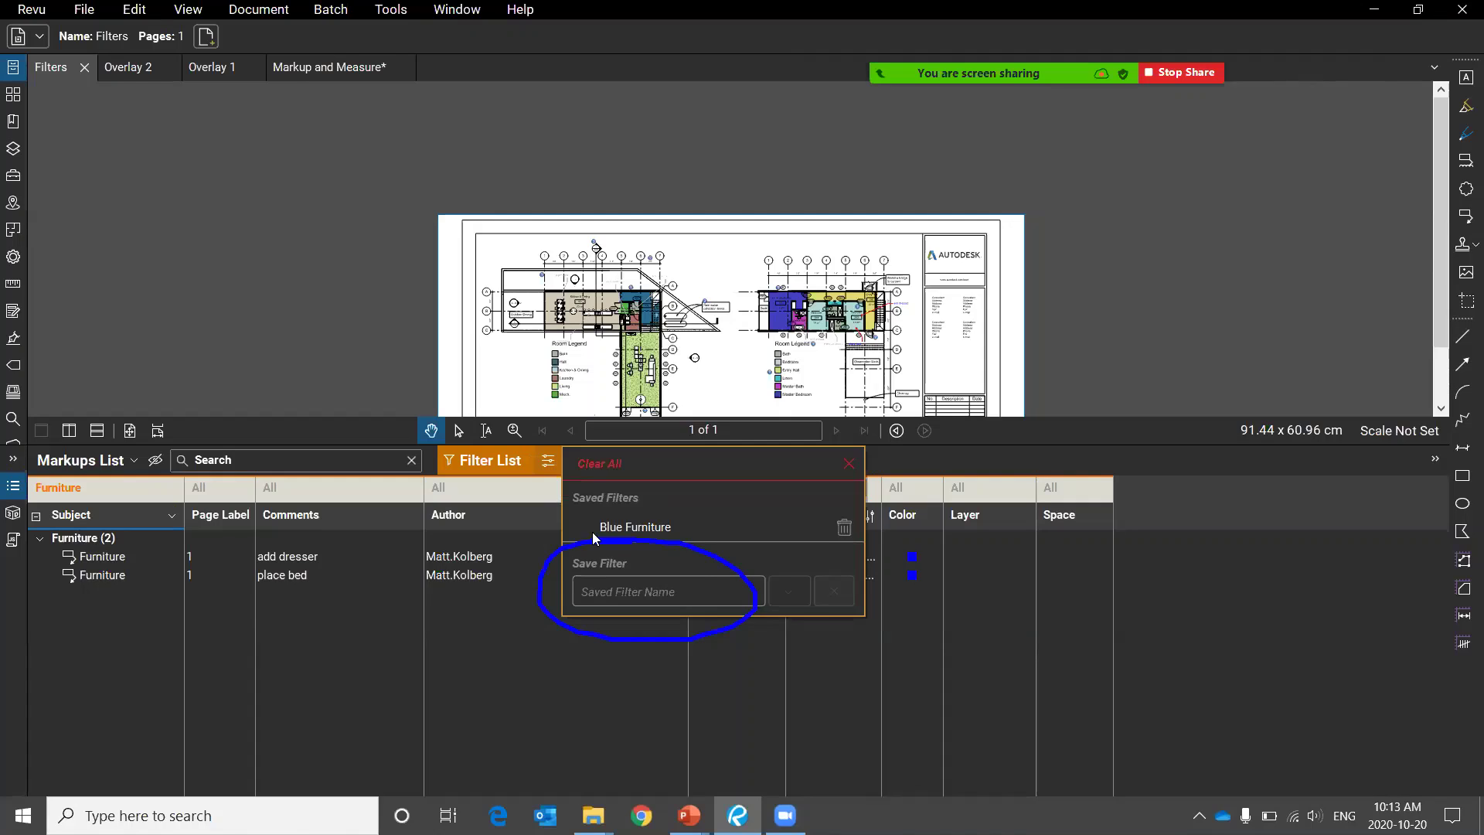
left_click(539, 463)
left_click(541, 465)
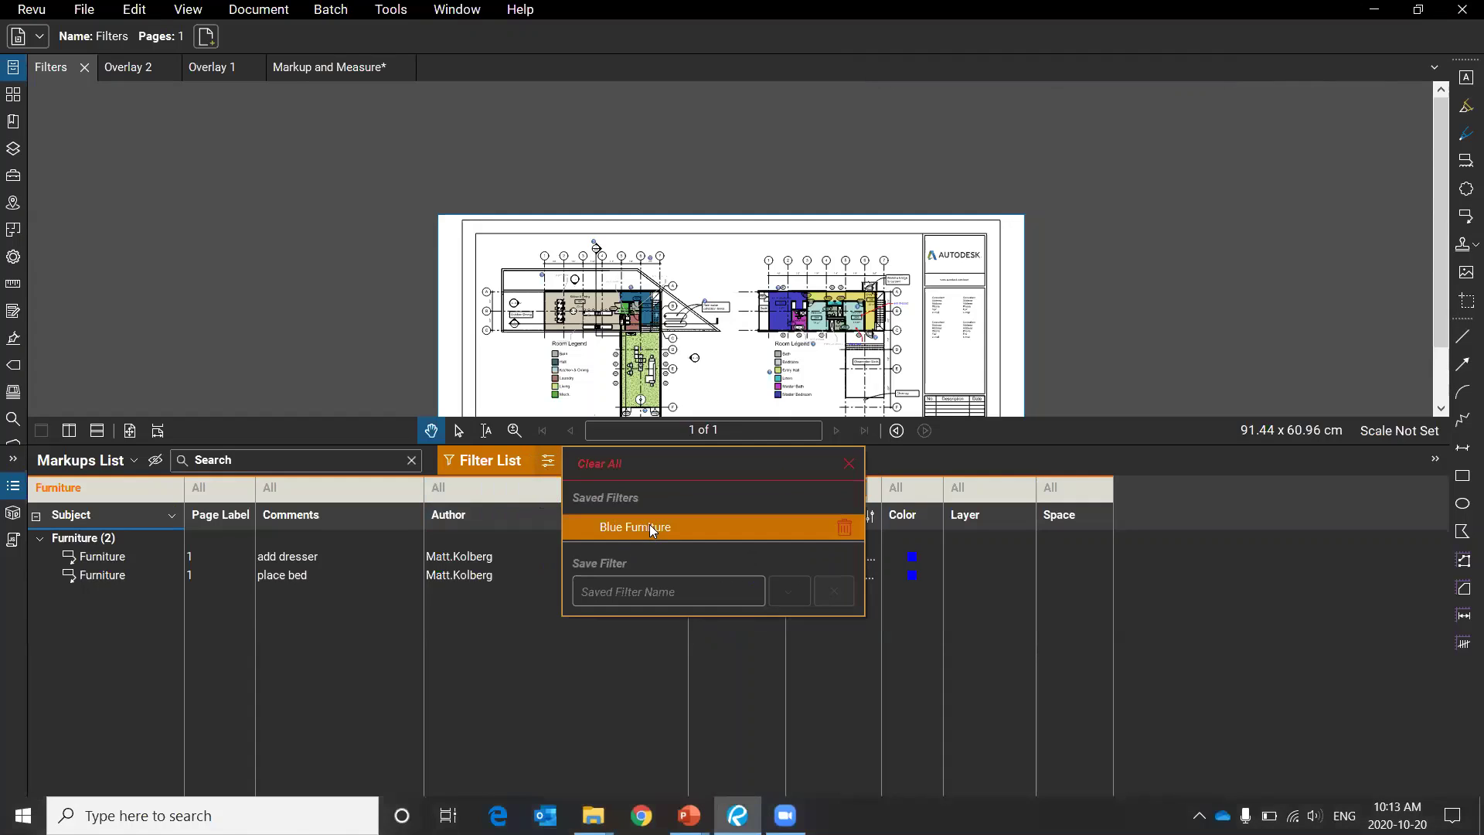
left_click(649, 528)
left_click(608, 663)
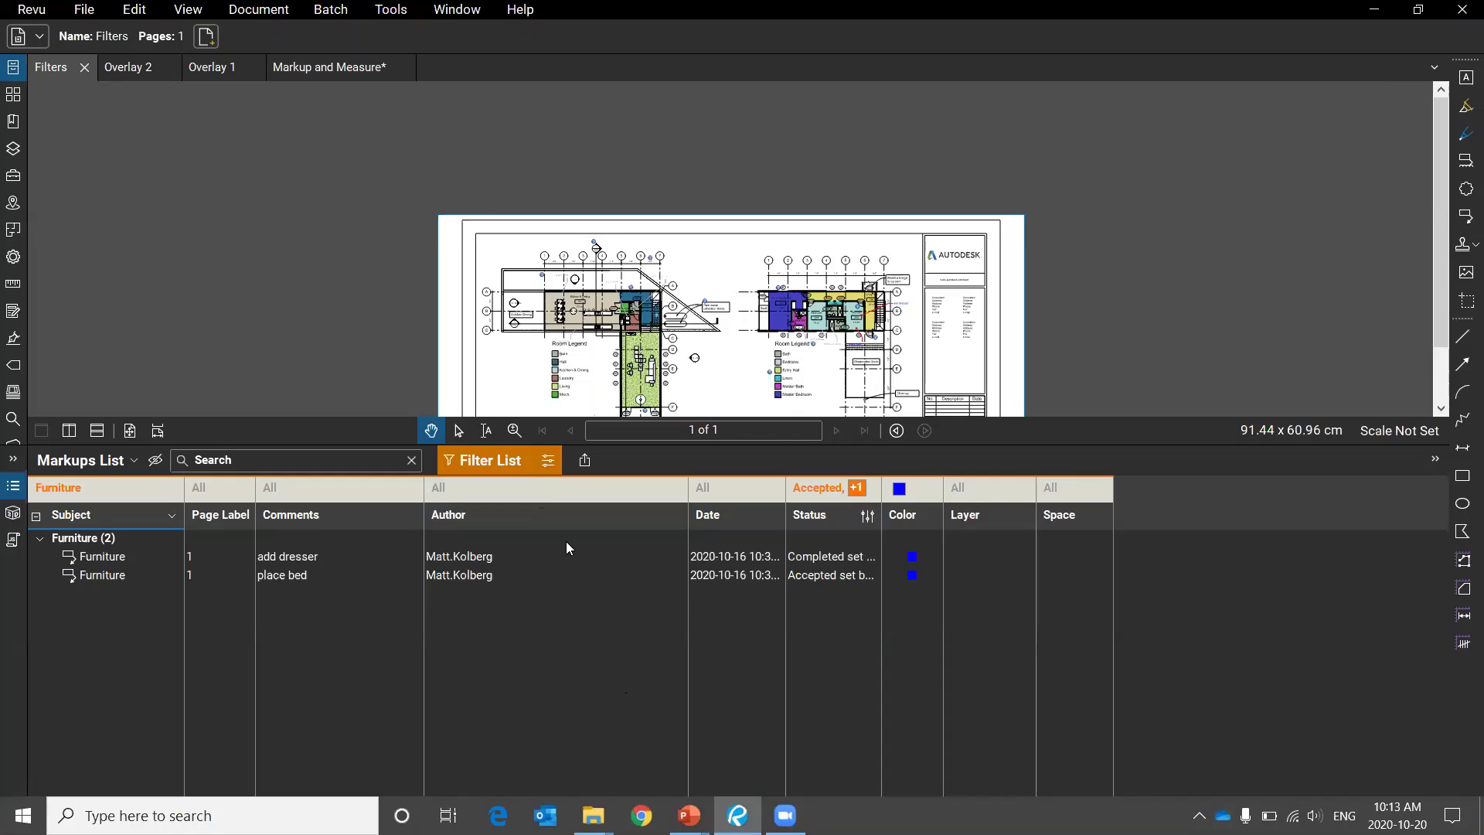
Clear all markup filters, then reapply the Blue Furniture saved filter.
left_click(548, 461)
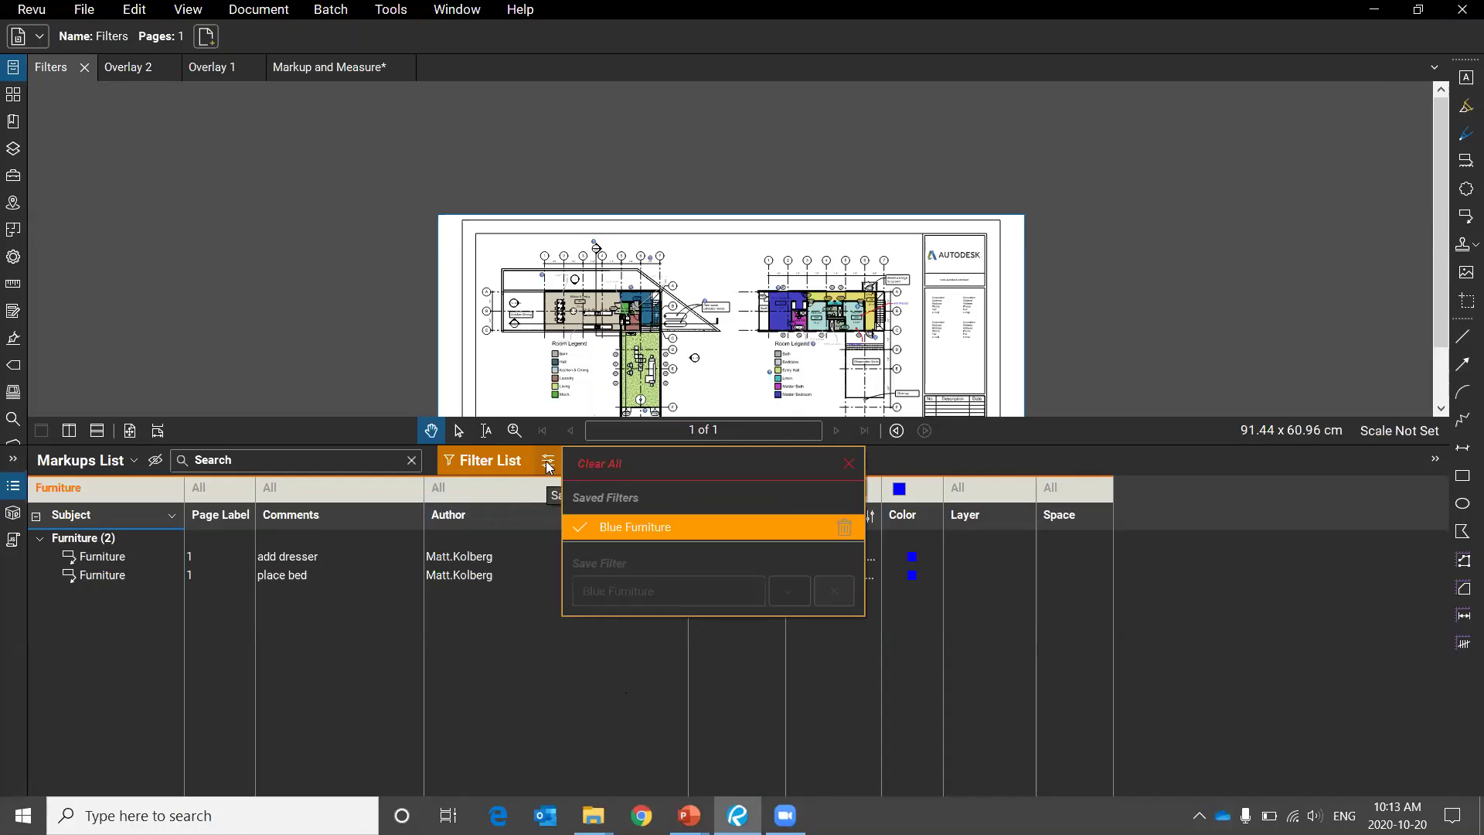
left_click(608, 464)
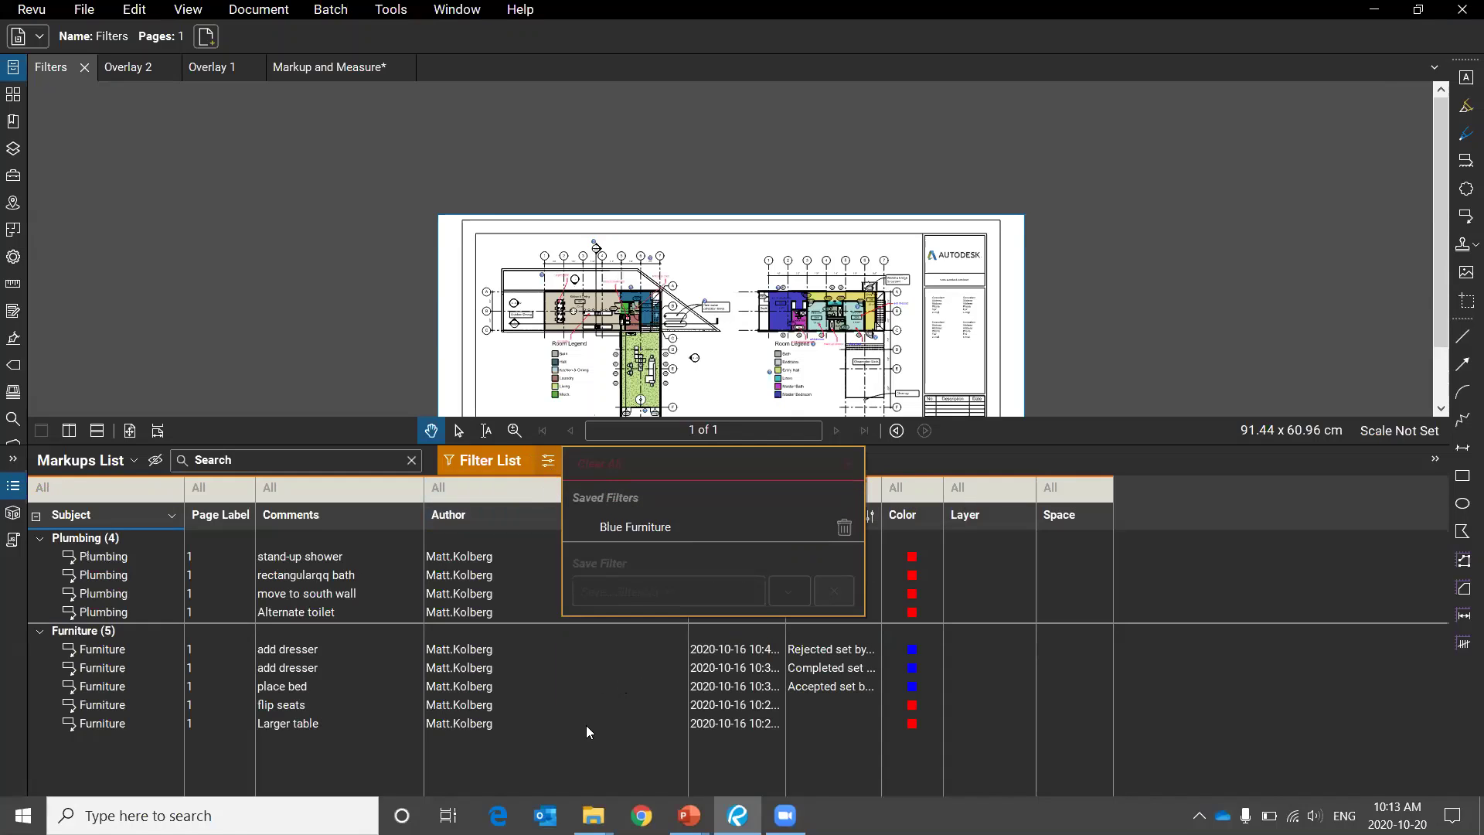
left_click(548, 460)
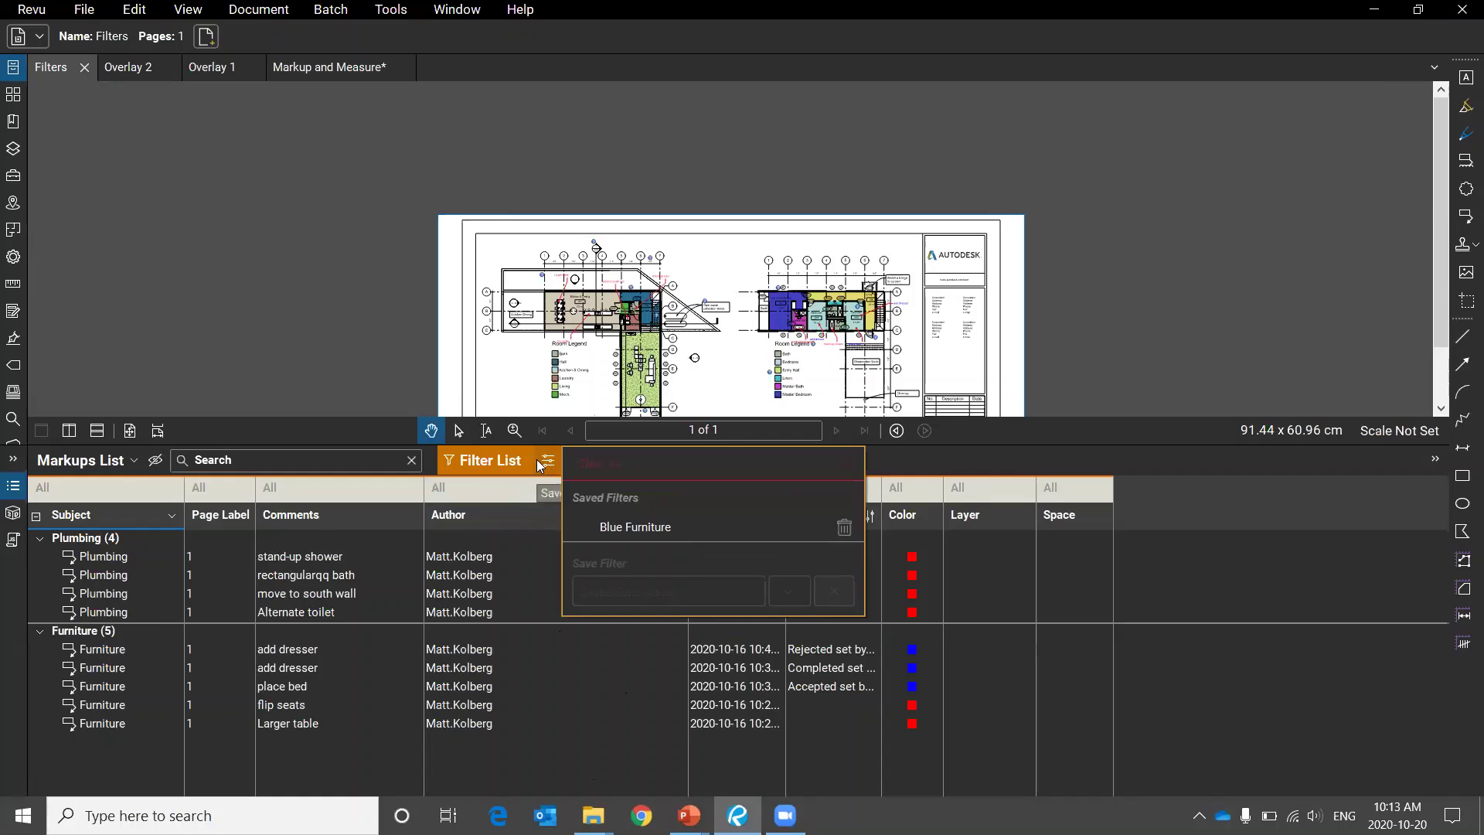
left_click(651, 522)
left_click(622, 726)
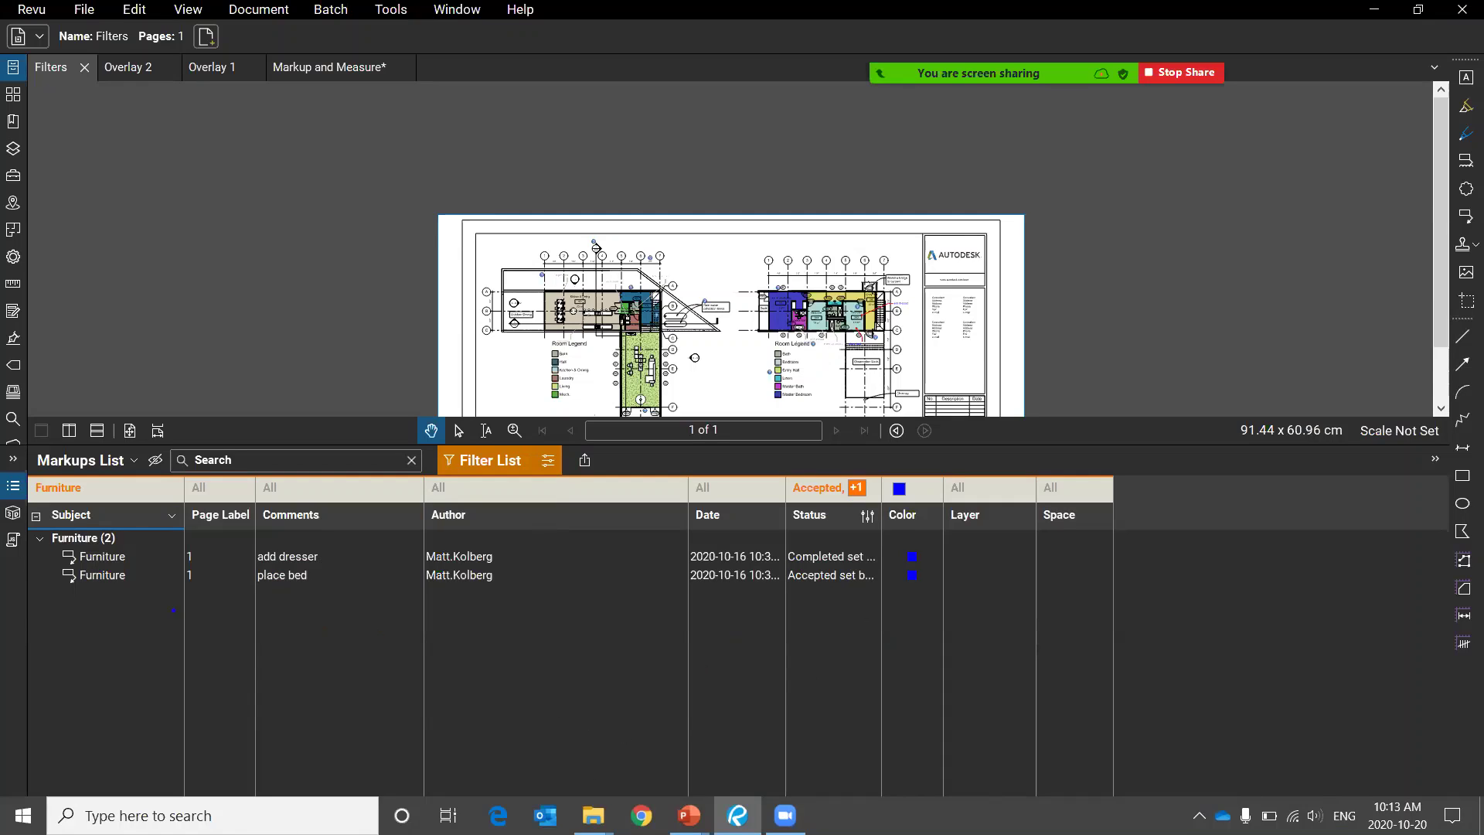
Remove the Blue Furniture filter and collapse the Markups List panel.
left_click_drag(114, 504, 164, 541)
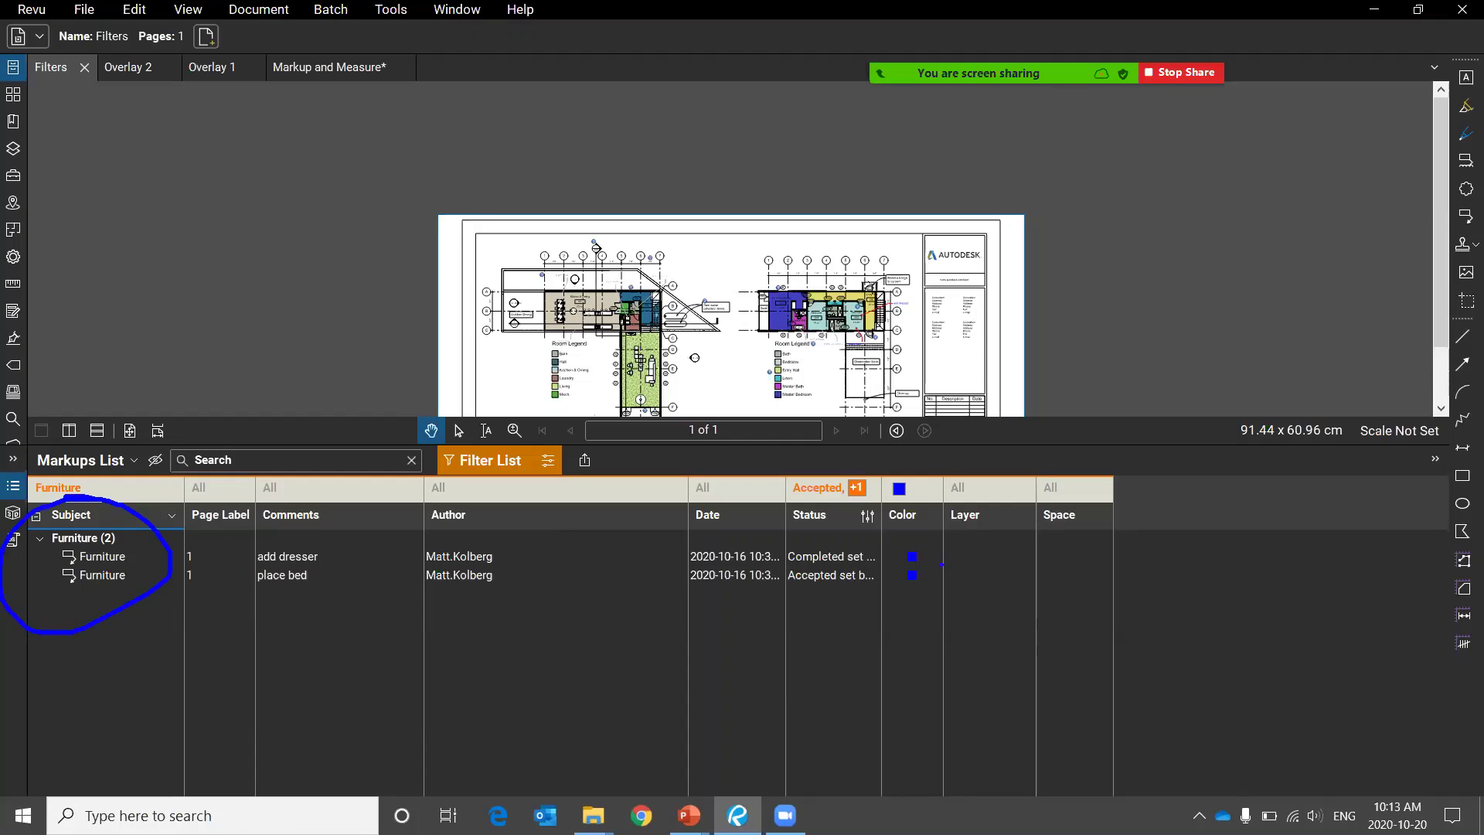
mouse_move(918, 510)
left_mouse_down()
mouse_move(981, 637)
mouse_move(985, 568)
left_mouse_up()
mouse_move(830, 446)
left_mouse_down()
mouse_move(808, 650)
mouse_move(828, 473)
left_mouse_up()
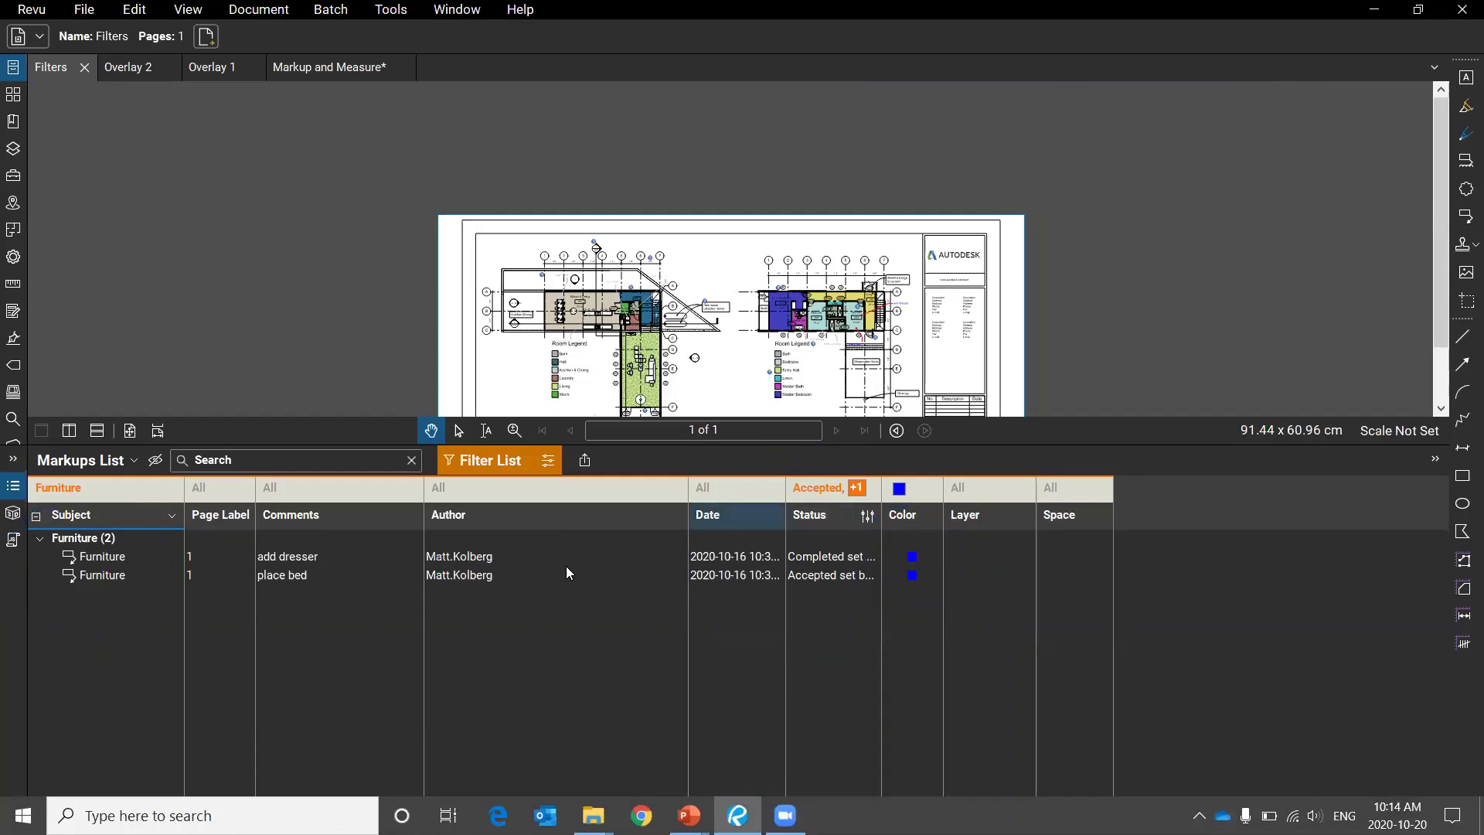
left_click(548, 461)
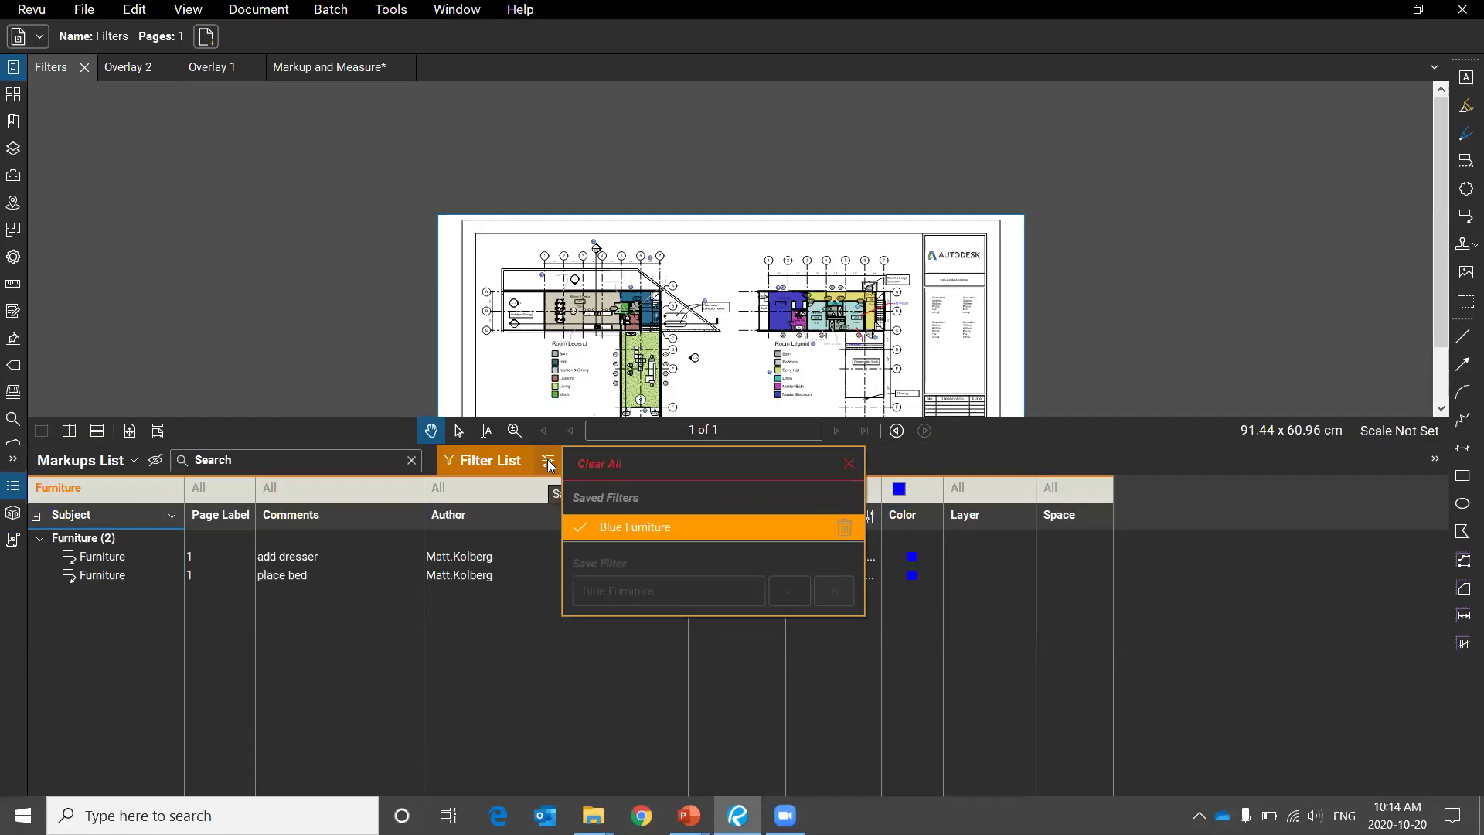
left_click(662, 464)
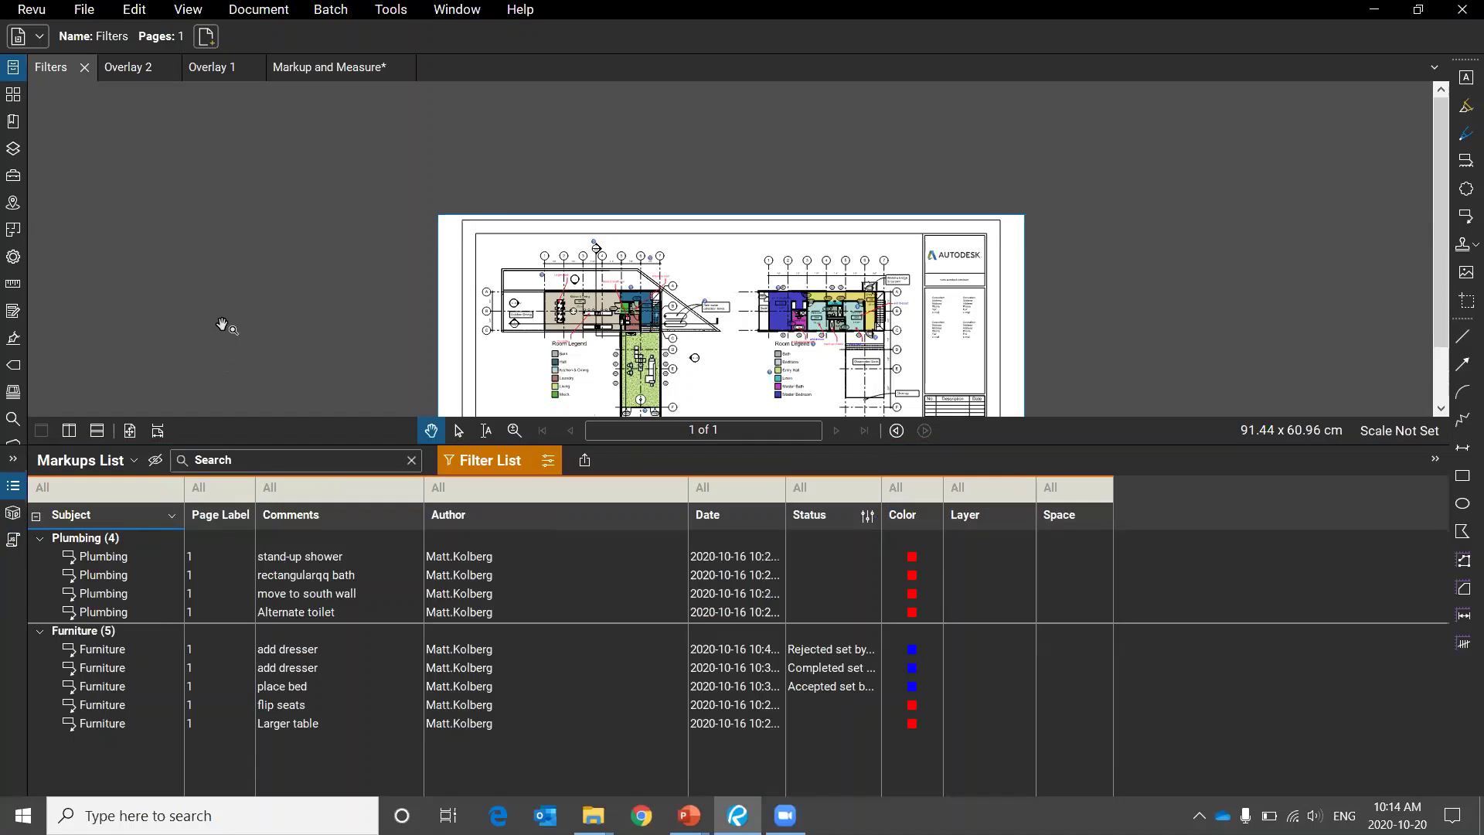
left_click(8, 491)
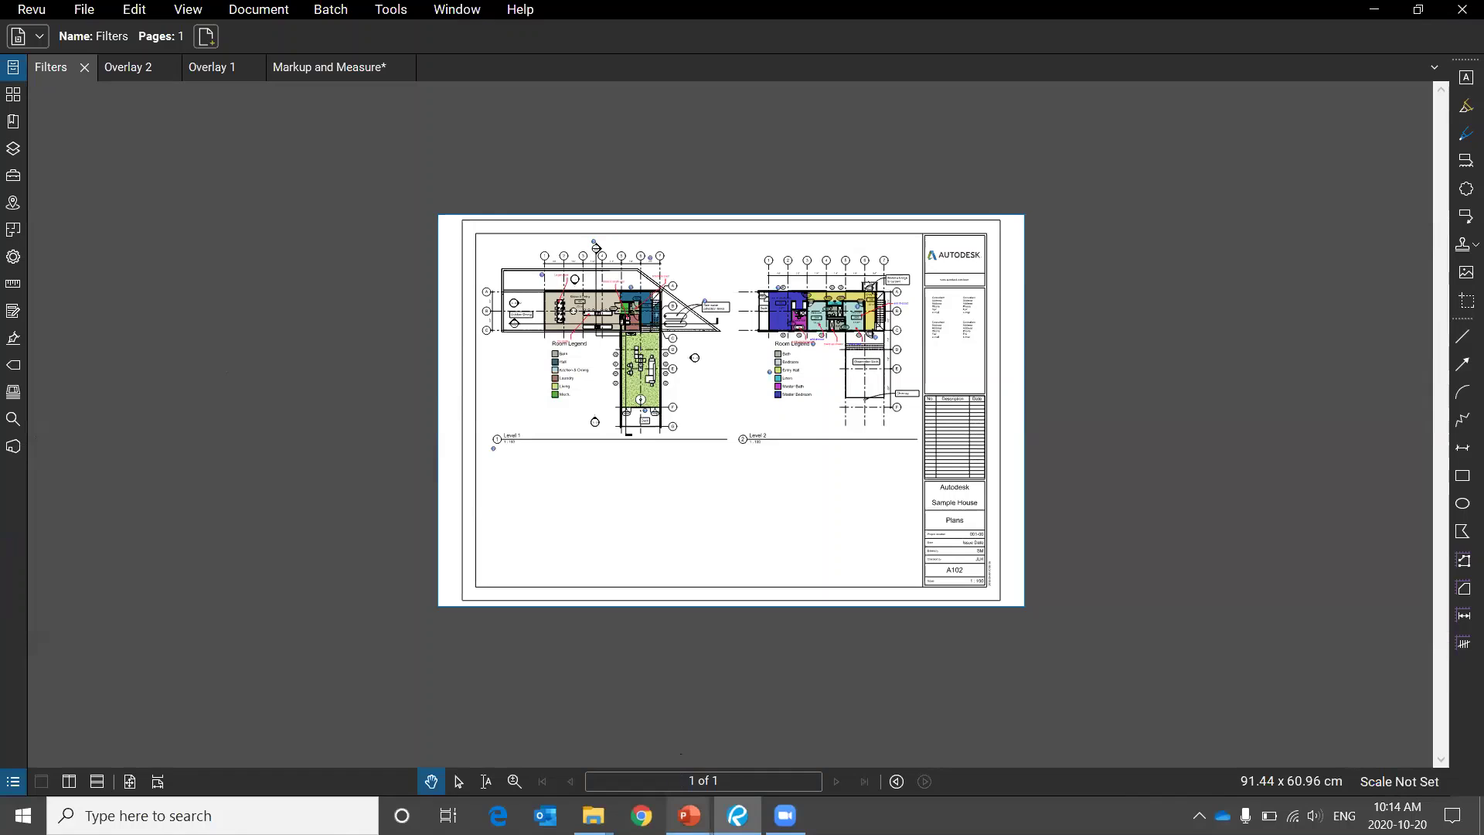
Bring up the PowerPoint slide show, advance to Markup and Measure Tools, and return to Revu.
mouse_move(689, 816)
left_click(776, 769)
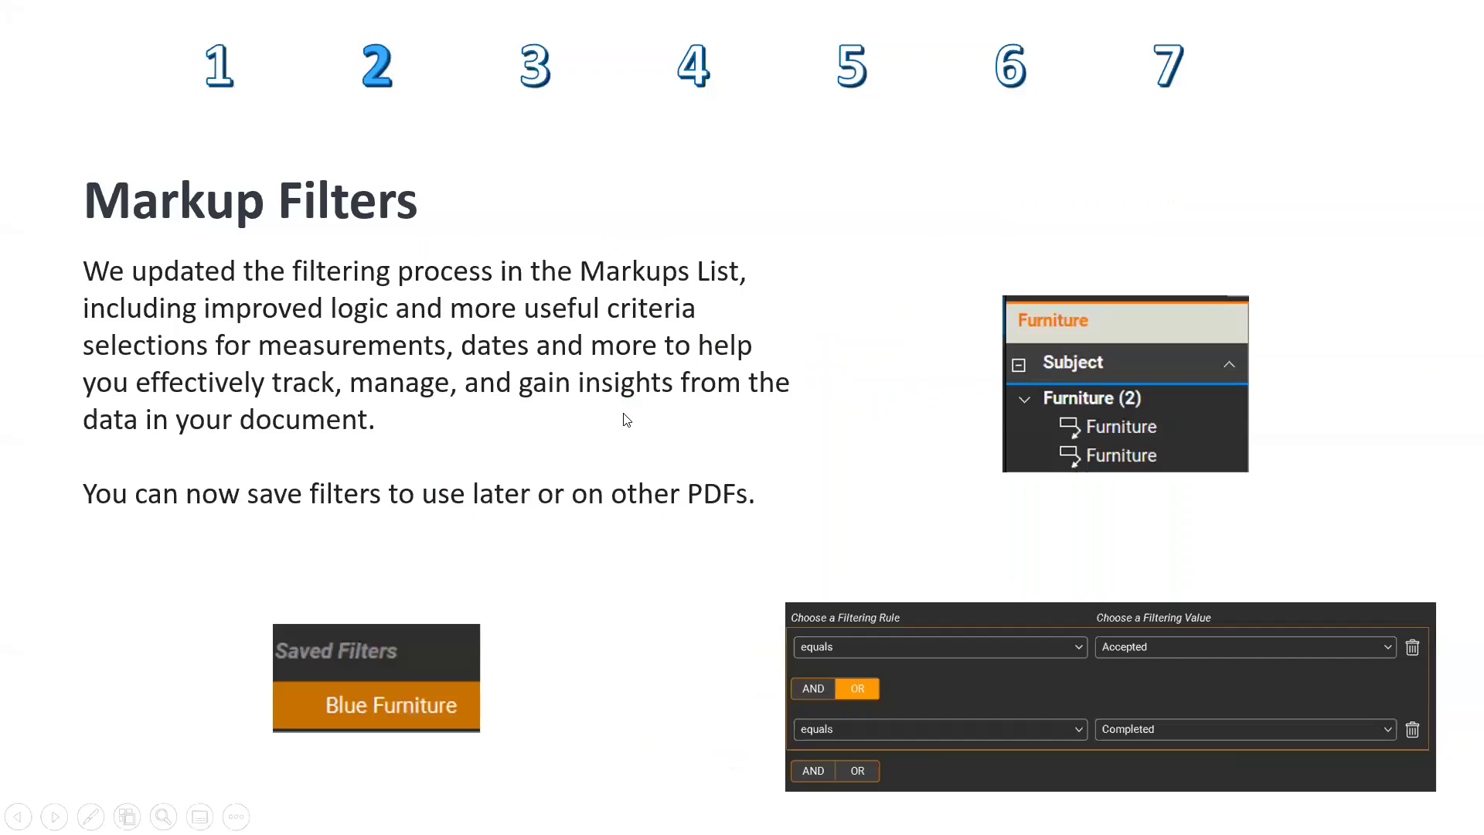
left_click(626, 420)
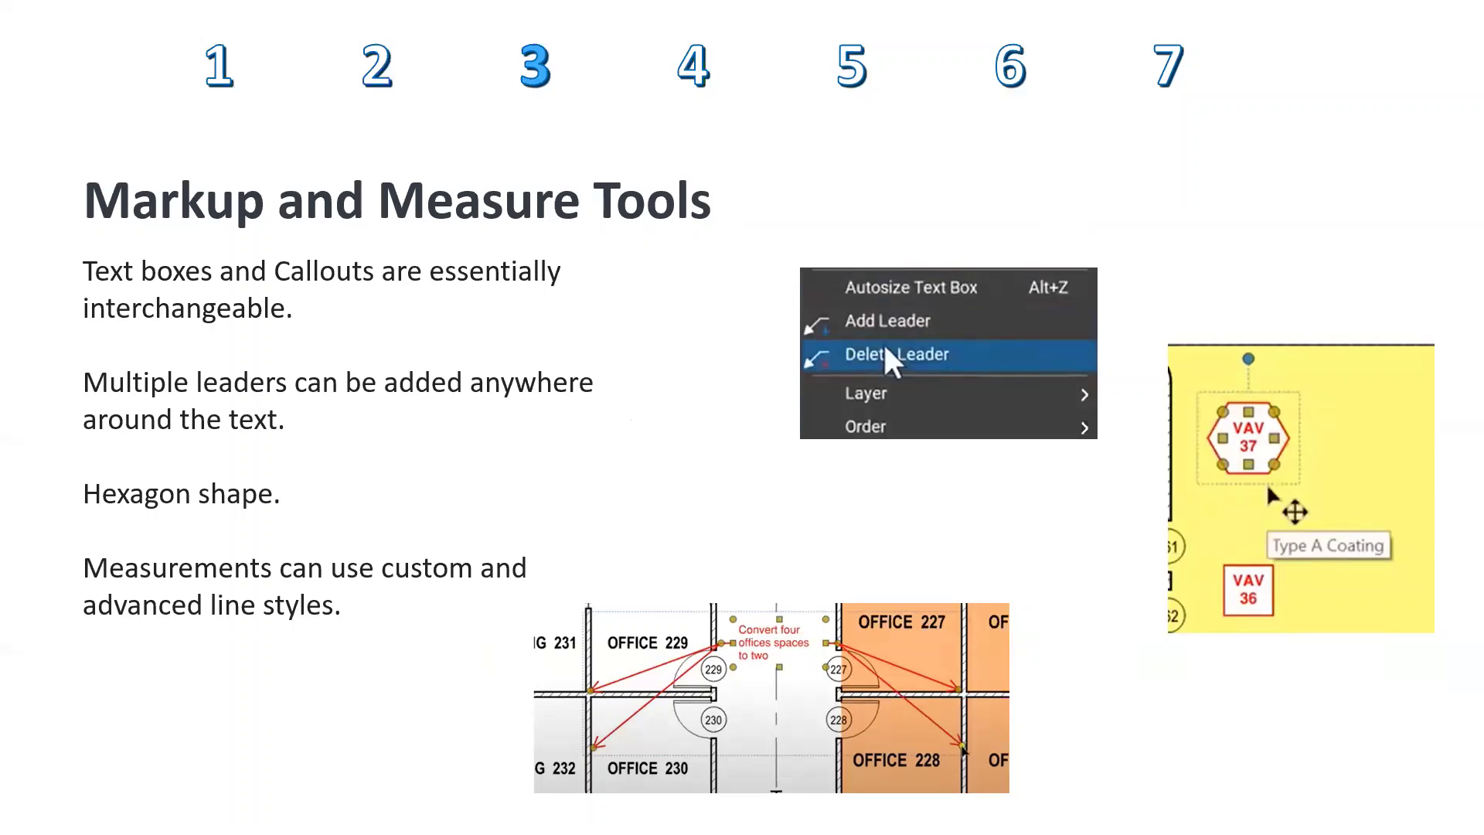
key("alt+Tab")
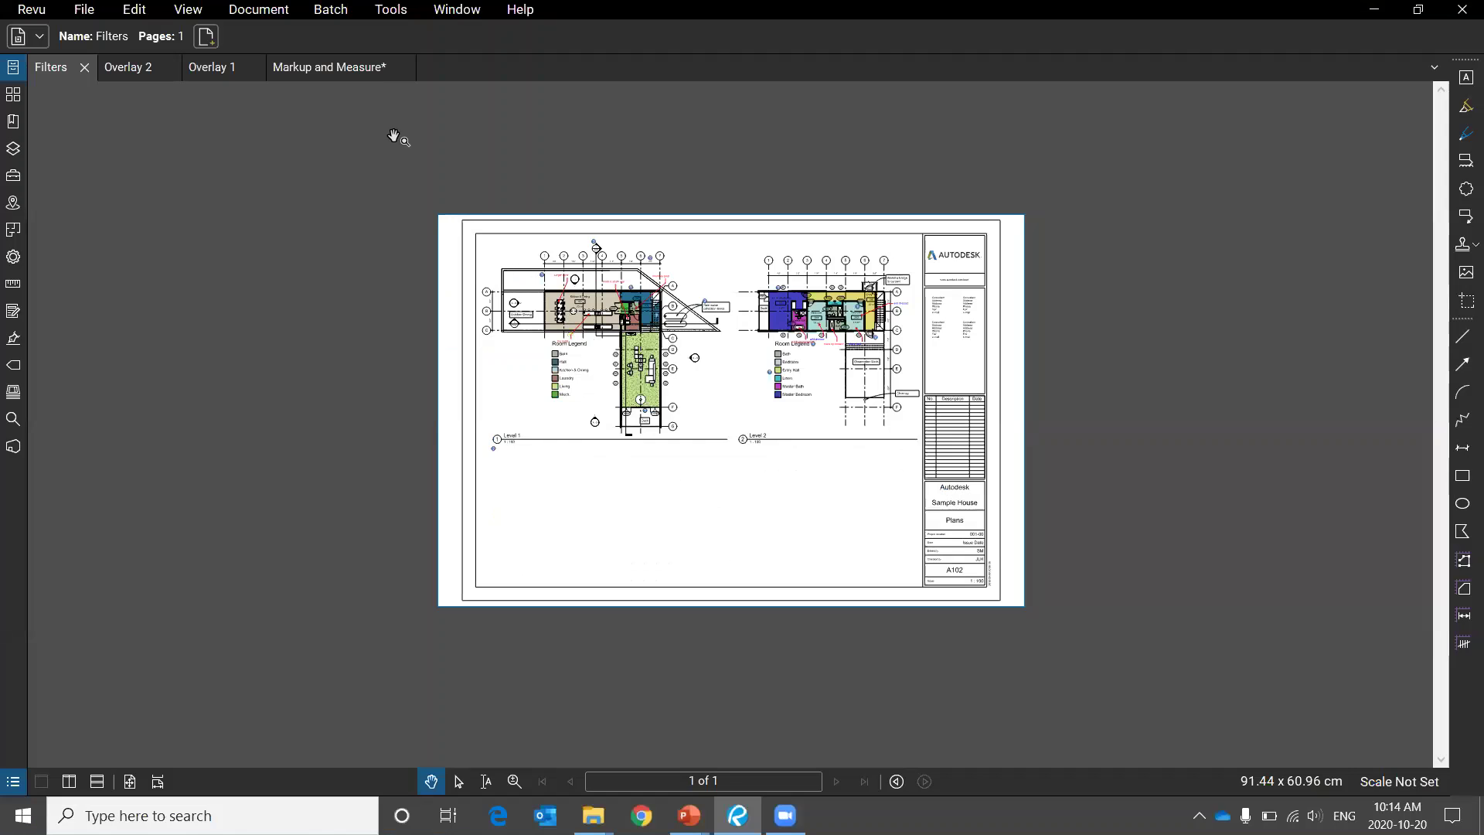
In the Markup and Measure drawing, select the Red Carpet callout and show its properties and left-leader actions.
left_click(370, 65)
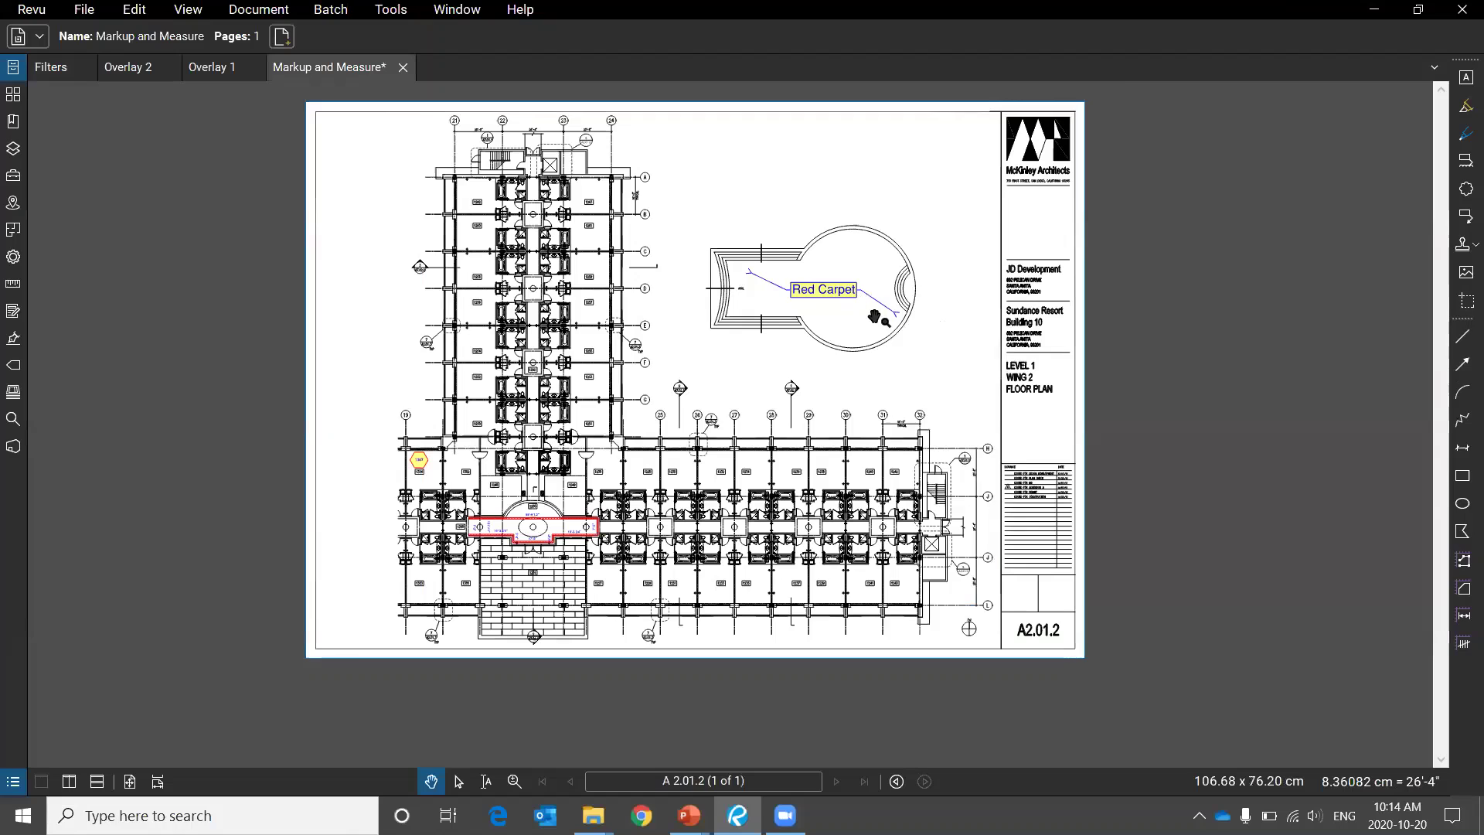
scroll(858, 289, "up", 5)
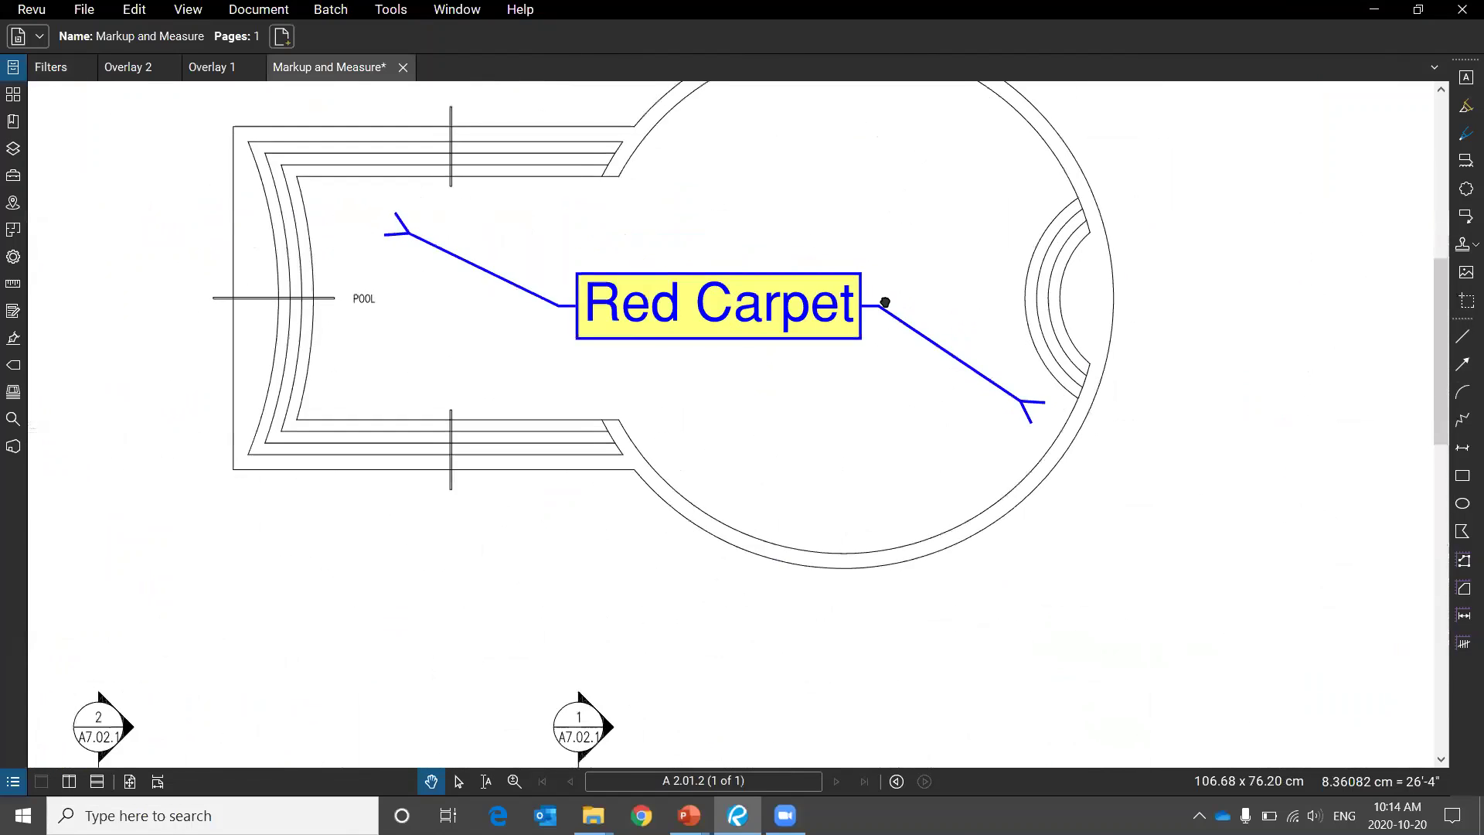
left_click_drag(877, 306, 853, 293)
left_click(849, 360)
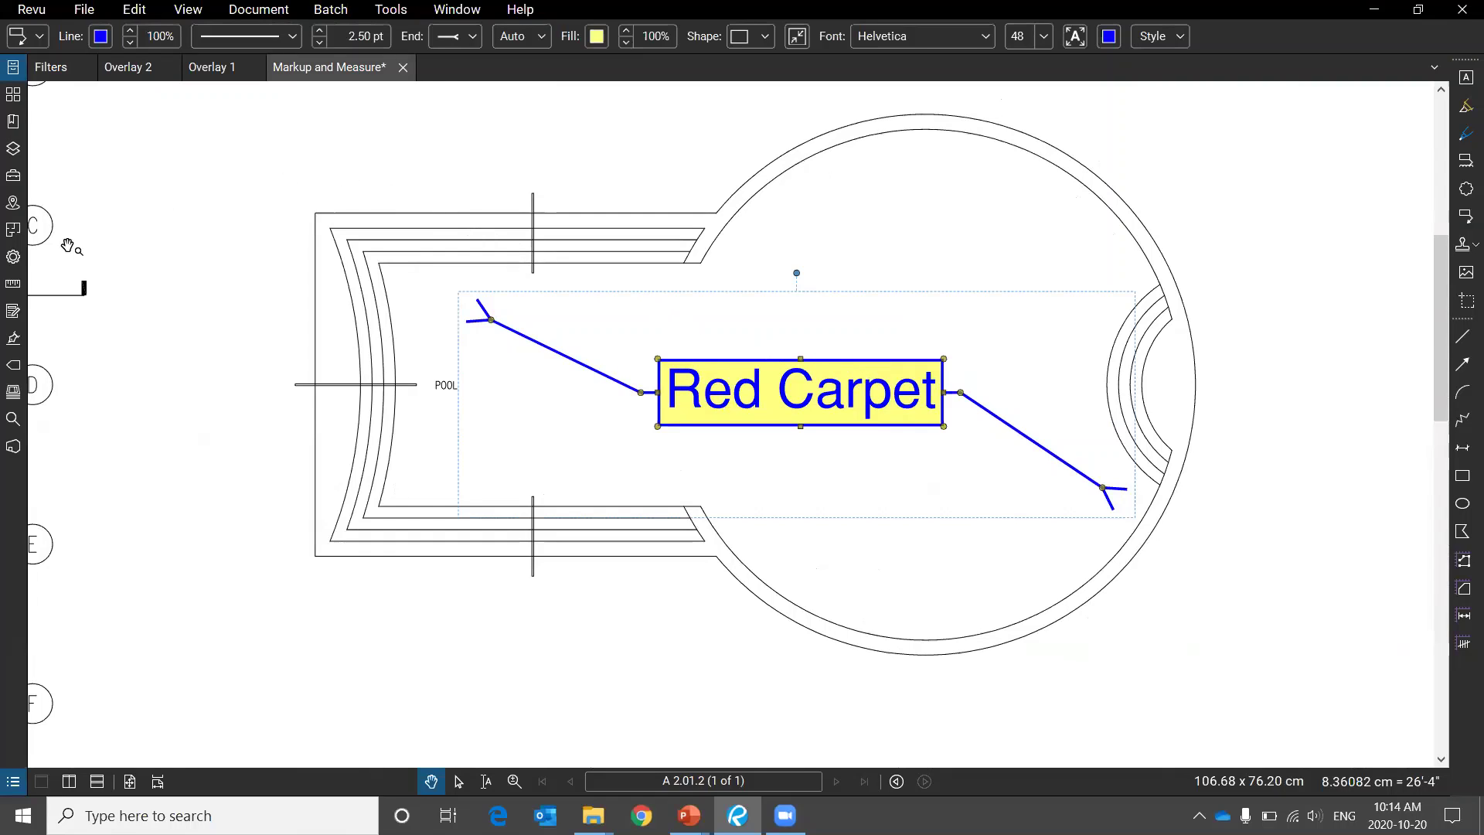
left_click(14, 257)
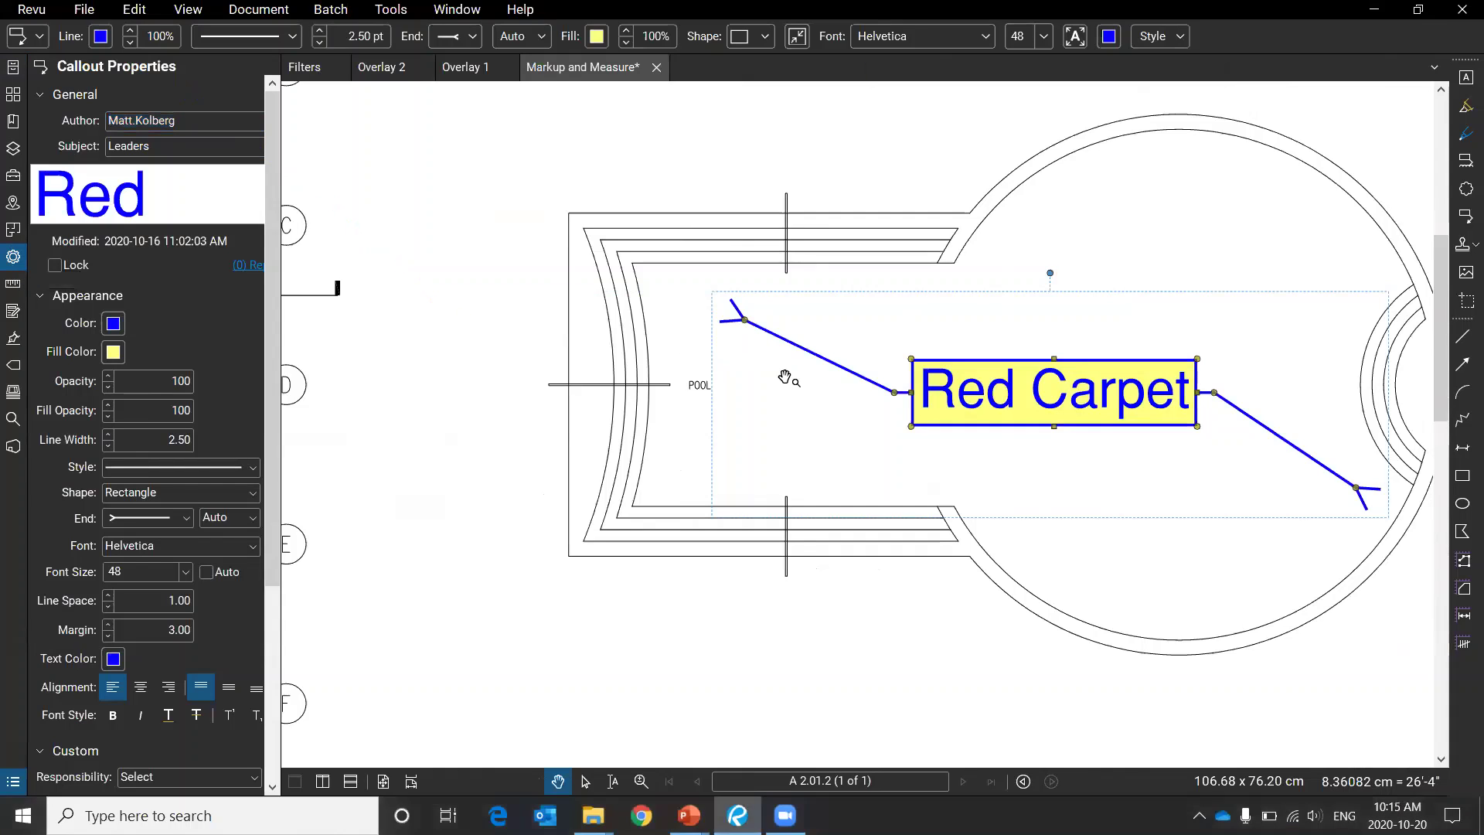
right_click(846, 372)
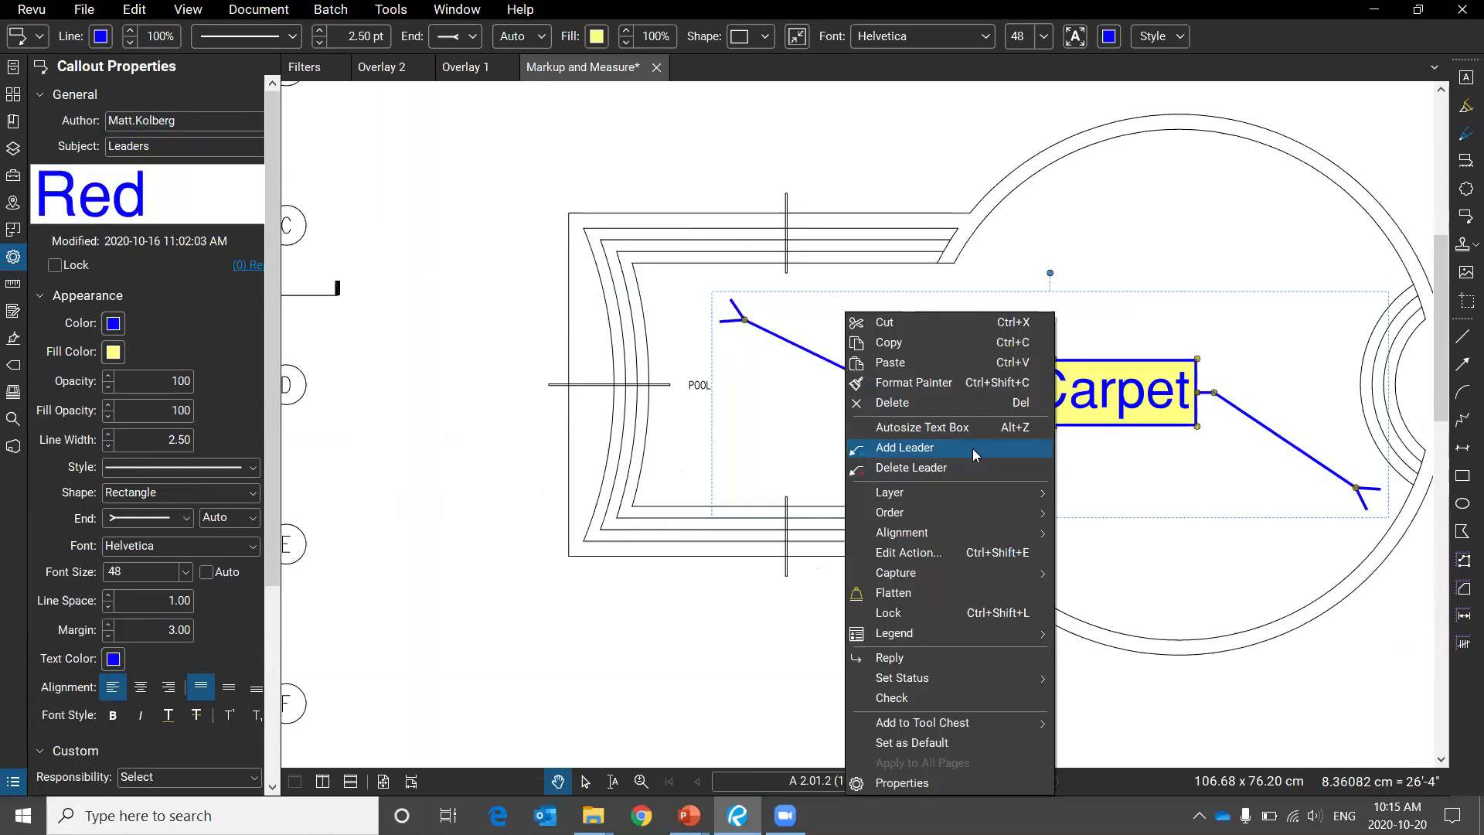
Delete the Red Carpet callout's left leader and sketch temporary annotation strokes for the audience.
left_click(959, 471)
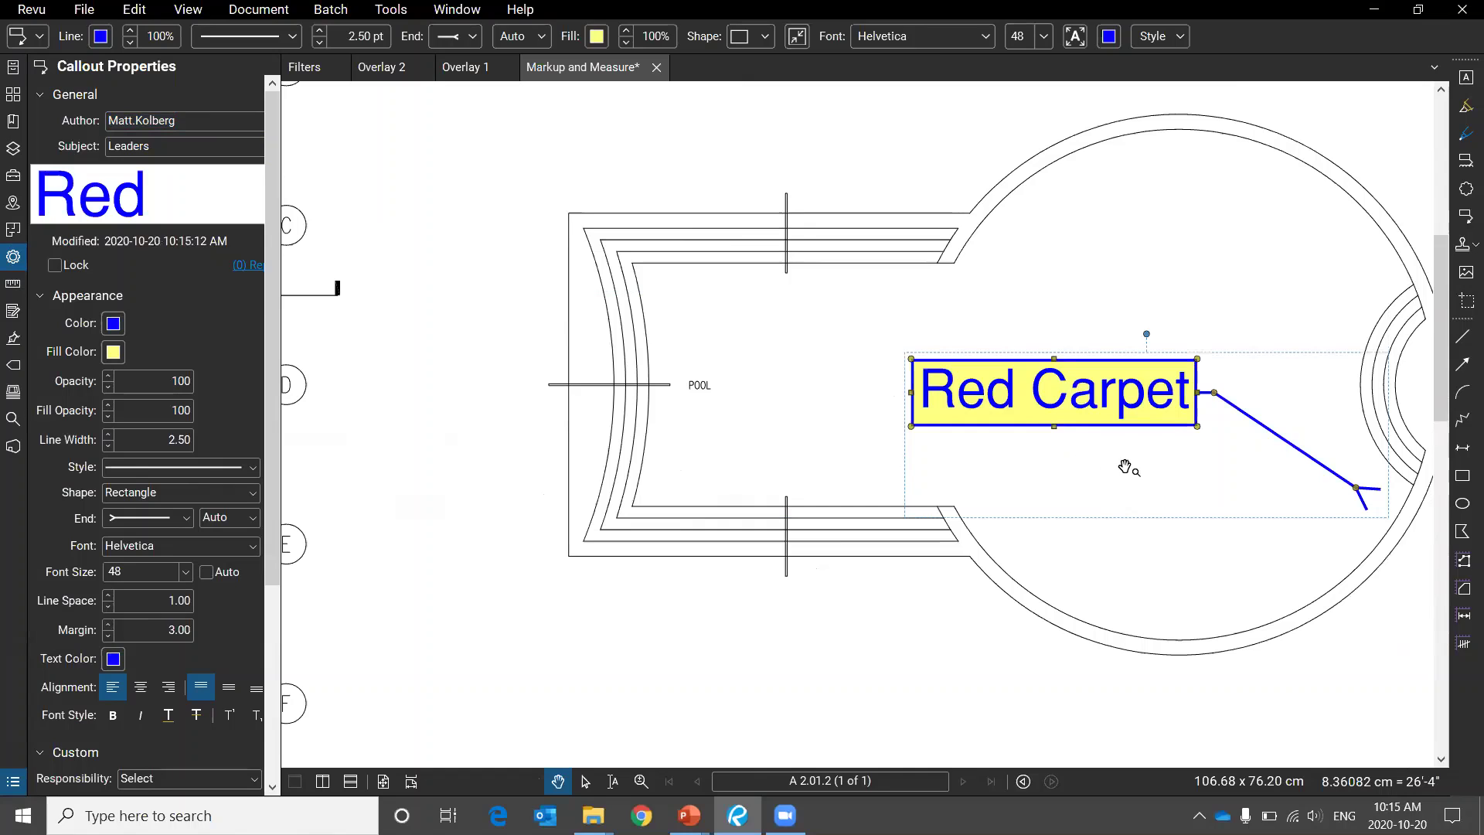
left_click_drag(1131, 470, 803, 488)
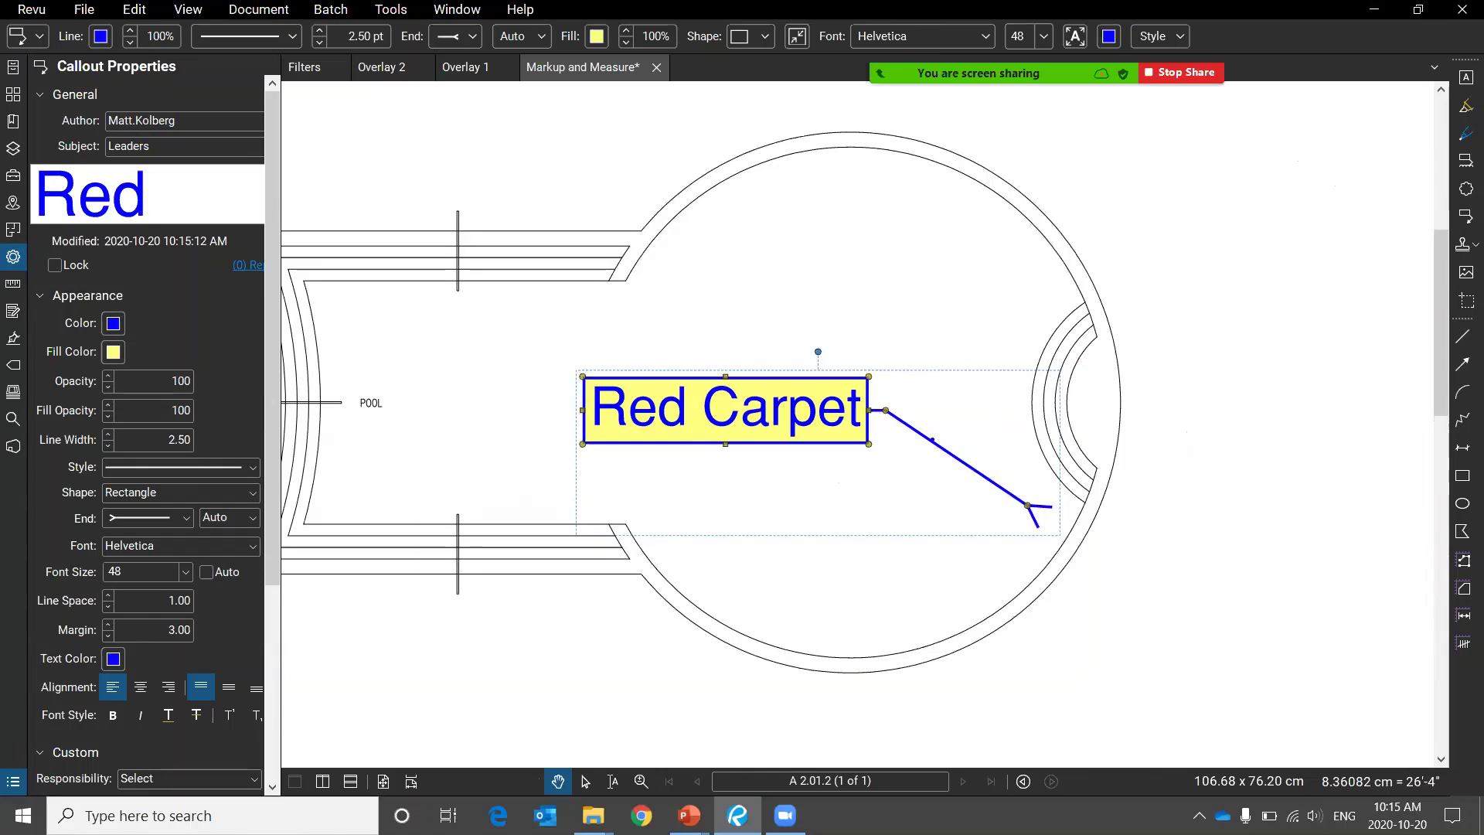
mouse_move(920, 374)
left_mouse_down()
mouse_move(792, 398)
mouse_move(850, 363)
mouse_move(794, 371)
left_mouse_up()
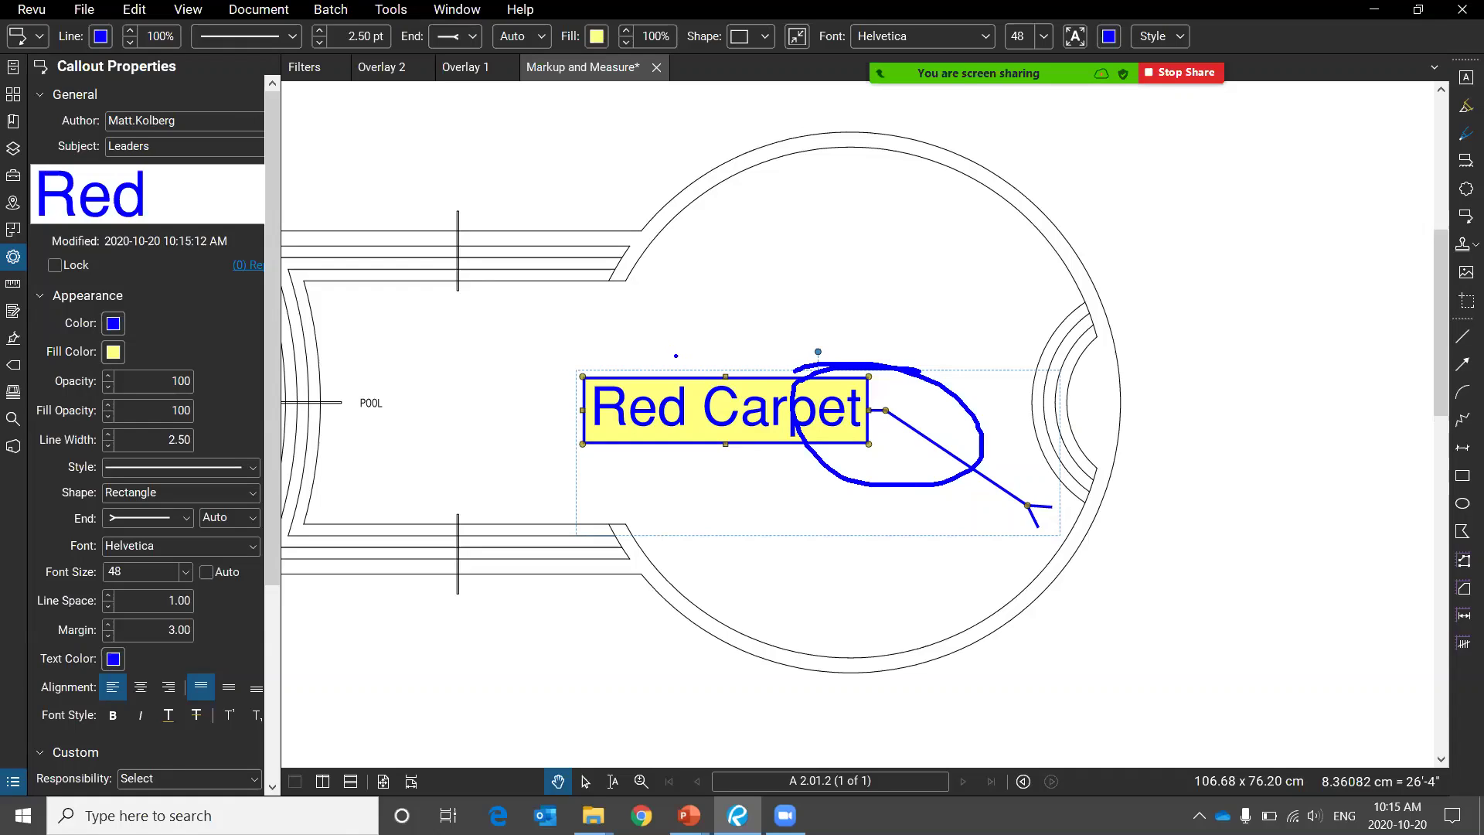
mouse_move(872, 429)
left_mouse_down()
mouse_move(762, 530)
mouse_move(319, 537)
left_mouse_up()
left_click_drag(372, 600, 447, 490)
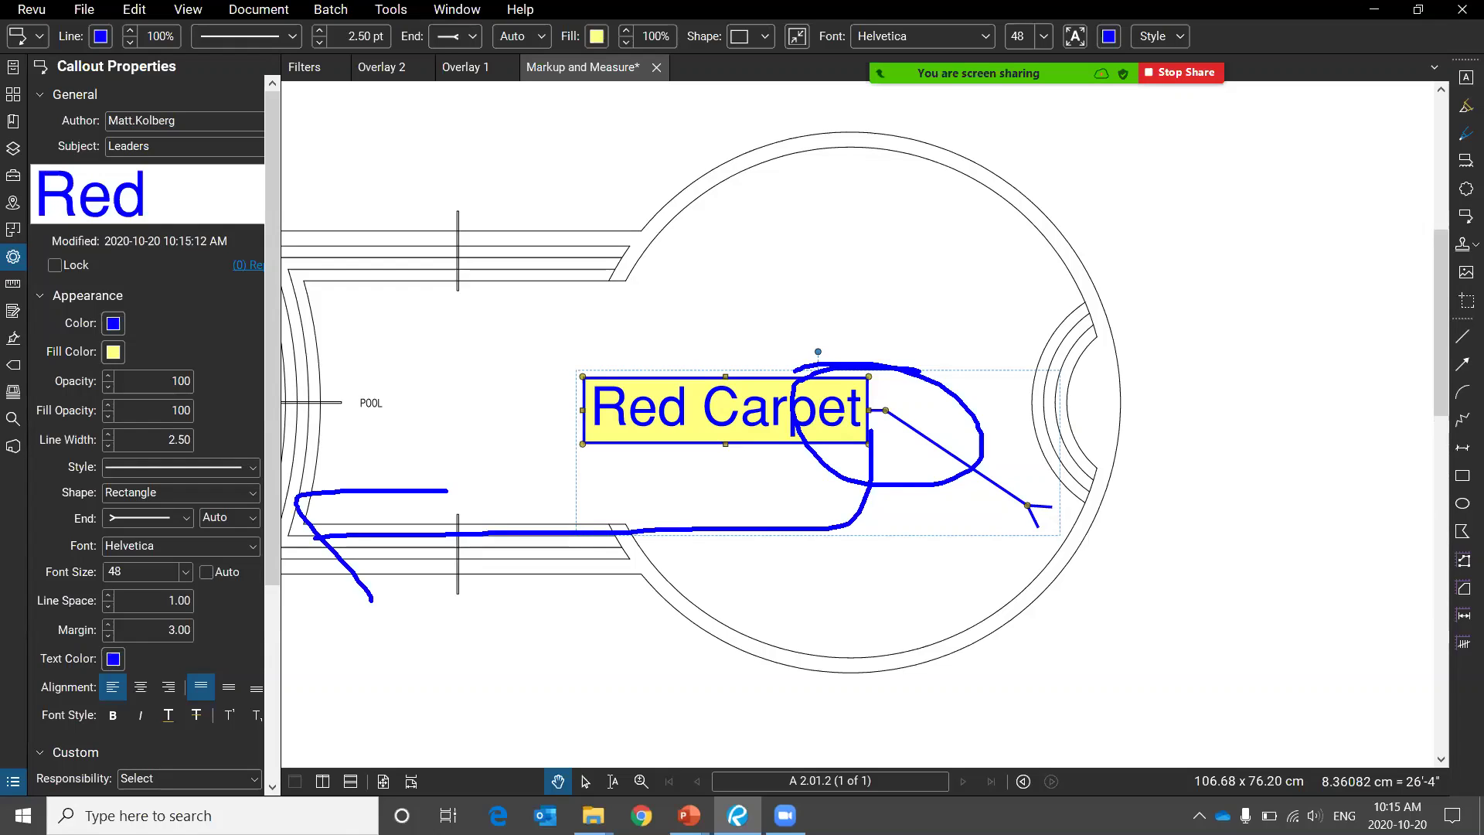
key("Escape")
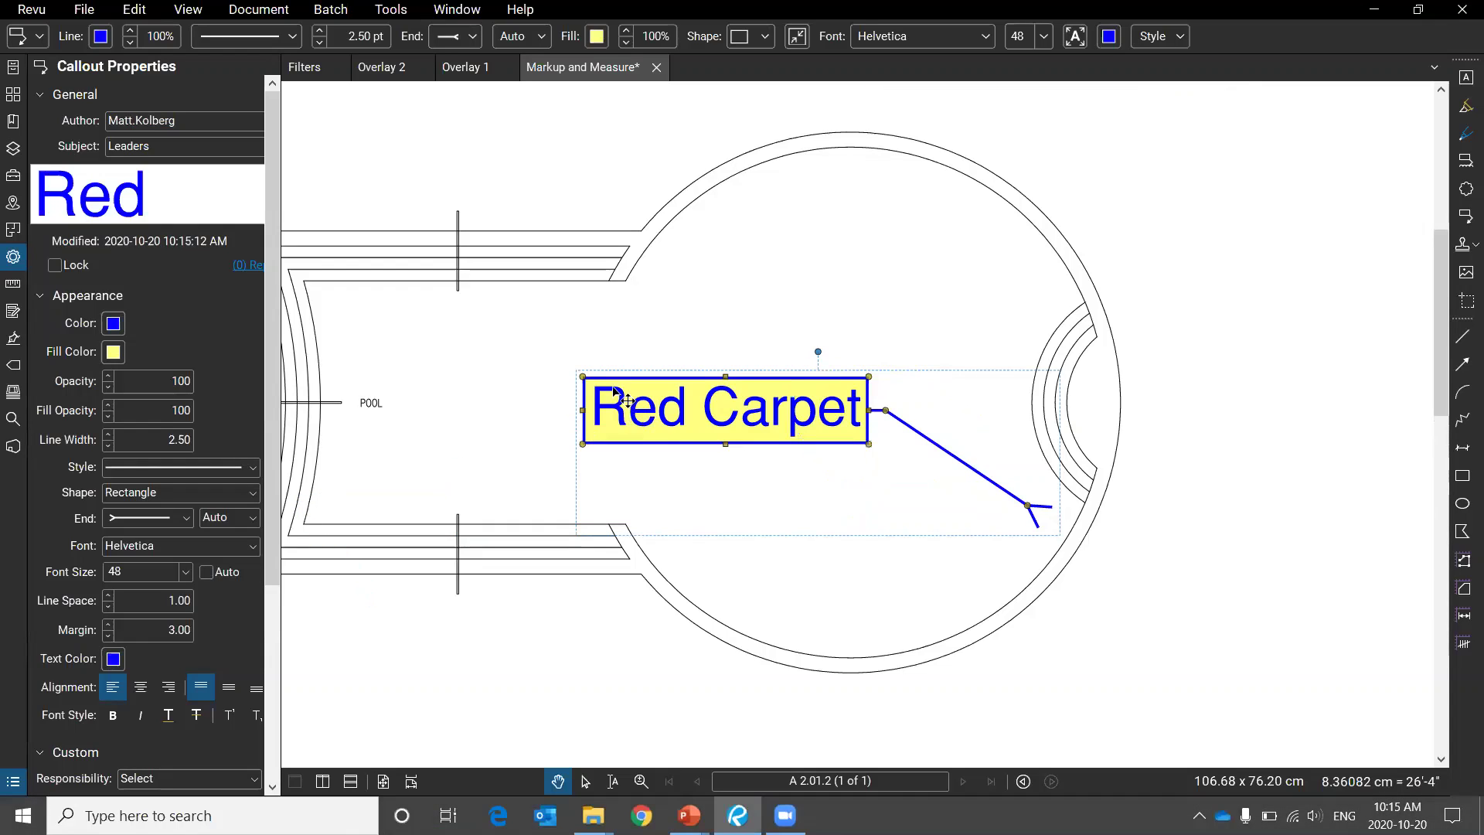
Add two new leaders to the callout, with tips at the pool's bottom and upper left.
right_click(586, 394)
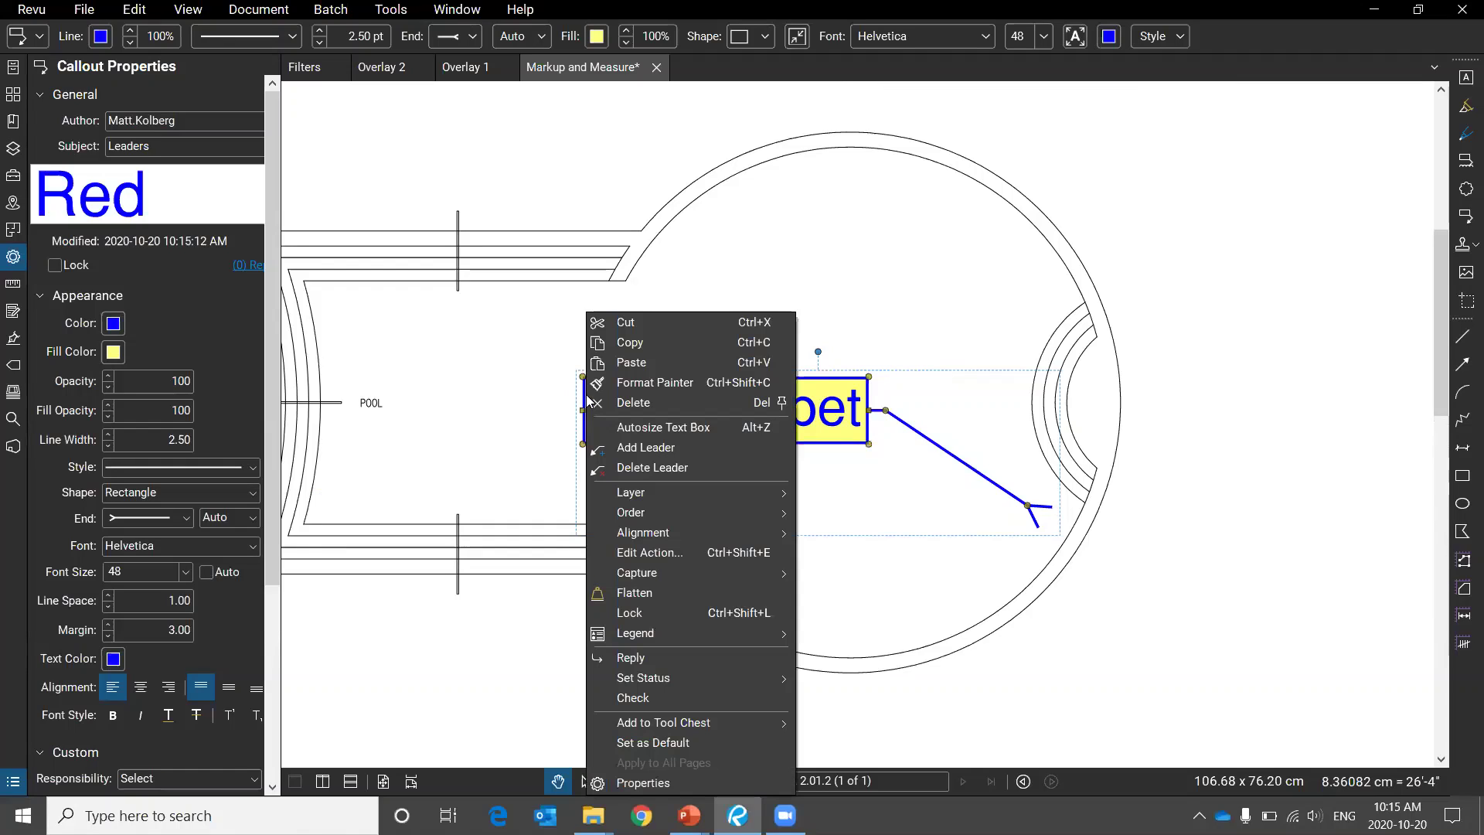
left_click(611, 447)
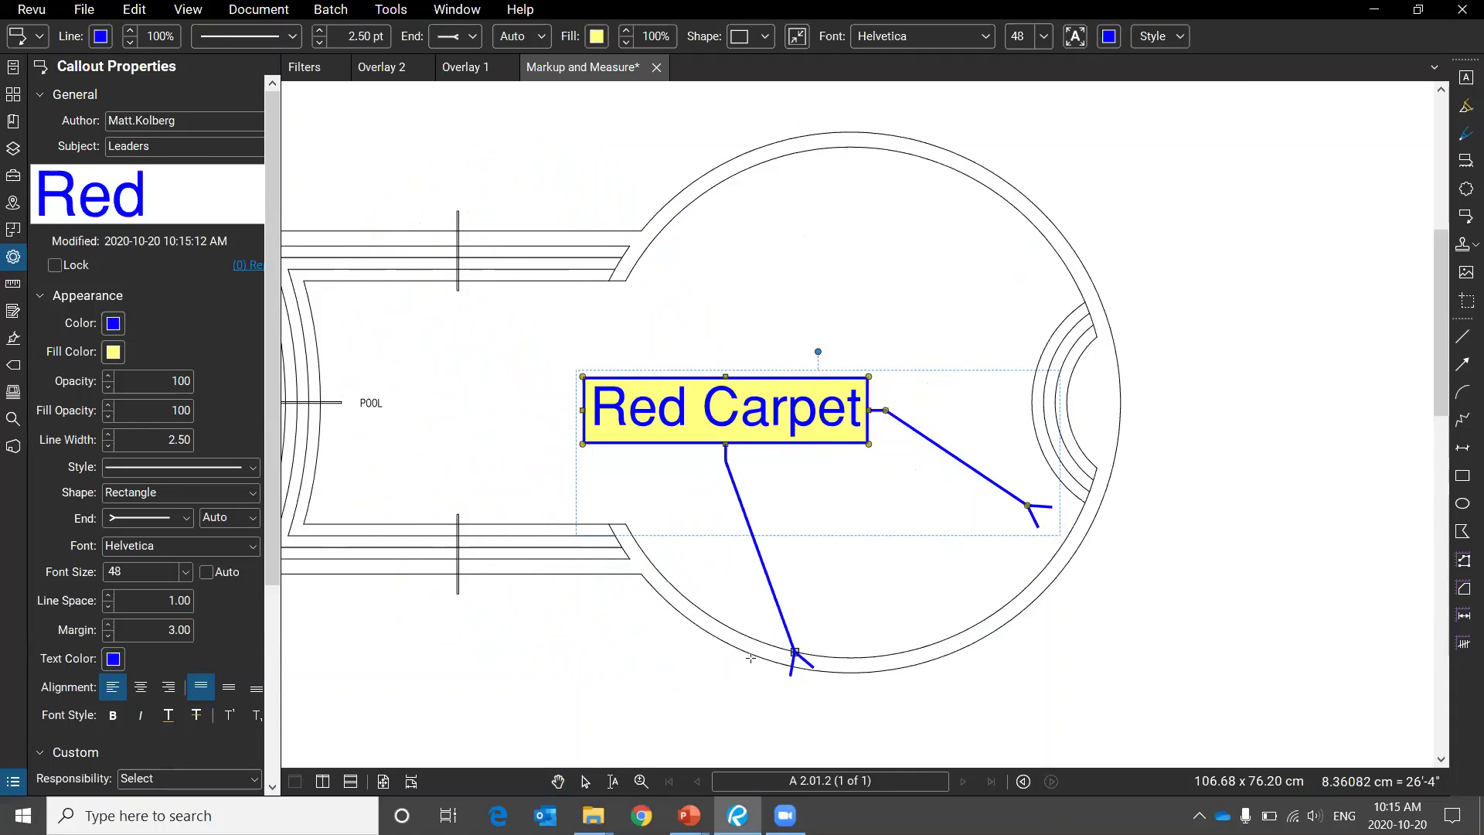
left_click(665, 701)
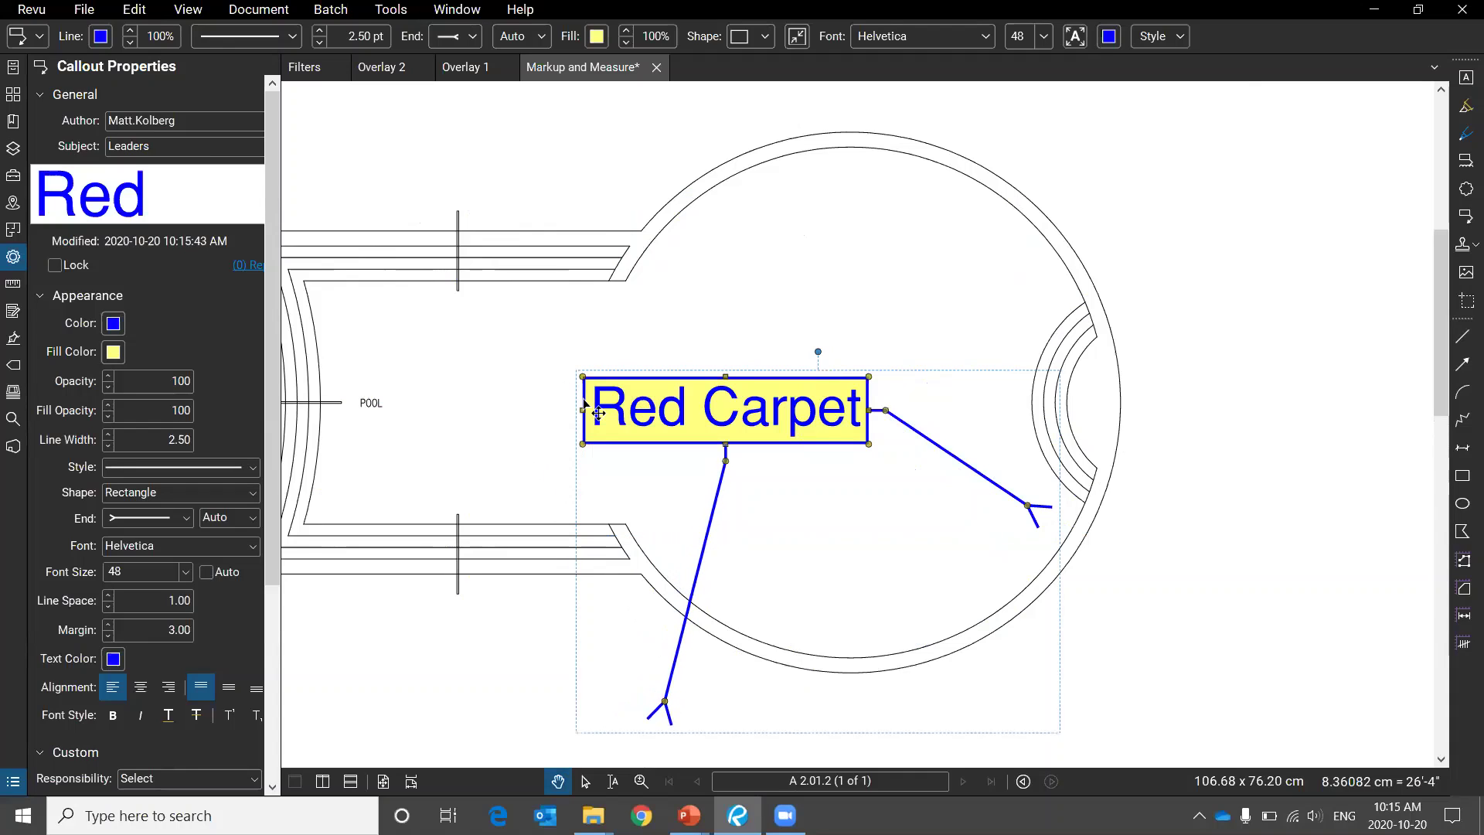
right_click(586, 406)
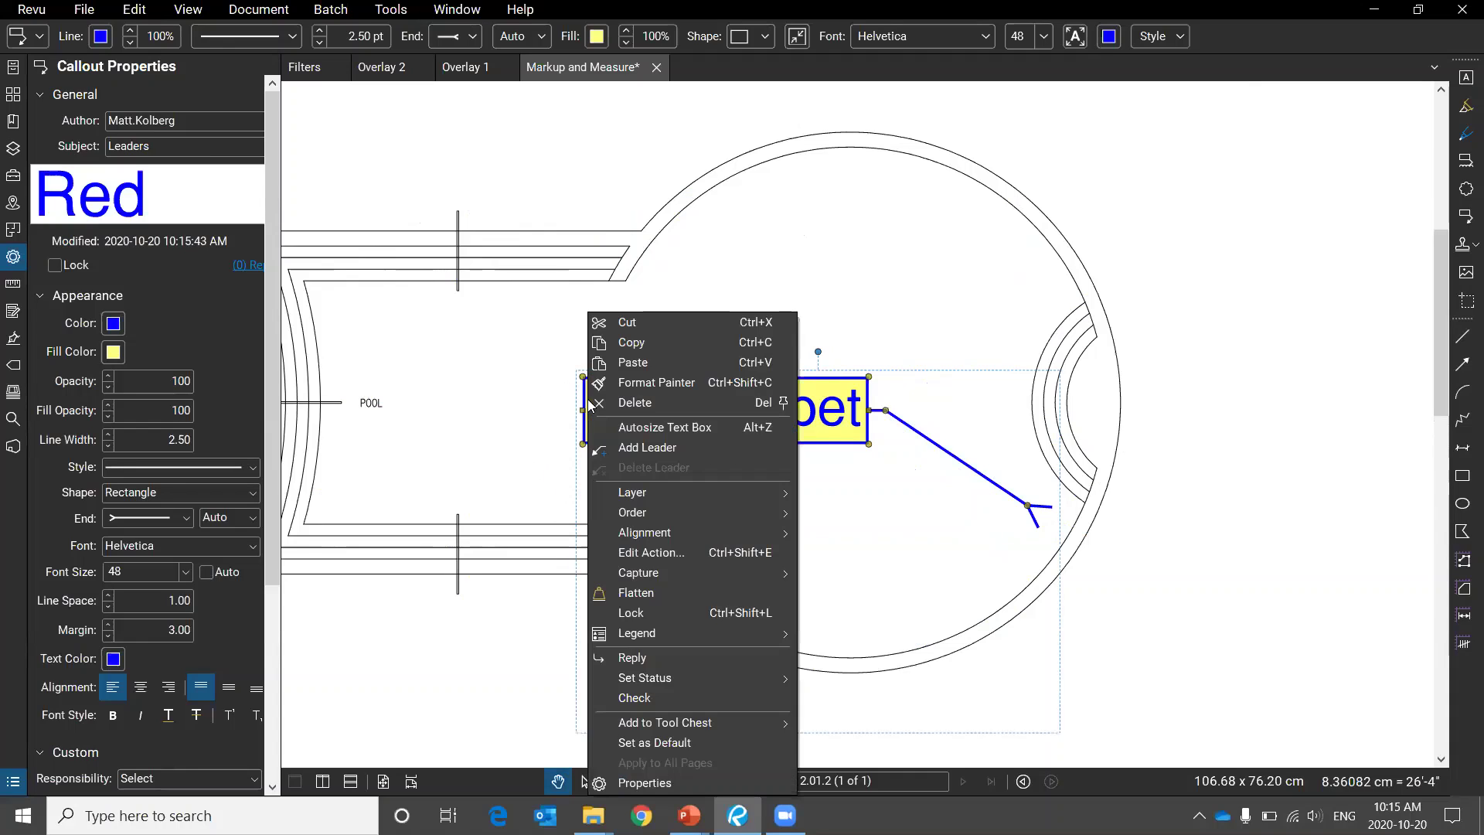
left_click(697, 447)
left_click(385, 309)
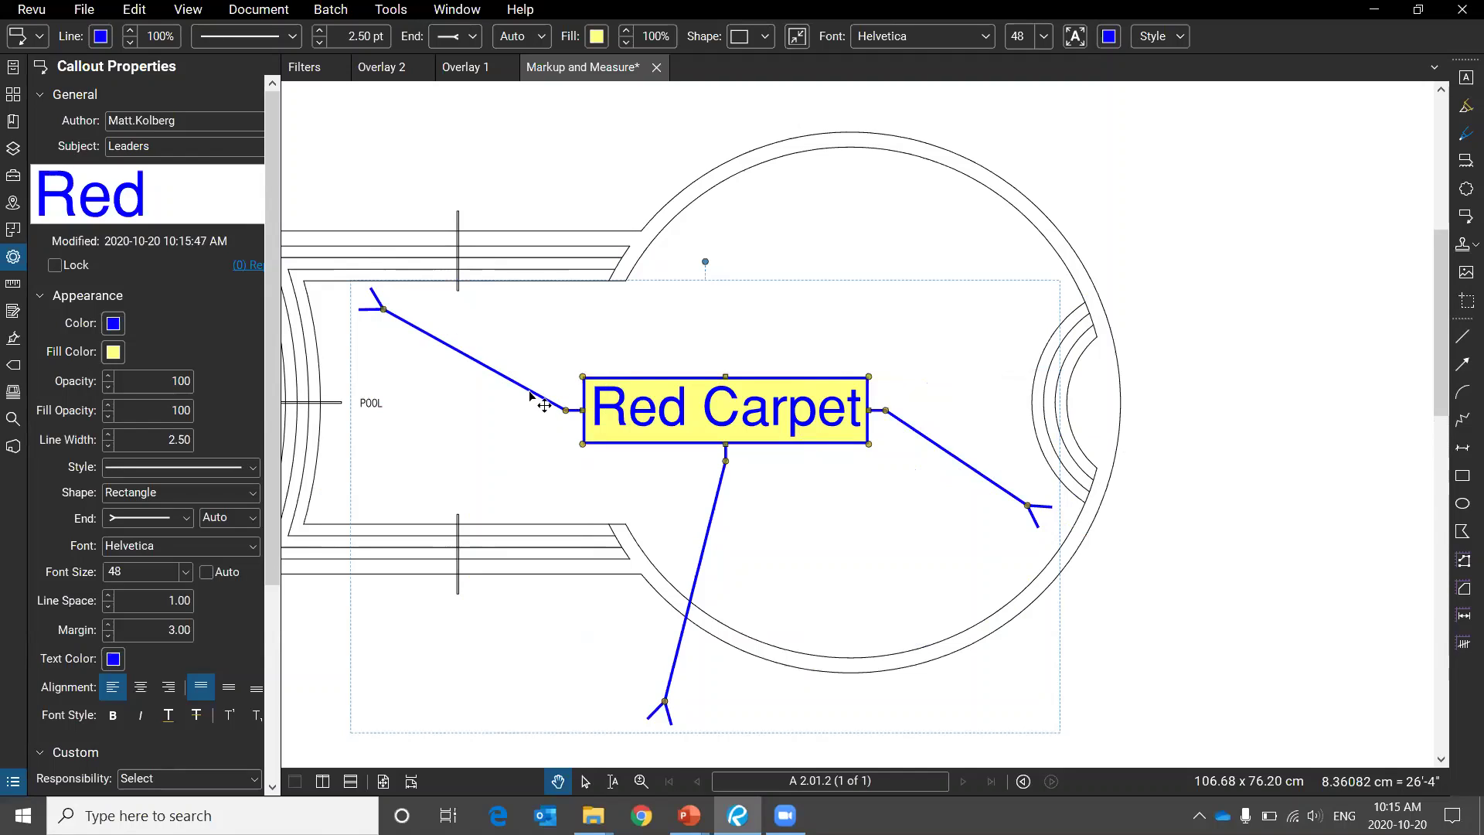
Delete the upper-left, lower and right leaders so the callout becomes a plain text box.
right_click(532, 398)
left_click(666, 467)
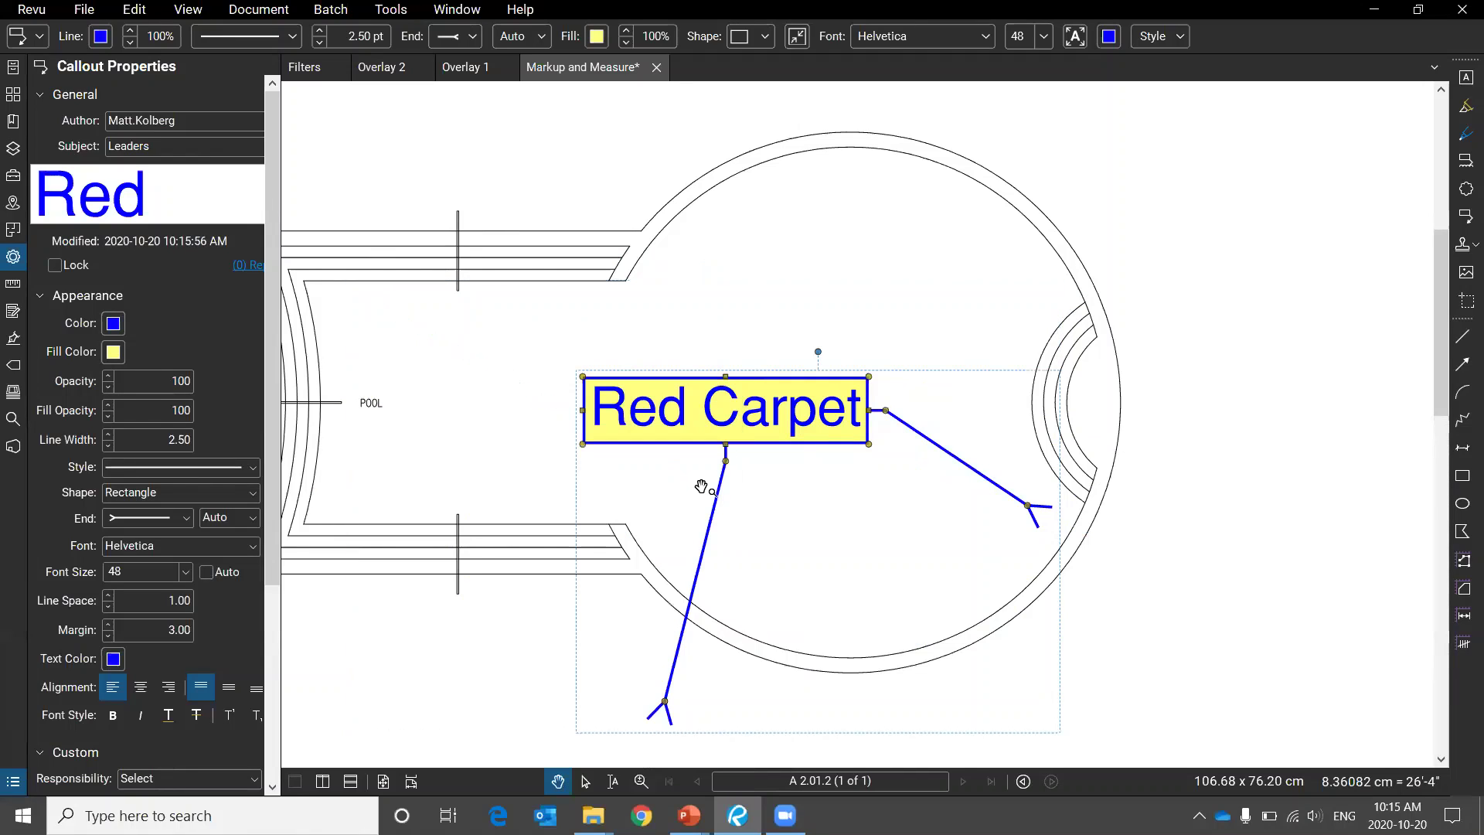
right_click(714, 510)
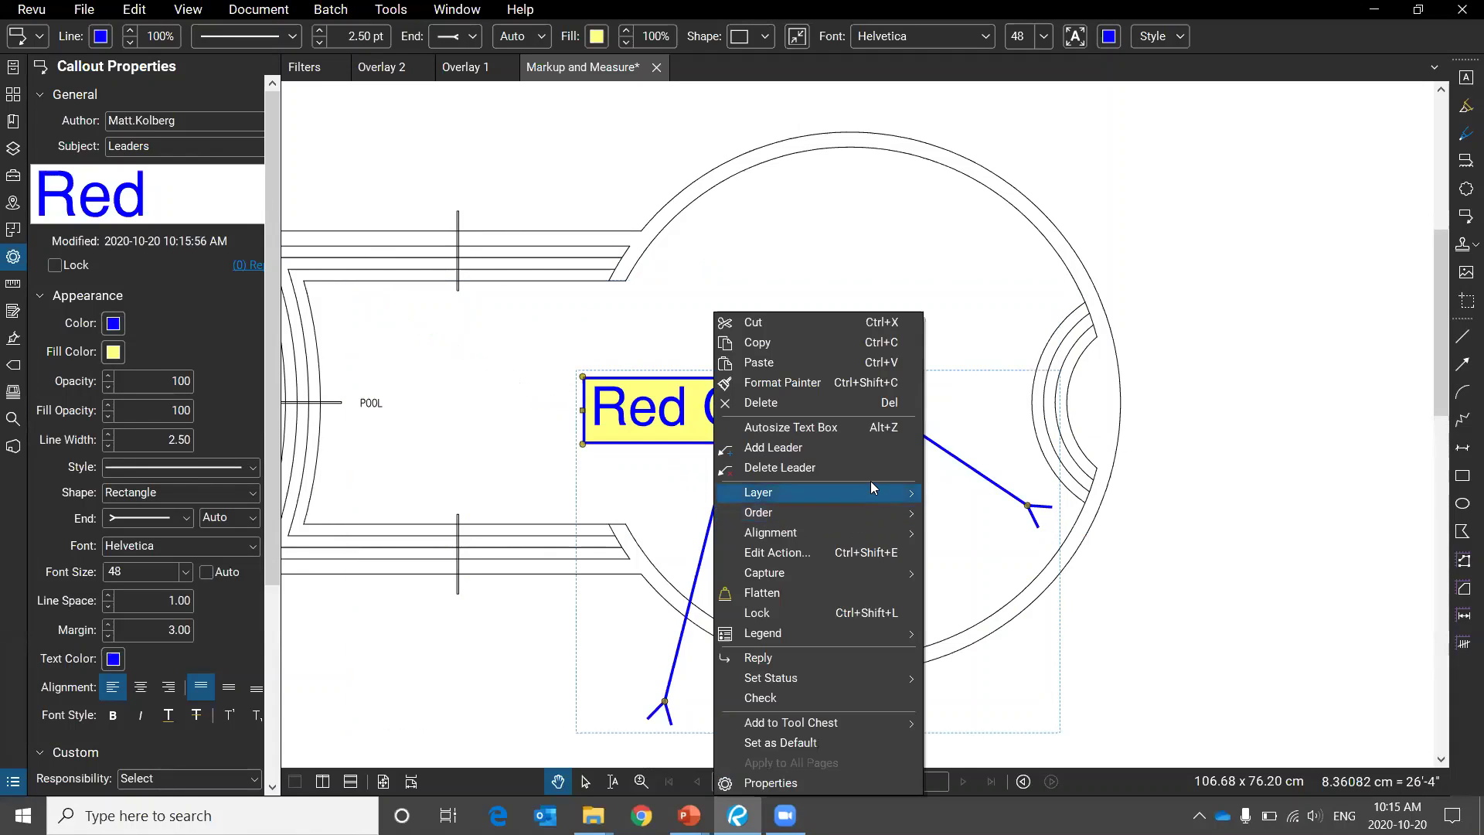
left_click(780, 467)
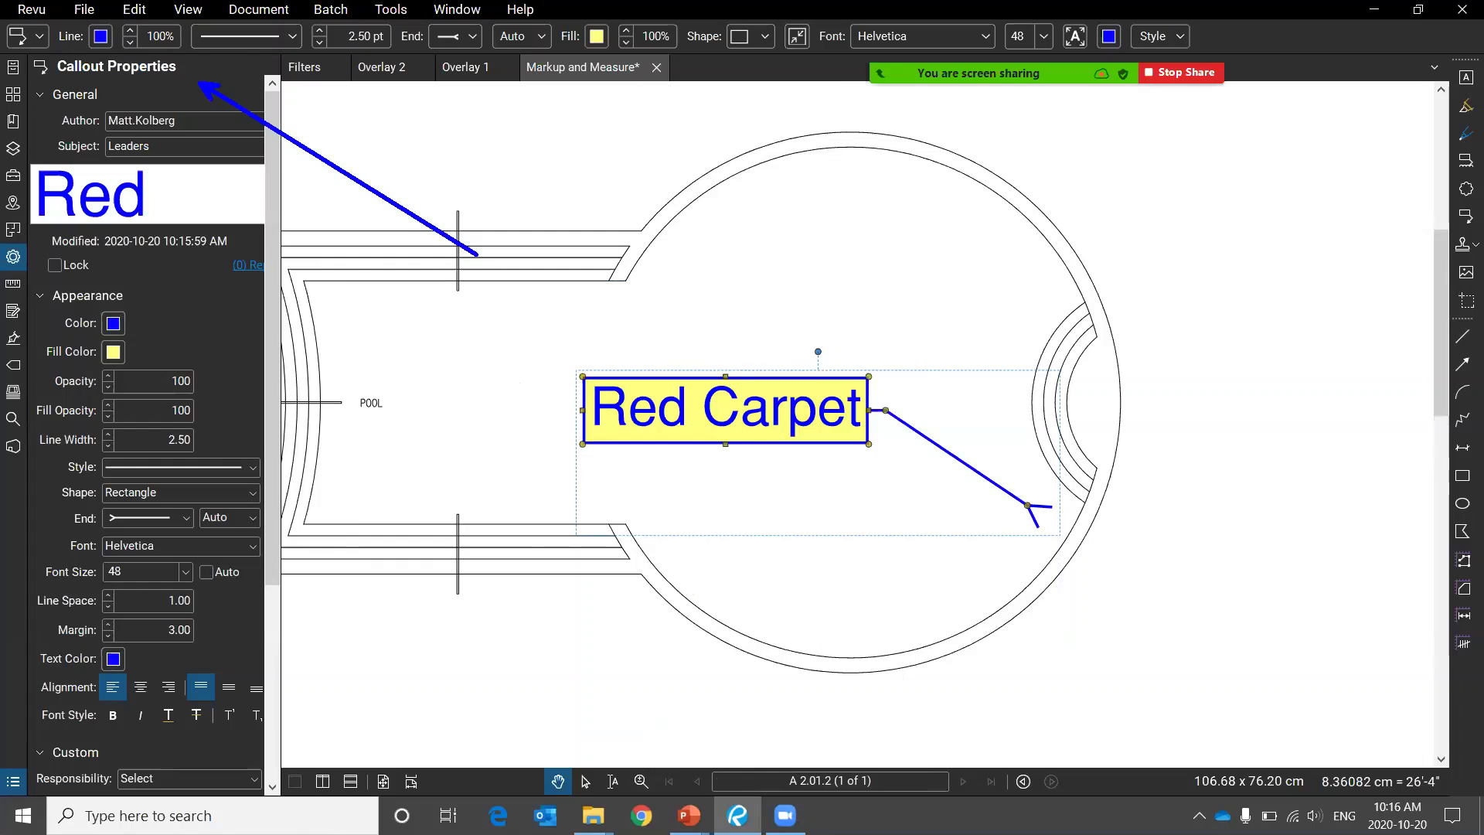
right_click(951, 459)
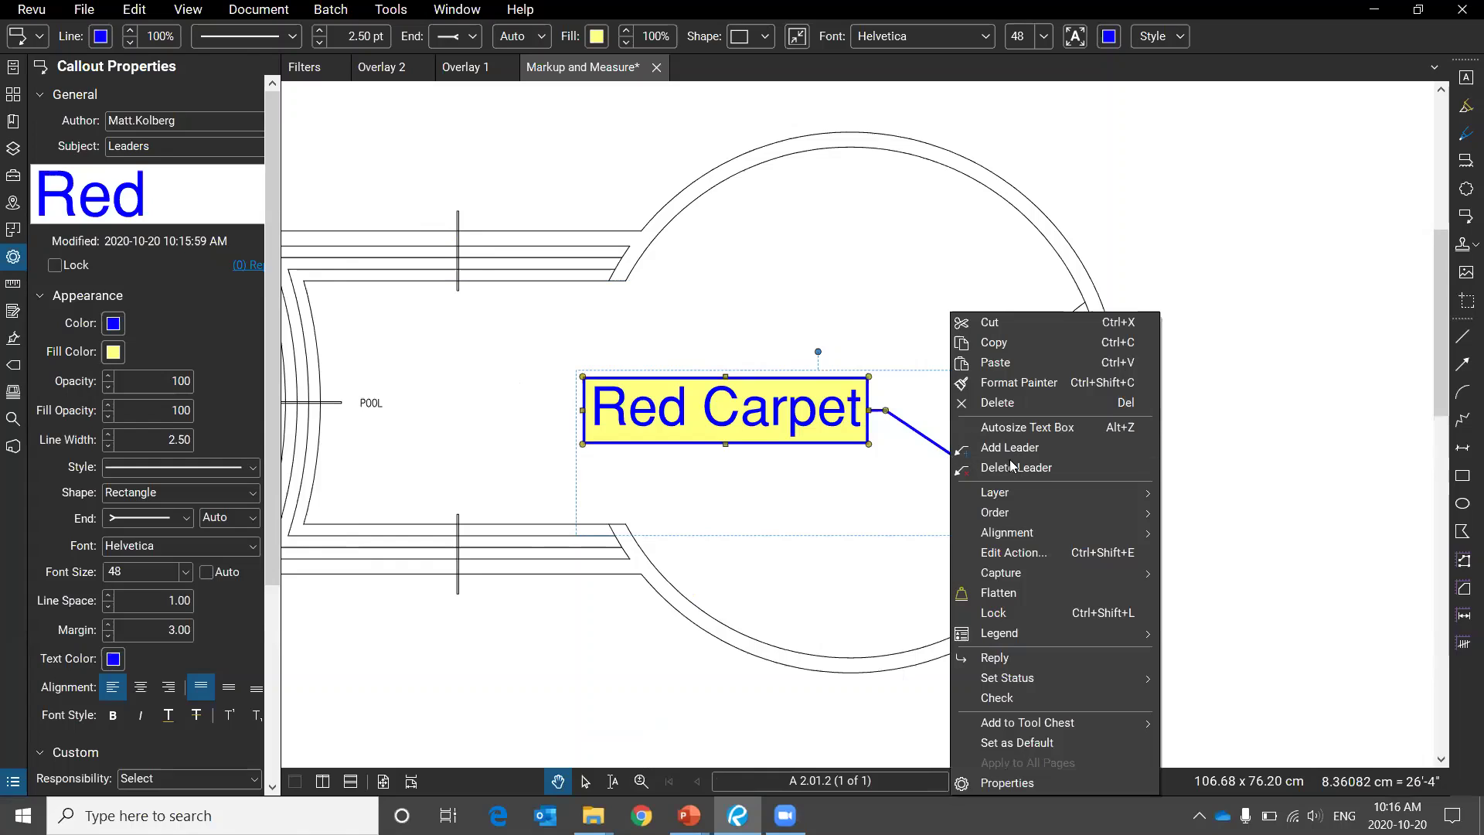
left_click(1064, 466)
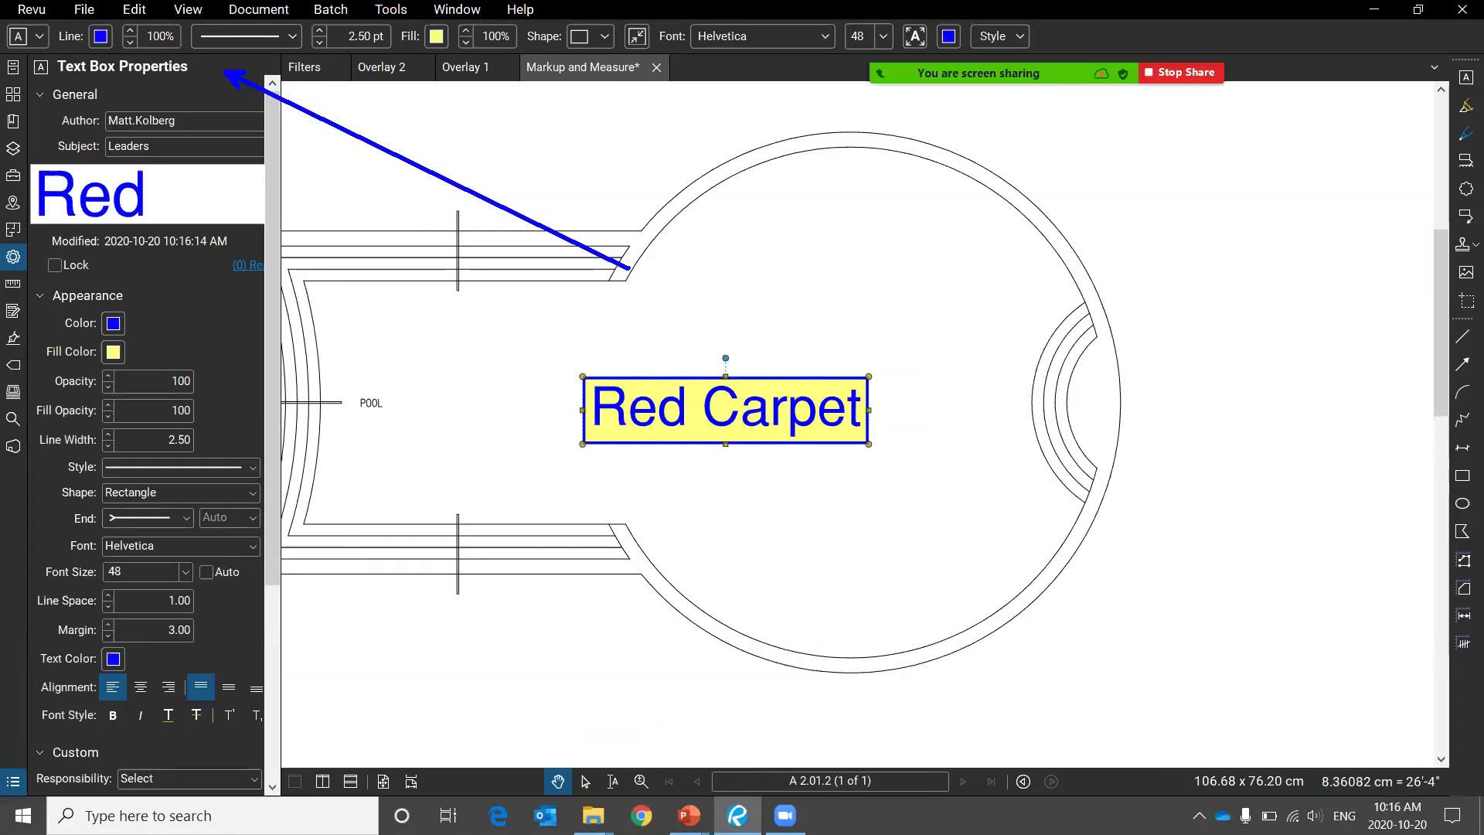
Draw a text box in the pool's upper right containing 'dsc dscds'.
left_click(398, 11)
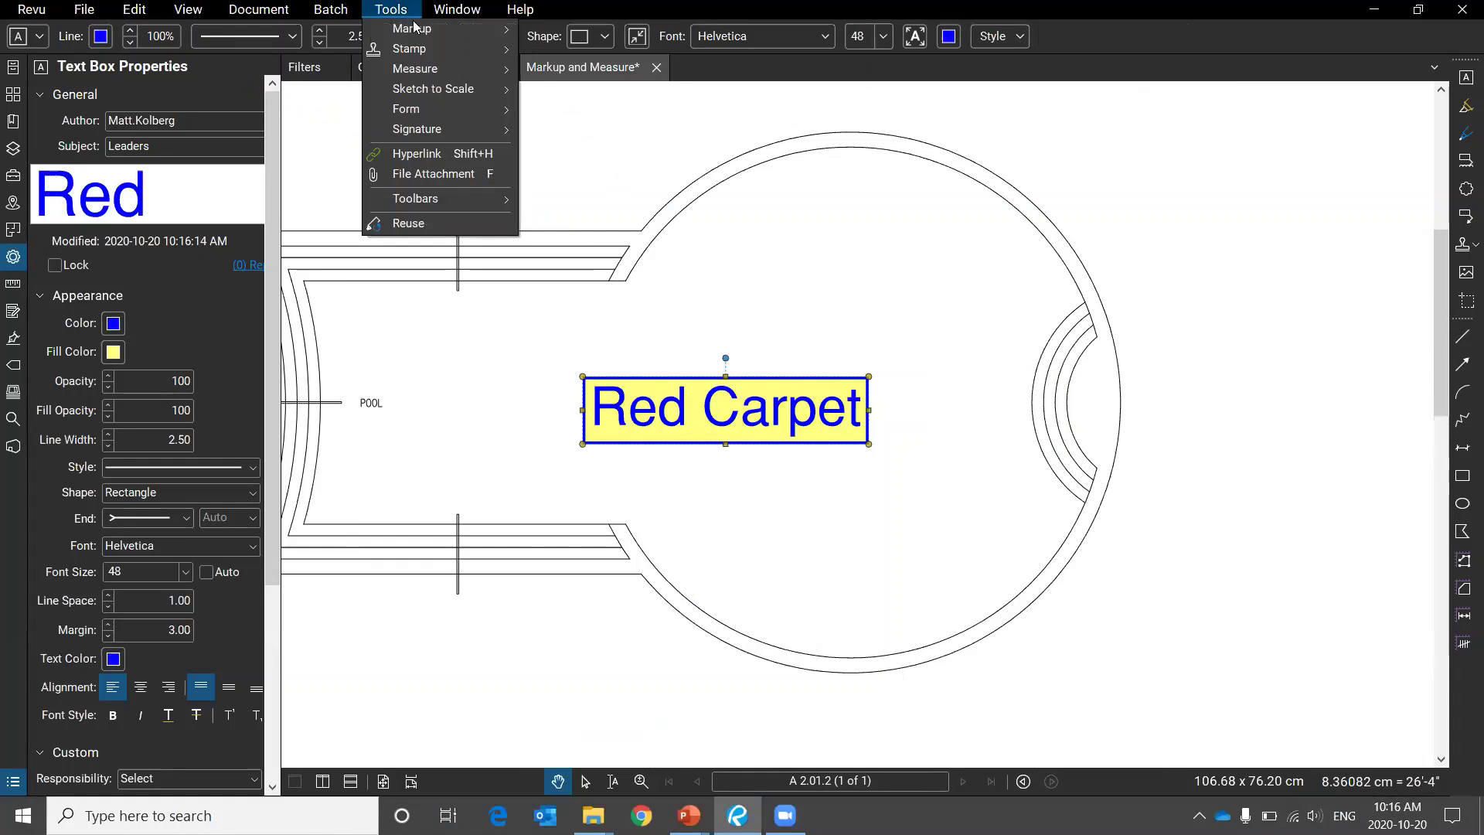
mouse_move(415, 28)
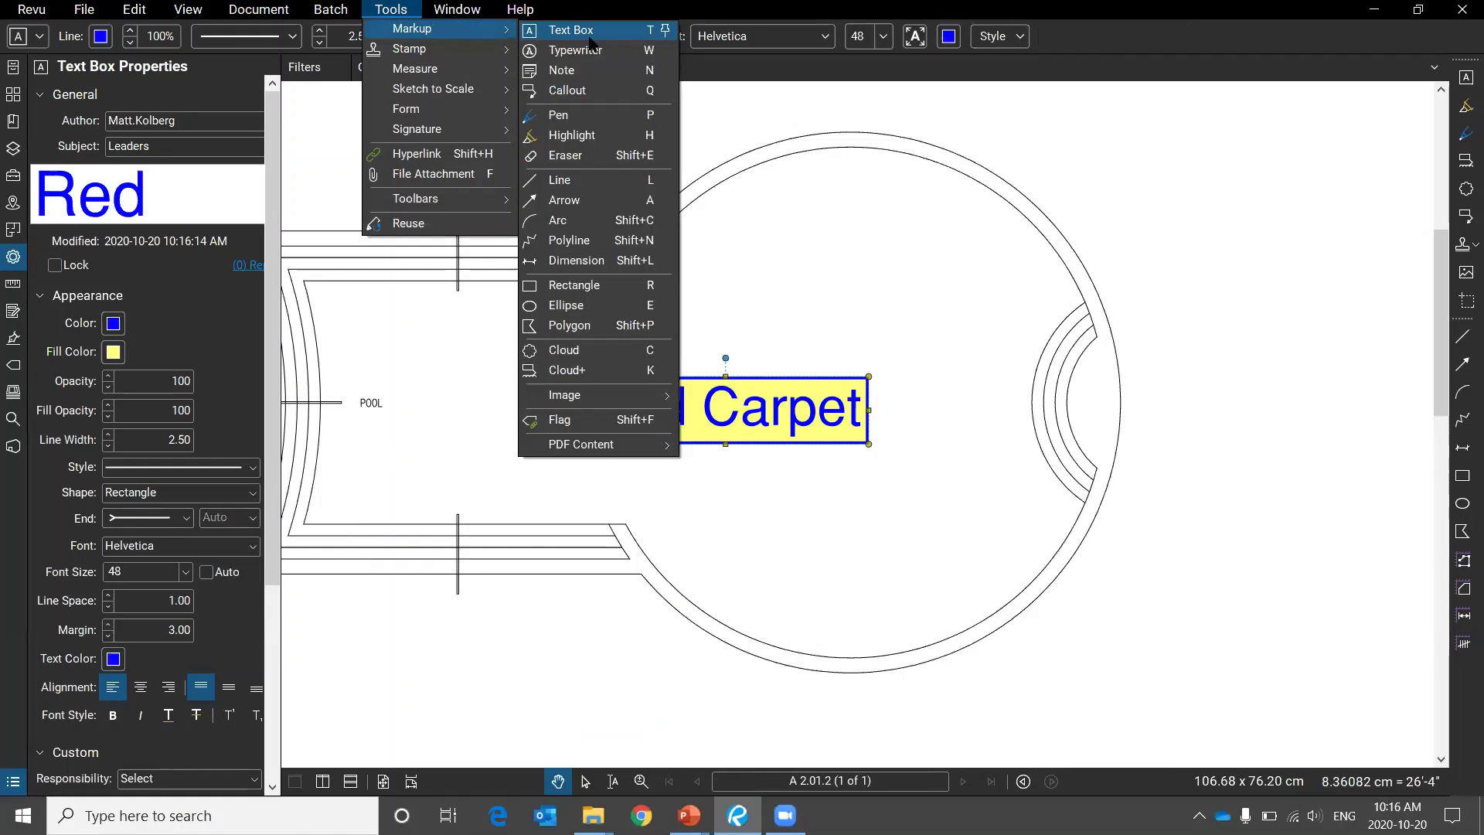
left_click(588, 31)
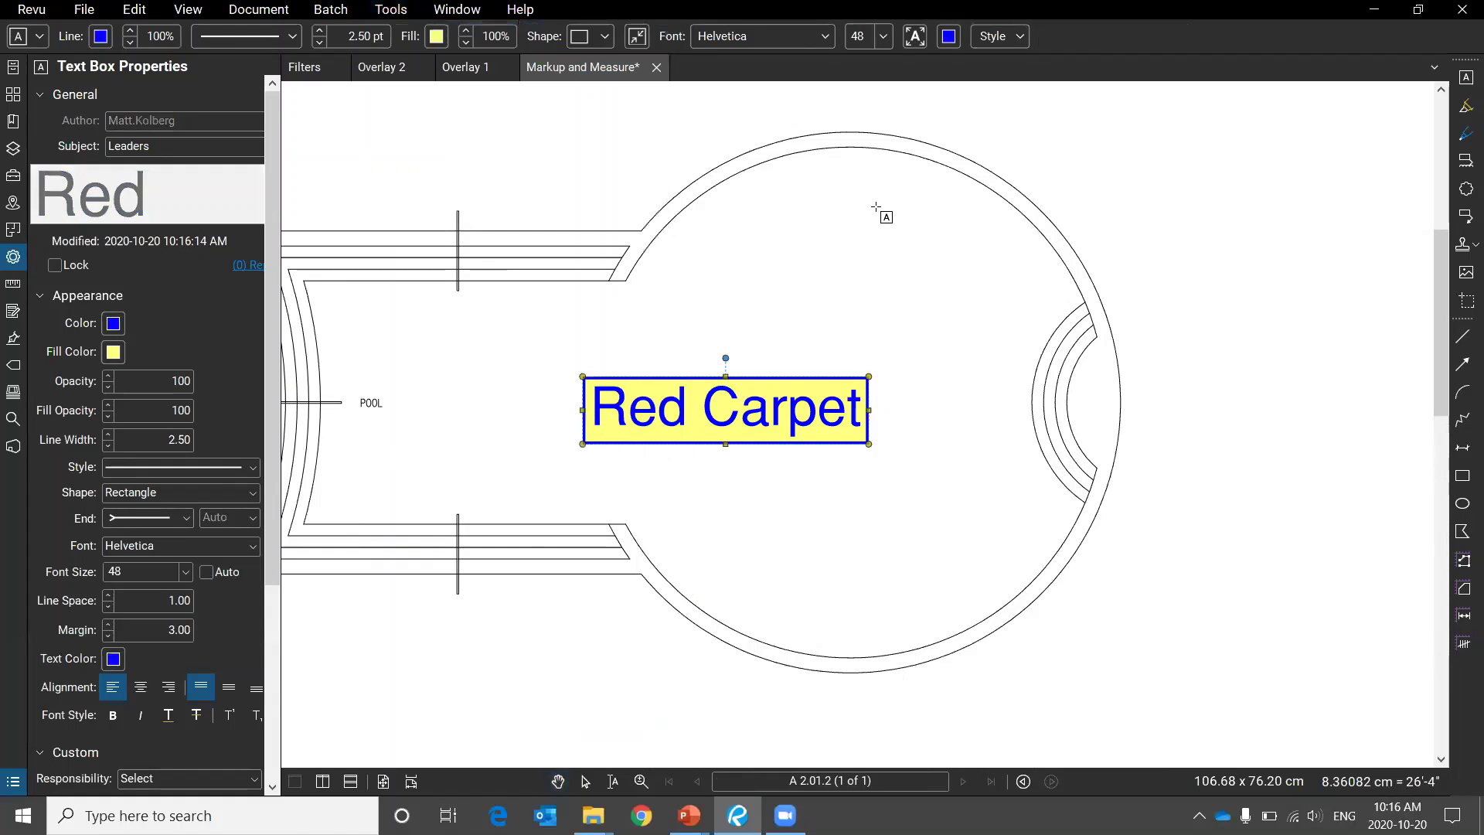
left_click_drag(834, 205, 1052, 289)
type("dsc dscds")
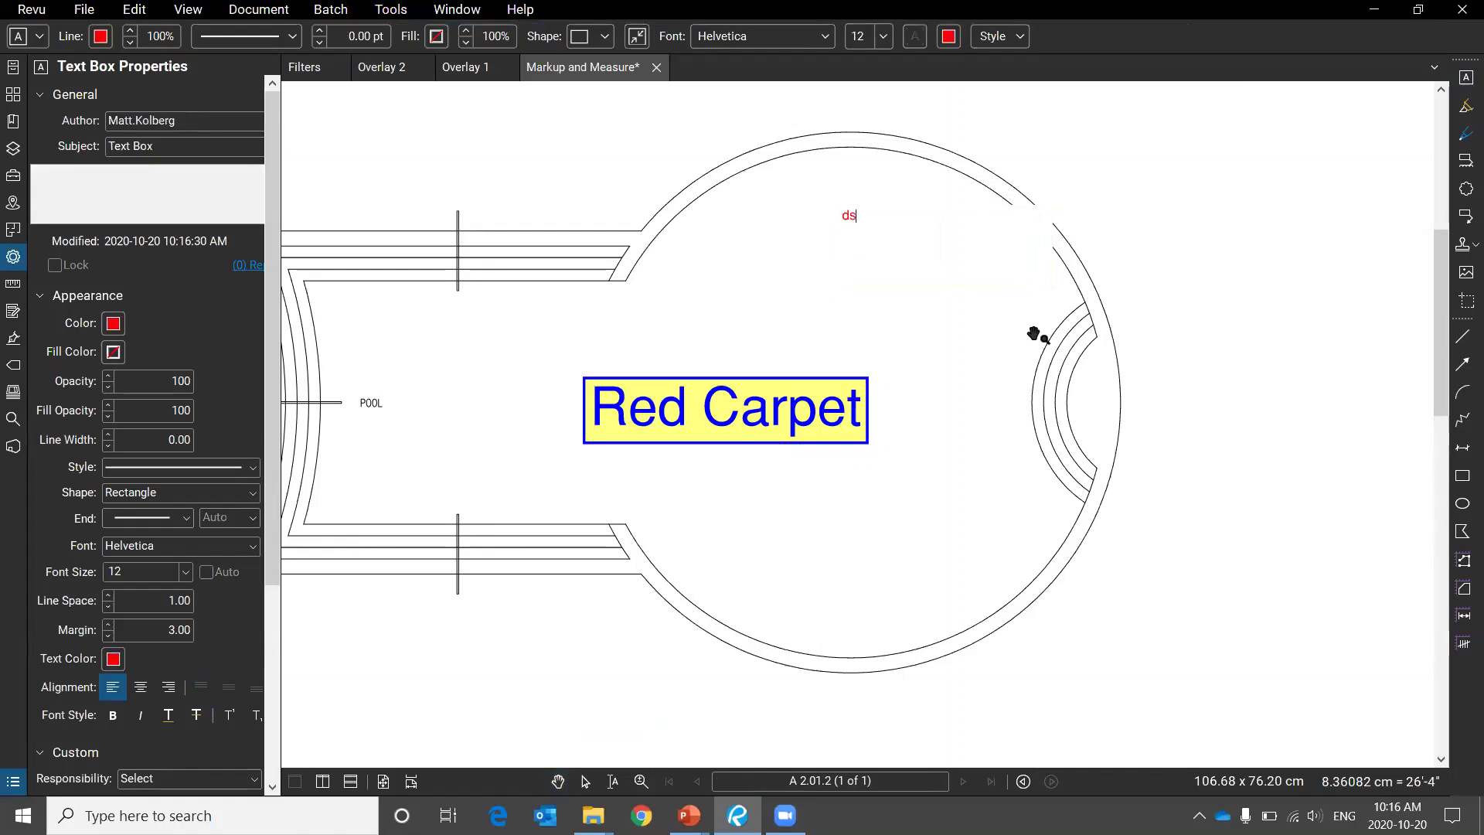
left_click(1019, 372)
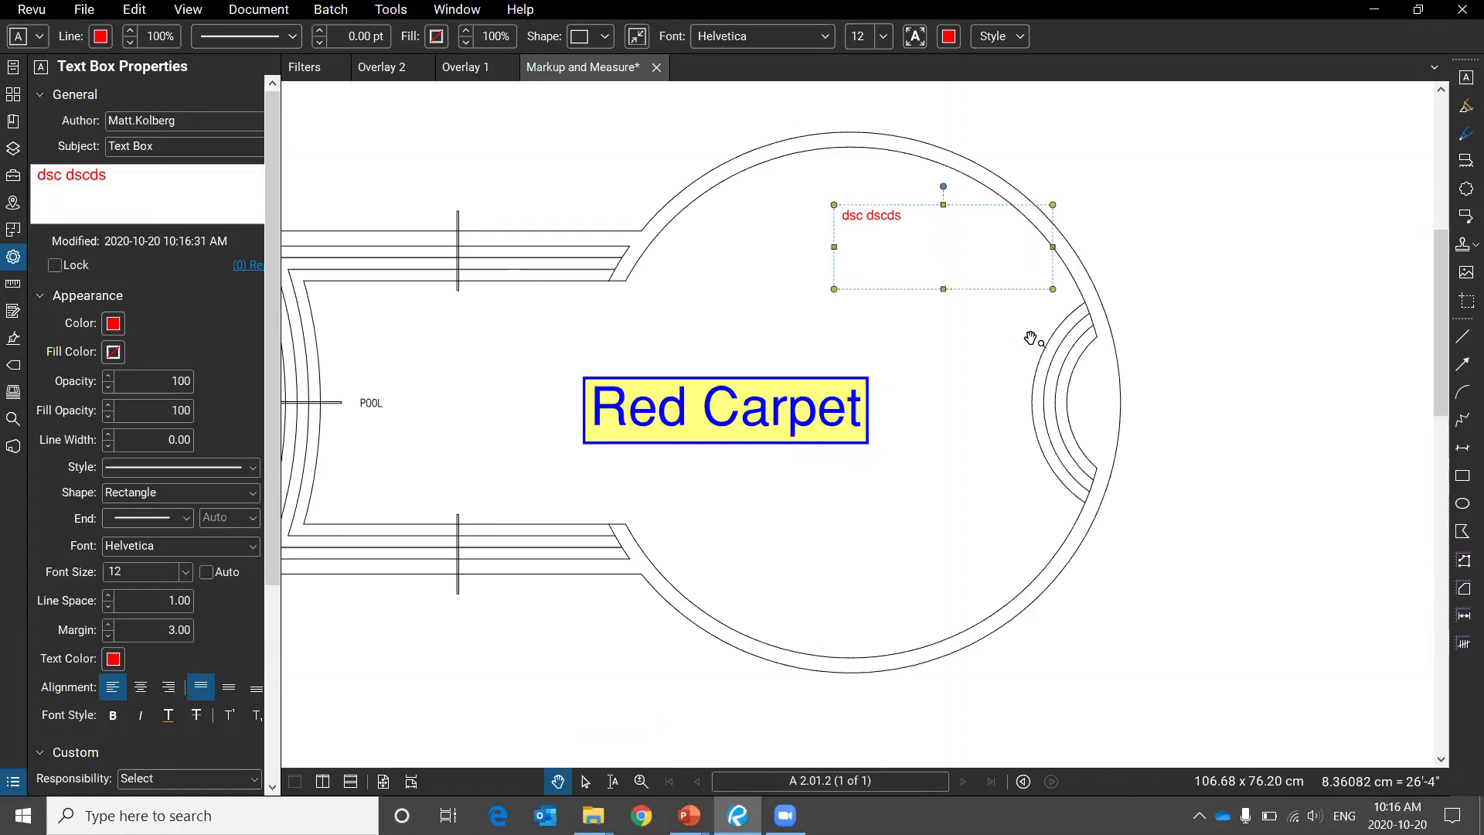
Give the 'dsc dscds' box a leader pointing right of the pool and shrink it to fit.
right_click(901, 222)
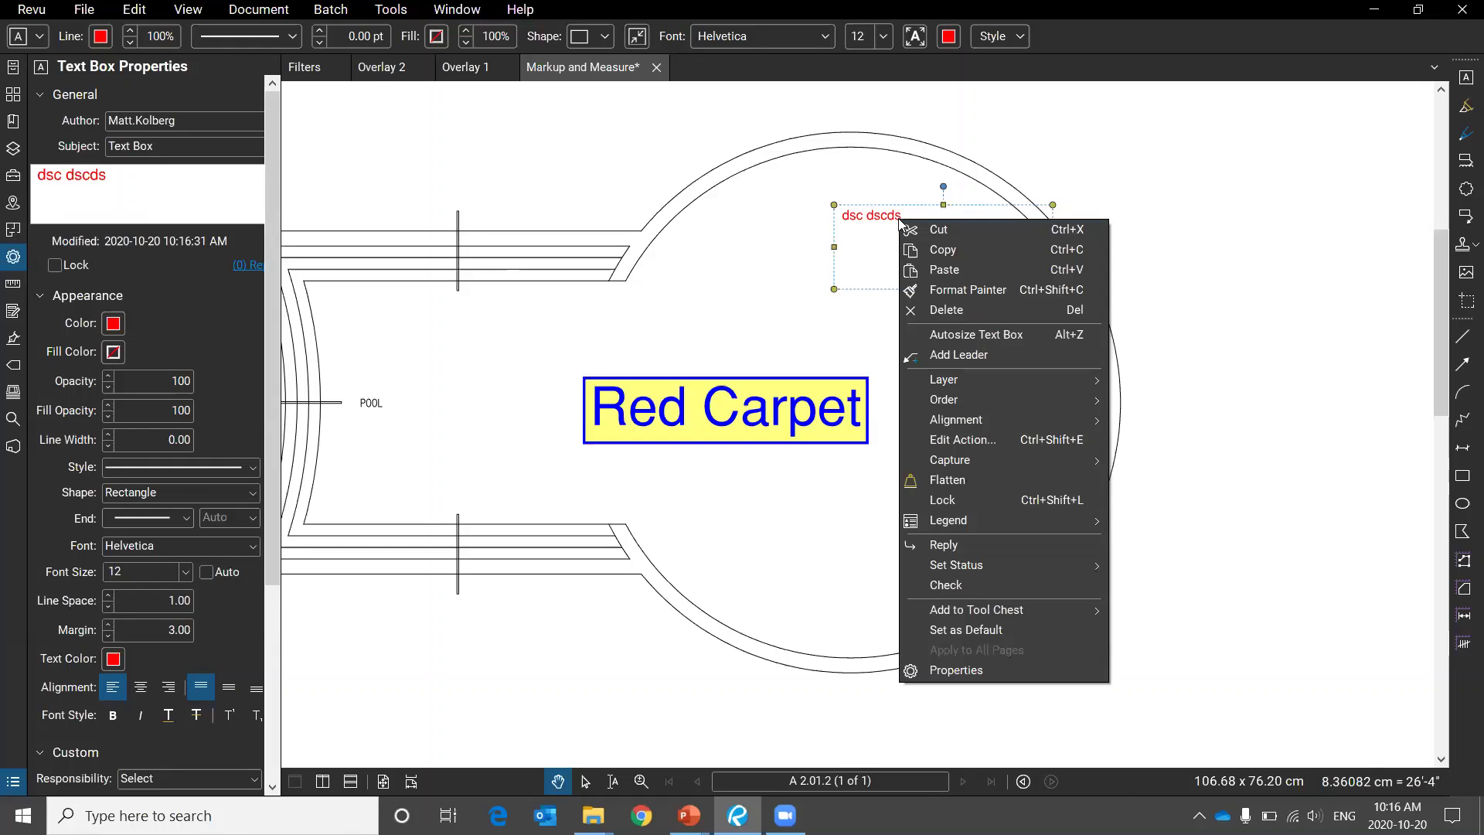
left_click(1013, 354)
left_click(1187, 265)
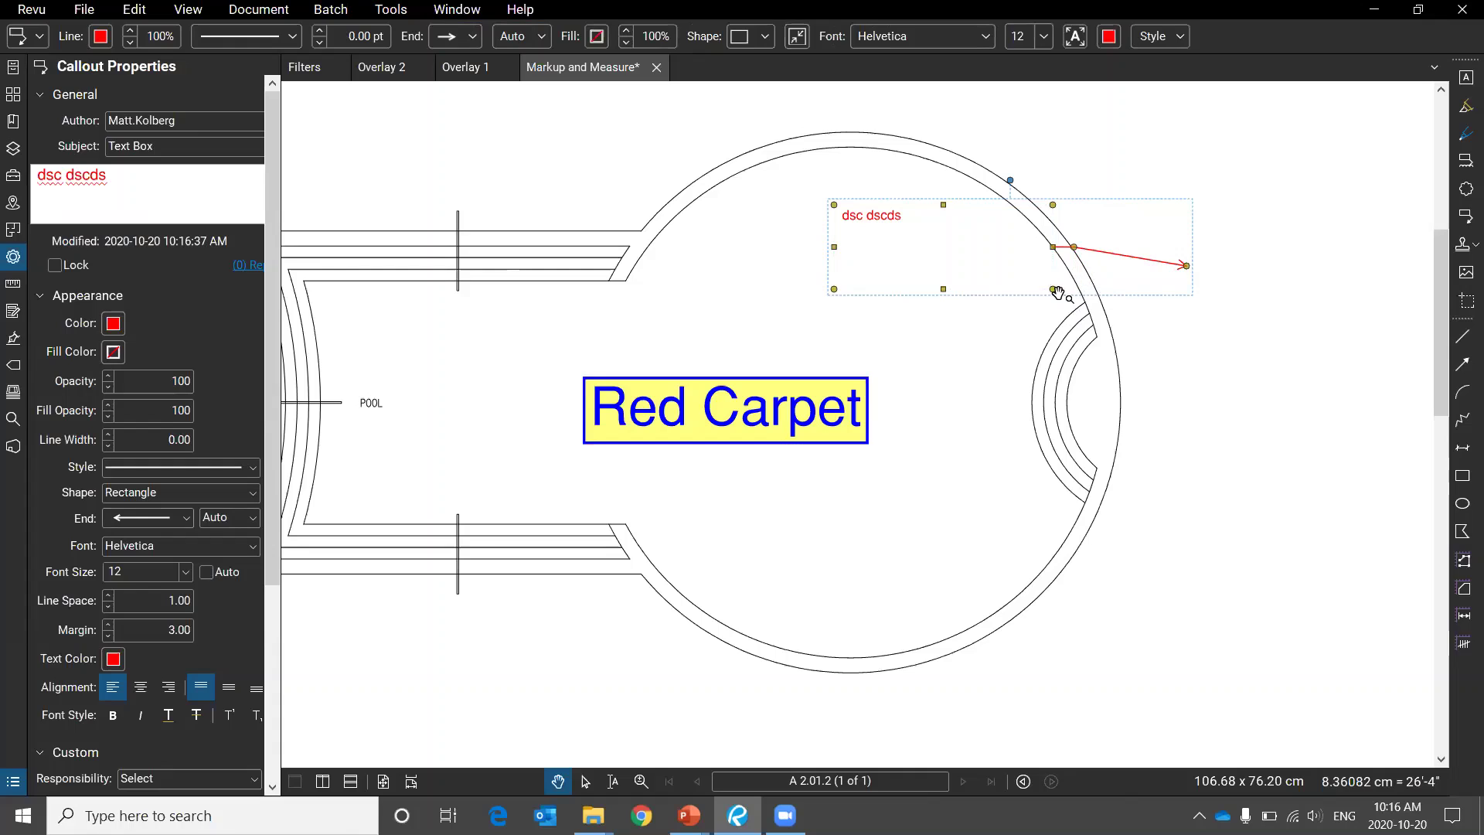
left_click_drag(1052, 289, 917, 232)
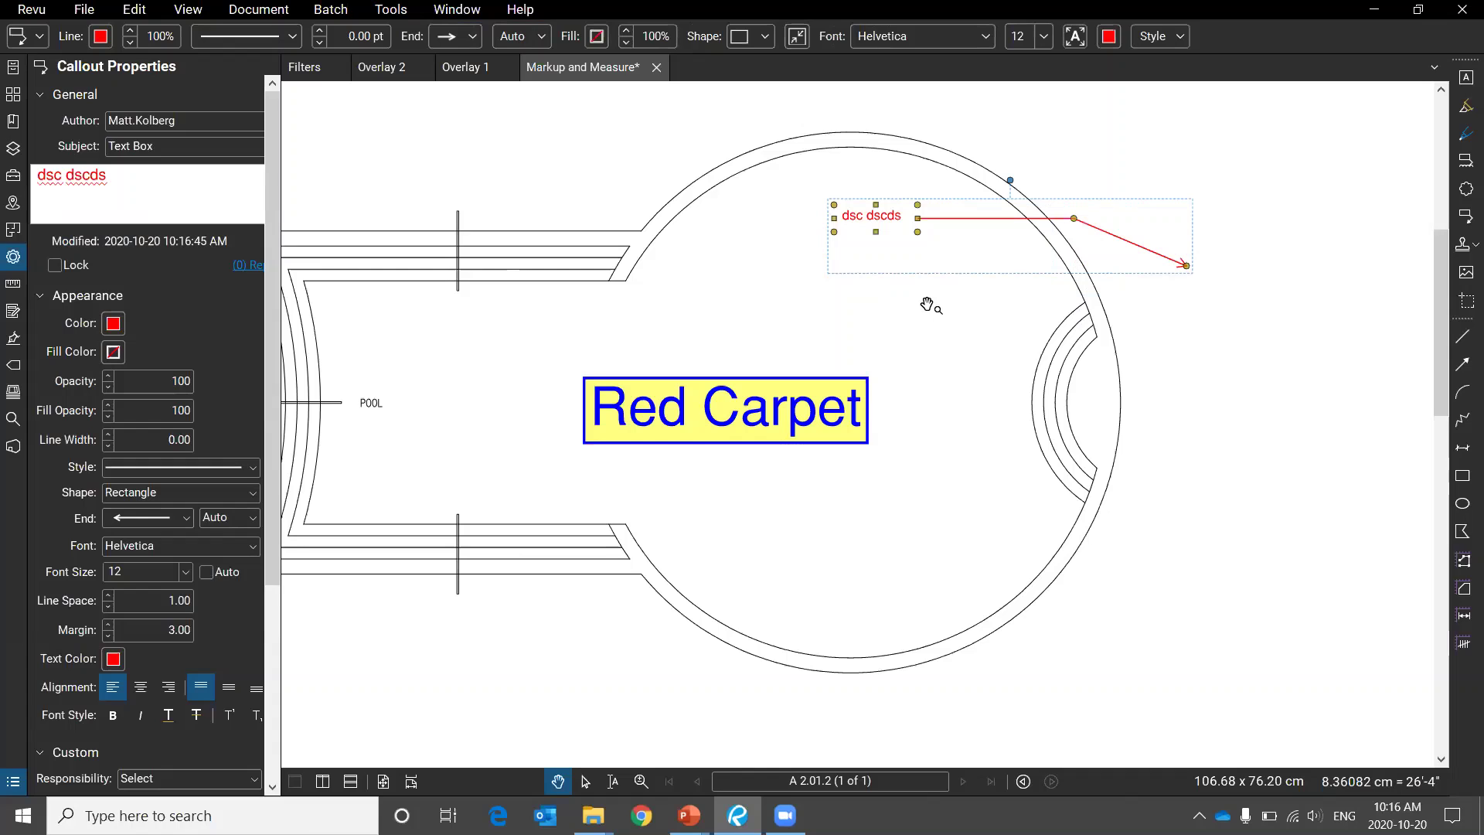
left_click(927, 306)
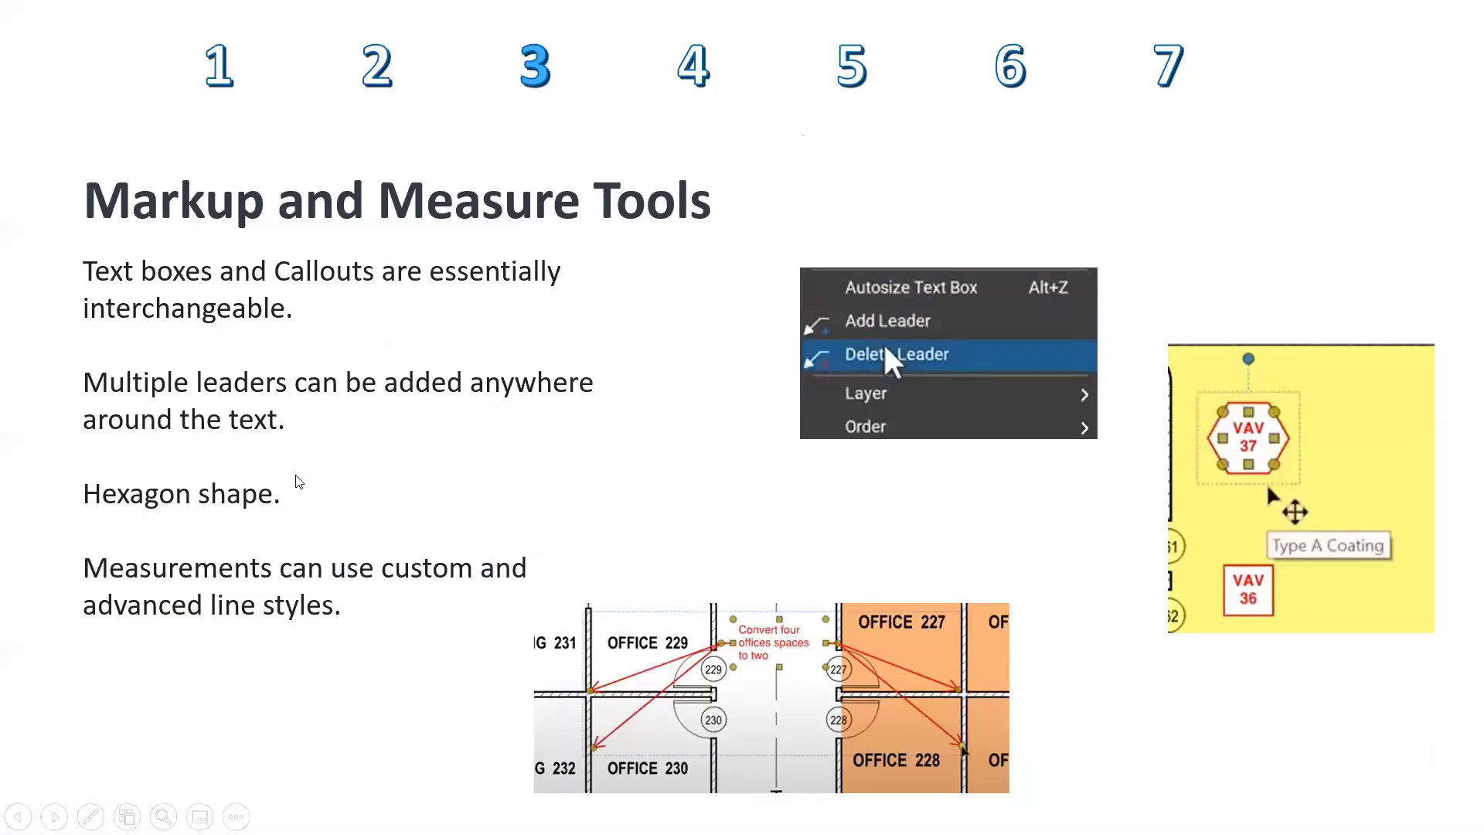
Return to Bluebeam Revu and zoom out until the full A 2.01.2 sheet shows.
key("alt+Tab")
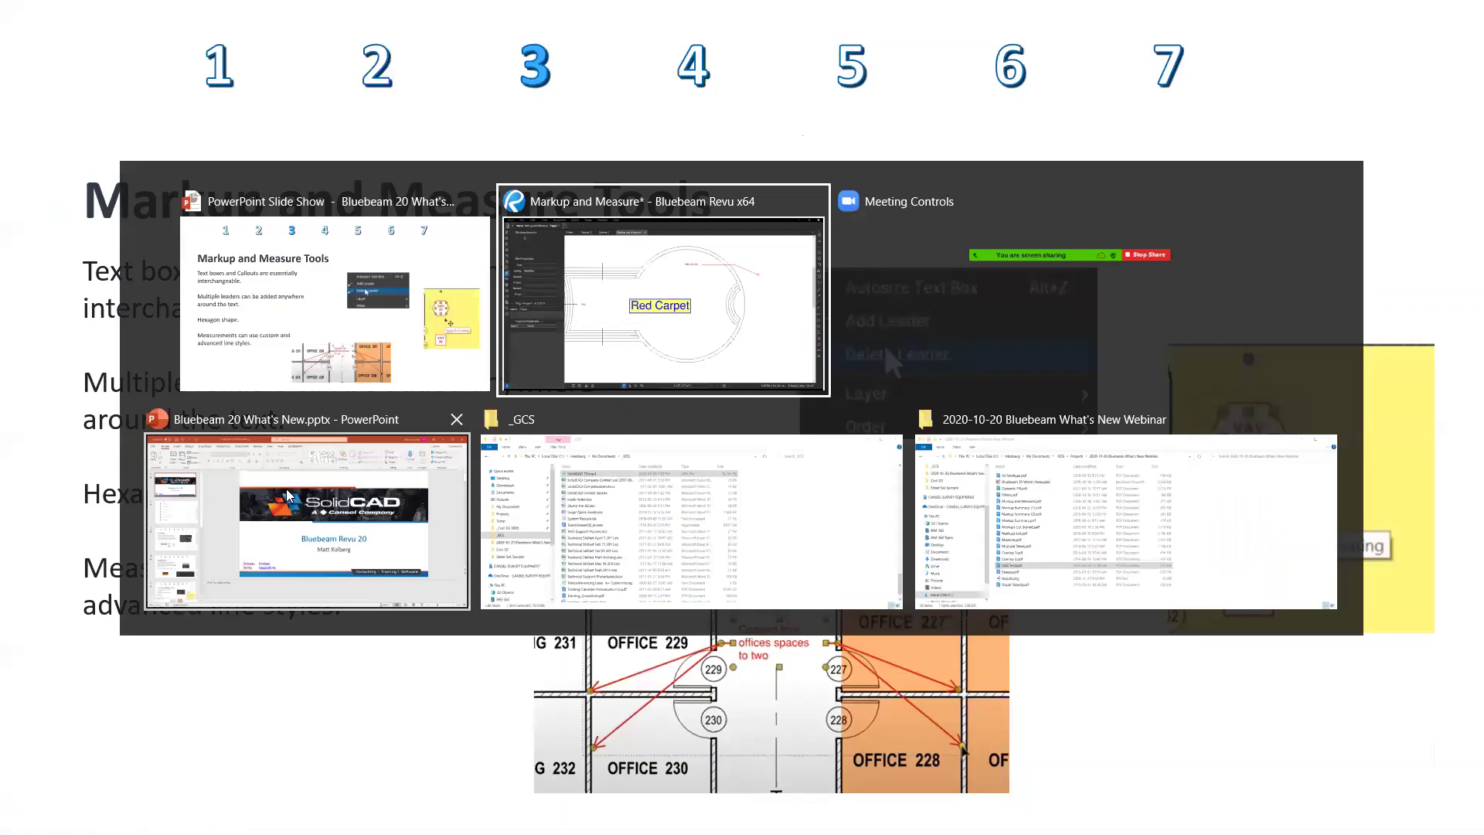
scroll(866, 340, "down", 6)
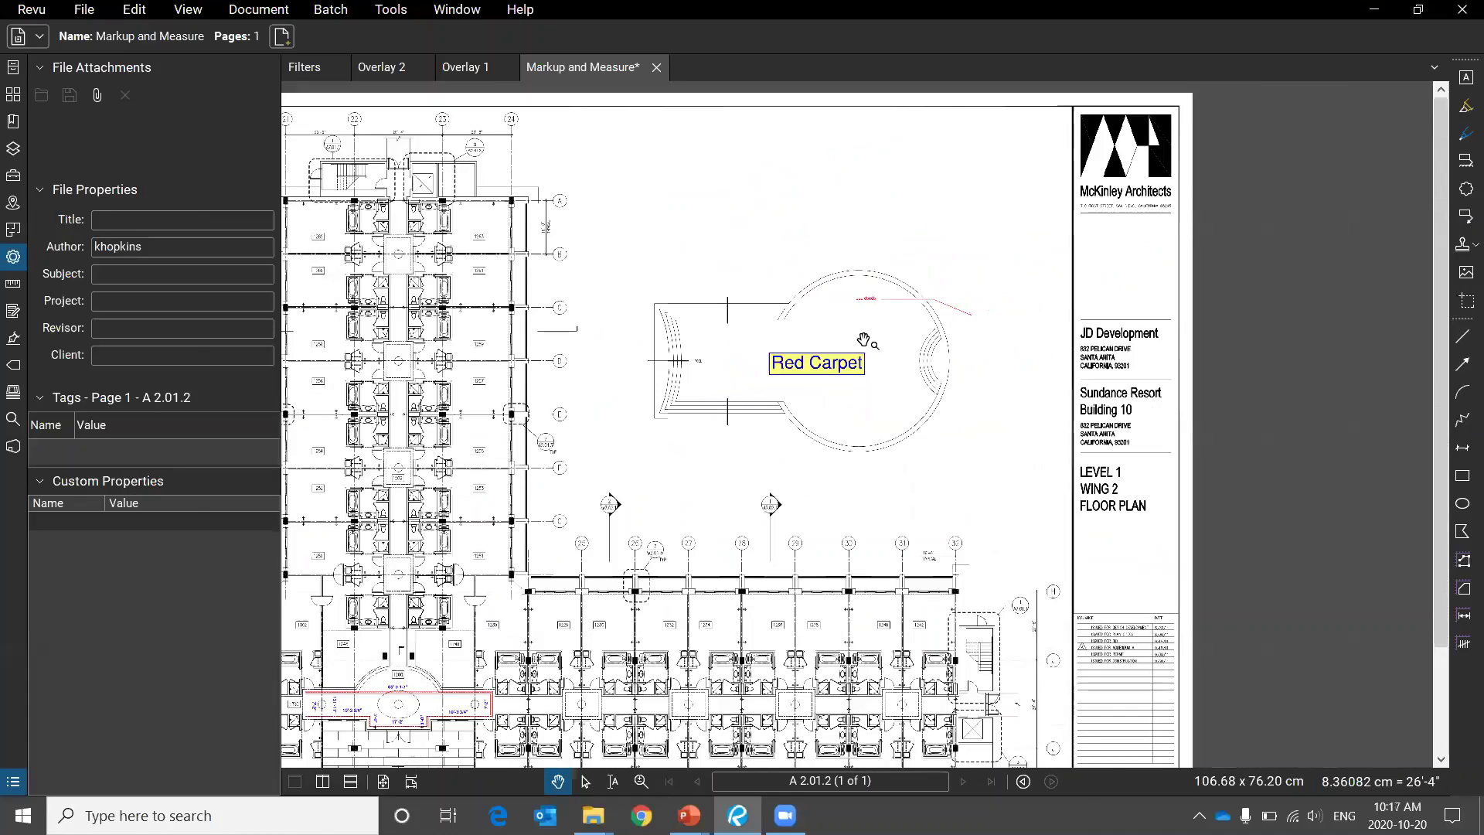
Nudge the 1307 hexagon tag right above room 1304, keep the Hexagon shape, and return to the slides.
scroll(495, 498, "up", 5)
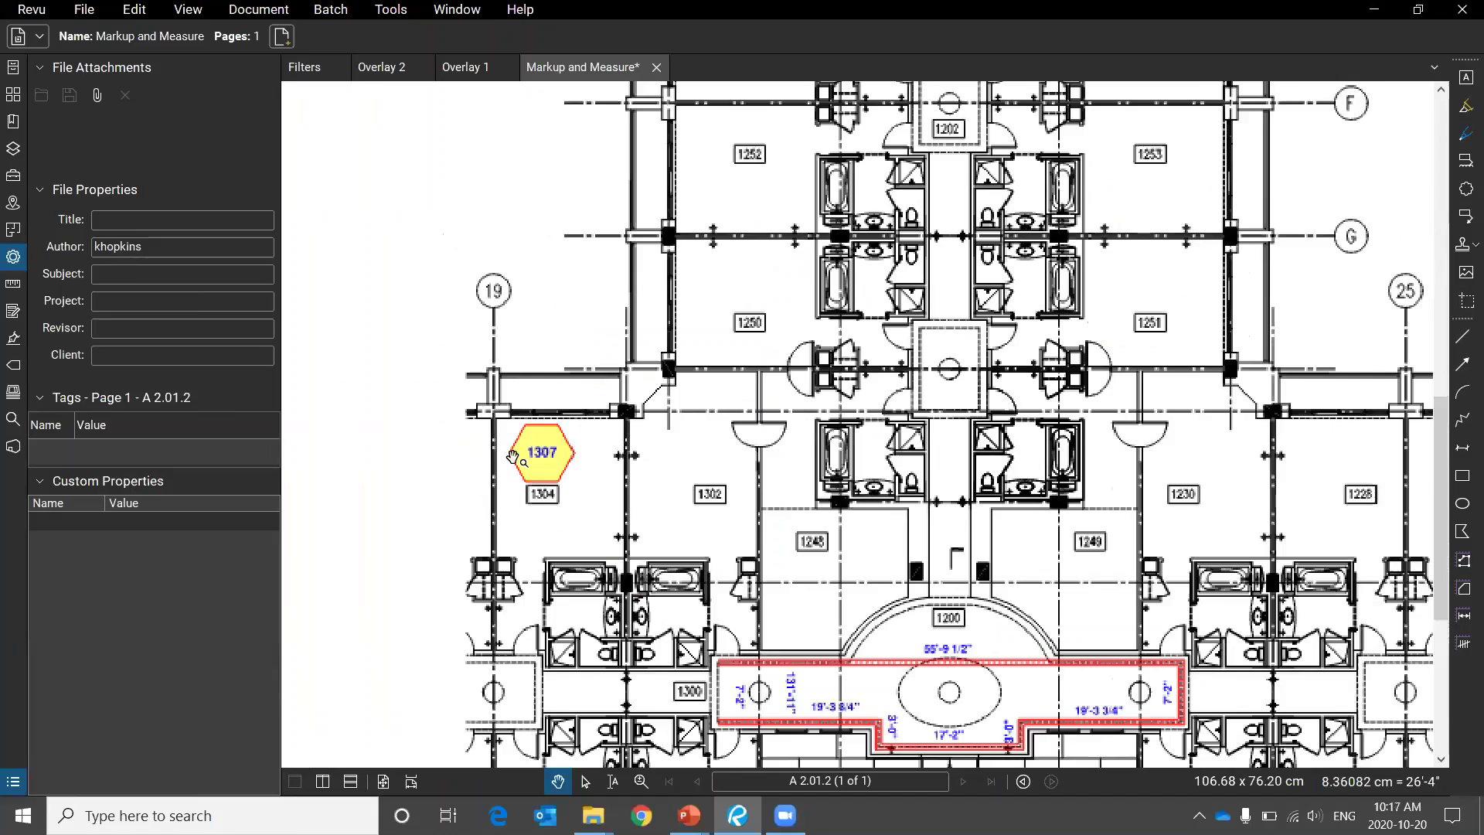
scroll(595, 375, "up", 2)
left_click_drag(638, 421, 730, 433)
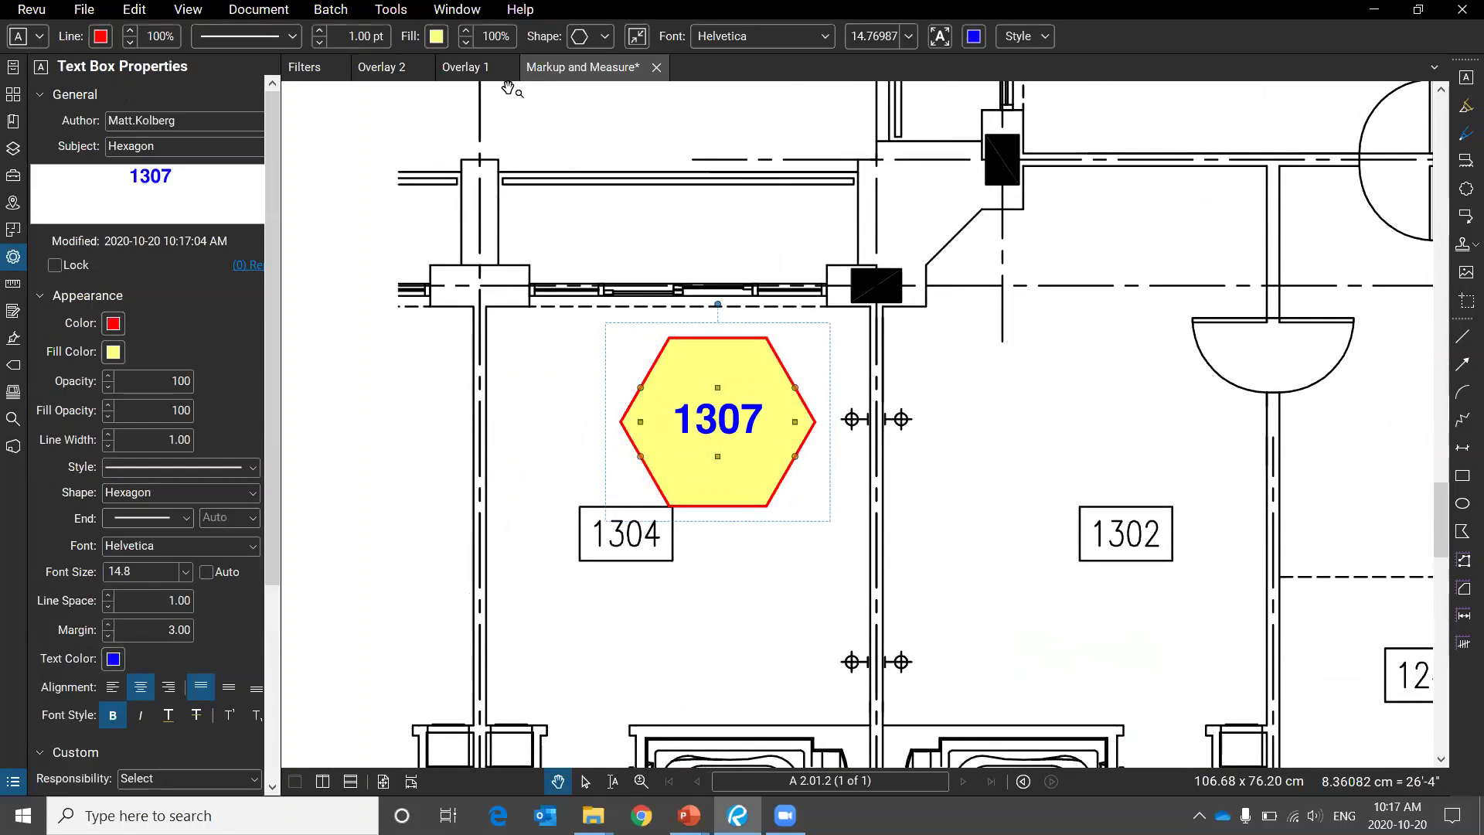
left_click(602, 37)
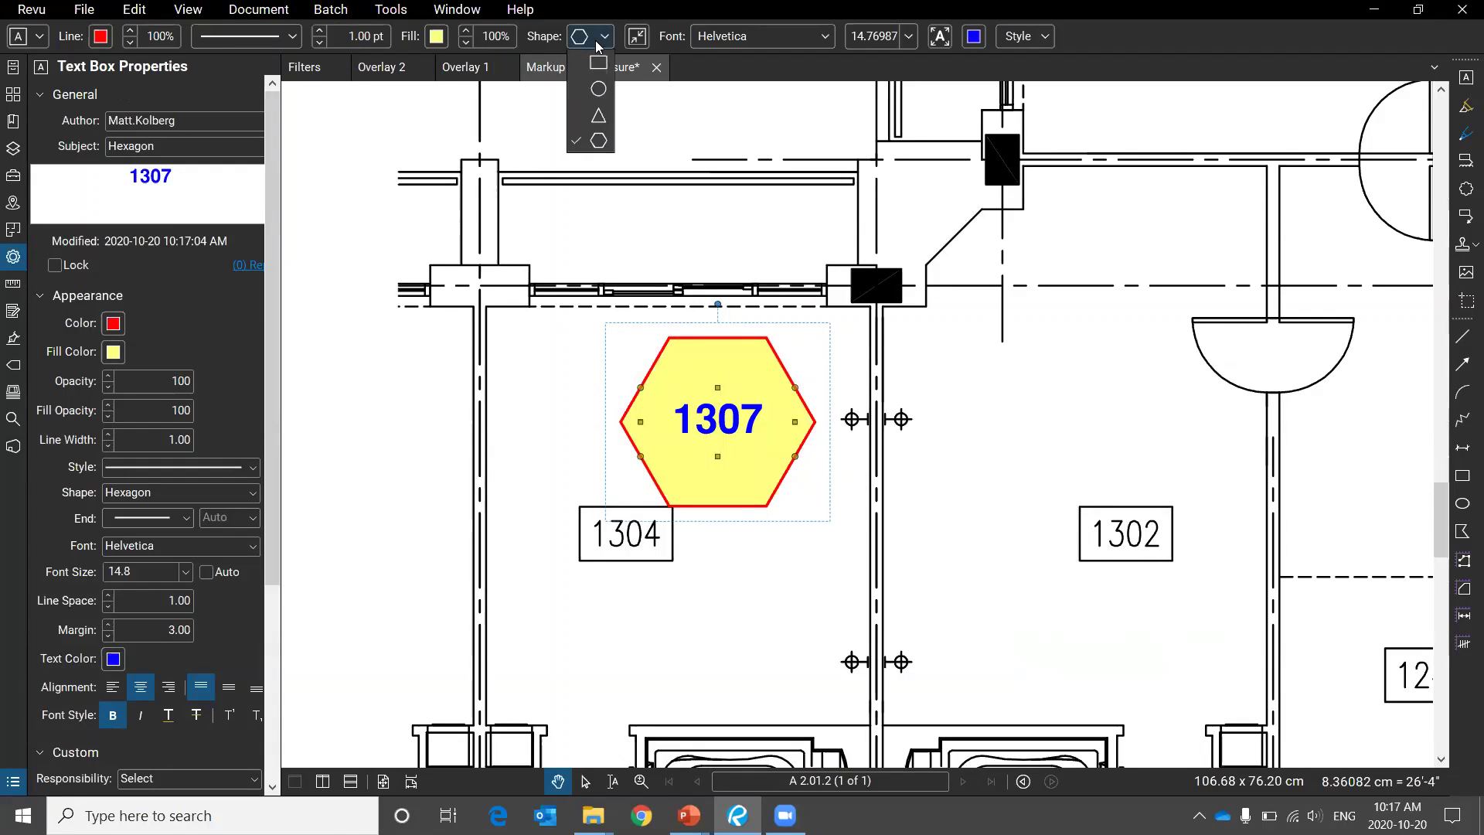
left_click(599, 140)
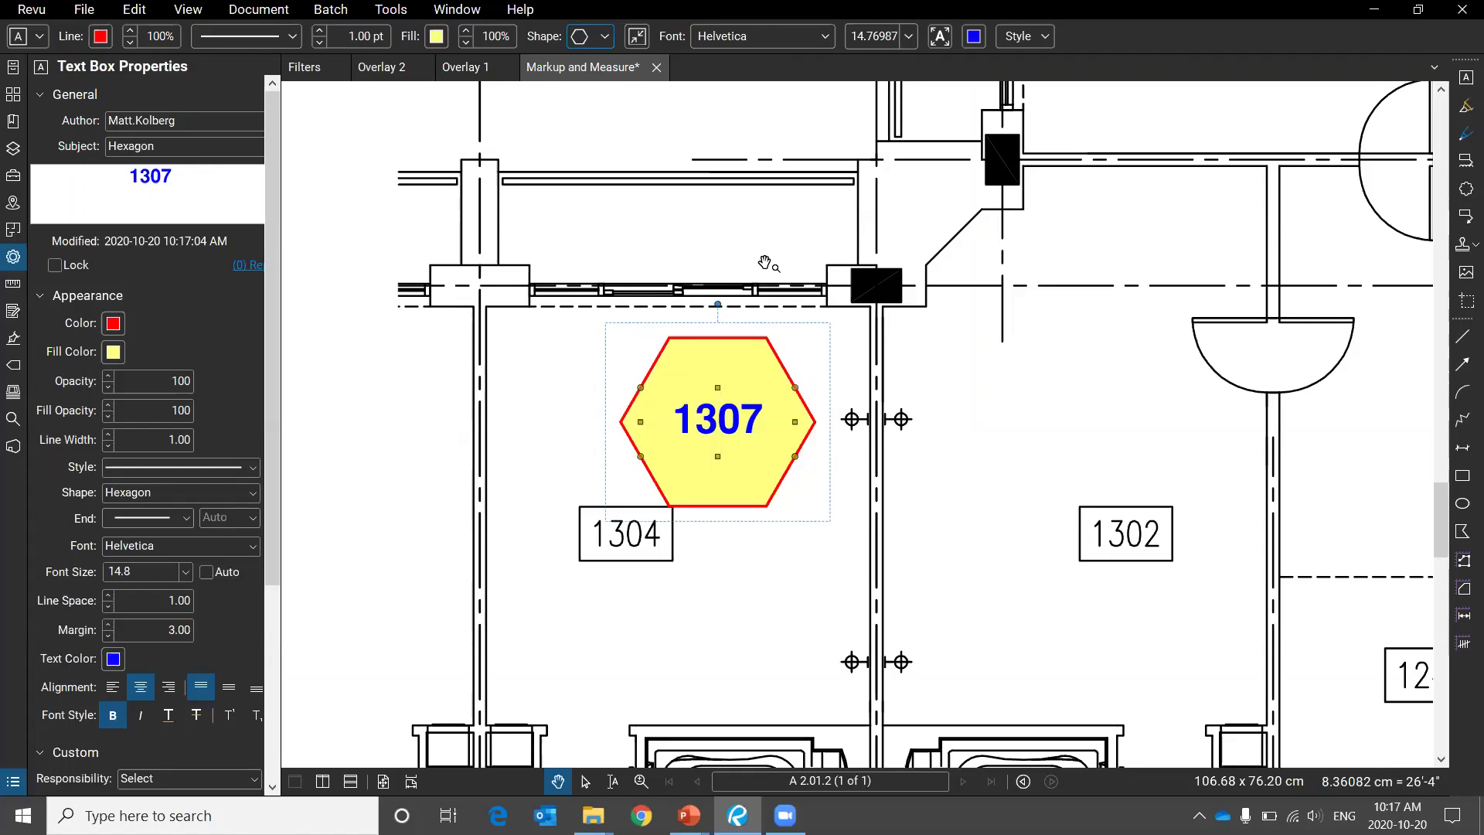
key("Escape")
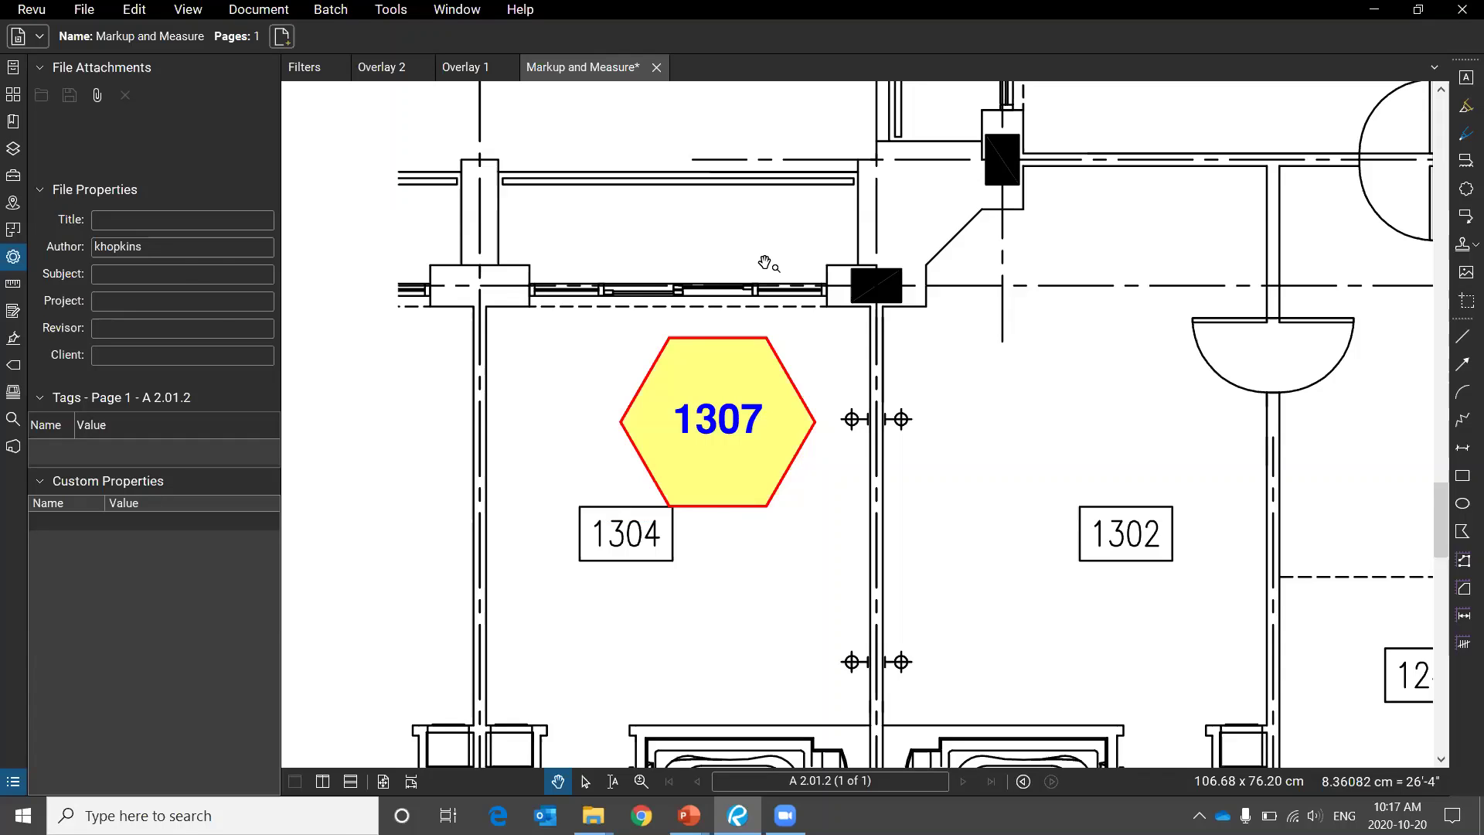
key("alt+Tab")
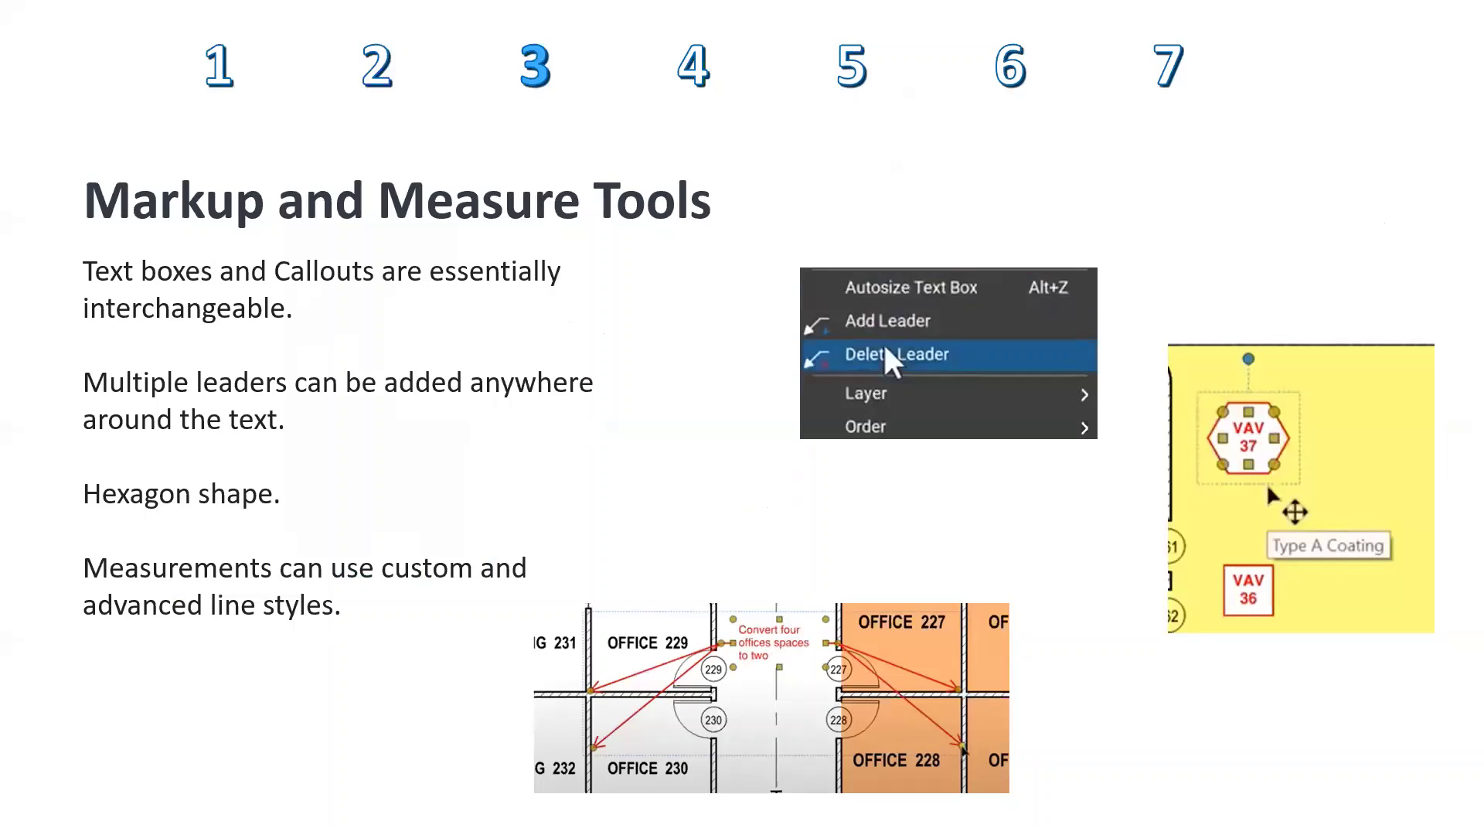
Switch from the slide show back to Bluebeam Revu's floor plan with the 1307 hexagon.
key("alt+Tab")
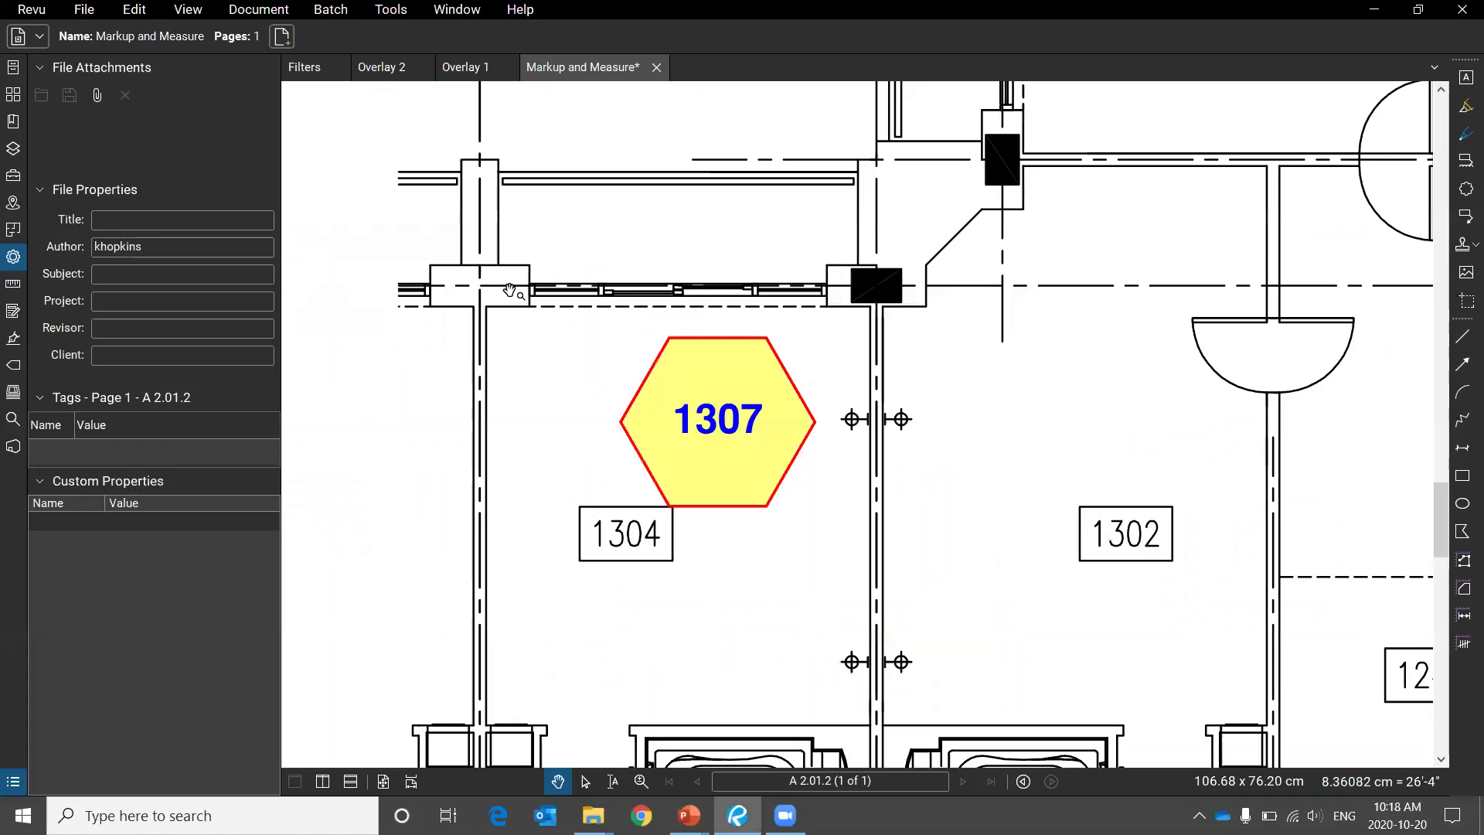
Find the Line Style polylength measurement through the Markups List and bring its whole run into view.
left_click(12, 782)
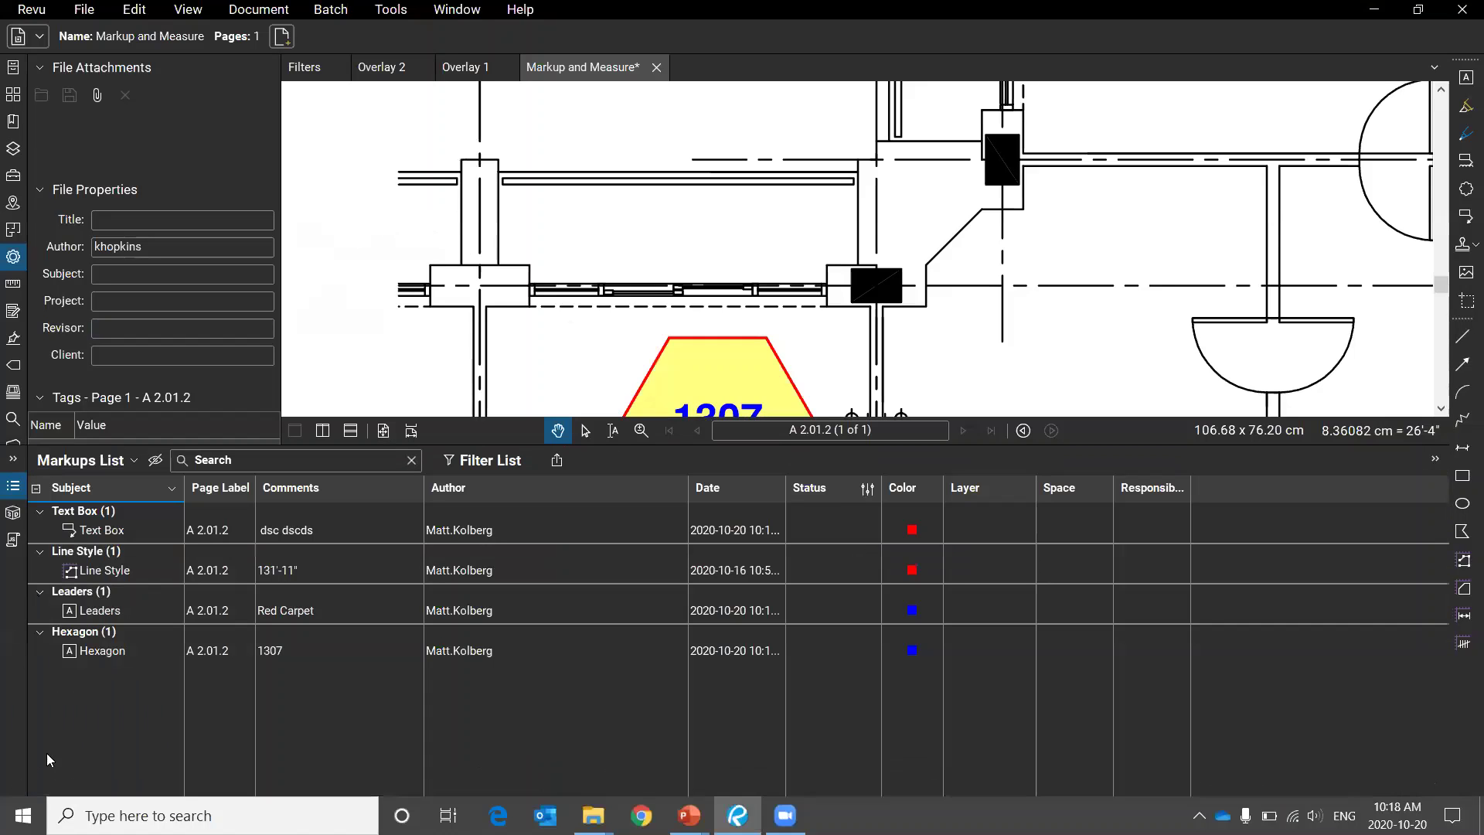
left_click(111, 572)
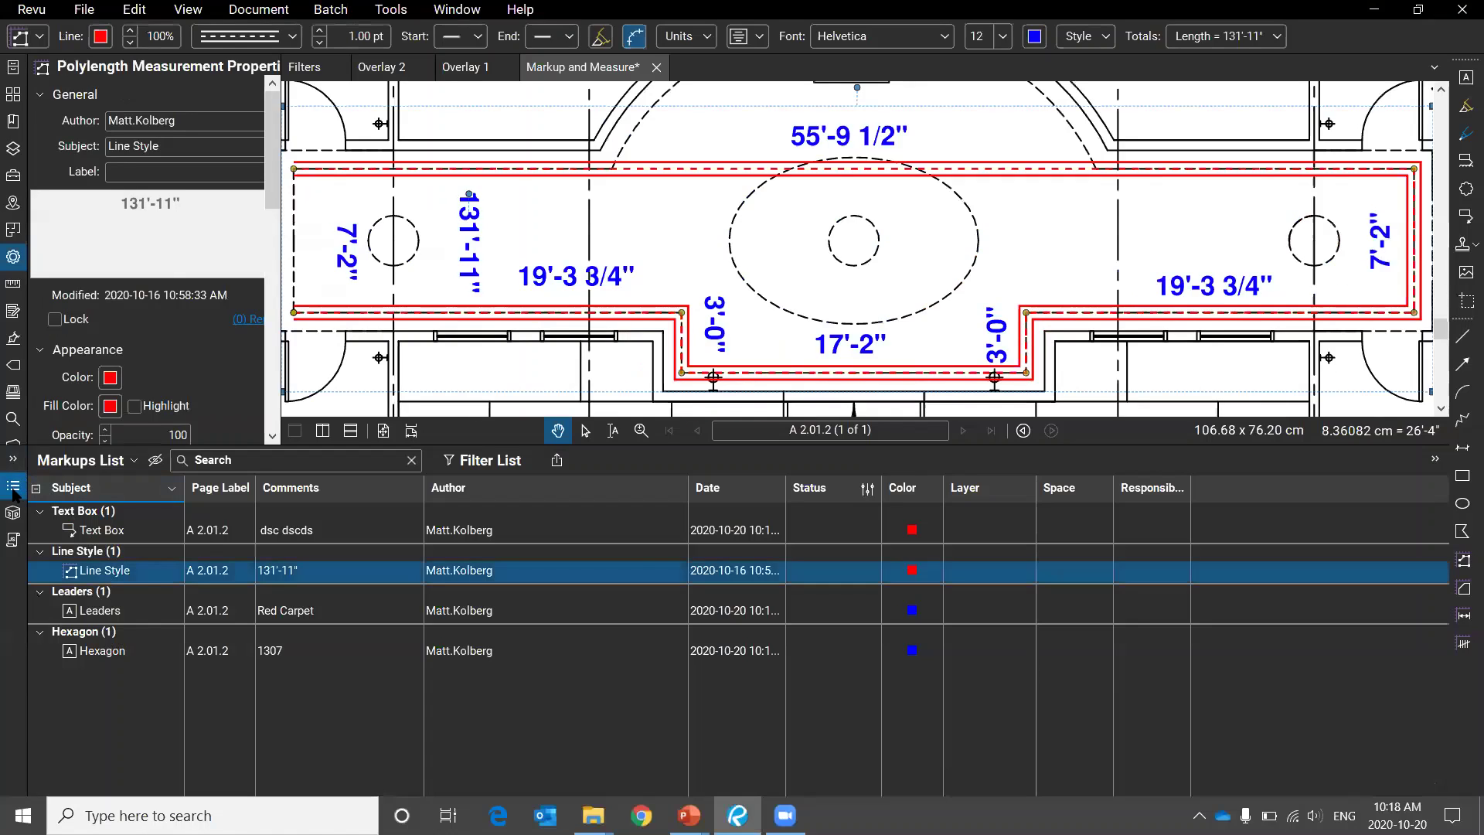
left_click(13, 491)
left_click_drag(808, 300, 841, 439)
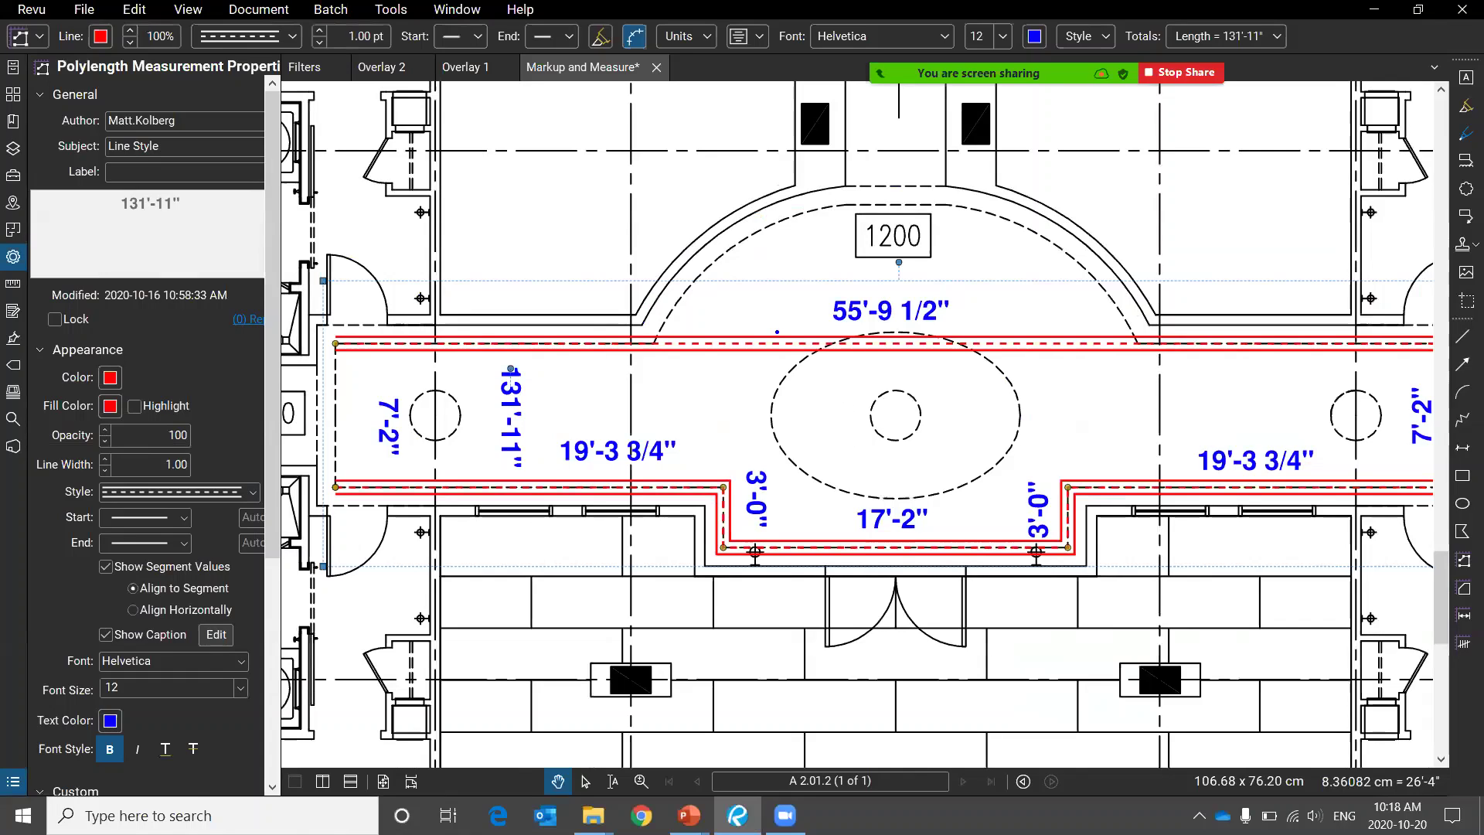
mouse_move(783, 317)
left_mouse_down()
mouse_move(781, 392)
mouse_move(701, 297)
left_mouse_up()
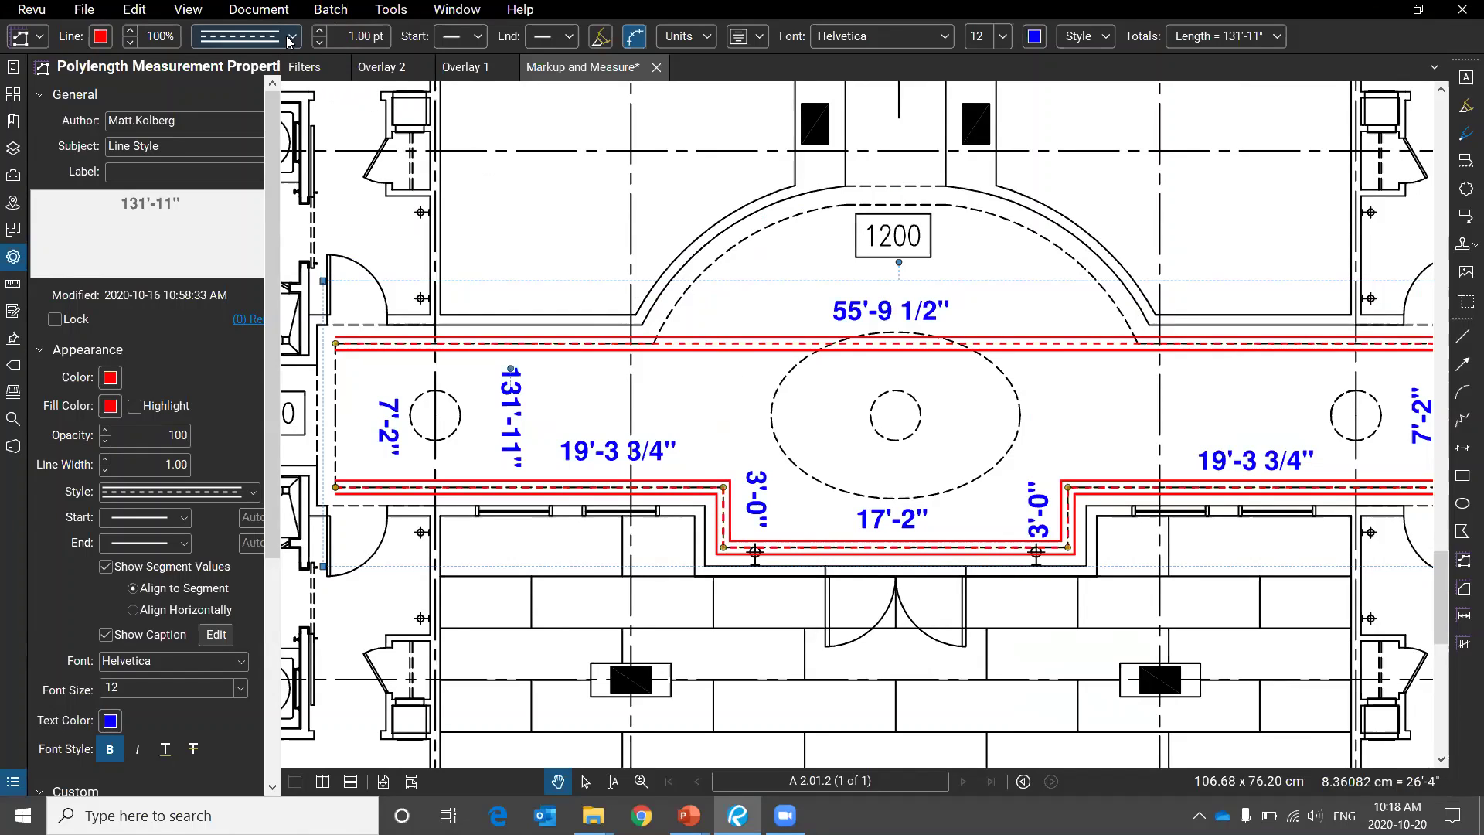
Apply the Zig Zag line style to the 131'-11" measurement and return to the slide show.
left_click(255, 36)
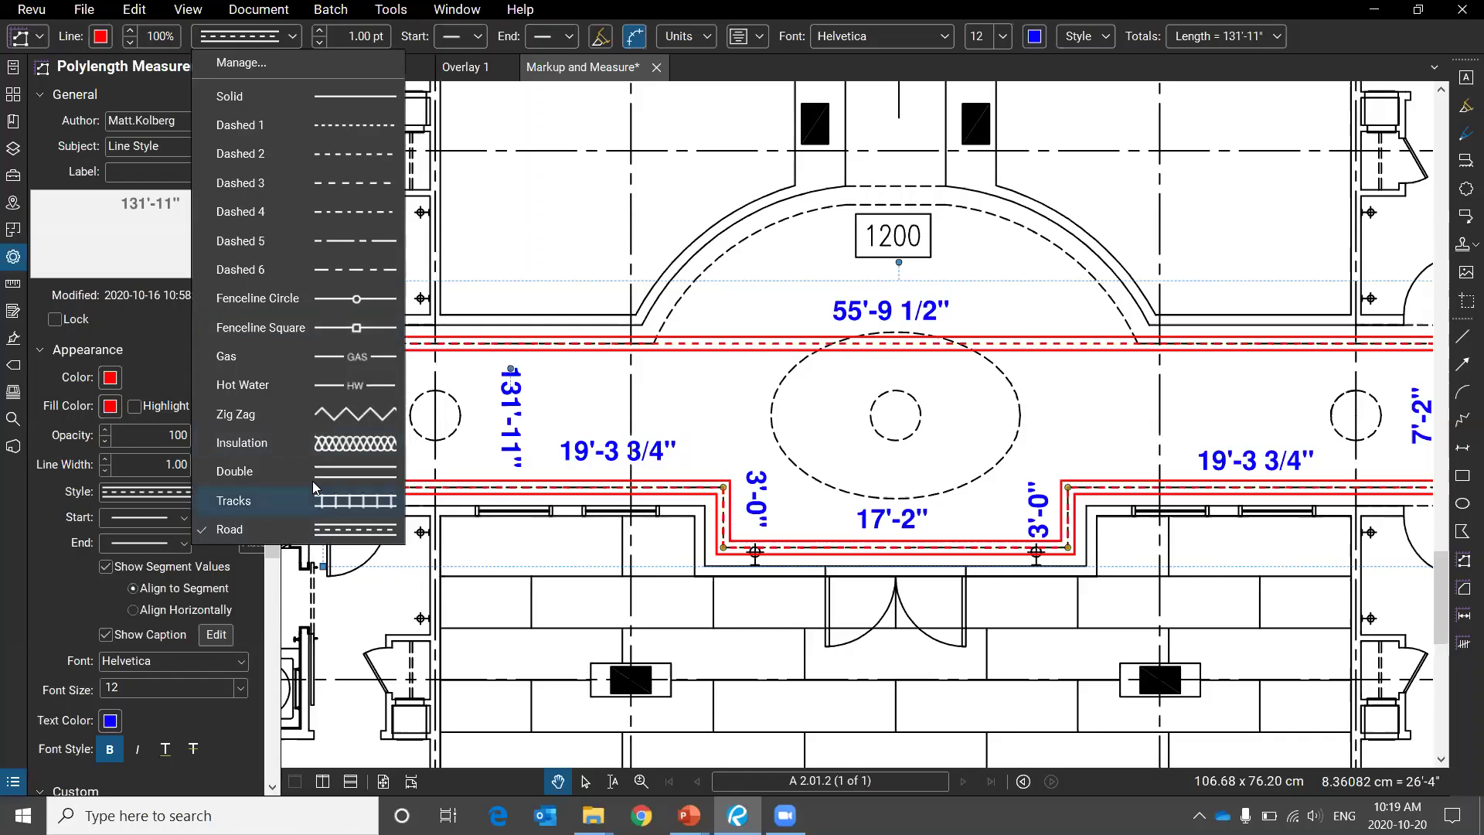
left_click(342, 409)
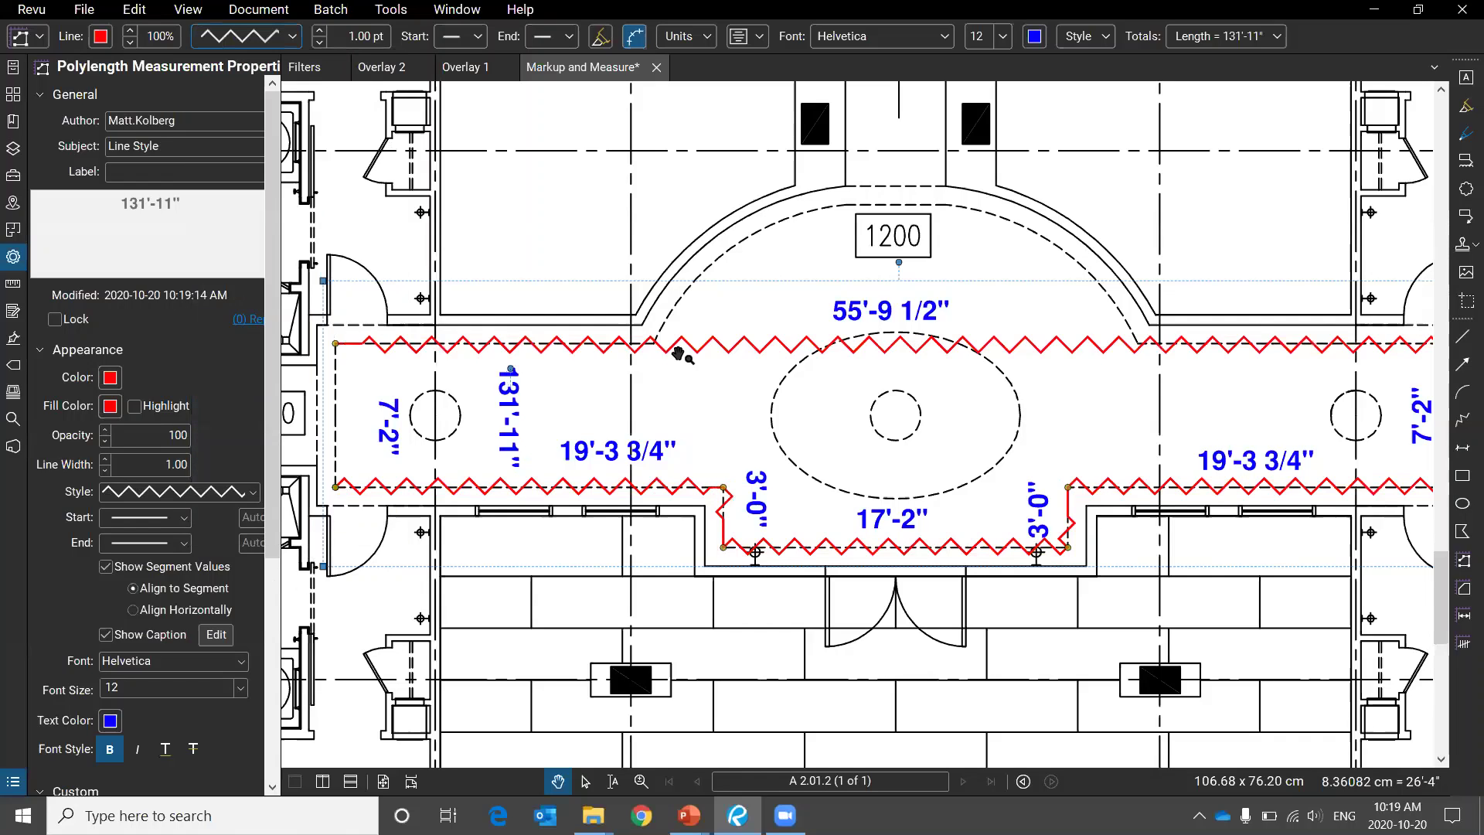
key("Escape")
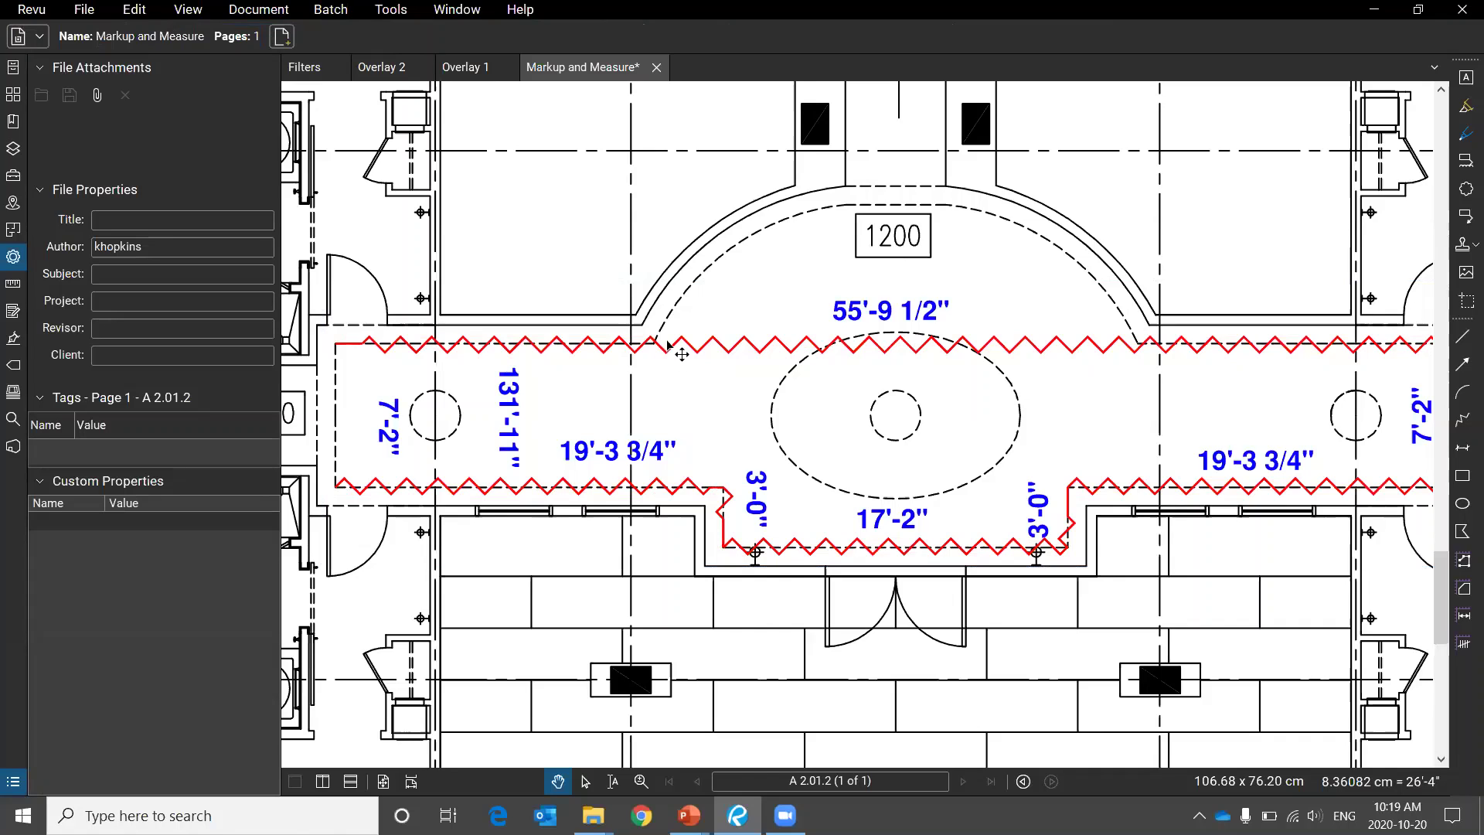
key("alt+Tab")
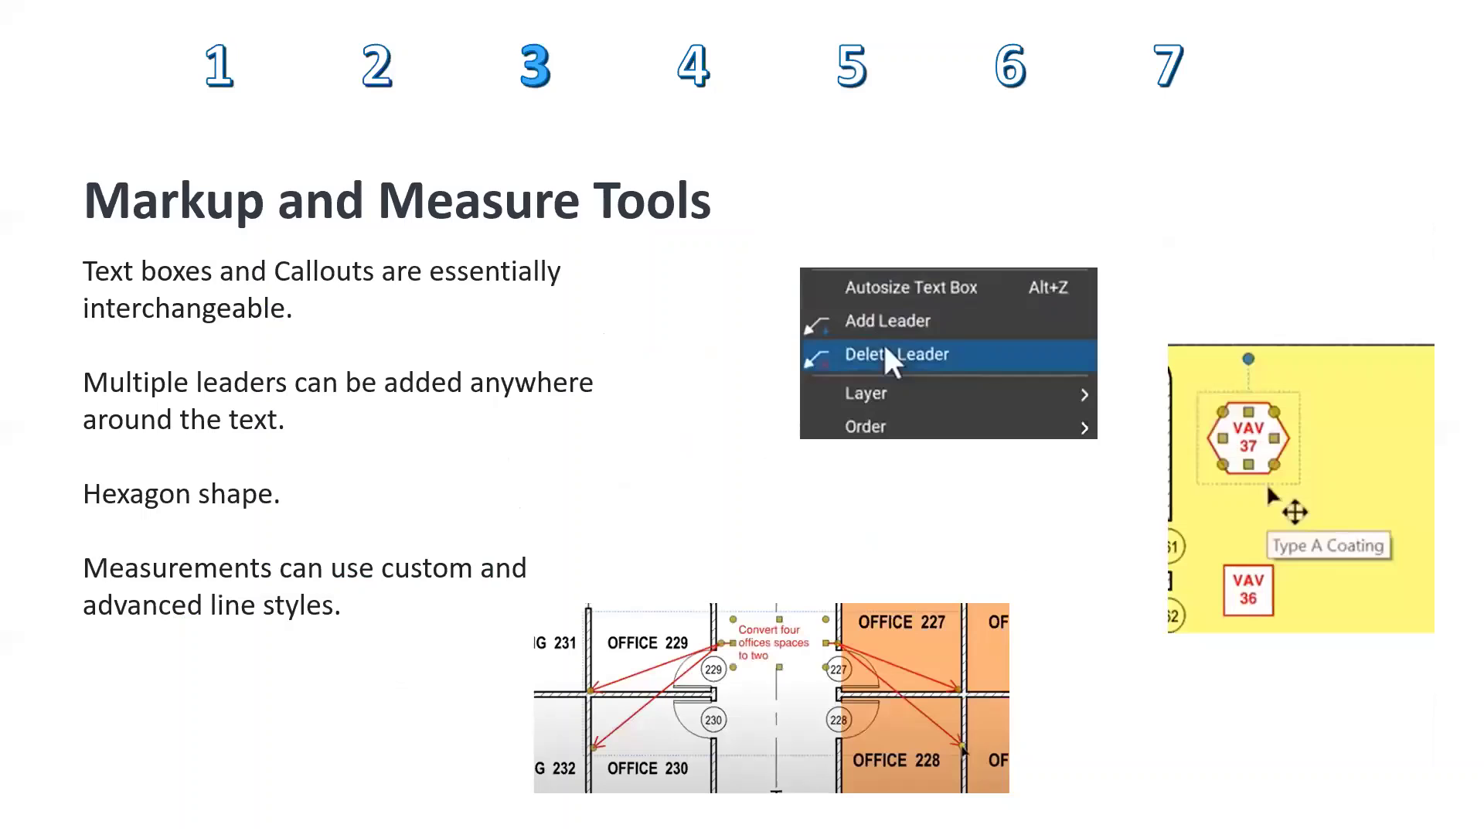
Advance the slide show to slide 4, Creating PDF's.
key("Right")
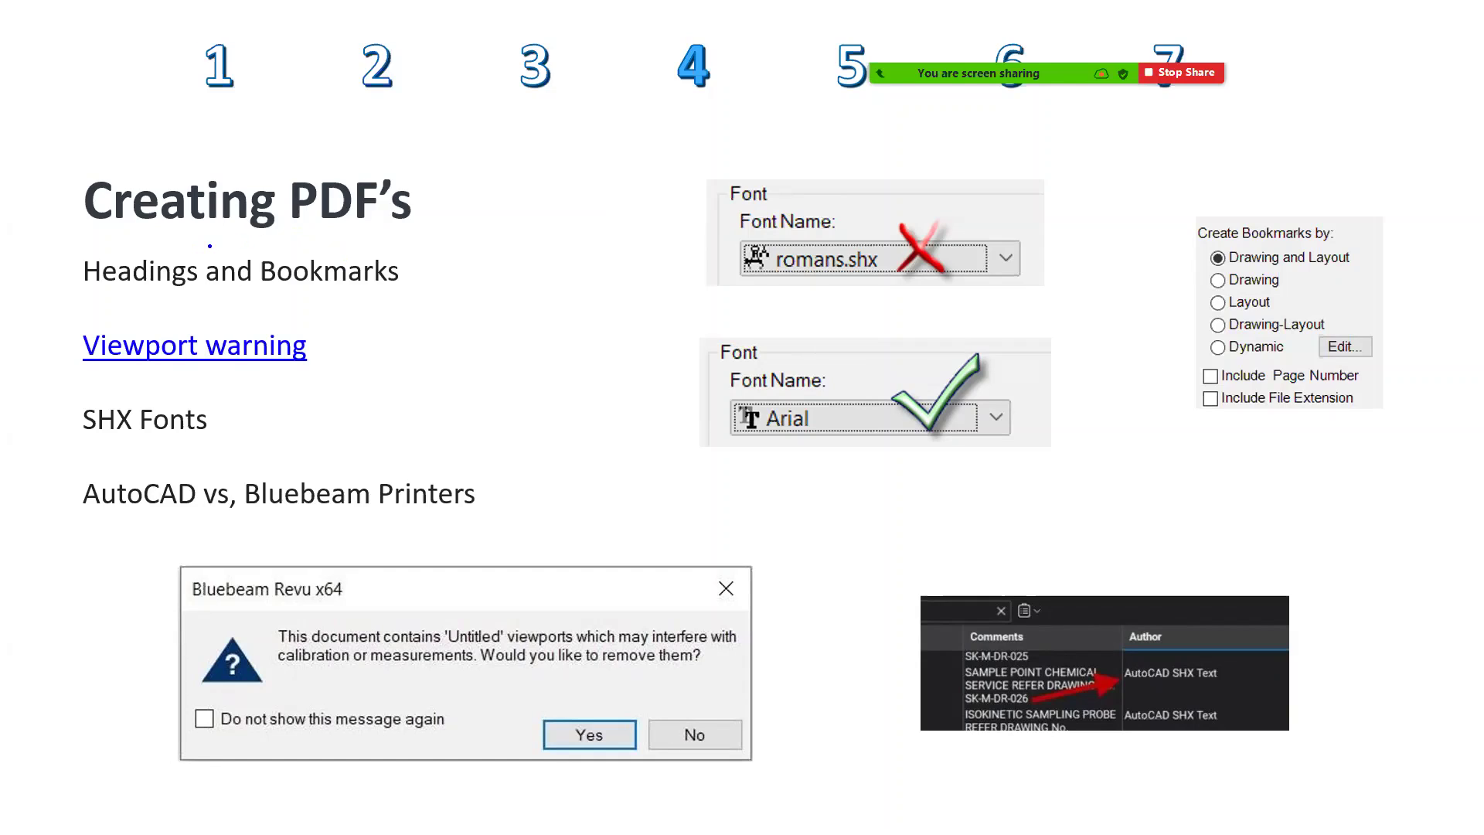
Circle Headings and Bookmarks with the pen, erase the ink, and return to Bluebeam Revu.
mouse_move(186, 234)
left_mouse_down()
mouse_move(31, 280)
mouse_move(442, 284)
mouse_move(99, 239)
left_mouse_up()
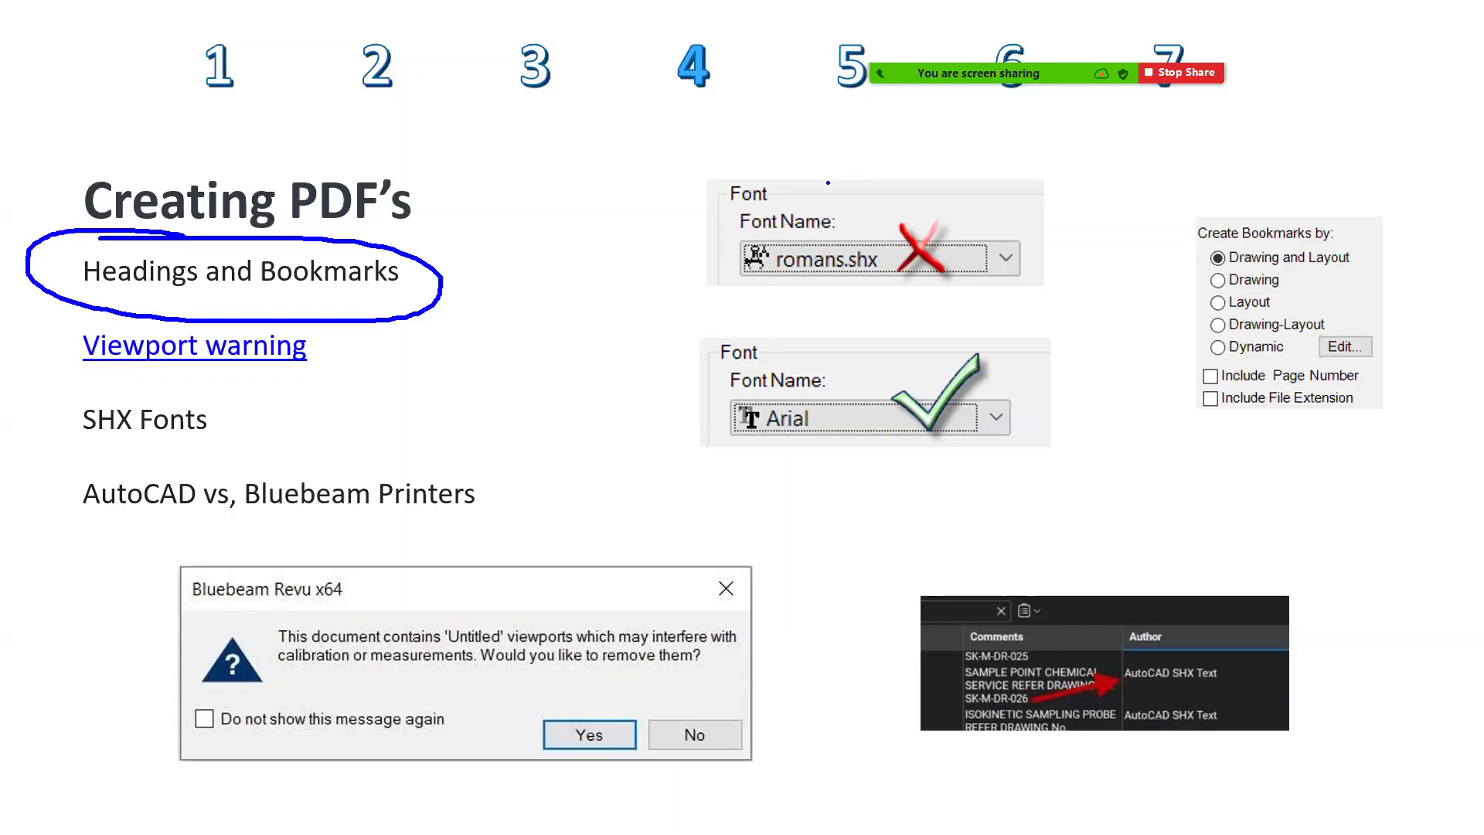
key("e")
key("alt+Tab")
key("alt+Tab")
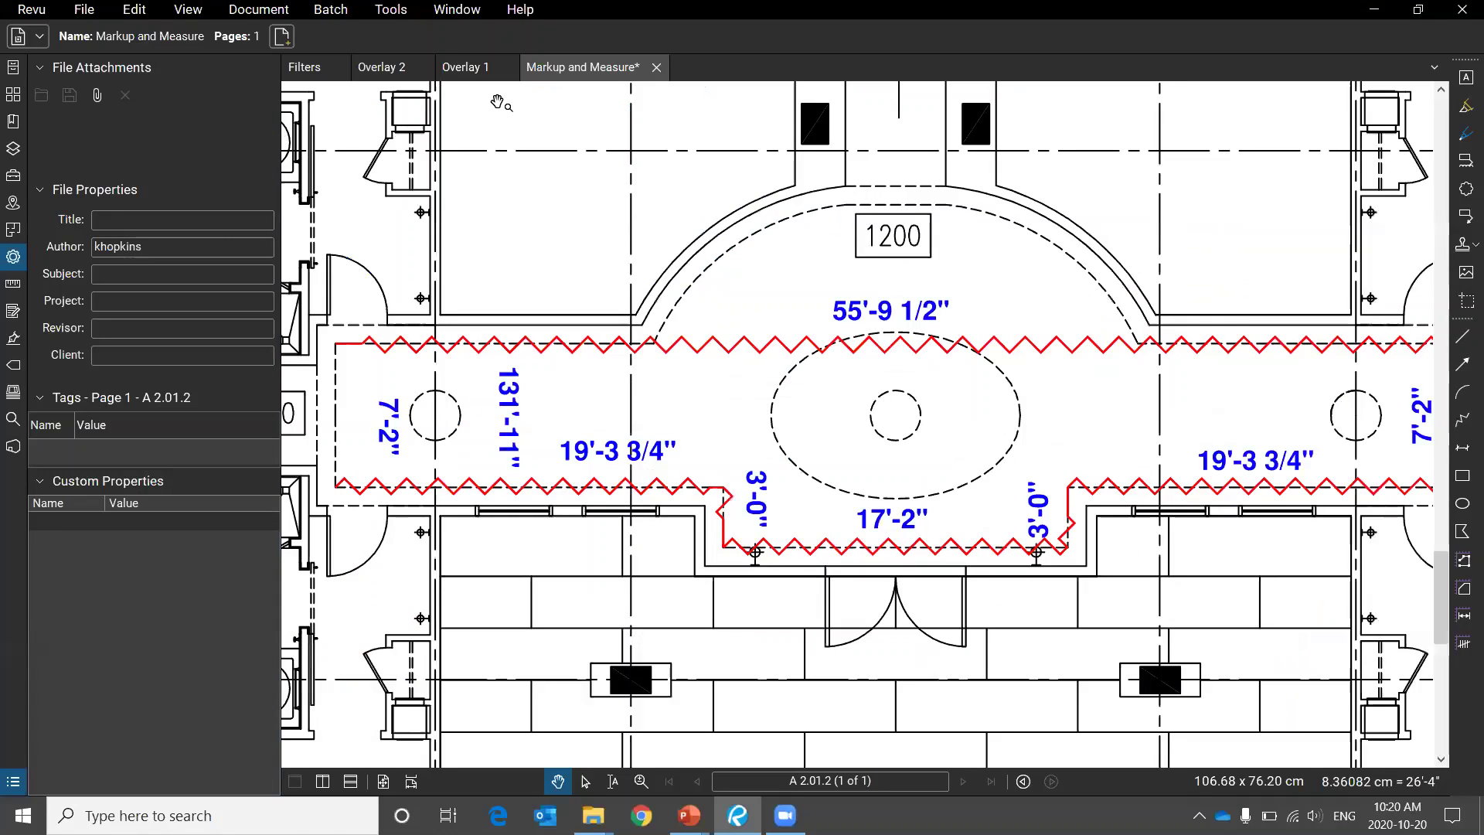
In the Filters drawing, step through bookmarks A001 Title Sheet to A104 Elev./Sec./Det.
left_click(303, 68)
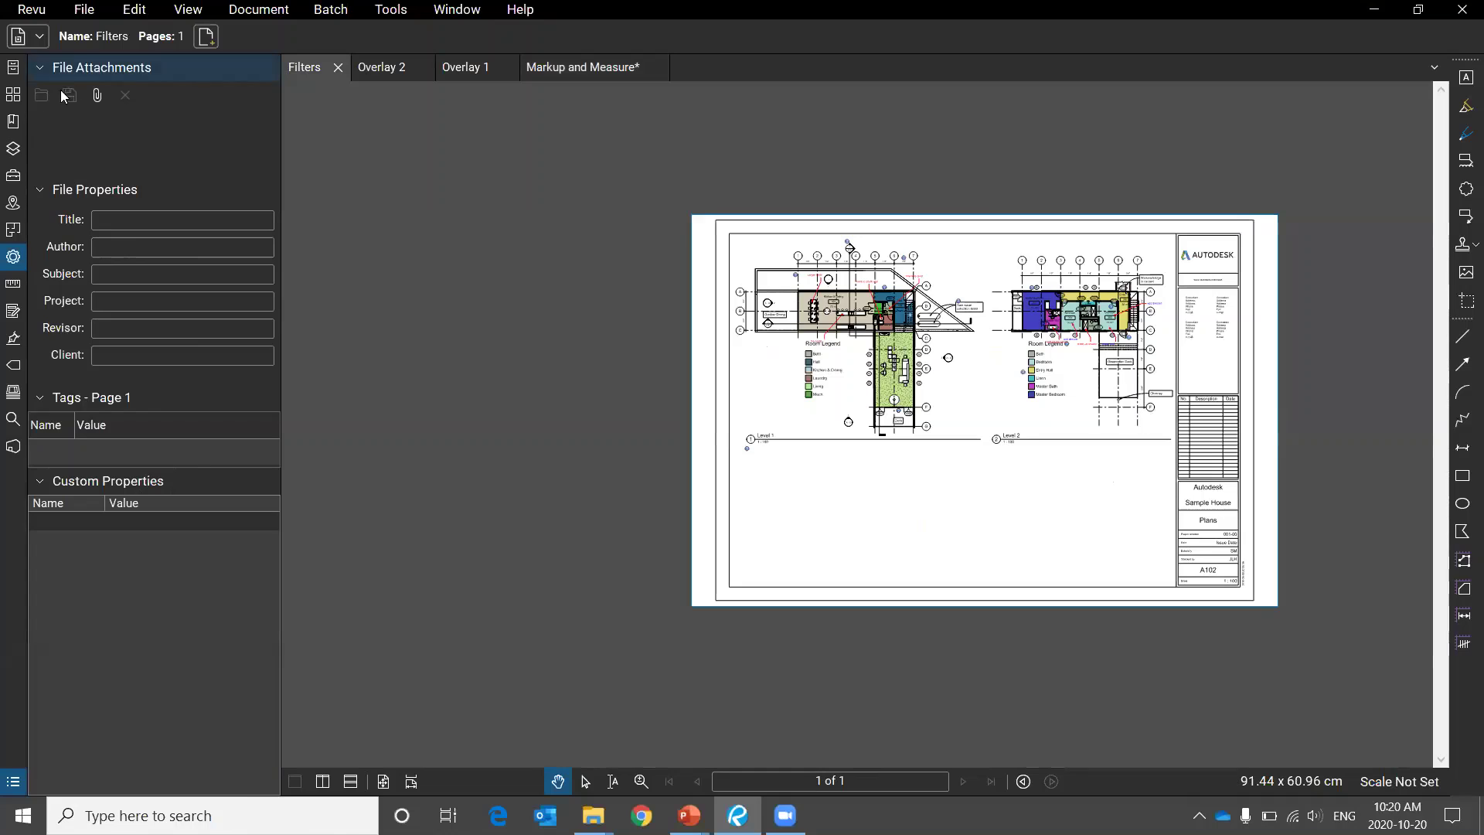
left_click(13, 122)
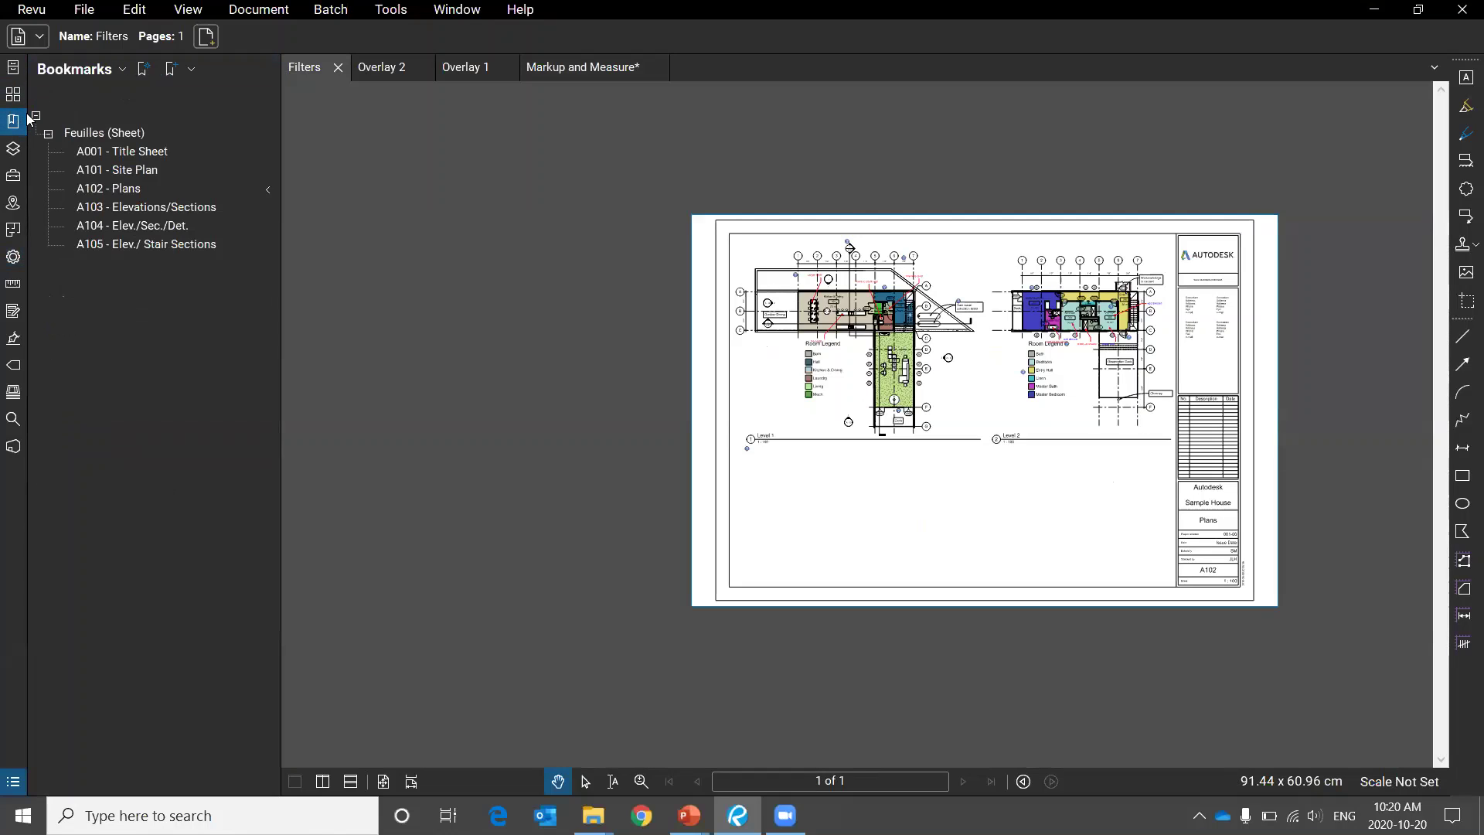
left_click(110, 146)
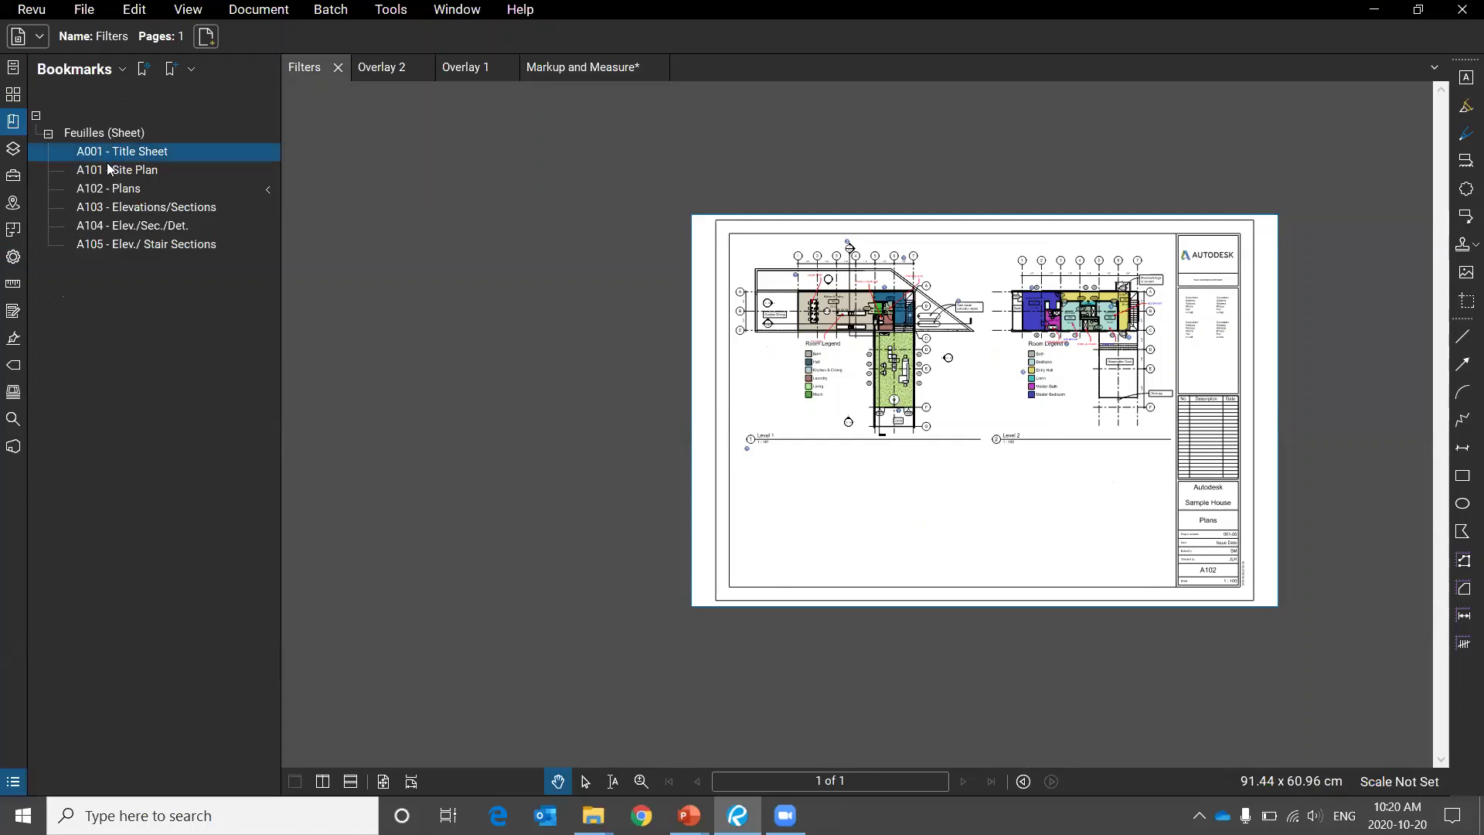
left_click(110, 169)
left_click(114, 190)
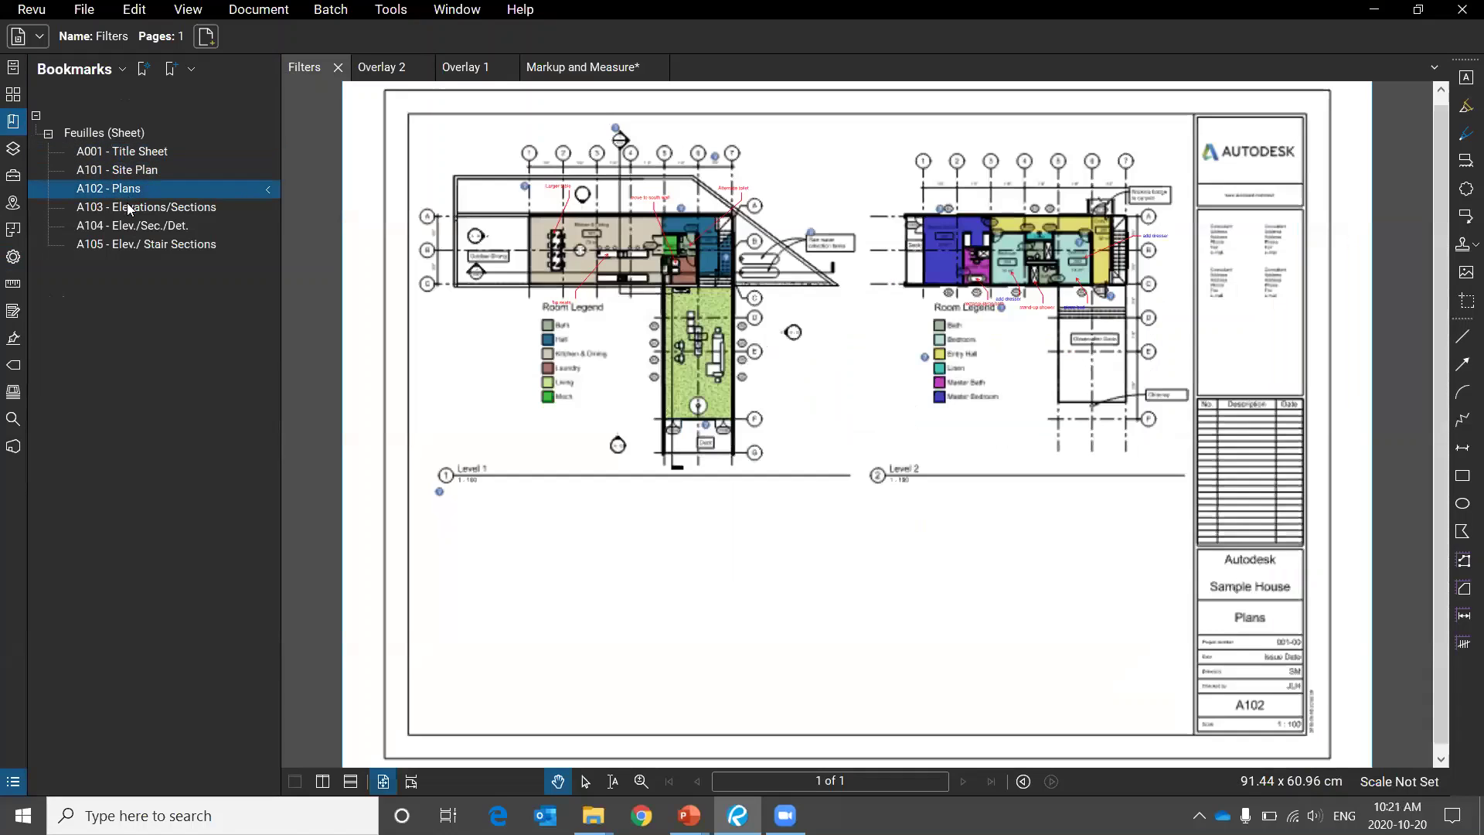
left_click(129, 207)
left_click(132, 226)
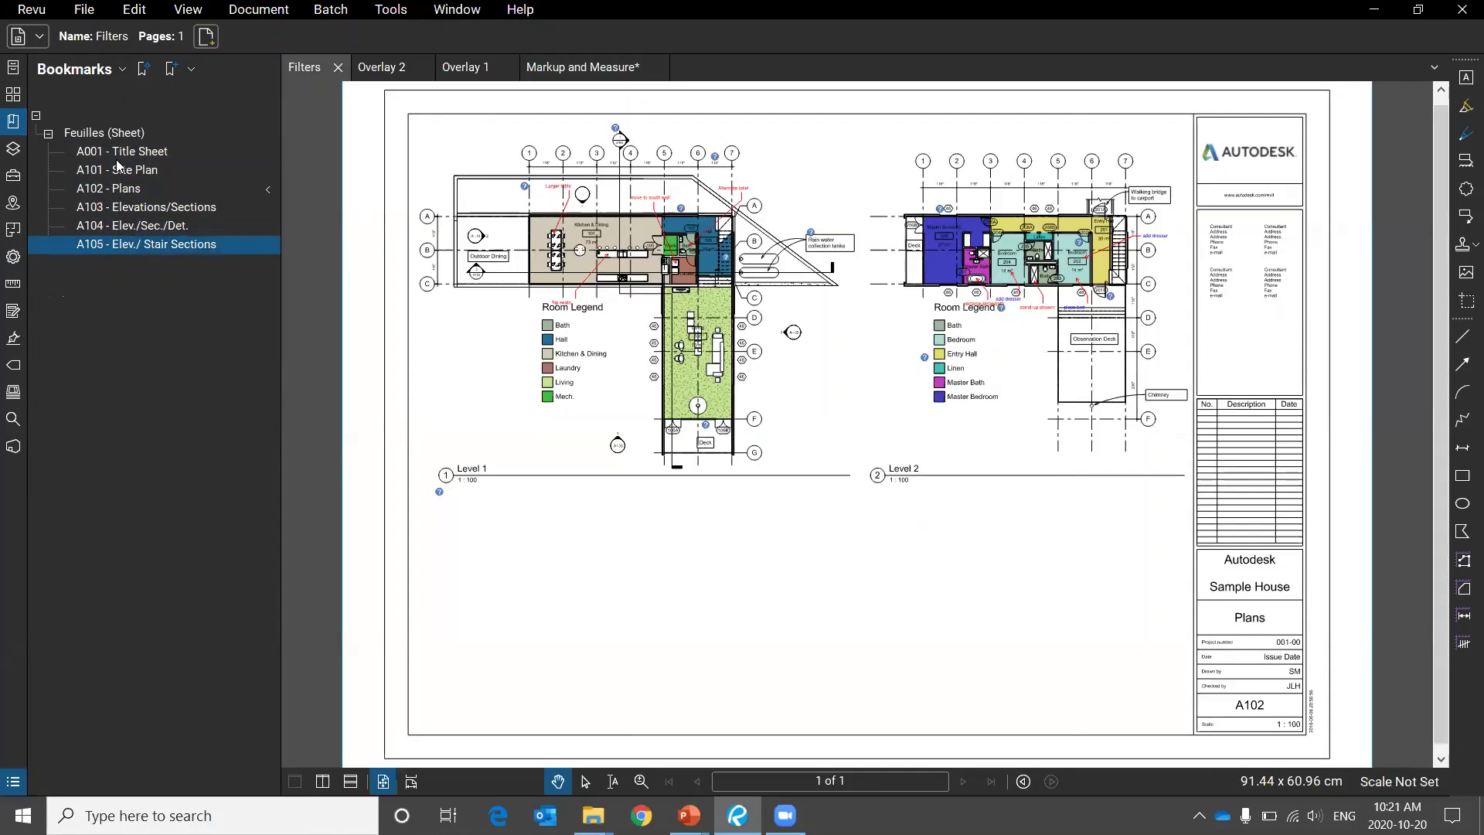
Revisit bookmarks A001, A101, A103 and A105, then show the Overlay 2 drawing and File Explorer.
left_click(118, 154)
left_click(118, 171)
left_click(121, 208)
left_click(126, 244)
left_click(395, 68)
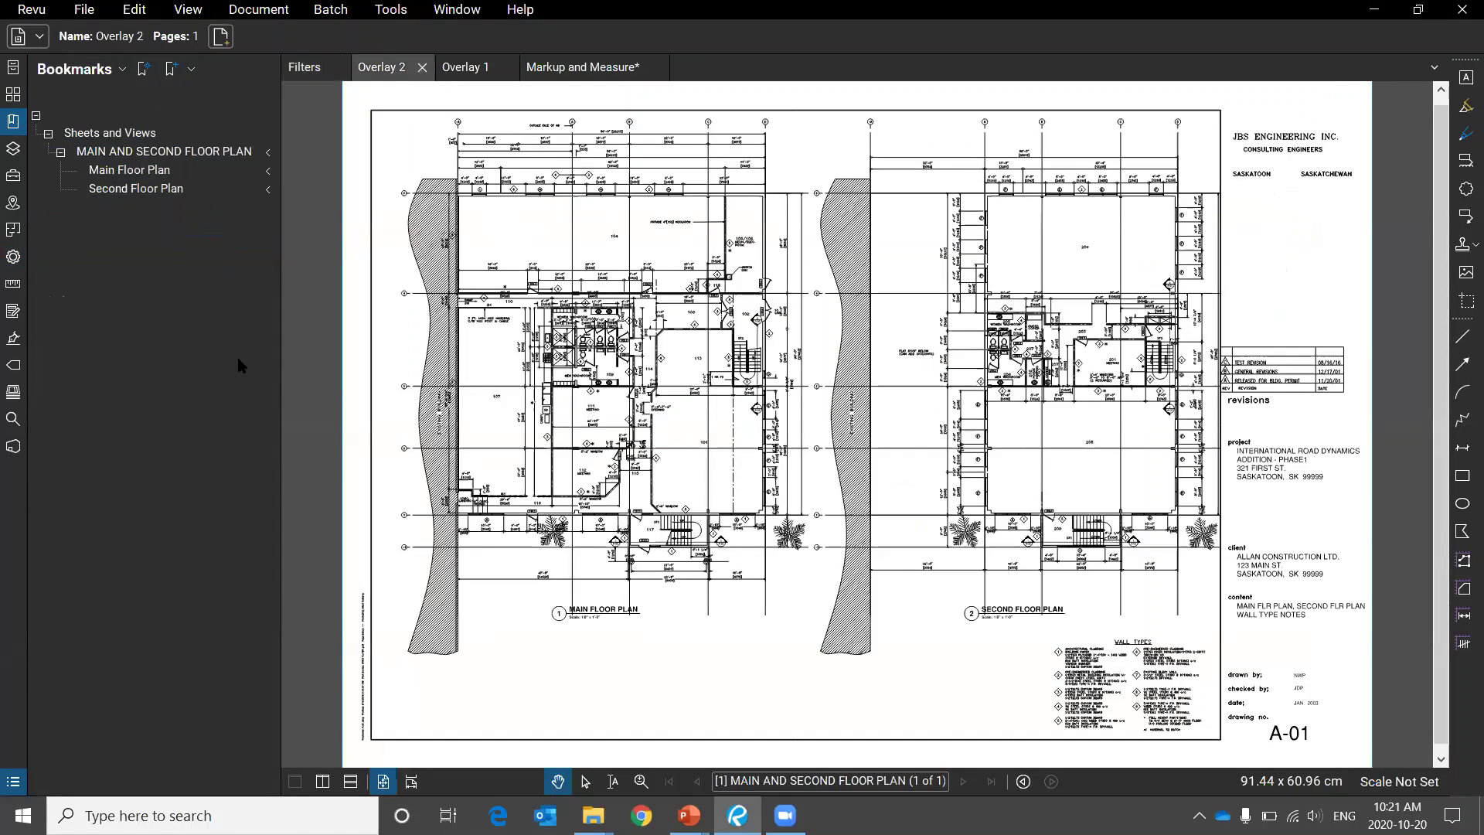
left_click(593, 816)
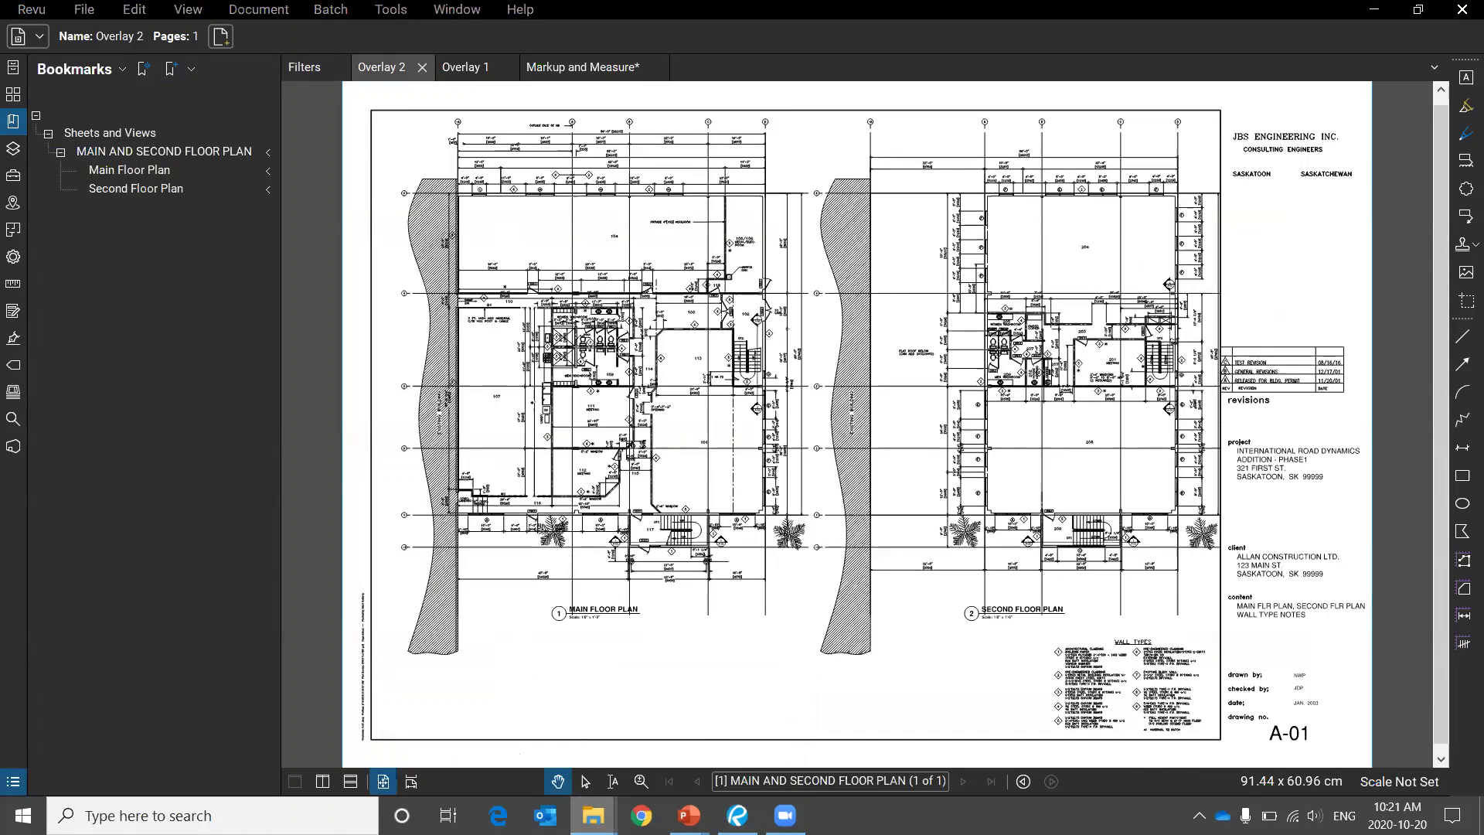
Bring File Explorer forward, open Local Disk (C:), then switch back to the Overlay 2 plan.
key("alt+Tab")
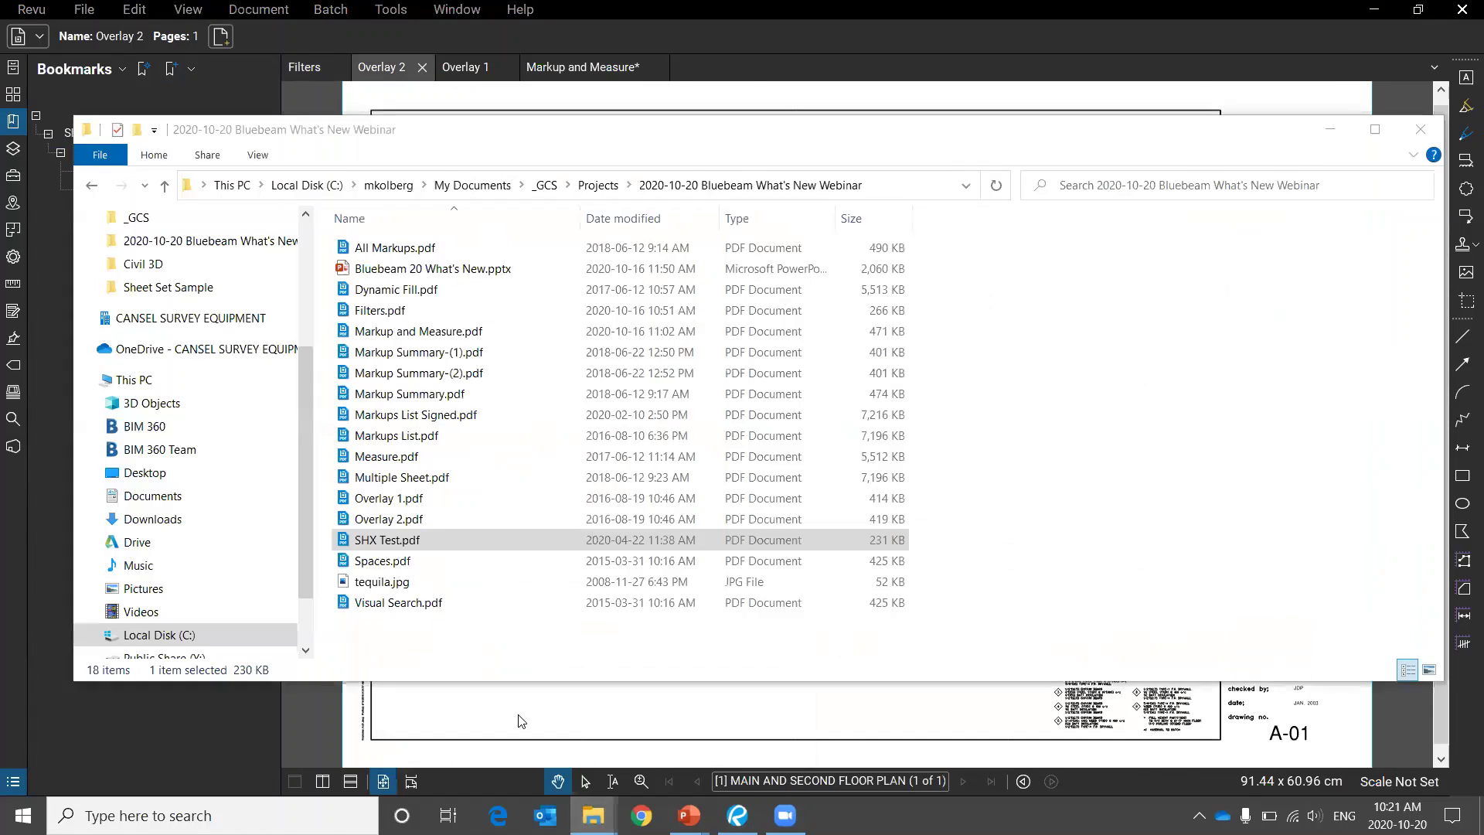
key("alt+Tab")
key("alt+Tab")
key("alt+Tab")
key("alt+Tab")
key("alt+Tab")
key("alt+Tab")
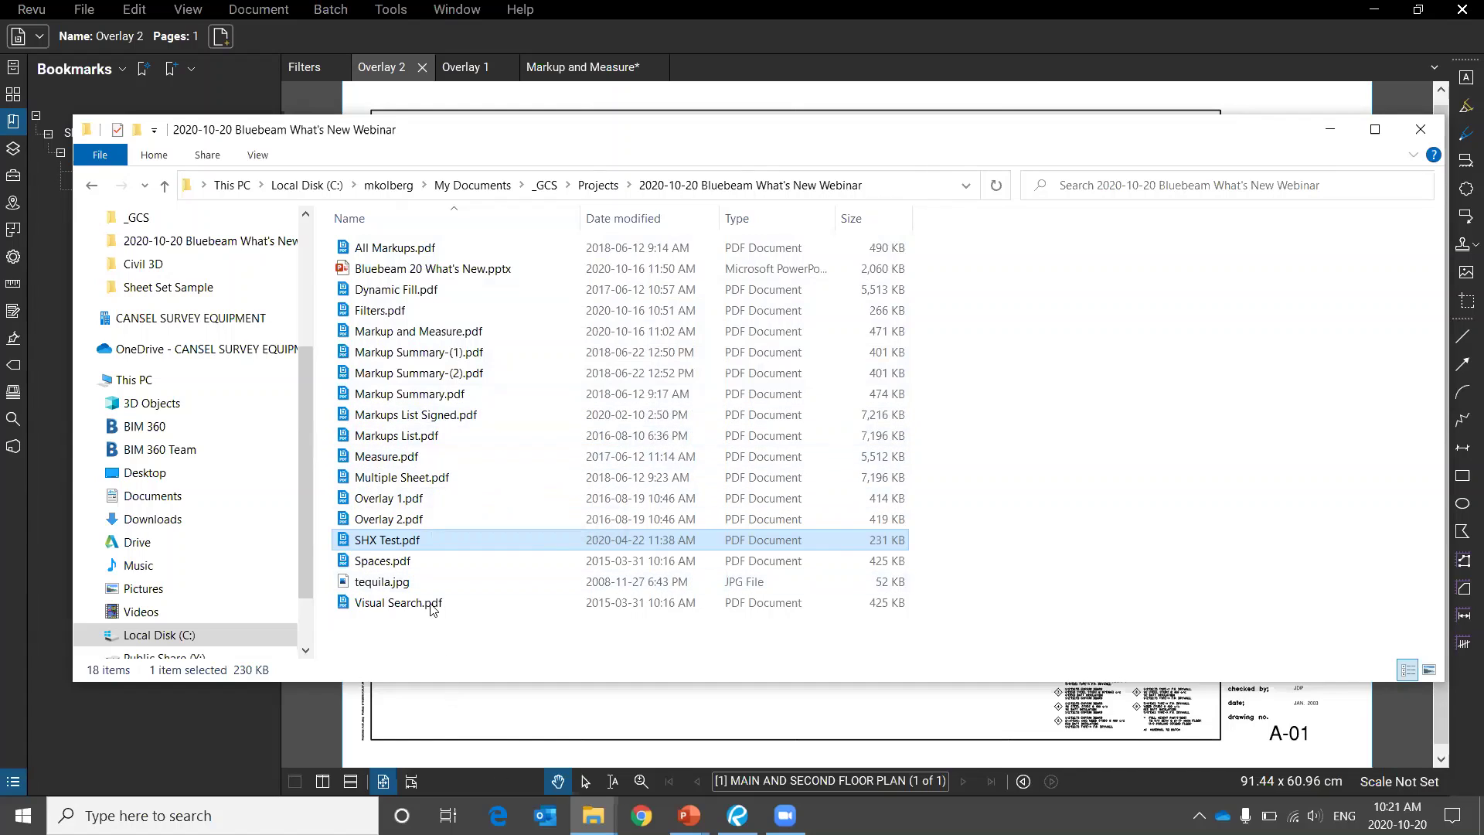
scroll(232, 502, "down", 2)
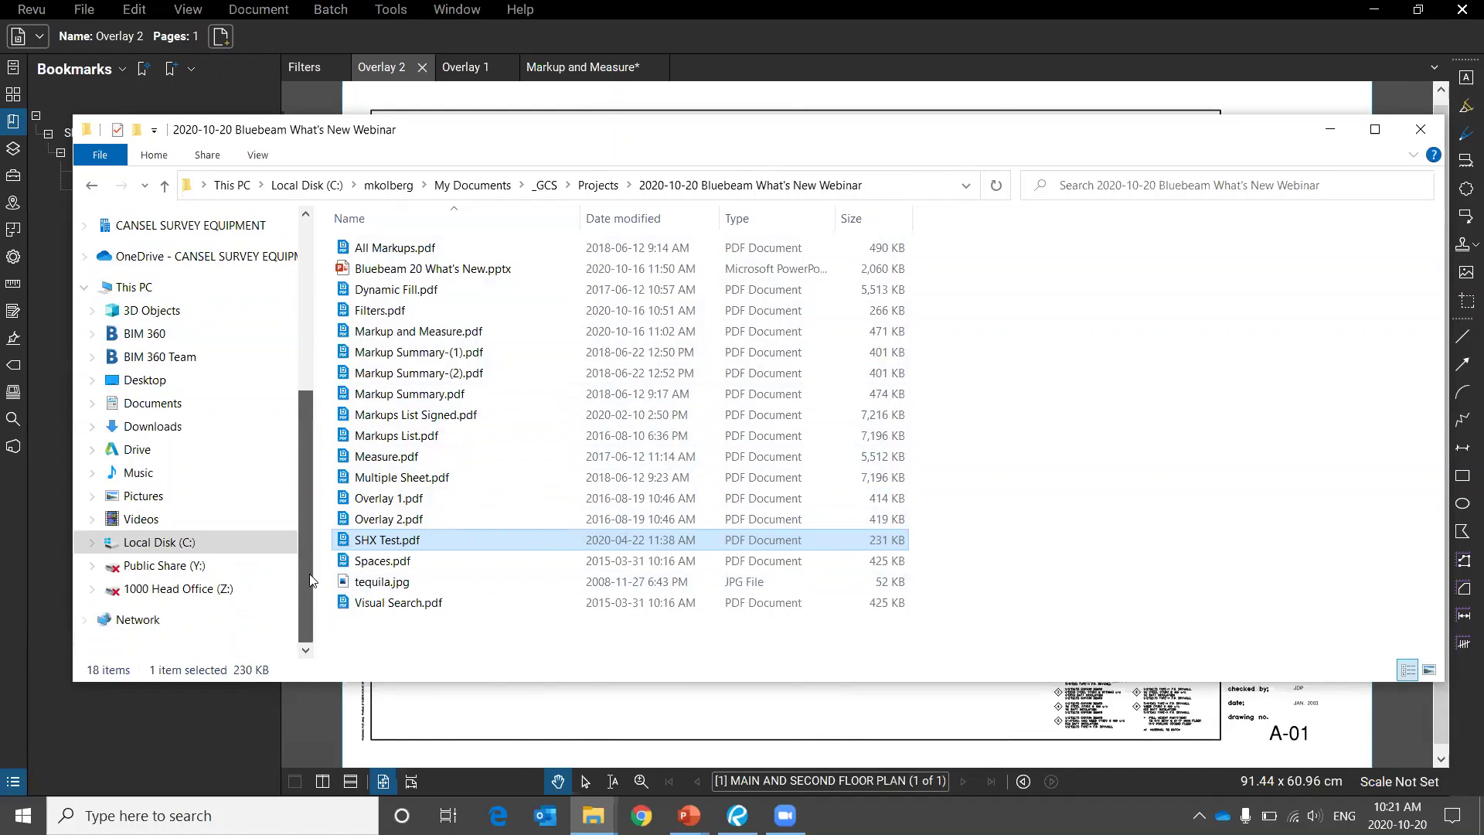
scroll(194, 578, "up", 2)
scroll(194, 578, "down", 2)
left_click(193, 542)
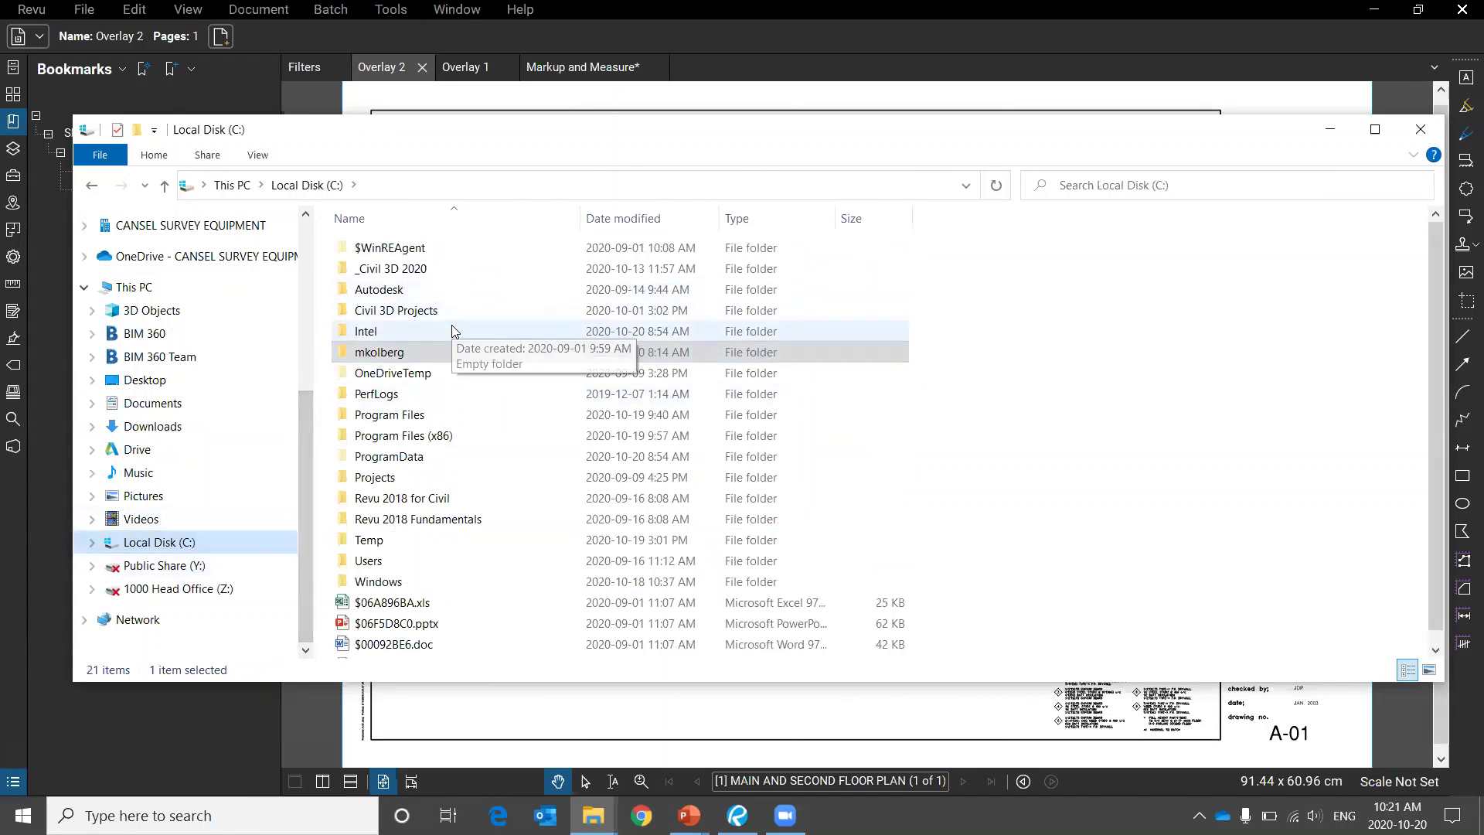
key("alt+Tab")
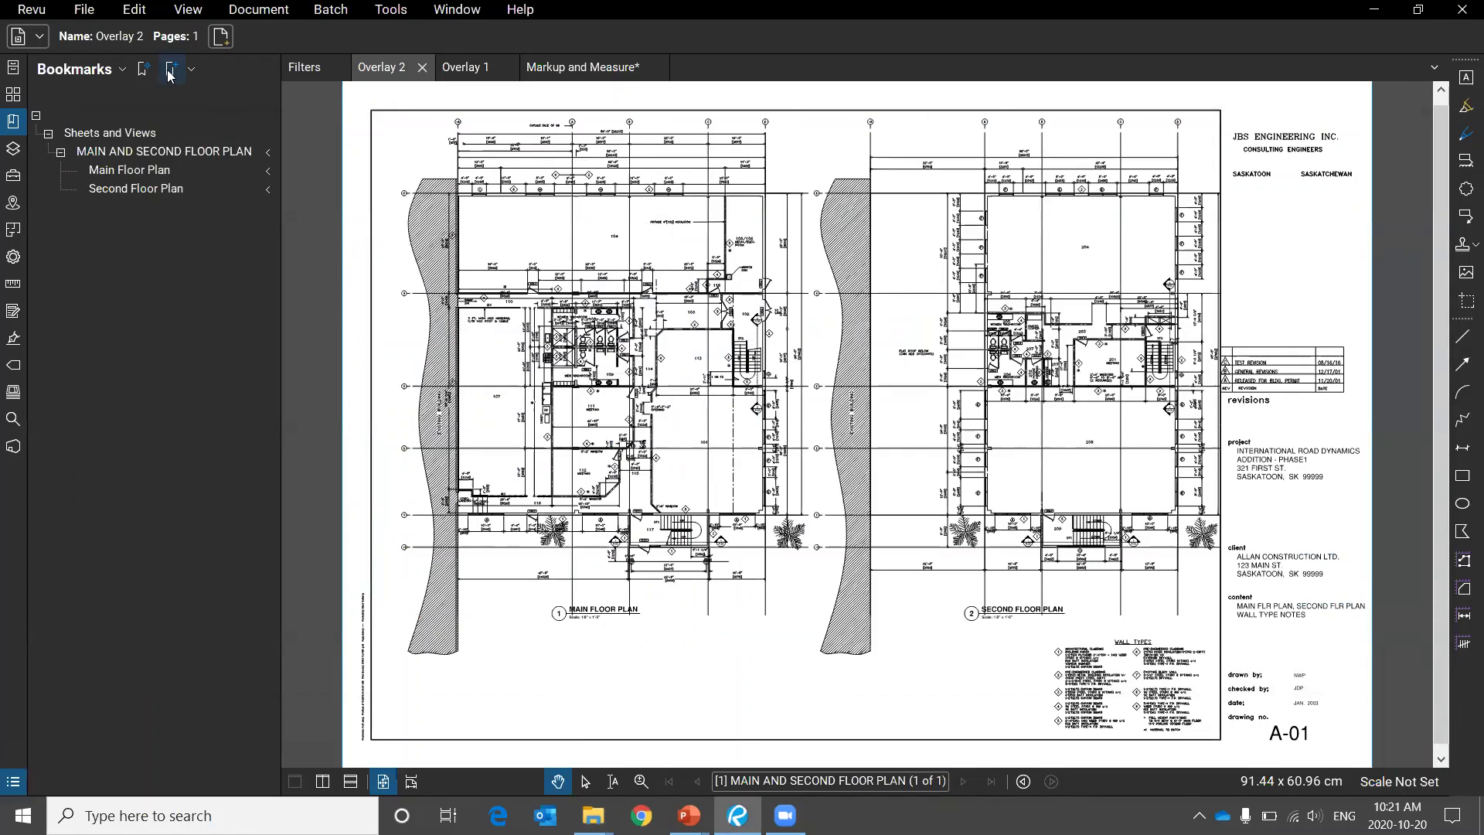
Jump back and forth between the Main Floor Plan and Second Floor Plan bookmarks.
left_click(61, 159)
left_click(61, 160)
left_click(122, 174)
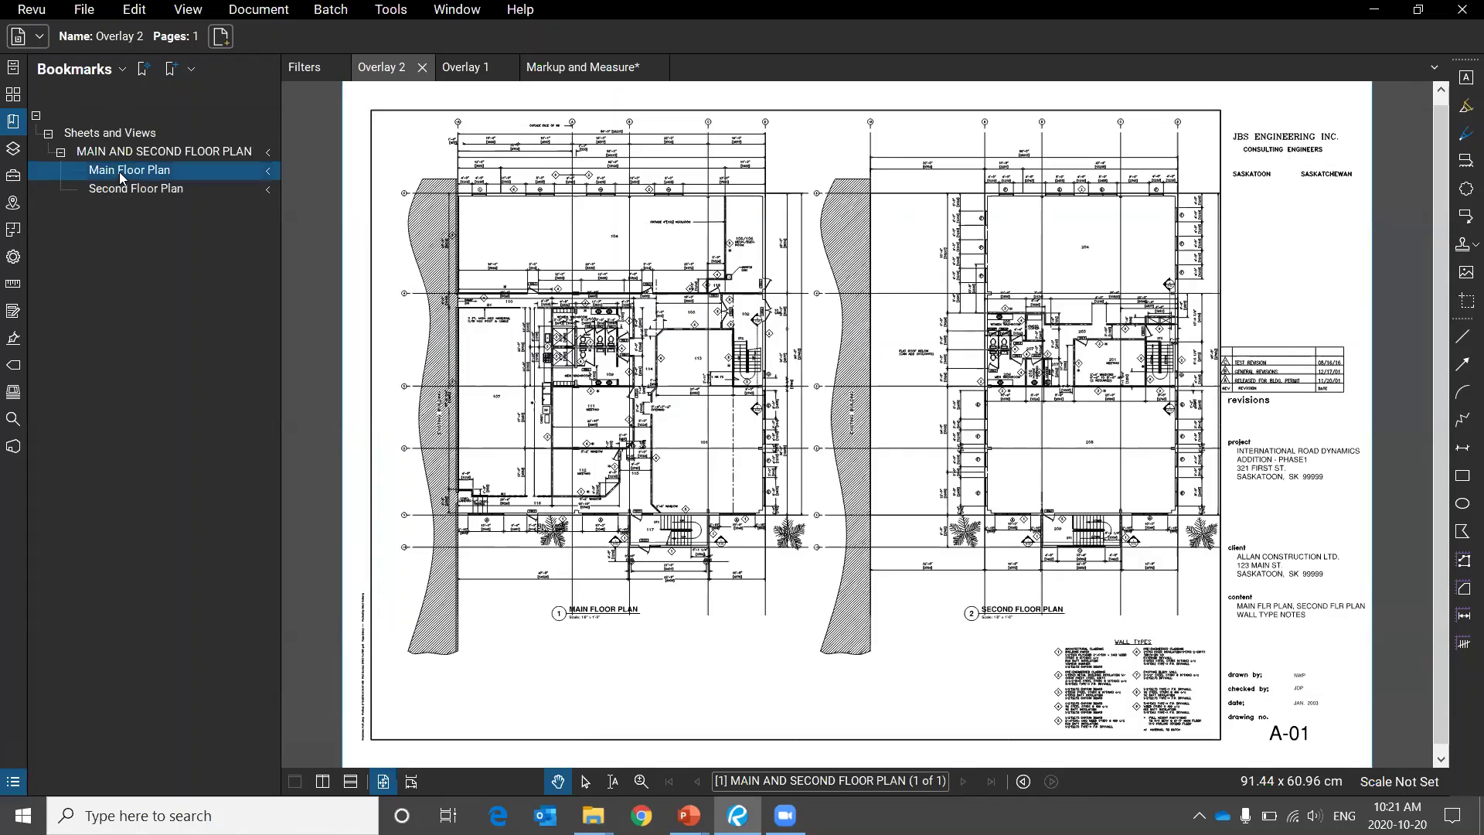
left_click(124, 190)
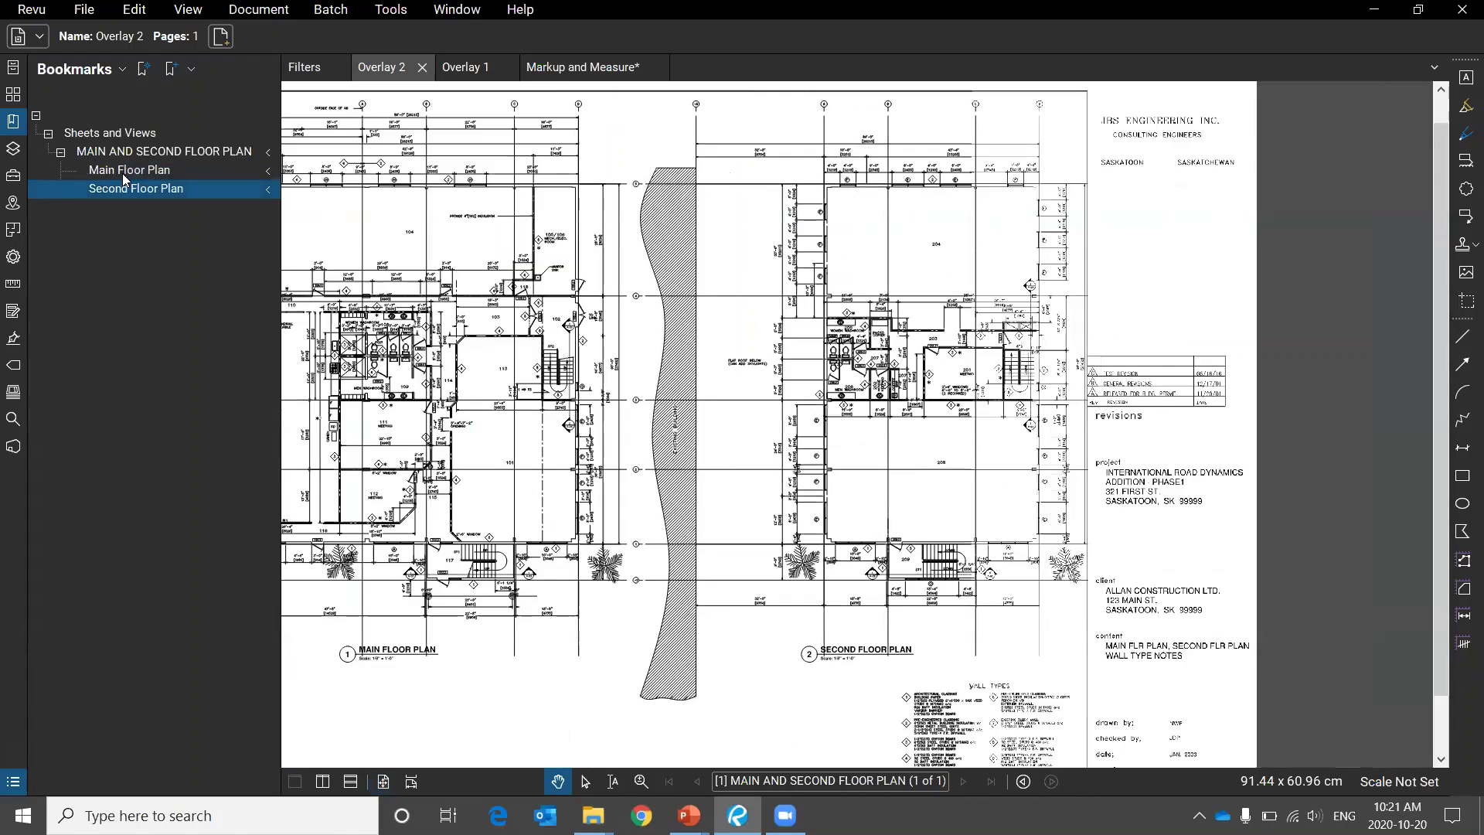
left_click(122, 171)
left_click(128, 191)
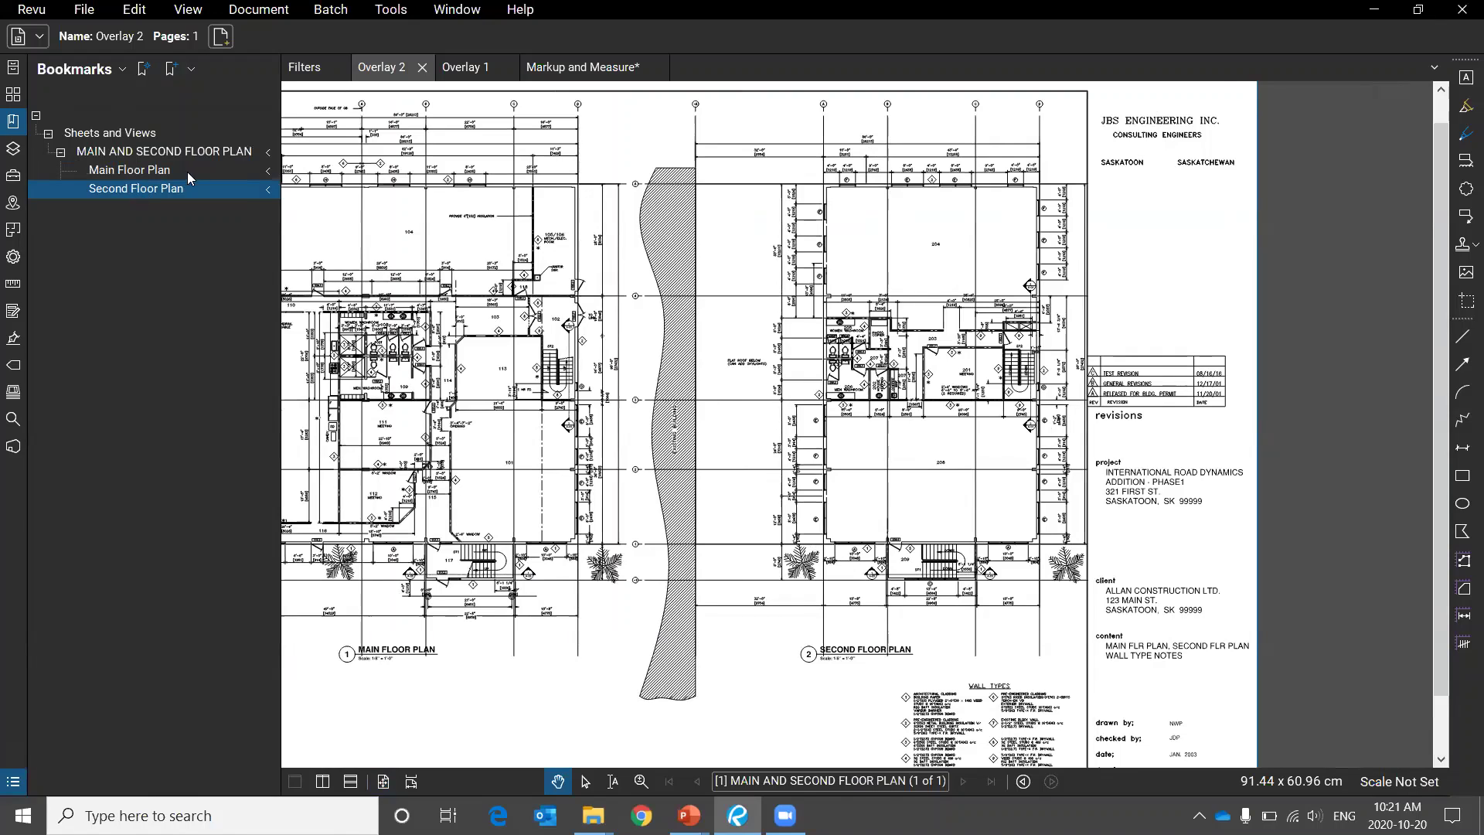
Highlight the bookmarks, revisit both plans, and pan to reframe the Second Floor Plan view.
mouse_move(183, 103)
left_mouse_down()
mouse_move(34, 549)
mouse_move(166, 112)
left_mouse_up()
left_click(144, 171)
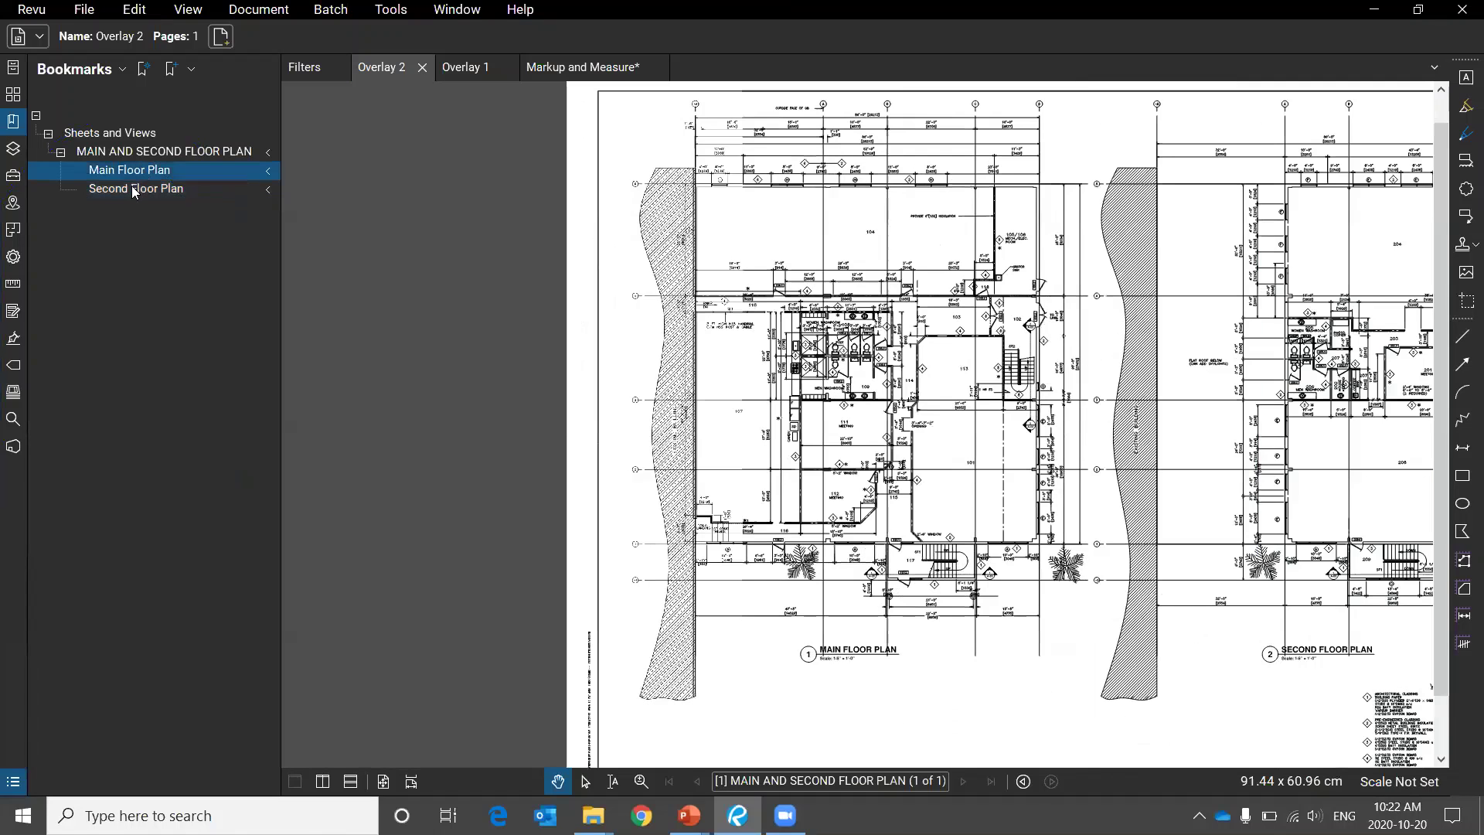
left_click(135, 191)
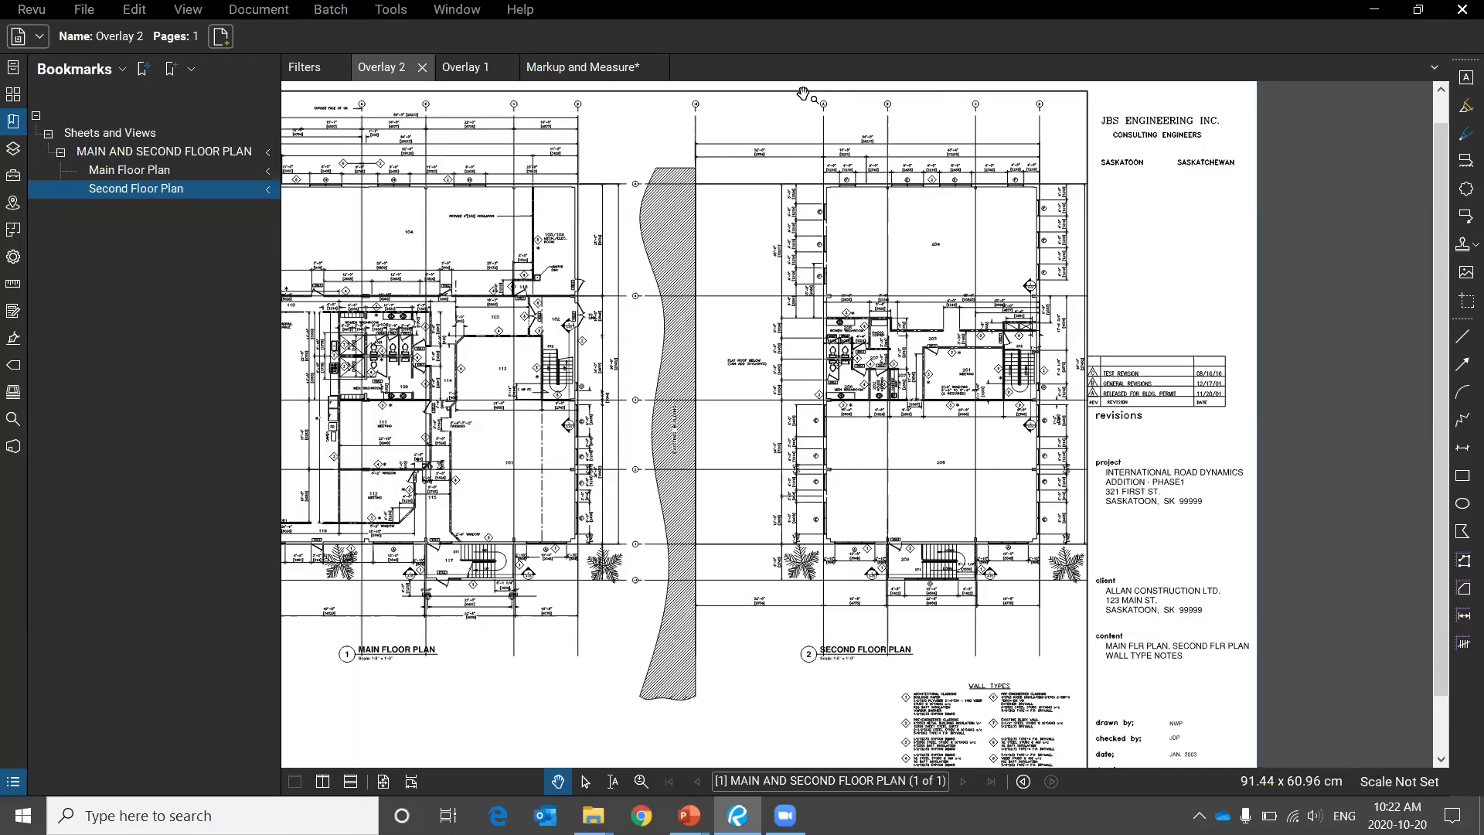
left_click_drag(808, 646, 901, 680)
Bring up the PowerPoint slide show and mark the Create Bookmarks and Dynamic bookmark options.
mouse_move(689, 816)
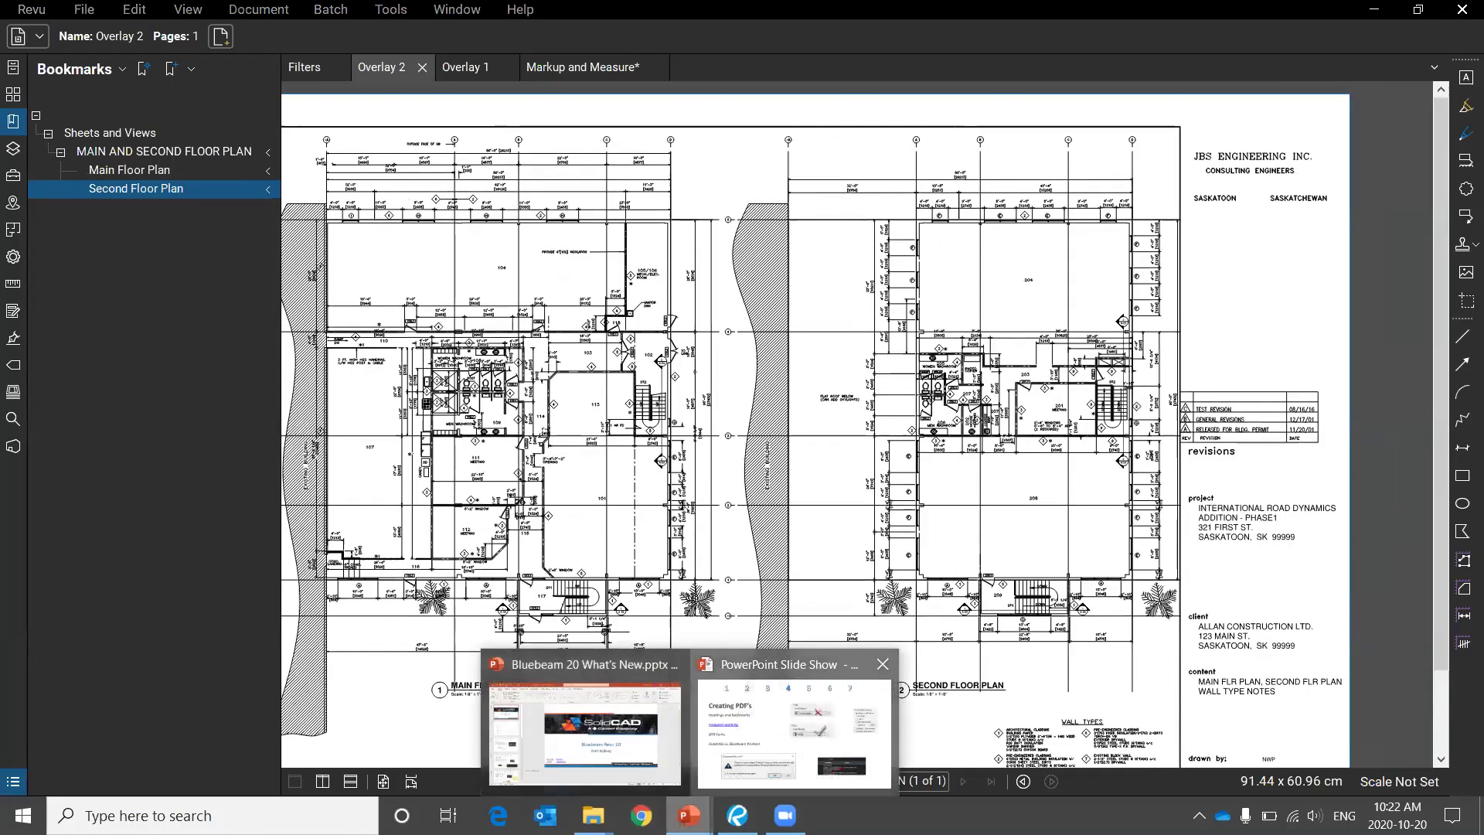
left_click(765, 746)
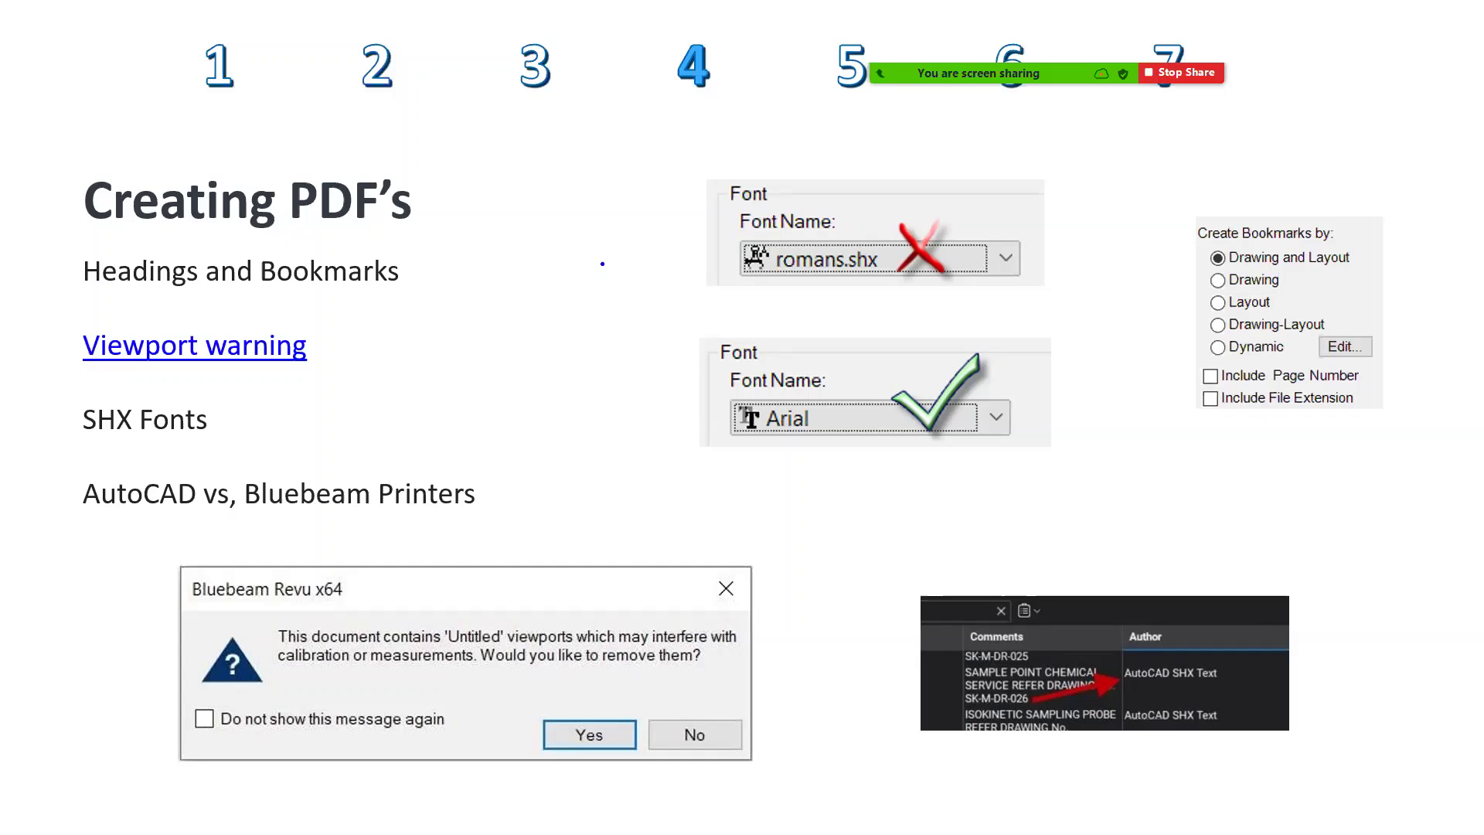
mouse_move(1312, 172)
left_mouse_down()
mouse_move(1097, 398)
mouse_move(1434, 337)
mouse_move(1250, 118)
left_mouse_up()
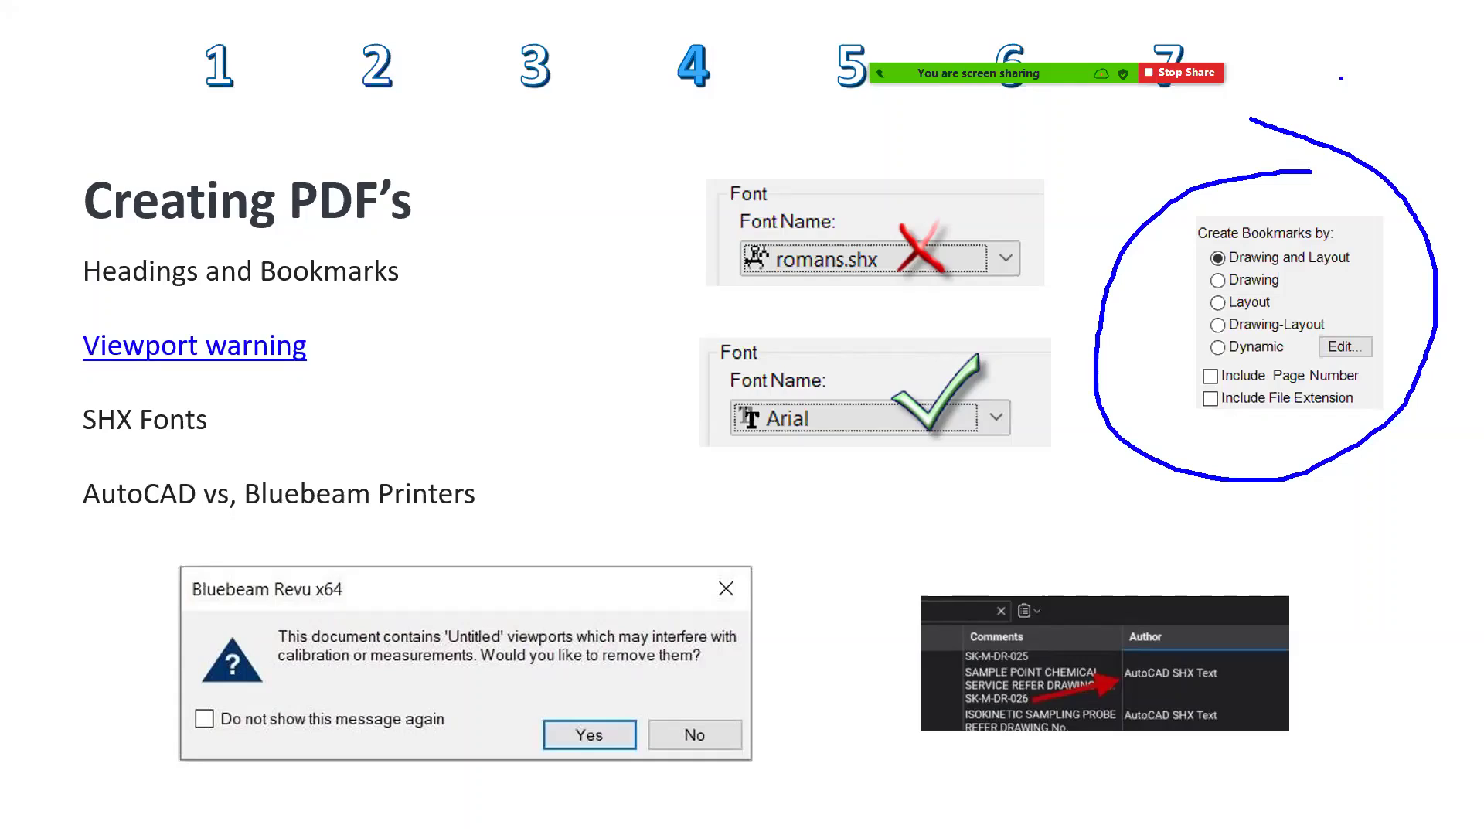
left_click_drag(1204, 354, 1143, 348)
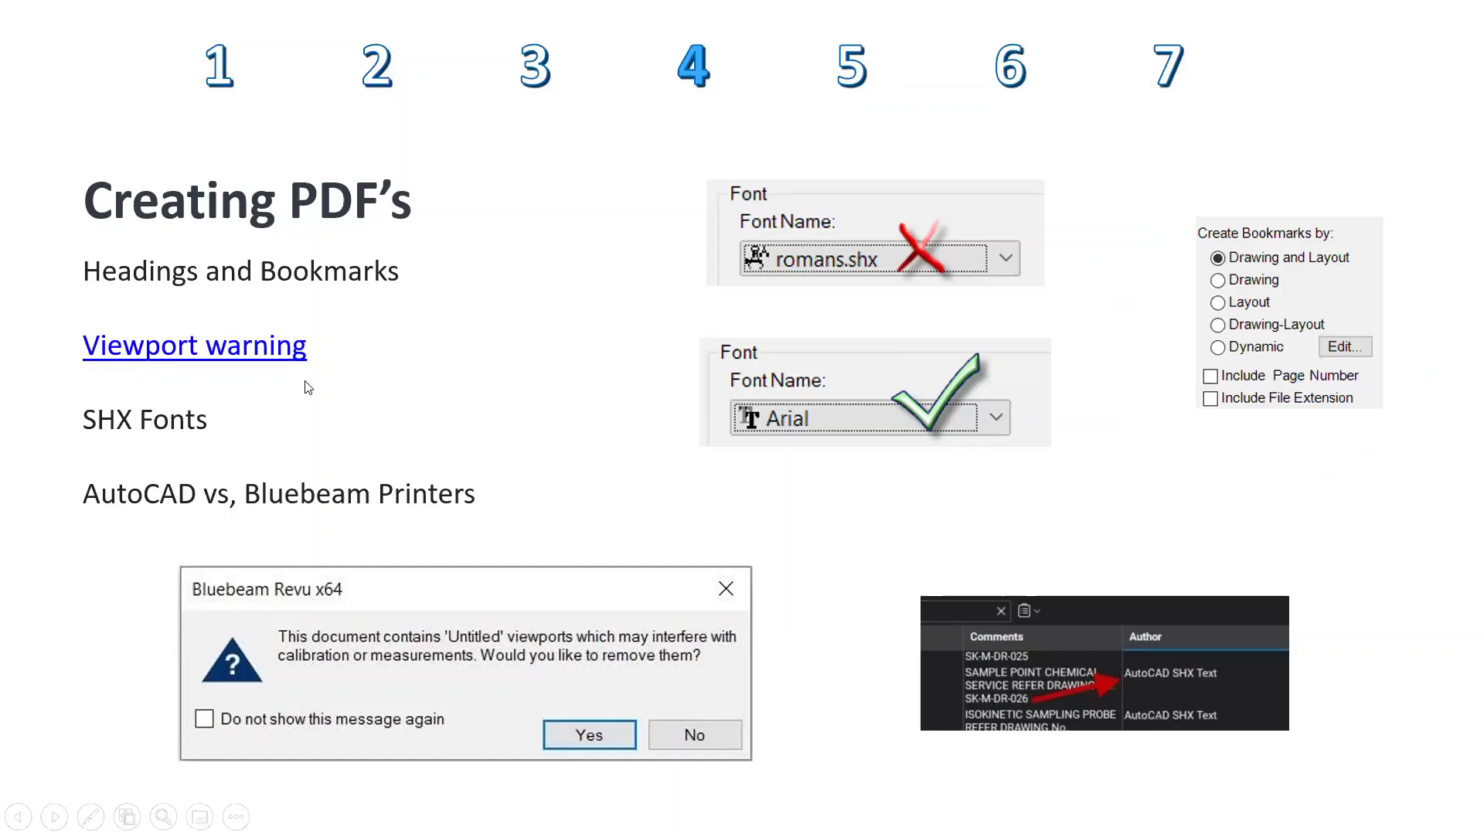
Ink over the Printers, Viewport warning and SHX Fonts points, then erase all ink.
key("ctrl+p")
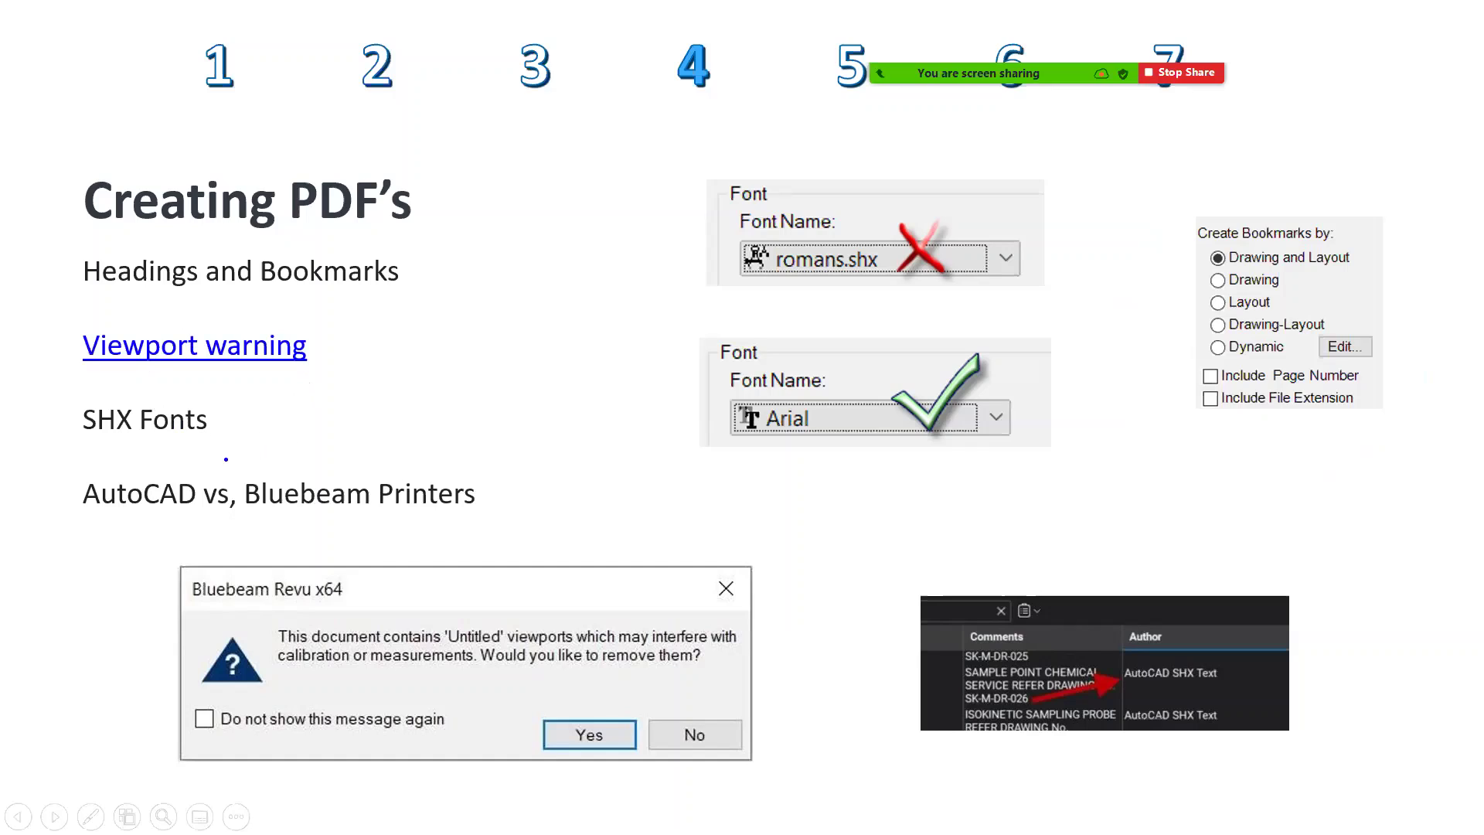
mouse_move(163, 449)
left_mouse_down()
mouse_move(6, 489)
mouse_move(444, 561)
mouse_move(468, 464)
mouse_move(147, 456)
left_mouse_up()
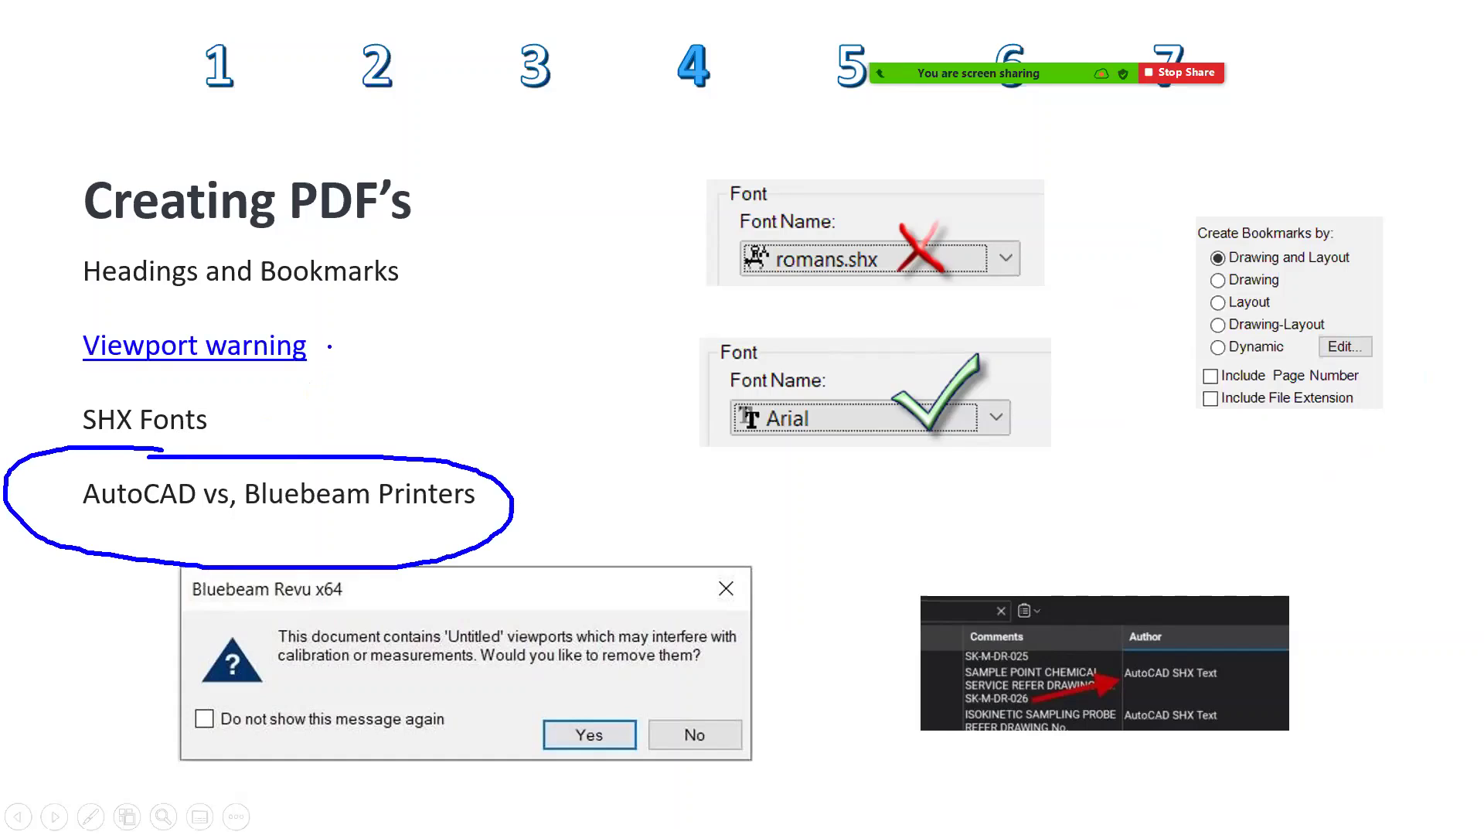
left_click_drag(330, 347, 380, 335)
left_click_drag(281, 420, 408, 378)
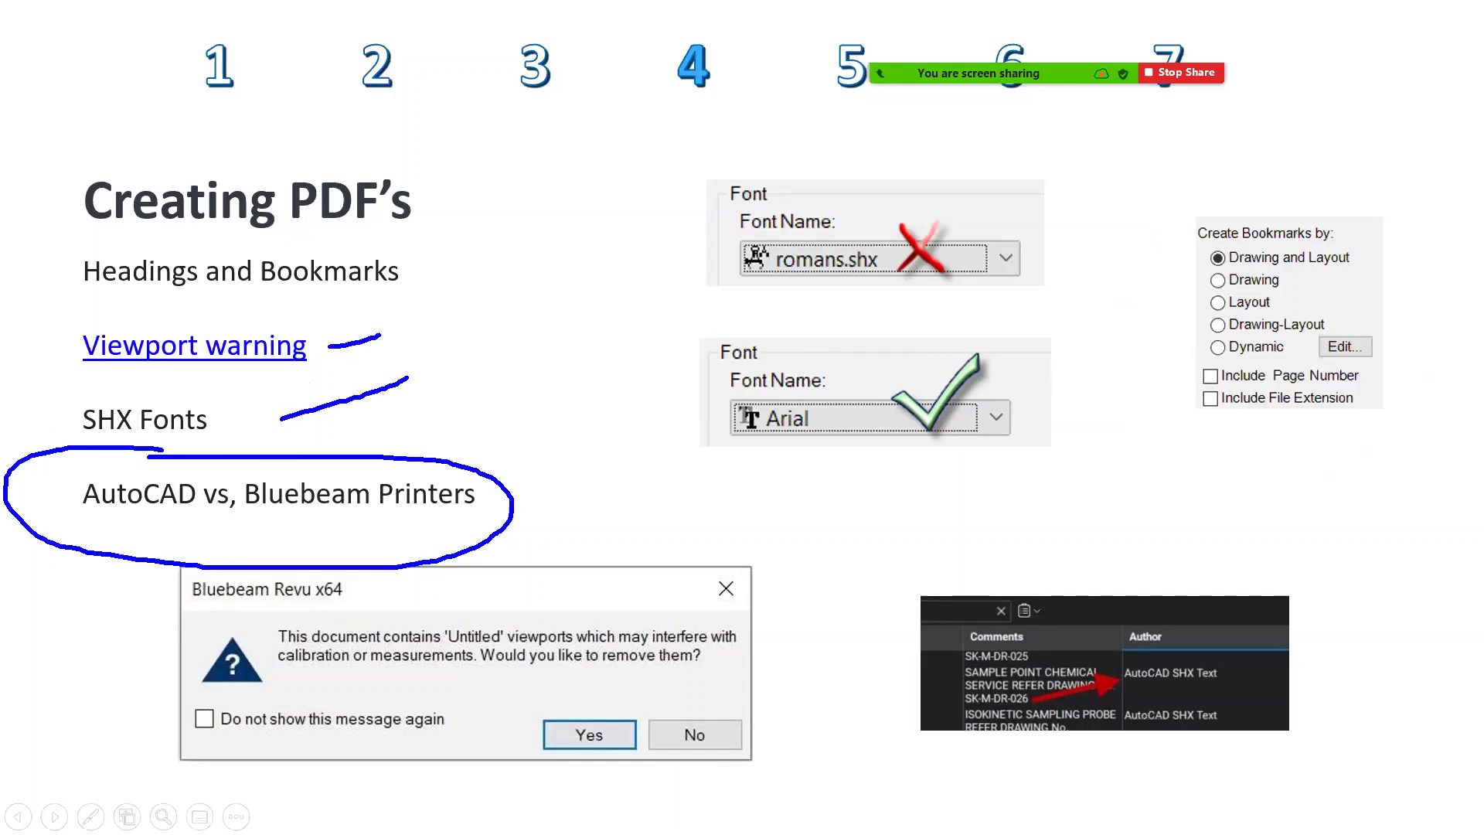
key("ctrl+a")
key("e")
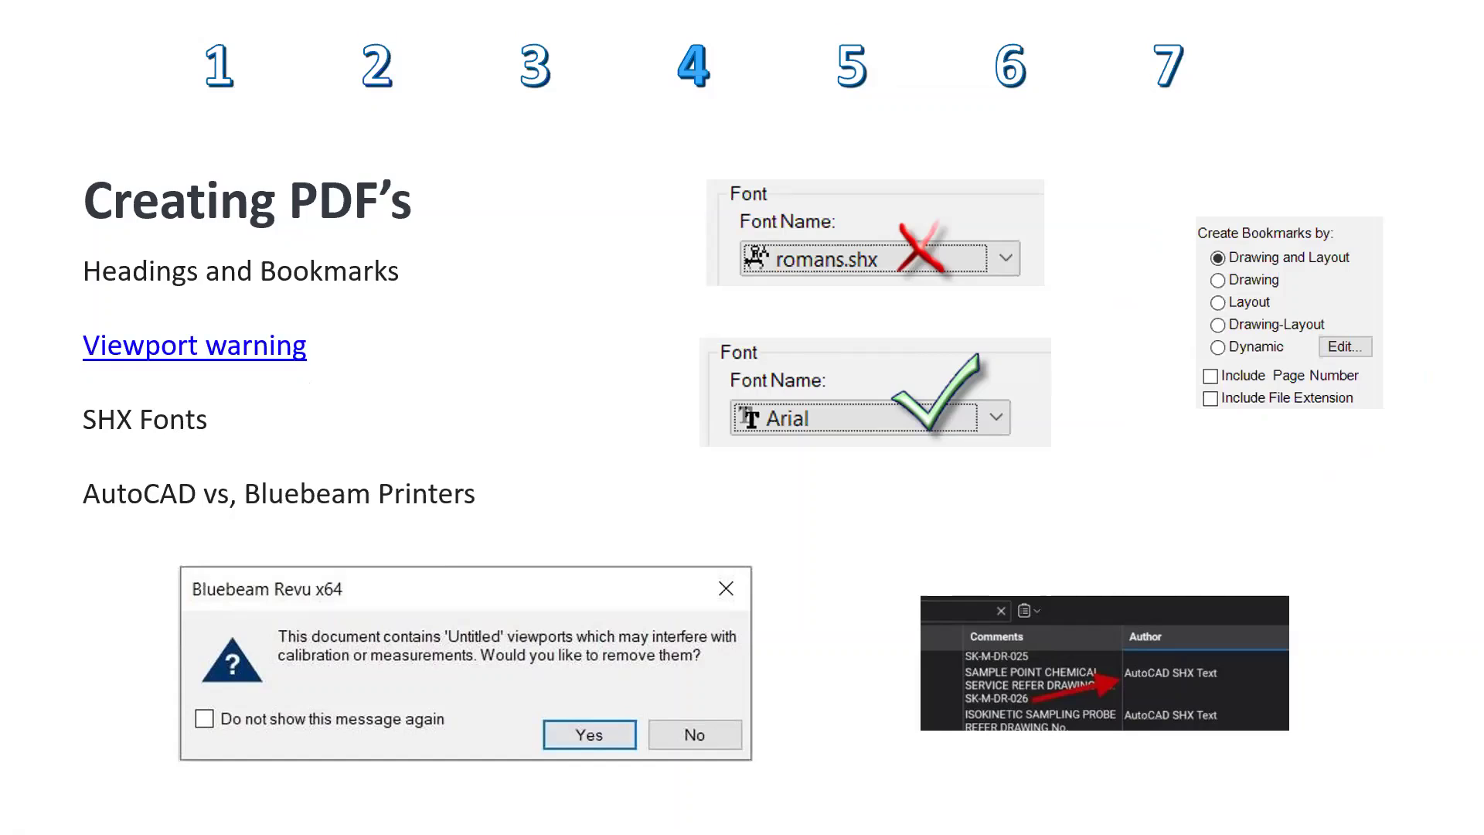
key("alt+Tab")
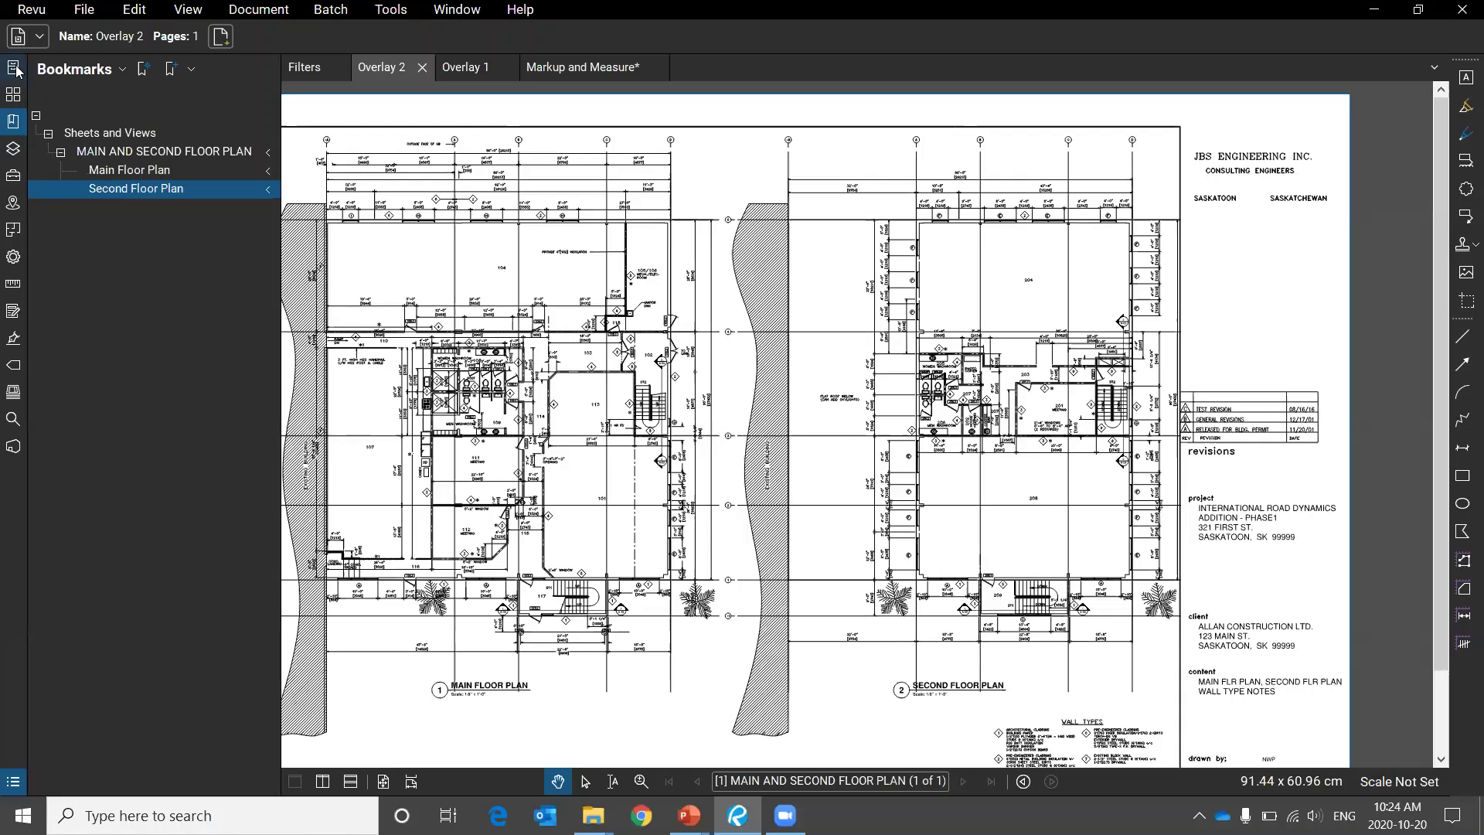
Open SHX Test.pdf from Recents and answer No to keep its Untitled viewports.
left_click(14, 69)
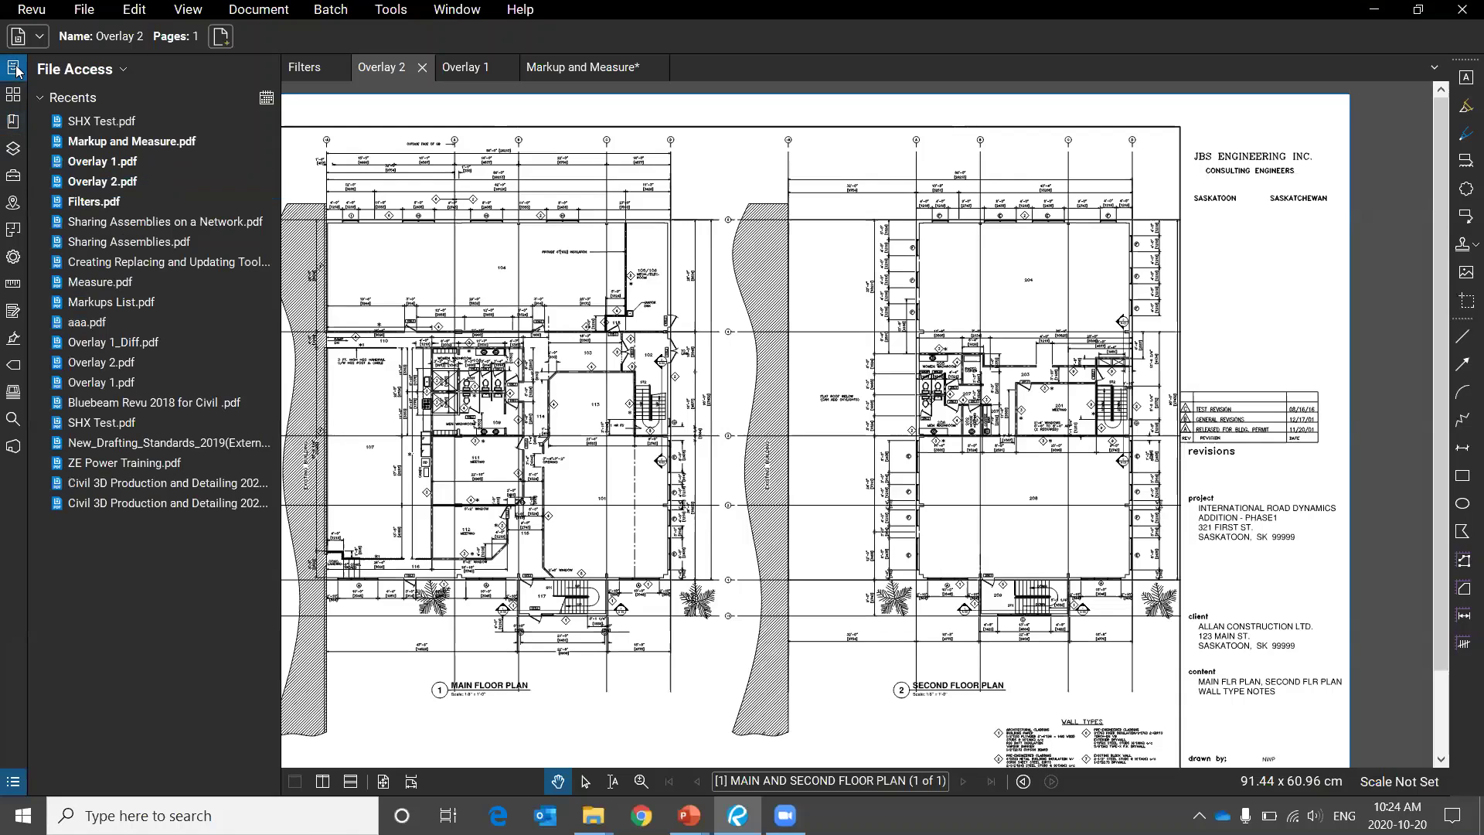
left_click(100, 120)
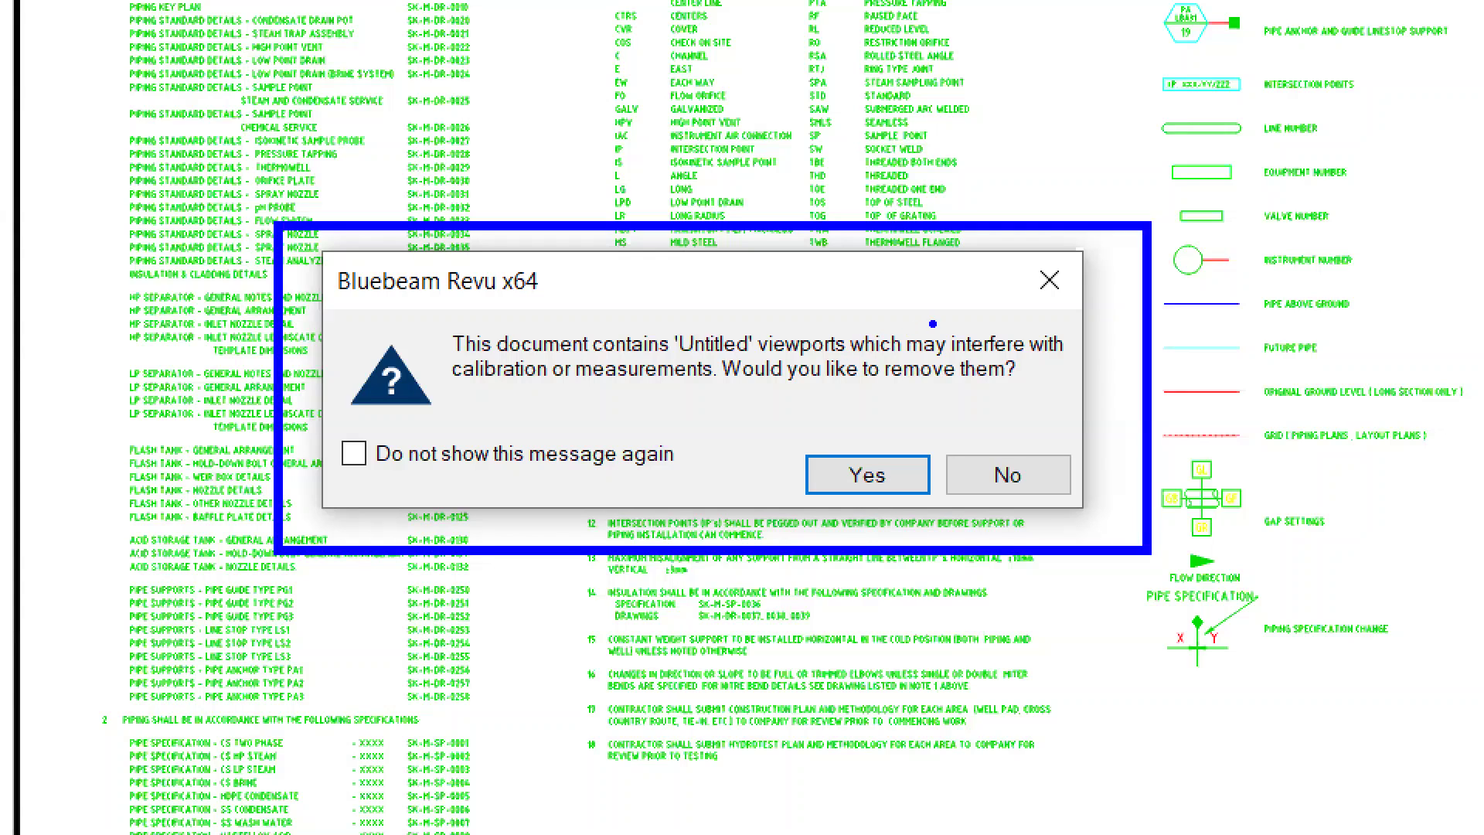
left_click_drag(932, 323, 891, 246)
left_click_drag(517, 383, 529, 410)
left_click_drag(653, 384, 657, 437)
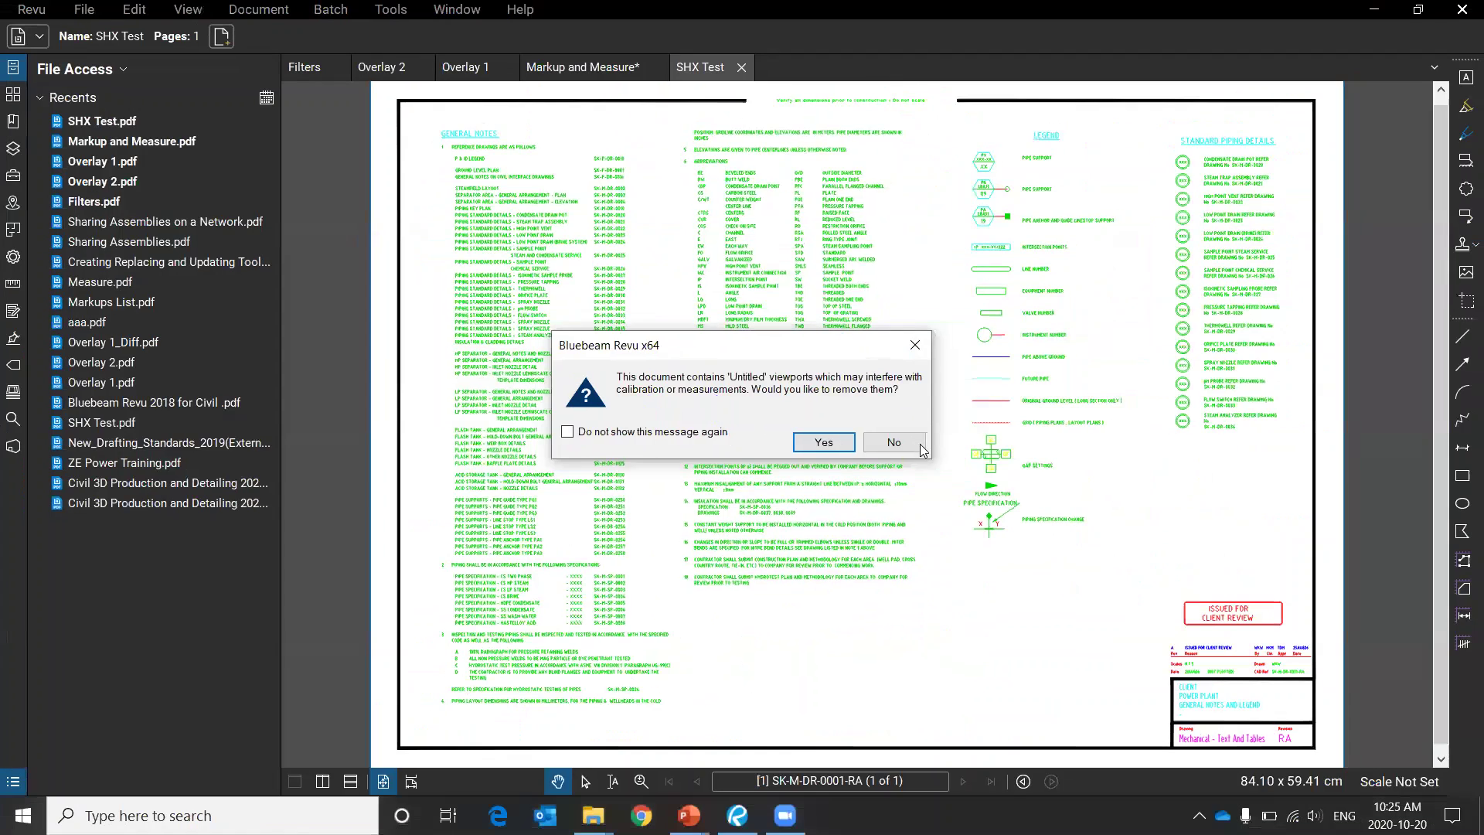
left_click(897, 440)
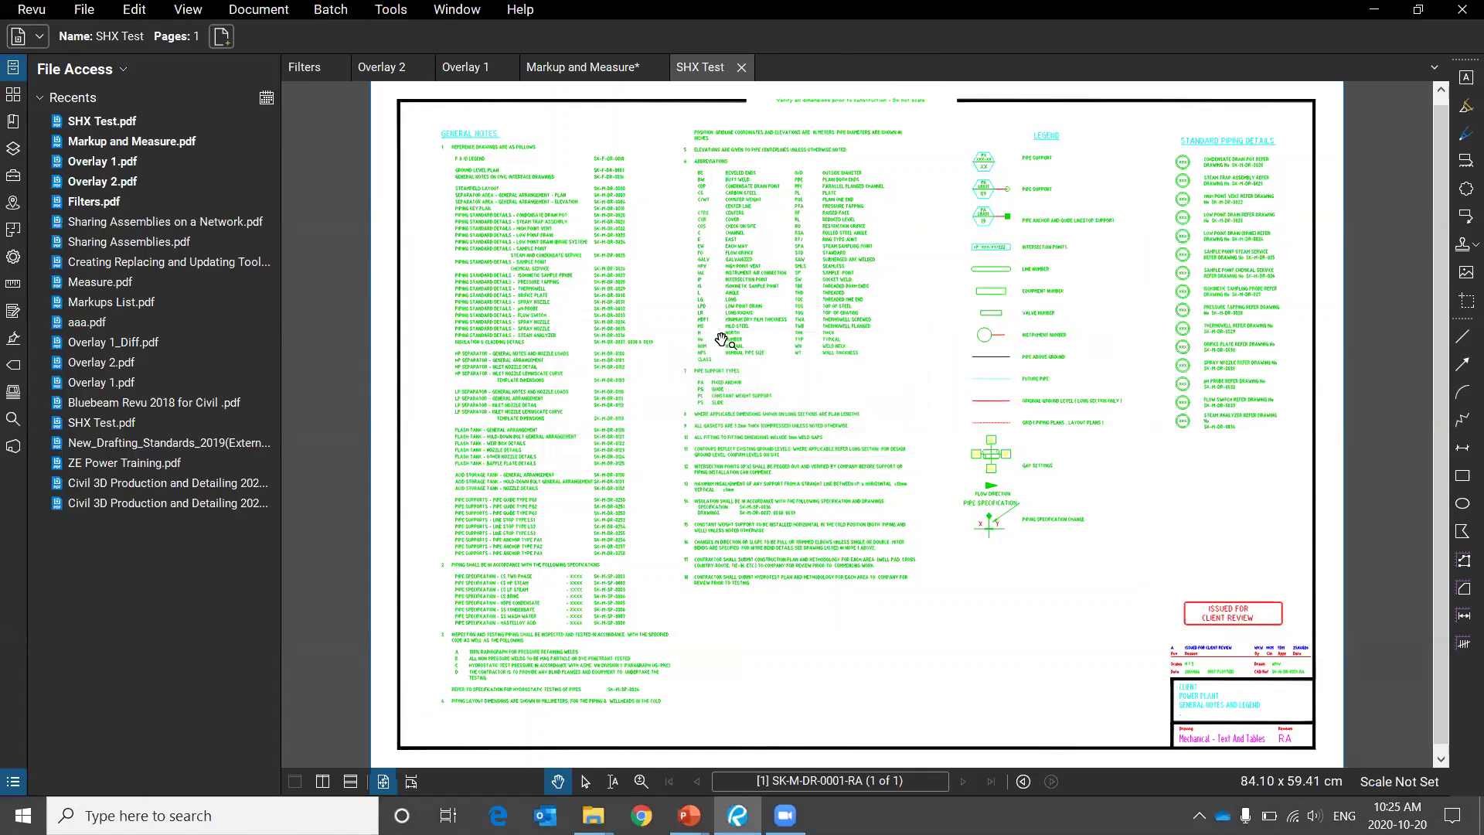
left_click(13, 283)
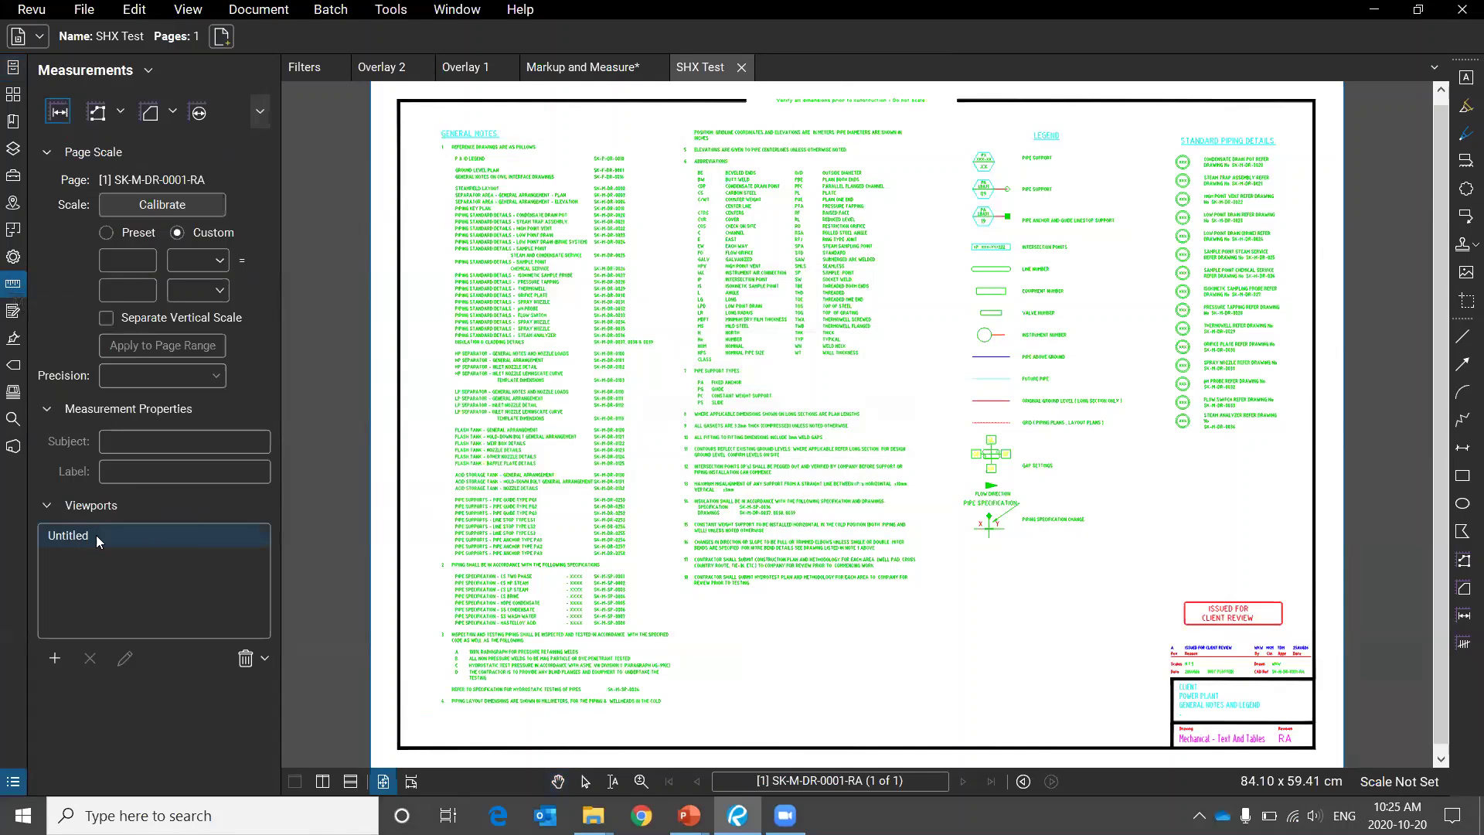
Select the Untitled viewport and highlight the general notes and pipe specification areas.
left_click(196, 536)
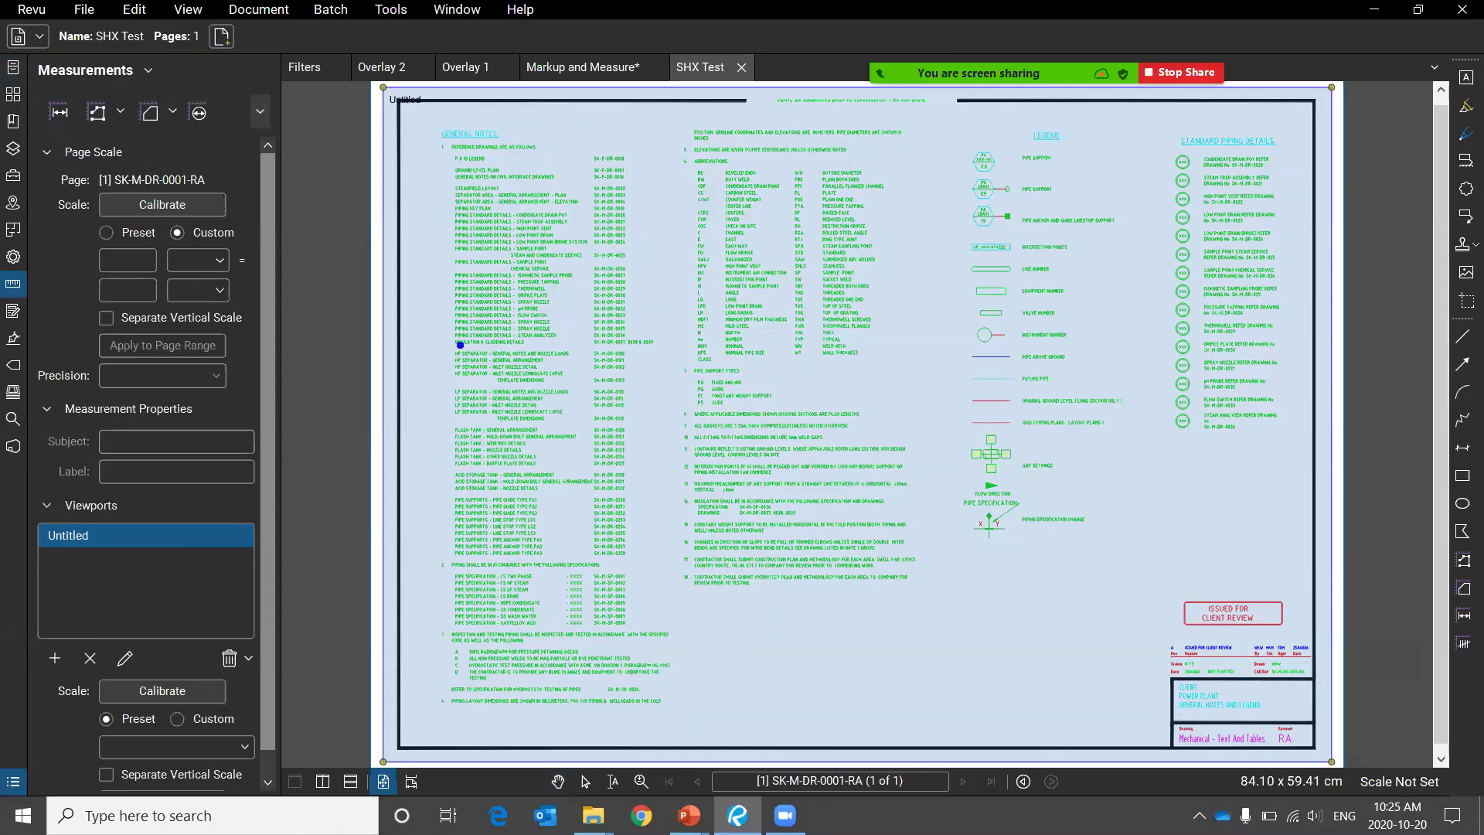
left_click_drag(473, 344, 792, 169)
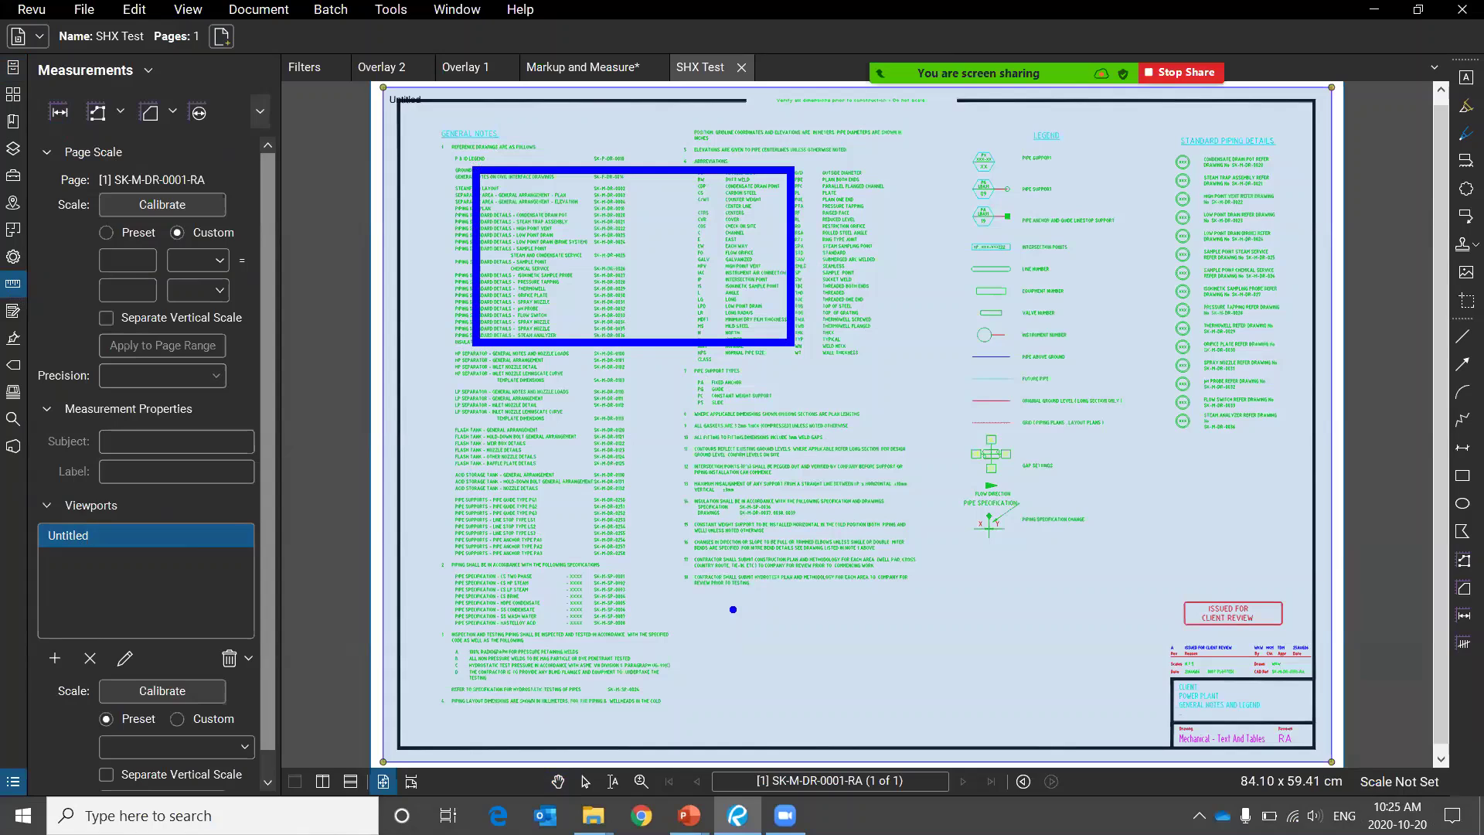
left_click_drag(788, 684, 1109, 450)
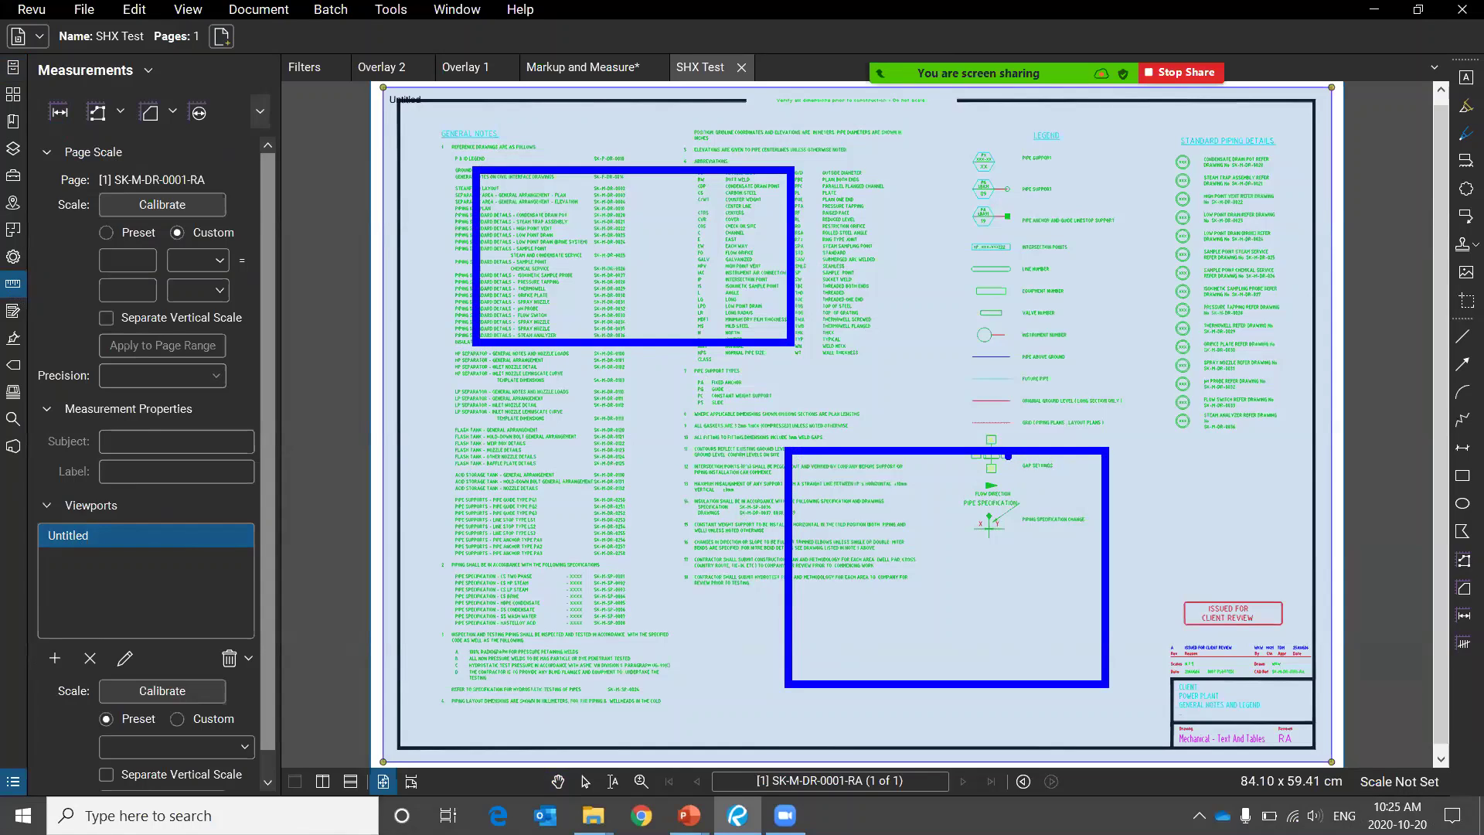
mouse_move(657, 186)
left_mouse_down()
mouse_move(776, 259)
mouse_move(710, 194)
left_mouse_up()
mouse_move(1015, 418)
left_mouse_down()
mouse_move(925, 700)
mouse_move(959, 445)
left_mouse_up()
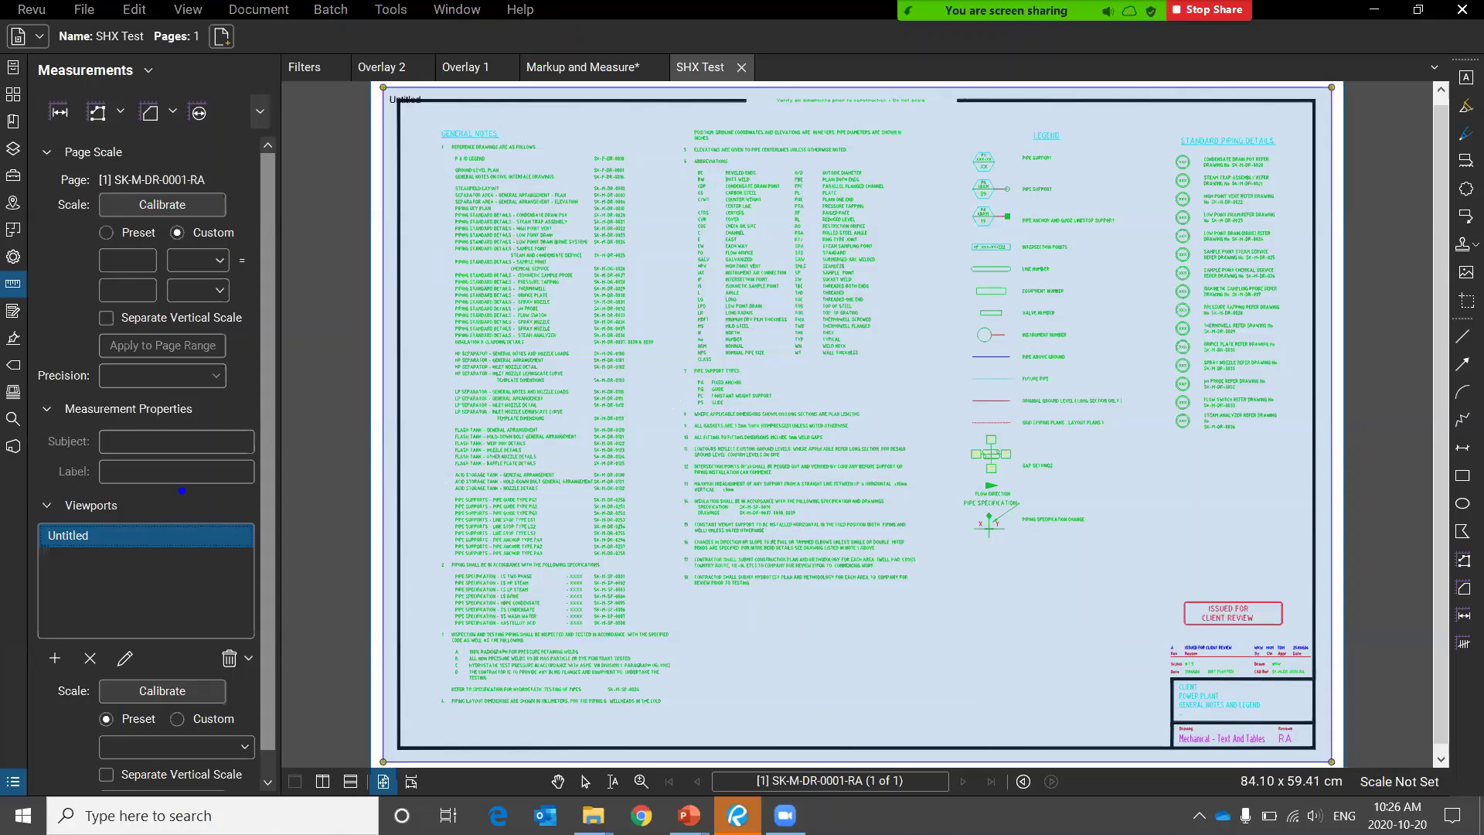
Delete the Untitled viewport from the list, then return to the slide show.
mouse_move(161, 473)
left_mouse_down()
mouse_move(9, 642)
mouse_move(136, 435)
left_mouse_up()
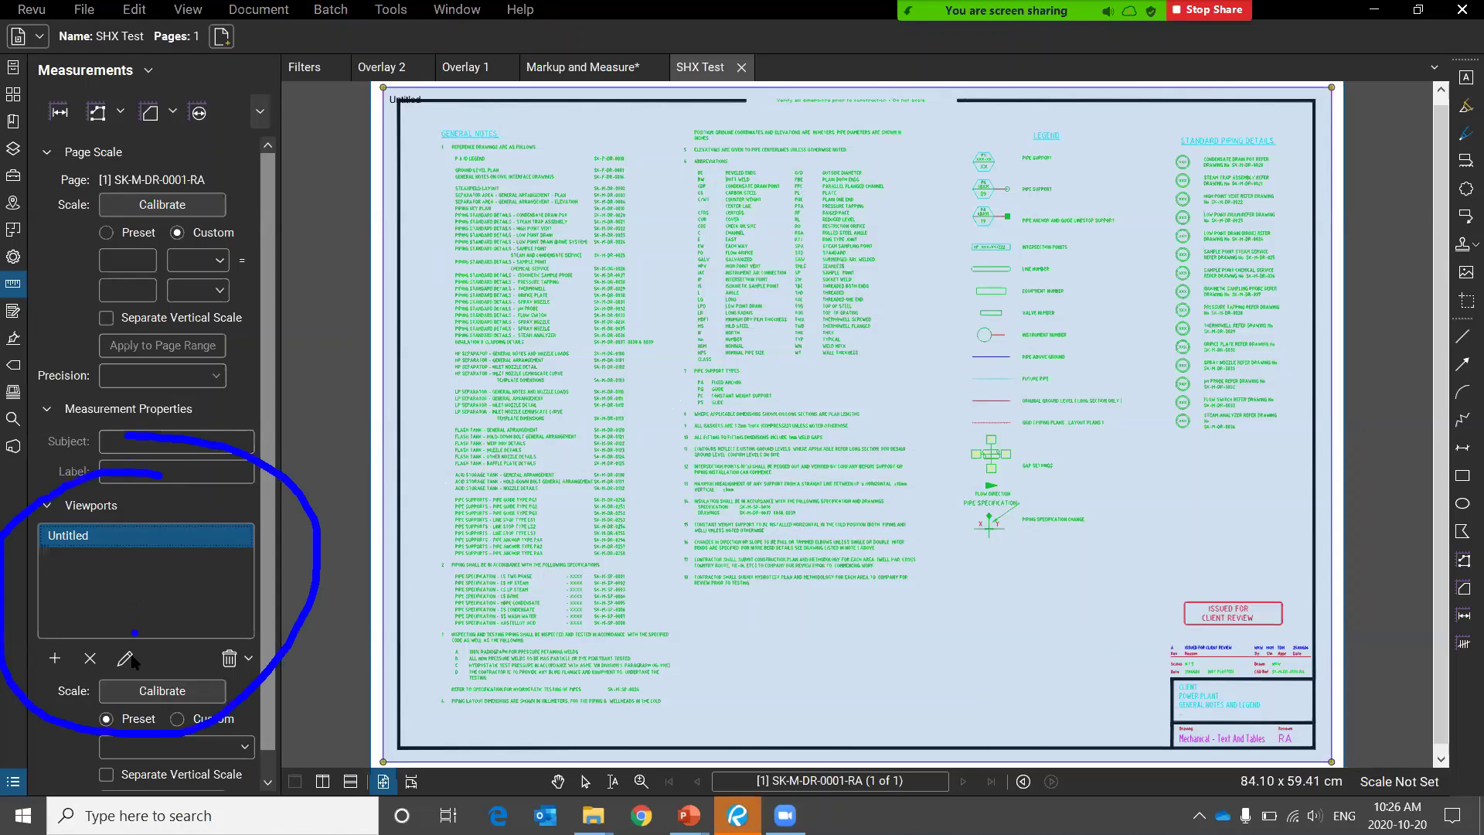
left_click(90, 658)
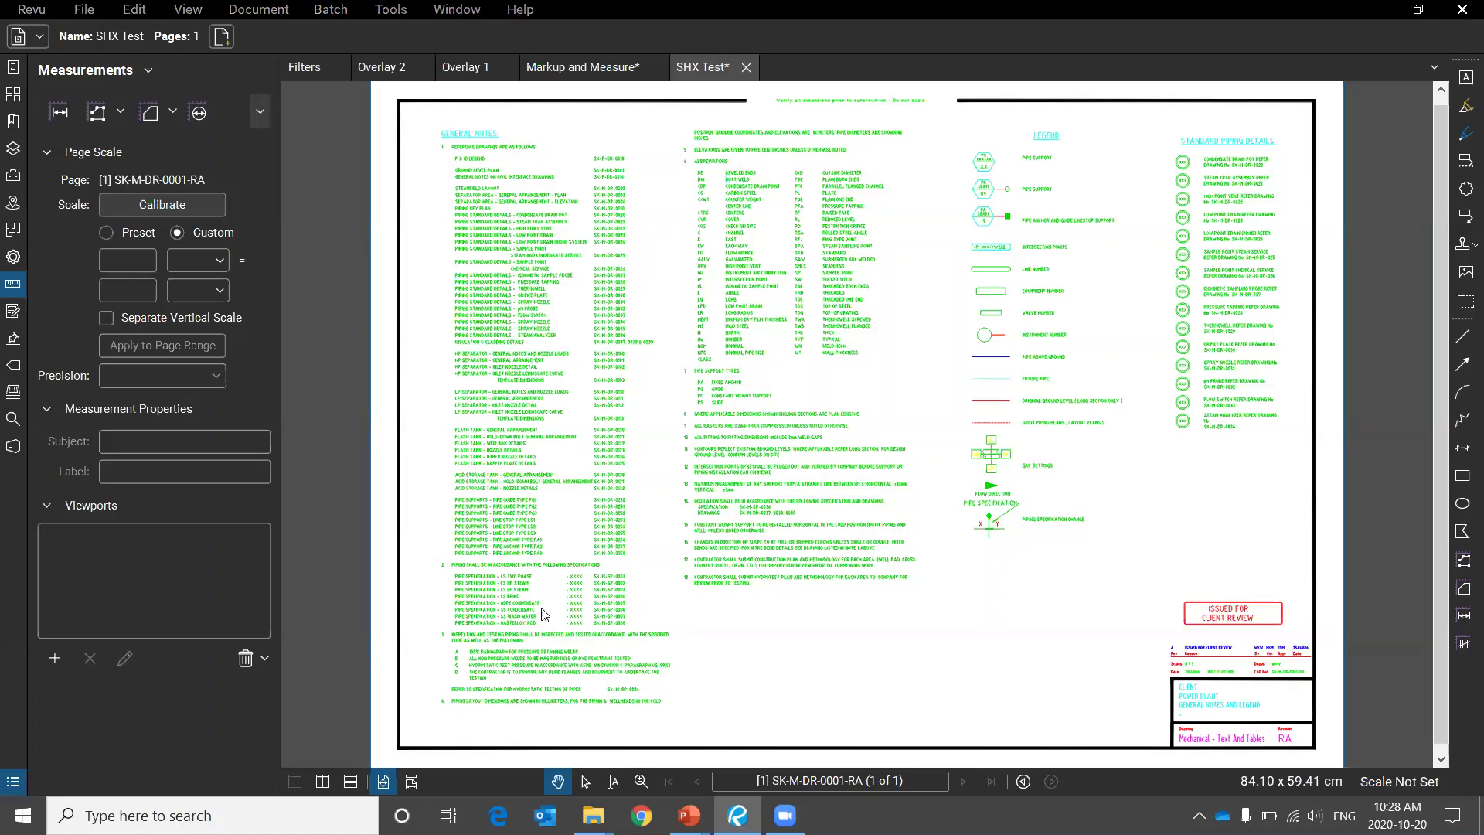
key("alt+Tab")
key("alt+Tab")
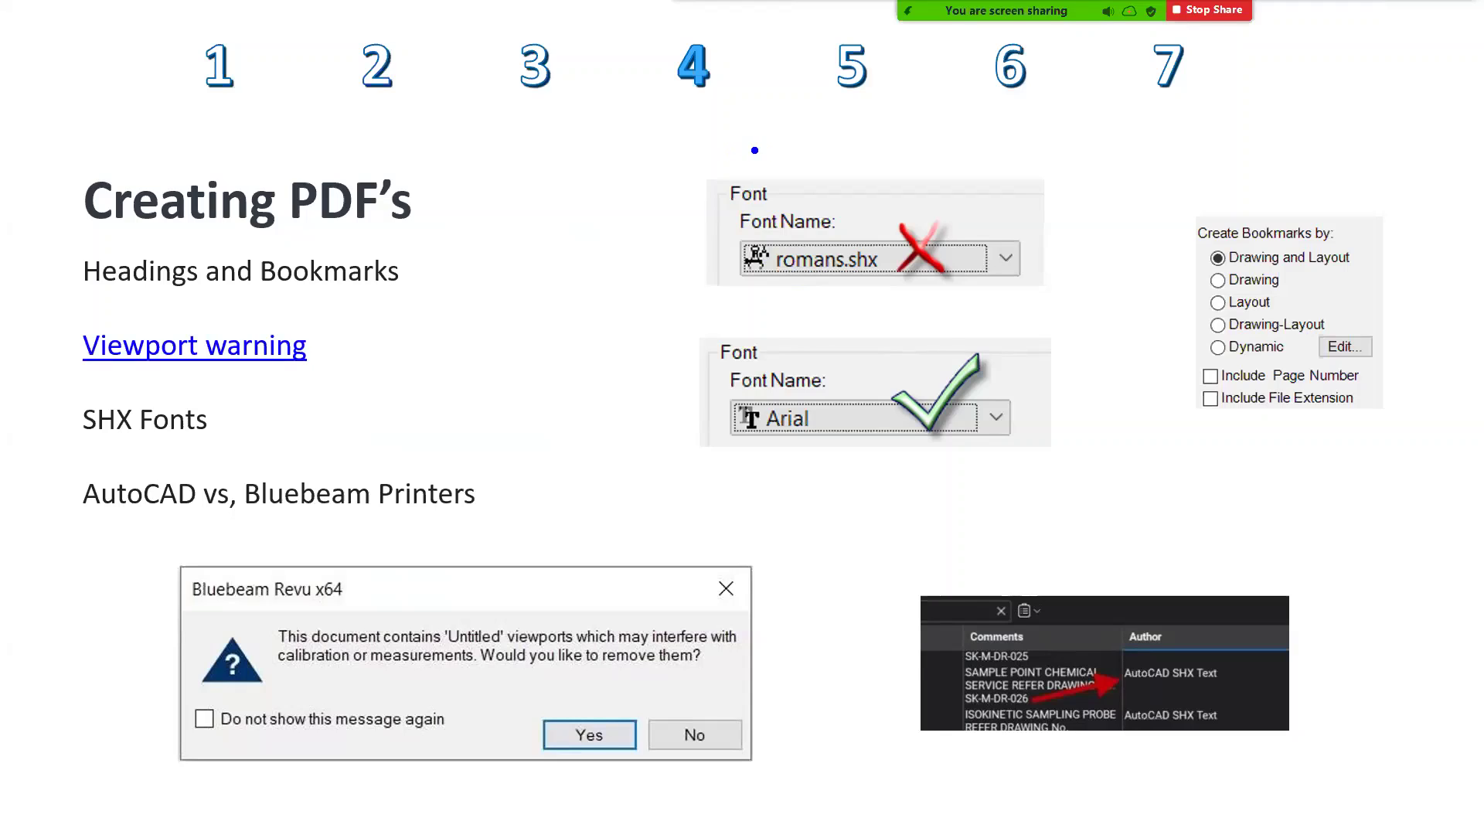
Annotate the romans.shx and Arial font examples, then switch back to the SHX Test drawing.
mouse_move(855, 223)
left_mouse_down()
mouse_move(833, 280)
mouse_move(862, 220)
mouse_move(843, 215)
left_mouse_up()
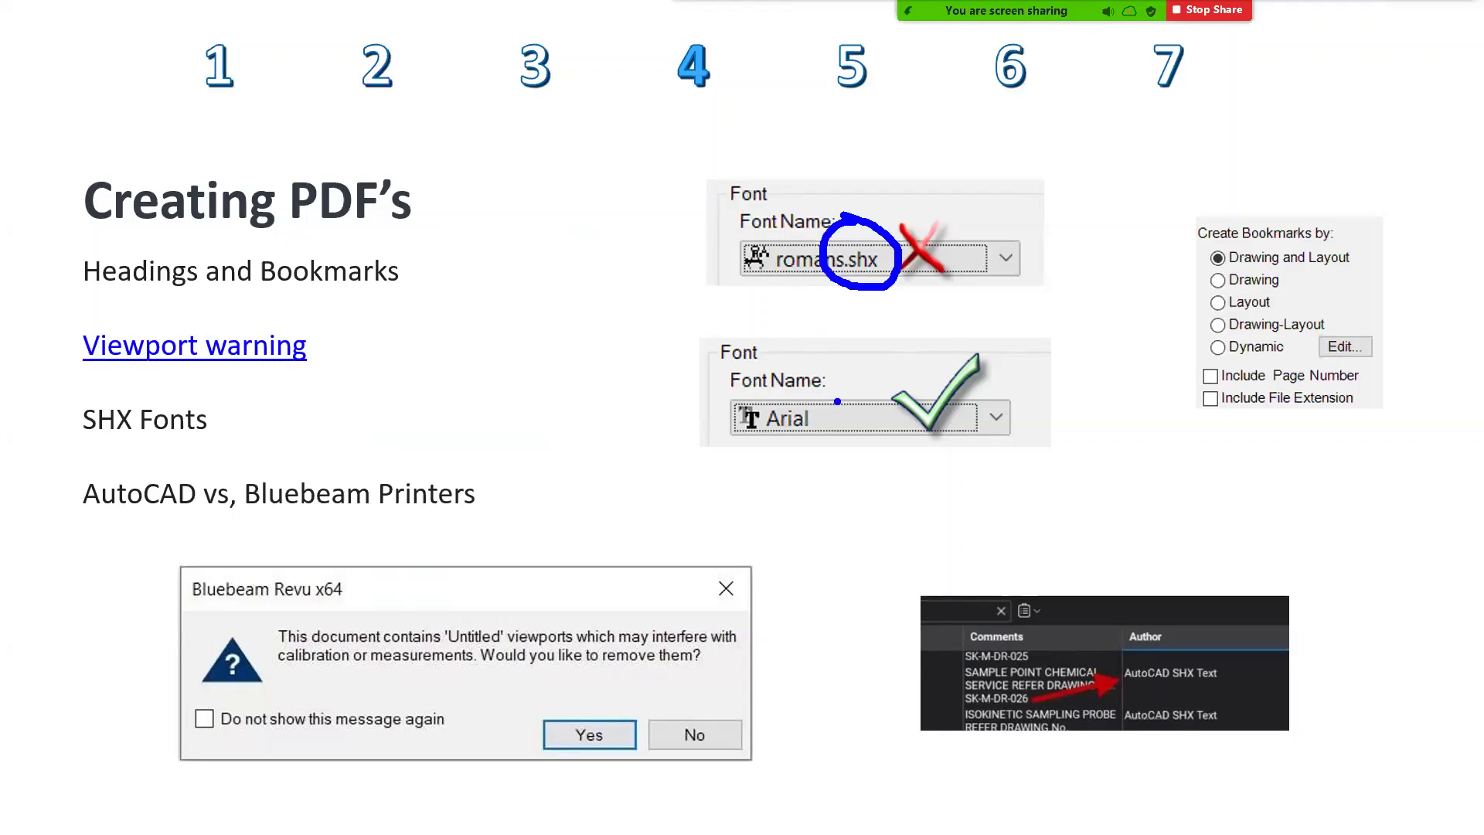
mouse_move(734, 379)
left_mouse_down()
mouse_move(715, 431)
mouse_move(665, 369)
left_mouse_up()
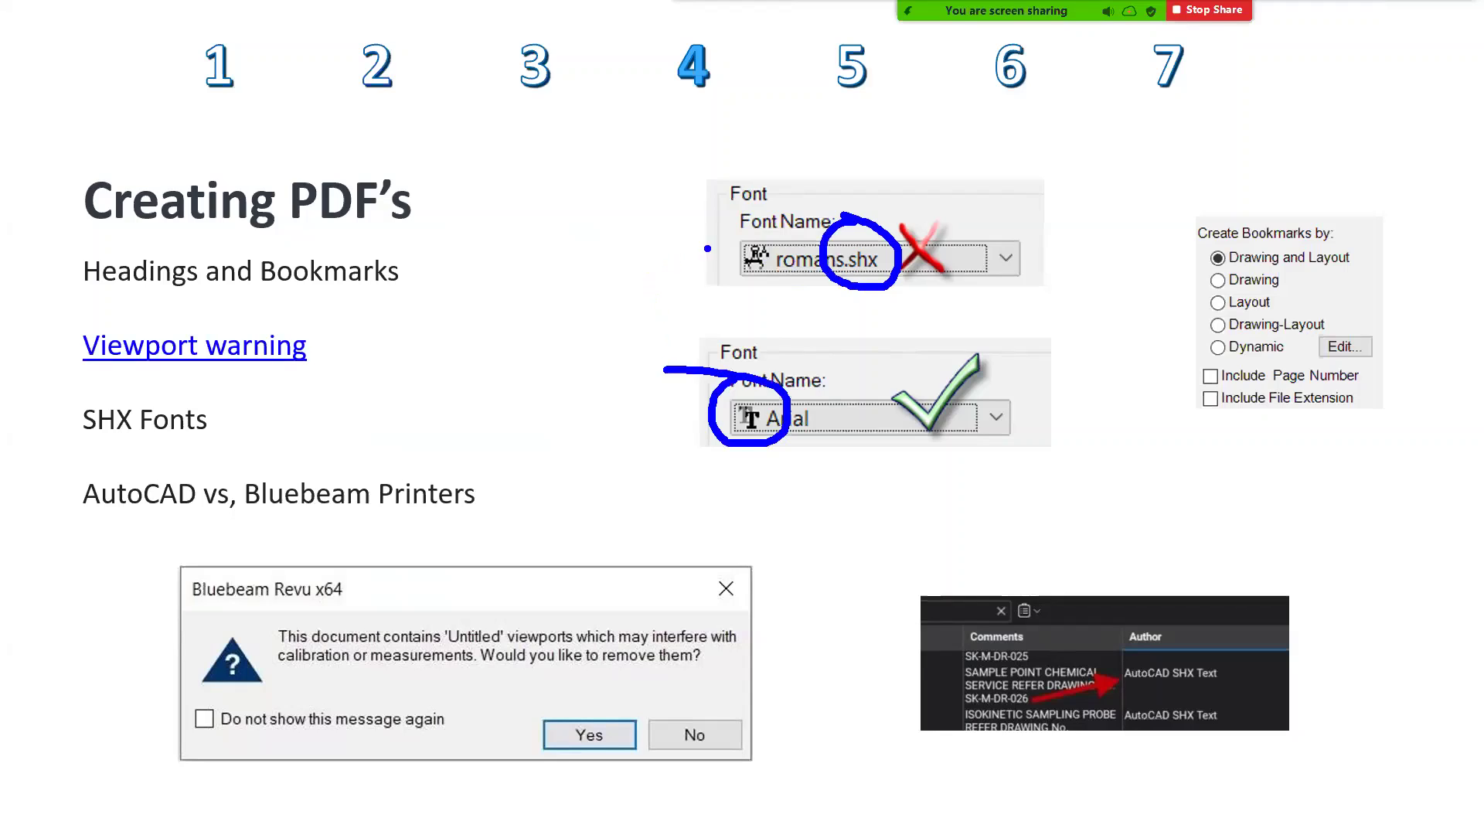
mouse_move(810, 148)
left_mouse_down()
mouse_move(700, 288)
mouse_move(893, 147)
mouse_move(841, 130)
left_mouse_up()
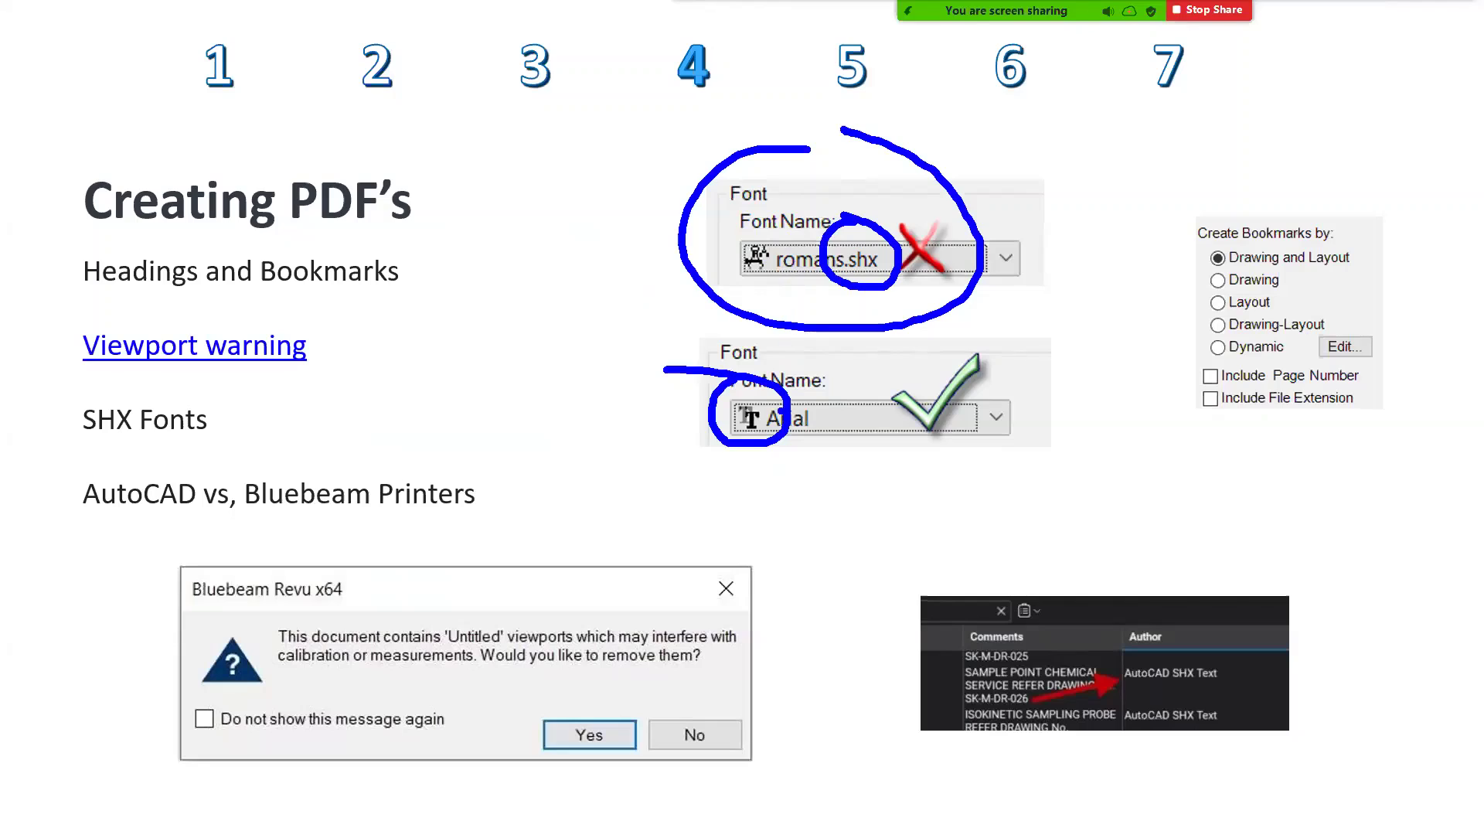
left_click_drag(698, 428, 568, 473)
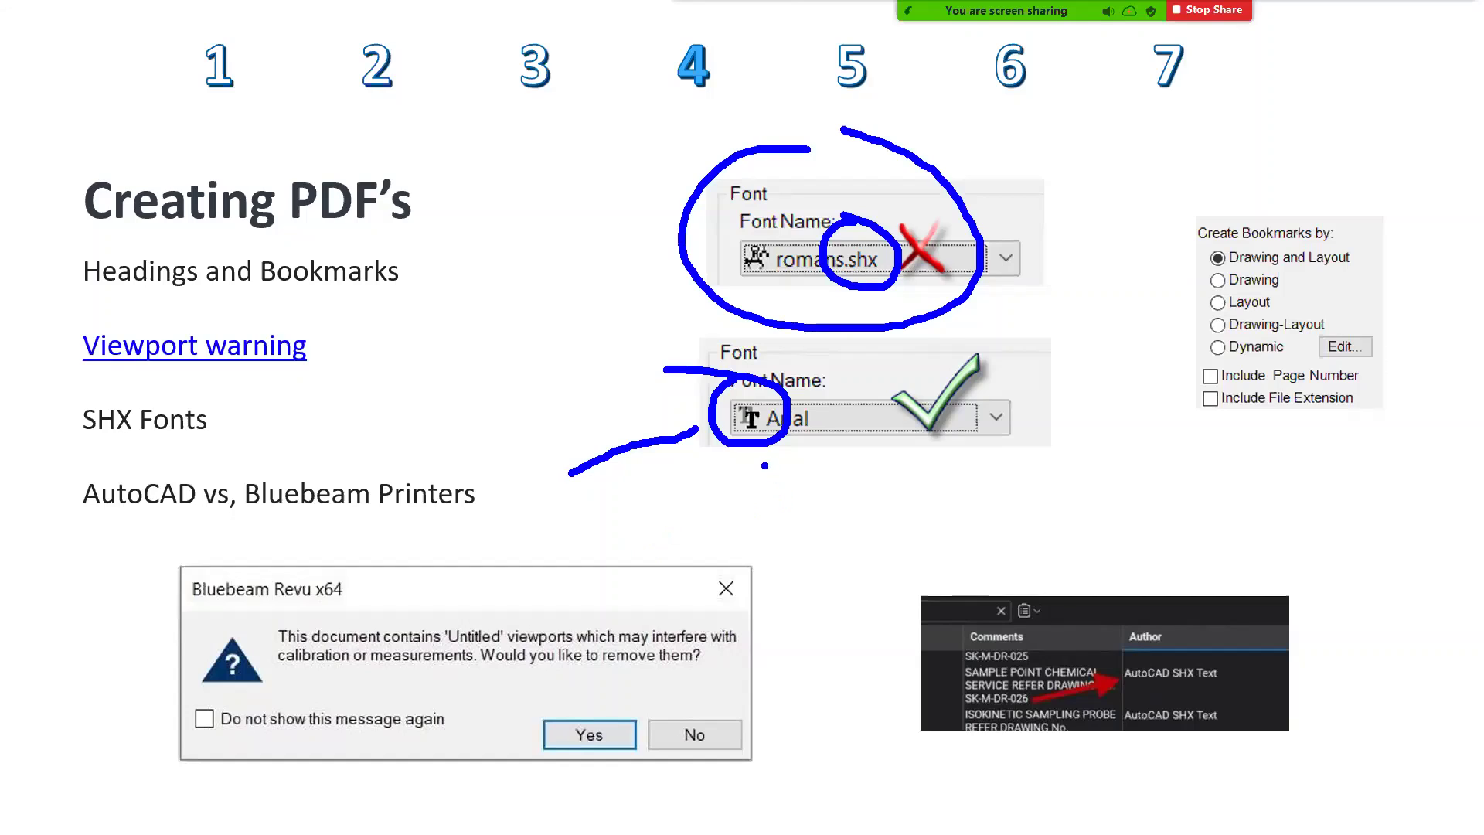
left_click_drag(762, 458, 810, 529)
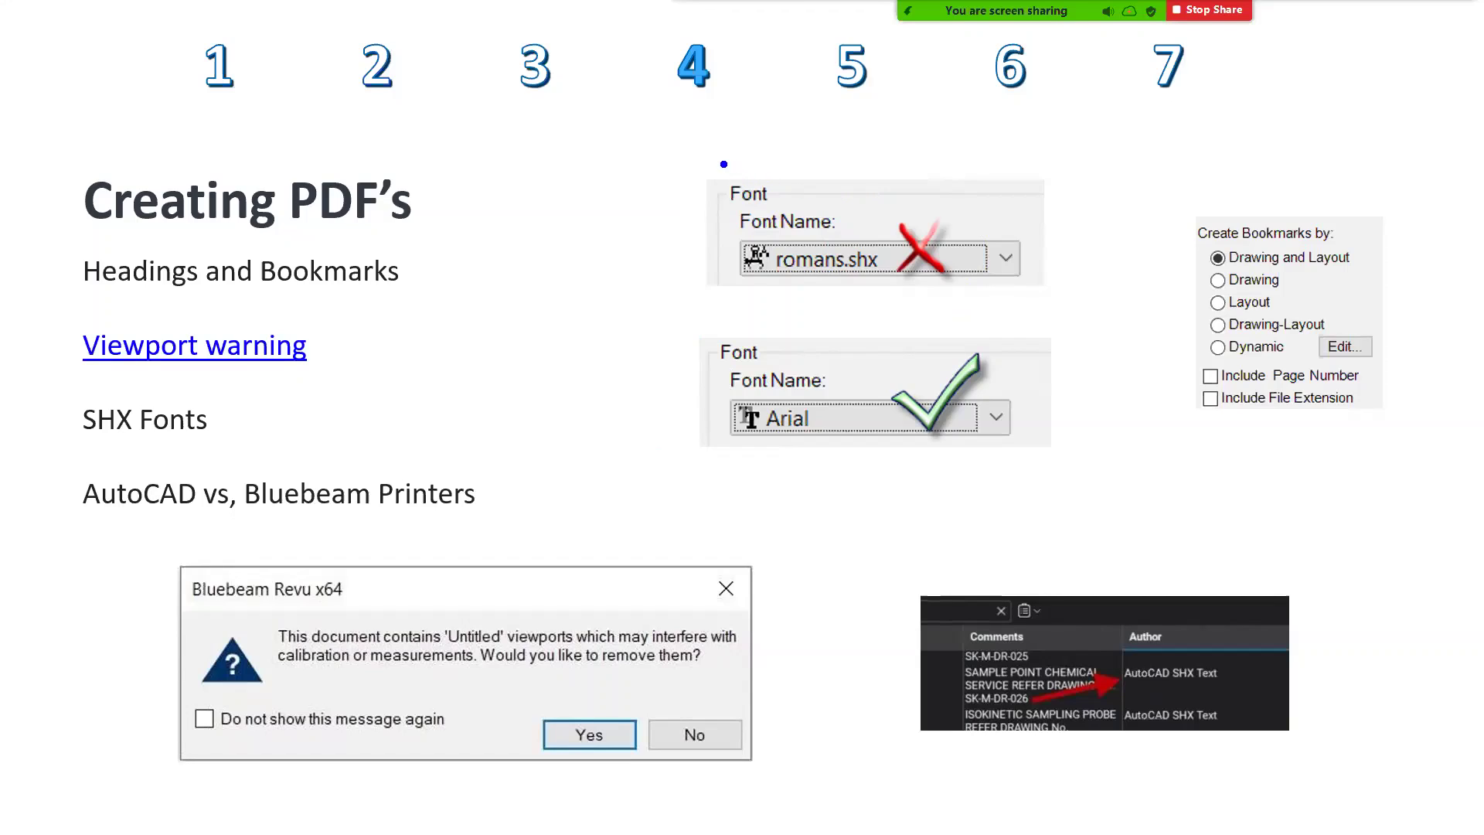
left_click_drag(719, 157, 992, 305)
left_click_drag(753, 296, 1105, 118)
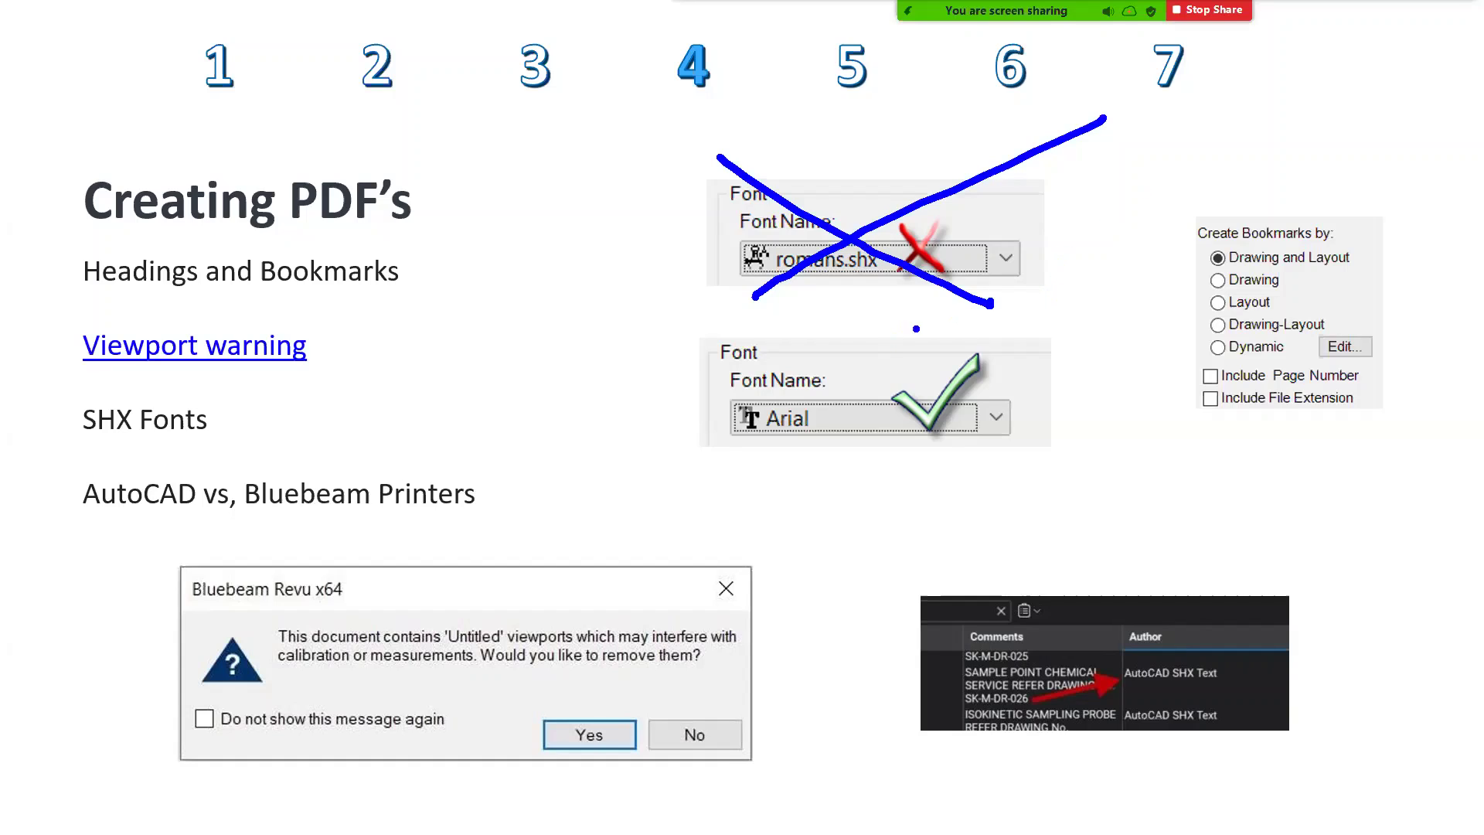
mouse_move(895, 313)
left_mouse_down()
mouse_move(1011, 436)
mouse_move(842, 323)
left_mouse_up()
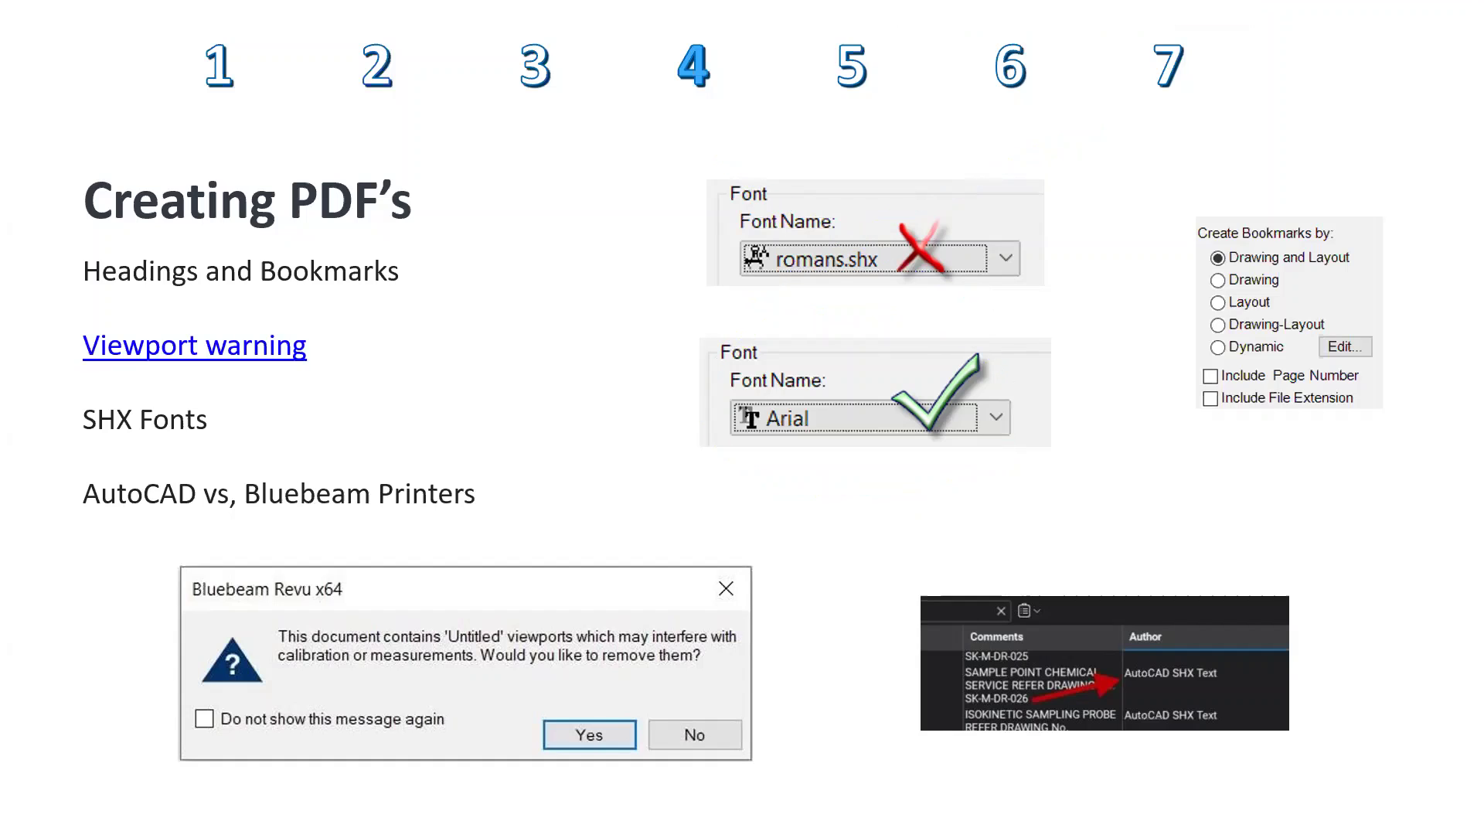
key("alt+Tab")
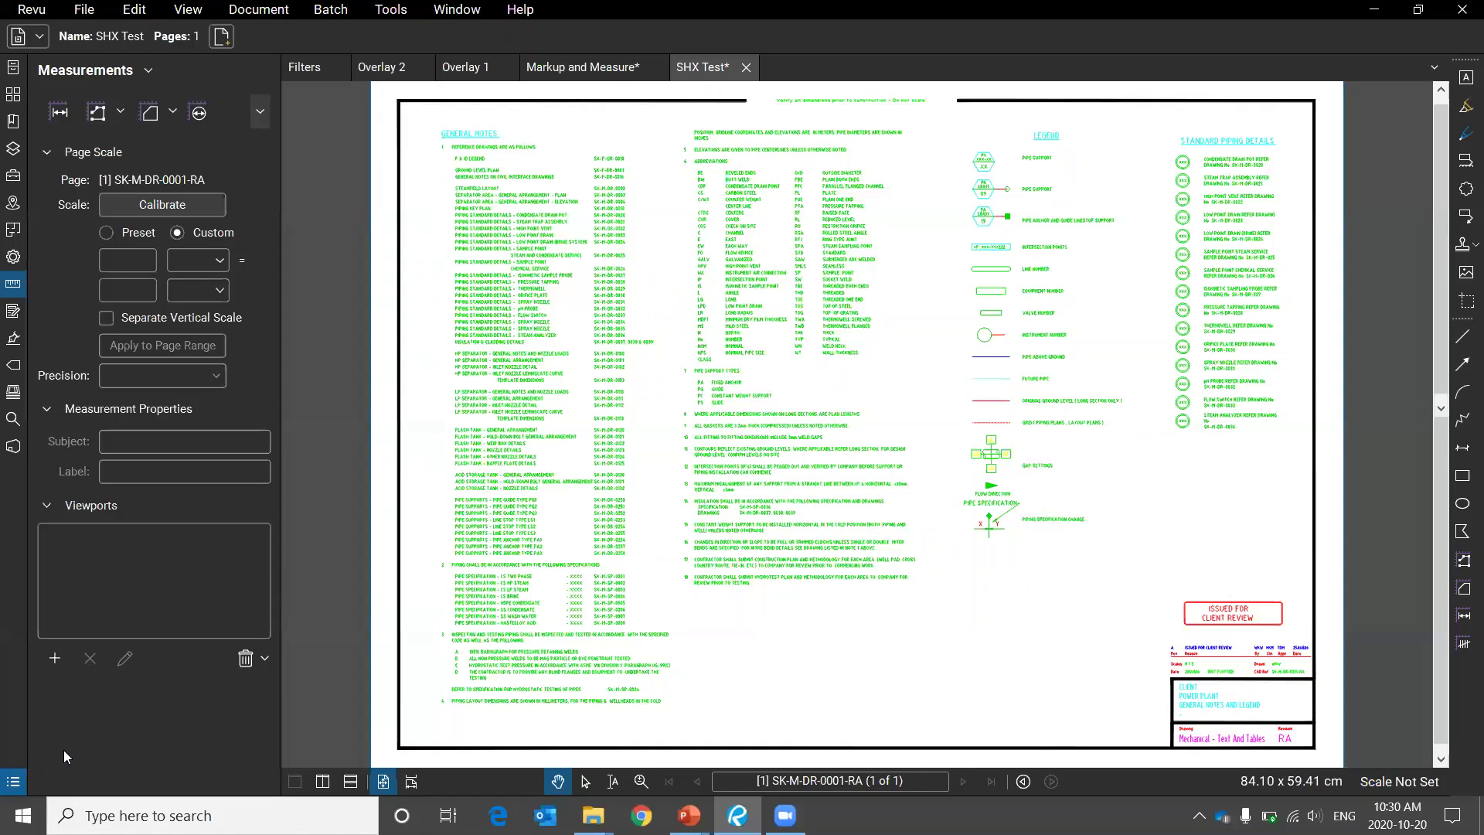
Open the Markups List and highlight its entries authored as AutoCAD SHX Text.
left_click(12, 782)
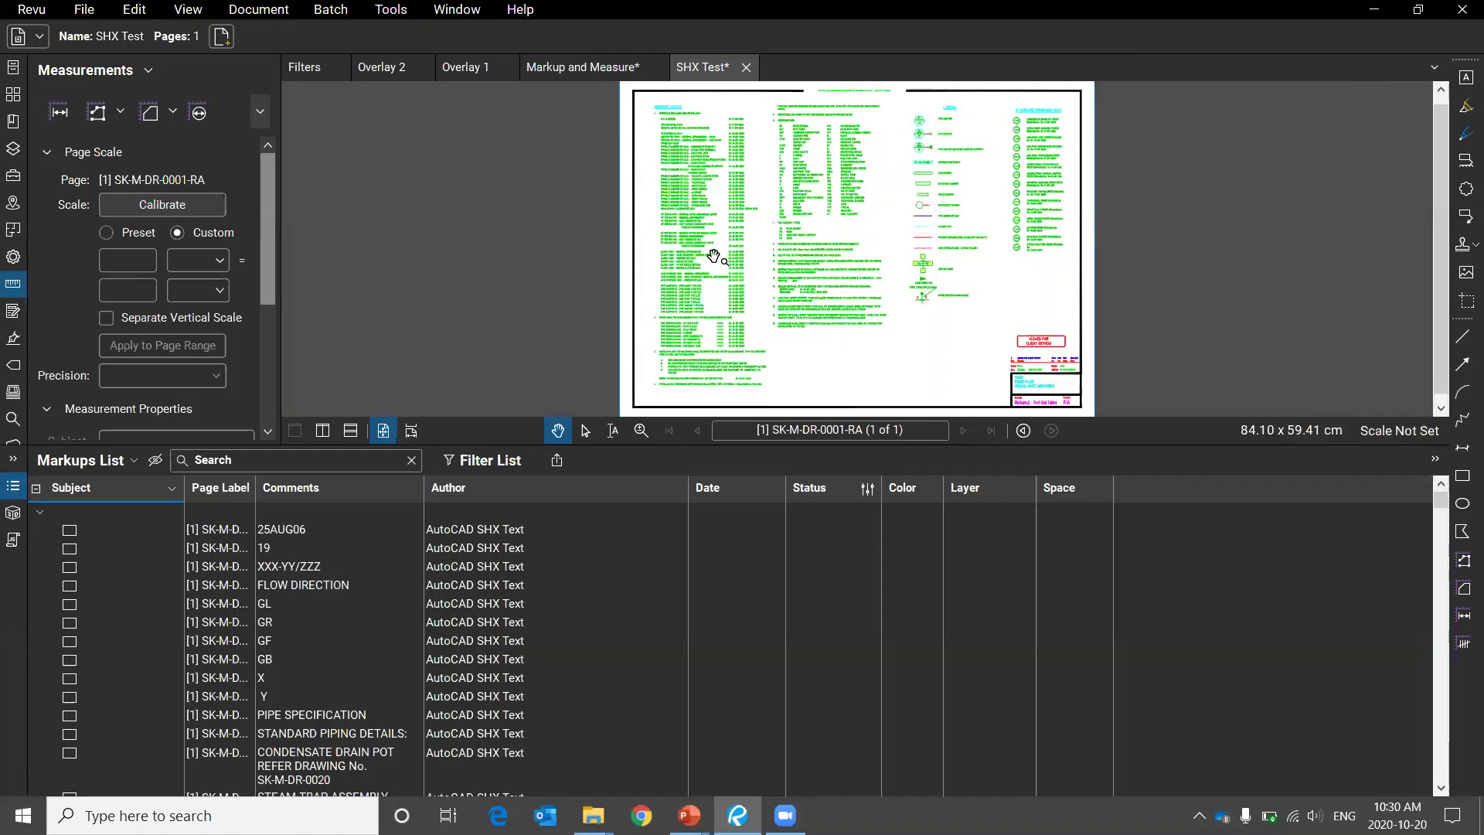
scroll(714, 256, "up", 6)
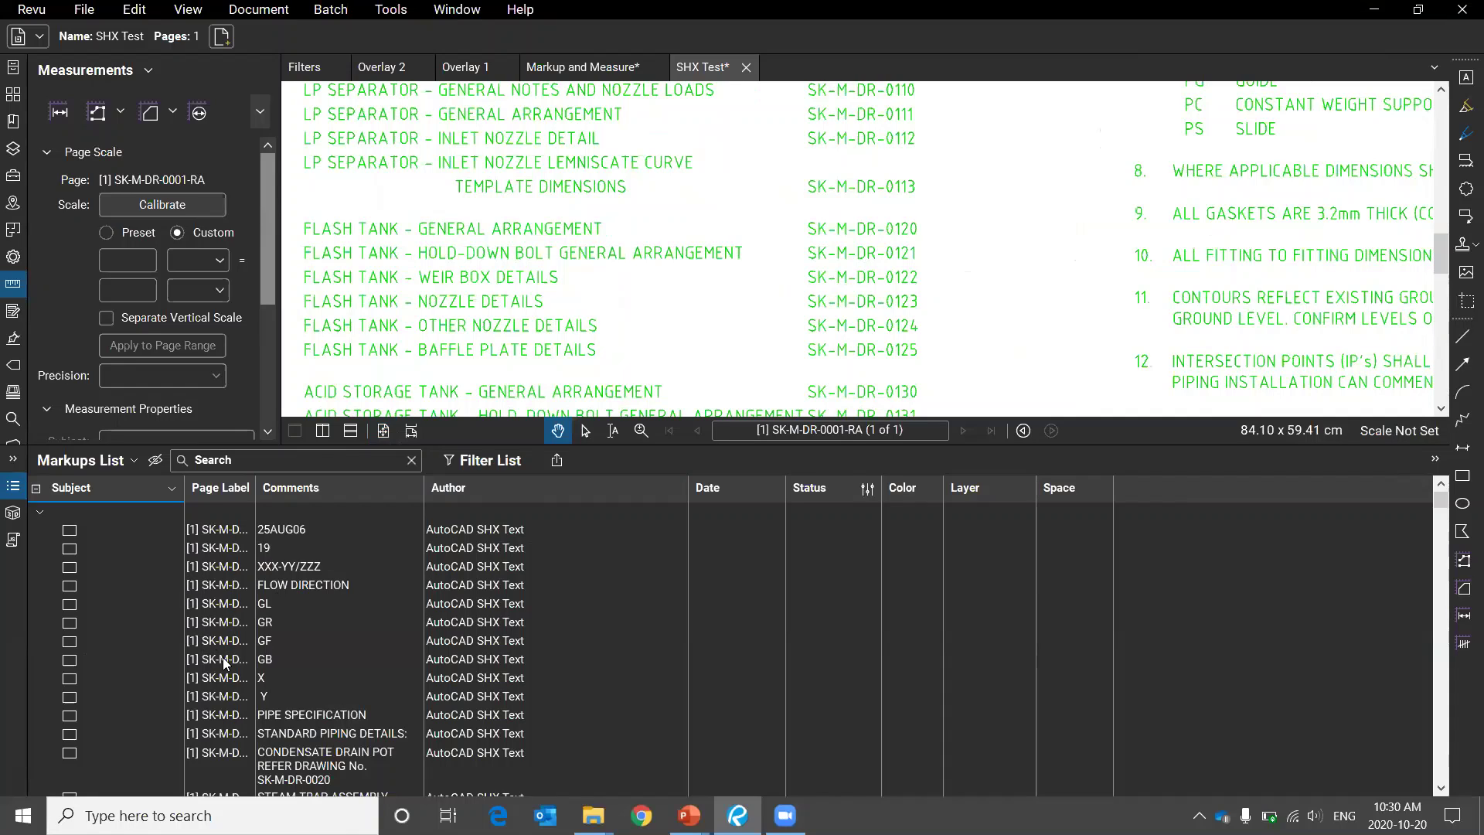
mouse_move(441, 499)
left_mouse_down()
mouse_move(681, 696)
mouse_move(463, 494)
left_mouse_up()
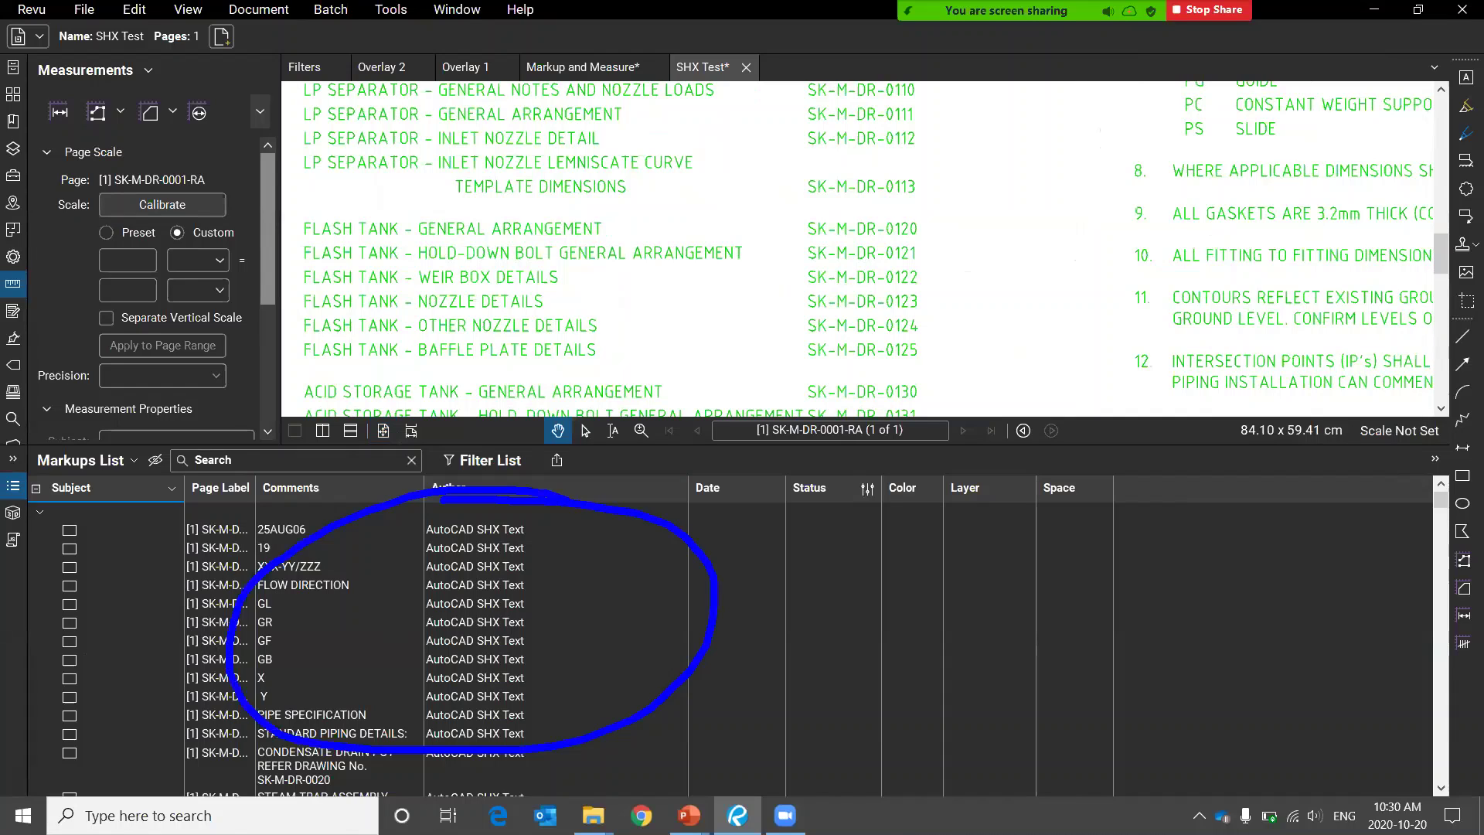
left_click(463, 622)
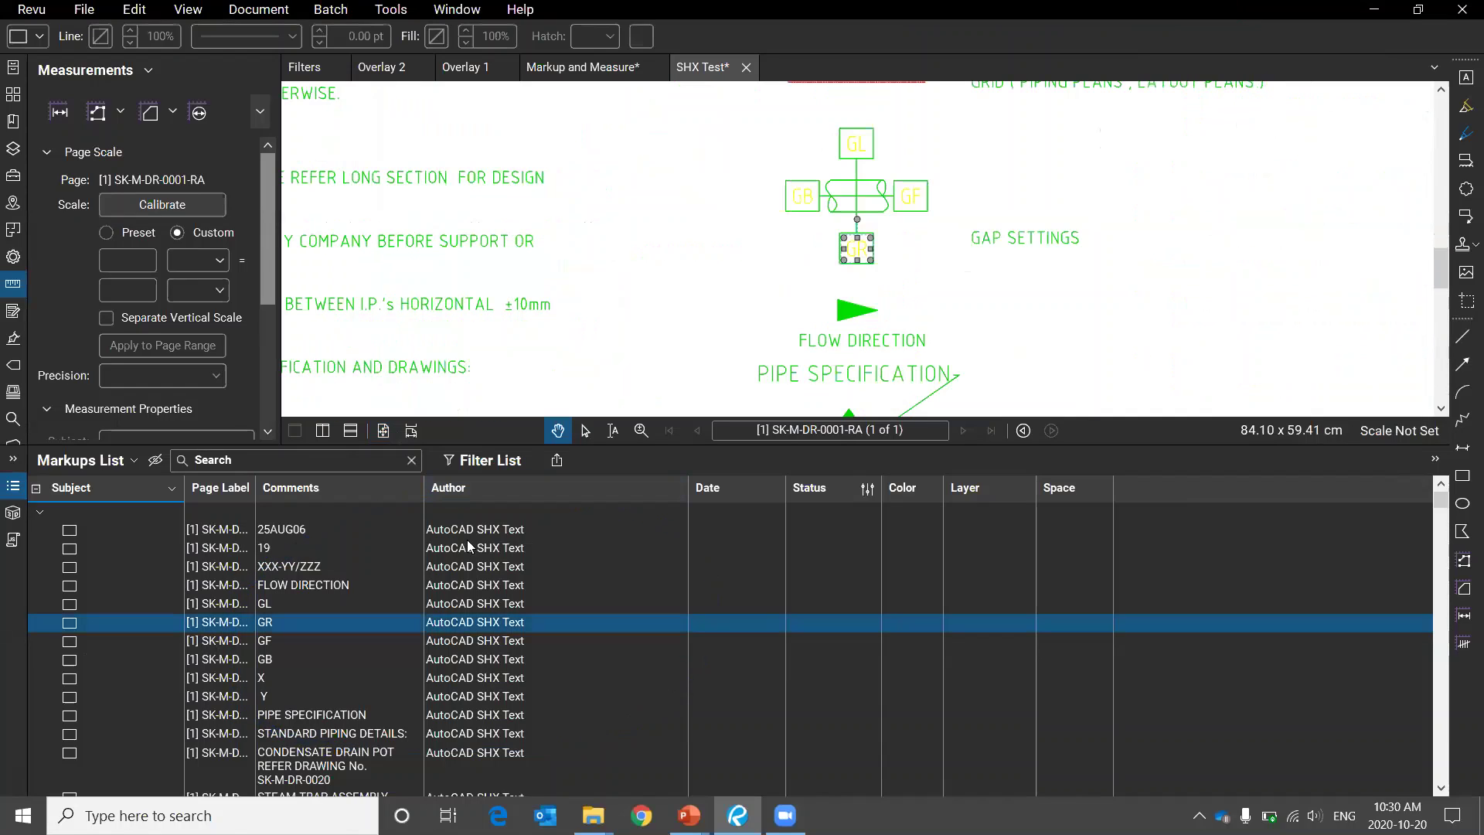
mouse_move(518, 504)
left_mouse_down()
mouse_move(652, 559)
mouse_move(558, 499)
left_mouse_up()
left_click(723, 354)
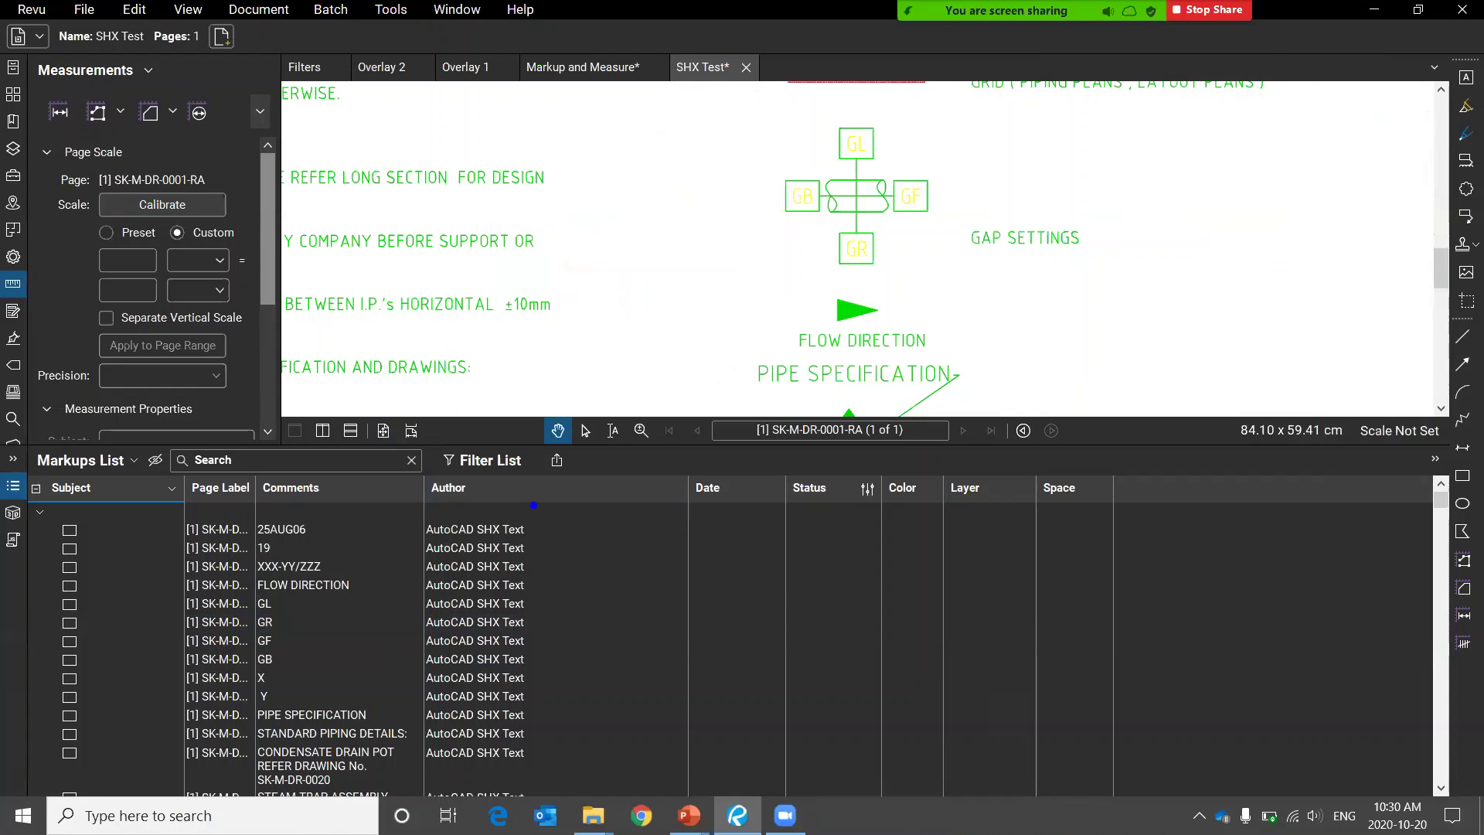
mouse_move(495, 488)
left_mouse_down()
mouse_move(456, 710)
mouse_move(455, 464)
left_mouse_up()
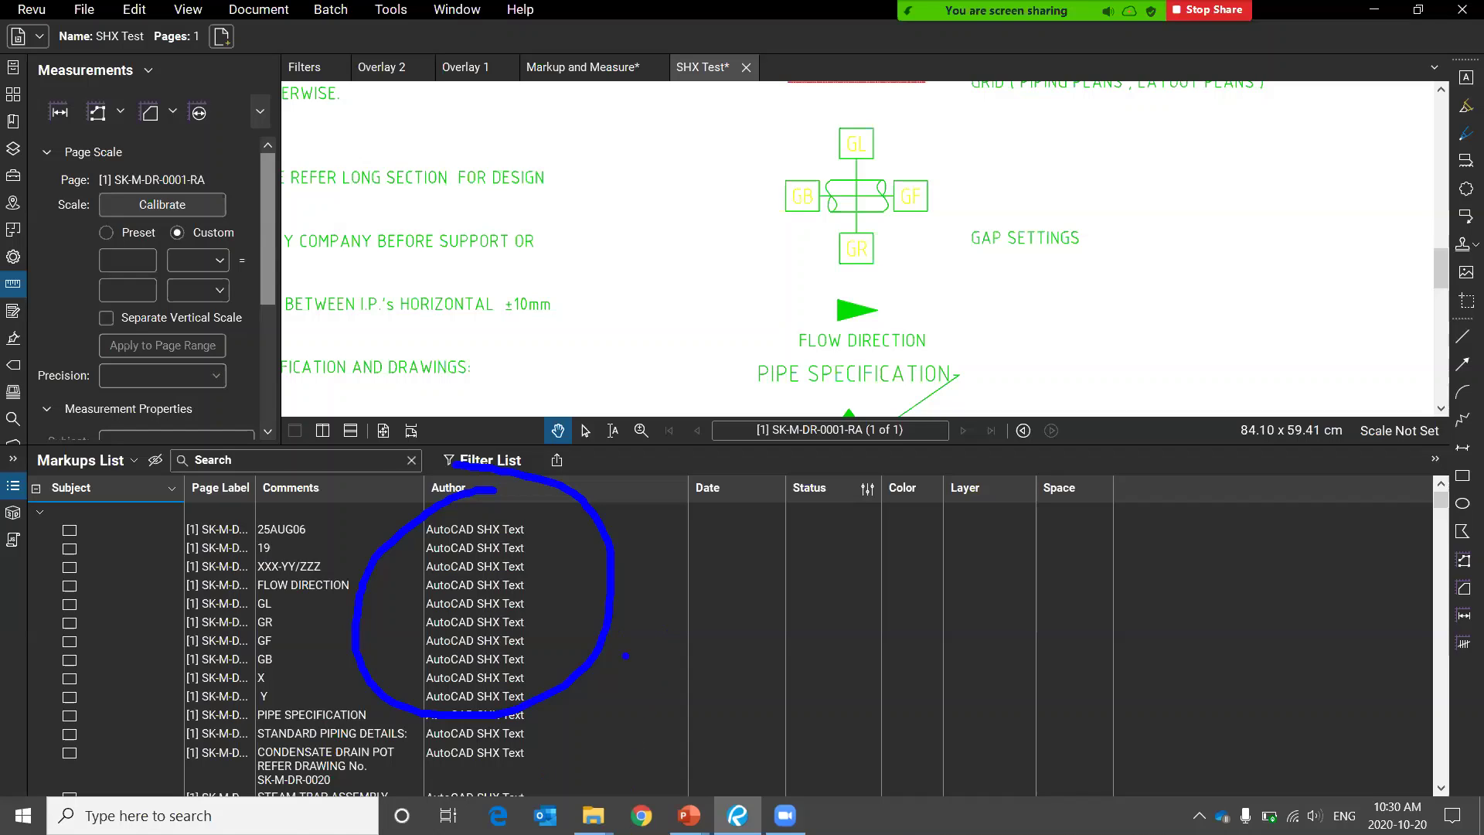
left_click_drag(646, 675, 947, 597)
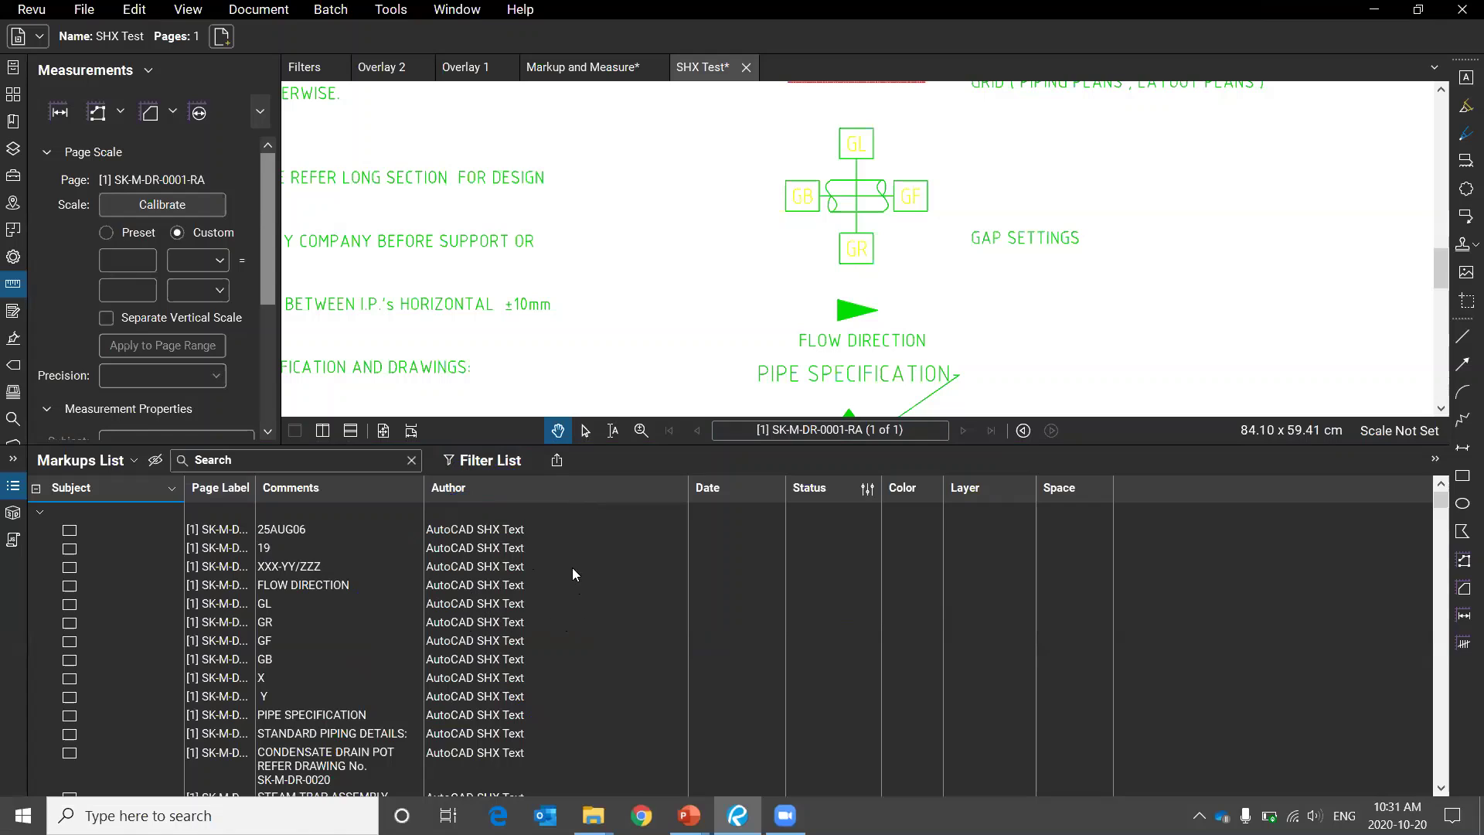
Select the FLOW DIRECTION and GB markups from the list to locate them.
left_click(459, 587)
left_click(467, 662)
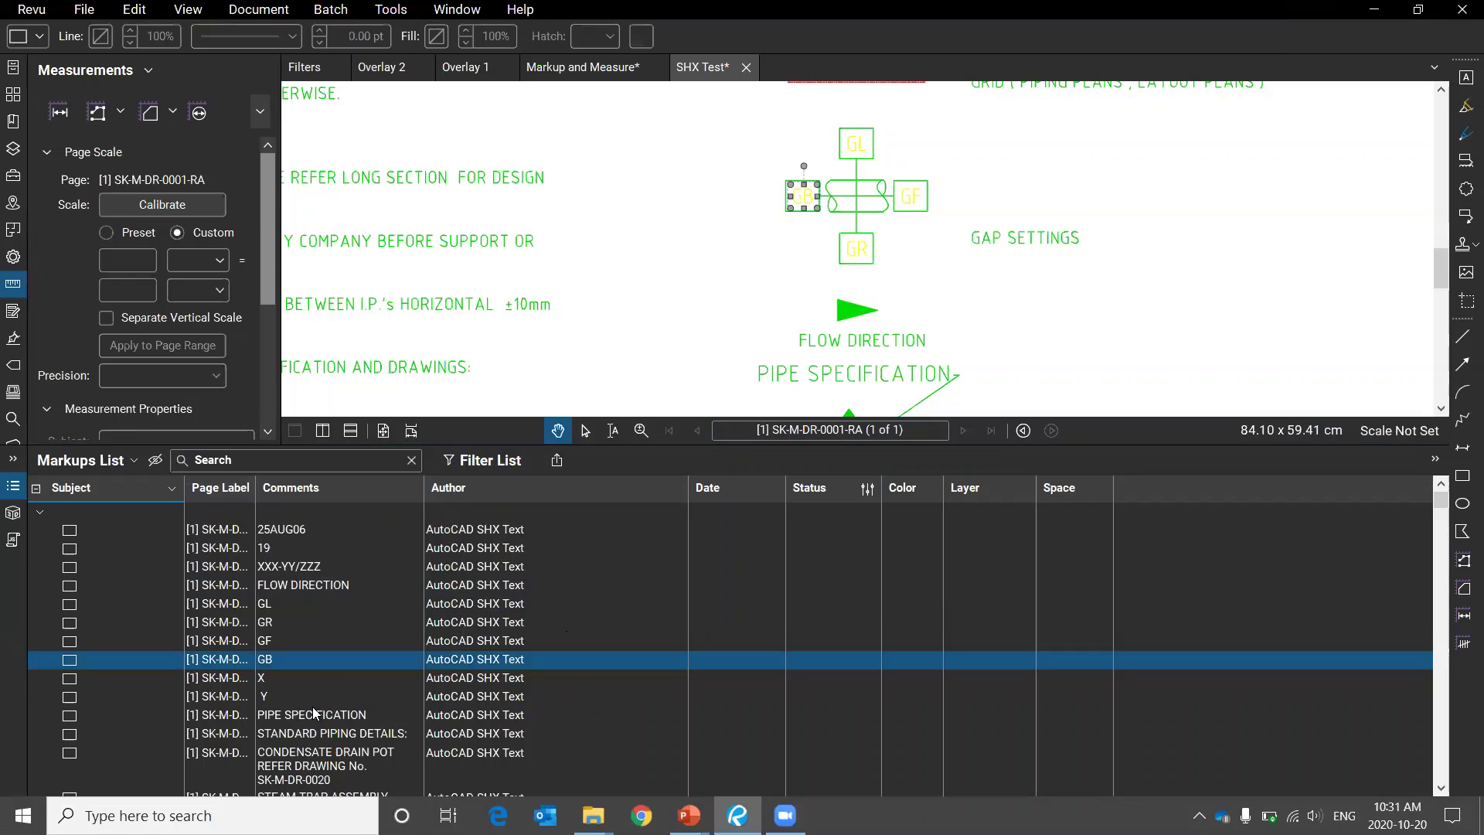
key("Down")
key("Down")
key("Down")
left_click(305, 590)
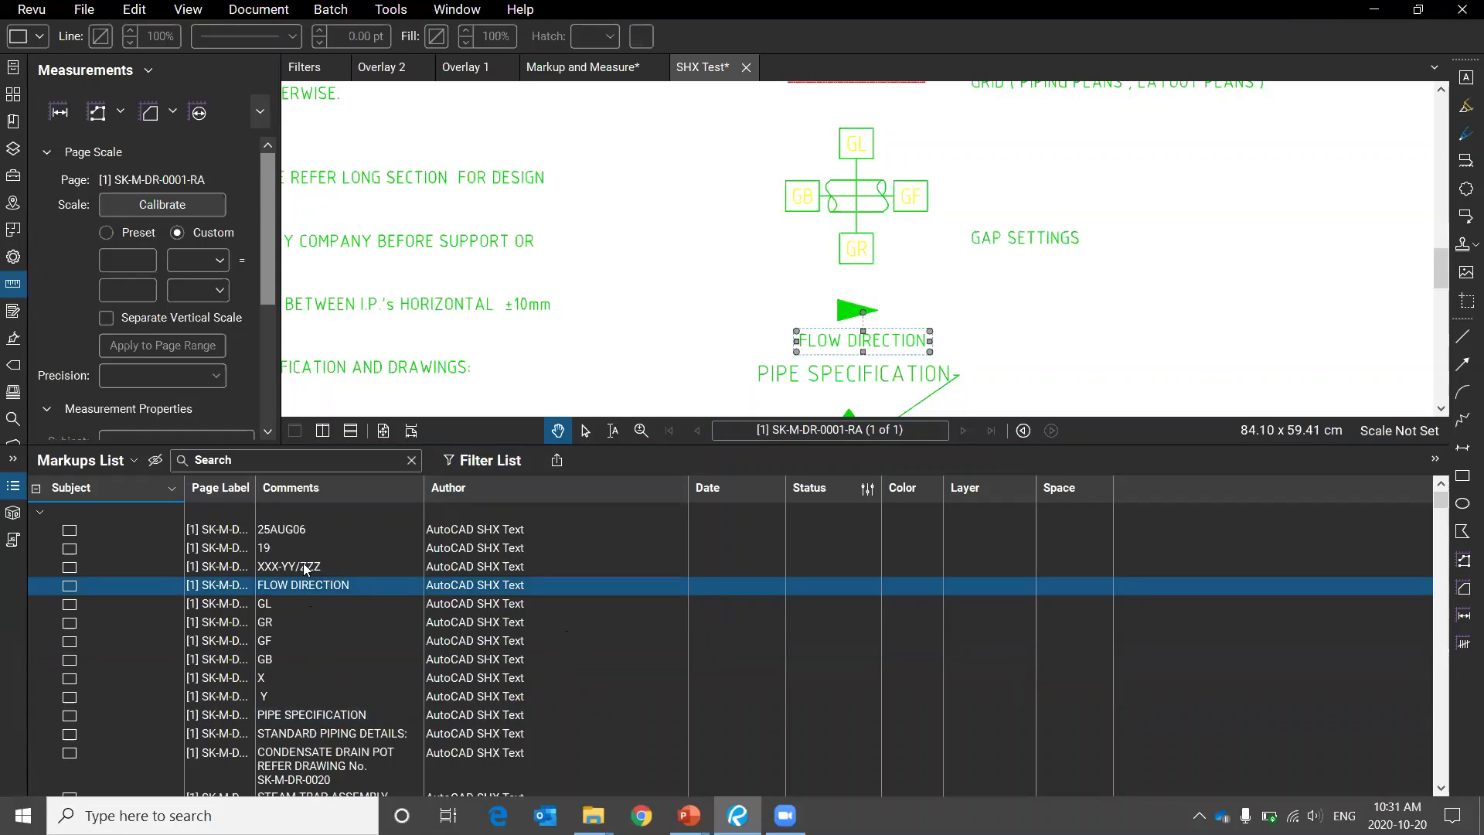
left_click(324, 660)
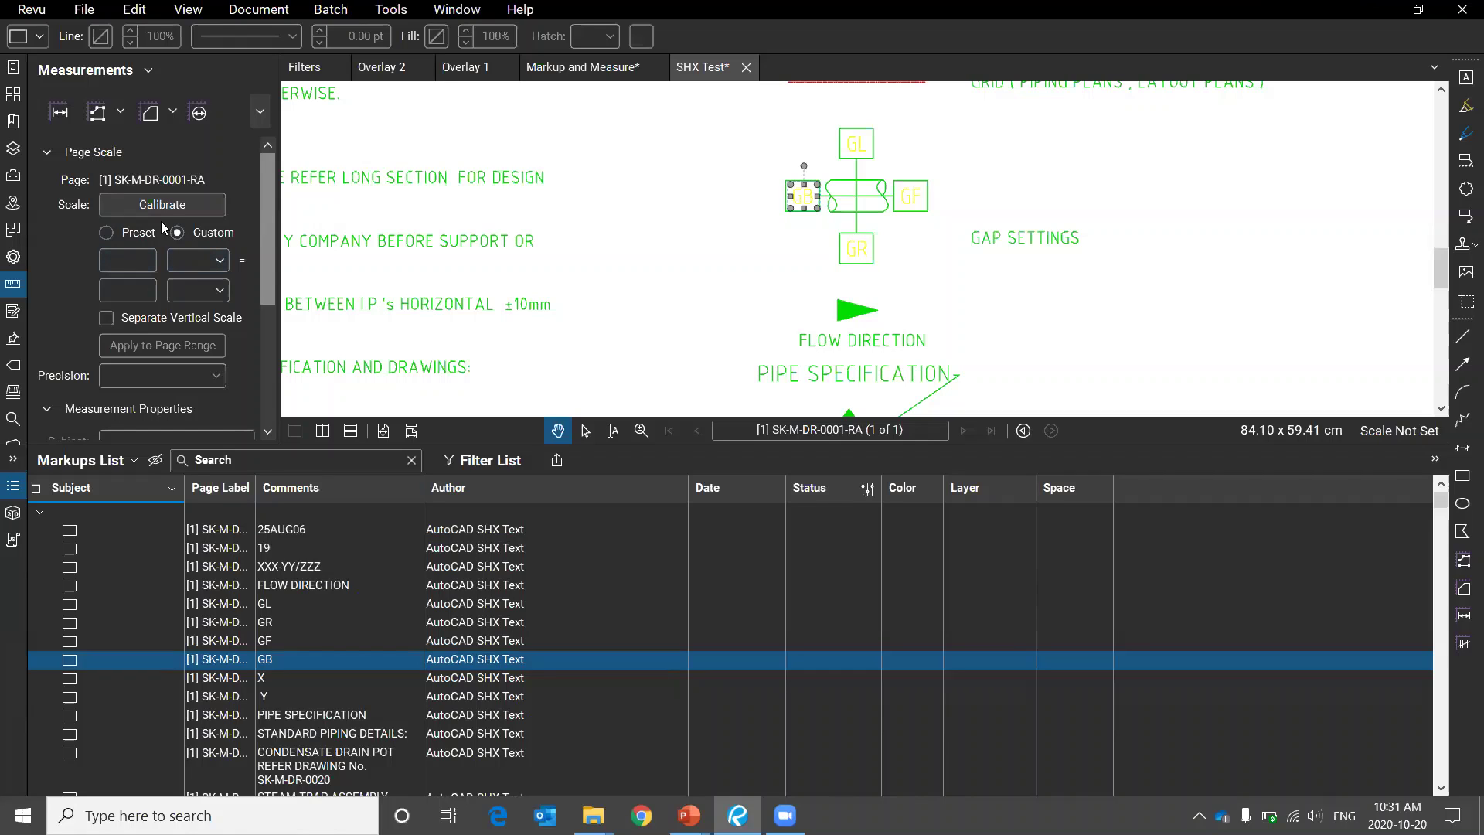
Open the Search panel on the current document and focus its search box.
left_click(12, 418)
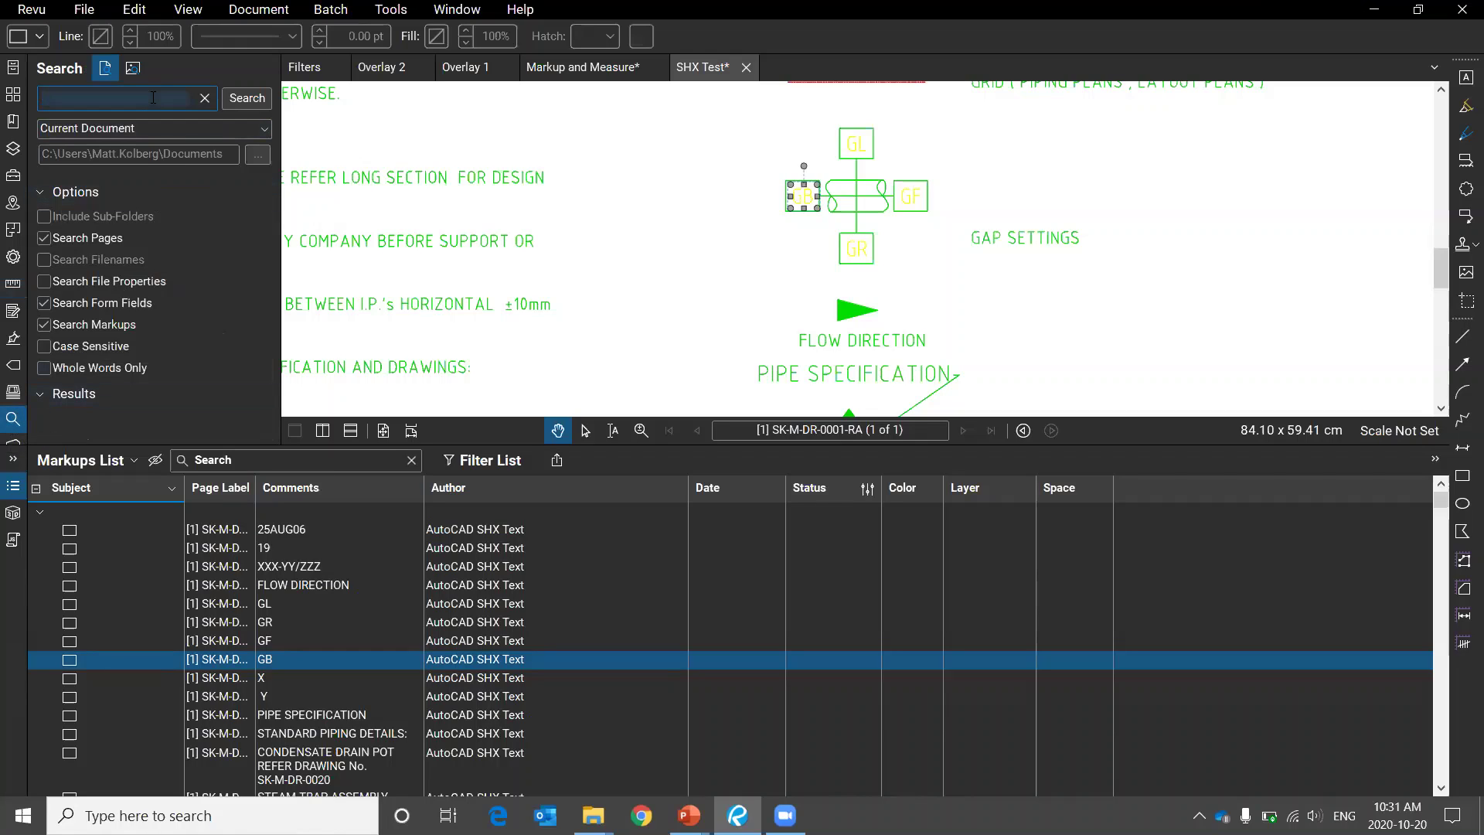
left_click(152, 98)
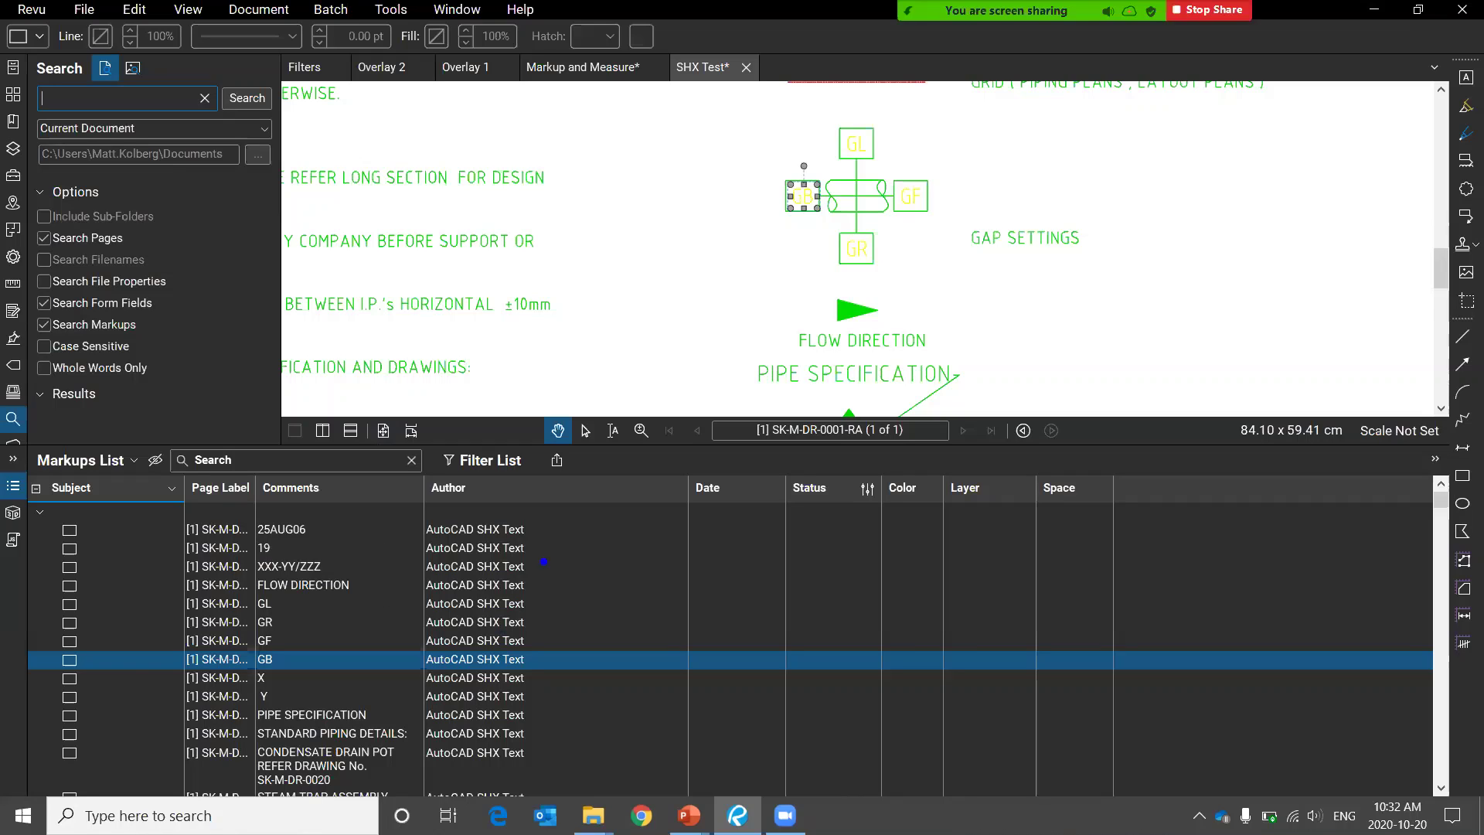
mouse_move(541, 505)
left_mouse_down()
mouse_move(189, 530)
mouse_move(502, 827)
mouse_move(495, 468)
mouse_move(471, 469)
left_mouse_up()
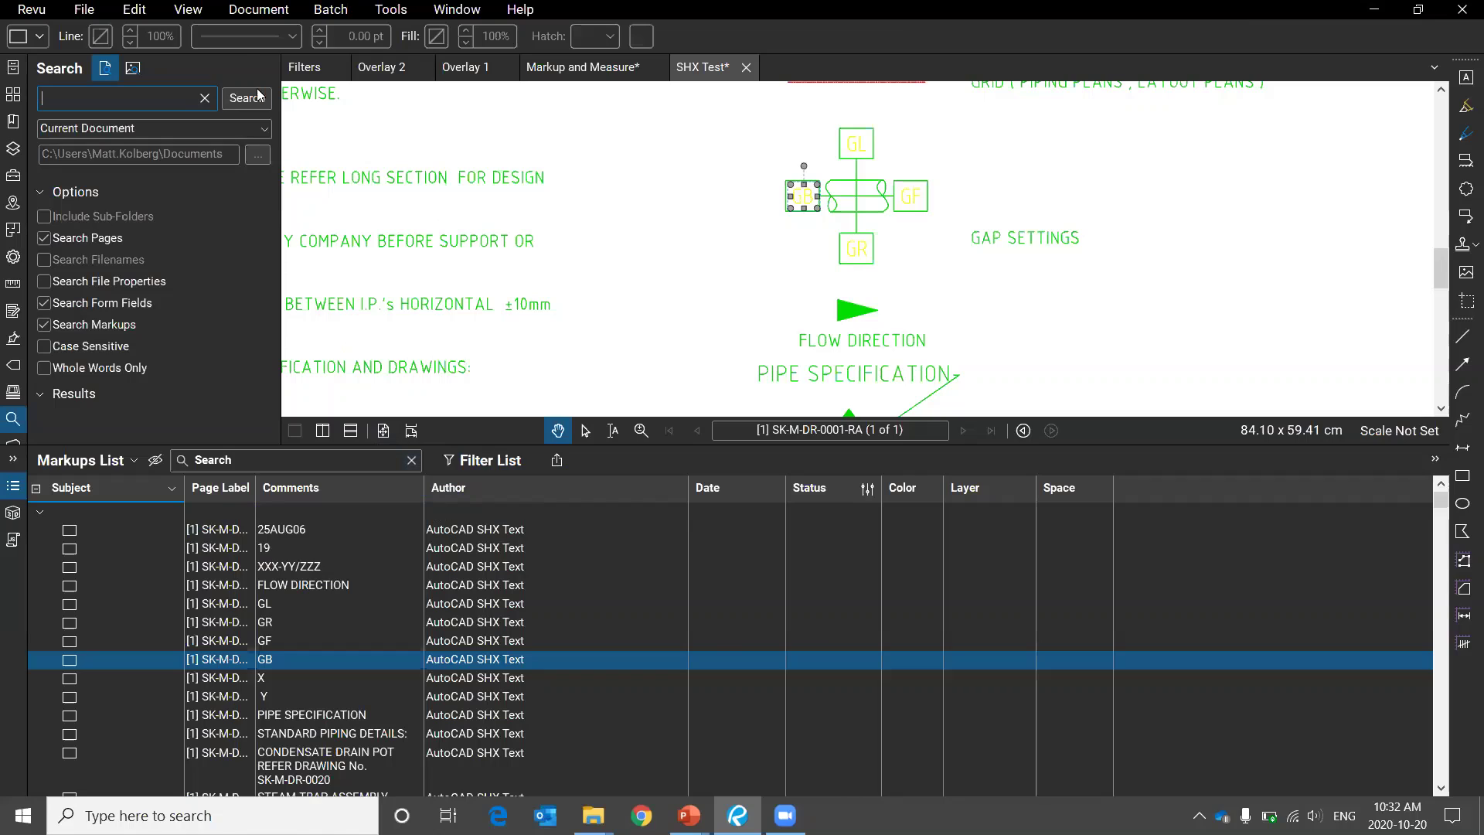
Select the markups from 25AUG06 down to GB and mark the title-block entries.
left_click(120, 532)
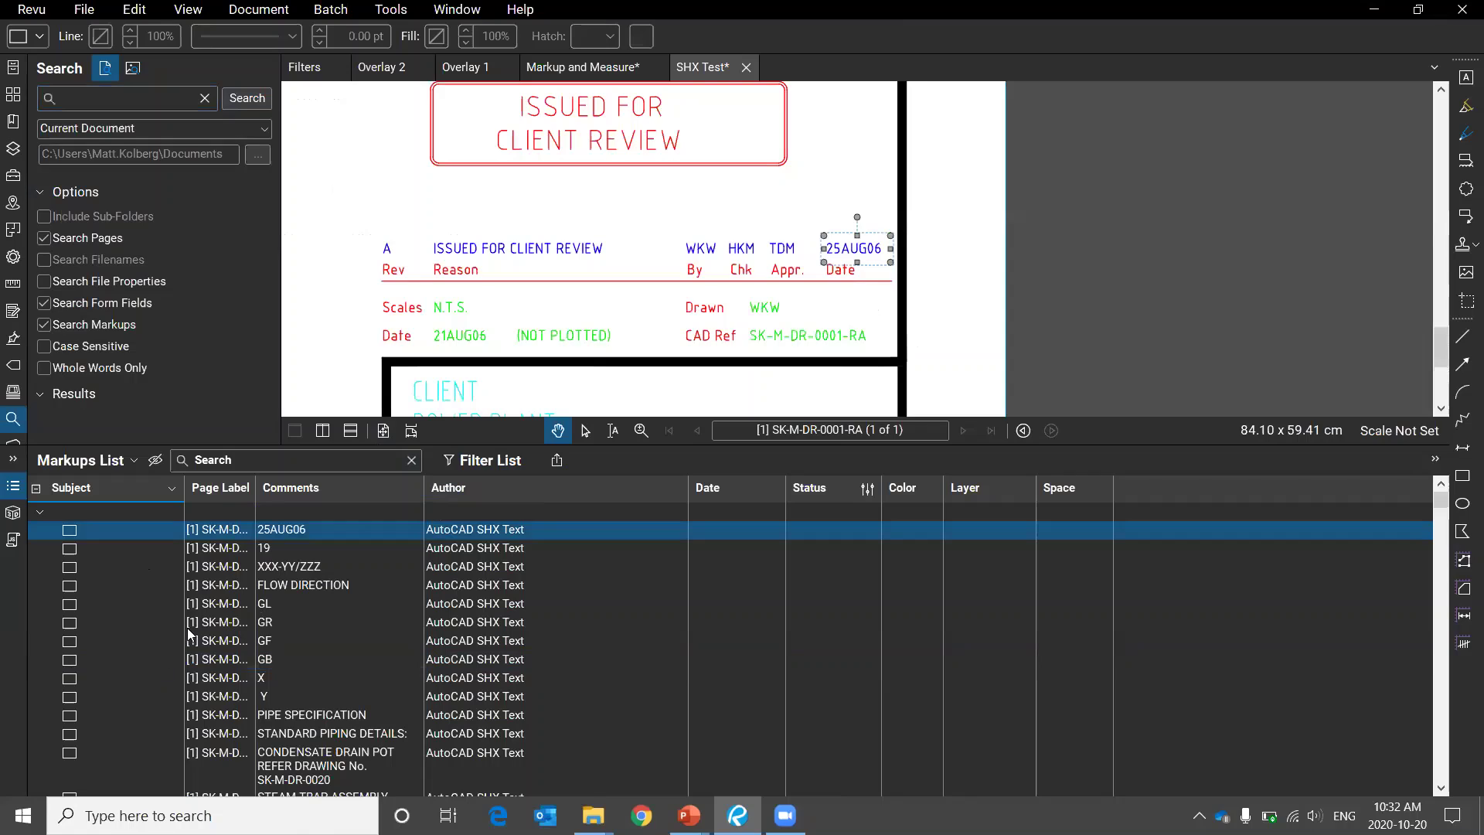
key("shift+Down")
key("shift+Down")
key("shift+Down")
key("shift+Down")
key("shift+Down")
key("shift+Down")
key("shift+Down")
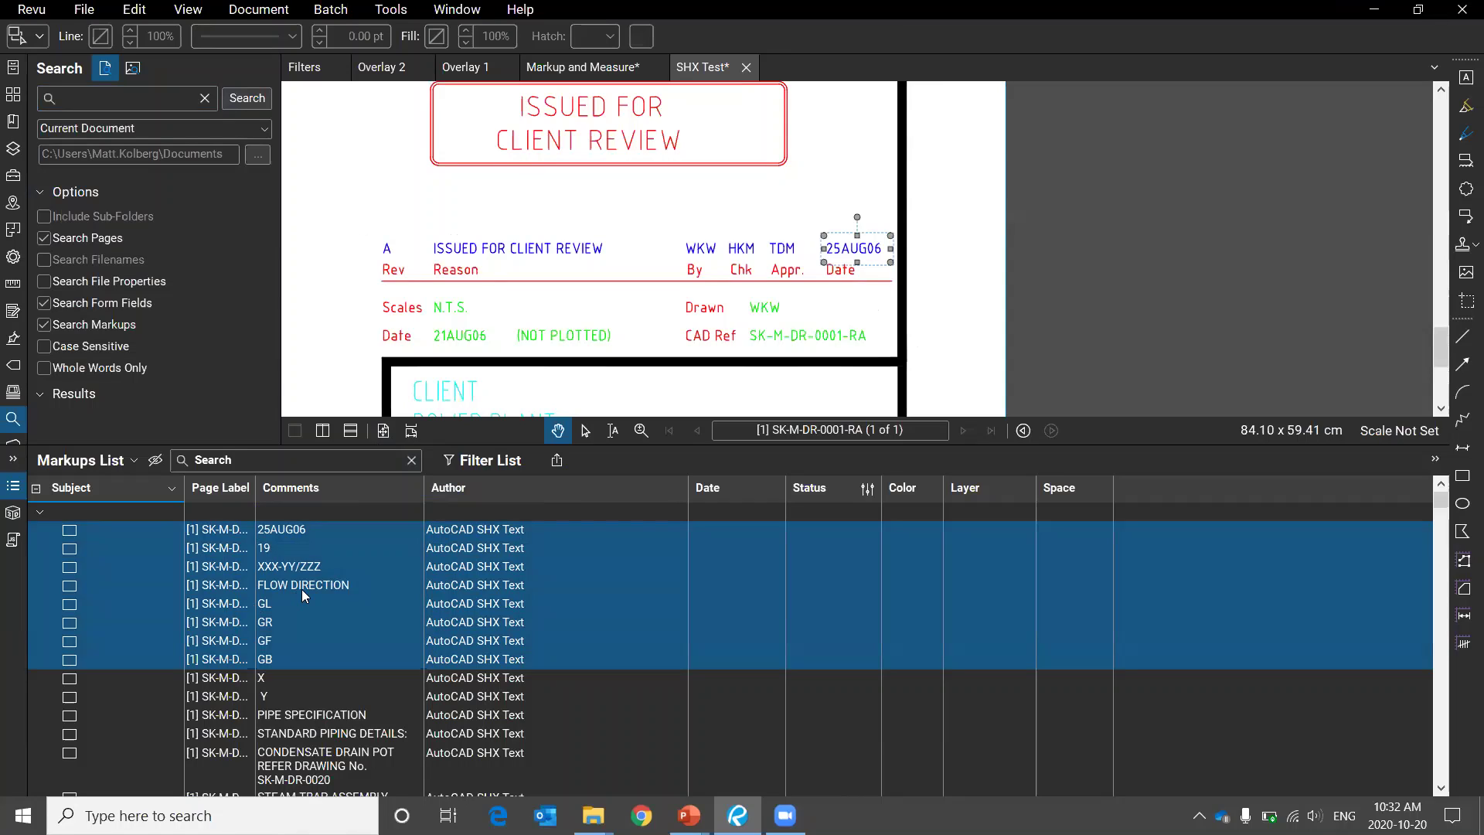
left_click_drag(875, 189, 789, 152)
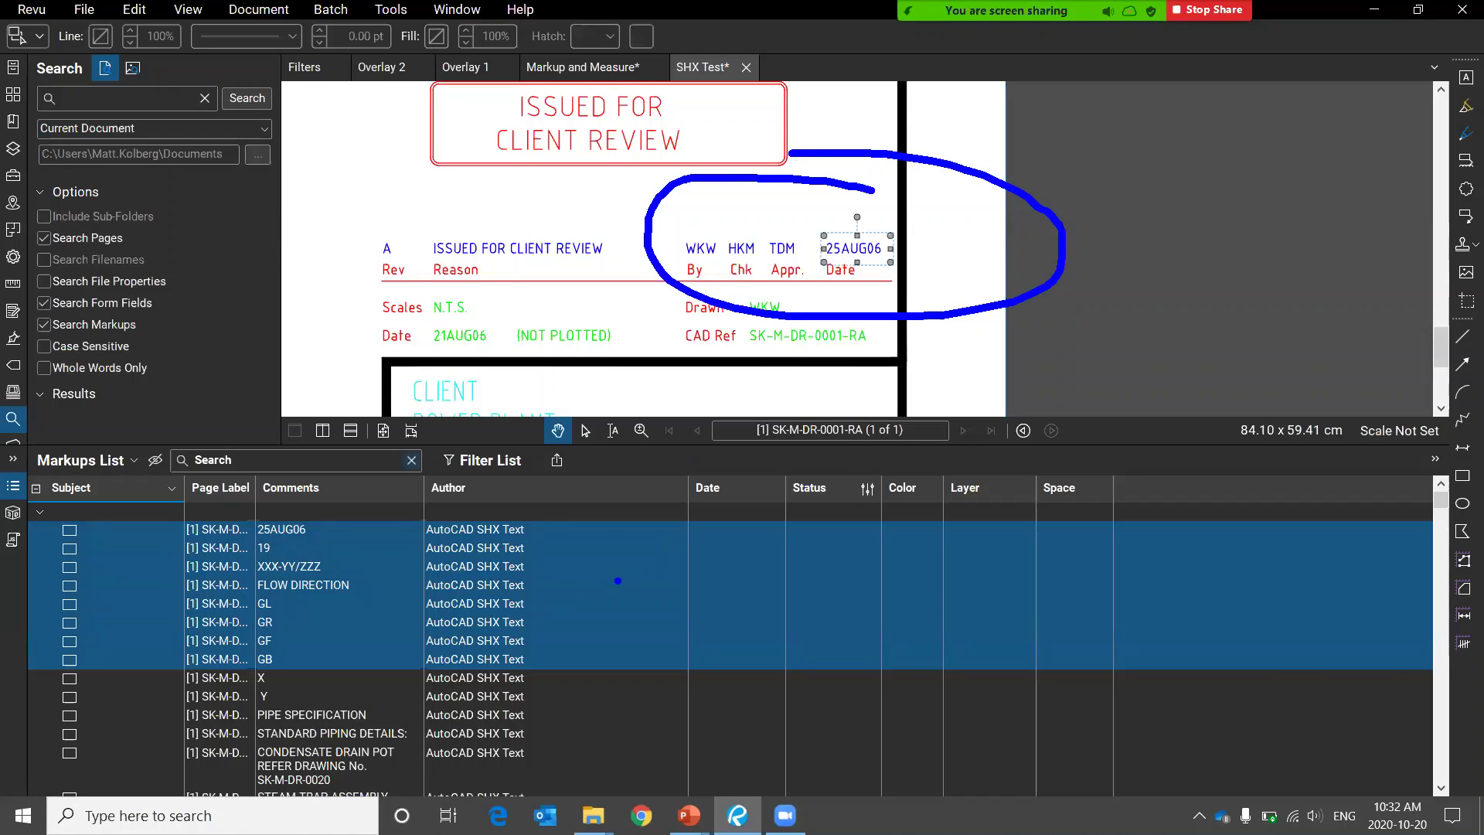
left_click_drag(566, 596, 762, 626)
key("alt+s")
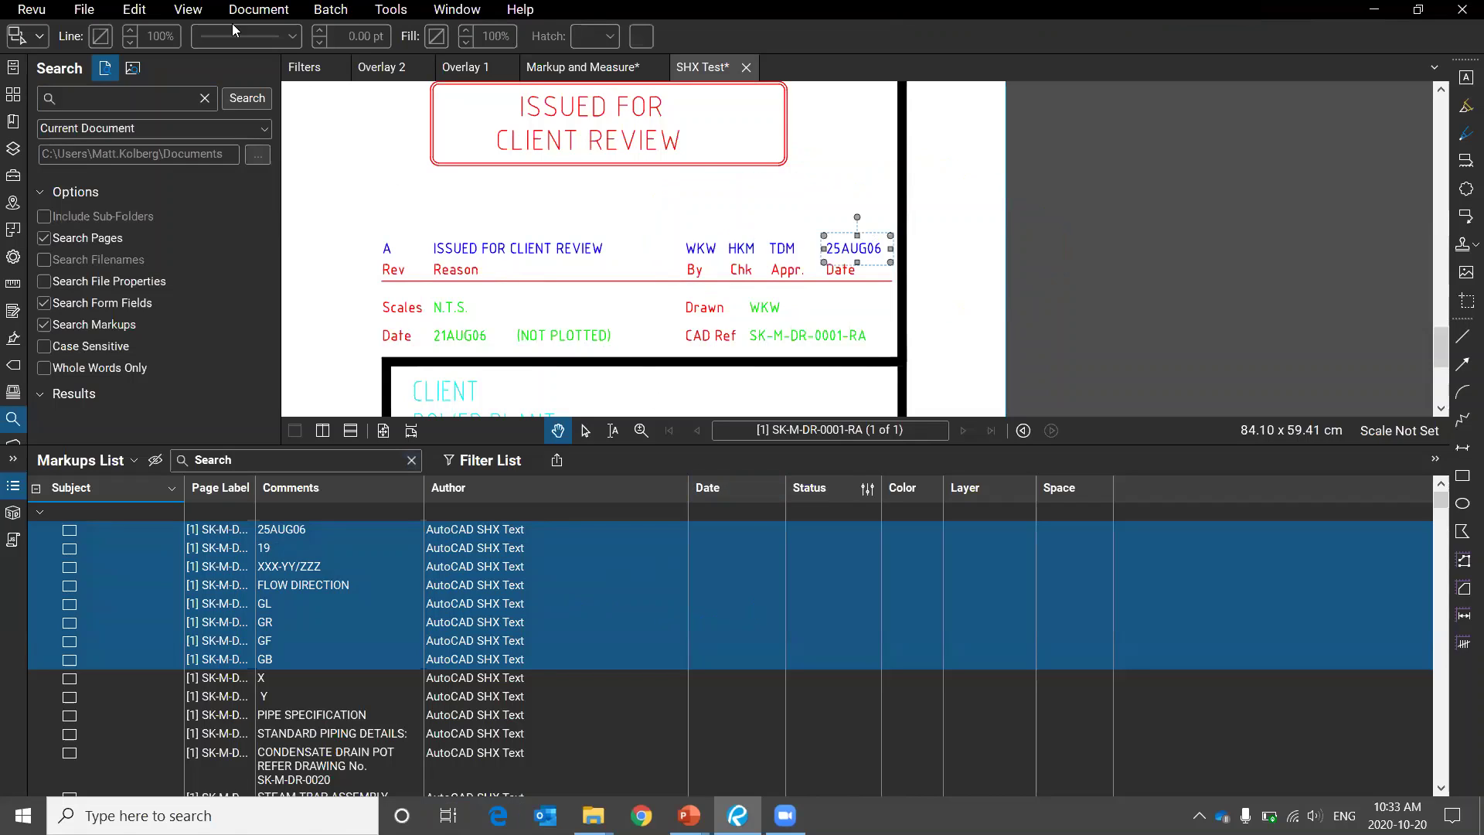
Flatten all markups through Document > Flatten, leaving the title-block text as page content.
left_click(265, 16)
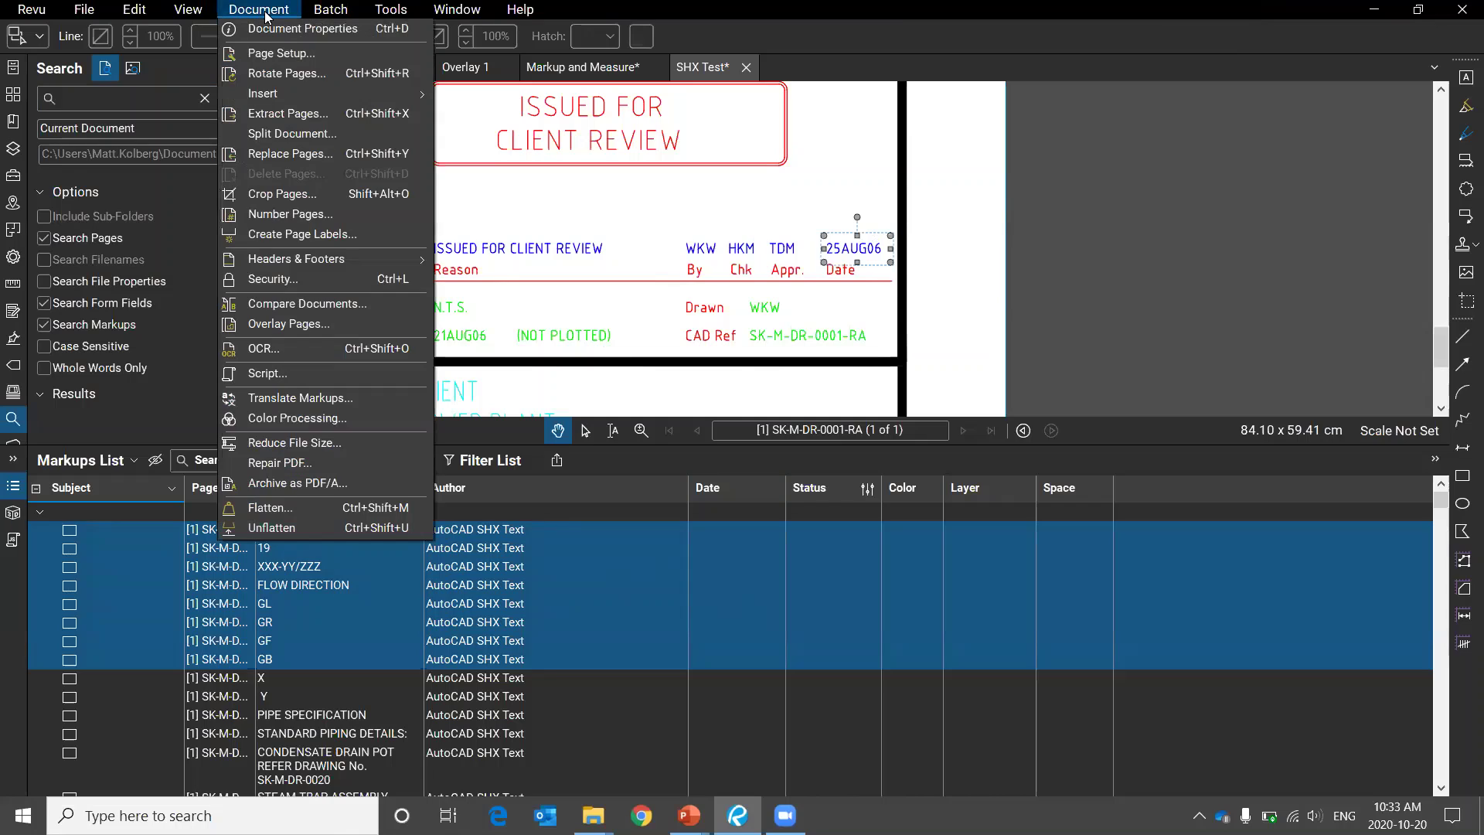
left_click(333, 511)
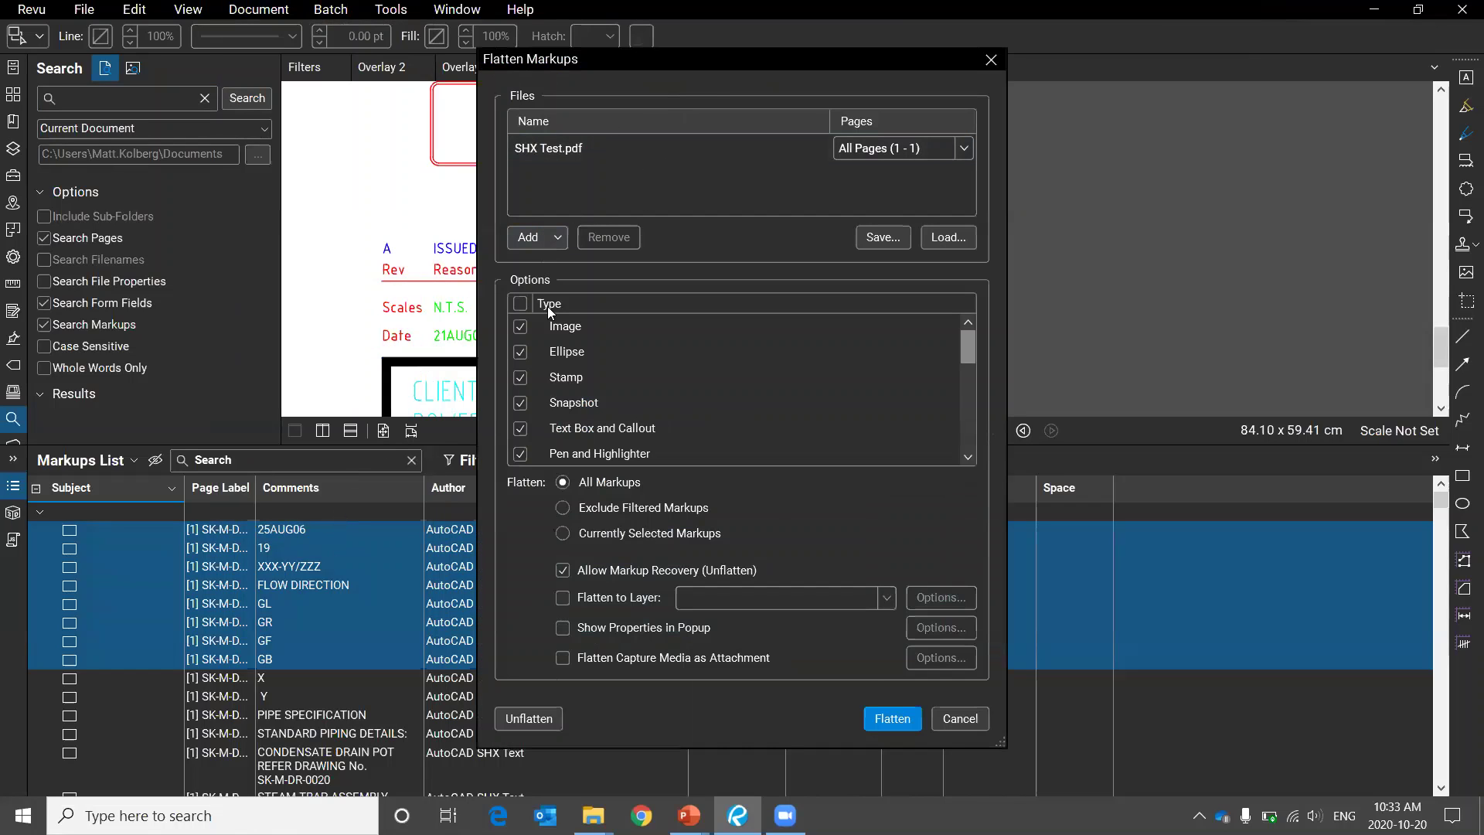
left_click(893, 718)
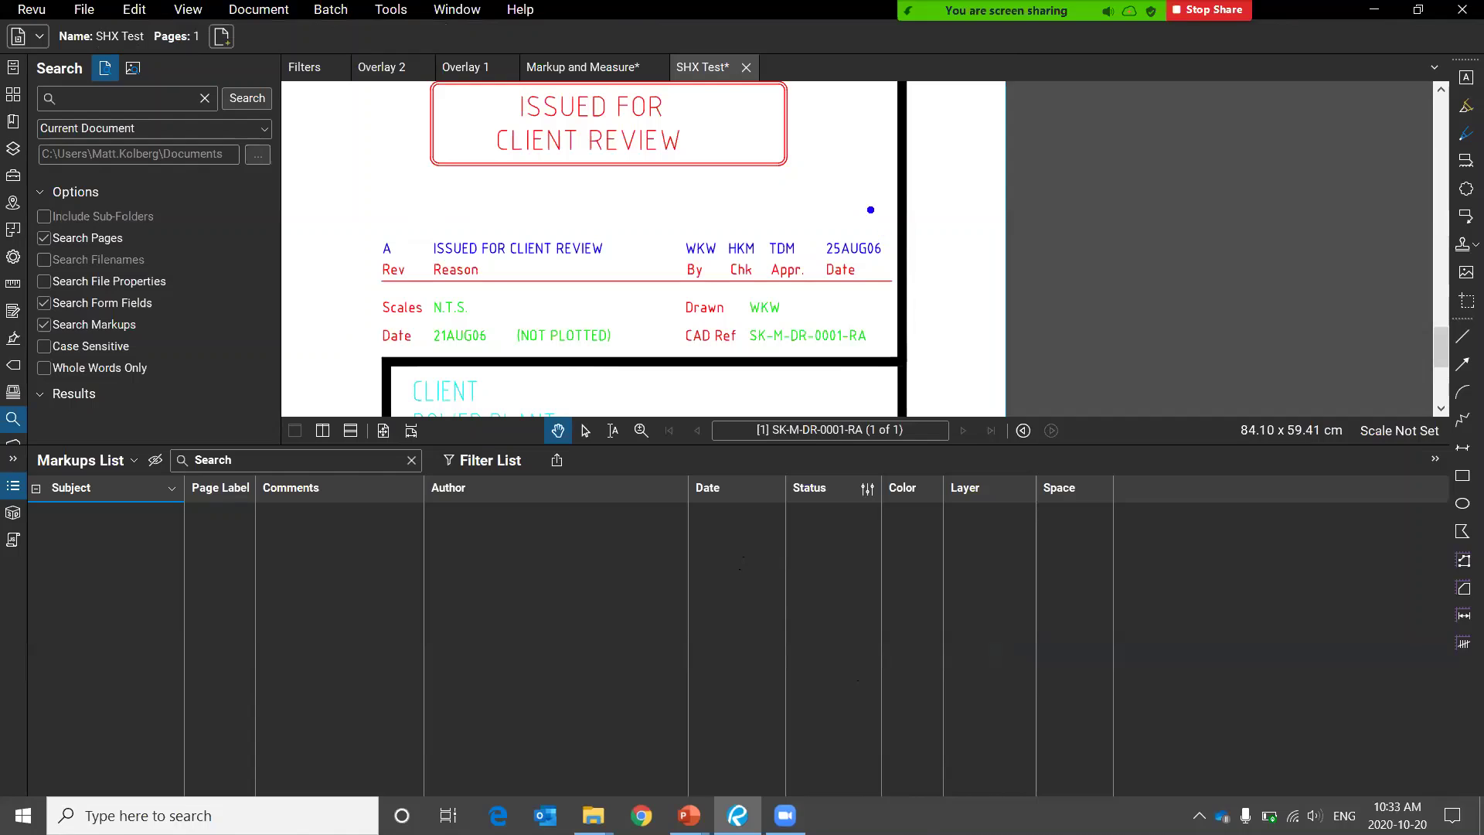
mouse_move(811, 182)
left_mouse_down()
mouse_move(417, 207)
mouse_move(805, 138)
left_mouse_up()
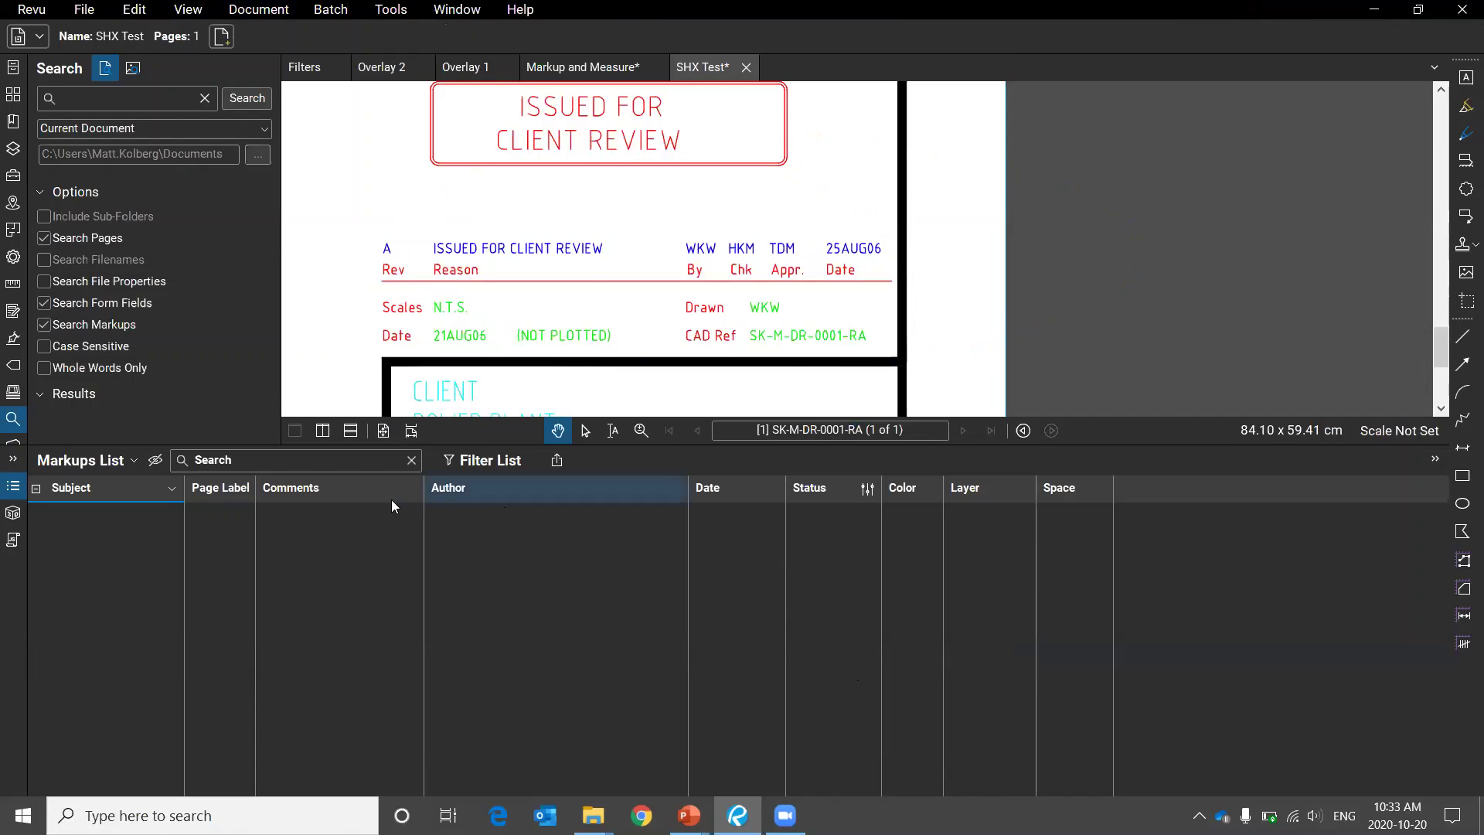
key("alt+s")
left_click(13, 492)
scroll(959, 479, "down", 2)
scroll(958, 480, "down", 3)
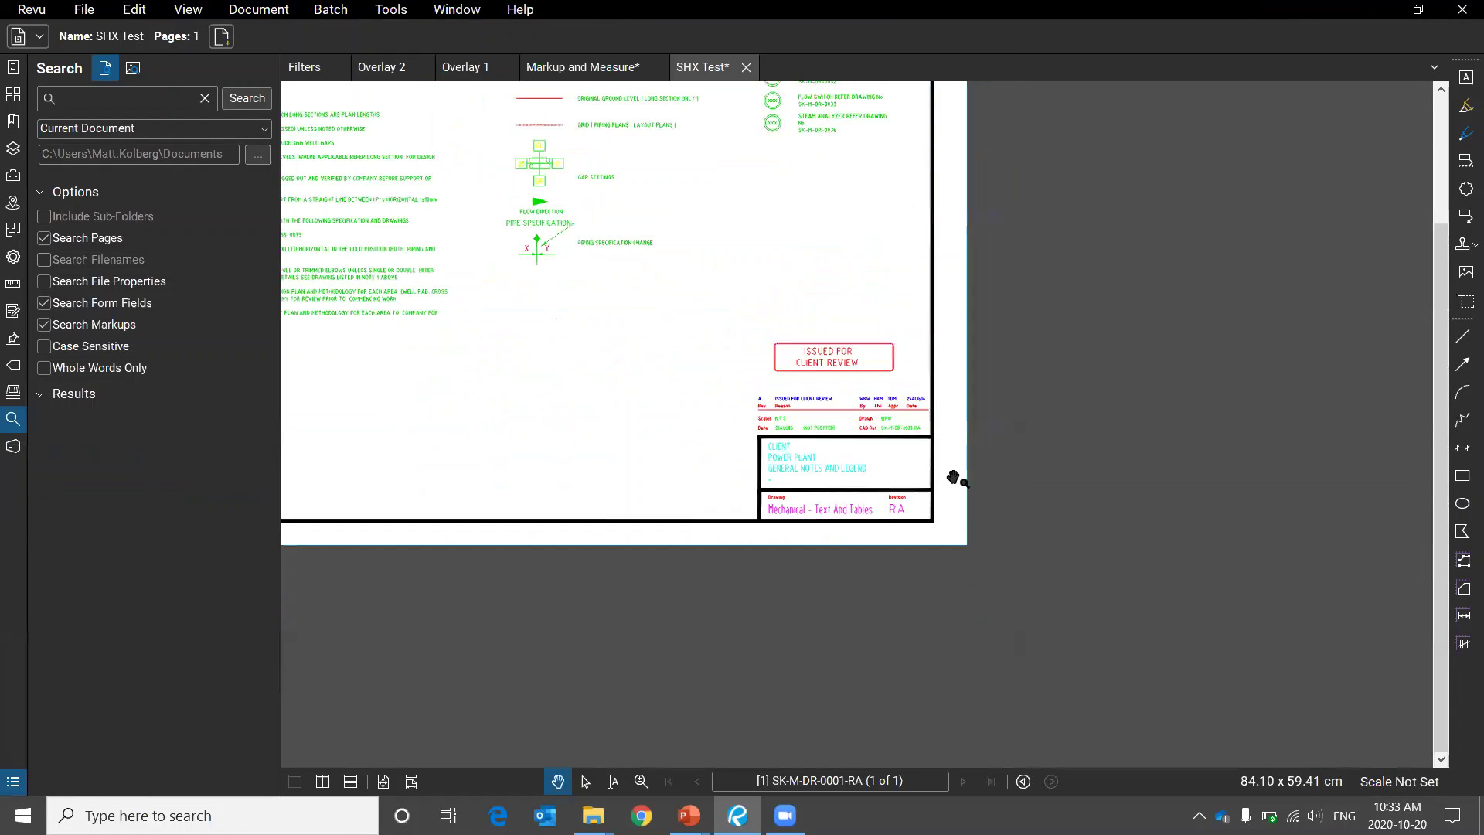
scroll(606, 424, "down", 2)
left_click_drag(694, 542, 689, 514)
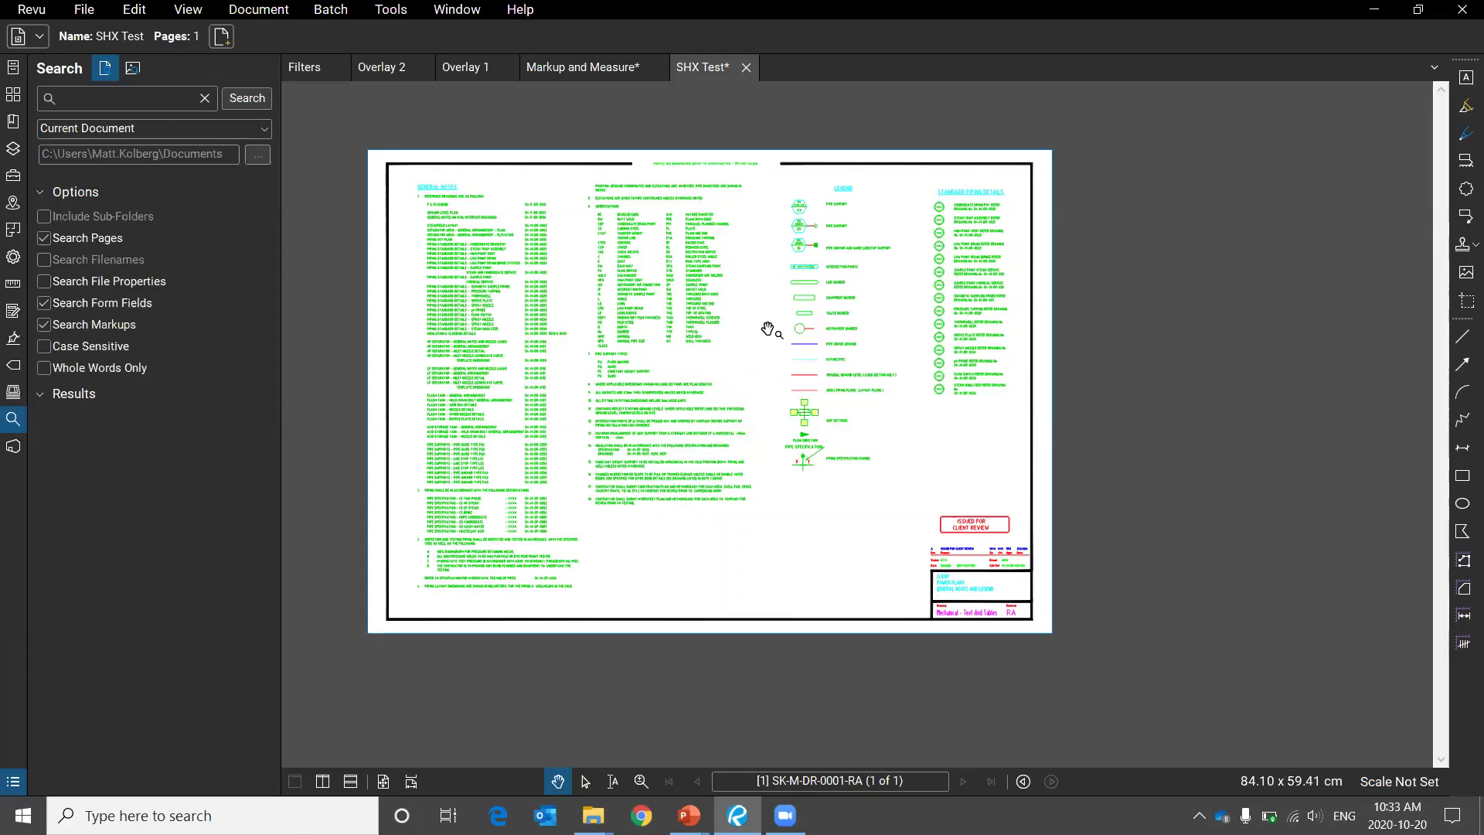
left_click_drag(815, 335, 828, 351)
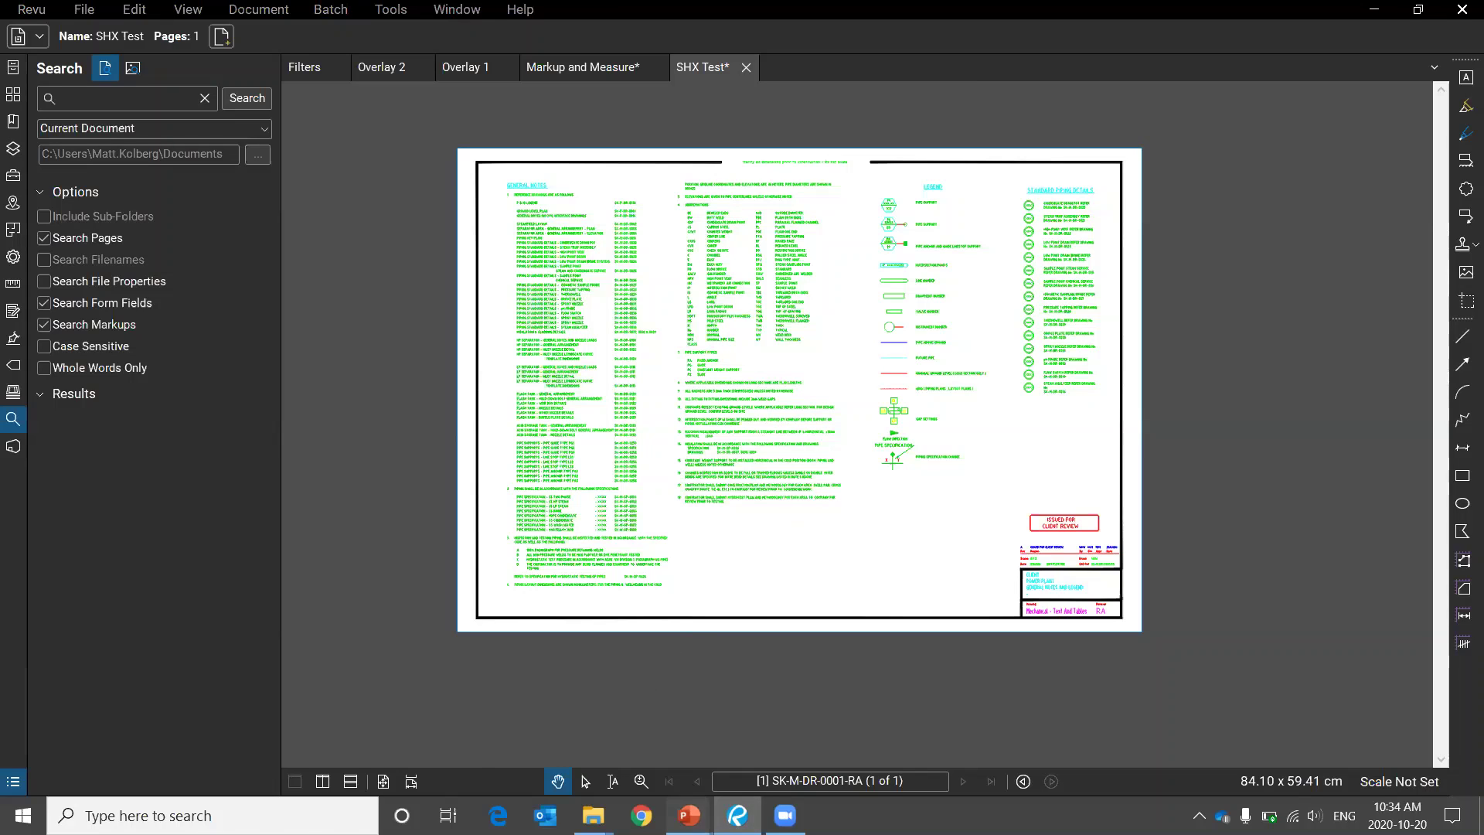
Go back to the Creating PDF's slide in the slide show and follow its Viewport warning link.
mouse_move(688, 816)
left_click(768, 744)
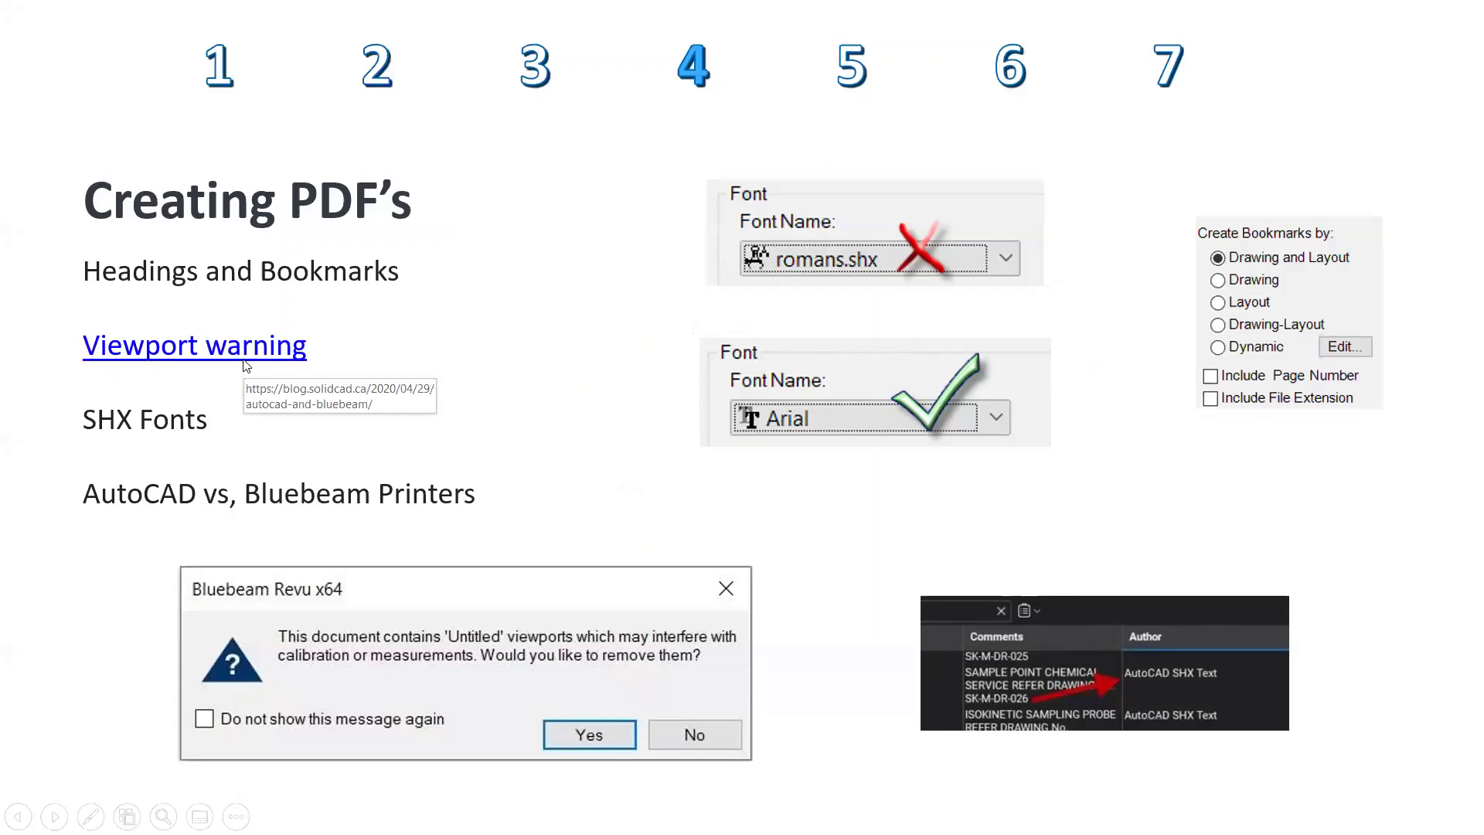
key("Left")
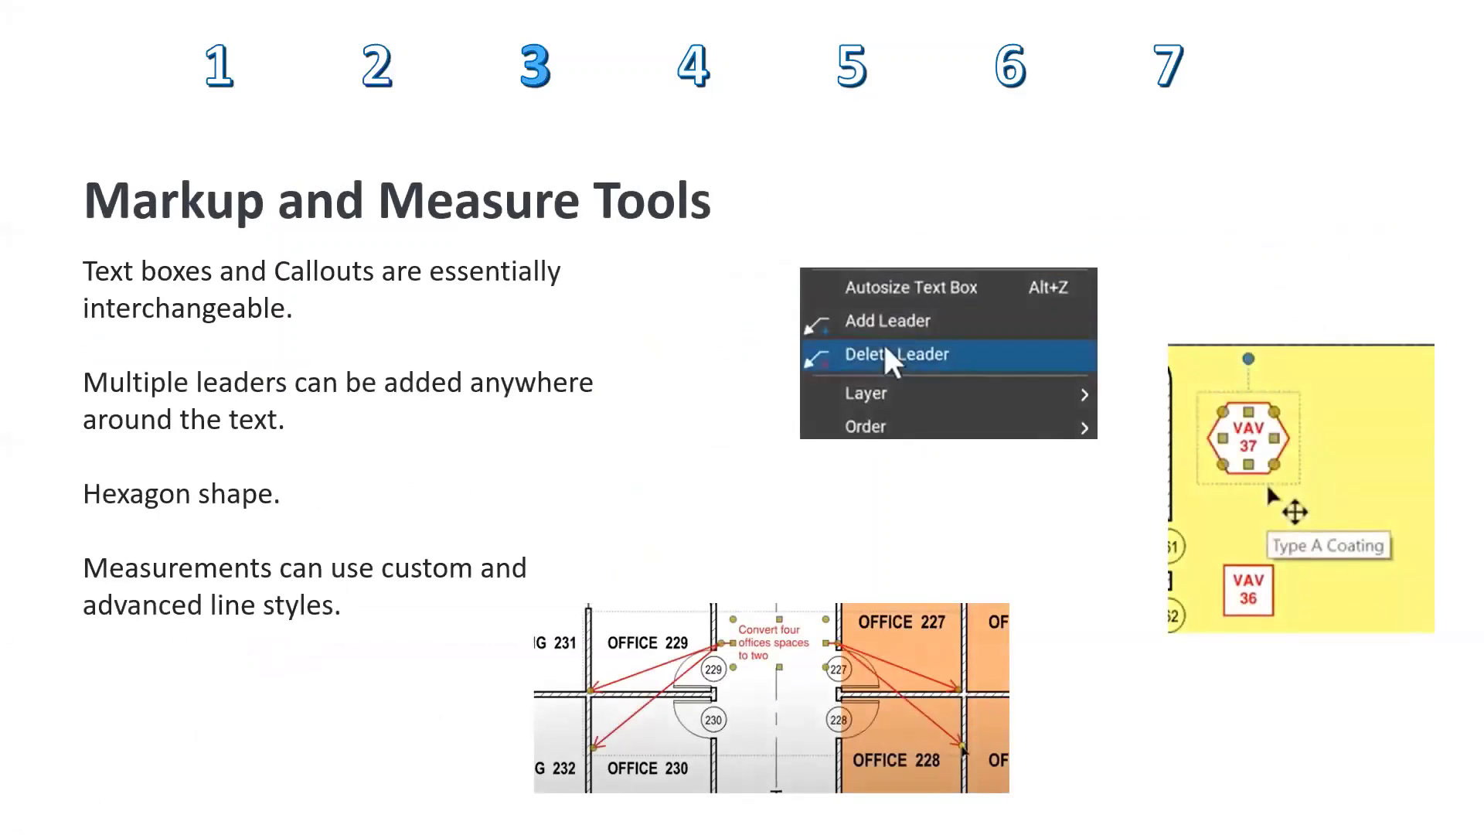
key("Right")
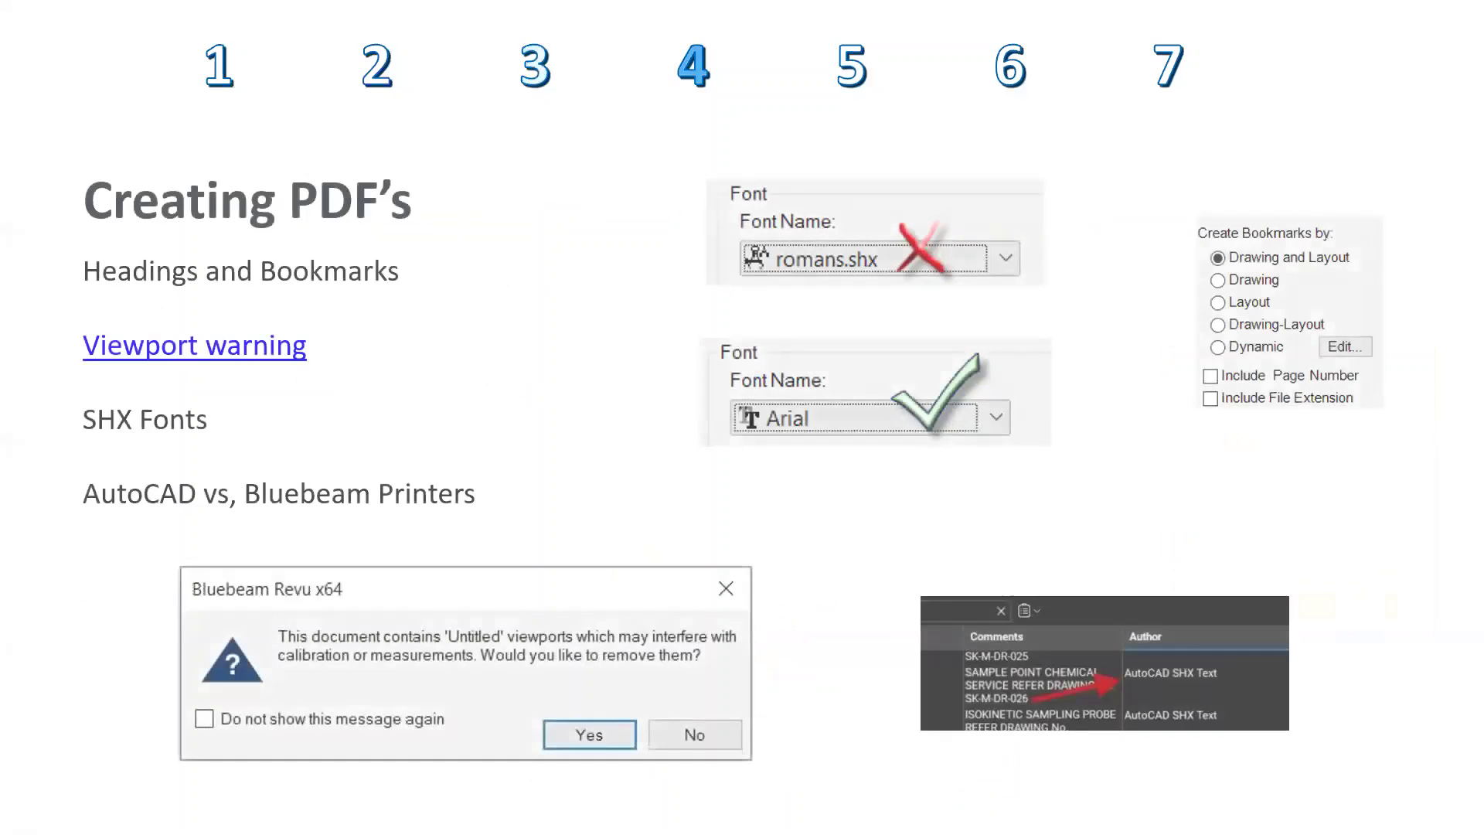
key("Right")
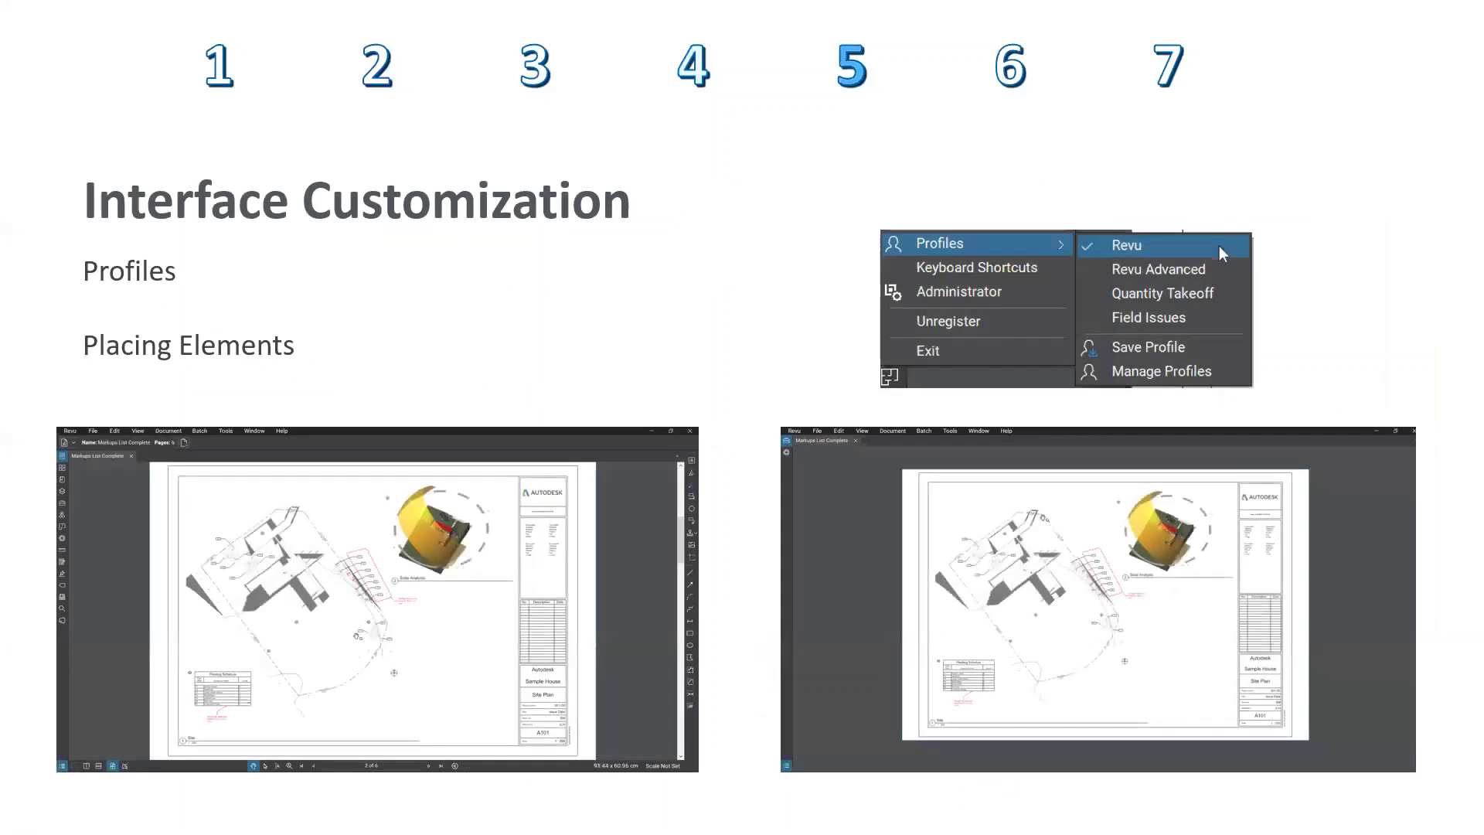
key("Left")
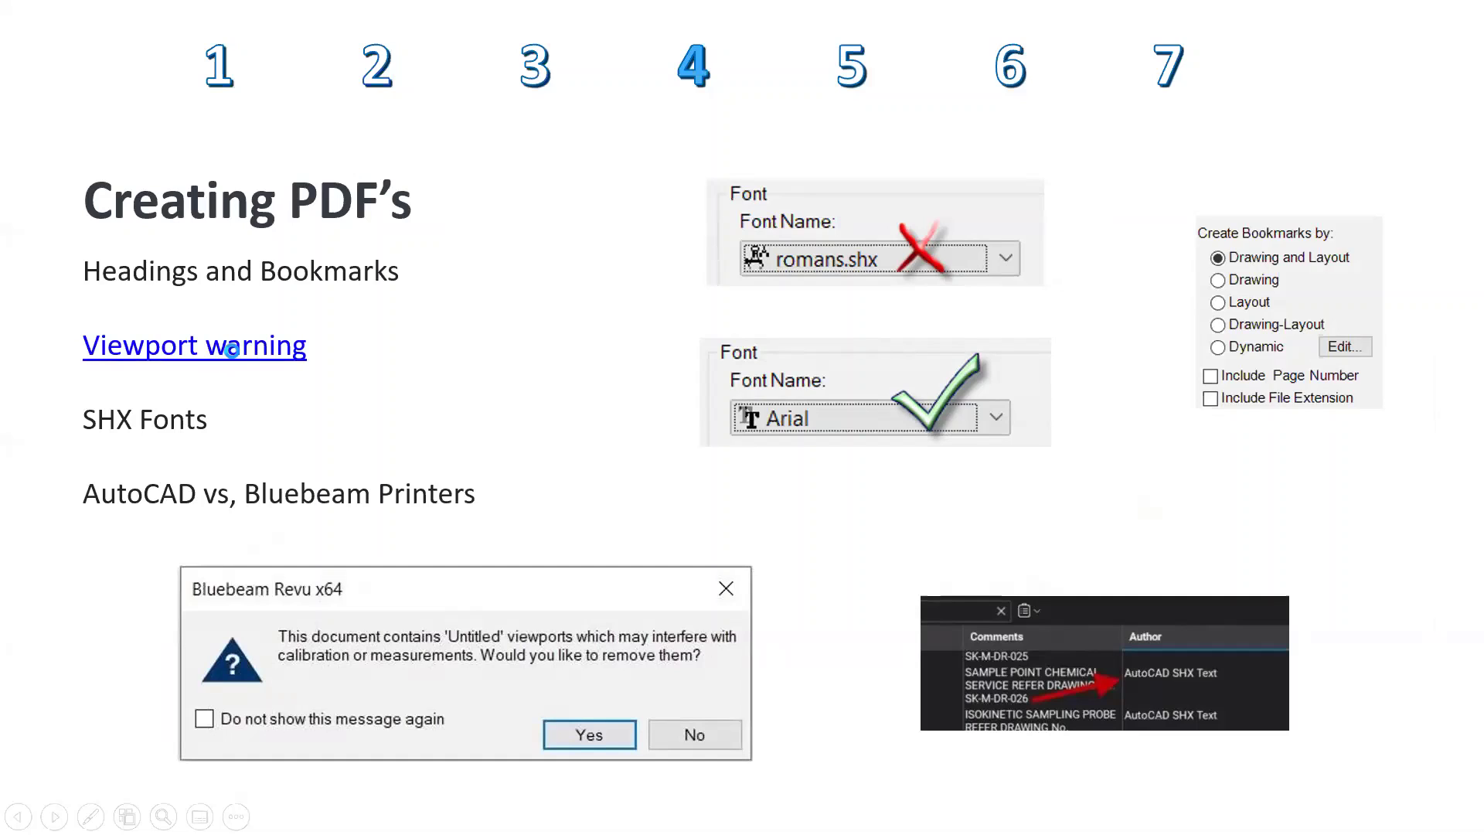
left_click(232, 350)
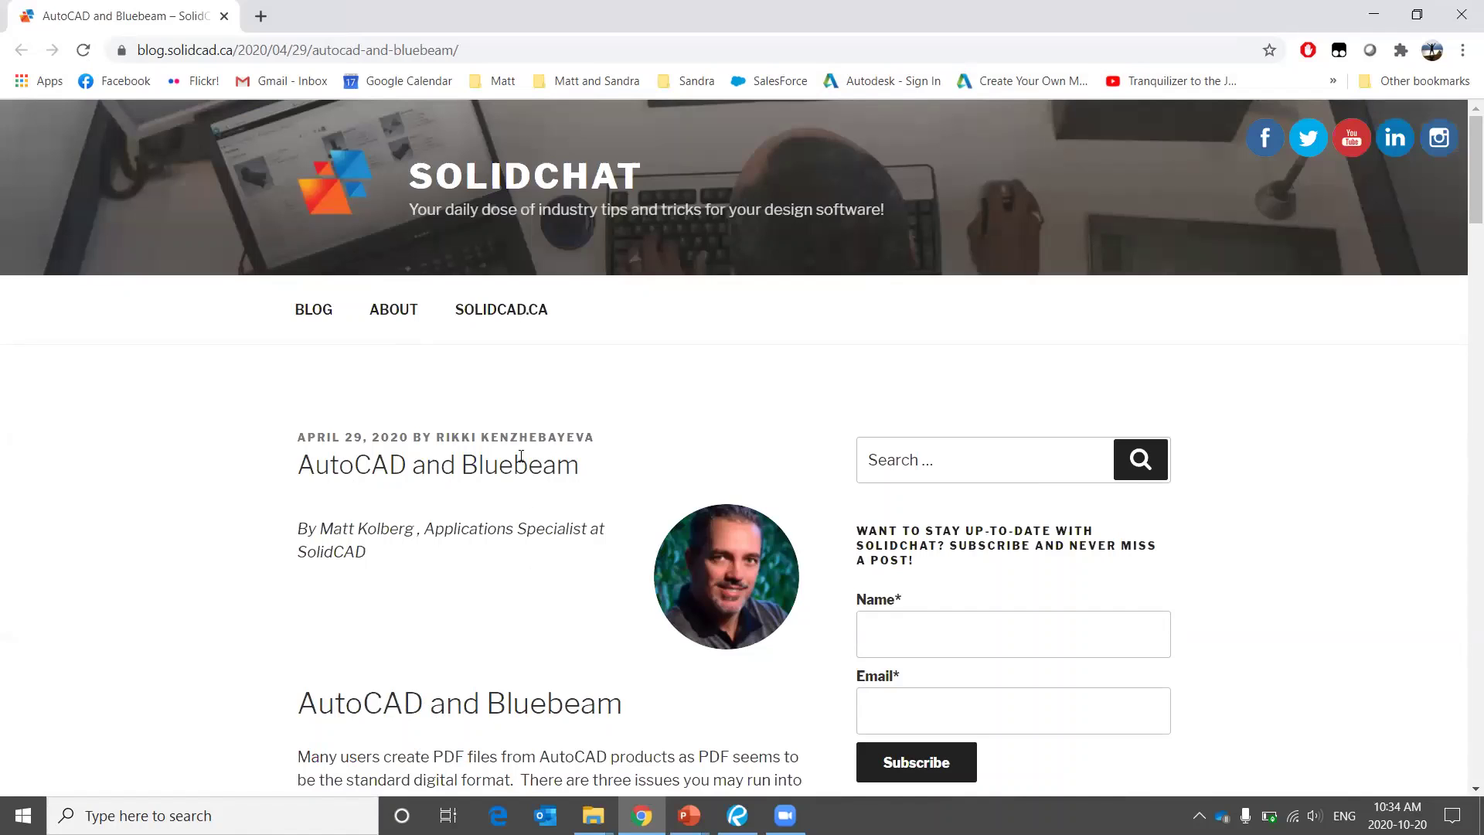
Scroll the AutoCAD and Bluebeam article to its Viewports section and circle its tab and address.
scroll(520, 454, "down", 1)
scroll(520, 453, "down", 5)
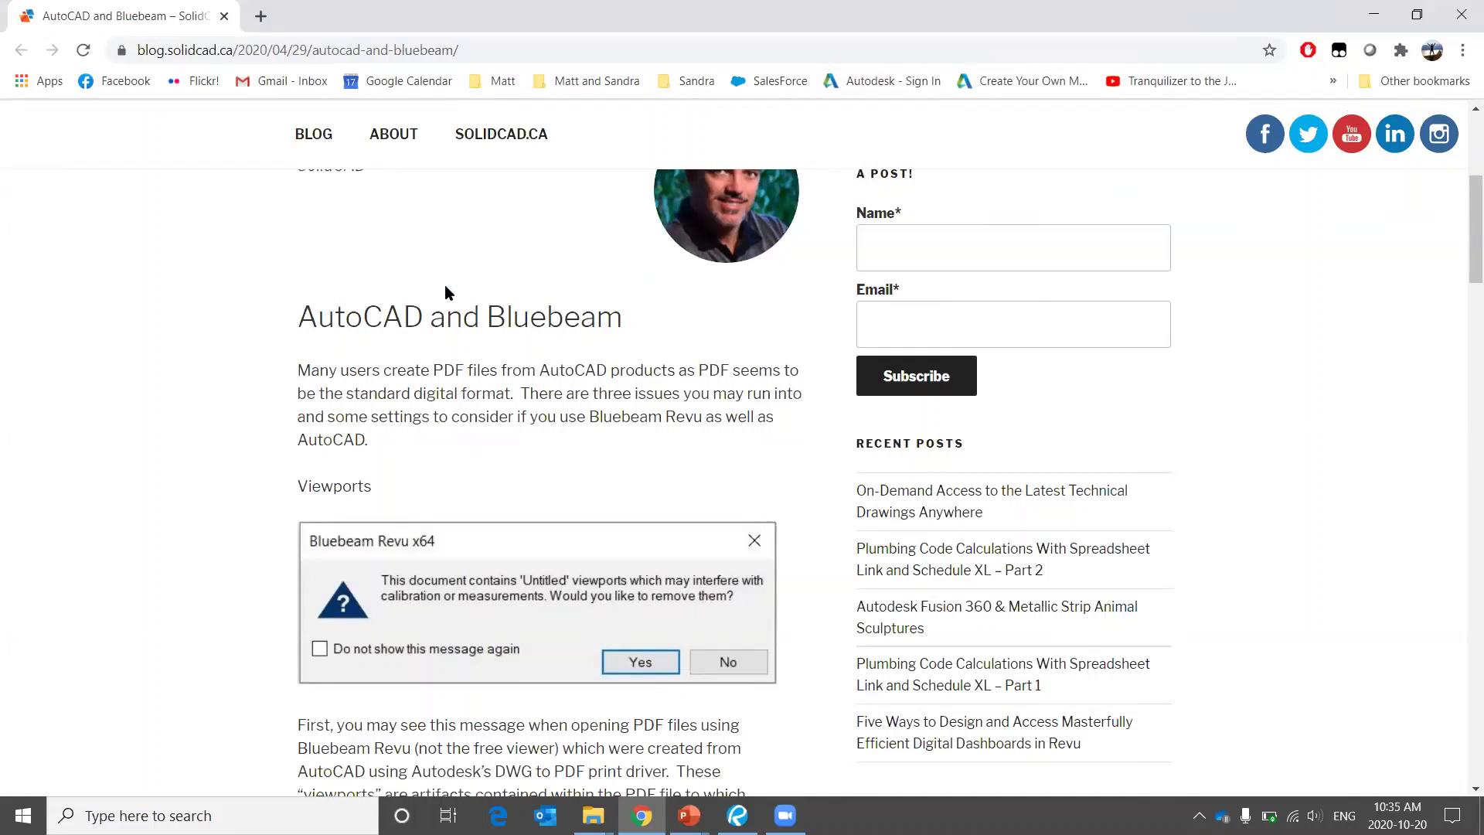
key("alt+Tab")
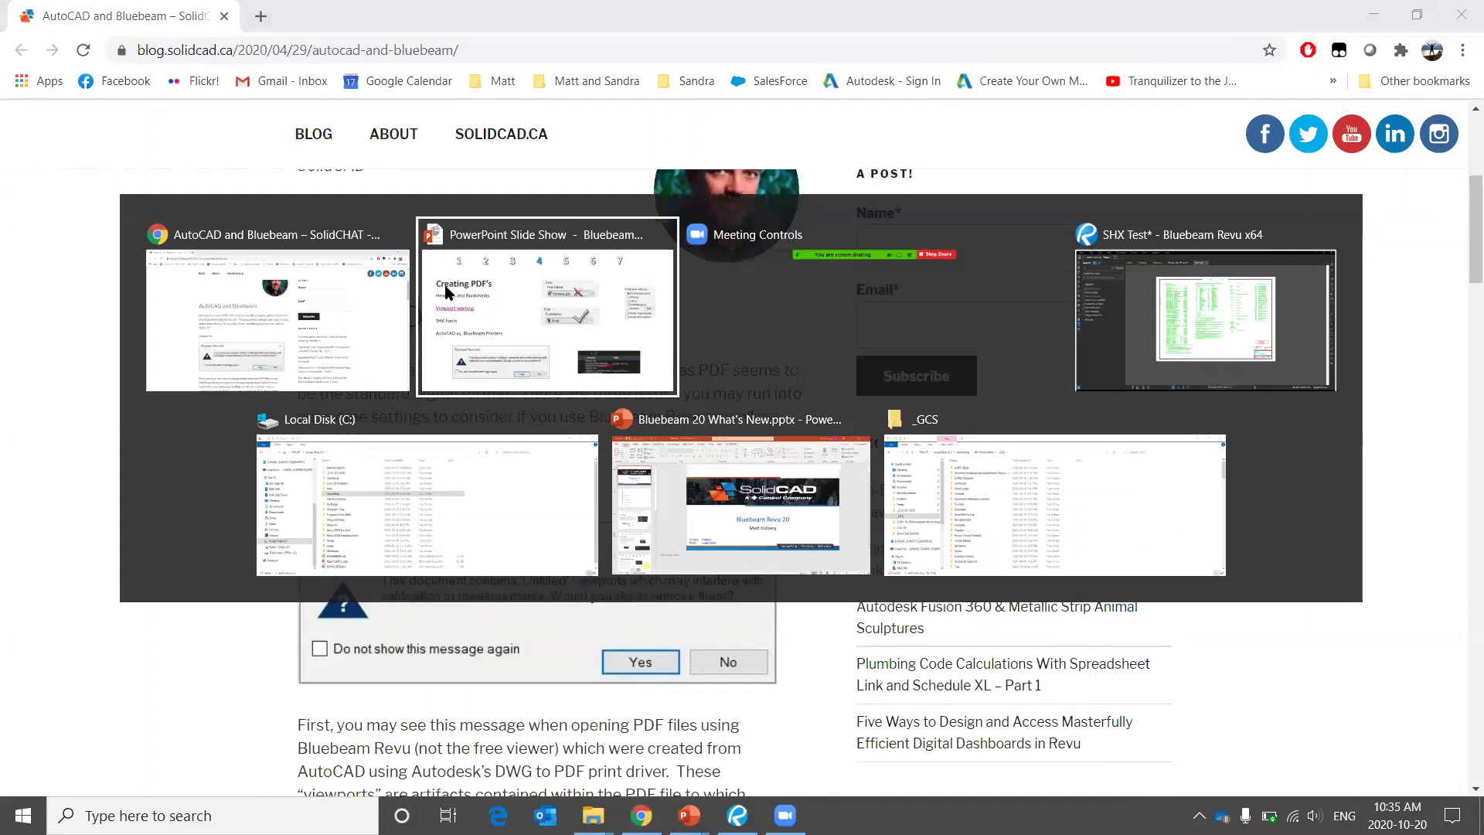
key("alt+Tab")
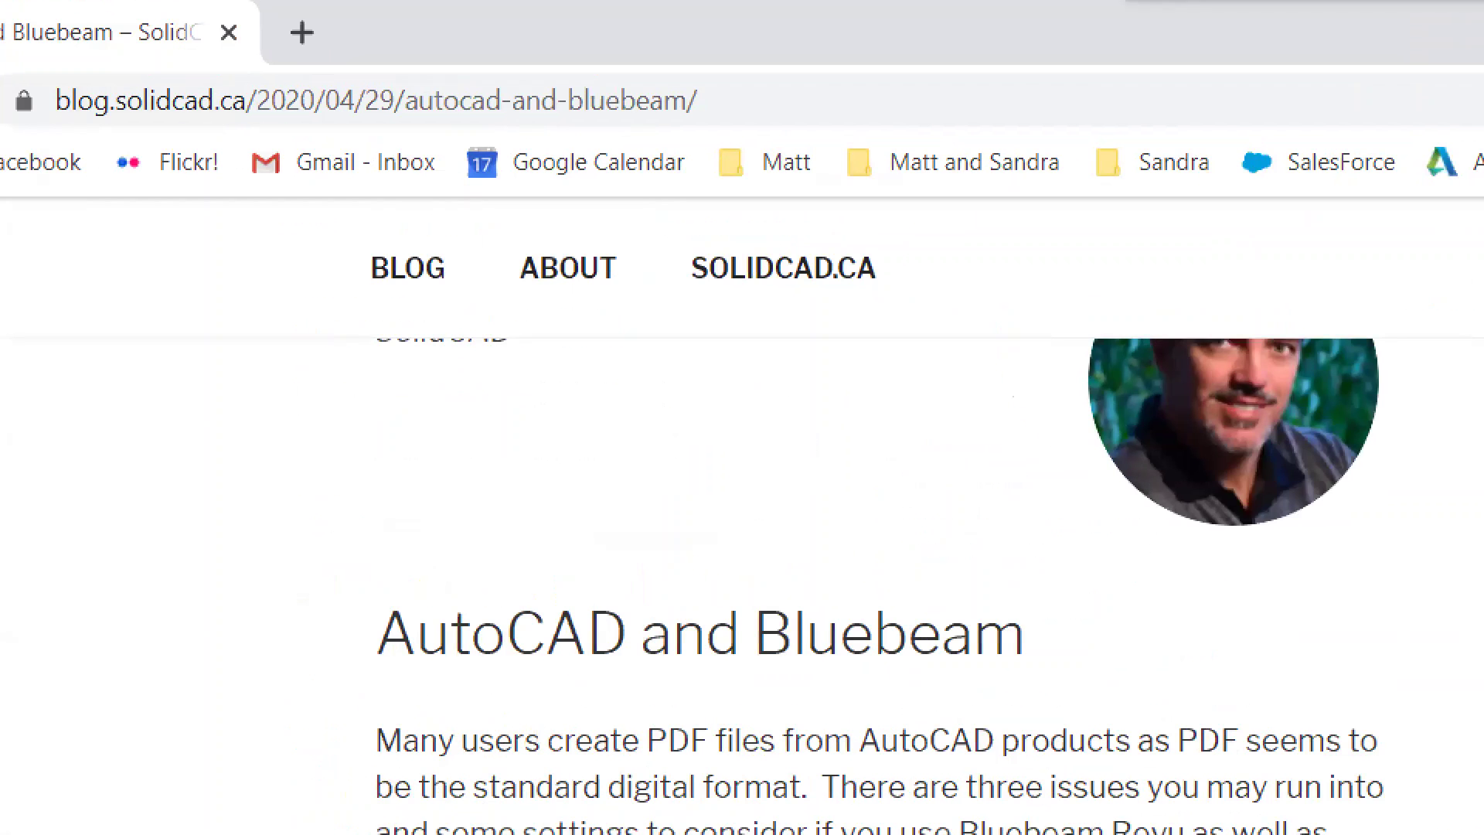
mouse_move(191, 16)
left_mouse_down()
mouse_move(253, 28)
mouse_move(238, 30)
left_mouse_up()
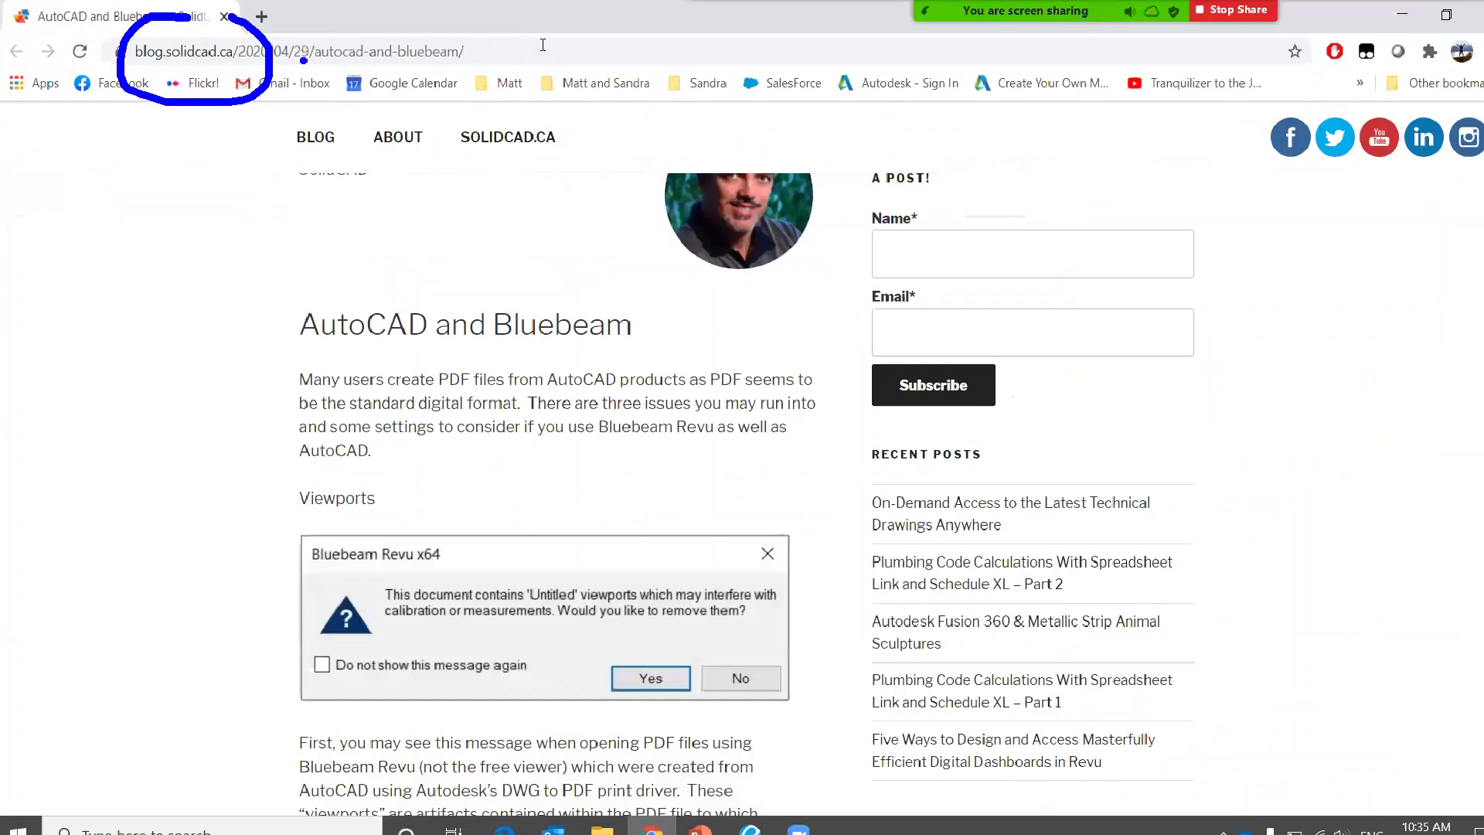
Copy the URL blog.solidcad.ca/2020/04/29/autocad-and-bluebeam/ from Chrome's address bar.
left_click(519, 48)
right_click(519, 48)
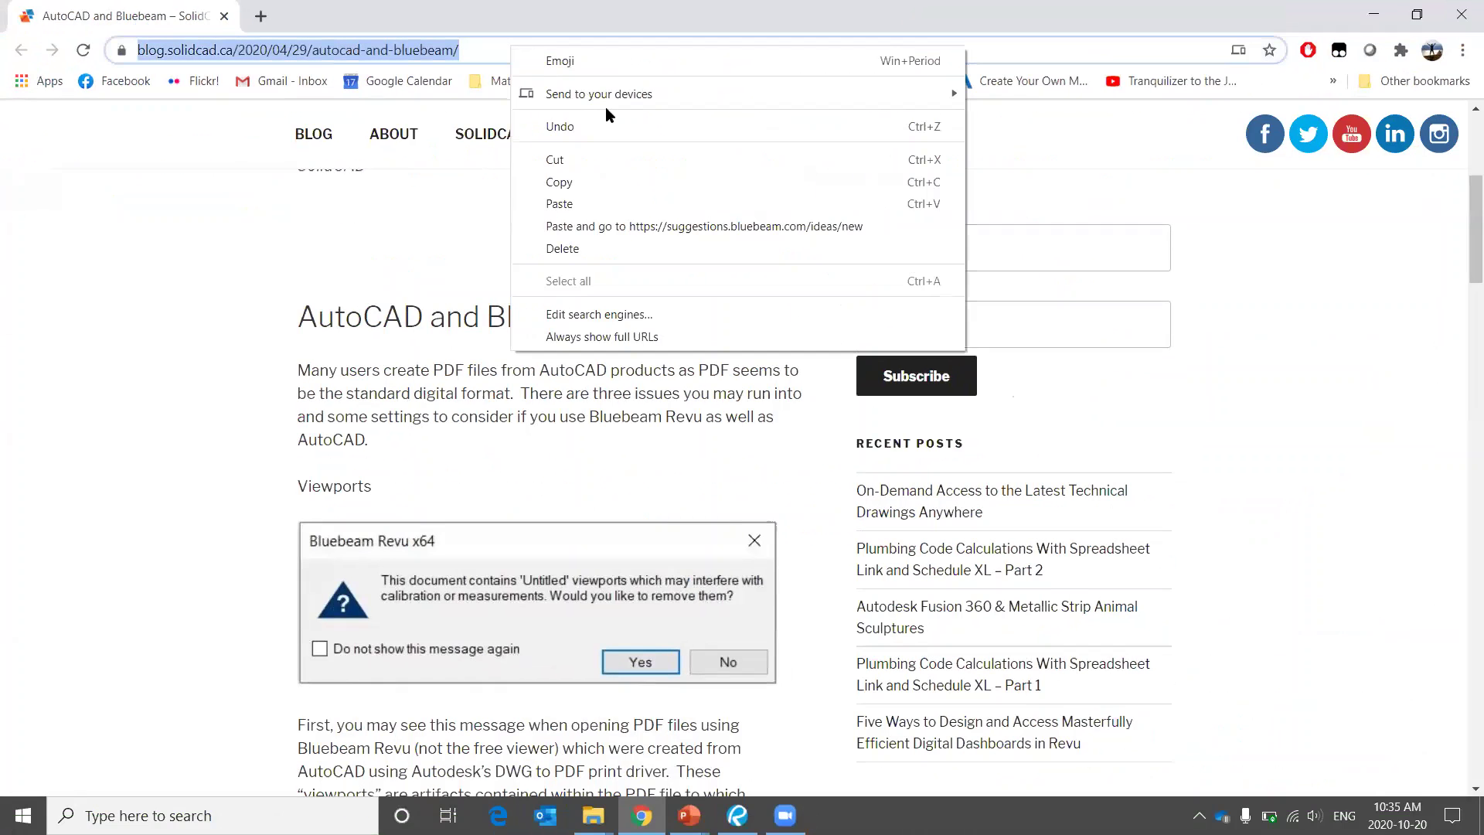
left_click(623, 181)
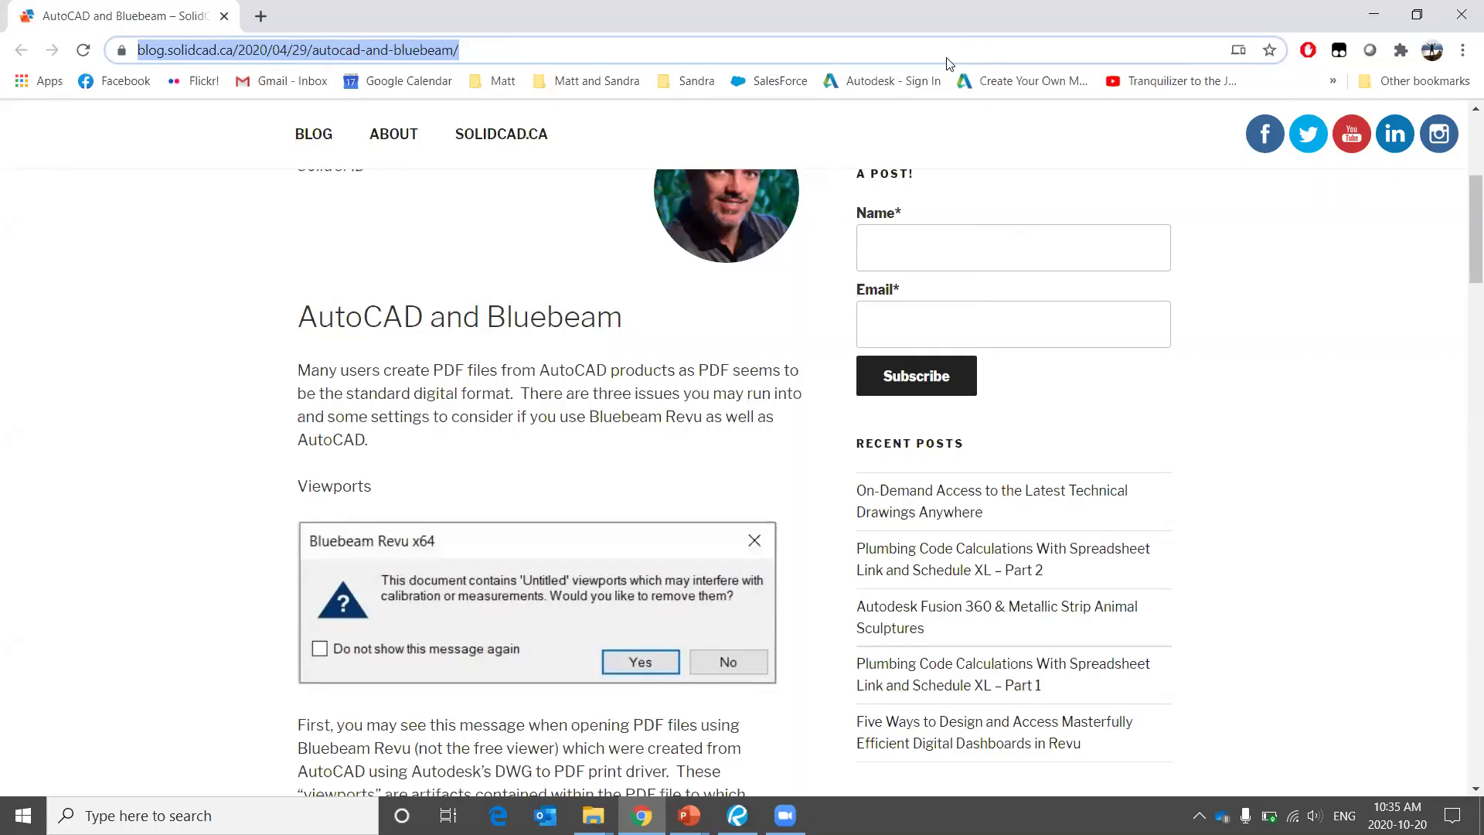
key("alt+Tab")
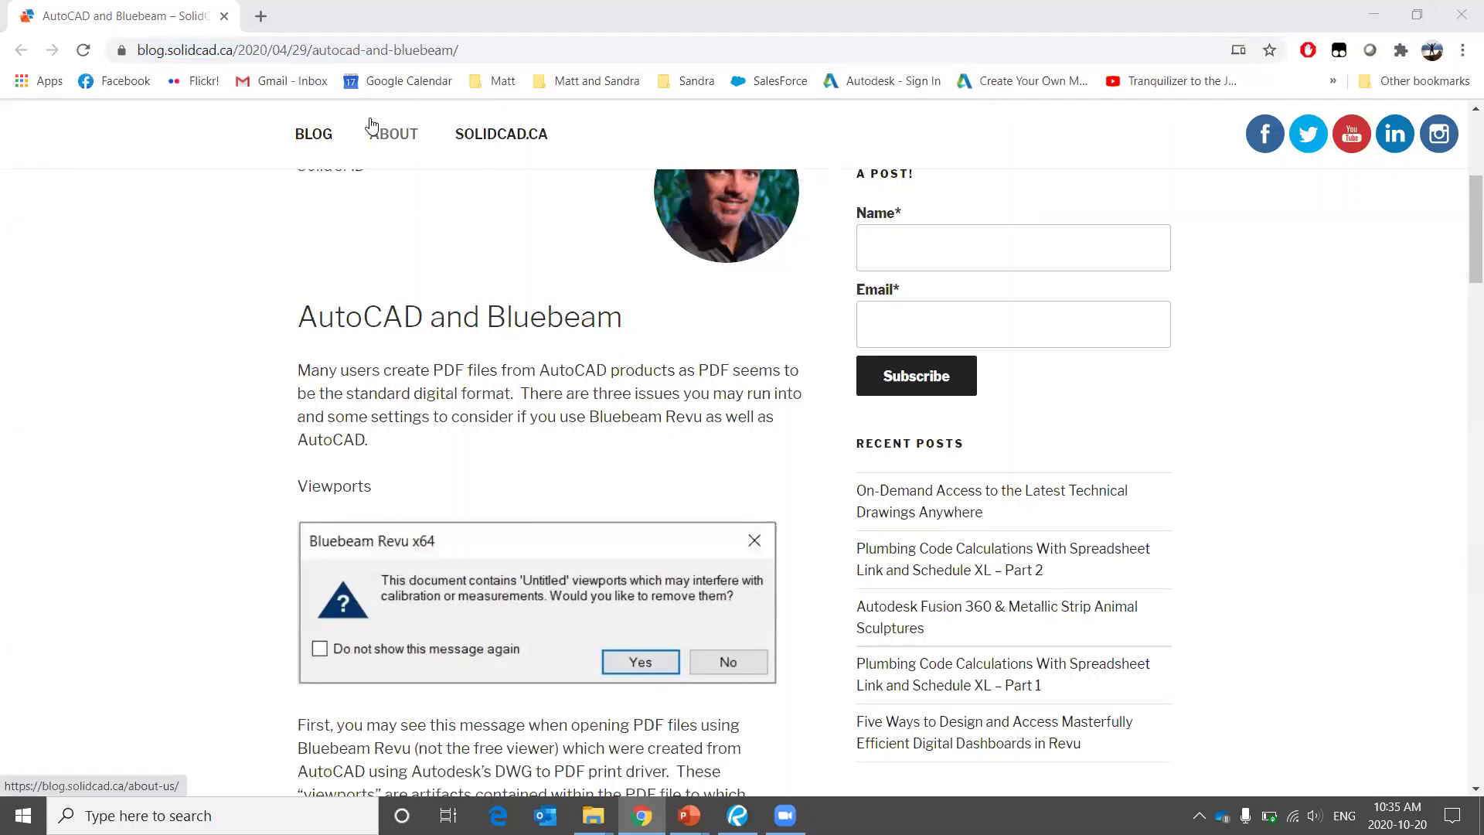
Circle the SOLIDCHAT blog name and article heading, clear the marks, and scroll through the article.
scroll(450, 224, "up", 3)
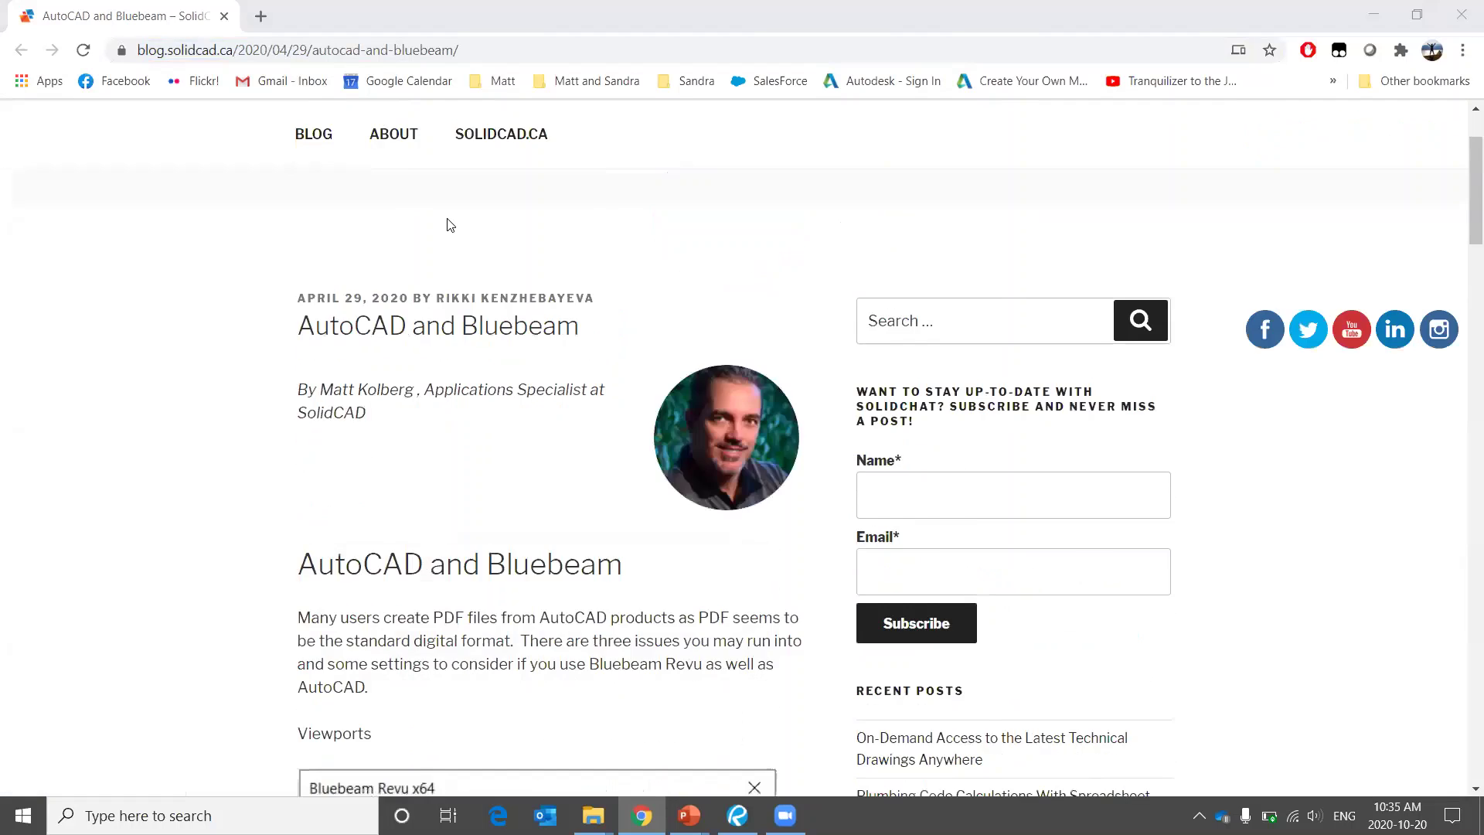
scroll(450, 224, "up", 2)
mouse_move(507, 121)
left_mouse_down()
mouse_move(730, 161)
mouse_move(506, 116)
left_mouse_up()
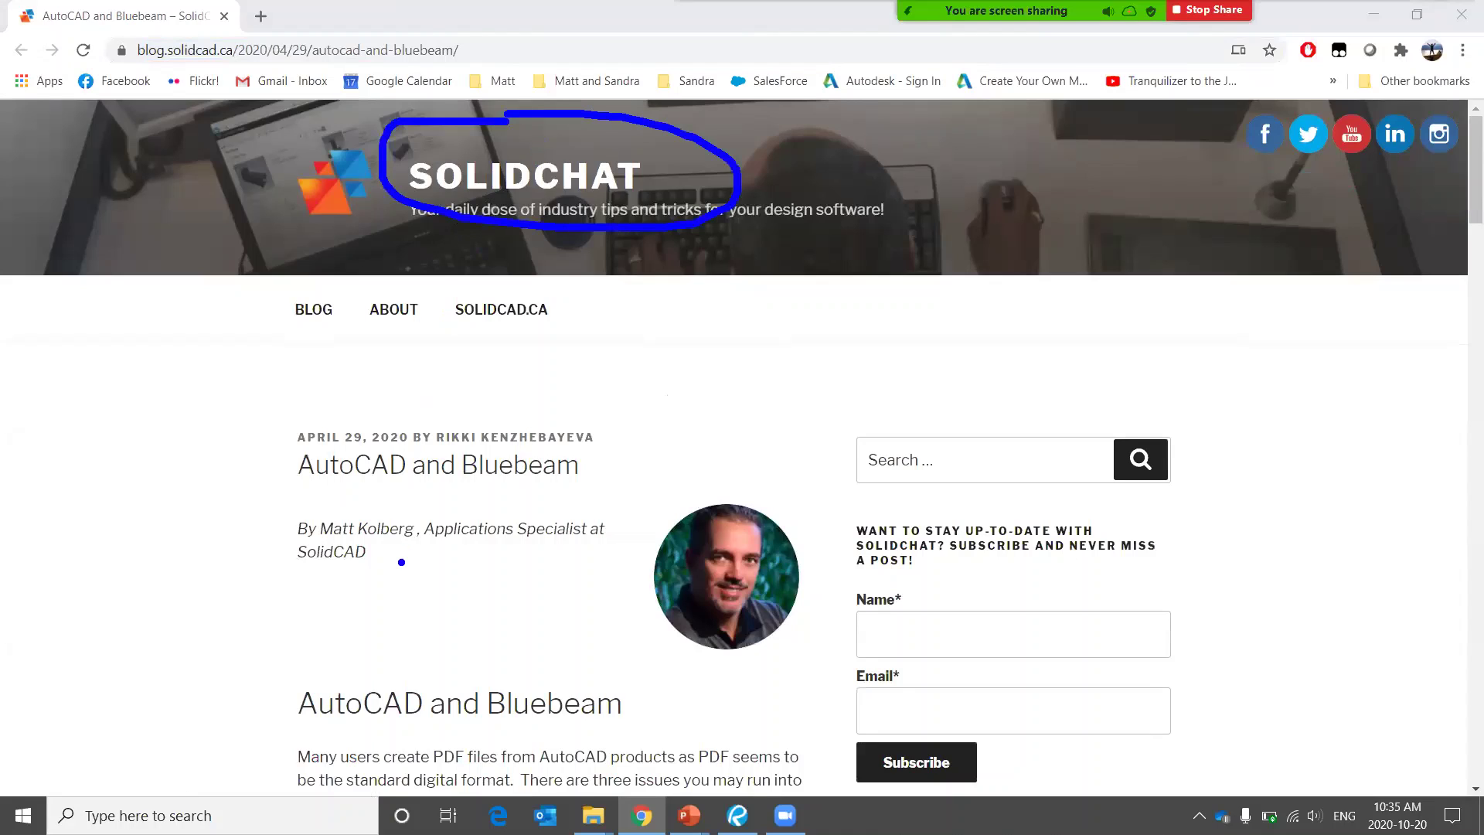
mouse_move(366, 639)
left_mouse_down()
mouse_move(266, 692)
mouse_move(579, 731)
mouse_move(630, 678)
mouse_move(322, 638)
left_mouse_up()
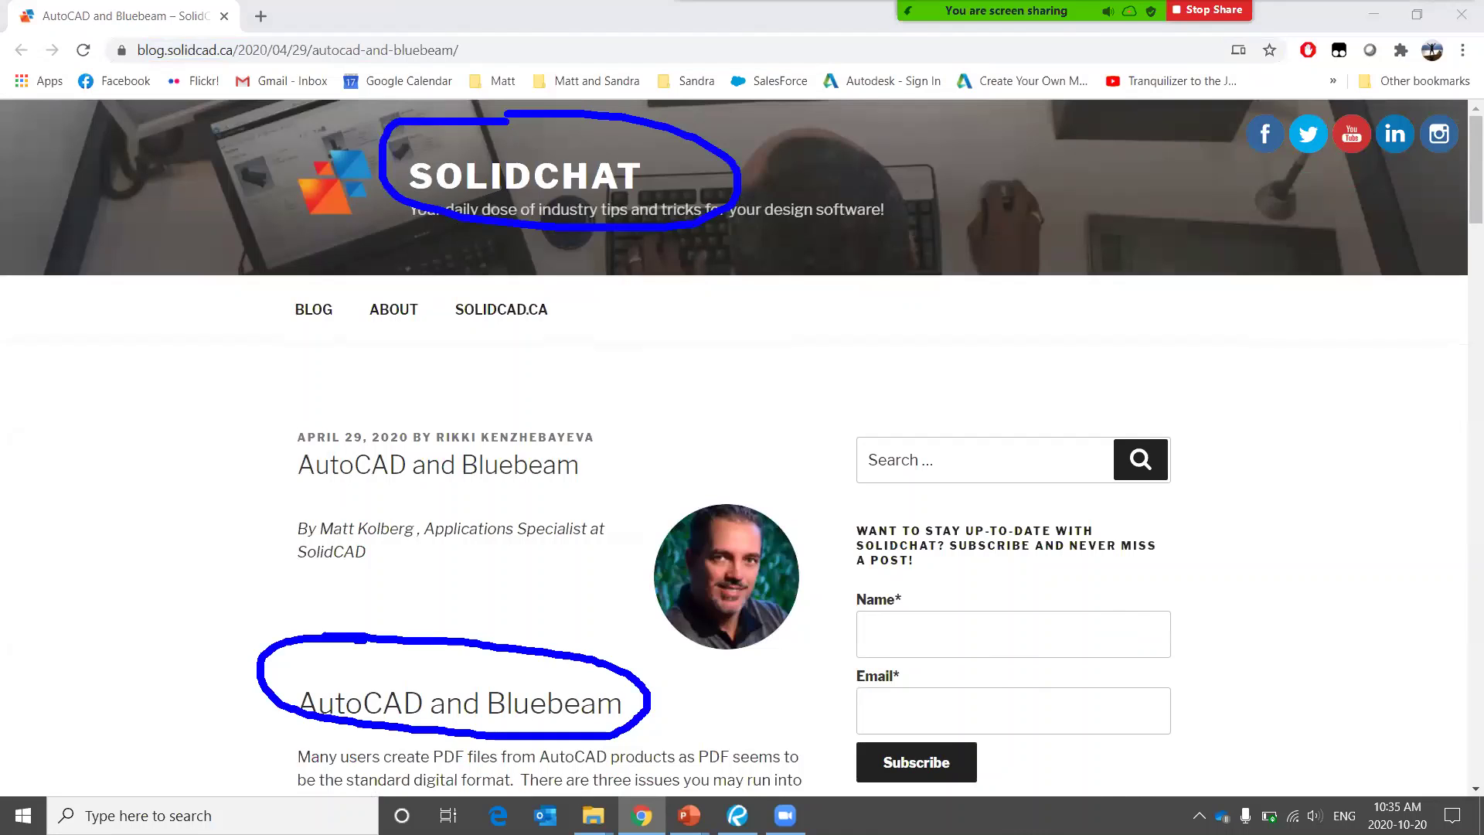
key("alt+s")
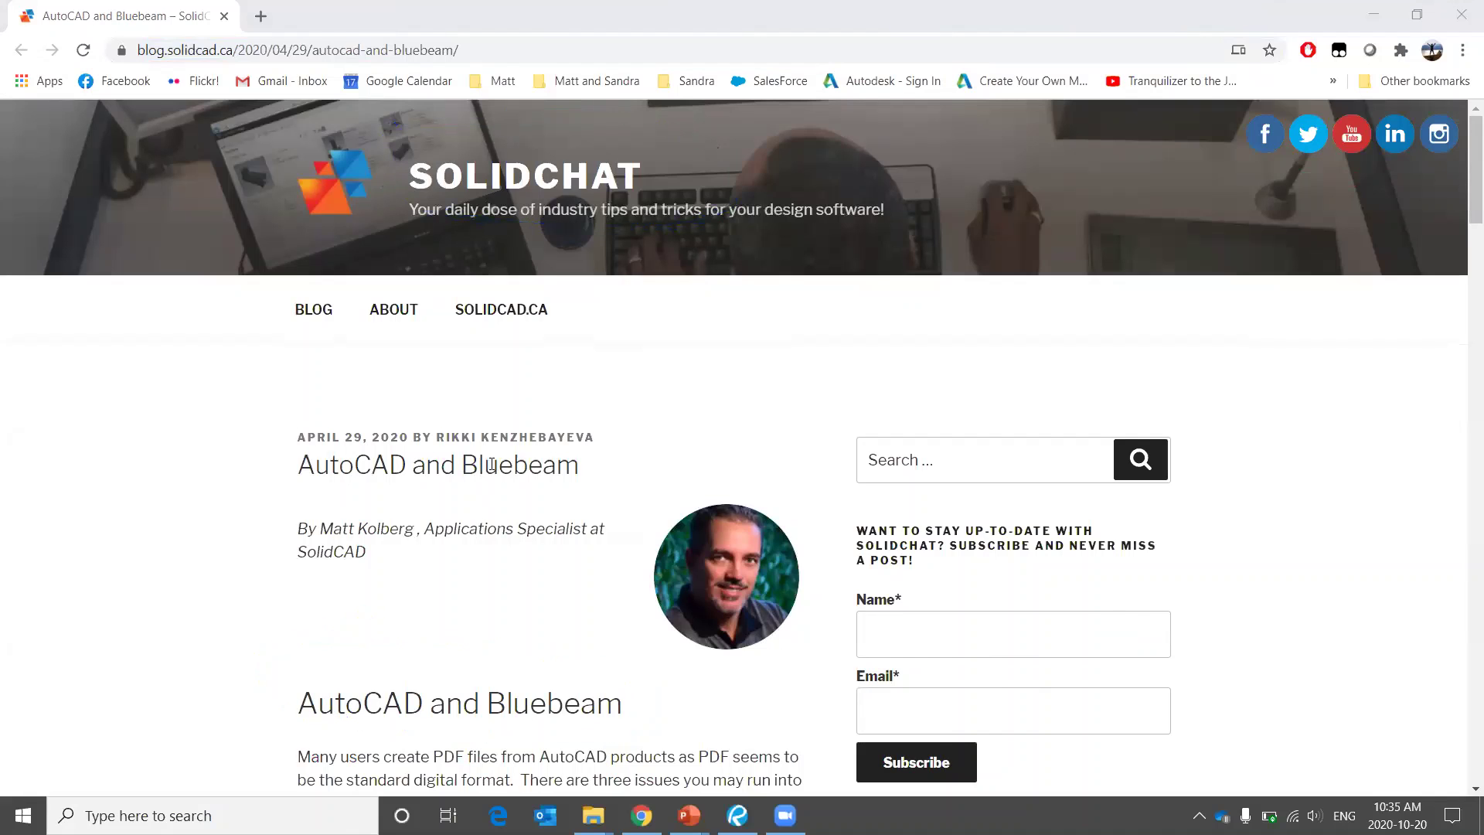
scroll(492, 464, "down", 12)
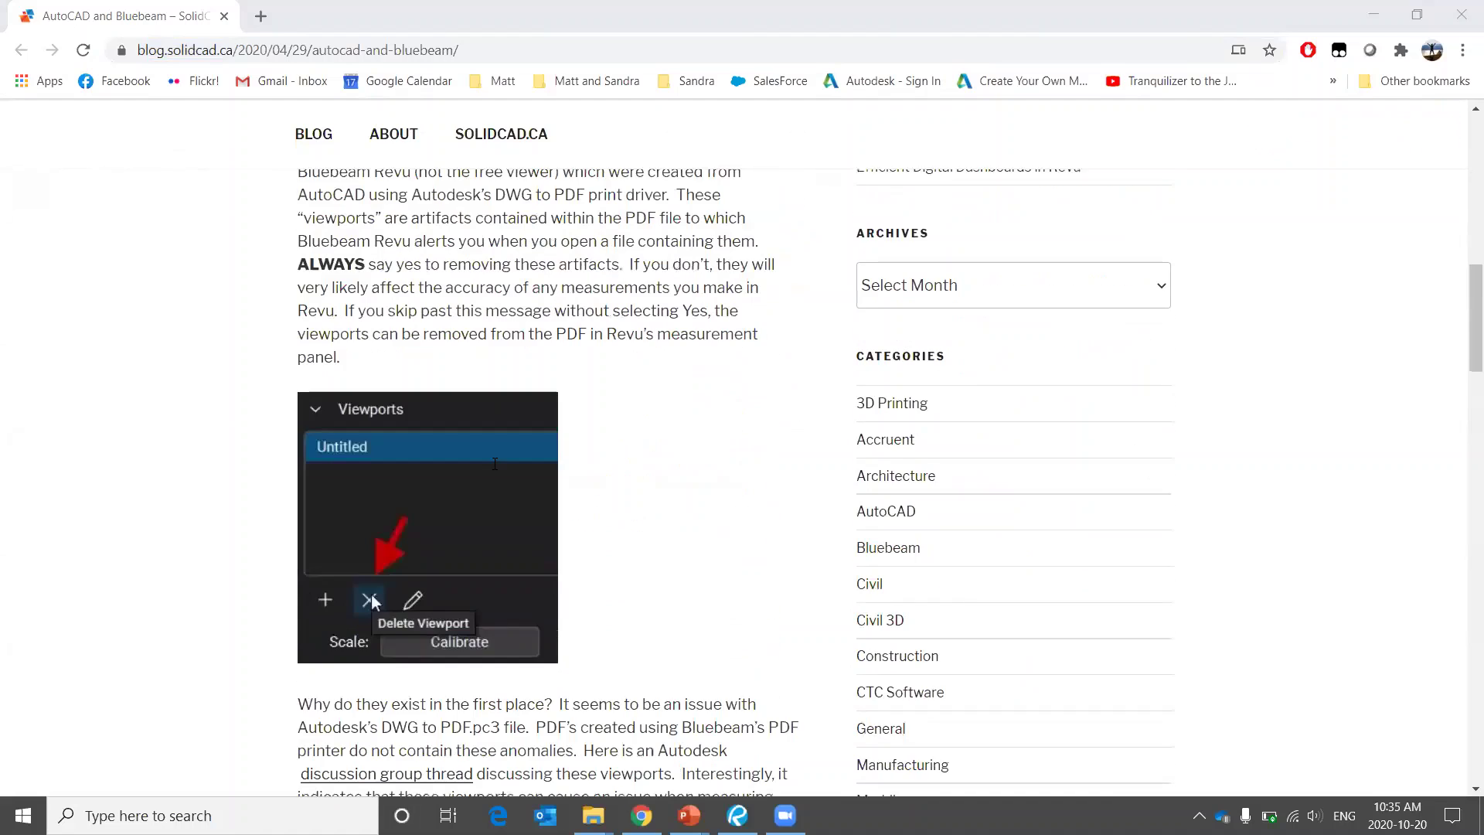
scroll(494, 463, "down", 9)
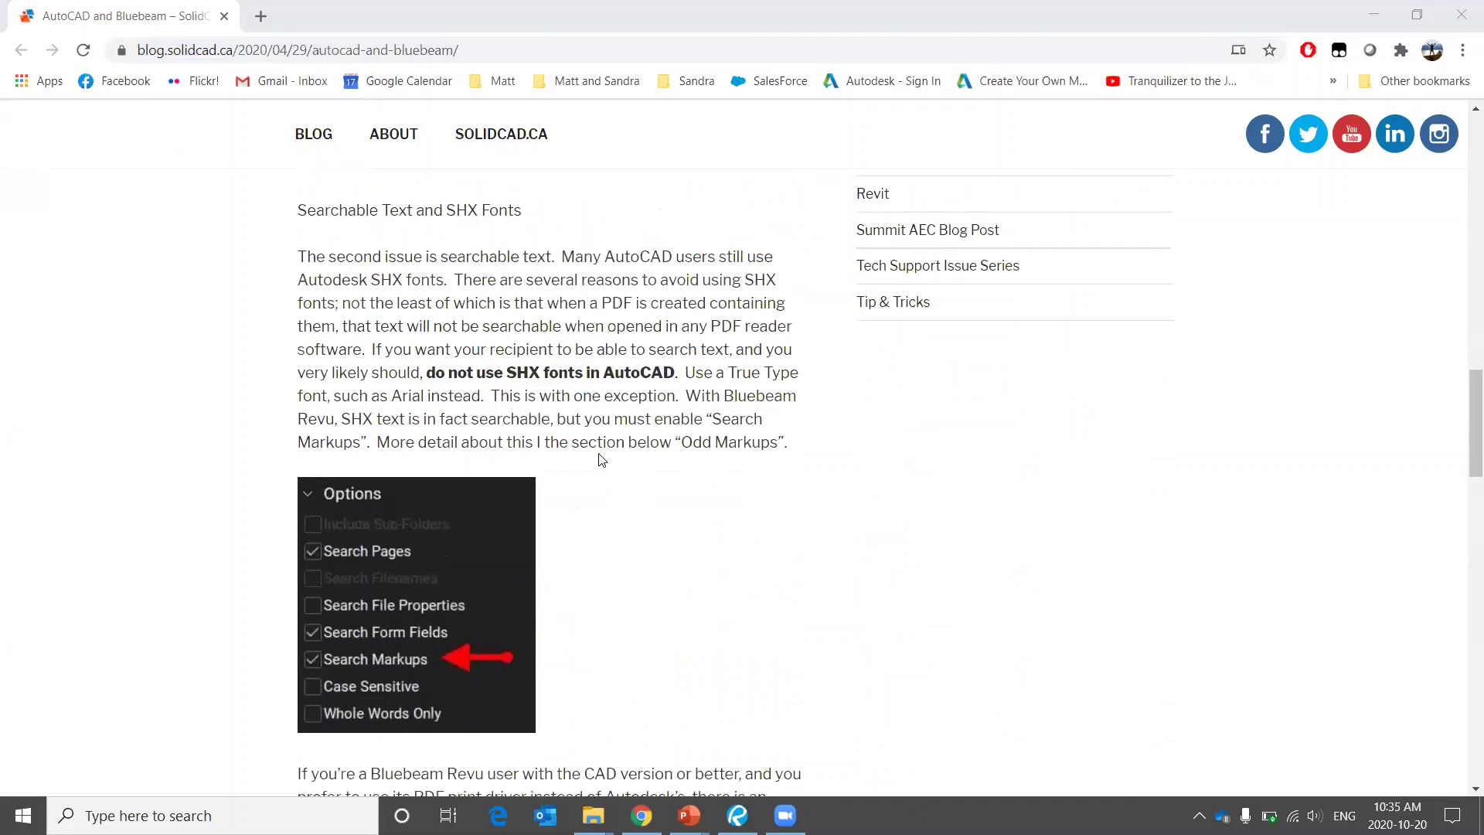
scroll(662, 495, "down", 6)
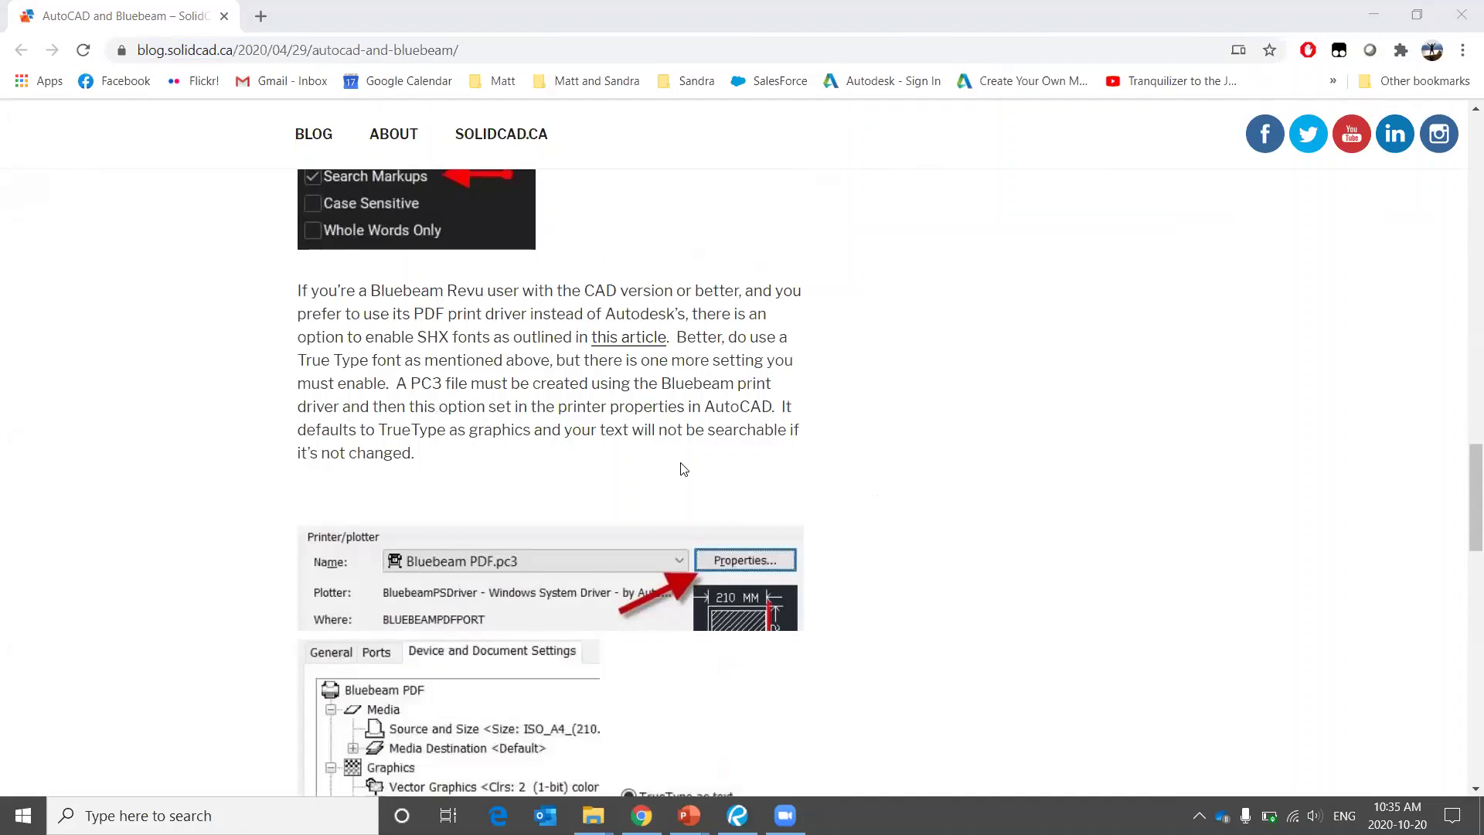
scroll(684, 469, "down", 3)
scroll(684, 469, "down", 7)
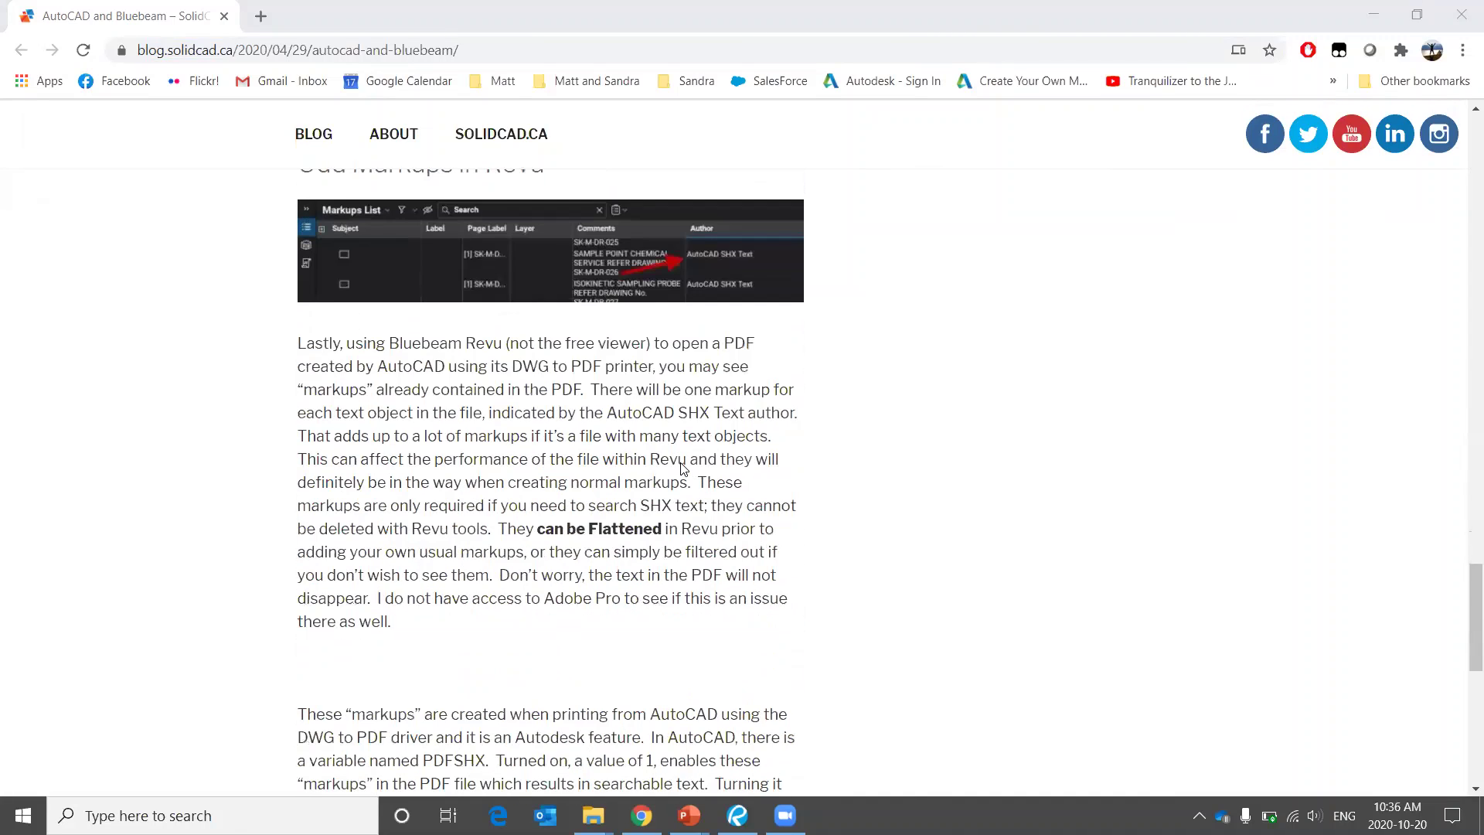
scroll(684, 469, "down", 6)
scroll(683, 470, "down", 3)
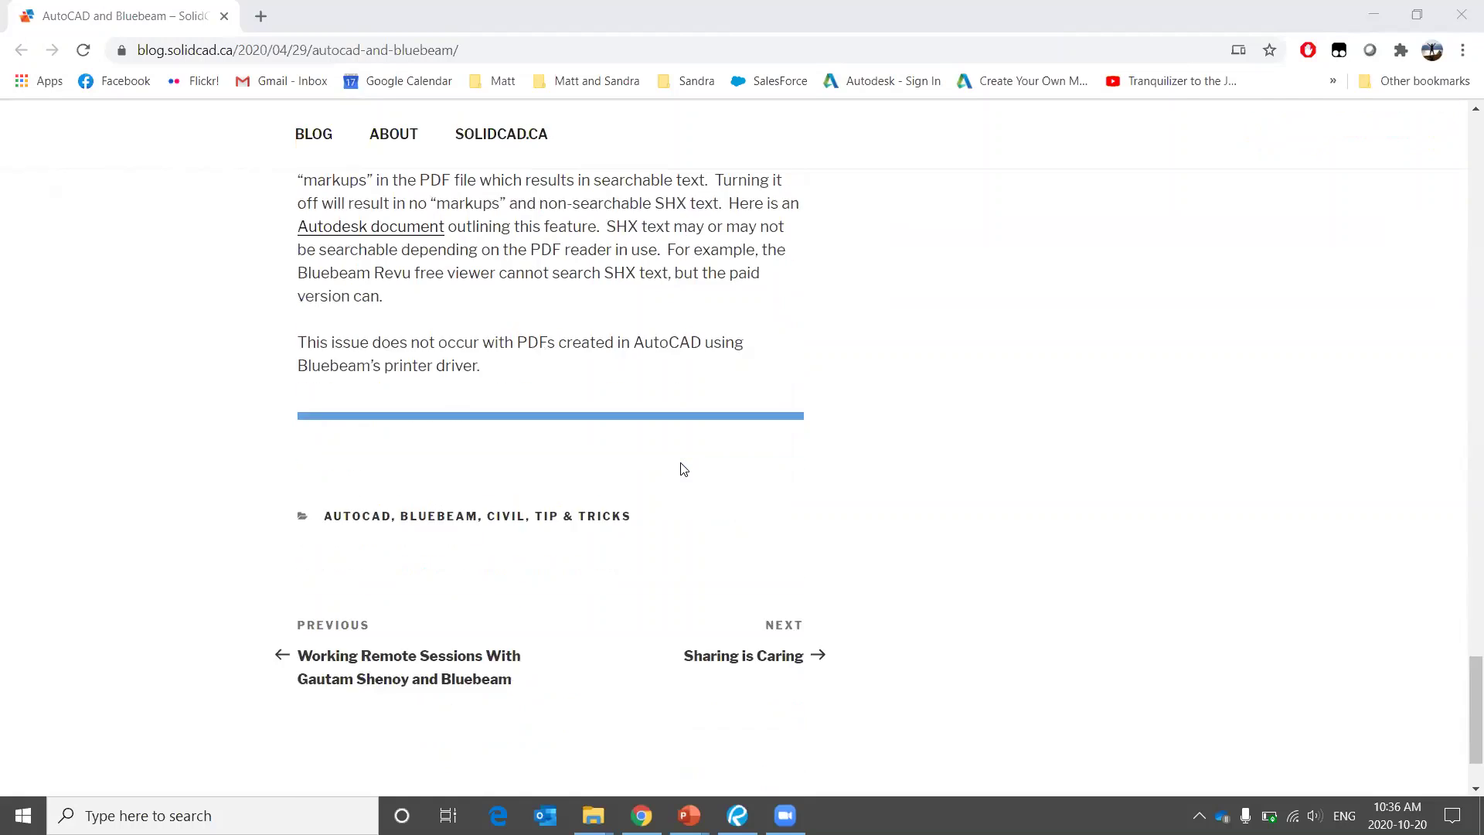
scroll(684, 469, "up", 4)
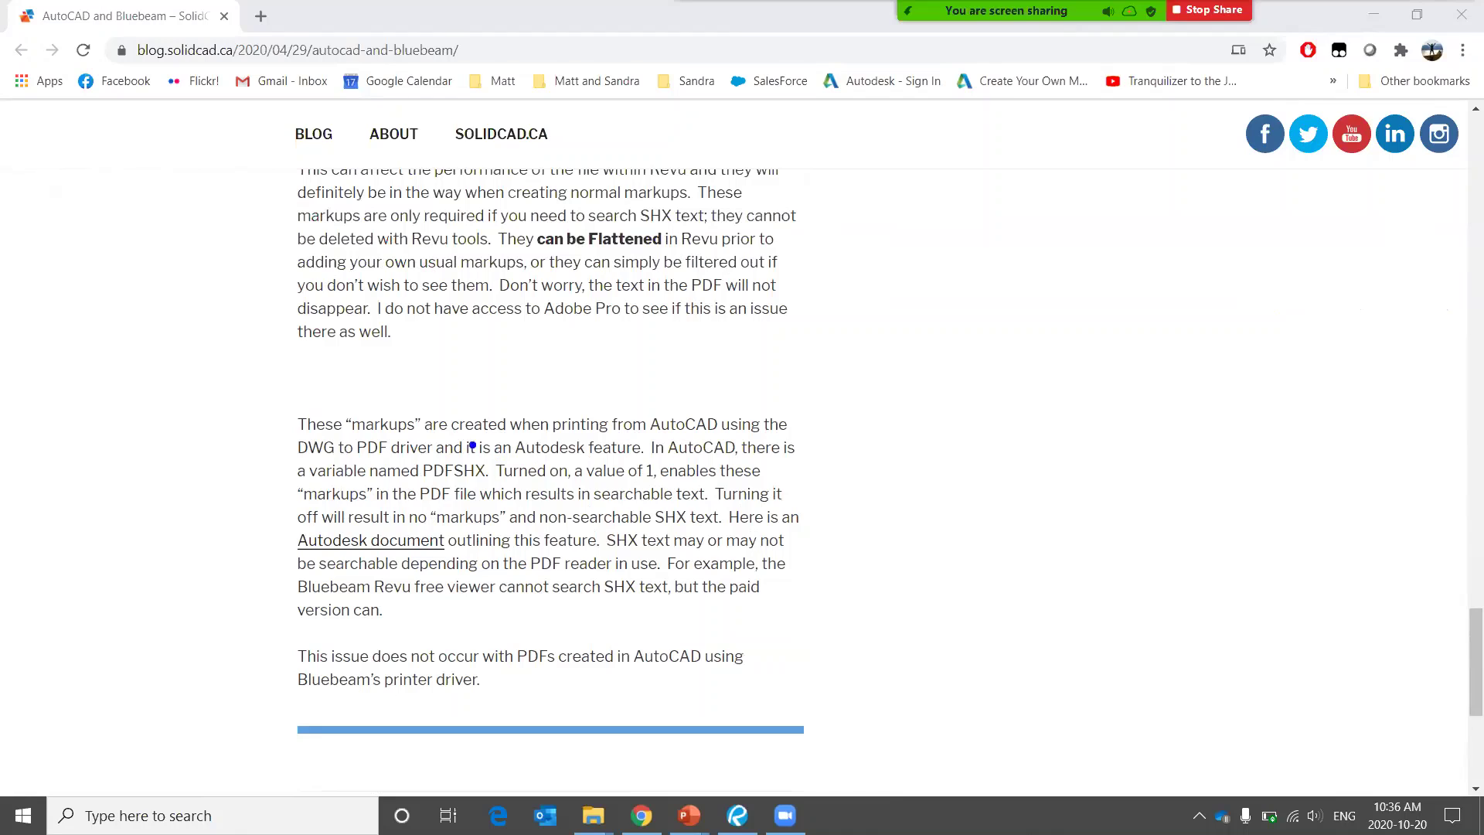
Annotate the PDFSHX variable passages, then advance the slide show to Interface Customization.
mouse_move(473, 445)
left_mouse_down()
mouse_move(554, 484)
mouse_move(441, 435)
left_mouse_up()
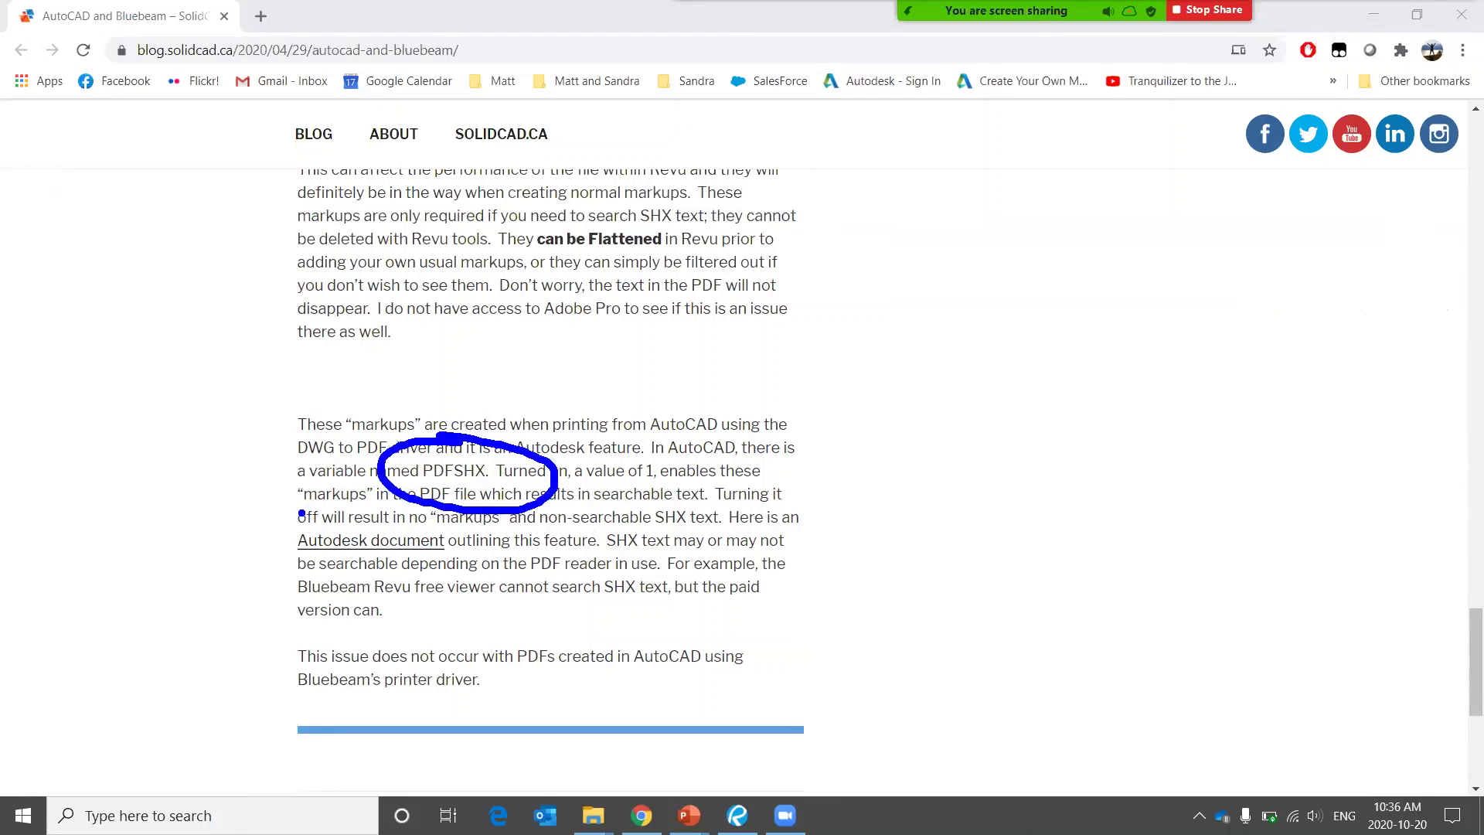
mouse_move(482, 446)
left_mouse_down()
mouse_move(489, 457)
mouse_move(564, 399)
left_mouse_up()
mouse_move(388, 499)
left_mouse_down()
mouse_move(301, 595)
mouse_move(294, 501)
left_mouse_up()
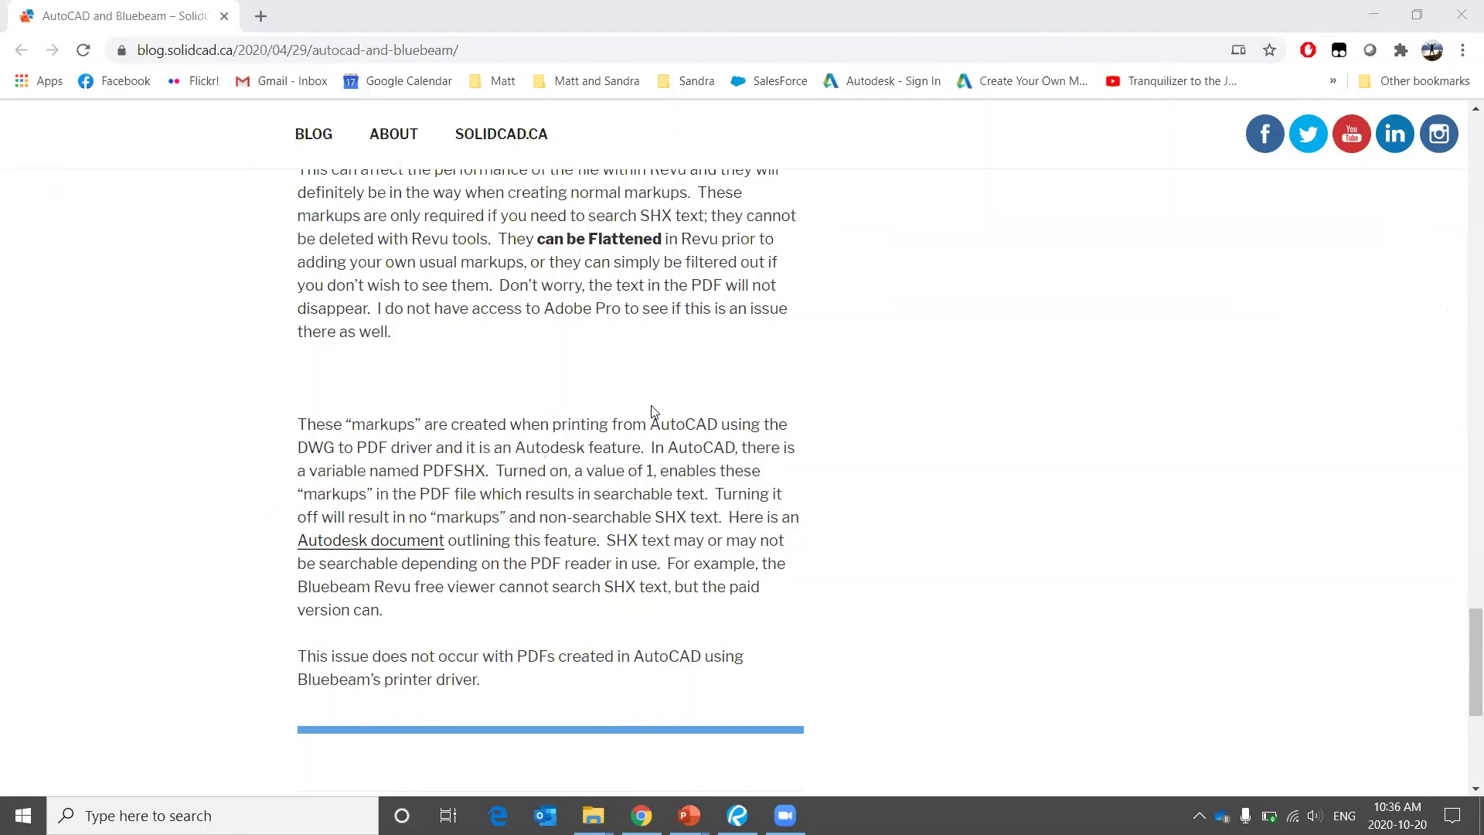
key("alt+Tab")
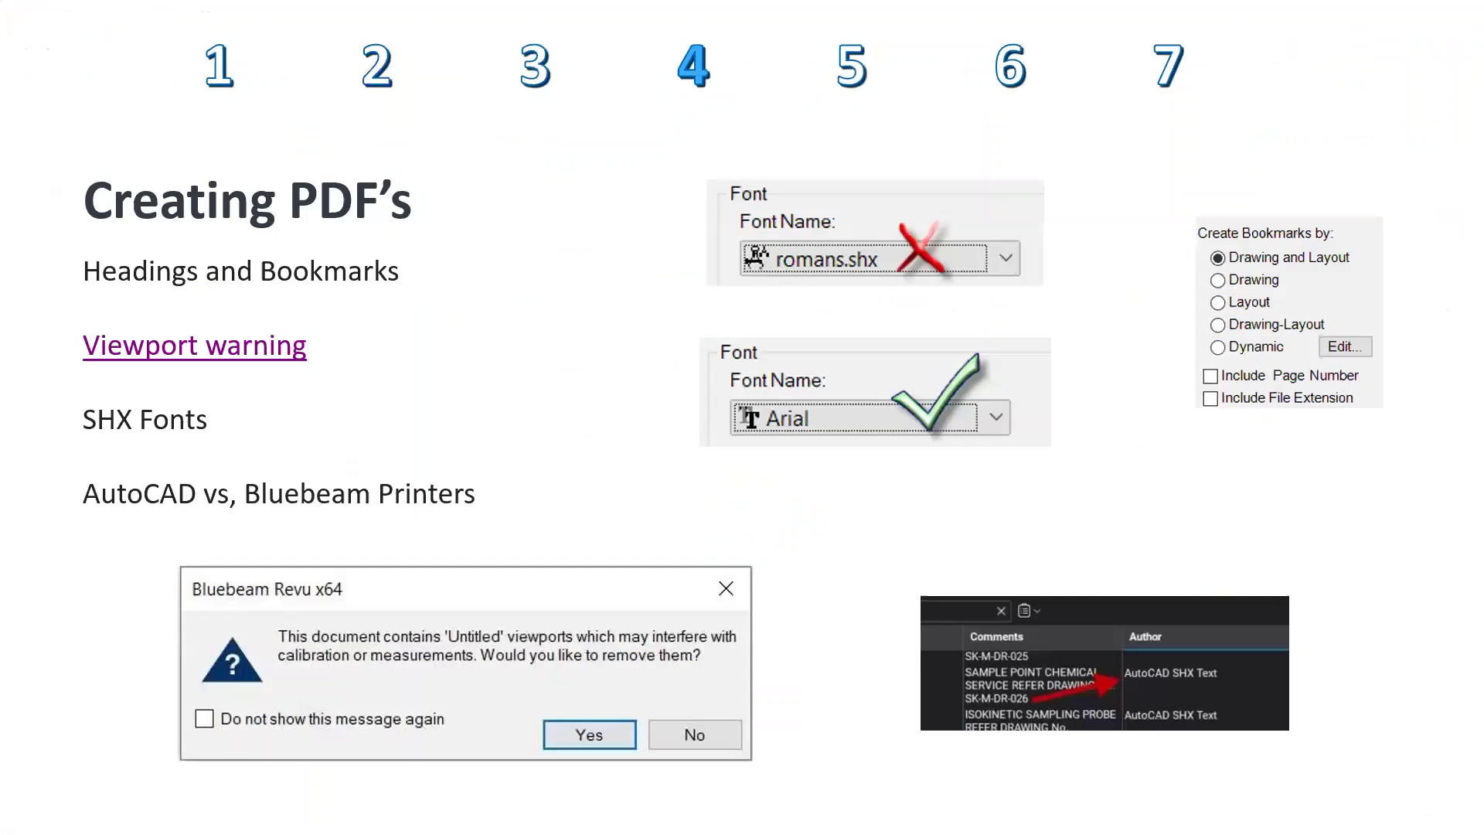
key("Right")
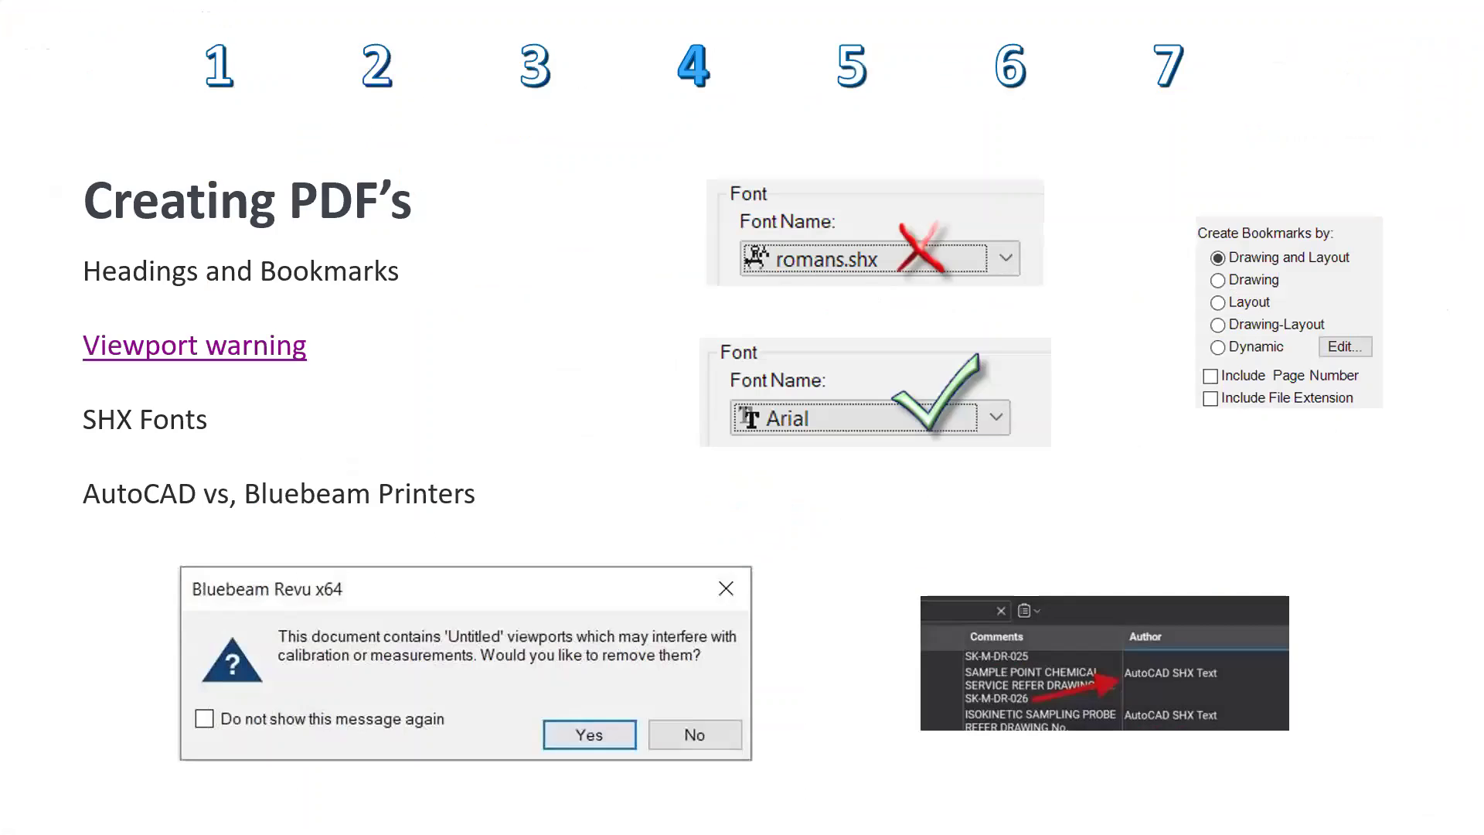
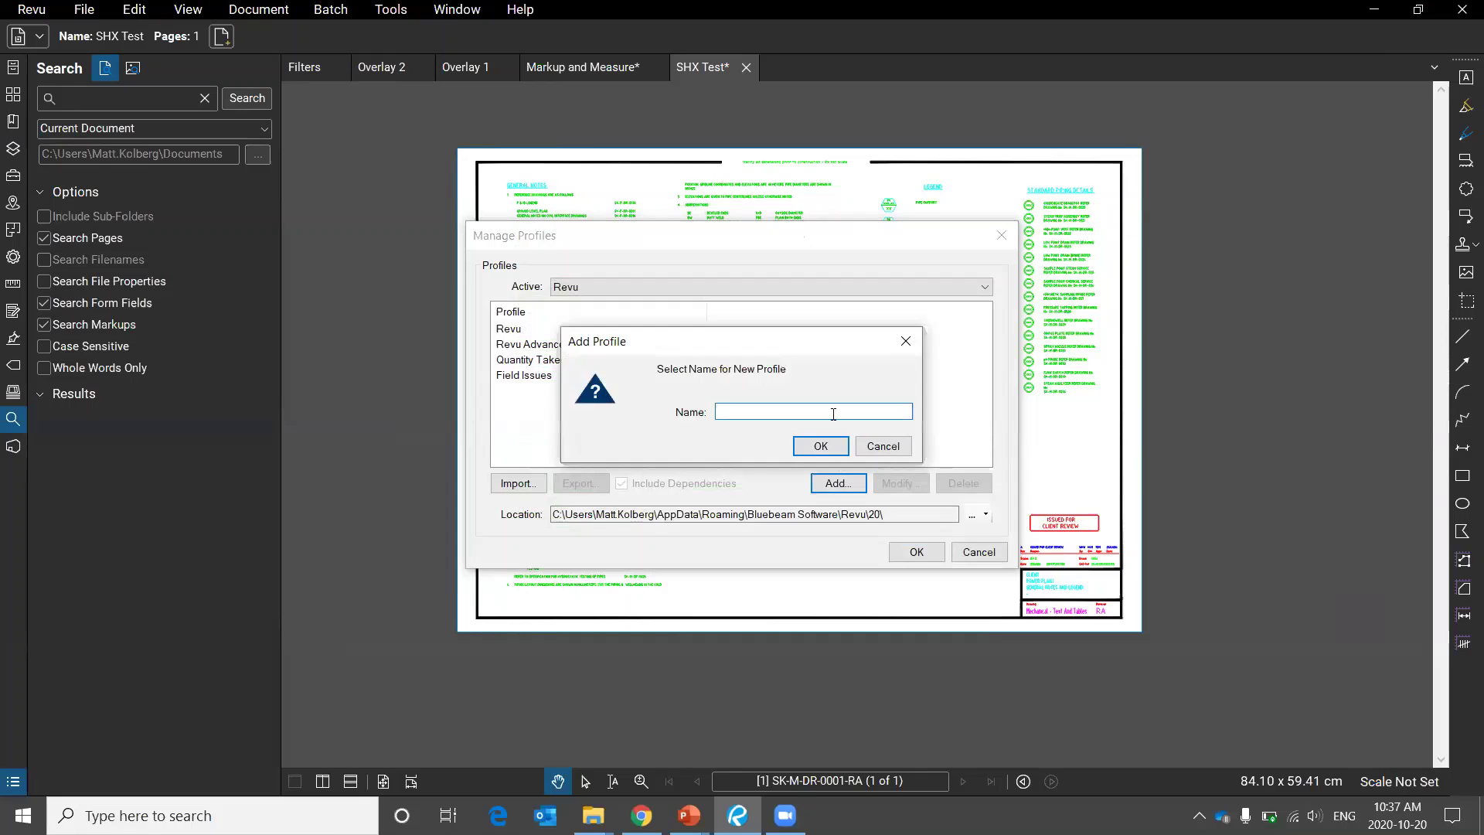
Name the new profile MPK and close Manage Profiles with MPK active.
type("MPK")
key("Return")
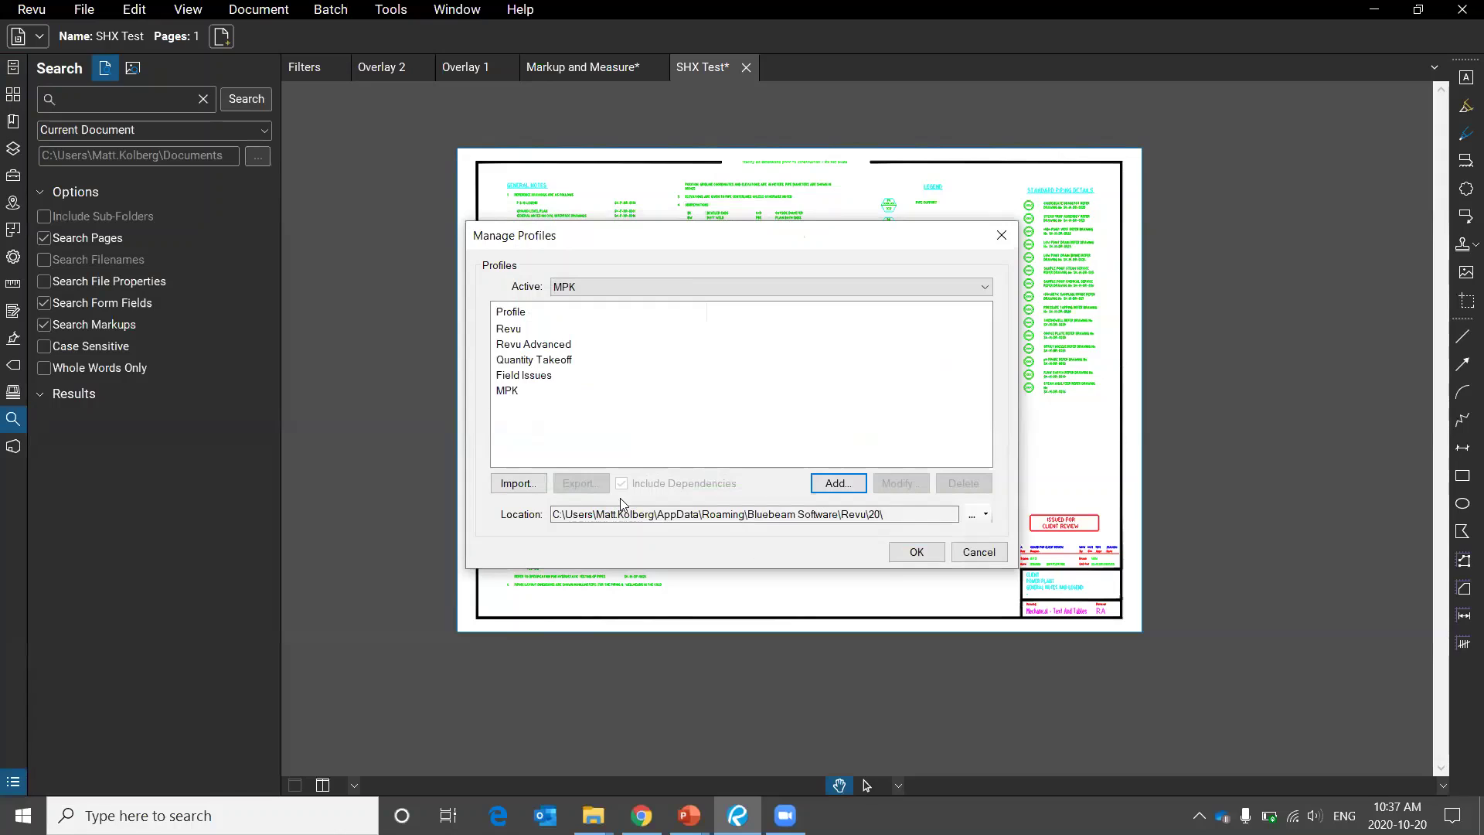
left_click(918, 552)
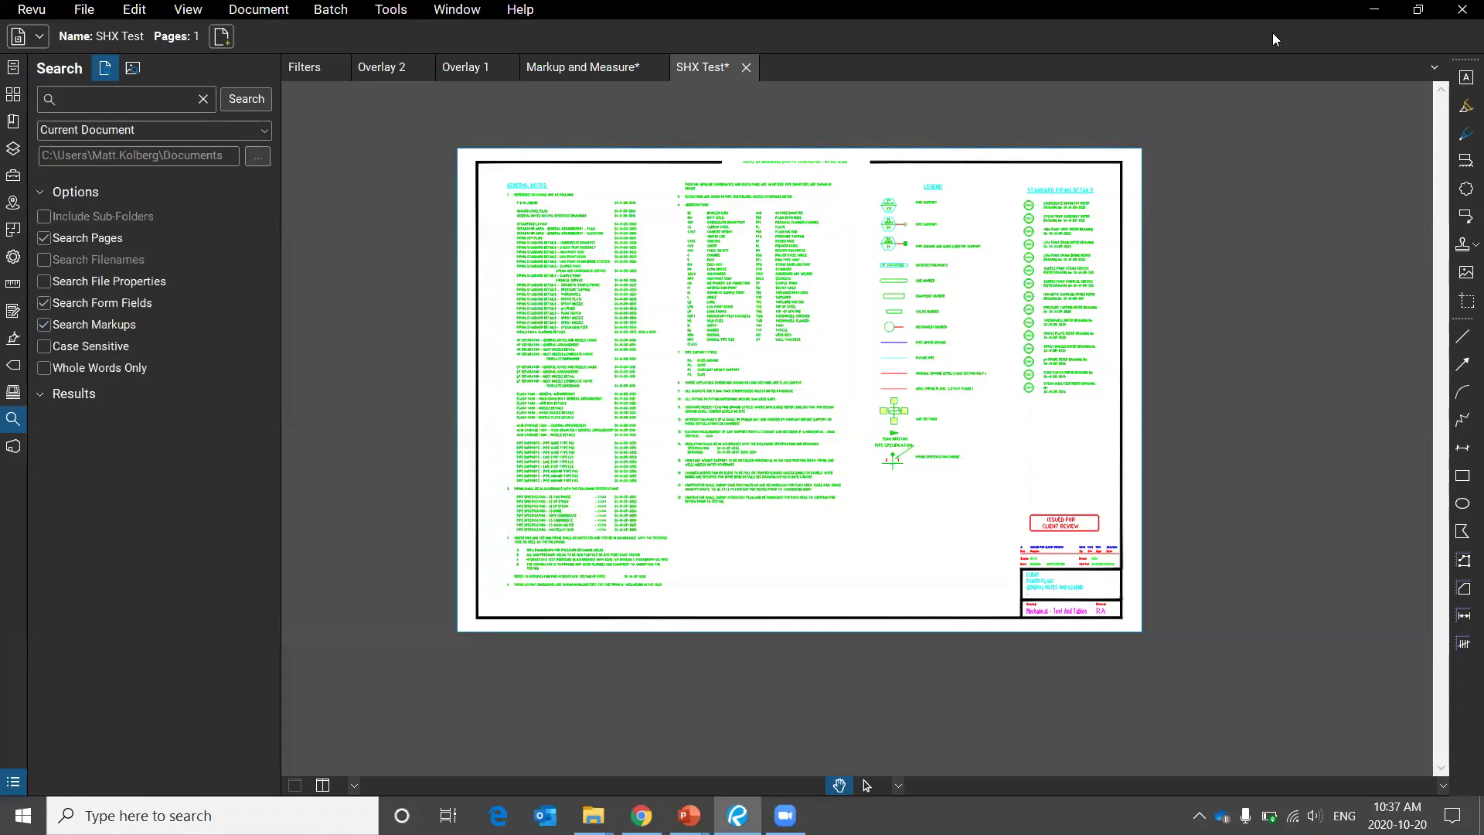
Hide the Search, Sets, Flags and Studio panels and regroup the markup tools into columns and a row.
left_click_drag(1467, 58, 1426, 321)
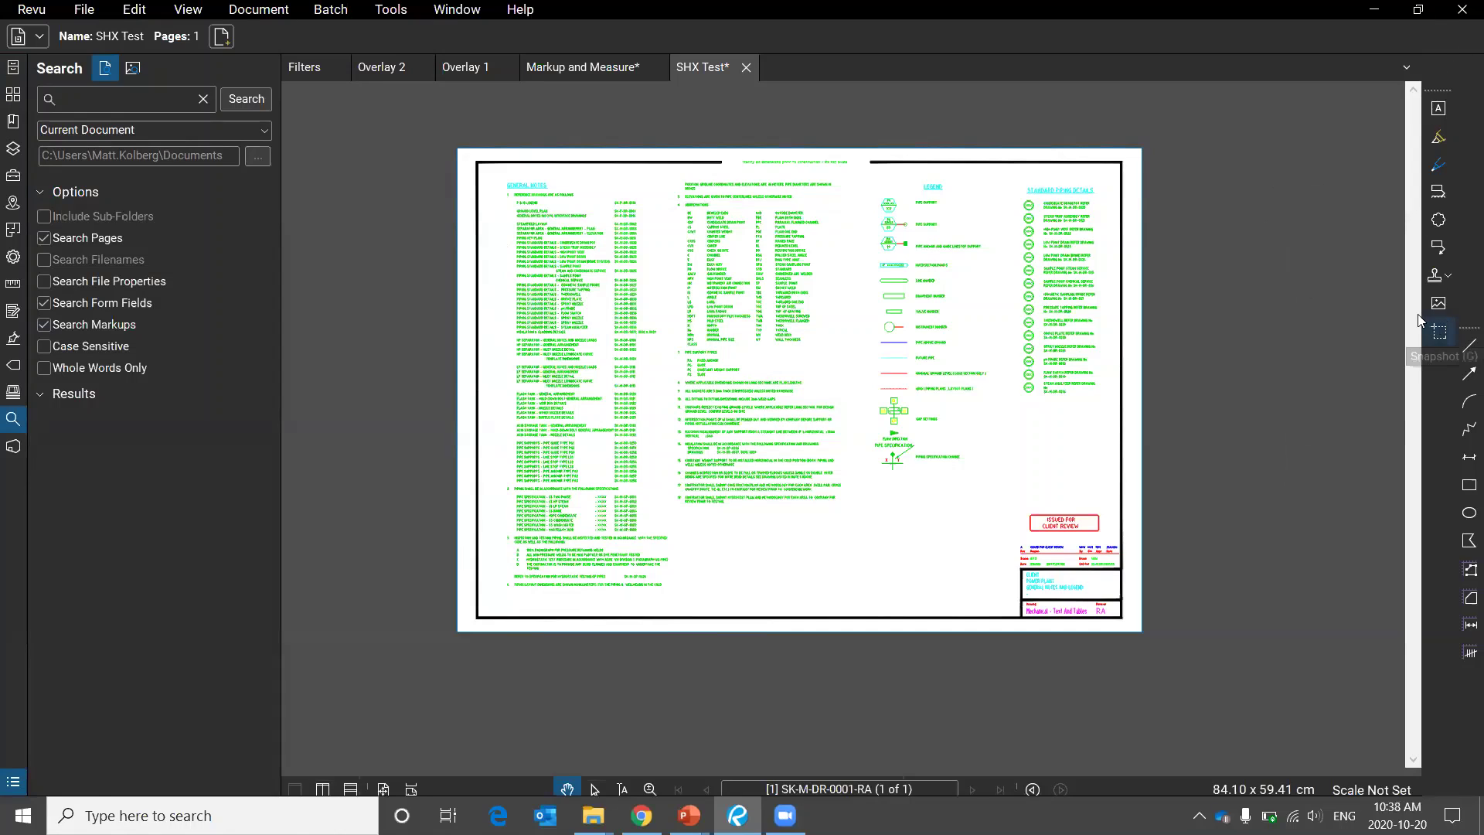
right_click(10, 423)
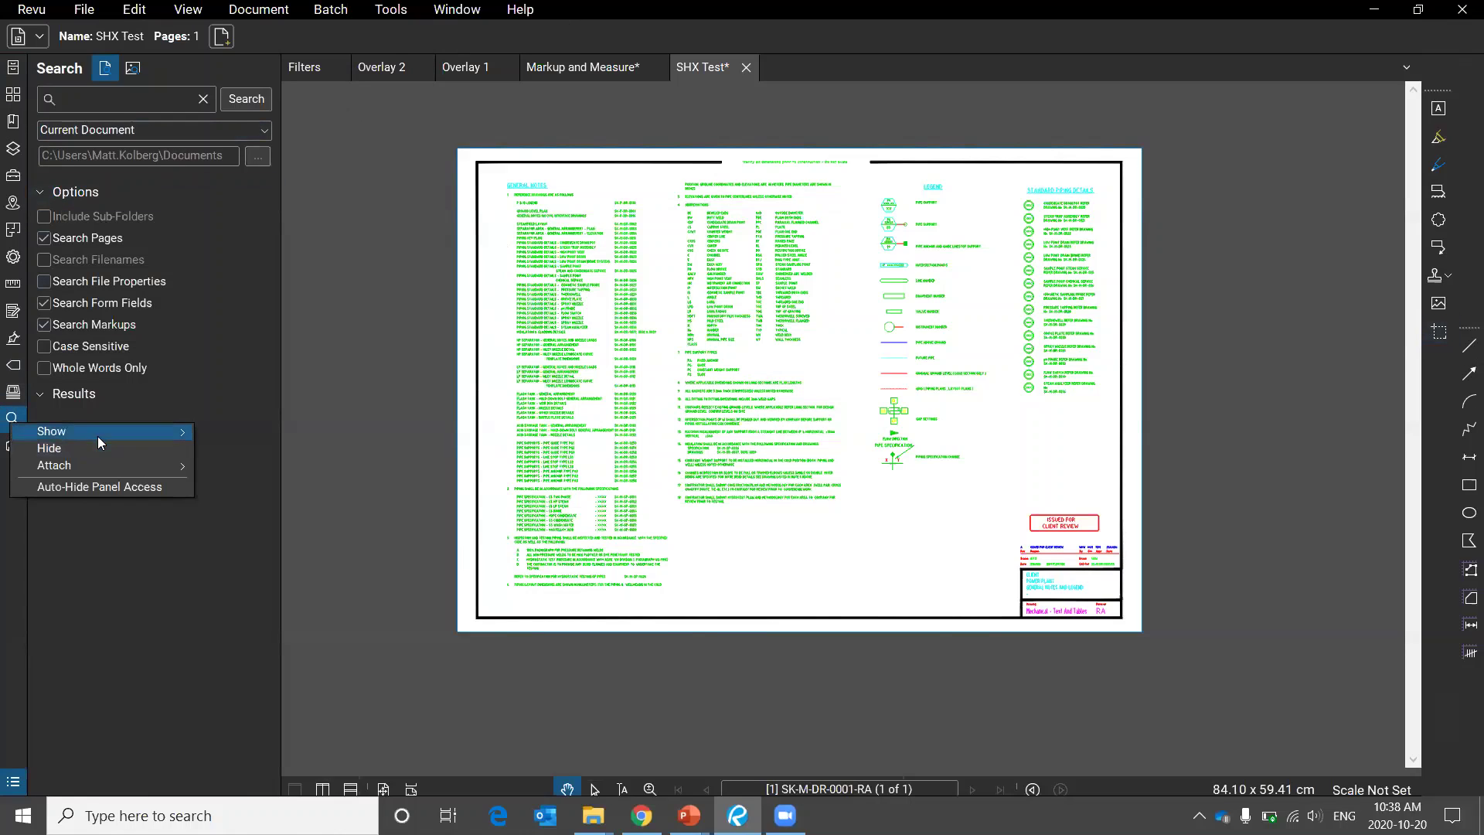
left_click(78, 447)
right_click(15, 398)
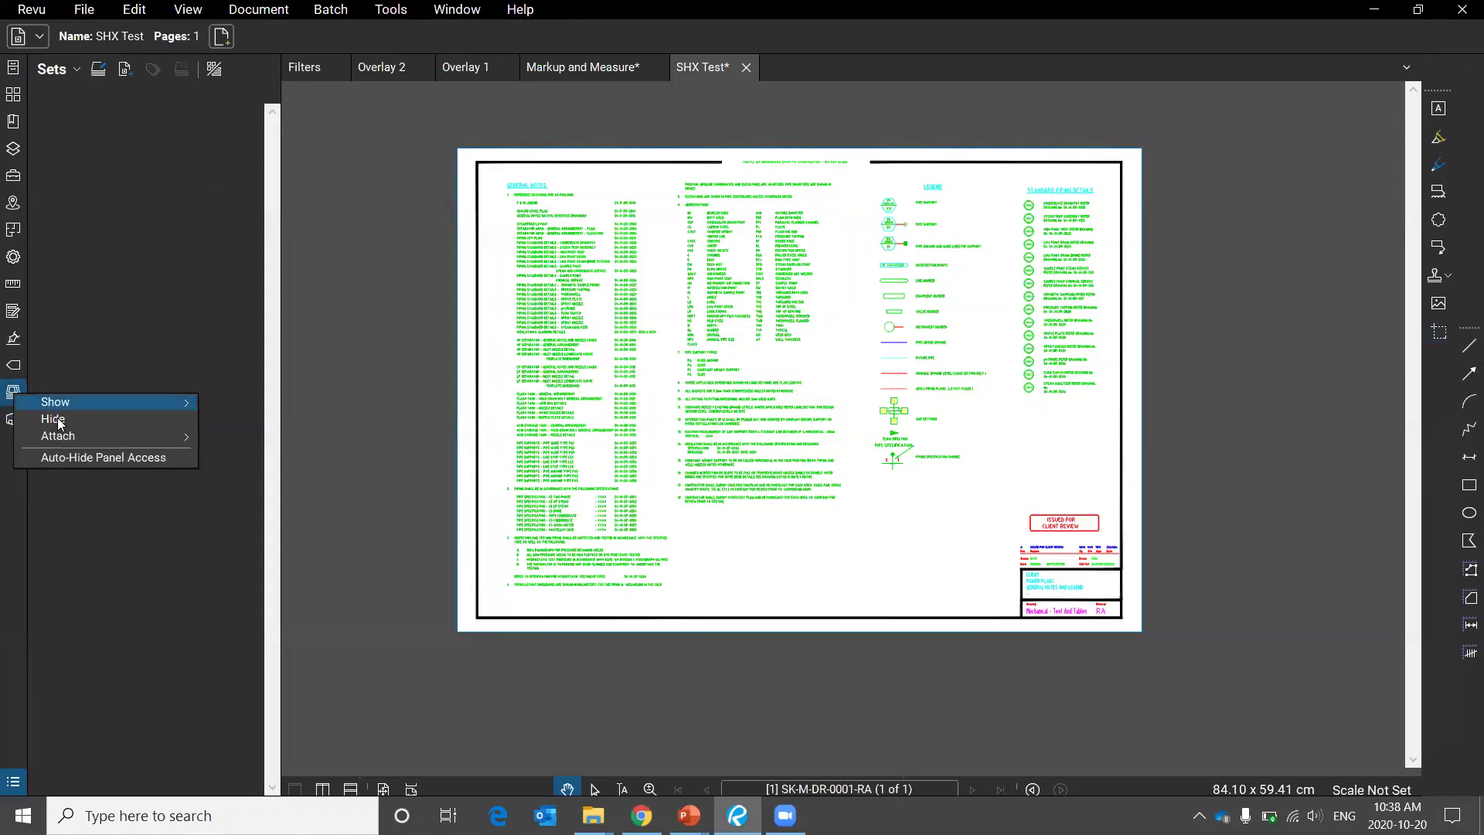
left_click(60, 422)
right_click(17, 361)
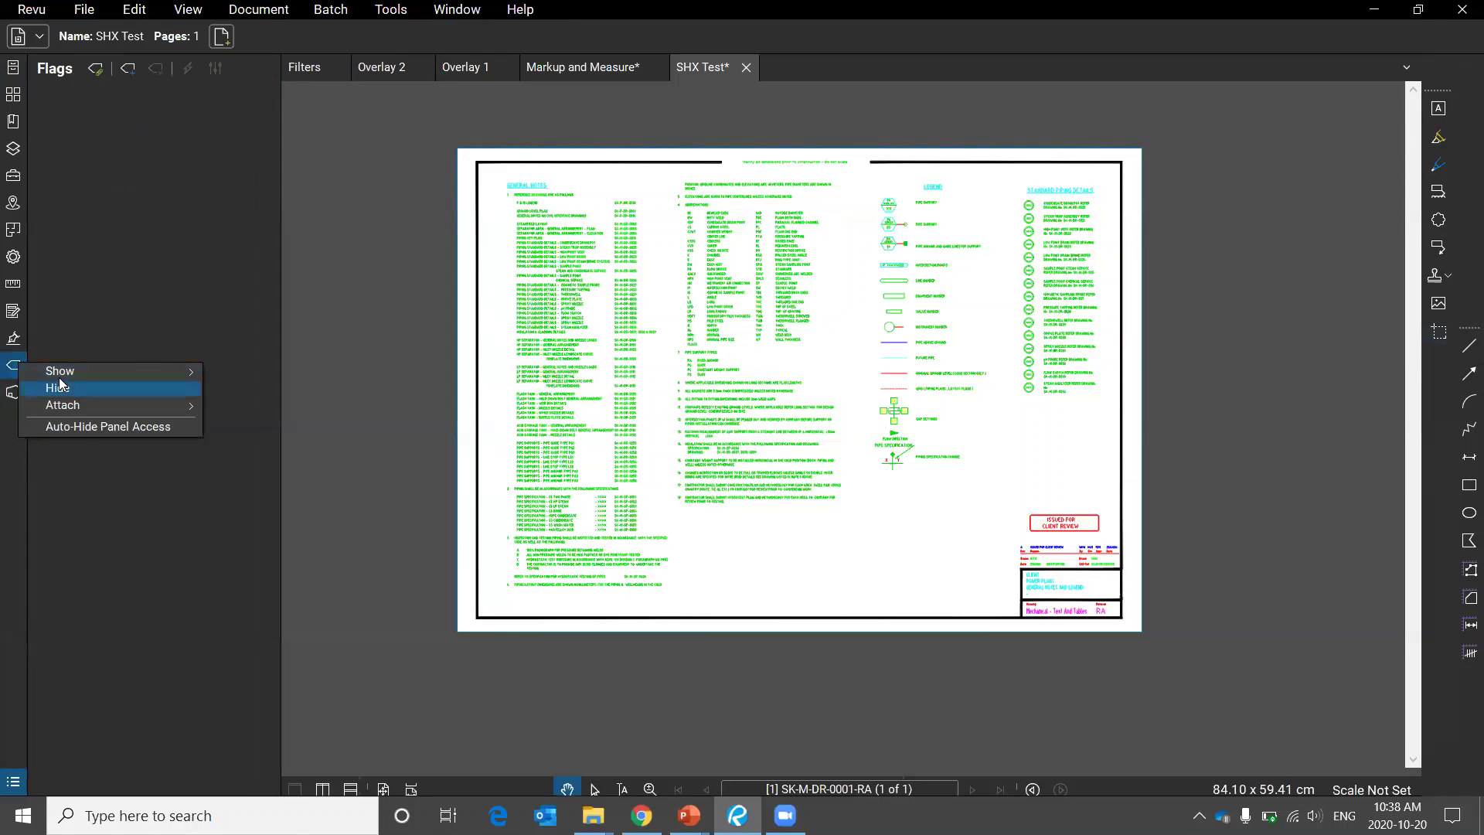
left_click(62, 385)
right_click(16, 362)
left_click(60, 388)
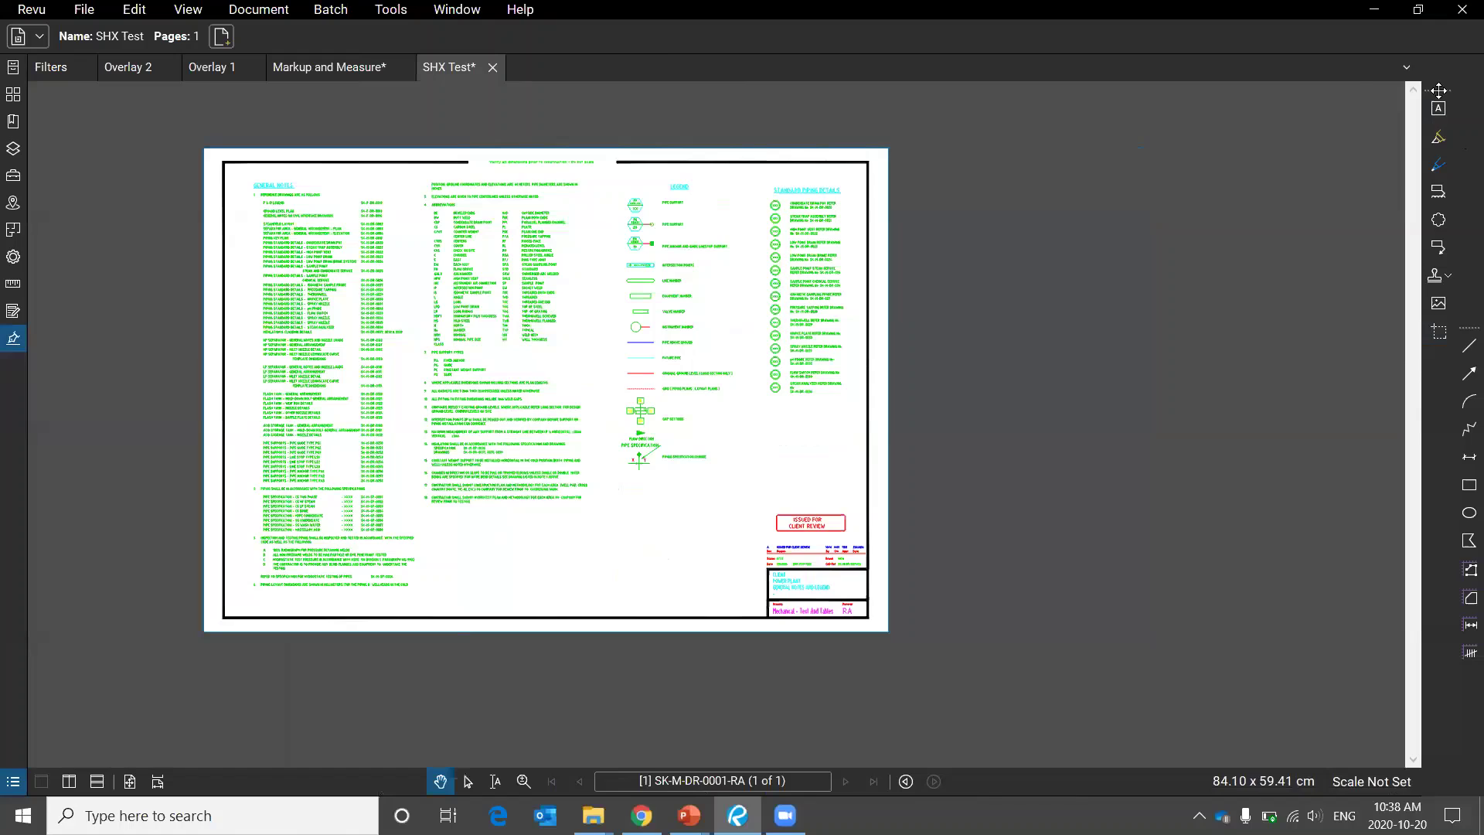
left_click_drag(1439, 91, 1360, 83)
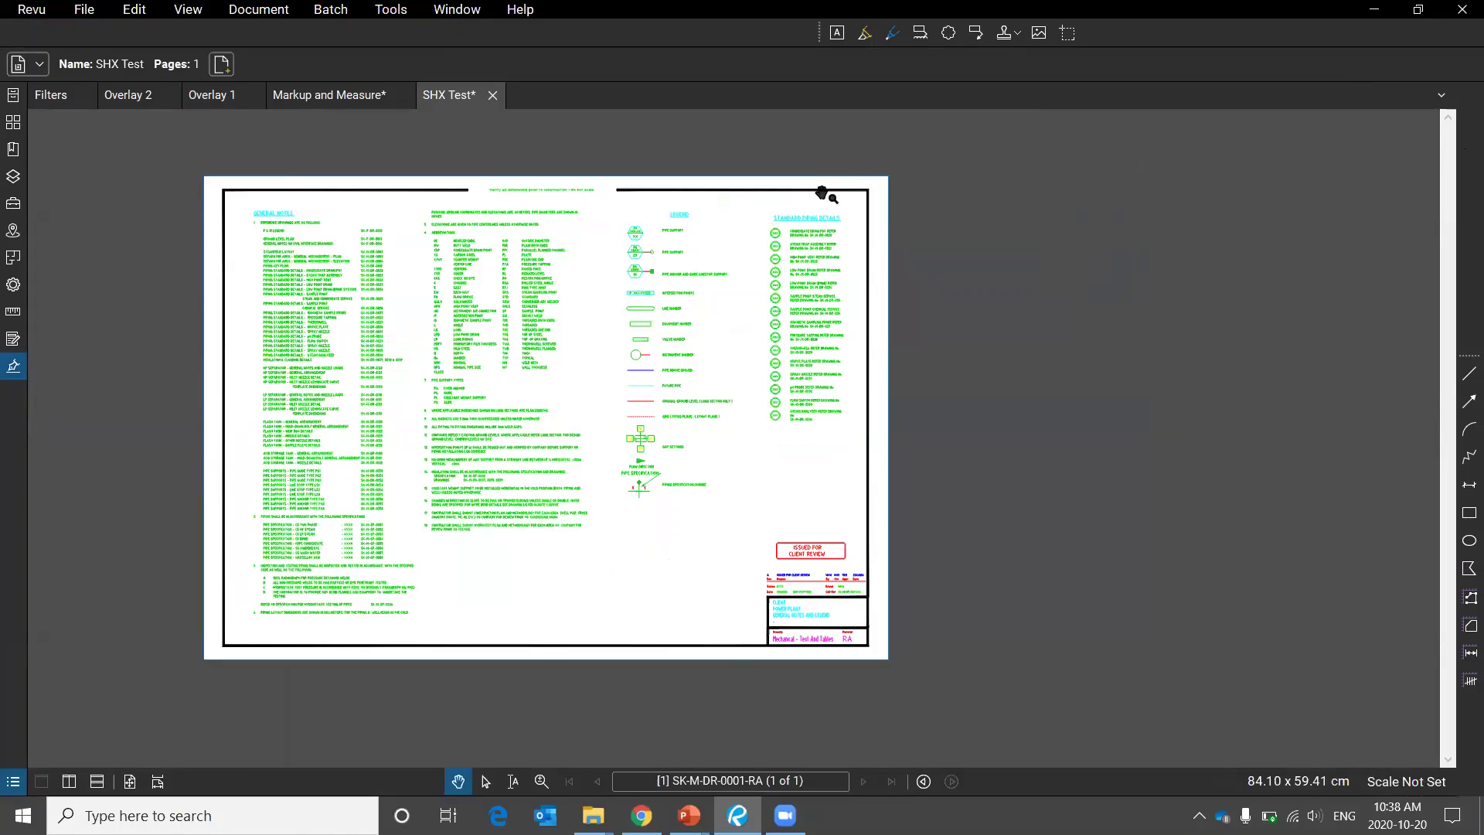
left_click(43, 11)
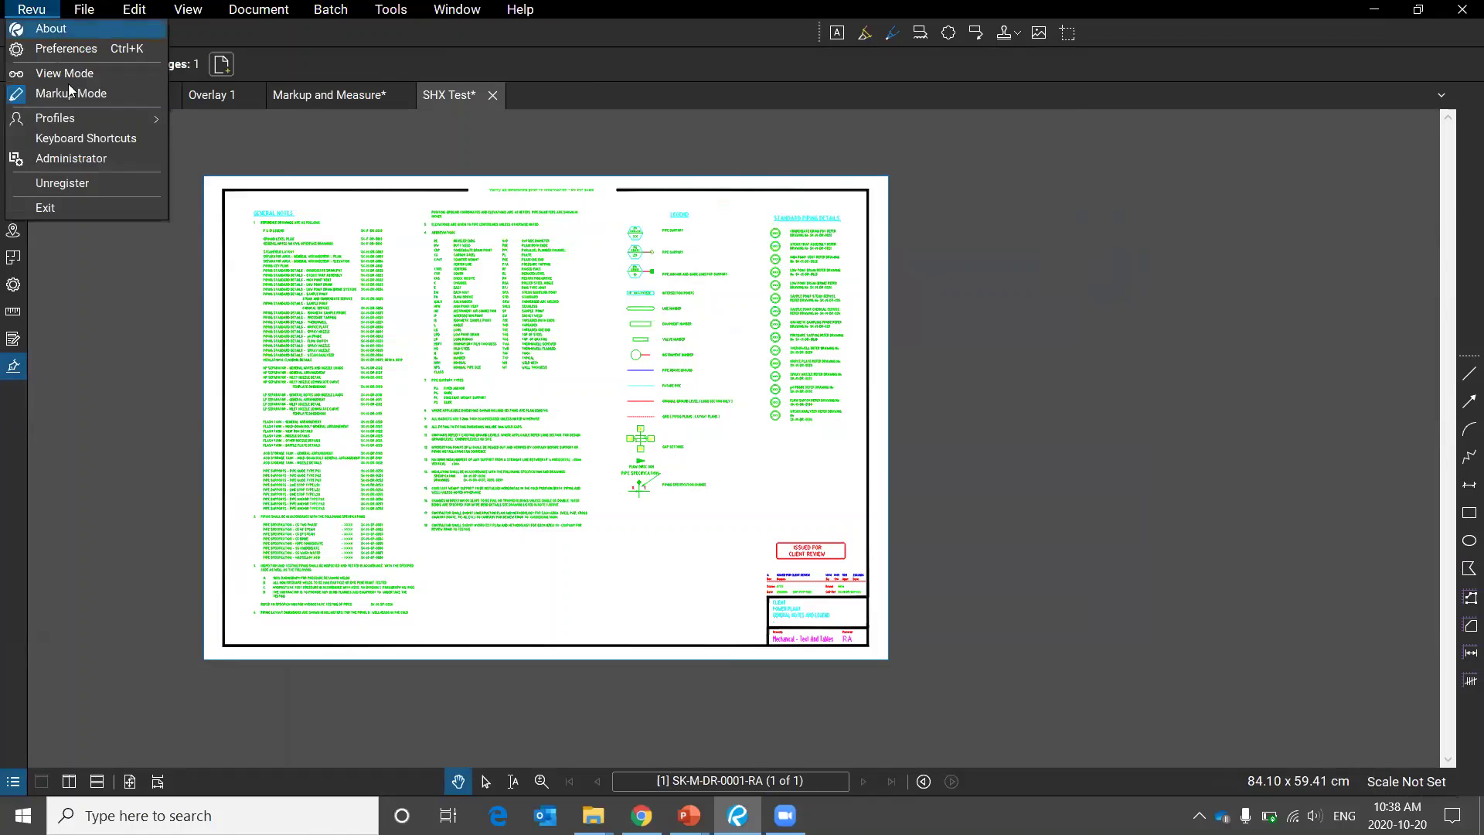
Switch to the Revu profile, back to MPK, then to Revu again.
mouse_move(81, 120)
left_click(226, 119)
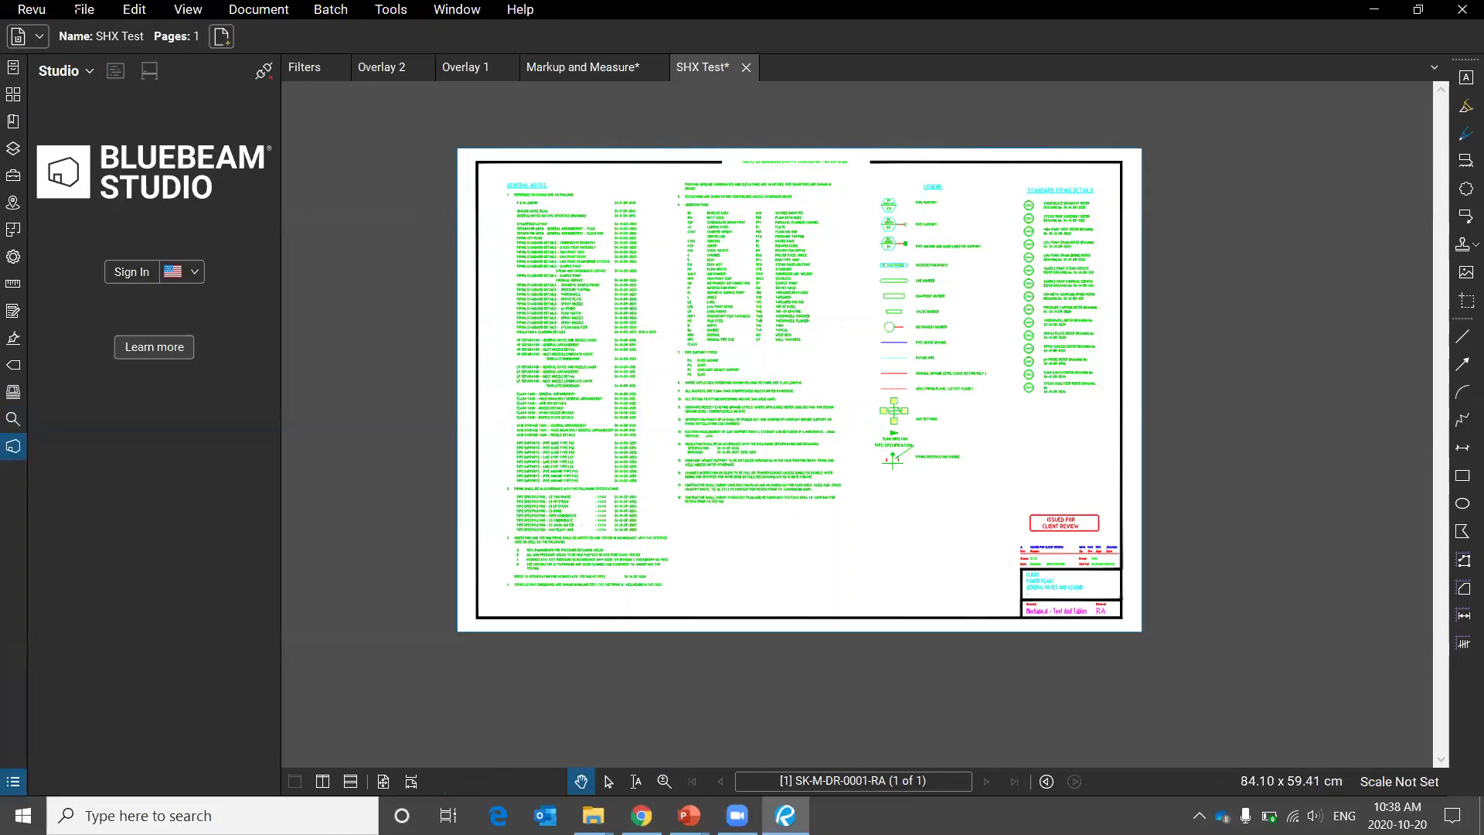
left_click(32, 10)
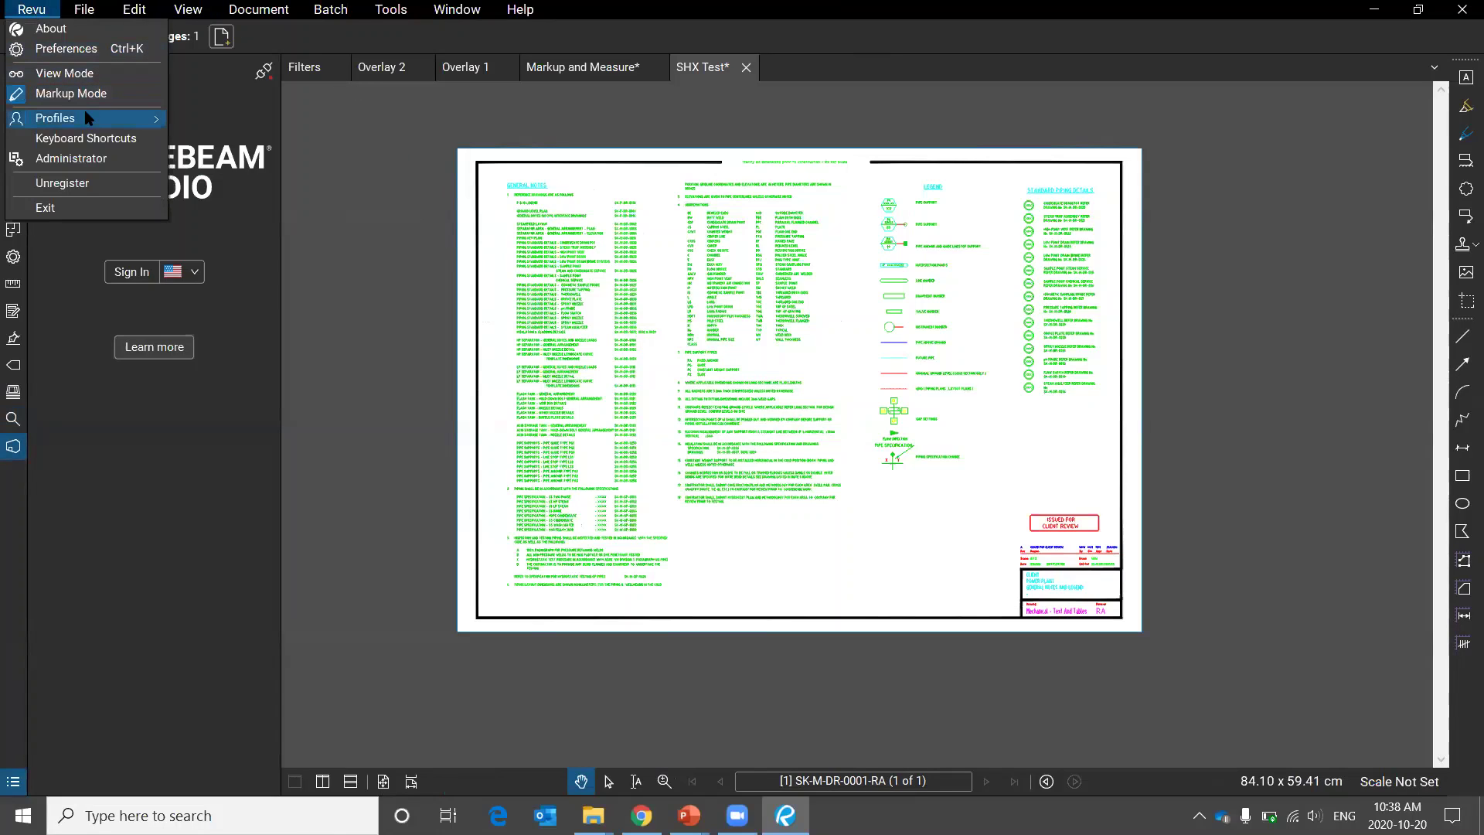
left_click(266, 207)
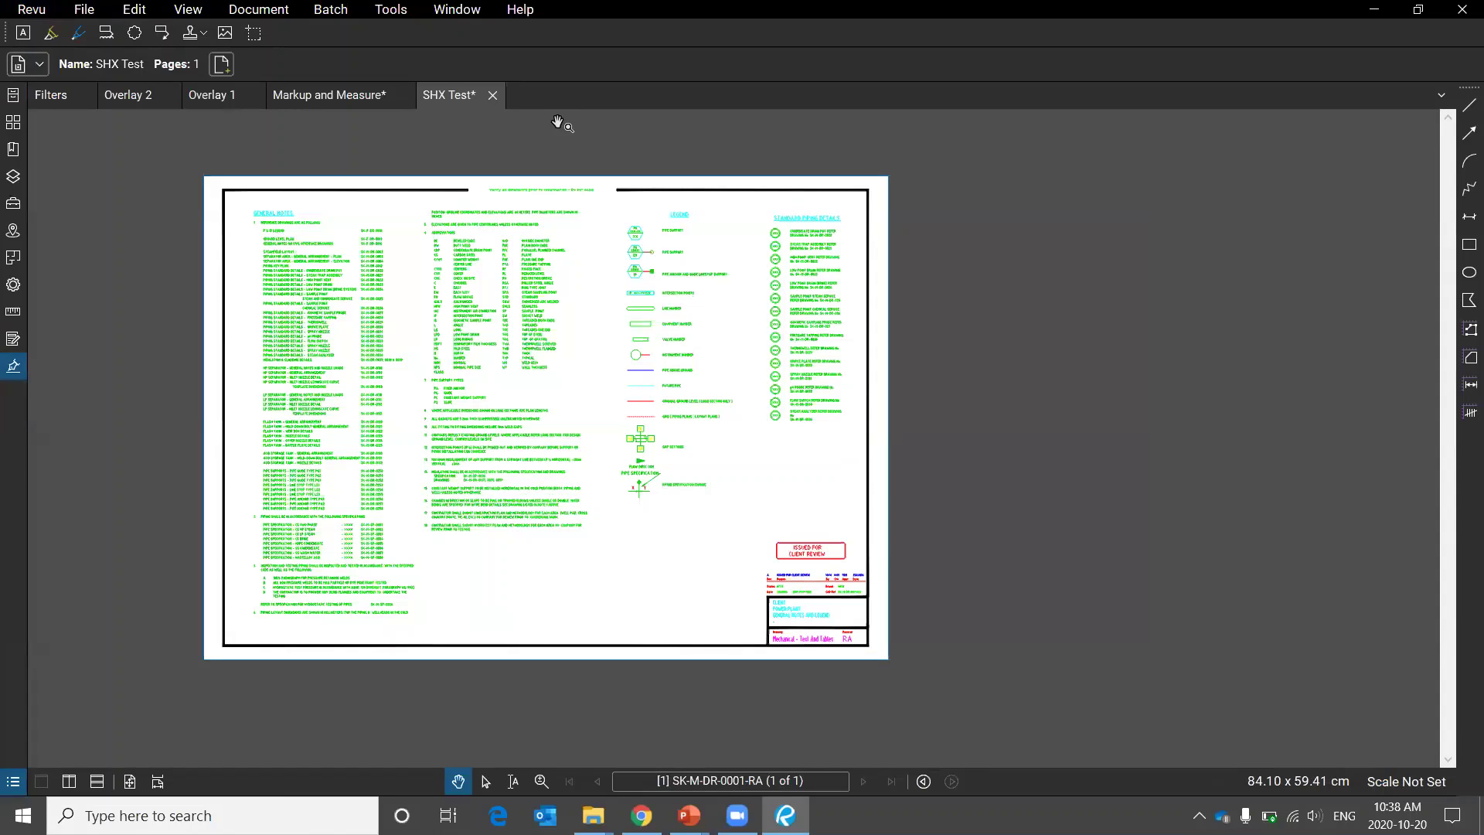
left_click(23, 10)
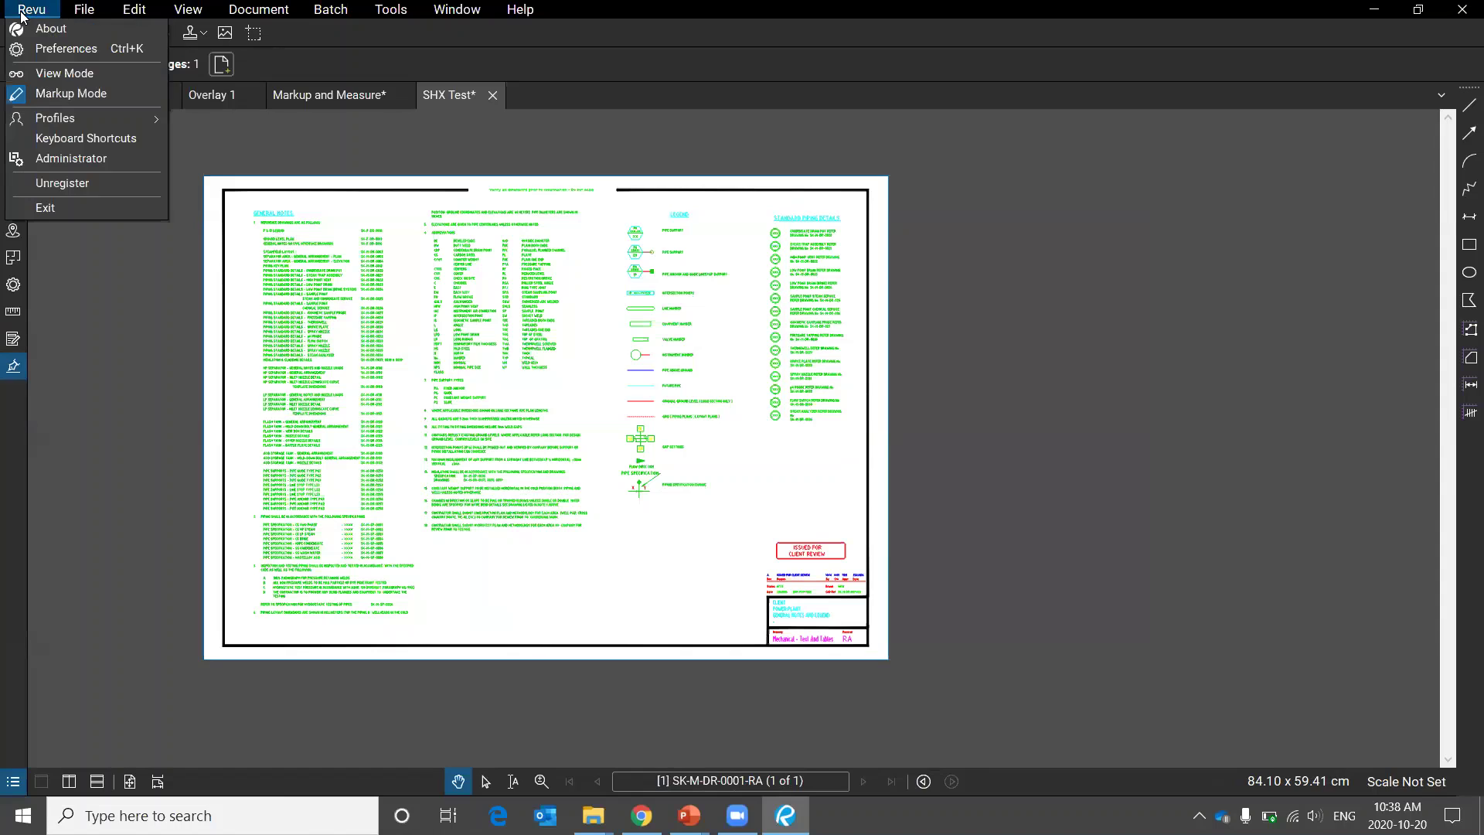
mouse_move(107, 114)
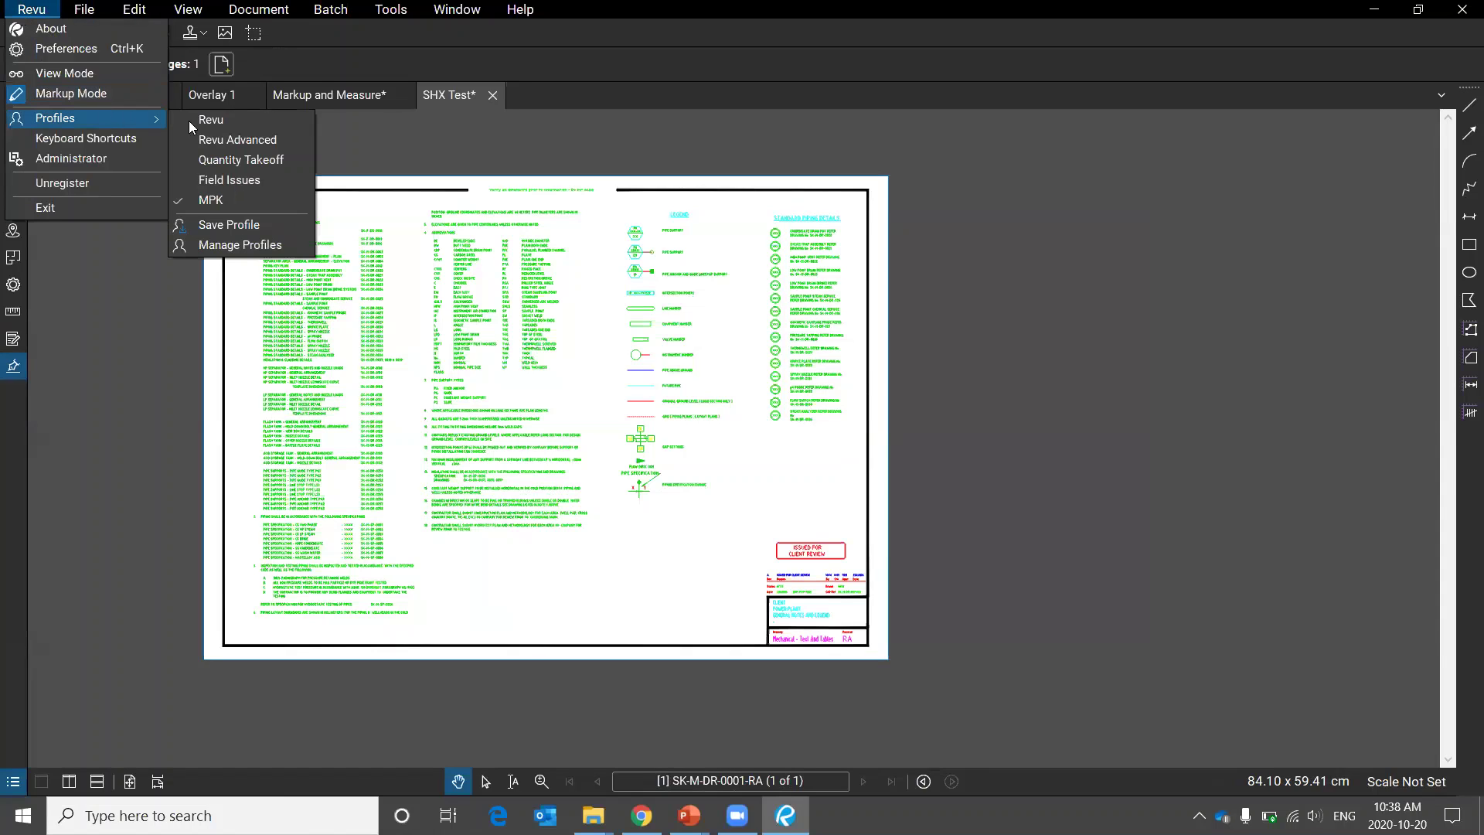
left_click(258, 119)
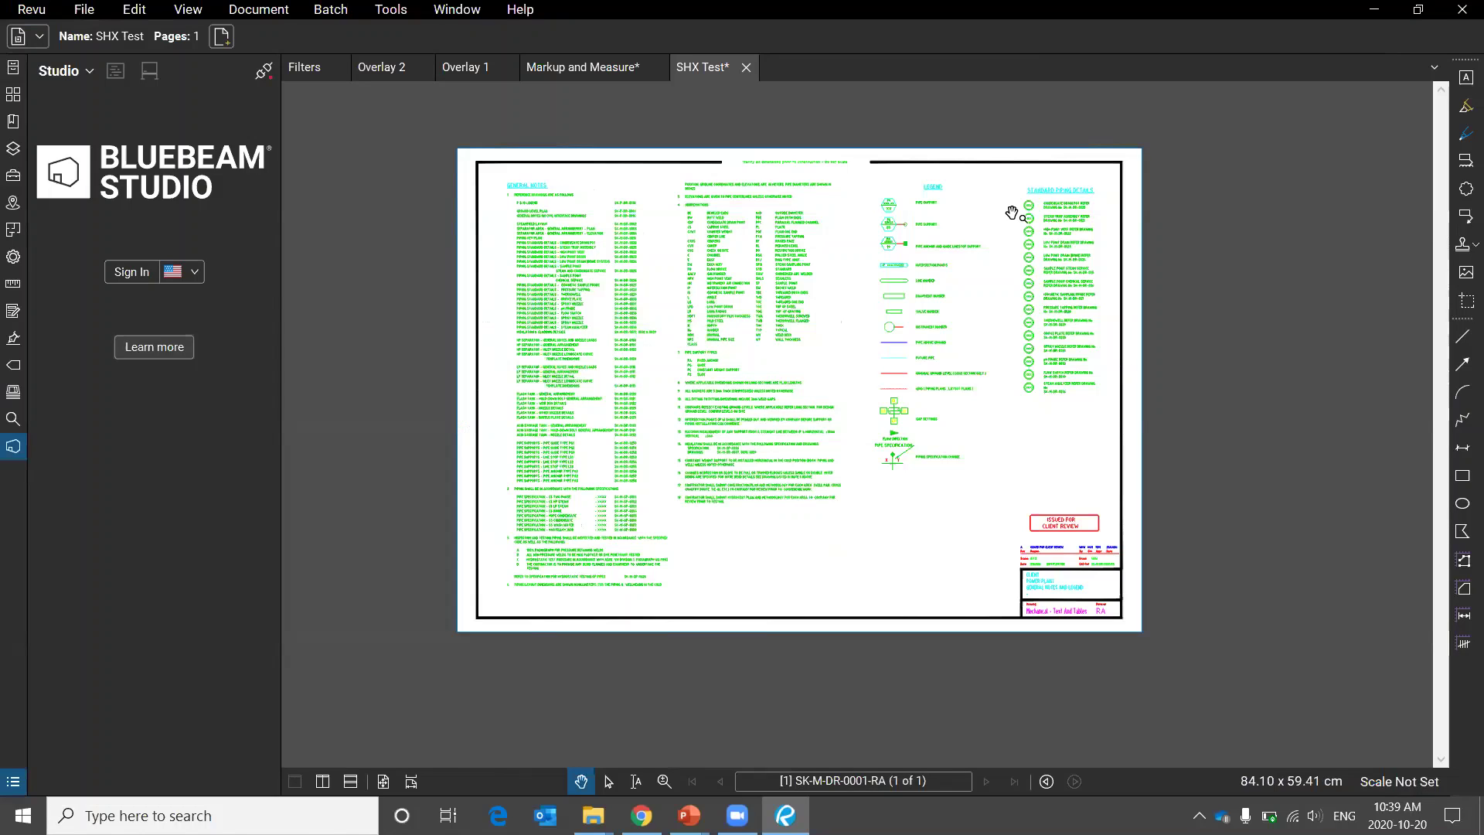
key("alt+Tab")
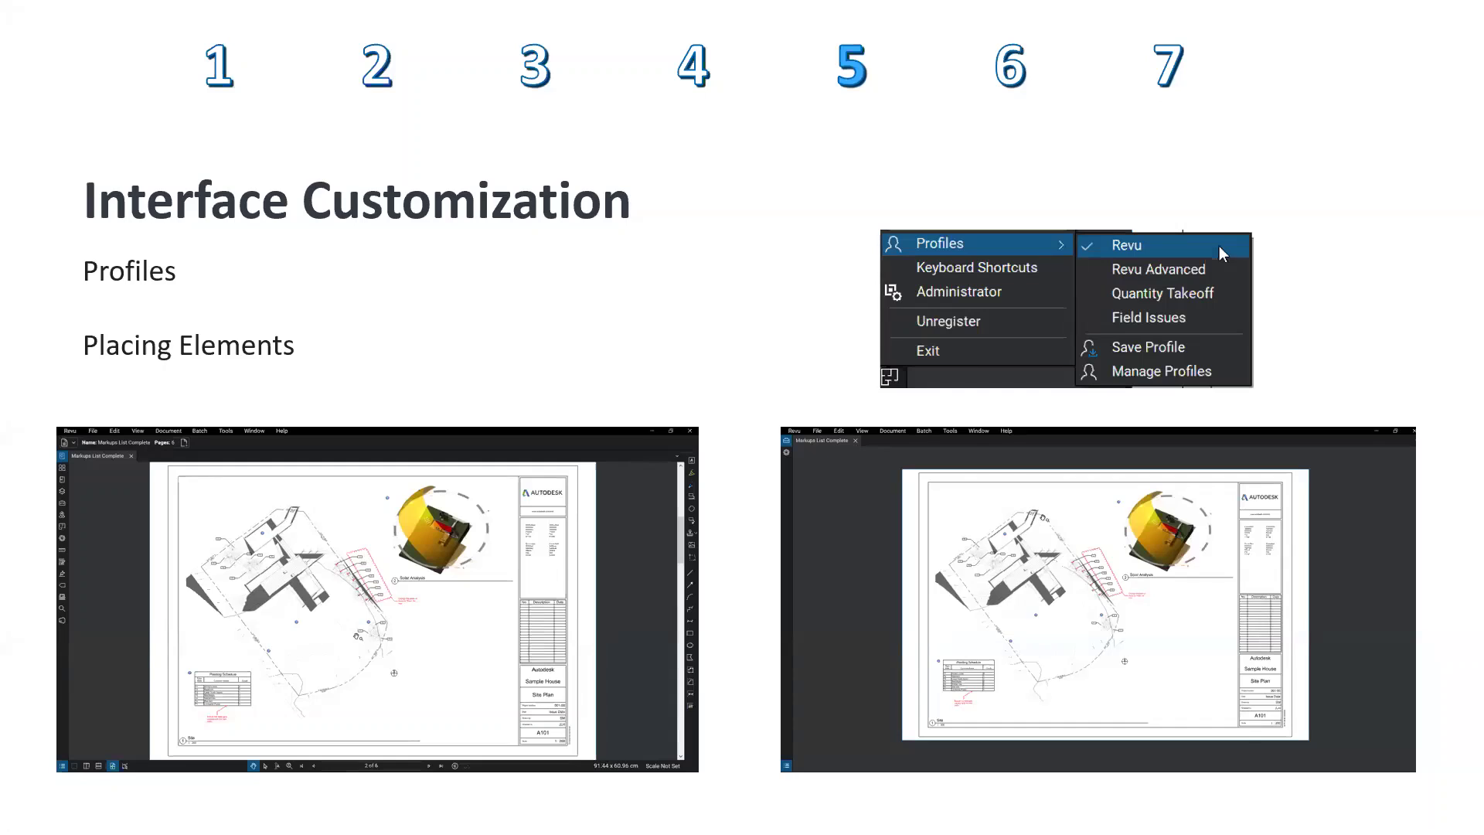
Advance the slide show to File Comparison and Security, then return to the SHX Test drawing.
key("Right")
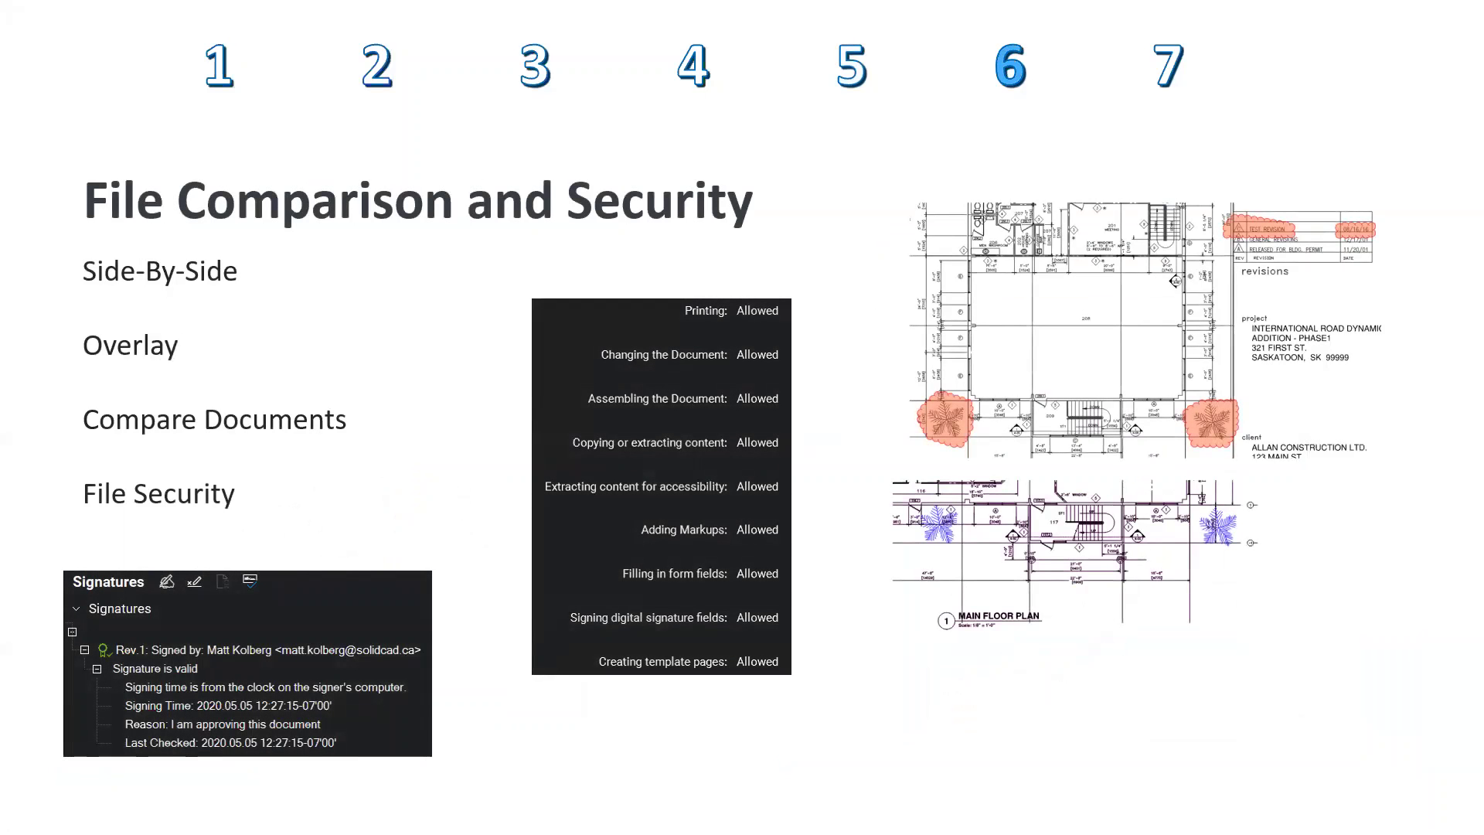
key("super")
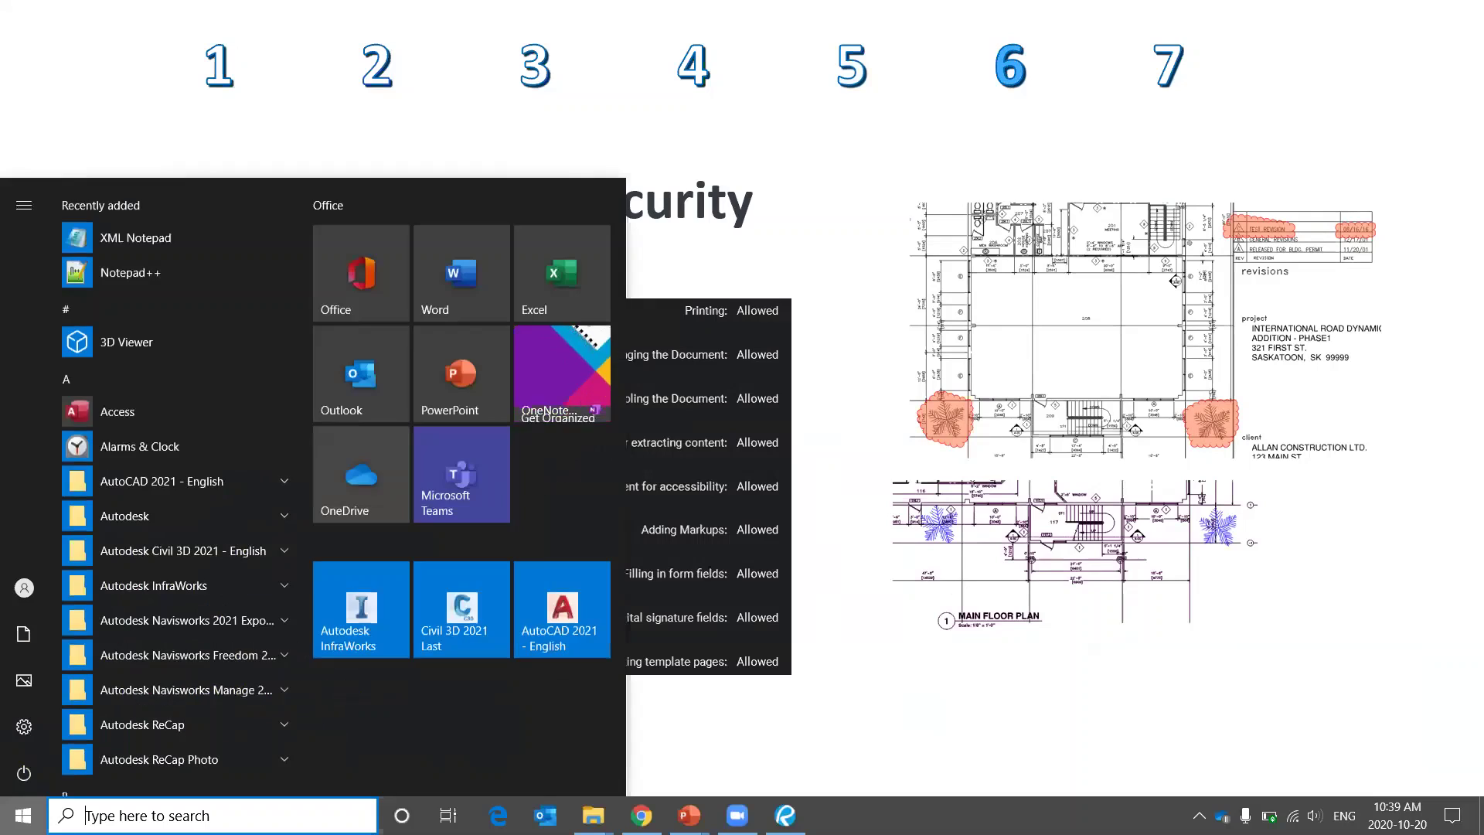
key("Escape")
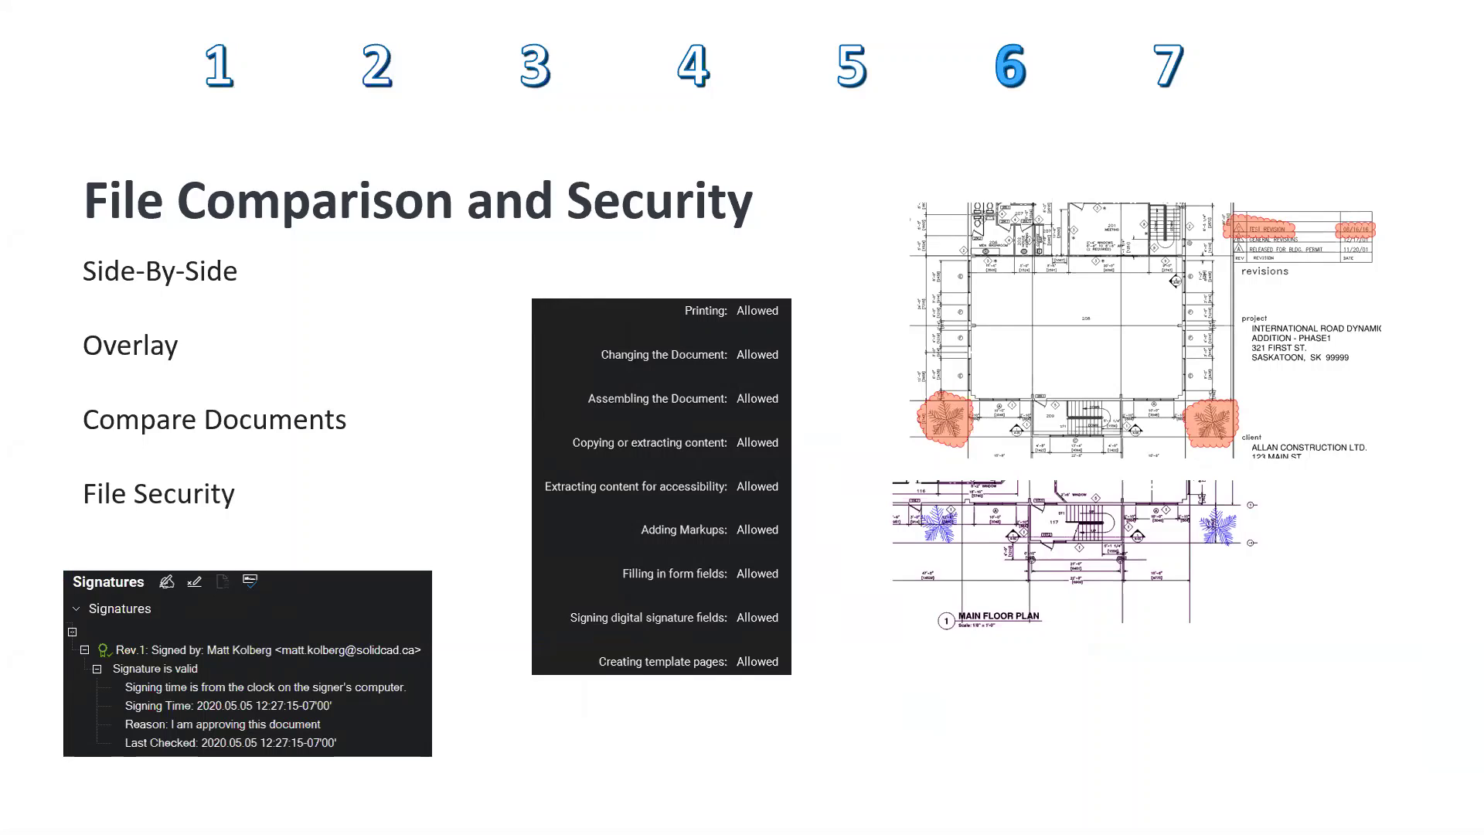
key("alt+Tab")
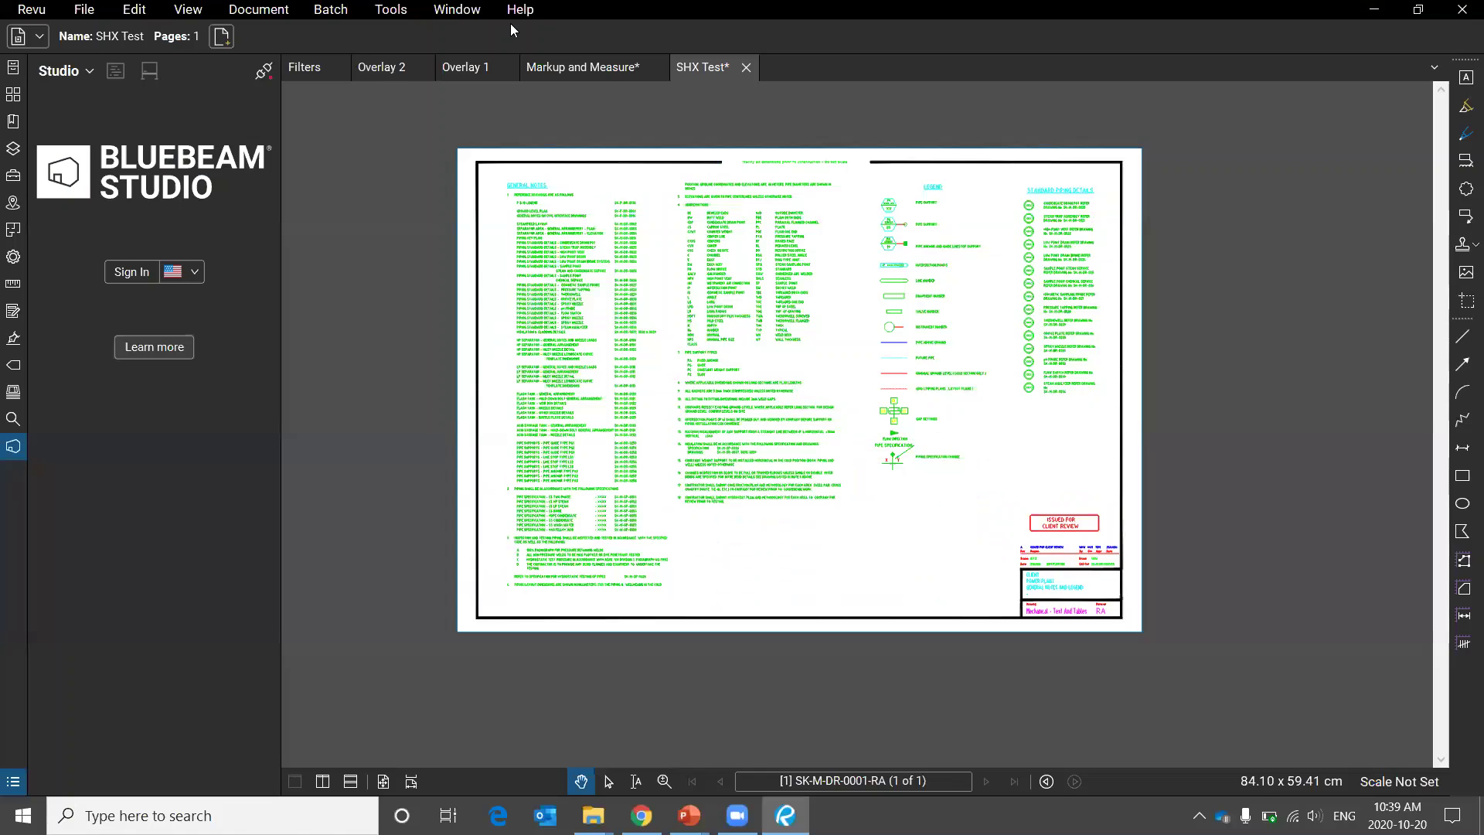
Close Filters, SHX Test and Markup and Measure without saving, then display Overlay 1.
left_click(337, 68)
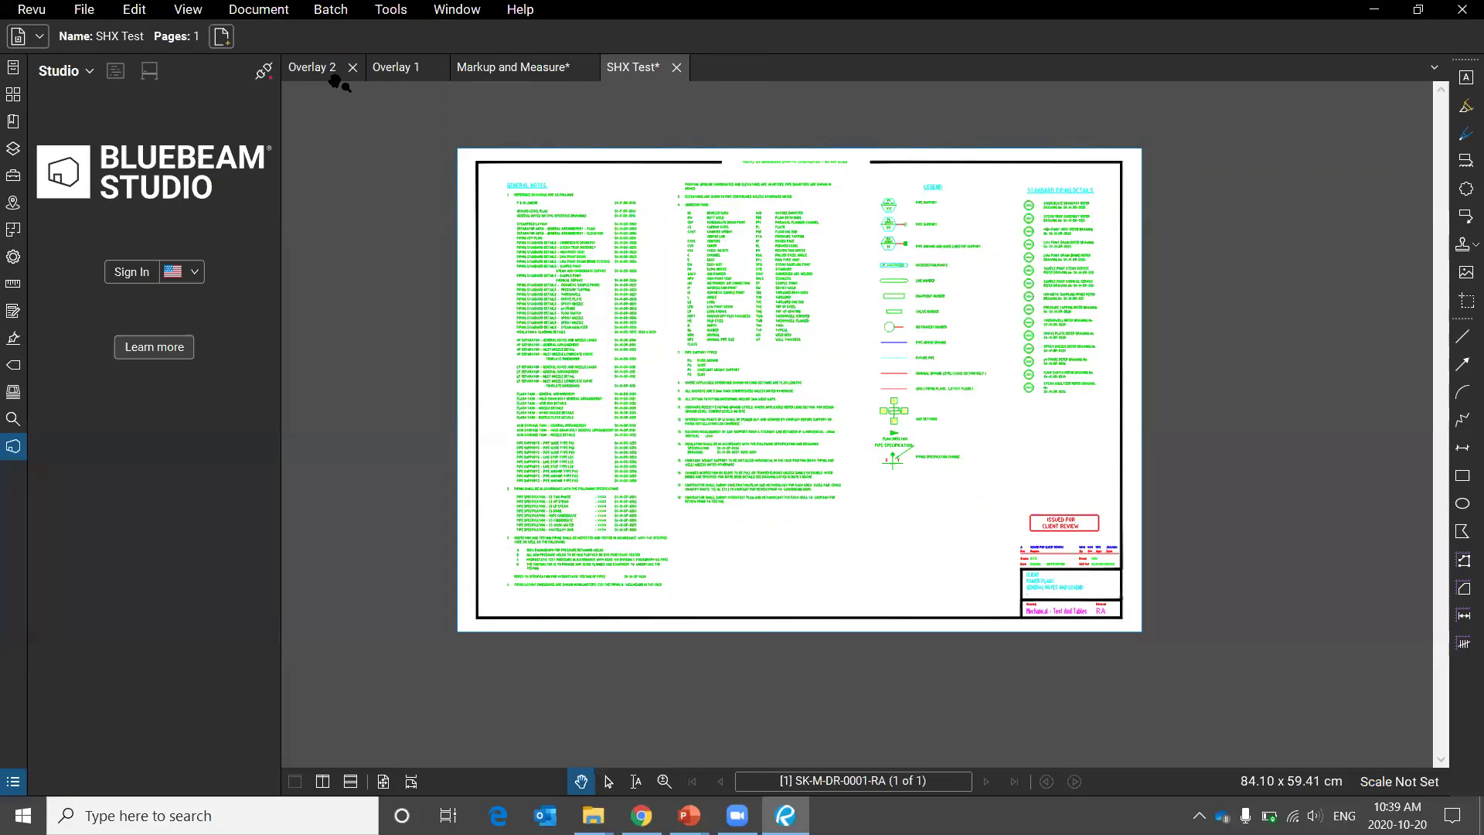
left_click(677, 67)
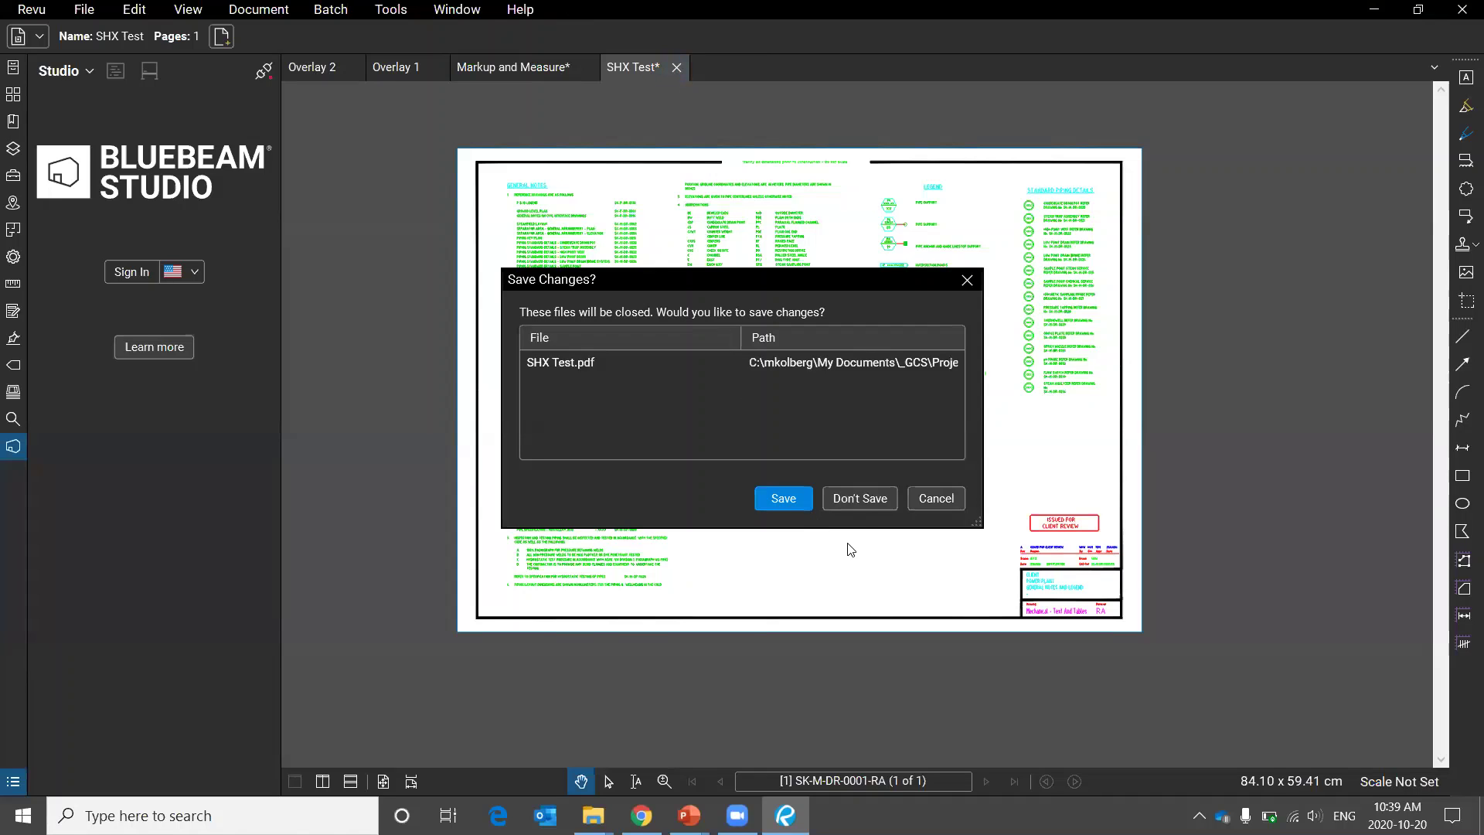
left_click(858, 498)
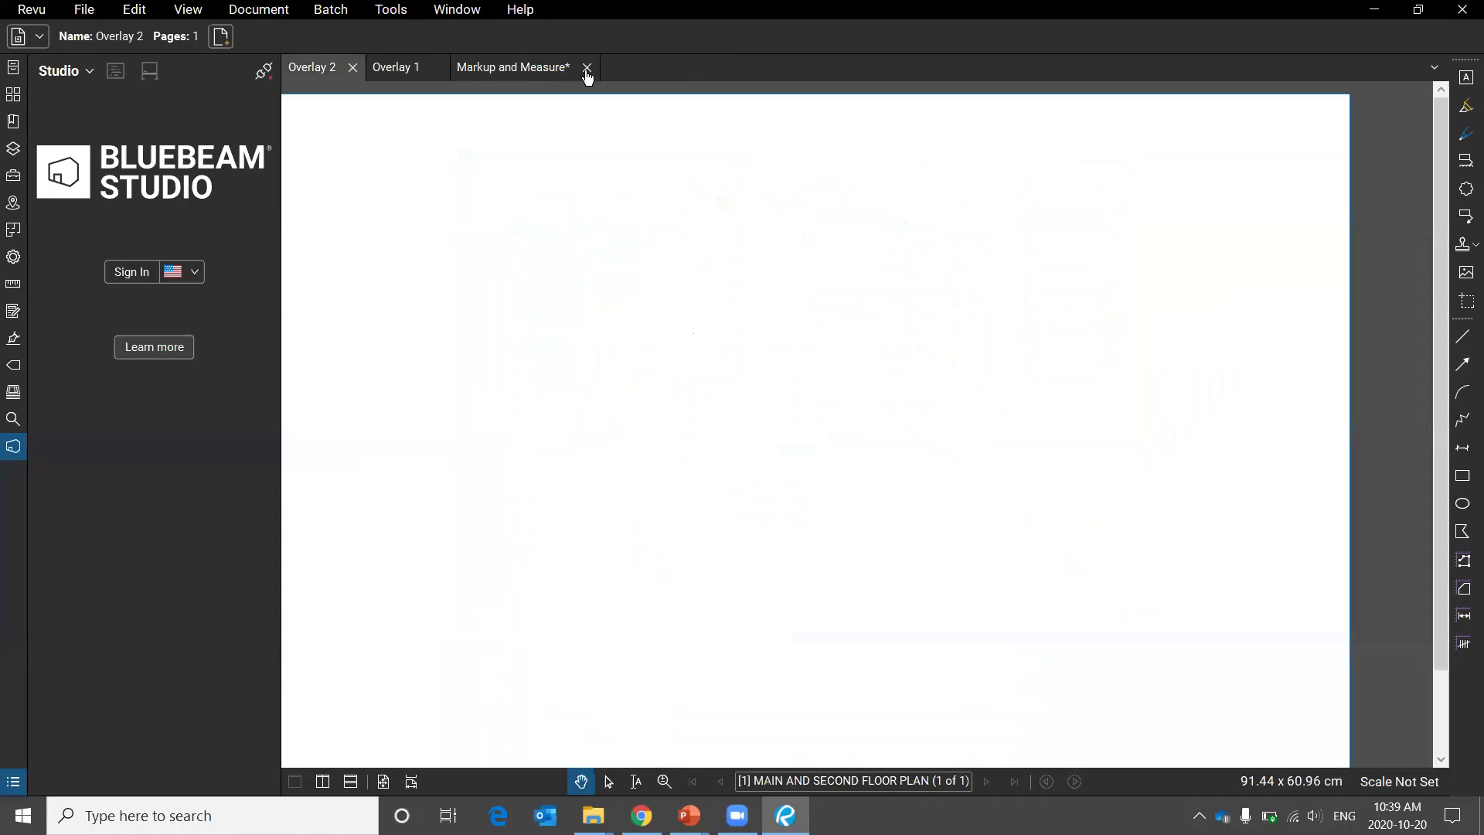
left_click(587, 68)
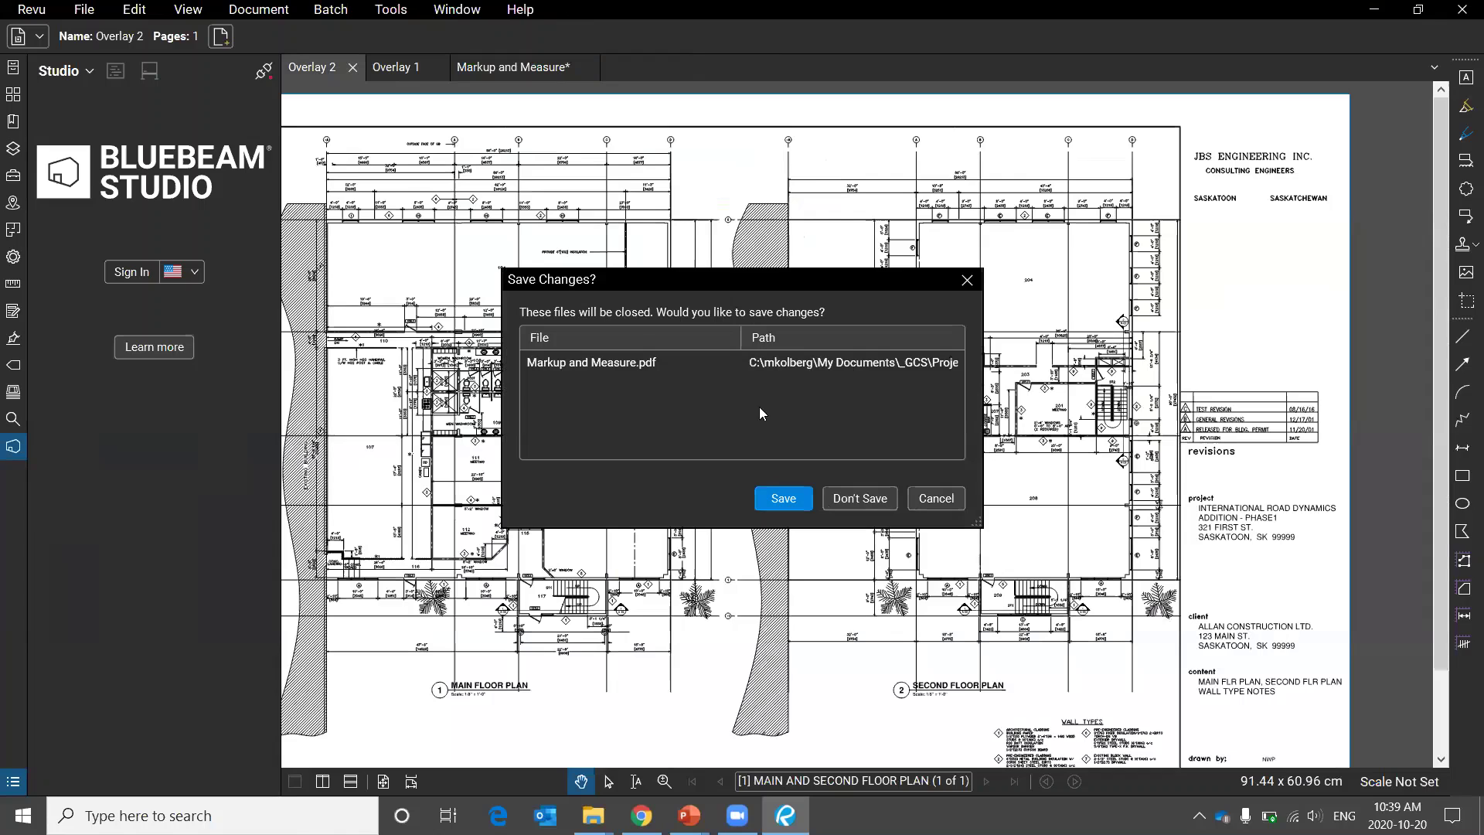
left_click(865, 498)
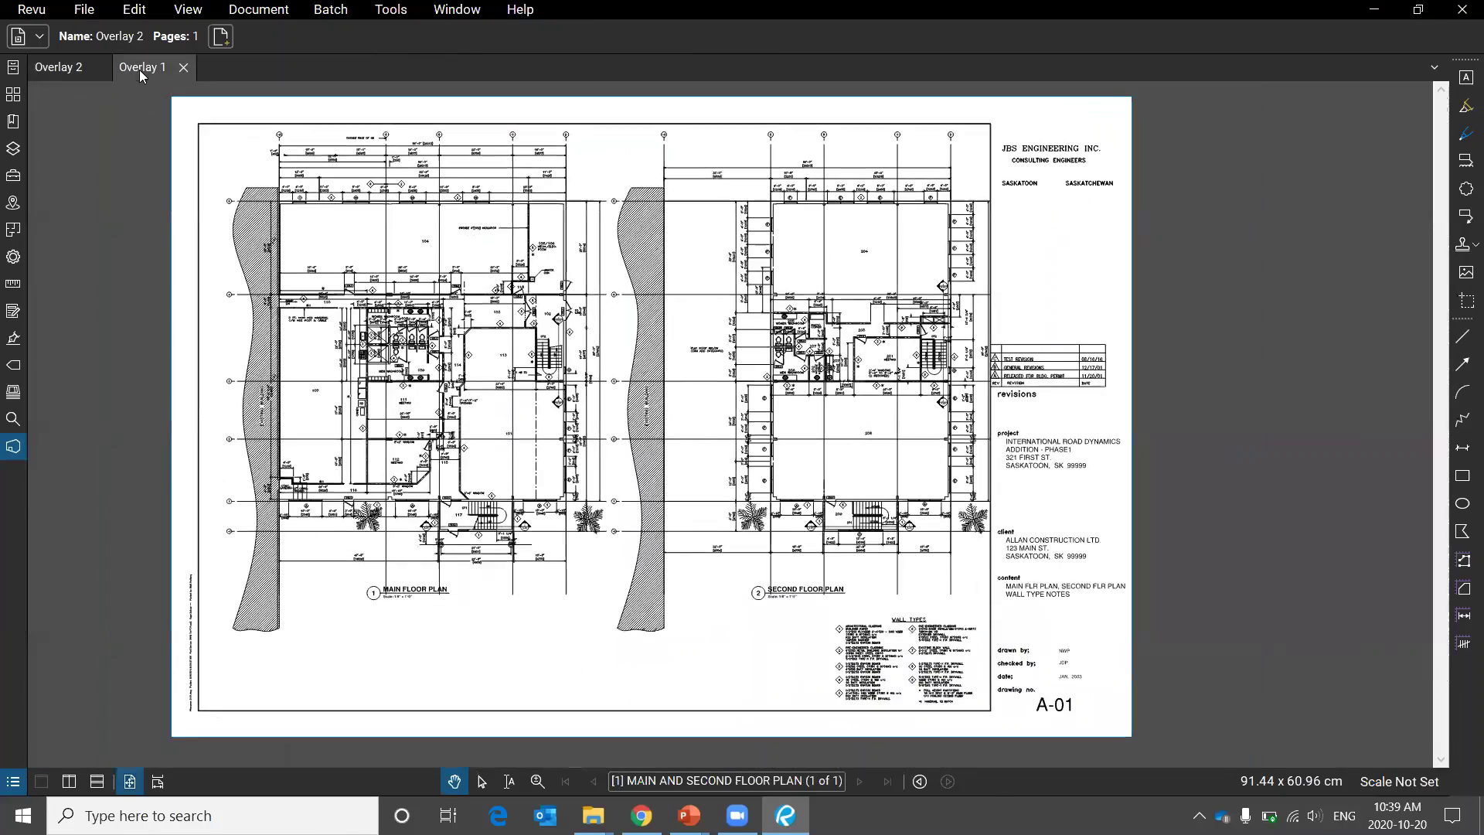
left_click(141, 68)
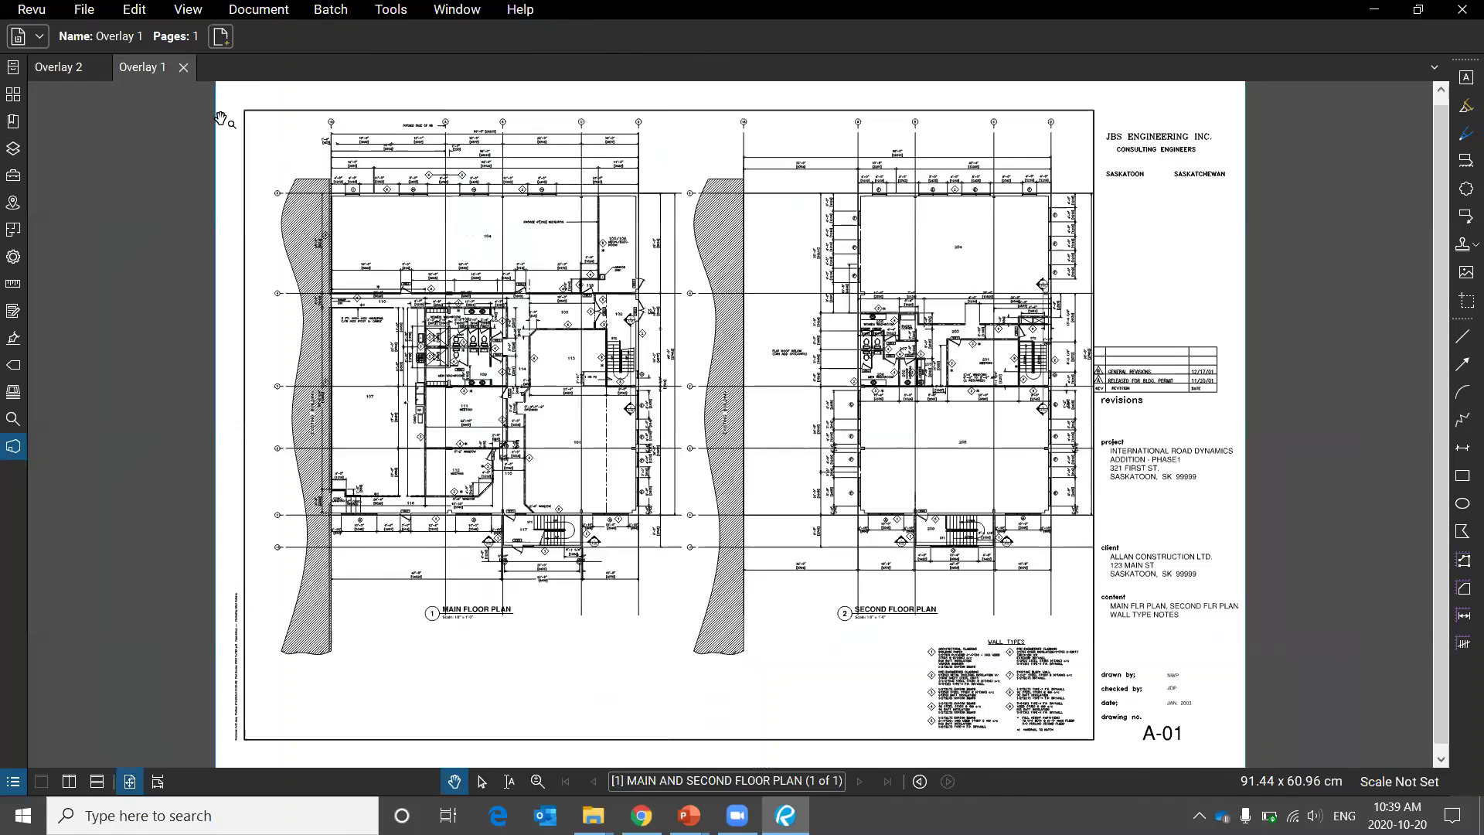
Circle the gap between Overlay 2's plans, then split the view vertically with Overlay 1.
left_click(59, 68)
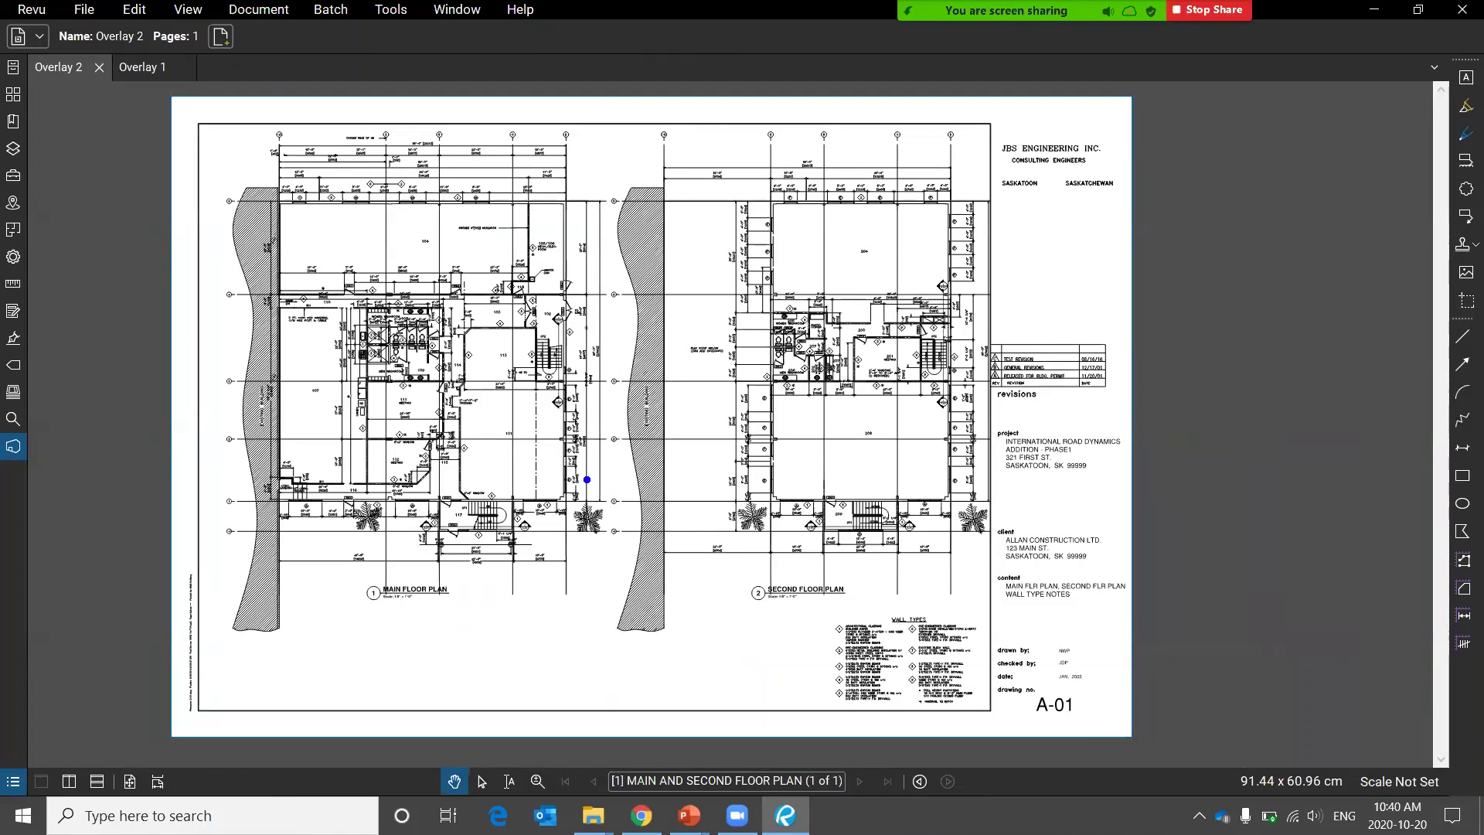
left_click_drag(585, 480, 614, 469)
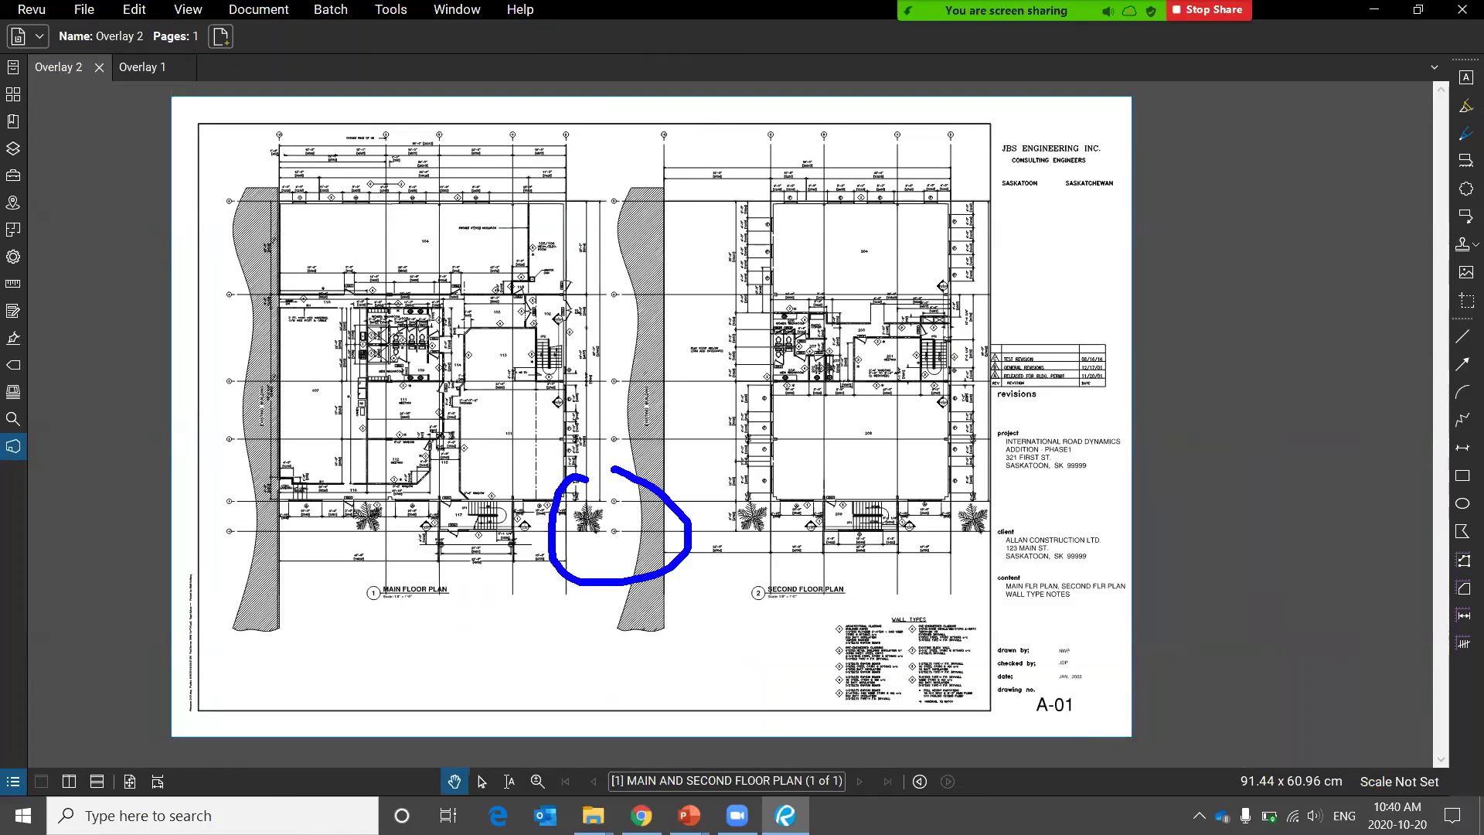
left_click(147, 67)
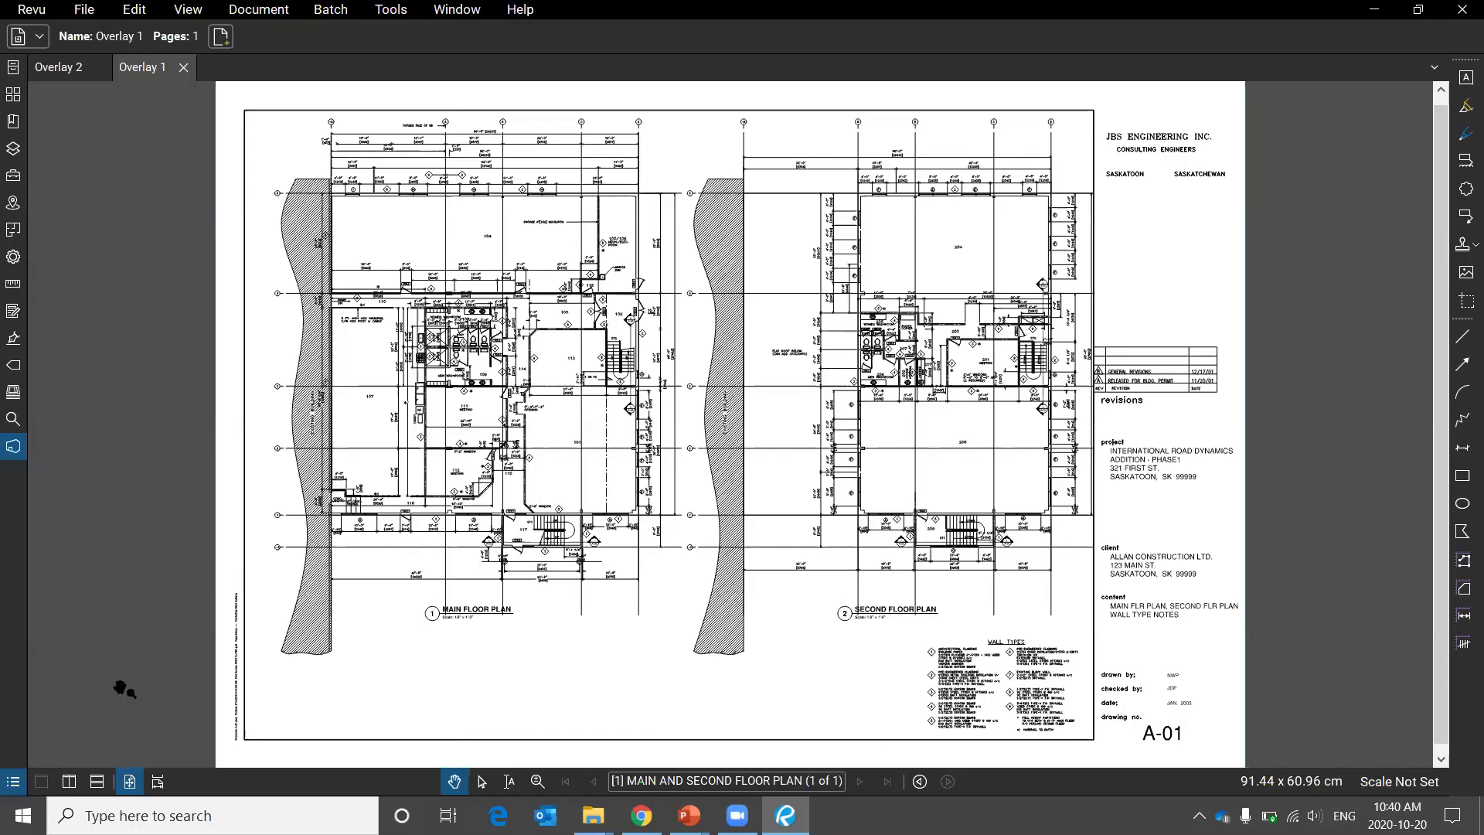
left_click(70, 784)
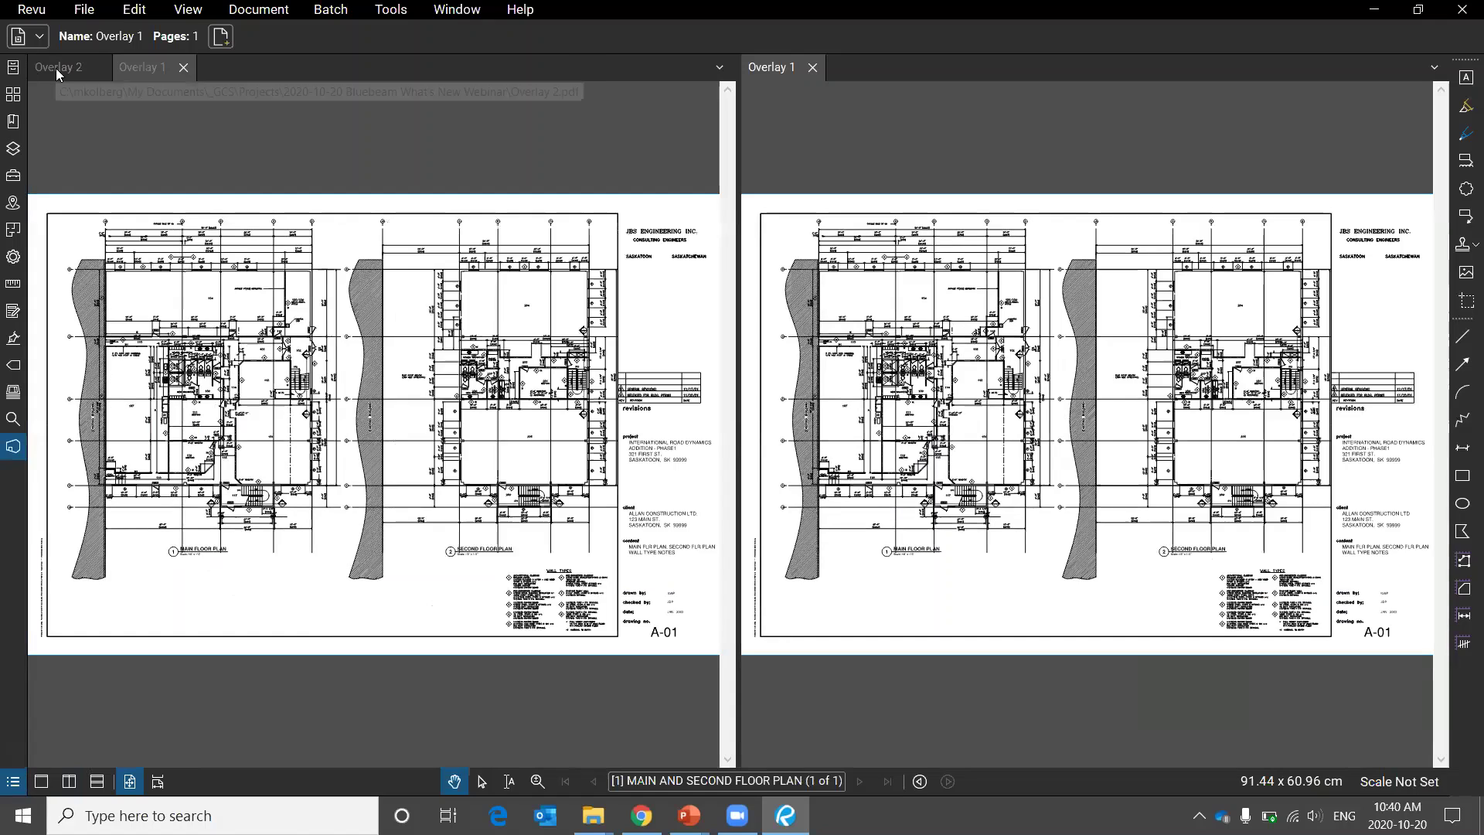
Show Overlay 2 on the left and pan both views to the second floor plan and revisions table.
left_click(57, 67)
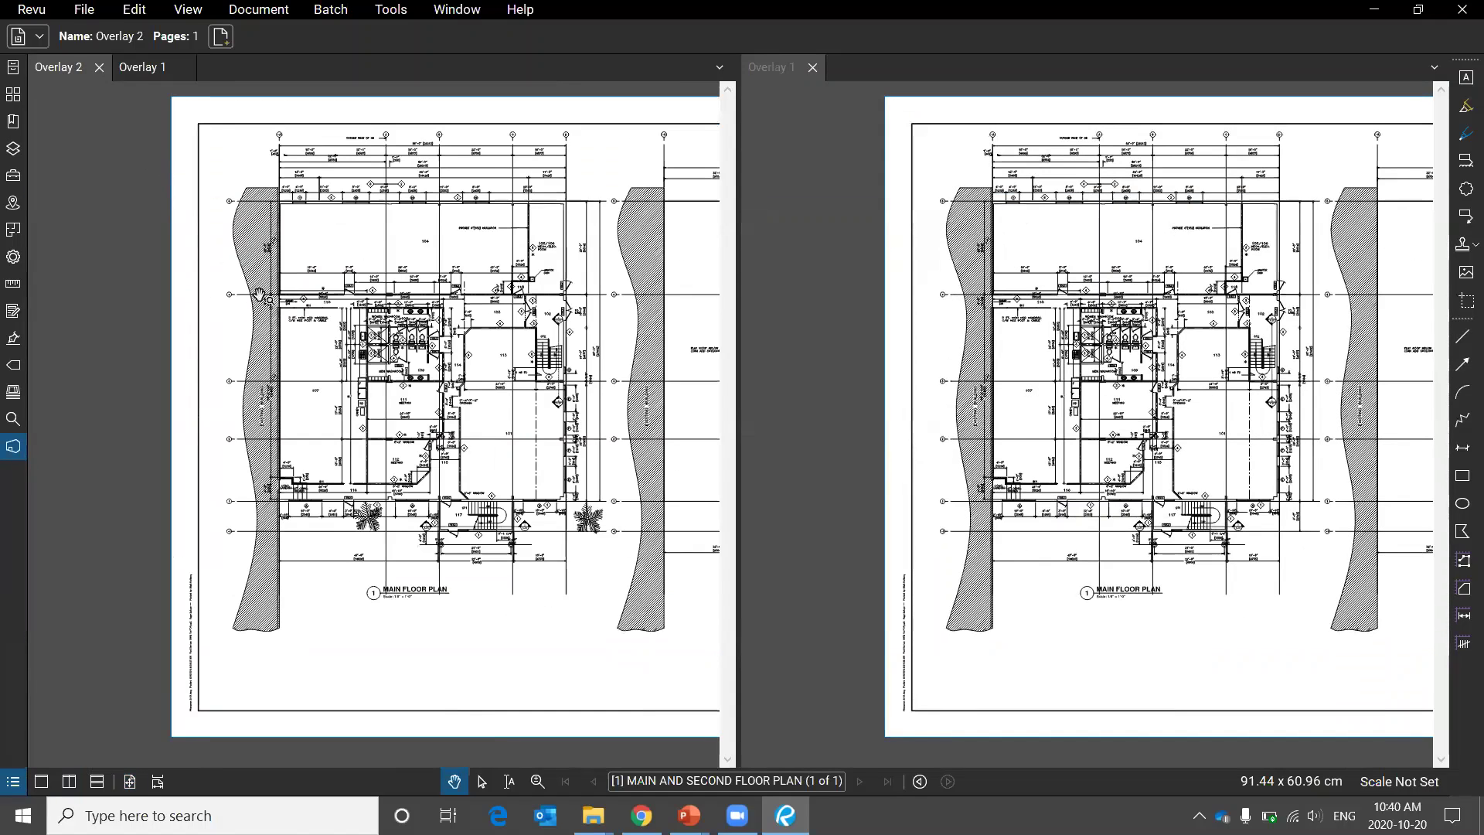
left_click_drag(433, 228, 120, 225)
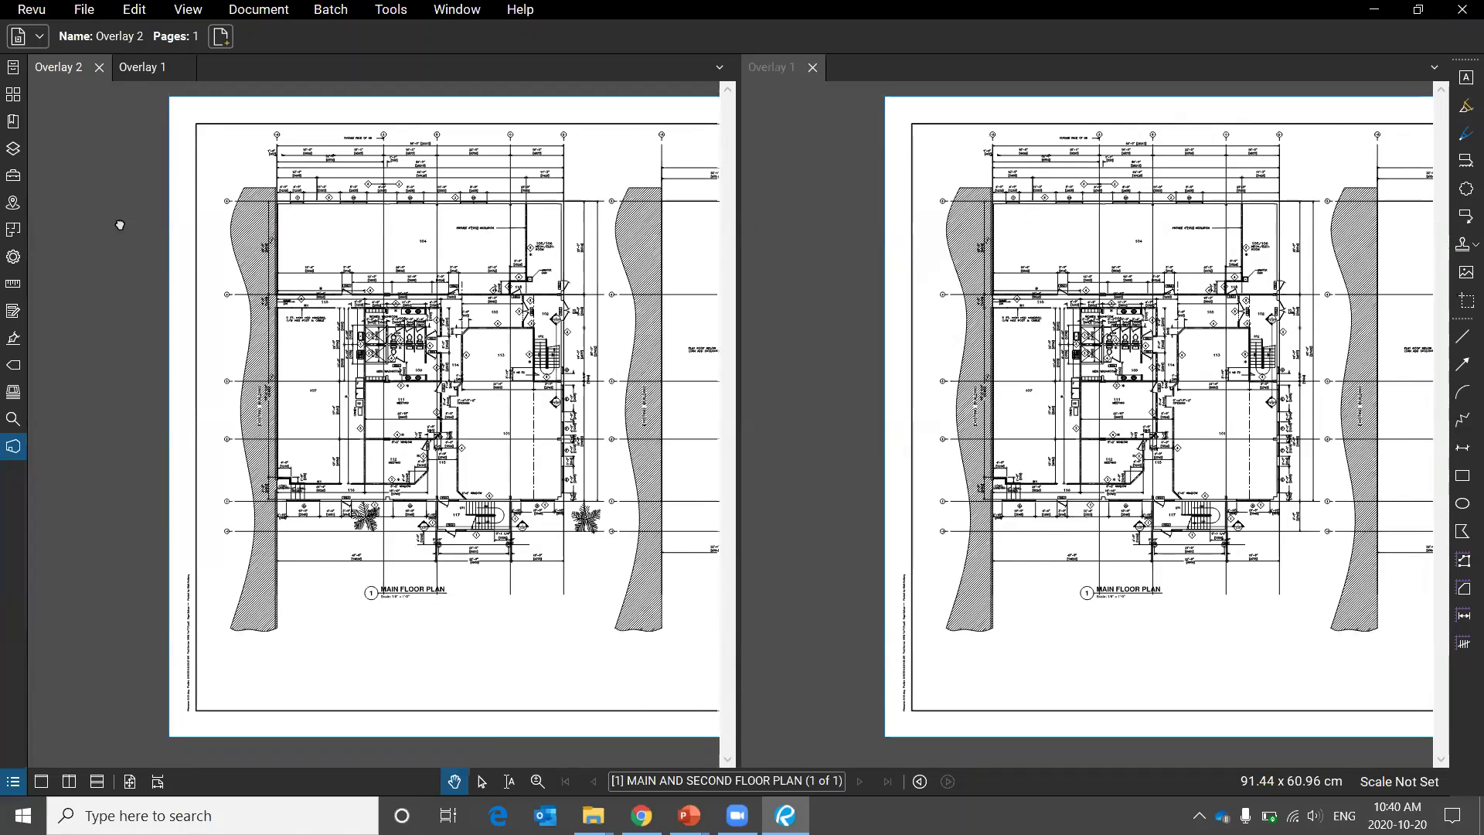
scroll(224, 272, "down", 2)
scroll(451, 183, "up", 4)
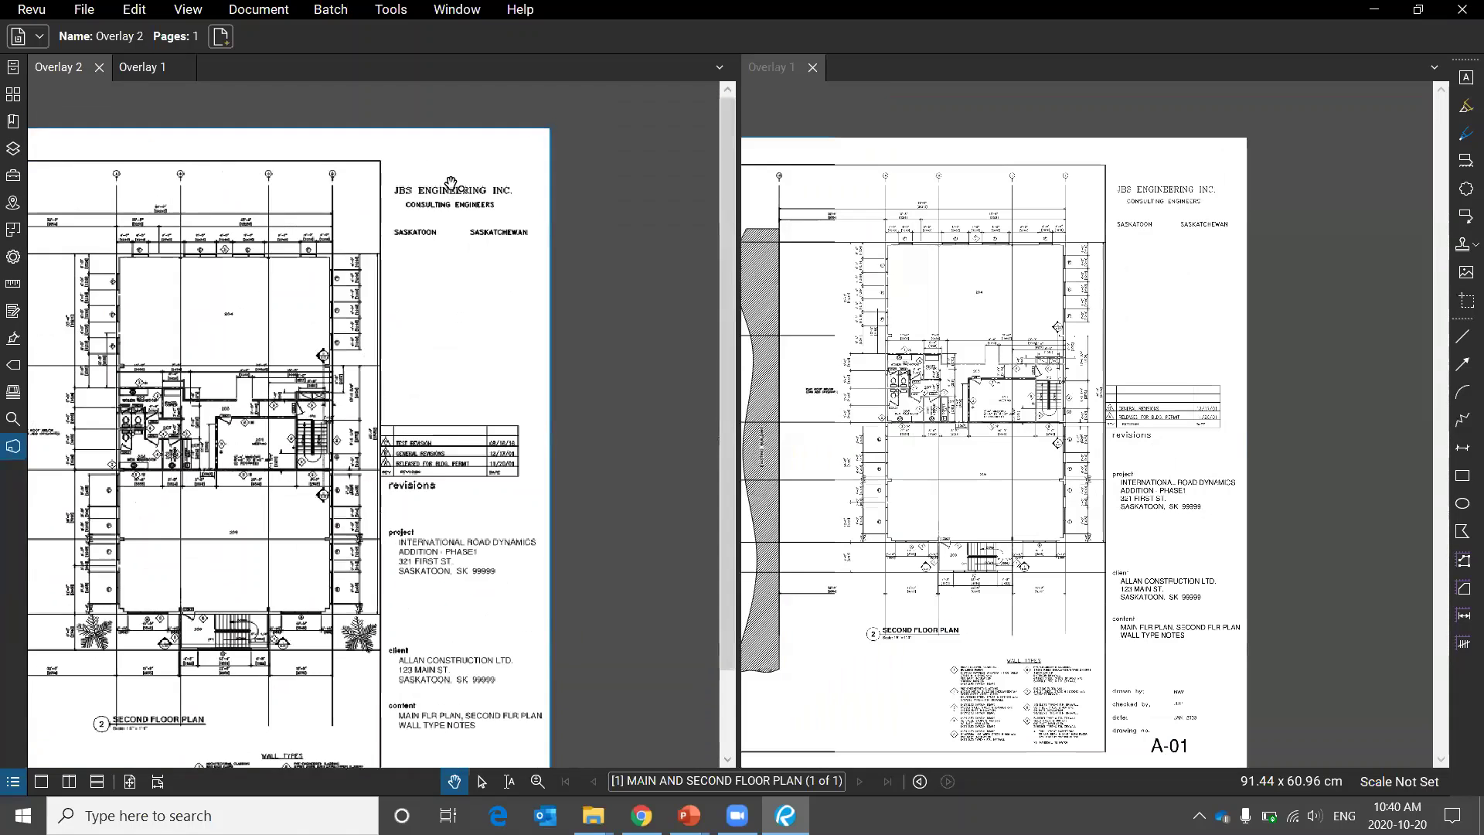
scroll(451, 183, "up", 3)
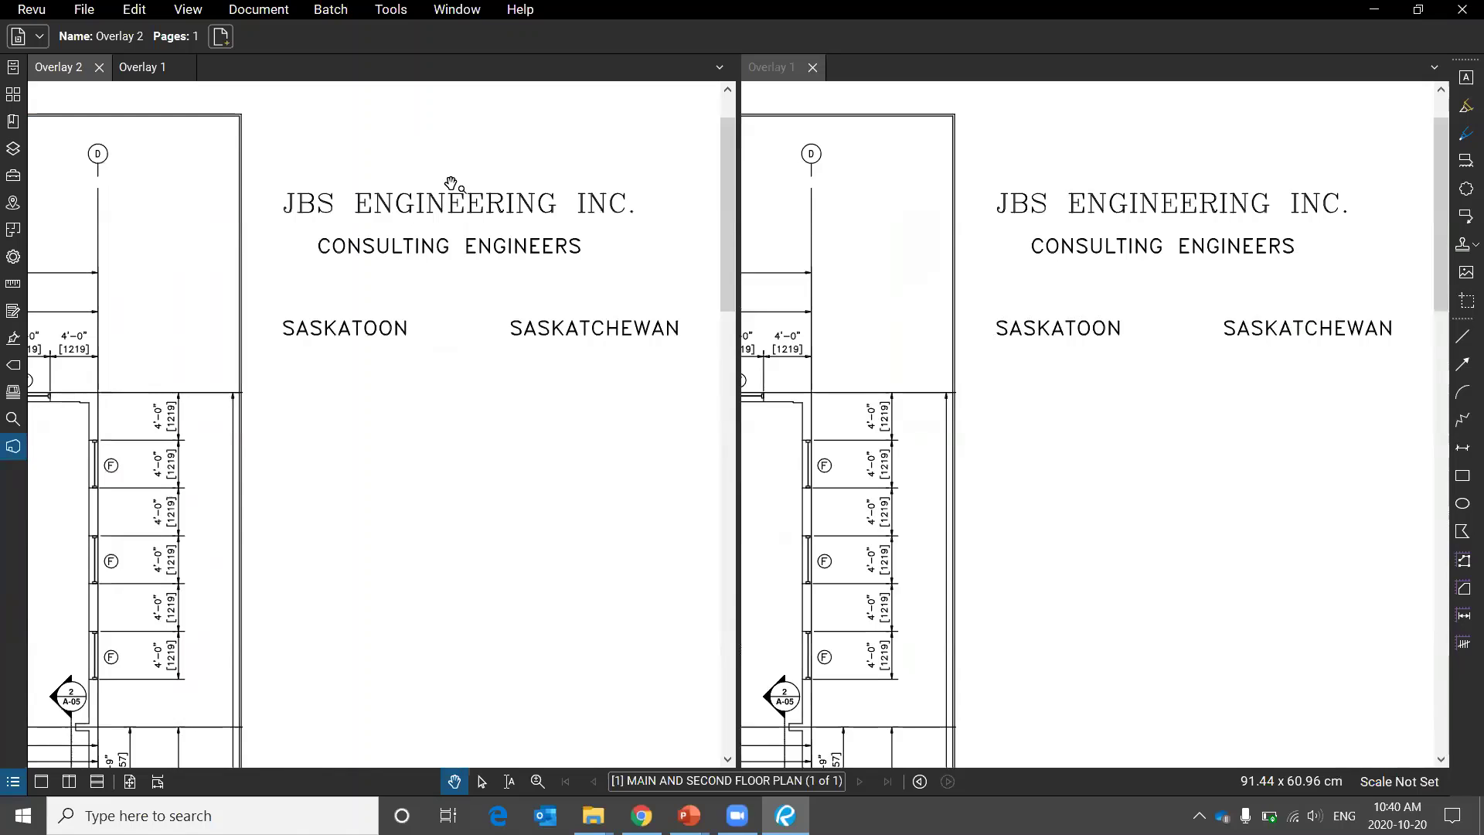
left_click(190, 9)
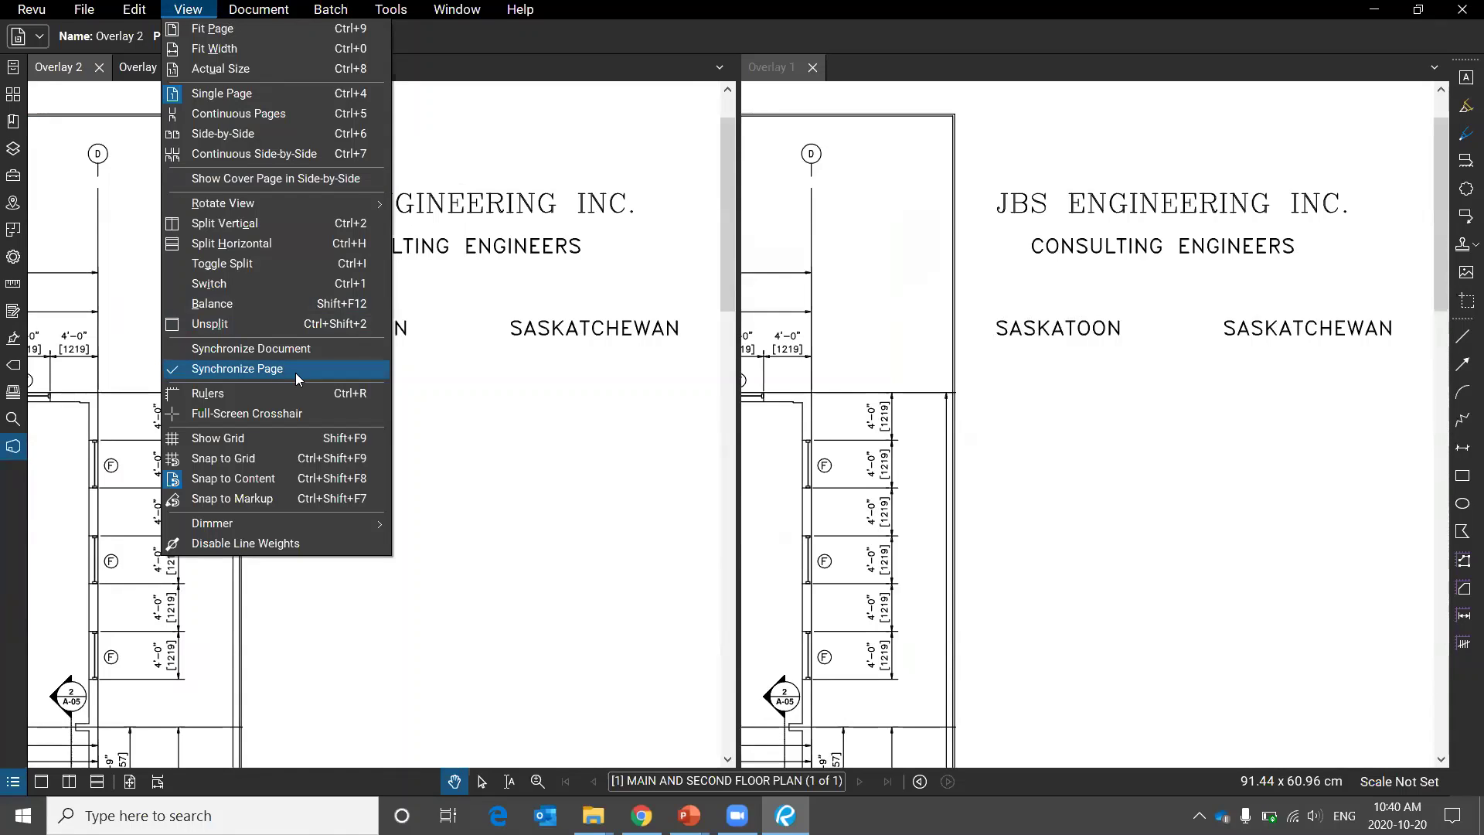
left_click(654, 28)
left_click_drag(618, 264, 526, 243)
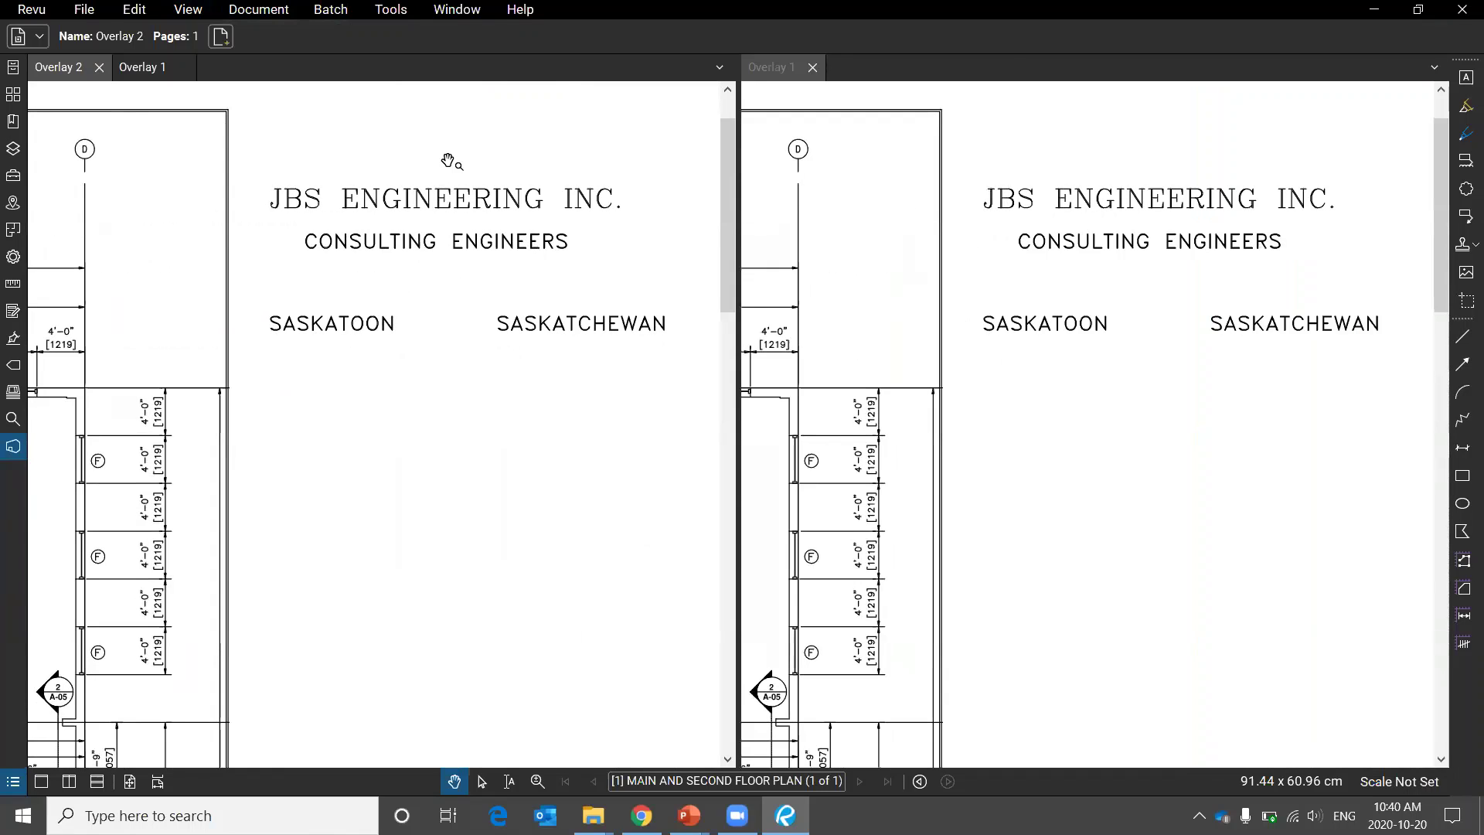
scroll(464, 415, "down", 3)
scroll(334, 507, "up", 2)
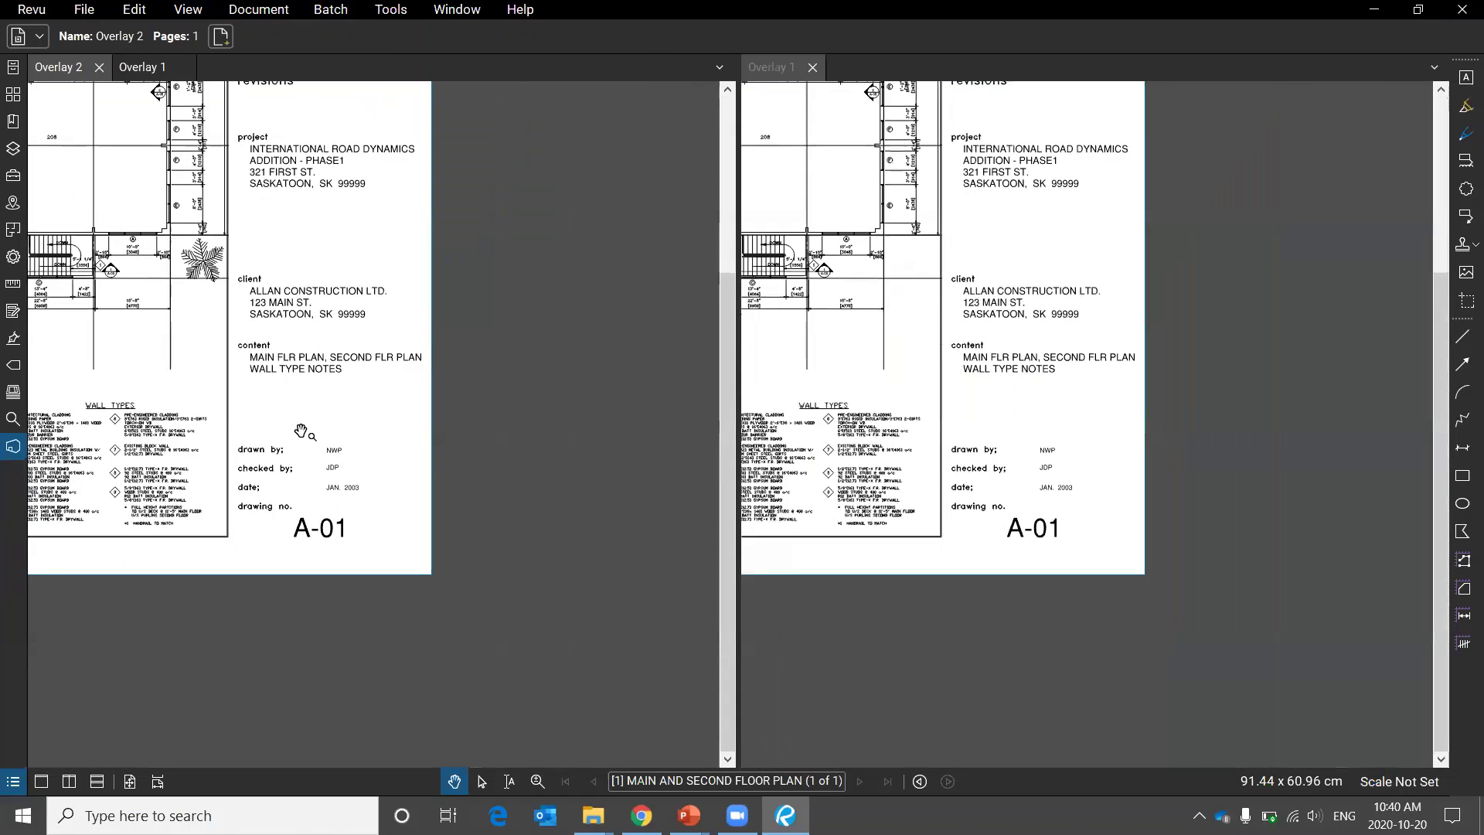
left_click_drag(349, 118, 491, 396)
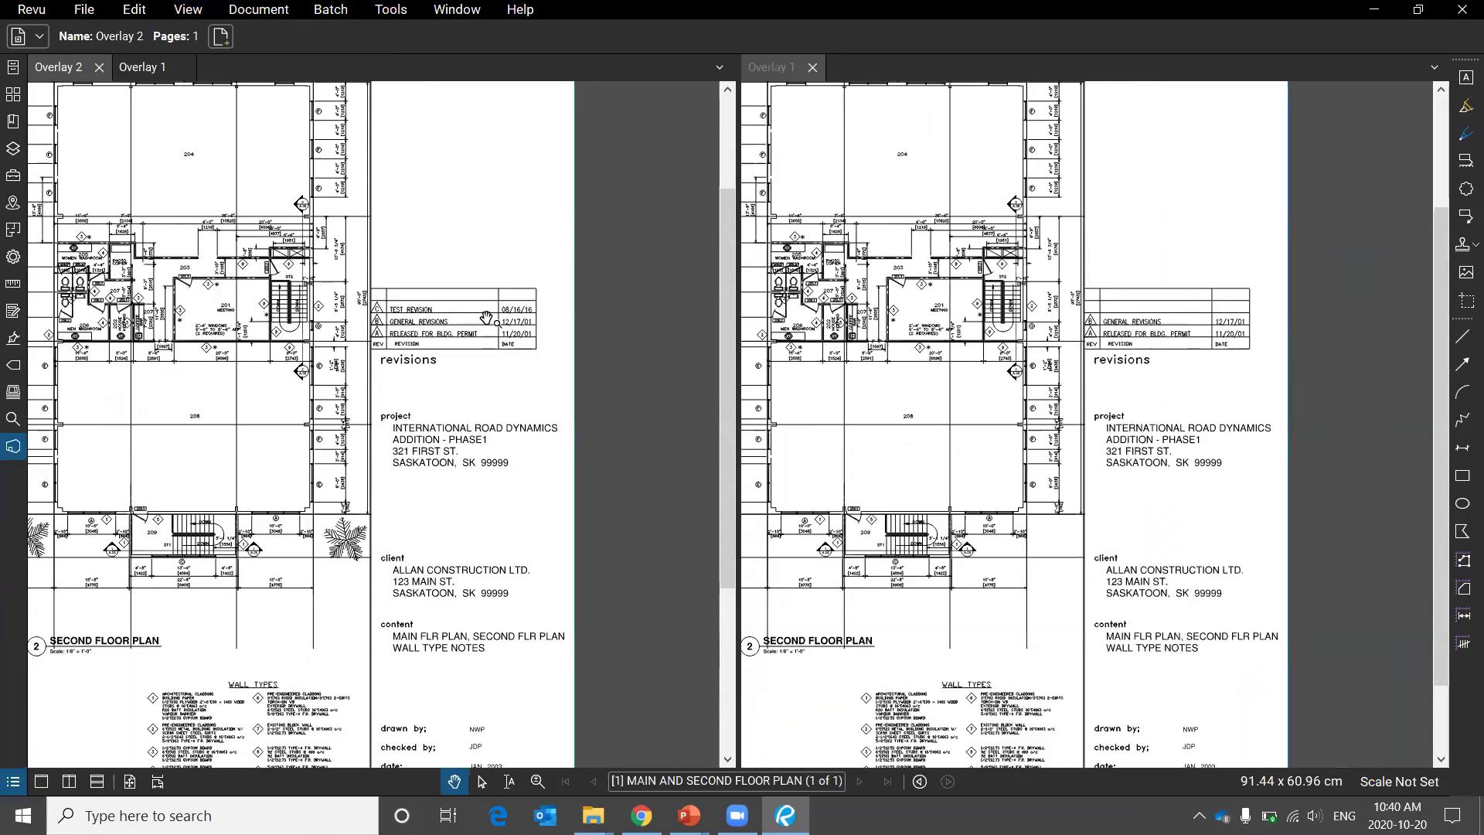
scroll(487, 320, "up", 4)
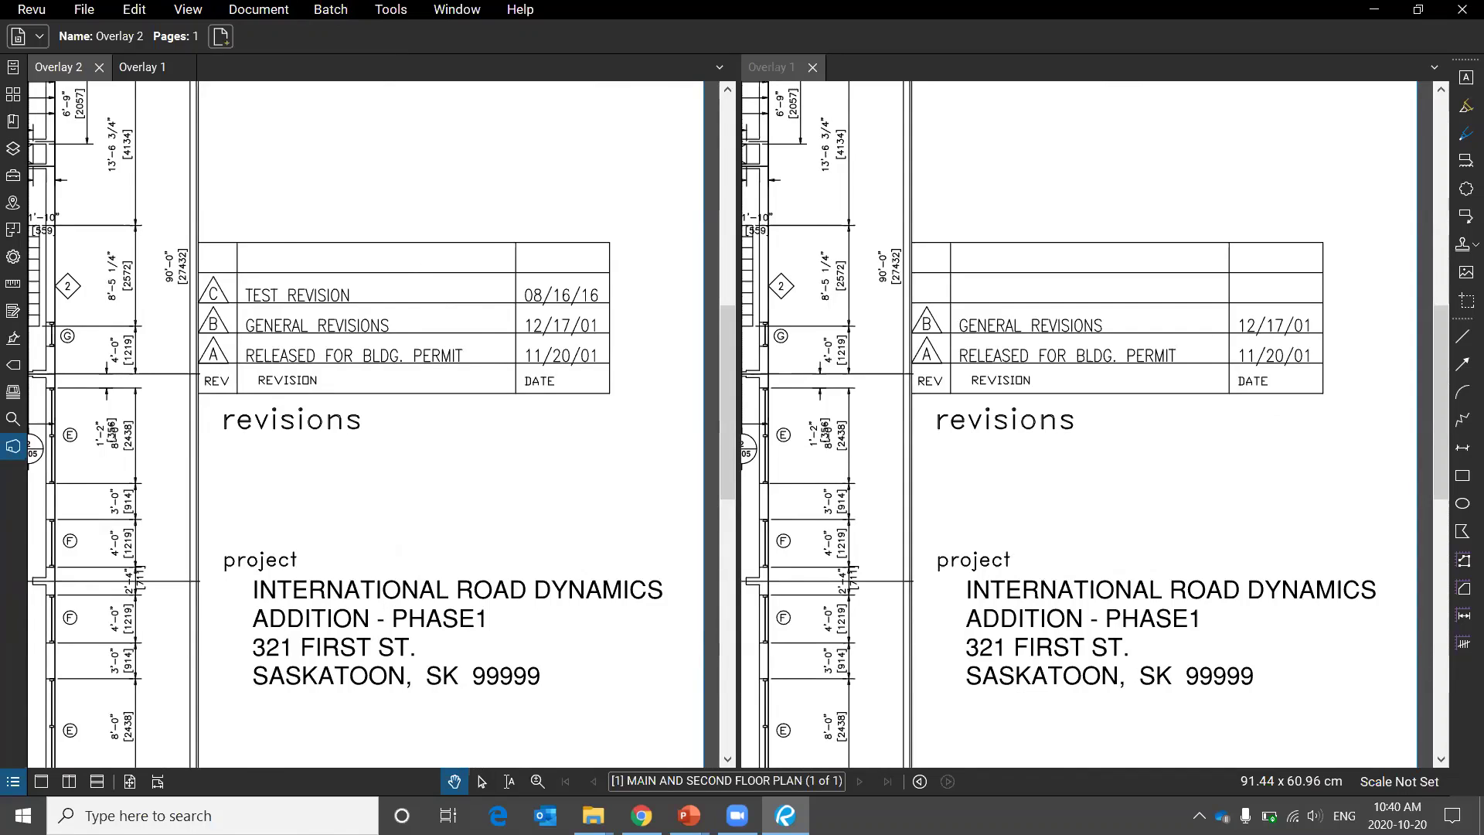
Circle the matching revision rows in both drawings, then close the Overlay 1 pane and zoom out.
mouse_move(290, 241)
left_mouse_down()
mouse_move(207, 325)
mouse_move(396, 228)
left_mouse_up()
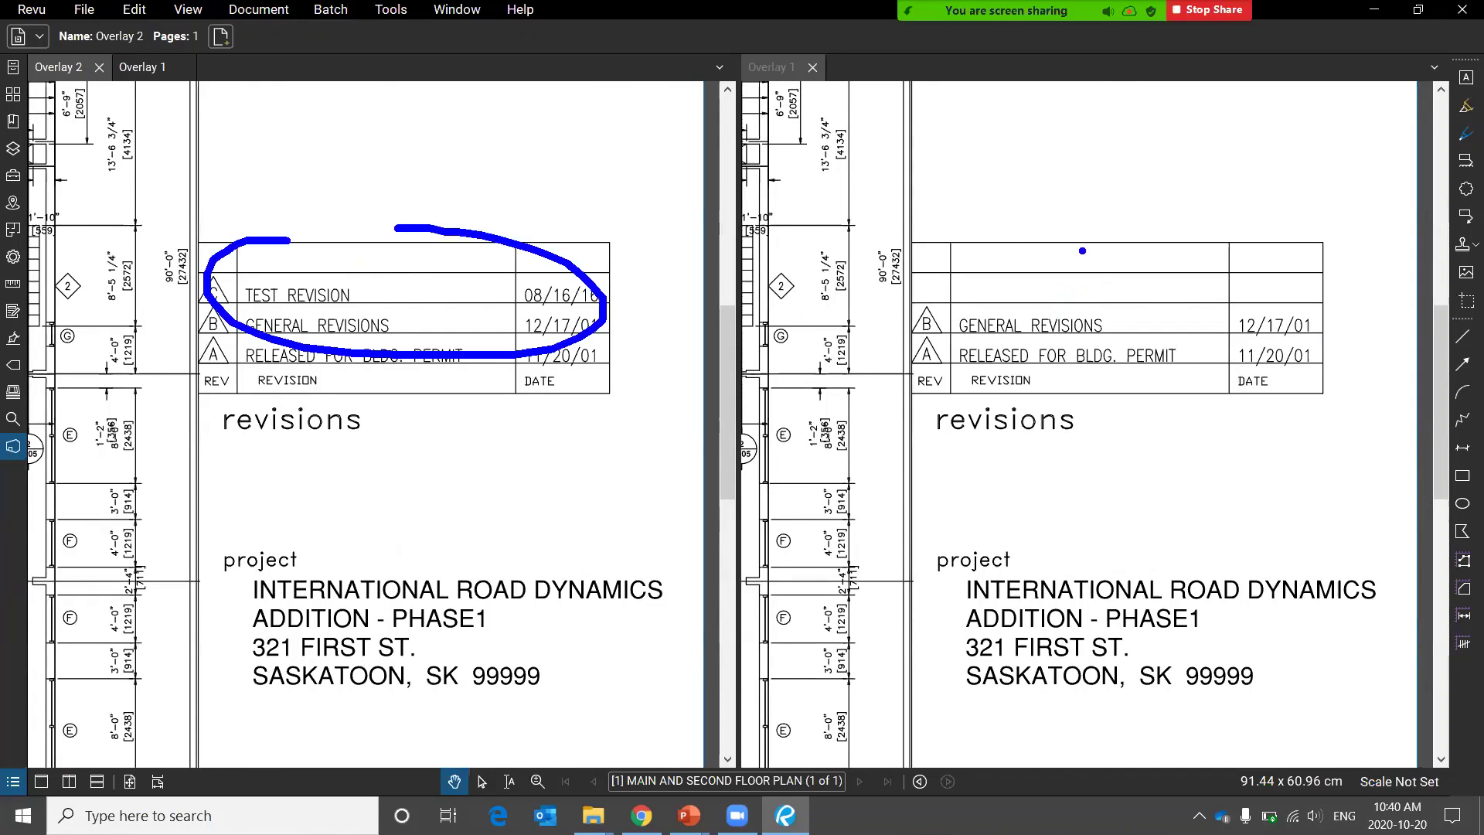
left_click_drag(1017, 242, 1143, 249)
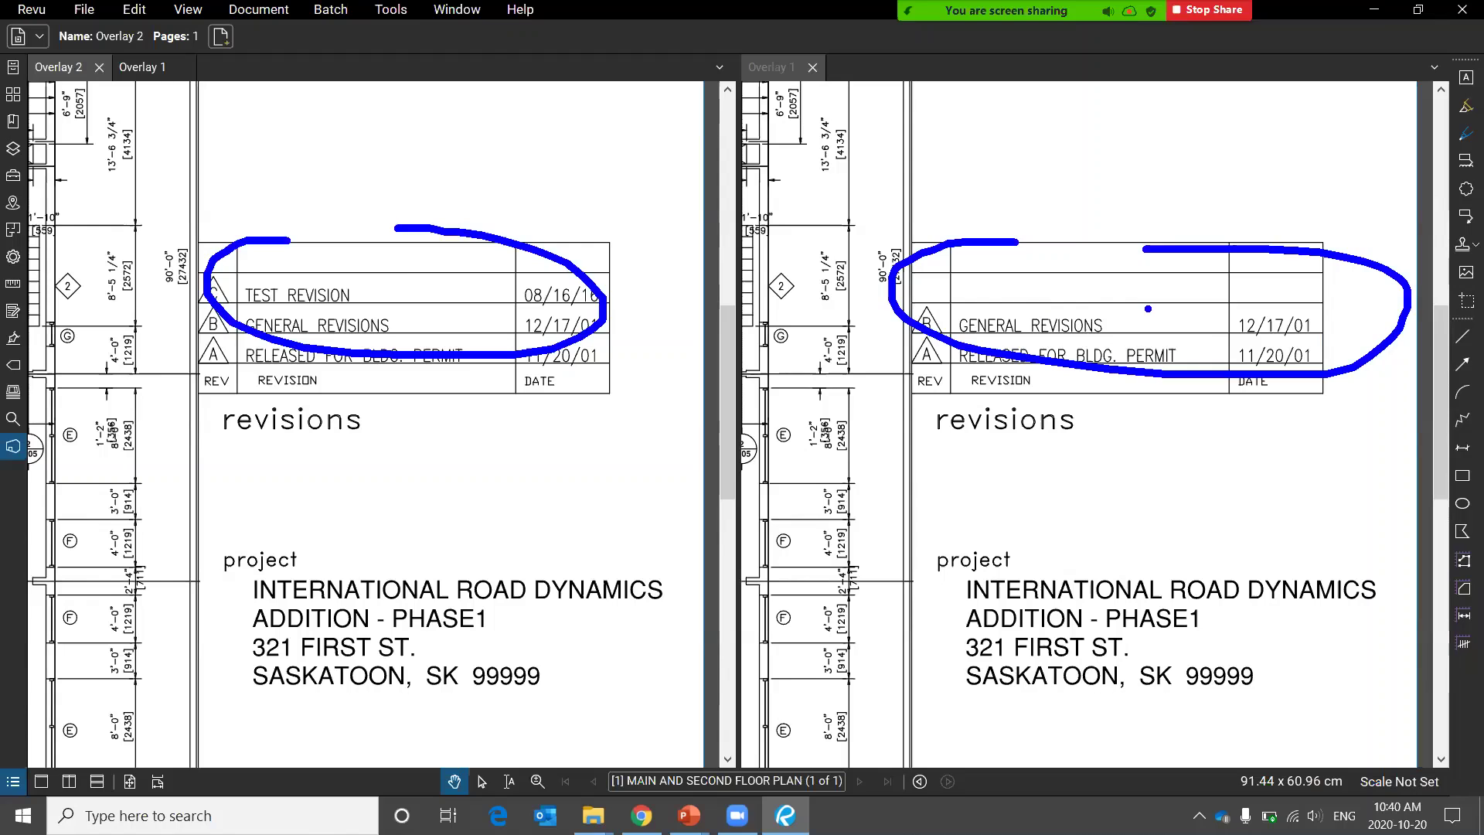
left_click_drag(421, 634, 669, 335)
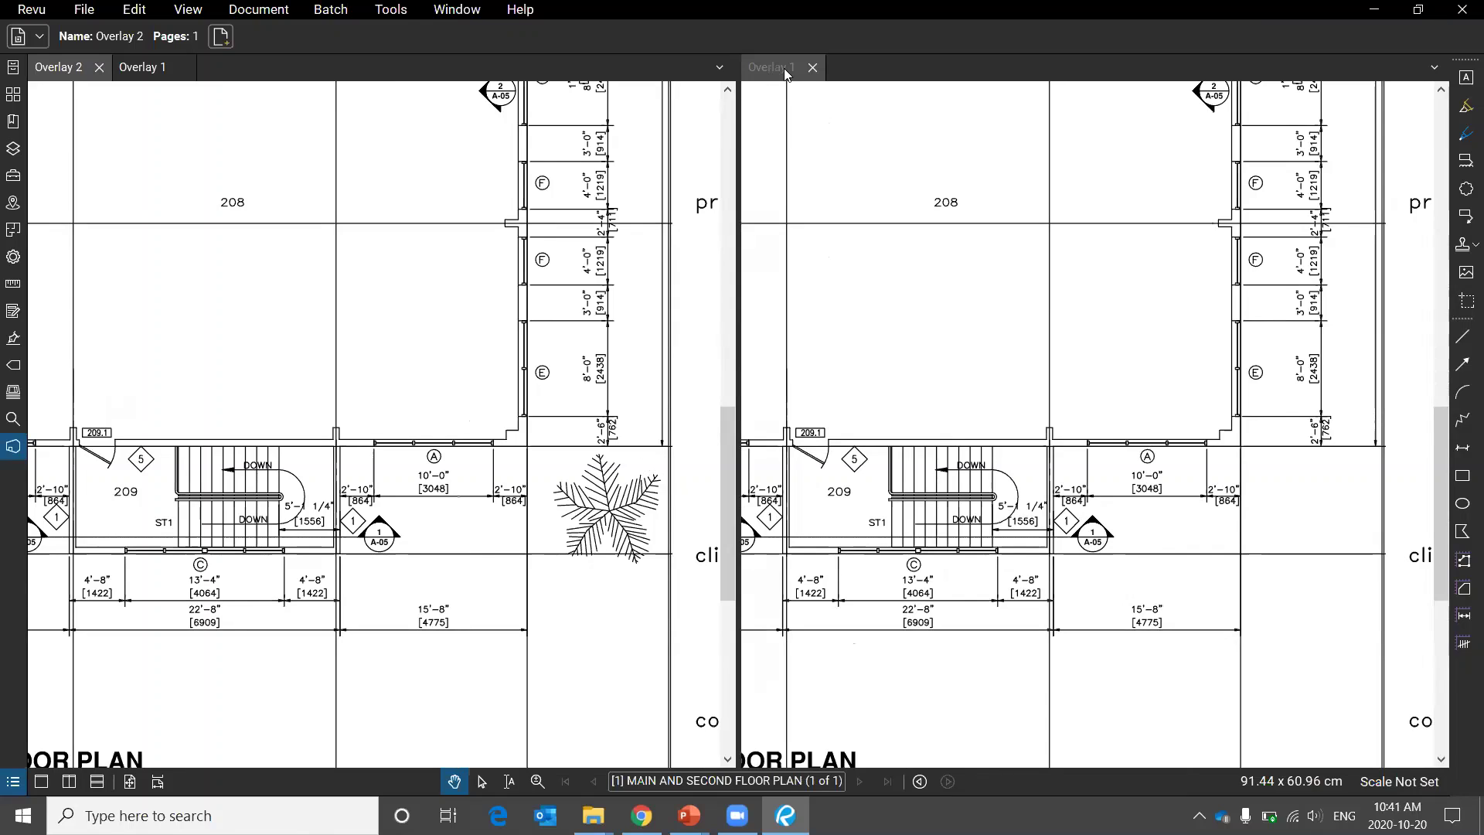
left_click(811, 69)
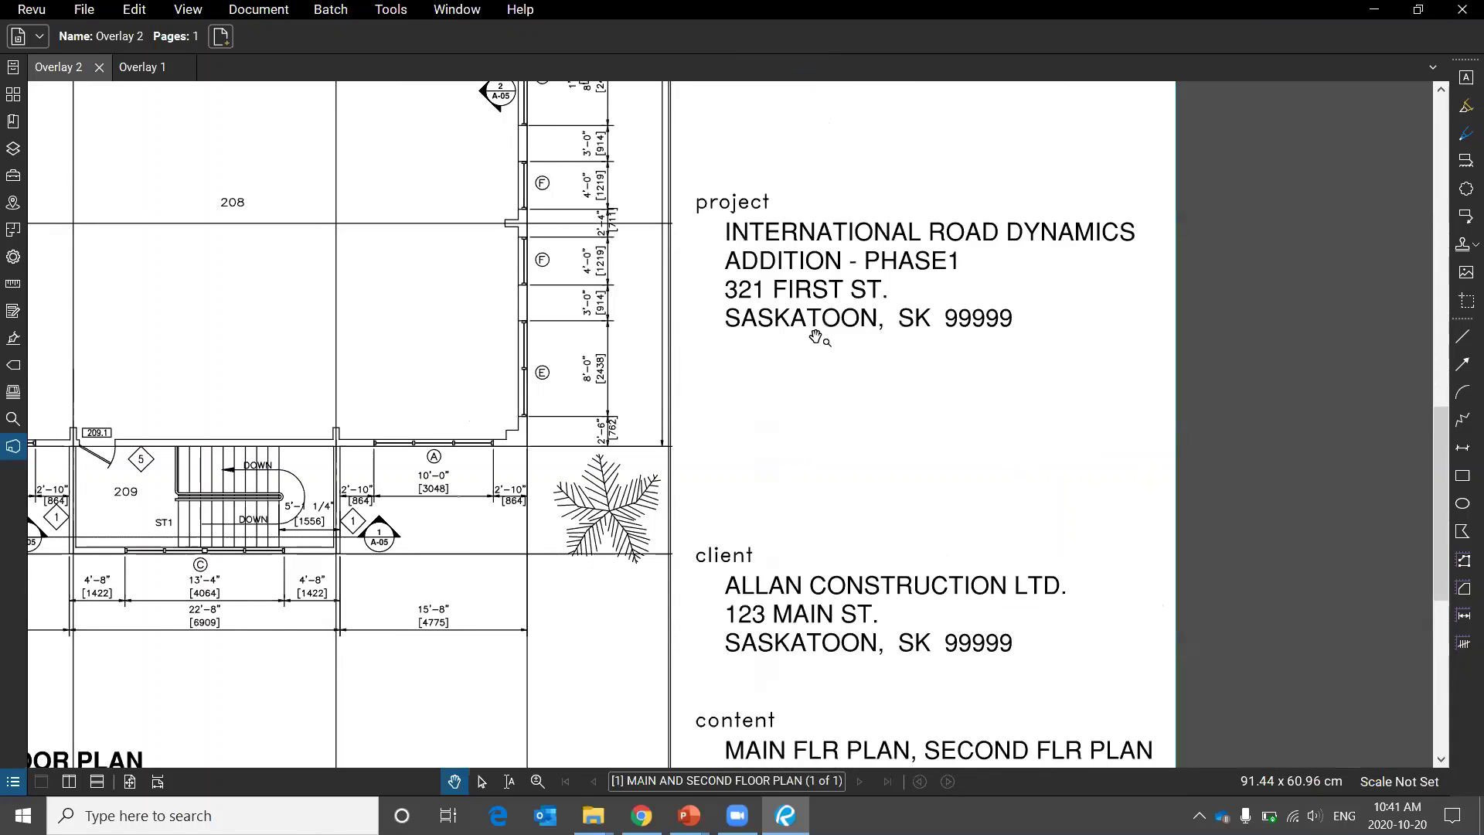
scroll(944, 420, "down", 3)
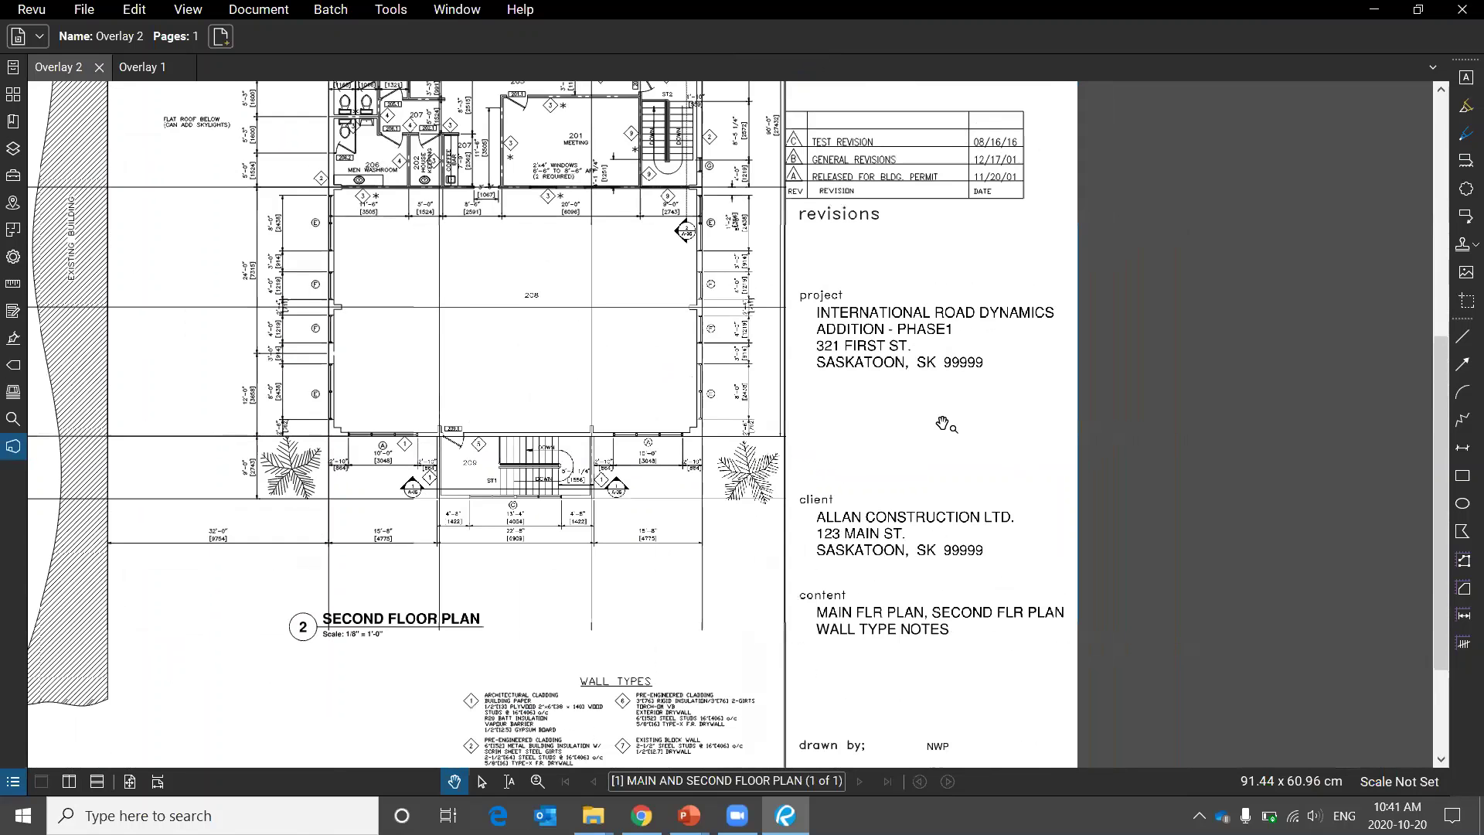
scroll(792, 371, "down", 3)
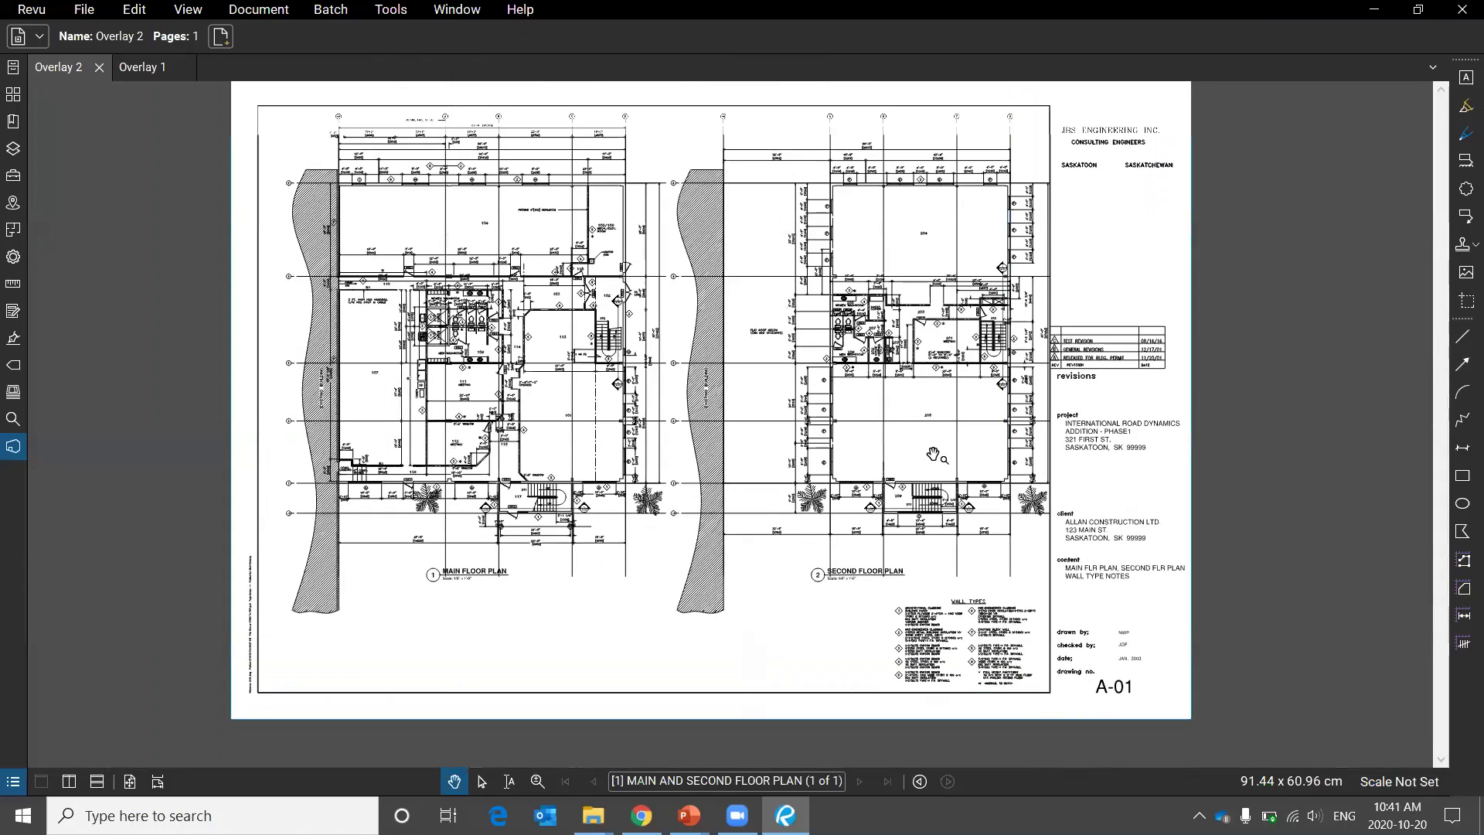
Overlay Overlay 2.pdf in red and Overlay 1.pdf in green via Document > Overlay Pages.
left_click(252, 10)
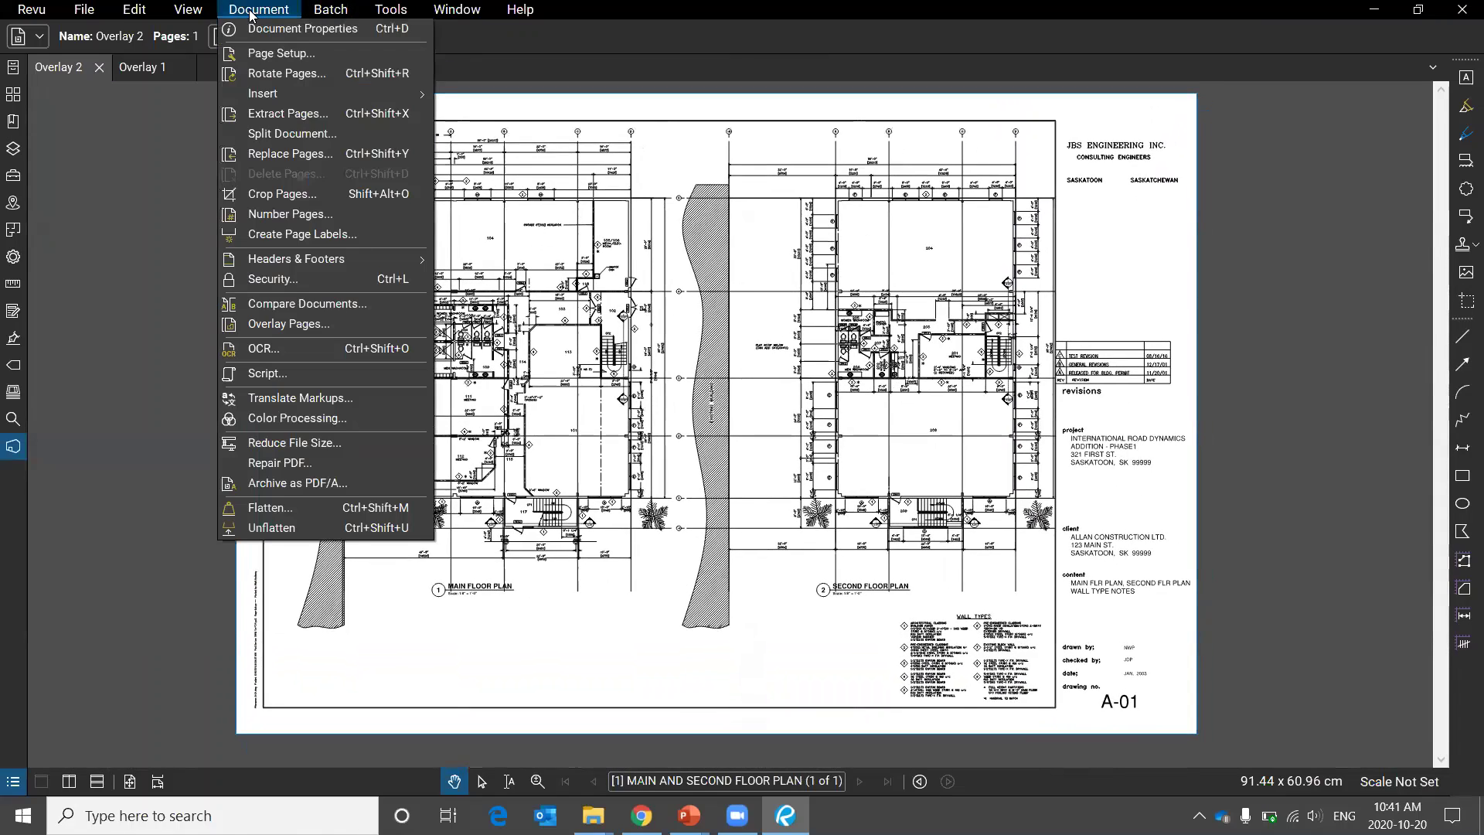
left_click(357, 330)
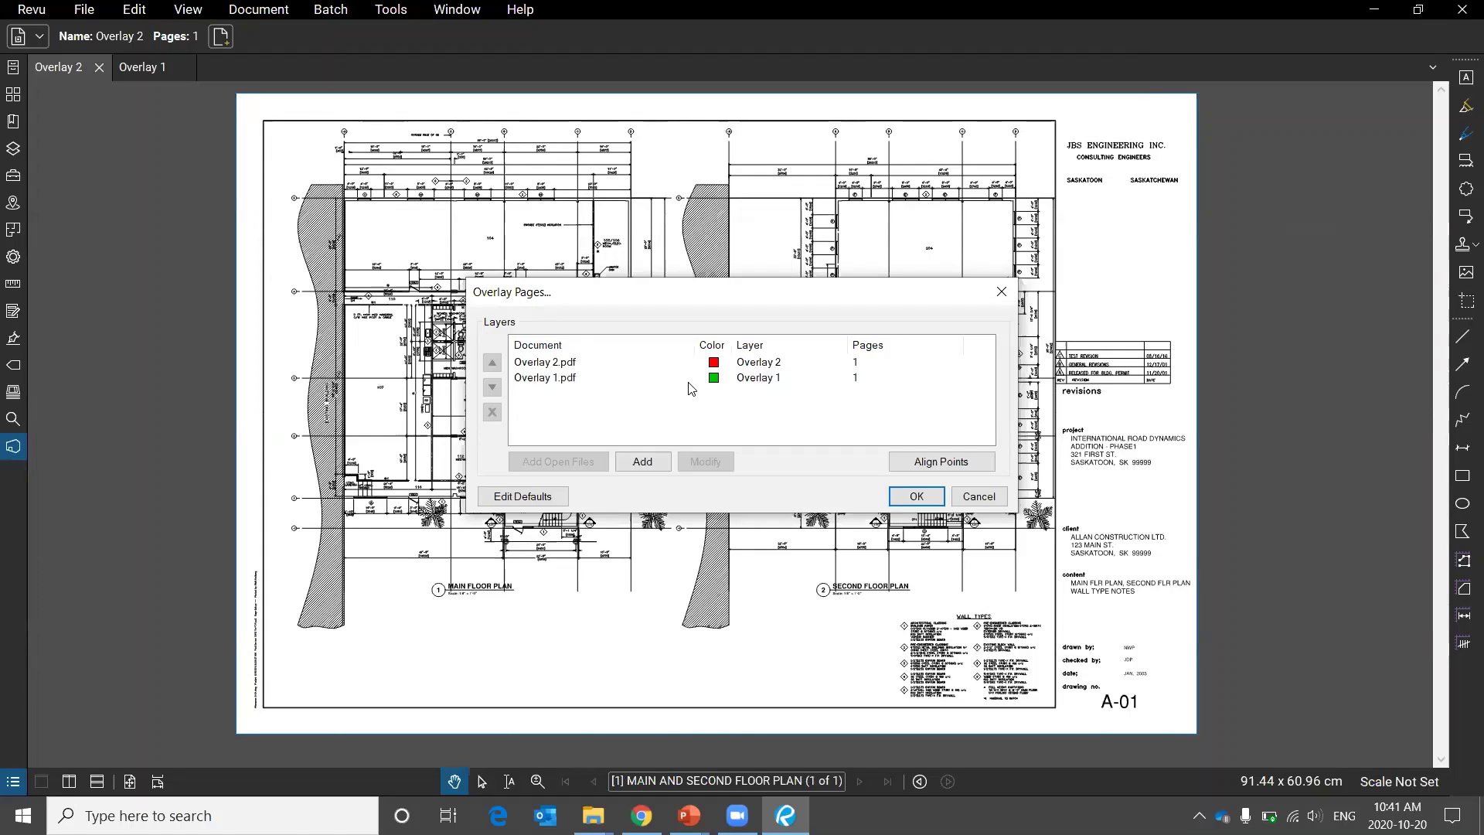
left_click(562, 368)
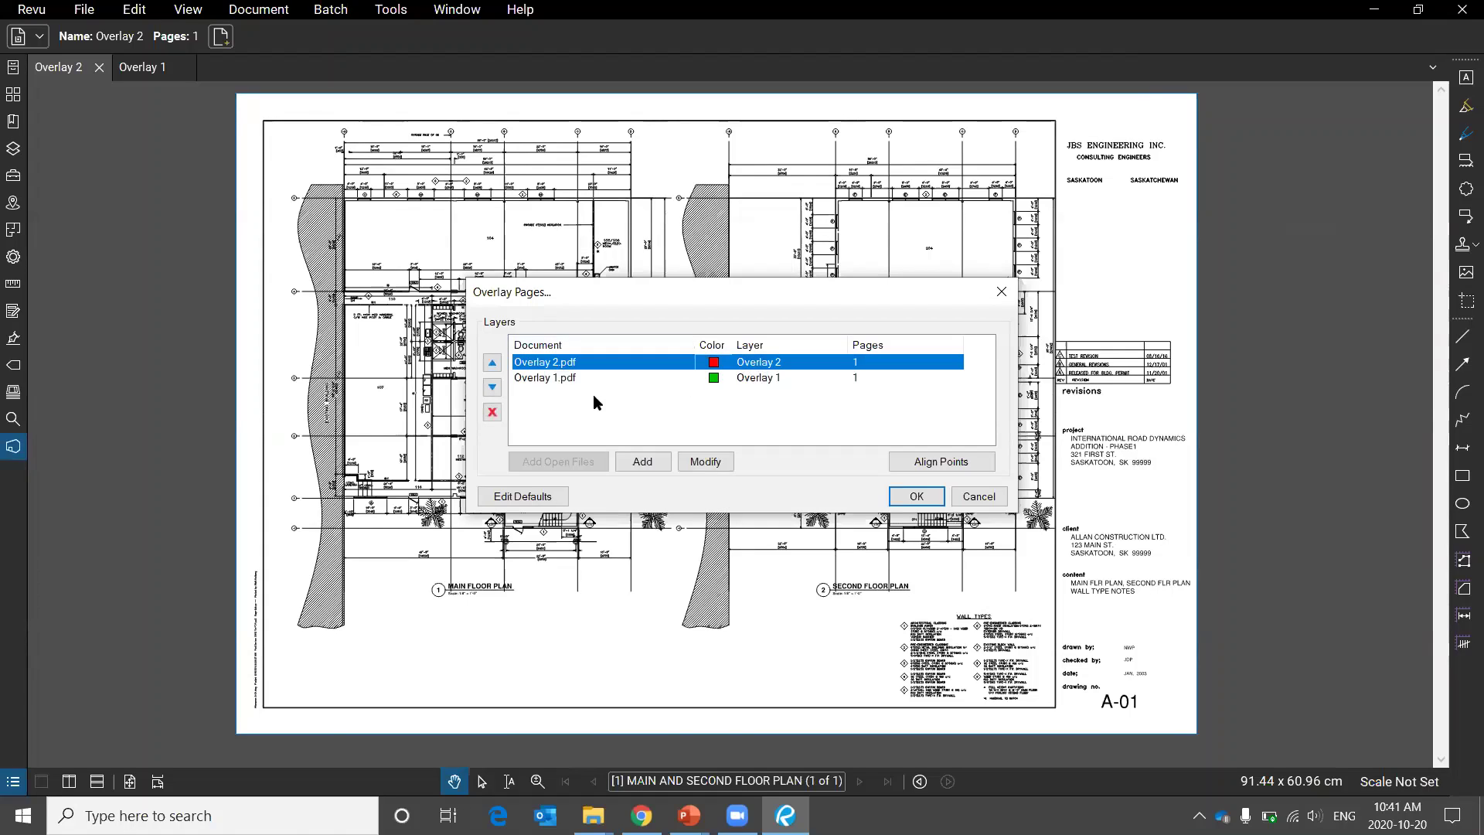
left_click(565, 379)
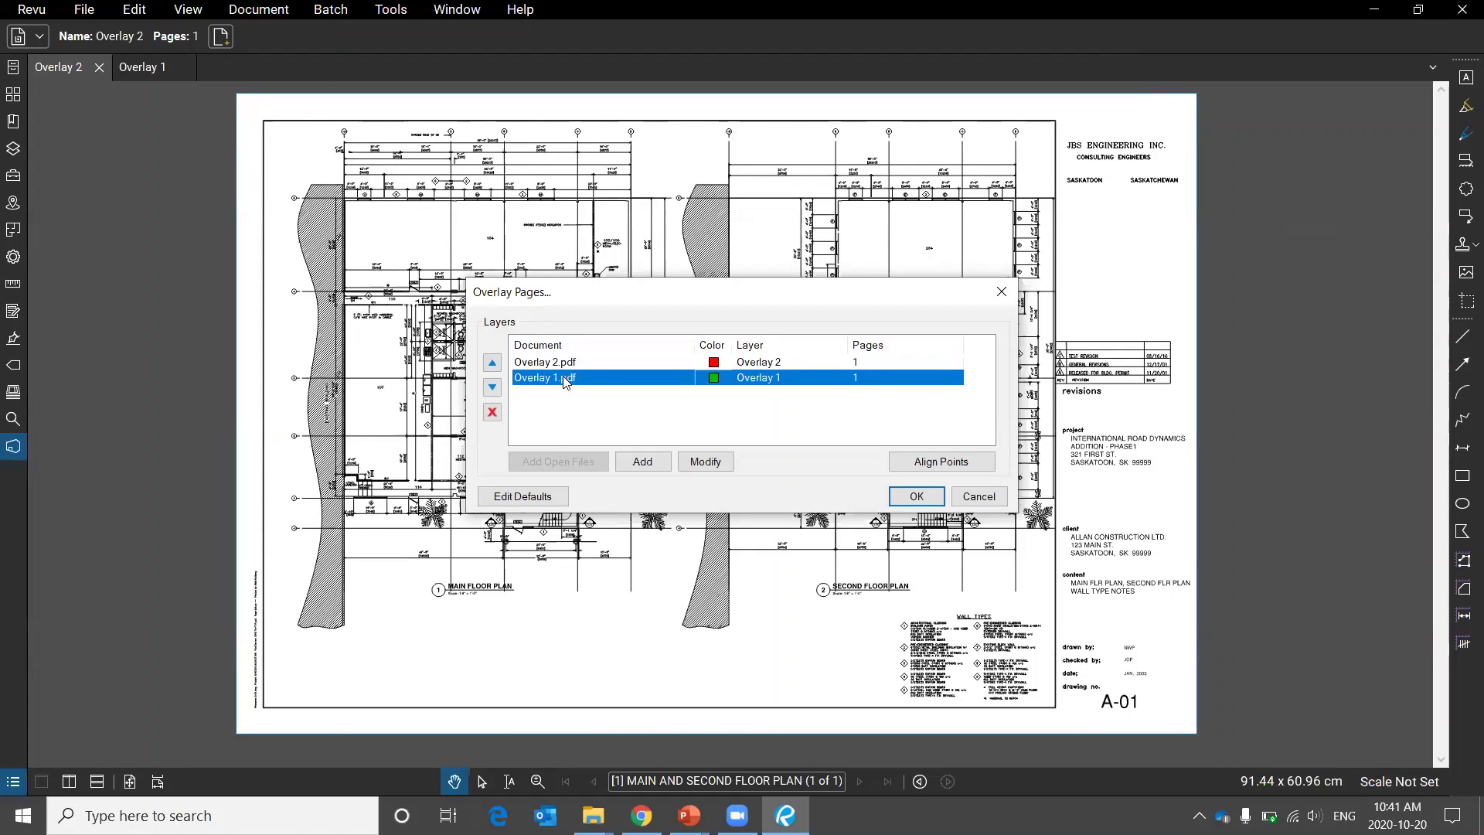
left_click(913, 499)
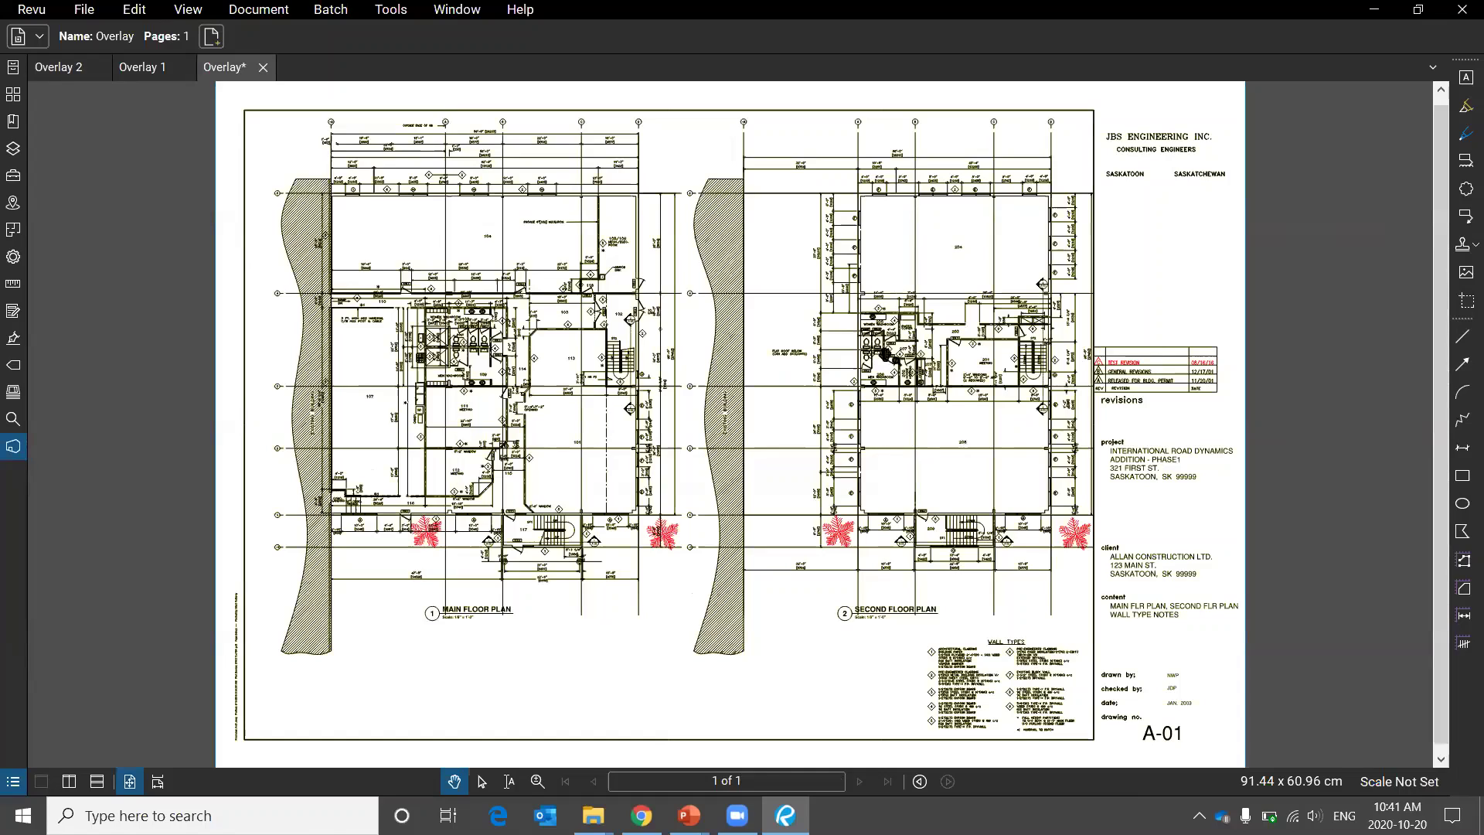
Zoom and pan around the overlay result to inspect the red changes near the revisions table.
scroll(743, 220, "up", 1)
scroll(742, 221, "up", 9)
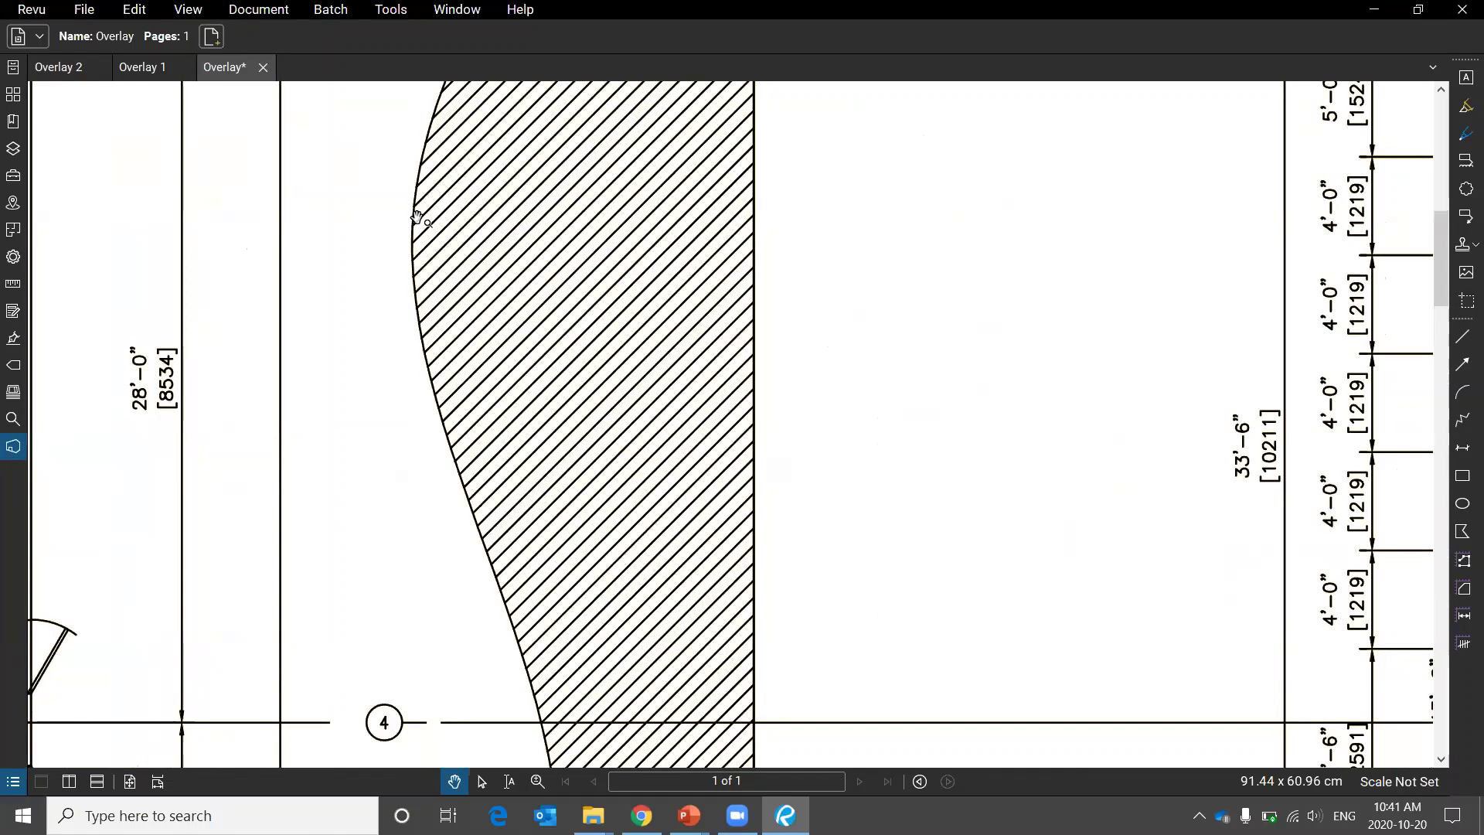
scroll(301, 238, "down", 7)
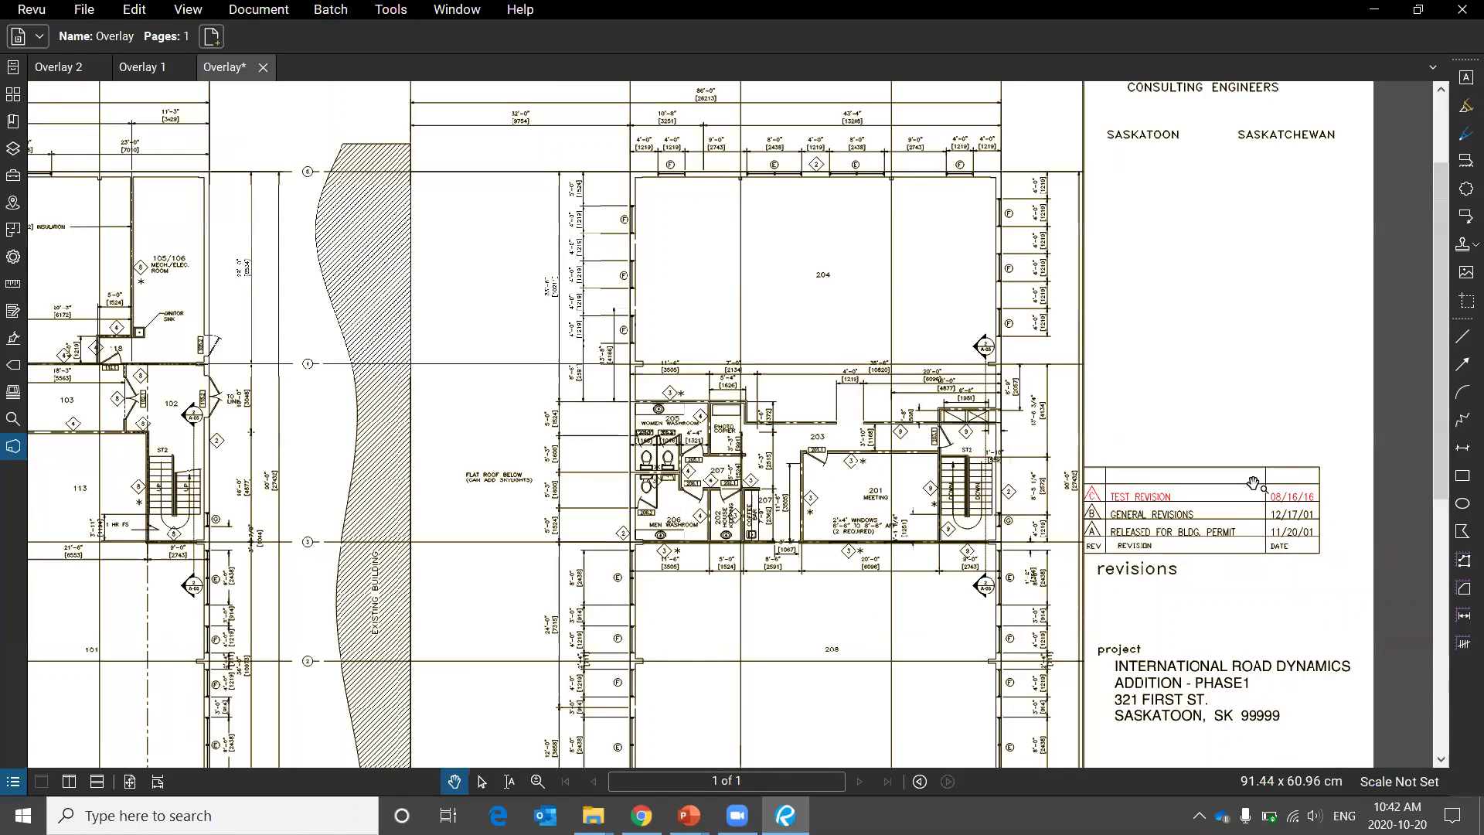
scroll(1253, 484, "up", 5)
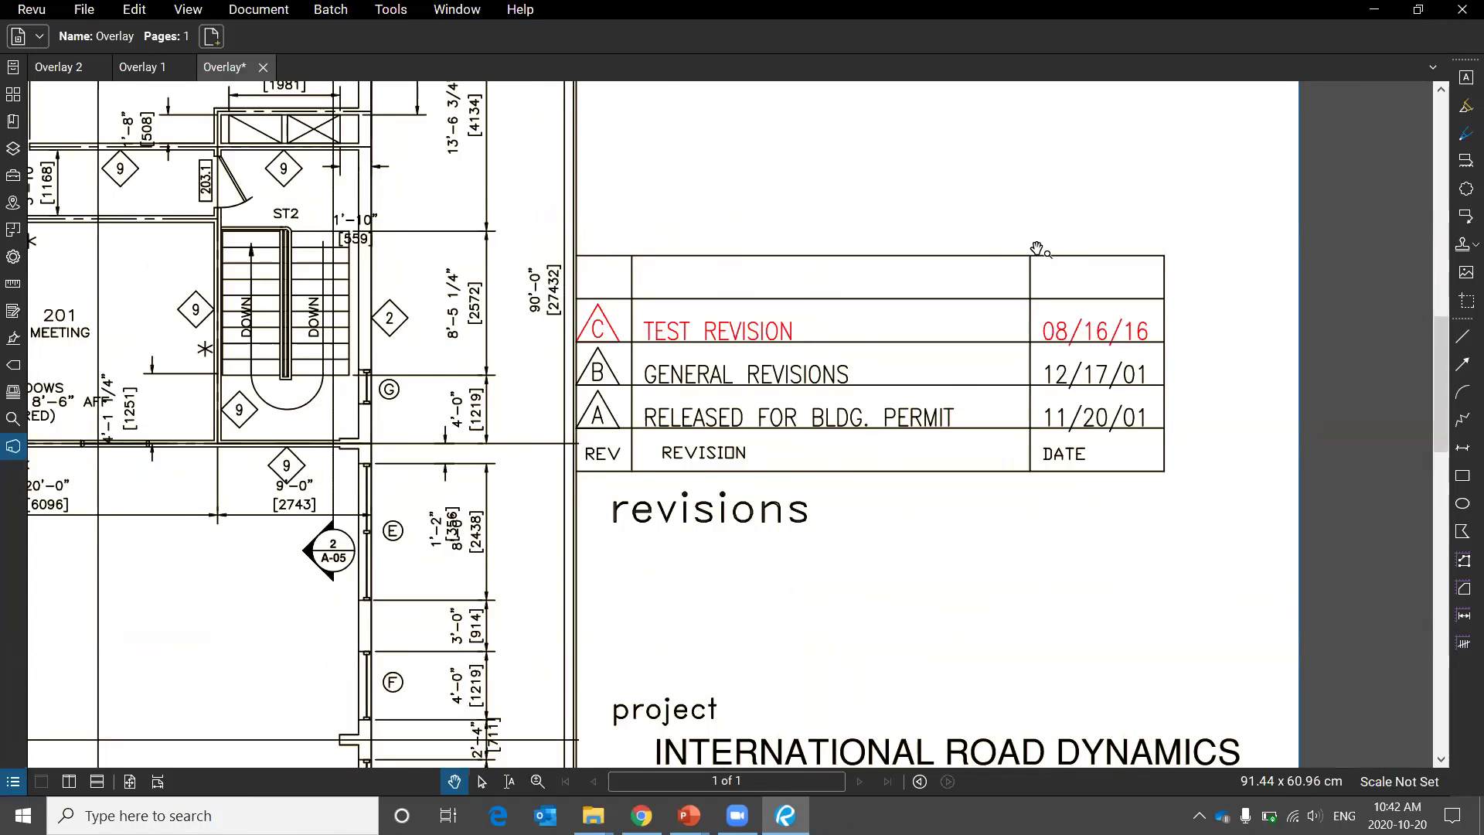
scroll(1035, 248, "down", 5)
scroll(1037, 247, "down", 2)
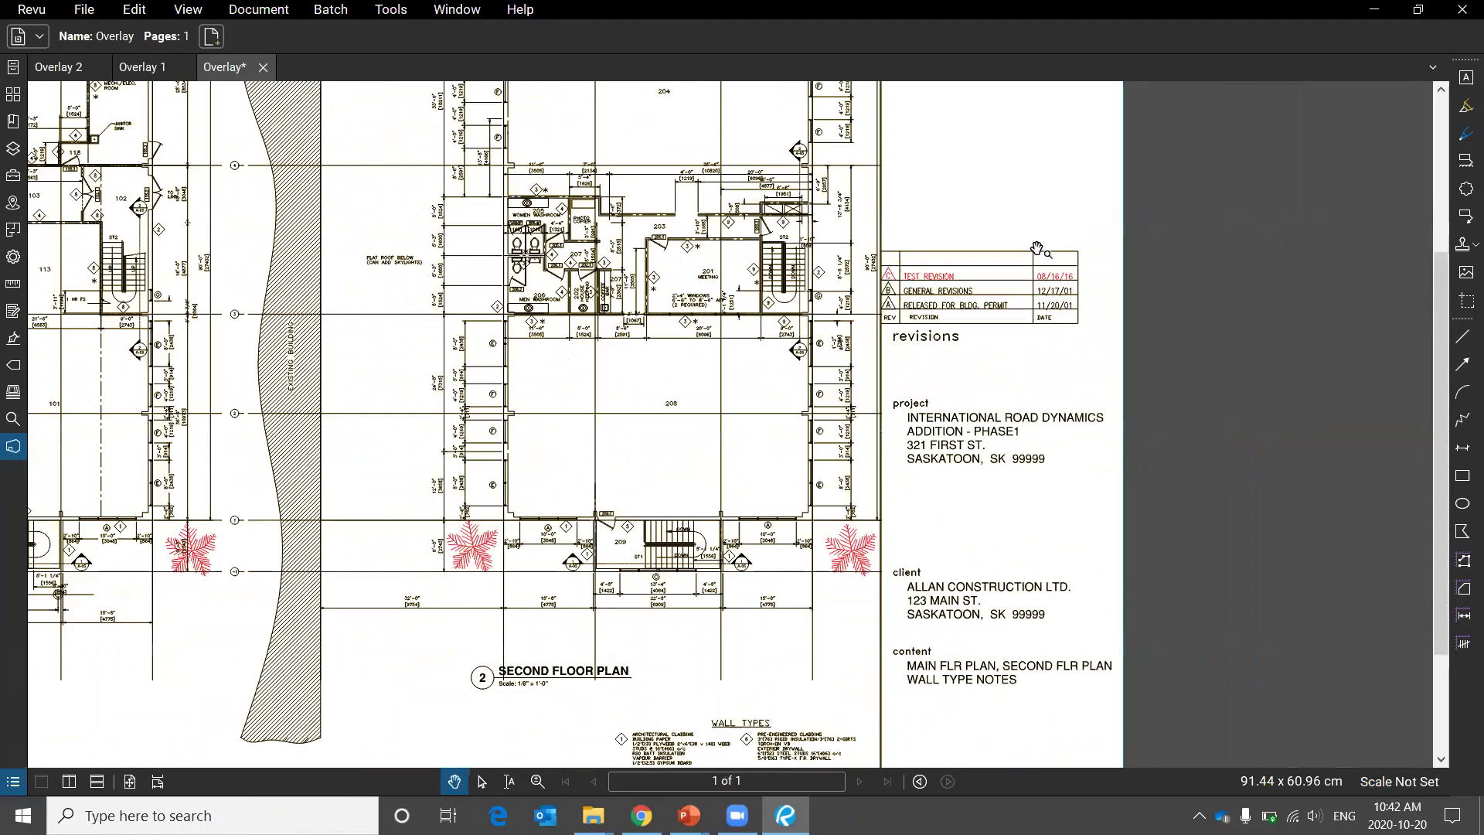
scroll(1037, 248, "down", 2)
left_click_drag(927, 292, 1075, 313)
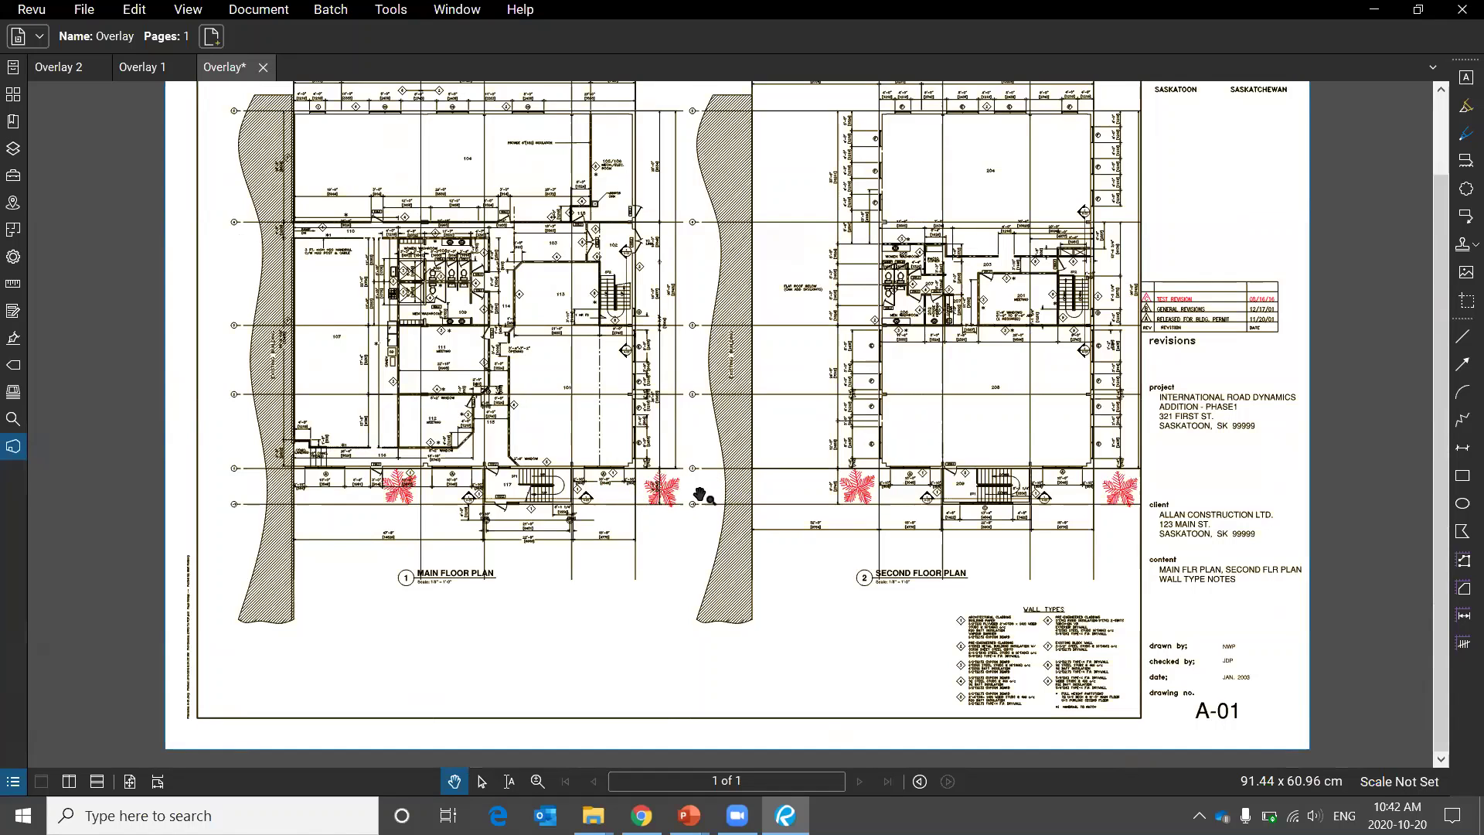
scroll(715, 491, "up", 3)
scroll(715, 491, "up", 3)
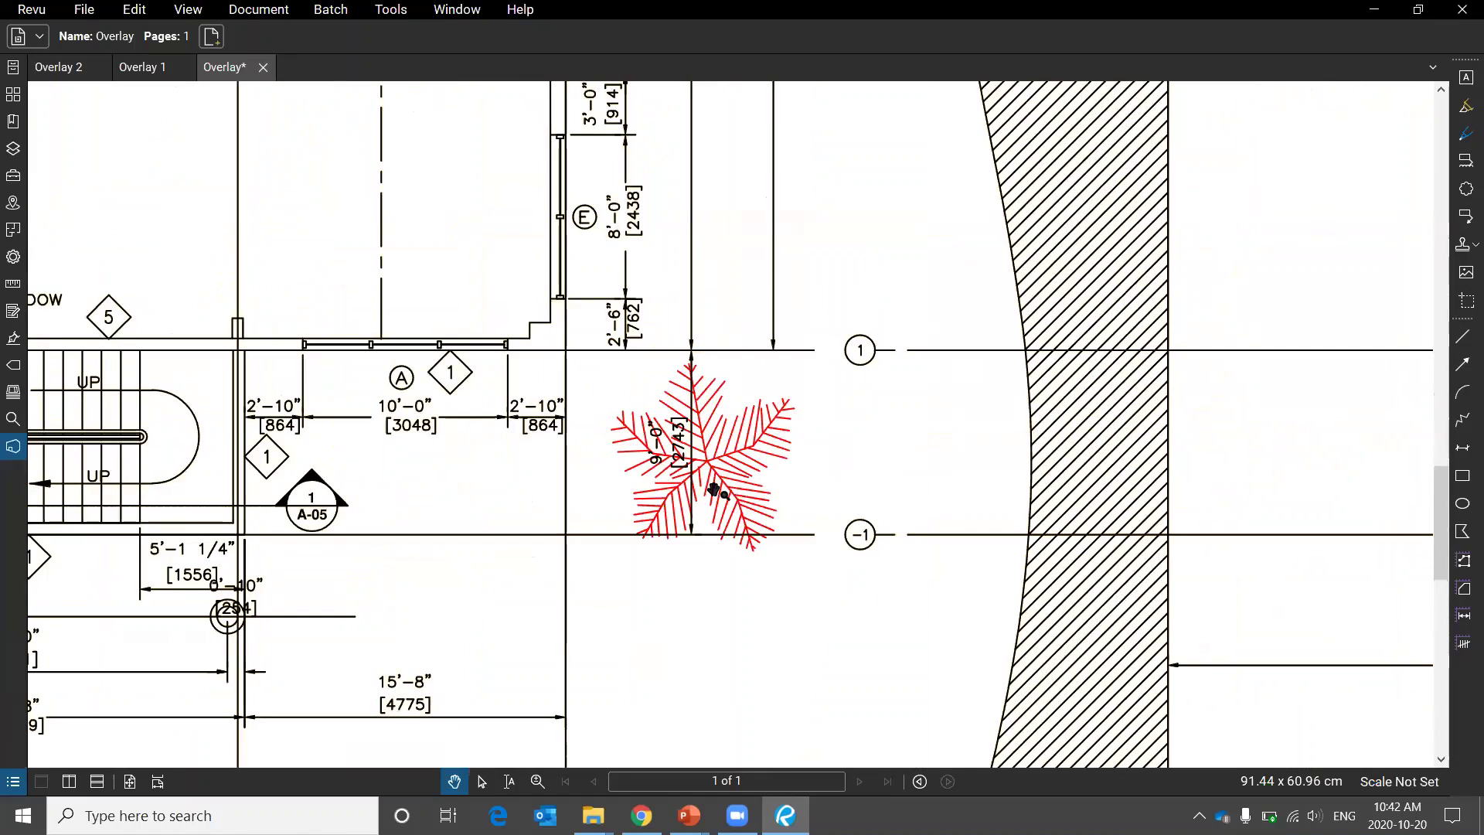
scroll(721, 485, "down", 6)
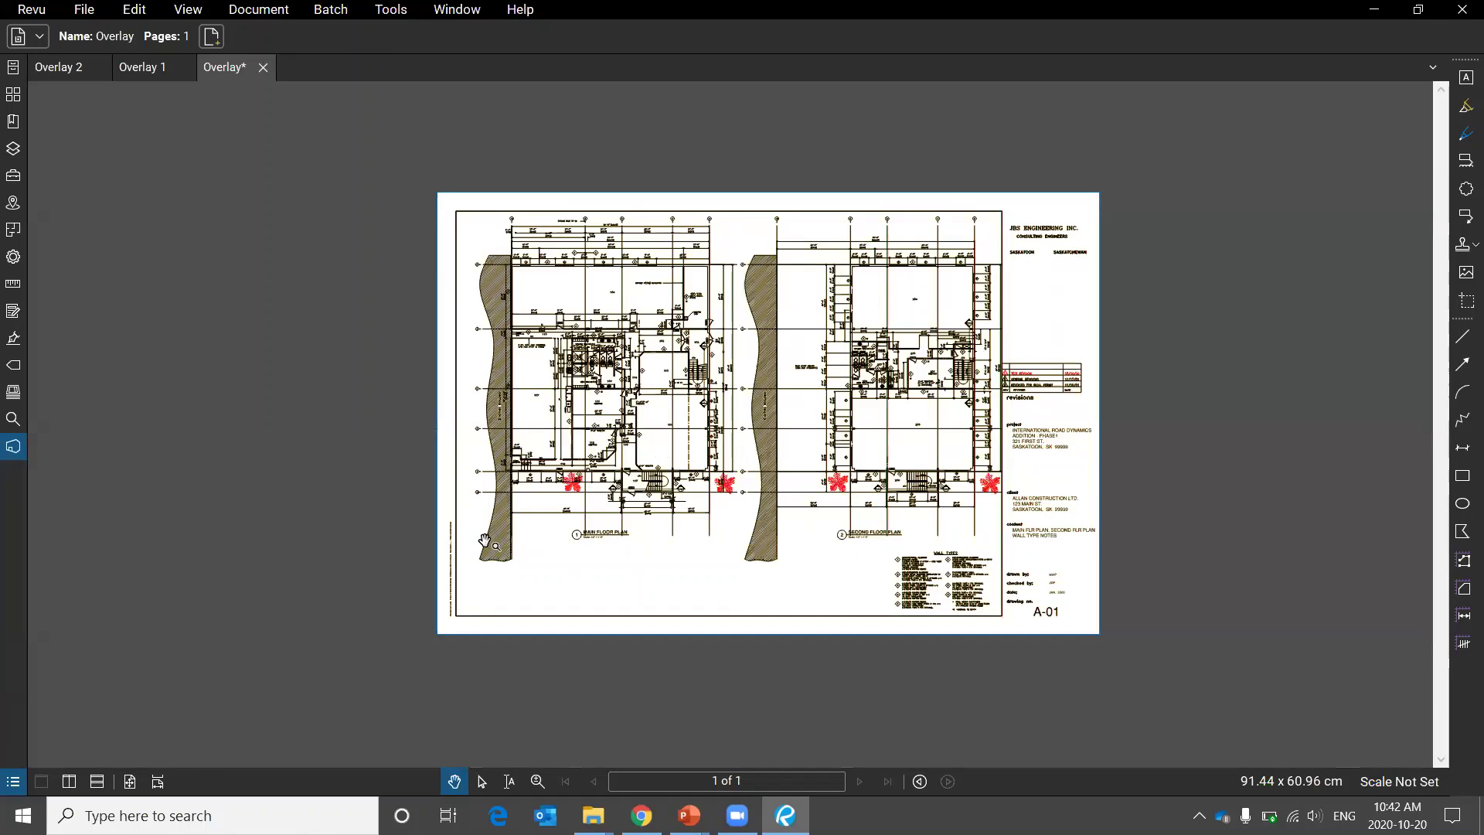
scroll(485, 539, "up", 1)
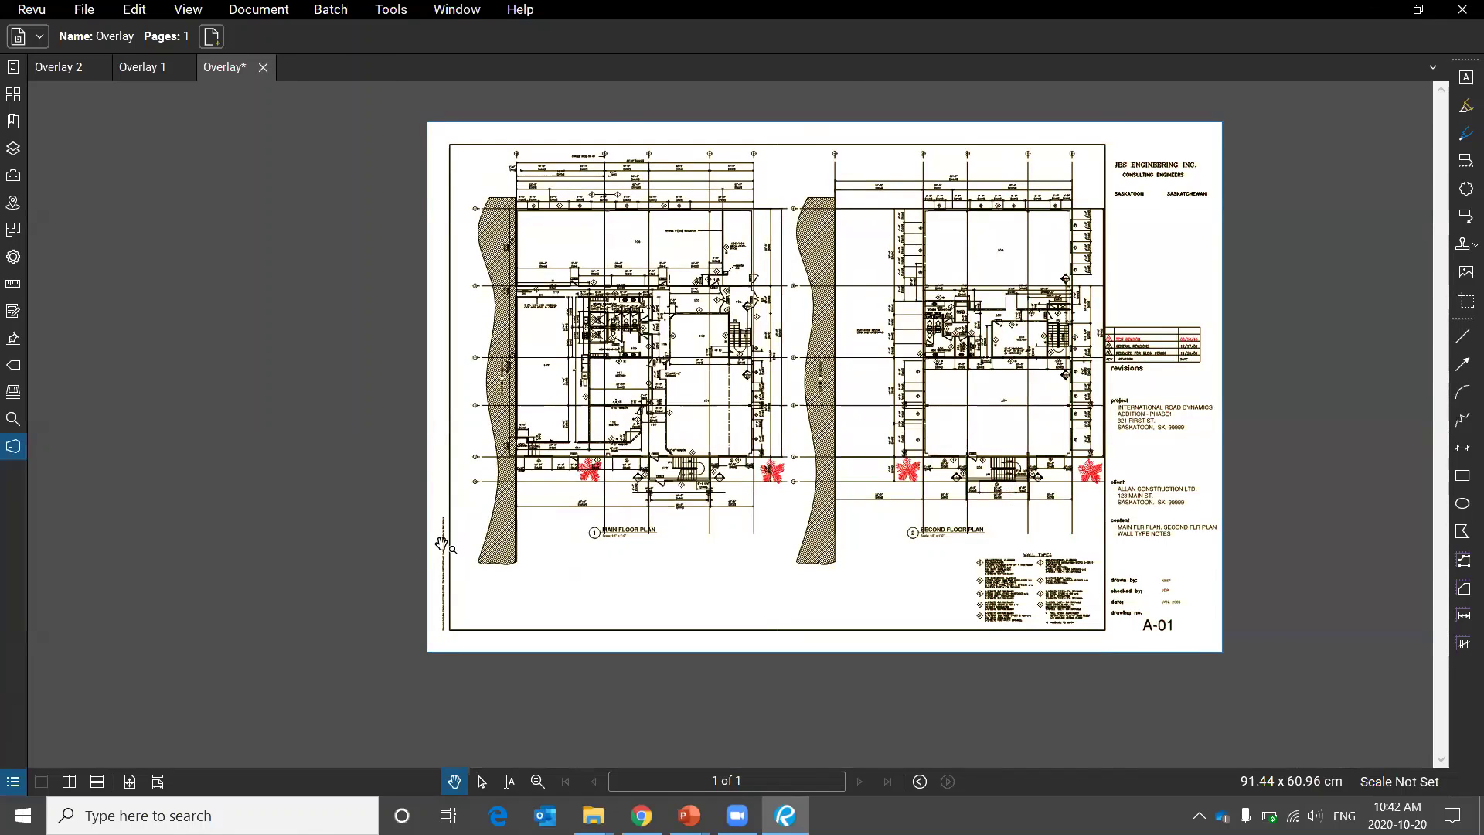
scroll(444, 541, "up", 2)
scroll(457, 571, "up", 5)
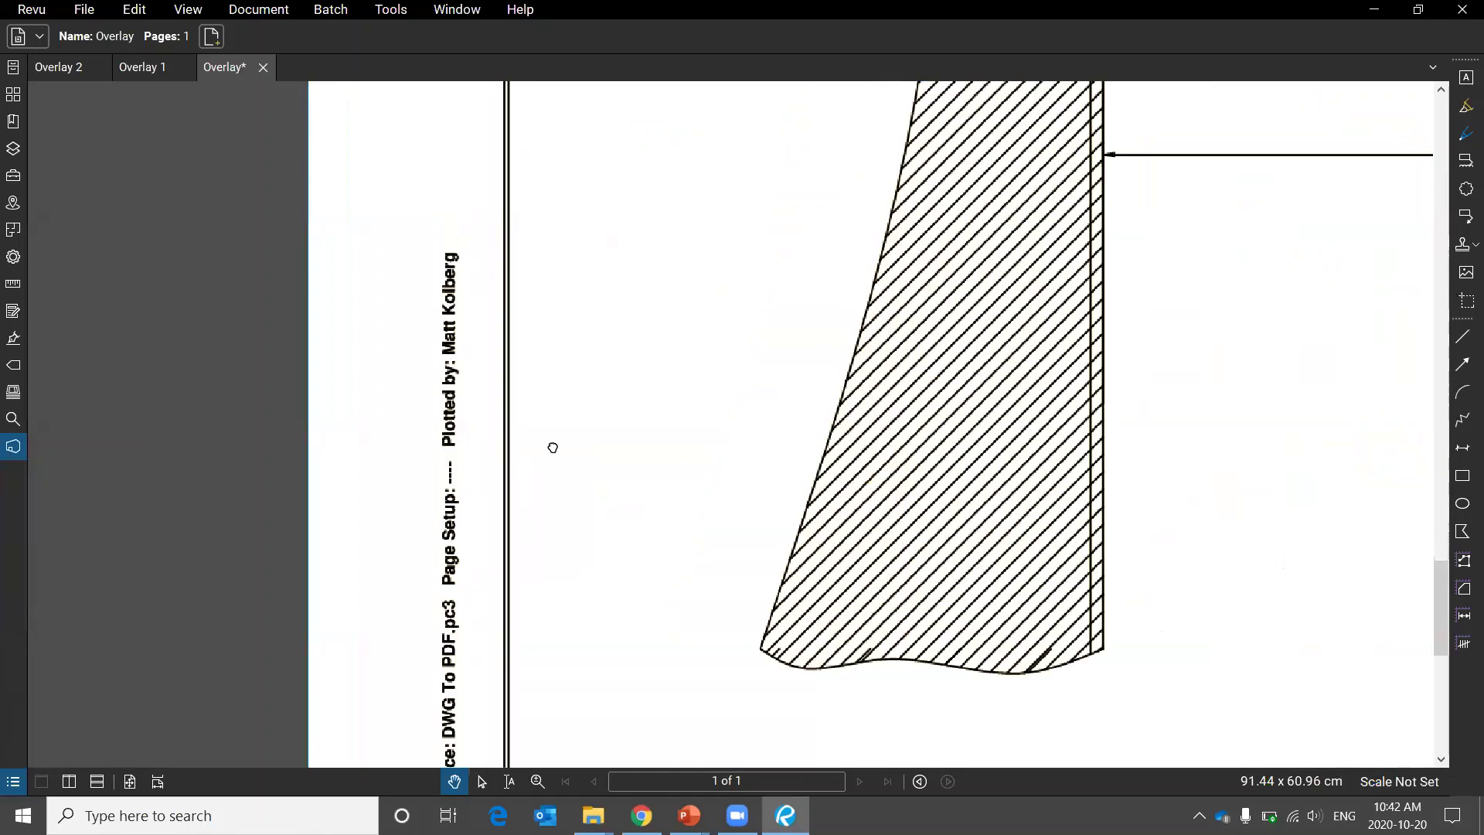
scroll(610, 232, "down", 3)
Circle the changed plot time in the margin stamp, clear it, and discard the overlay unsaved.
left_click_drag(583, 378, 600, 149)
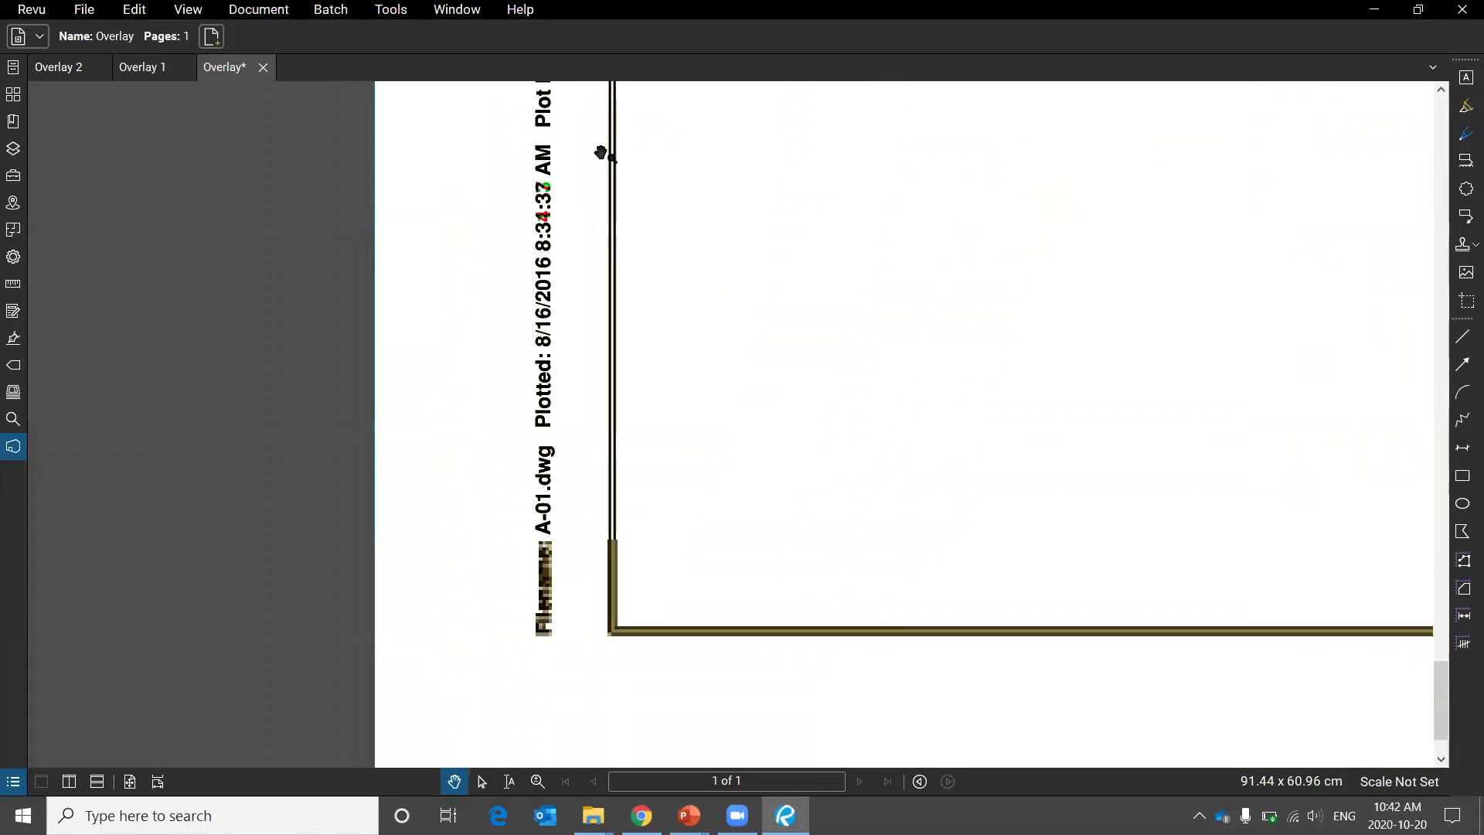
scroll(562, 213, "up", 3)
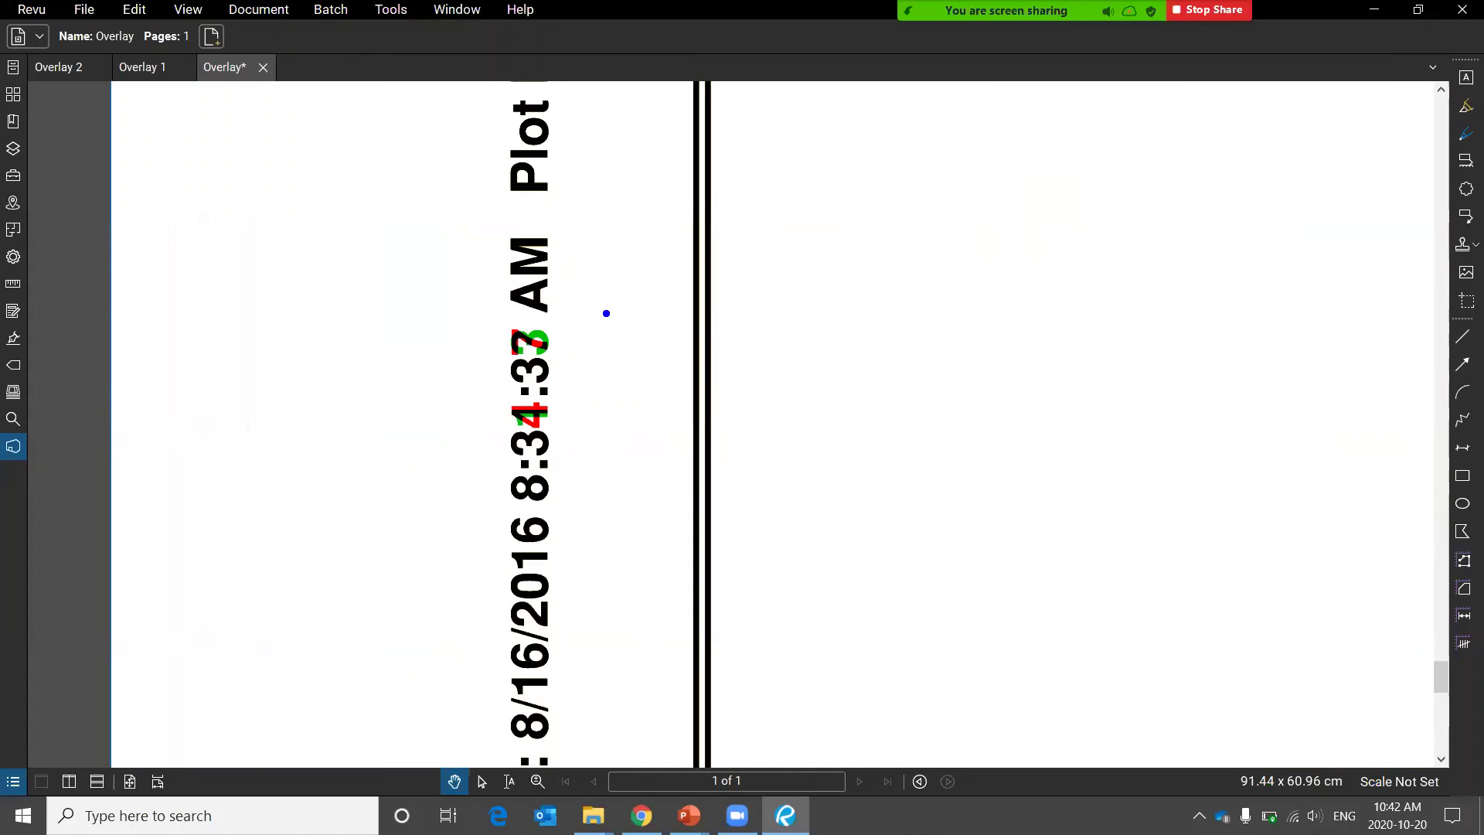
mouse_move(556, 279)
left_mouse_down()
mouse_move(431, 335)
mouse_move(532, 254)
left_mouse_up()
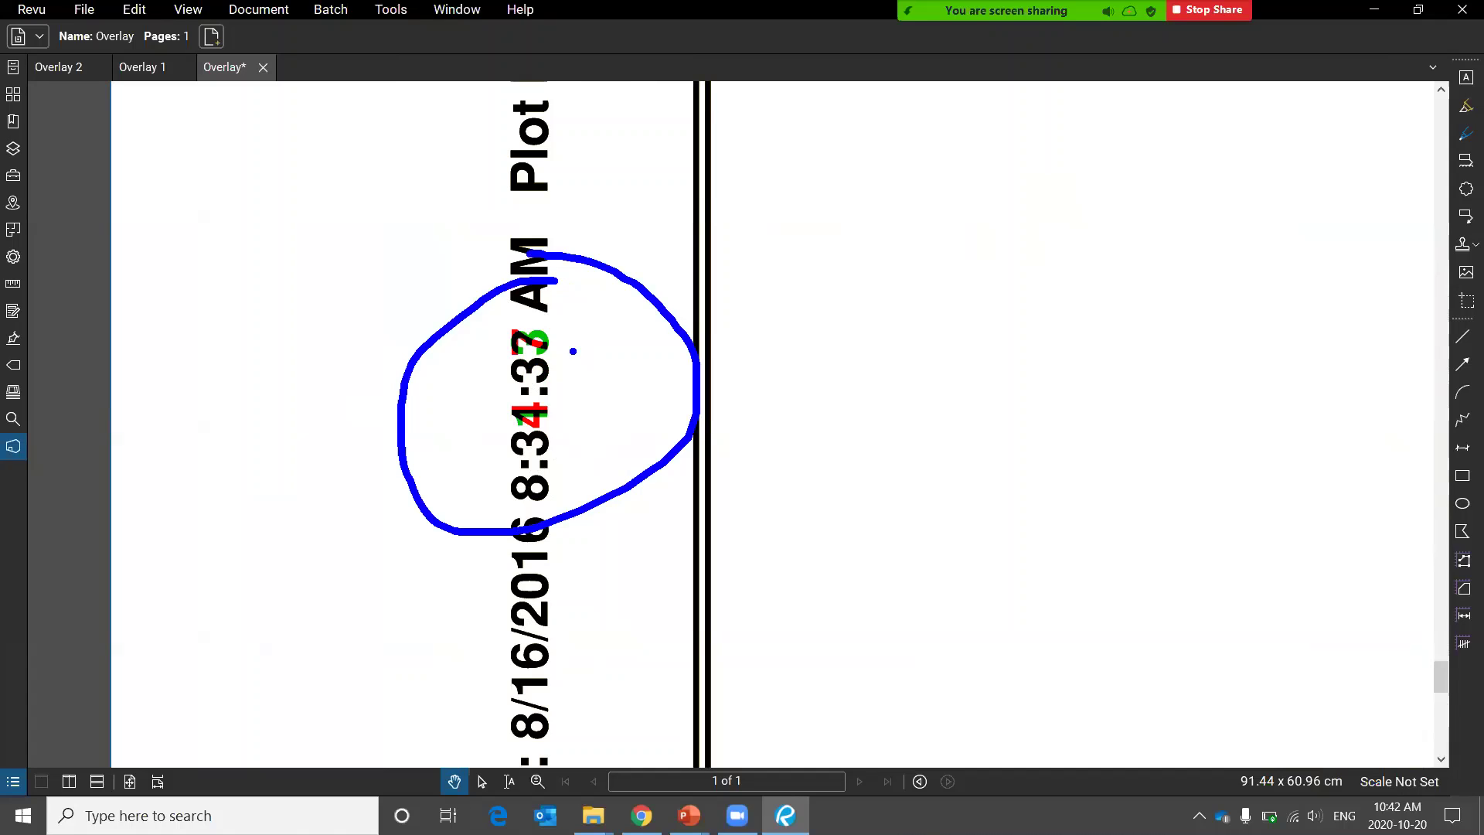
key("alt+s")
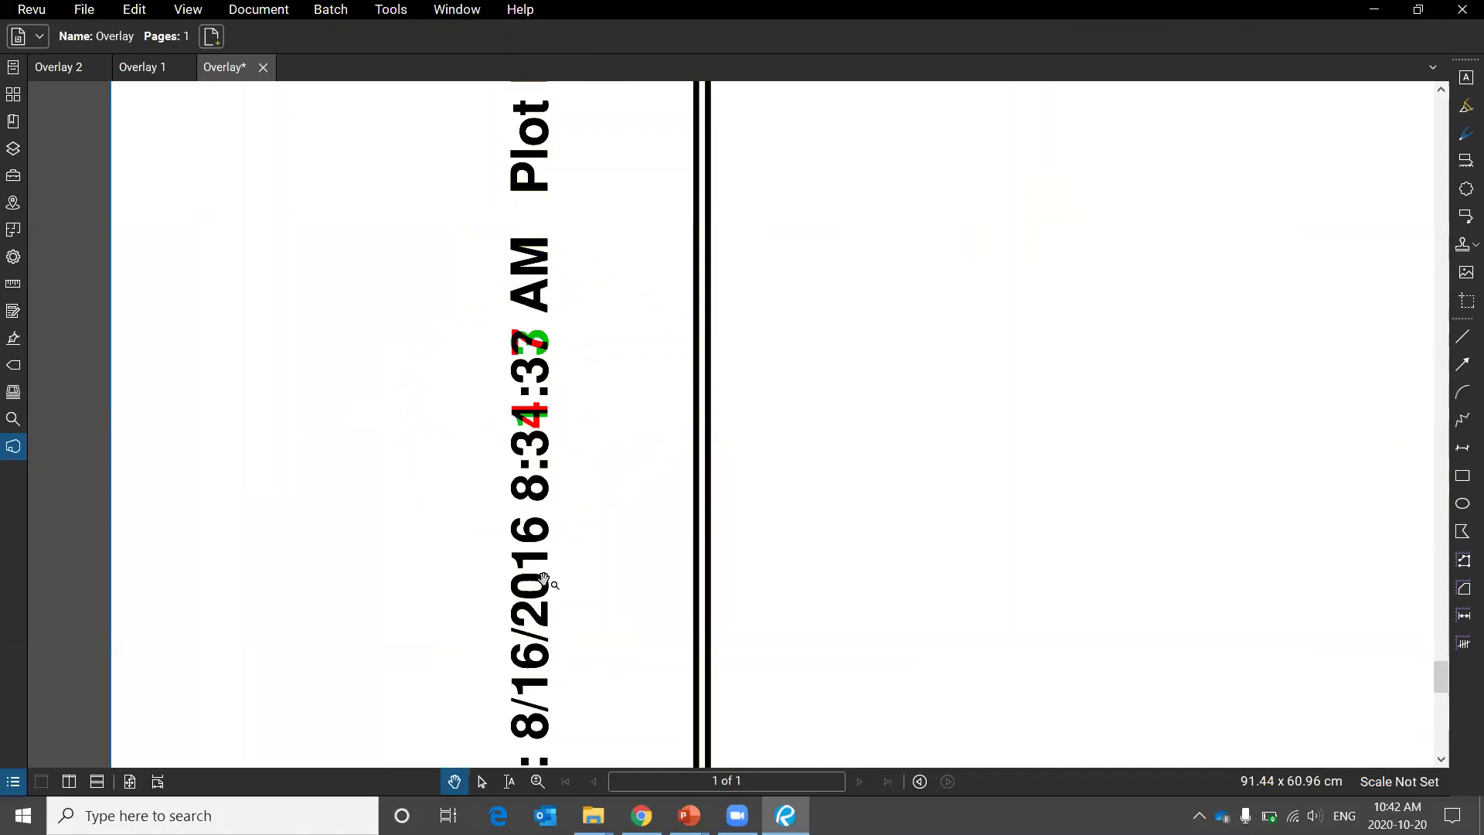
scroll(550, 590, "down", 3)
scroll(549, 590, "down", 5)
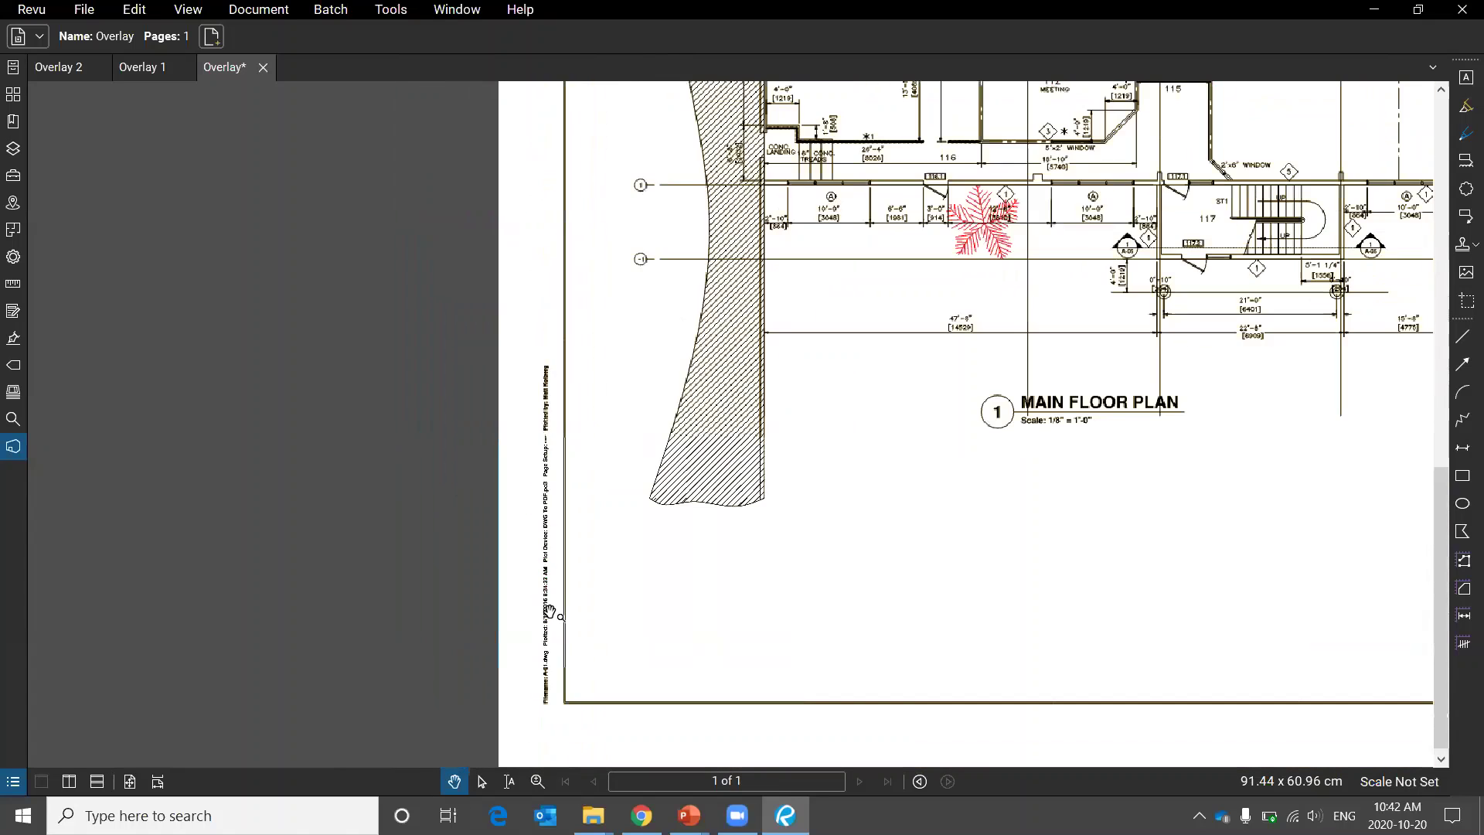
scroll(585, 363, "down", 2)
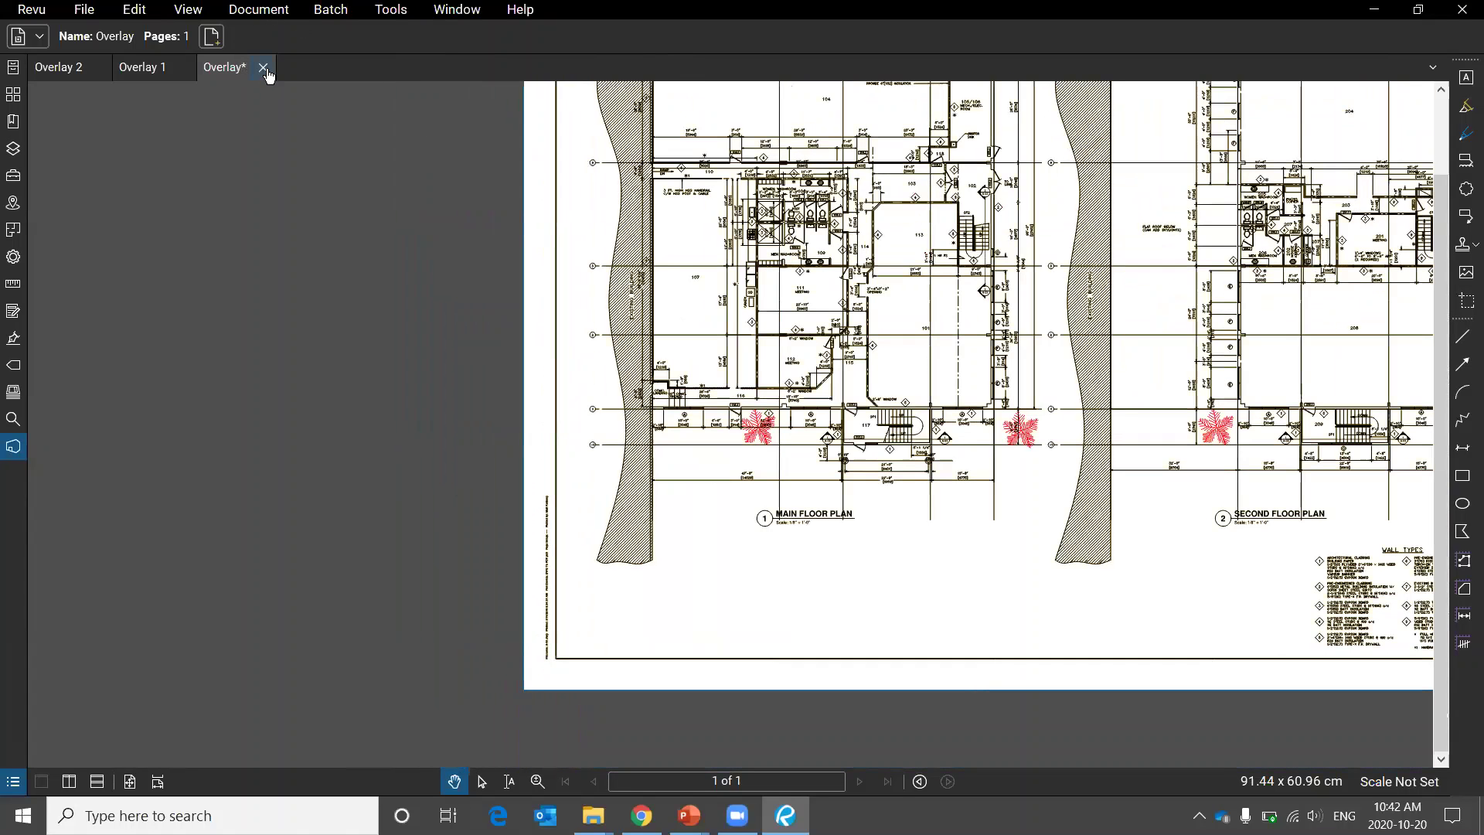
left_click(865, 497)
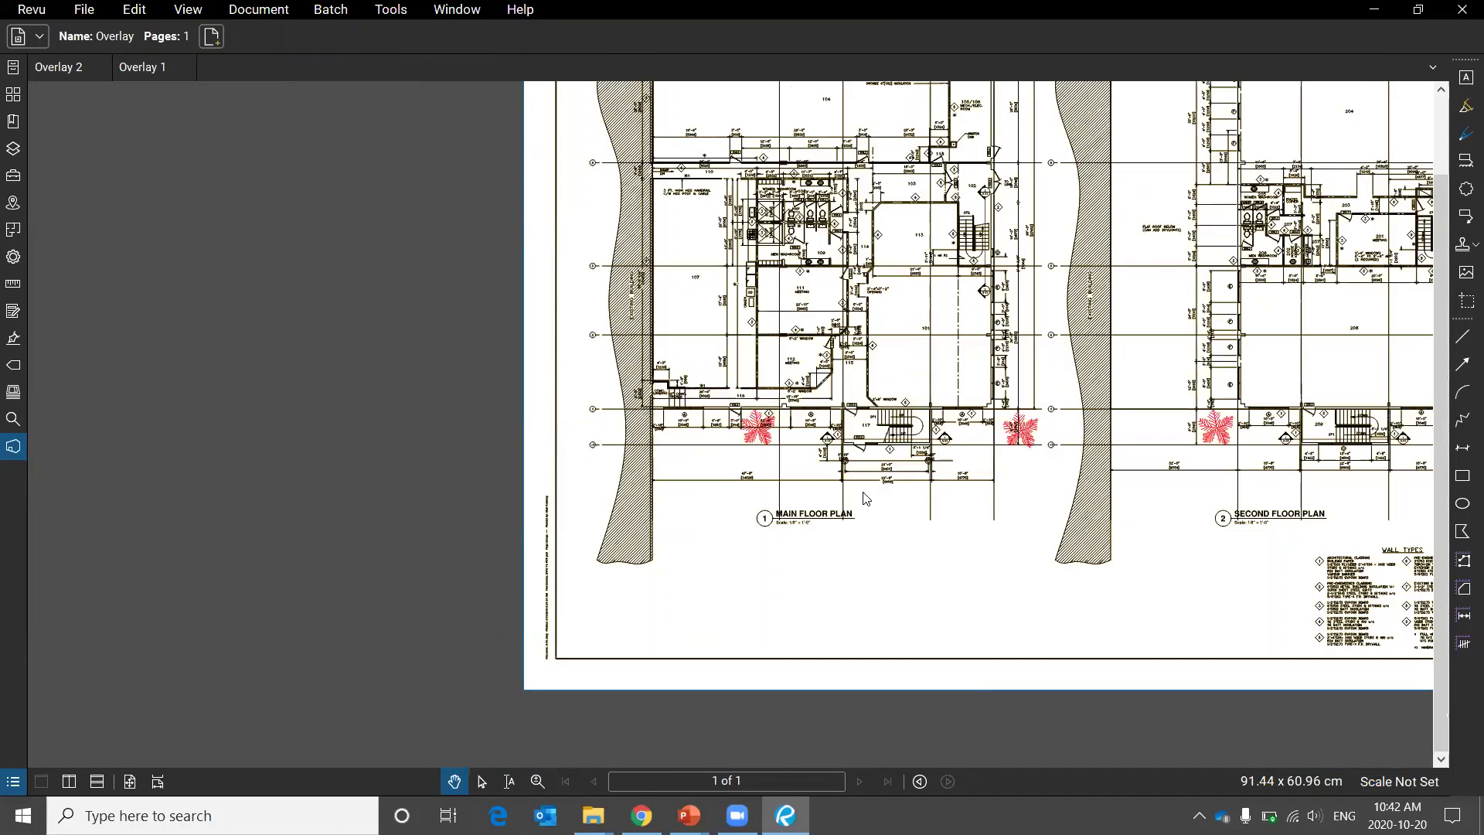
Open the Document menu on Overlay 2 to reach Compare Documents.
left_click(258, 9)
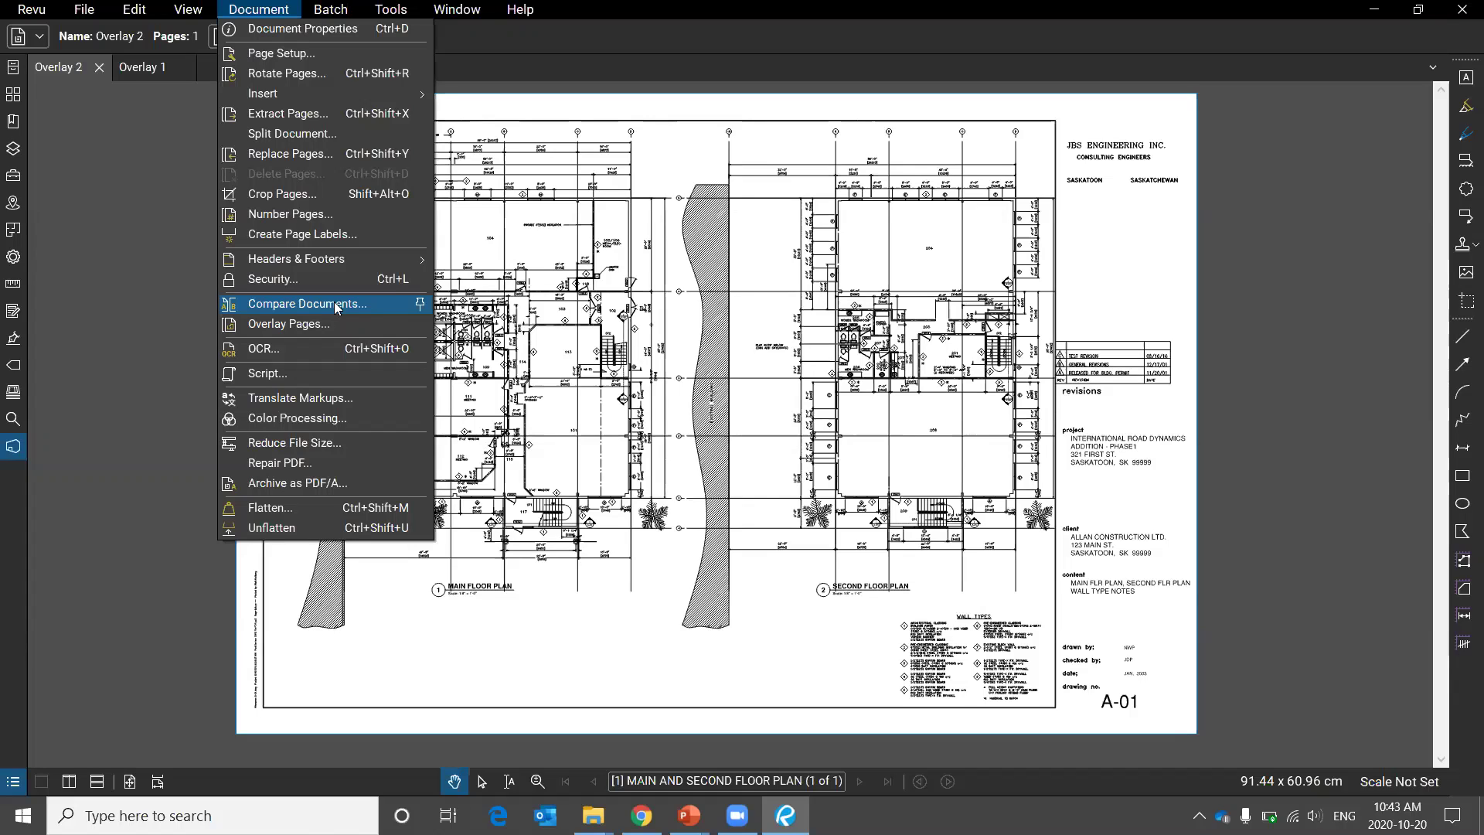
Run Compare Documents with Overlay 2.pdf as Document A and Overlay 1.pdf as Document B.
left_click(337, 306)
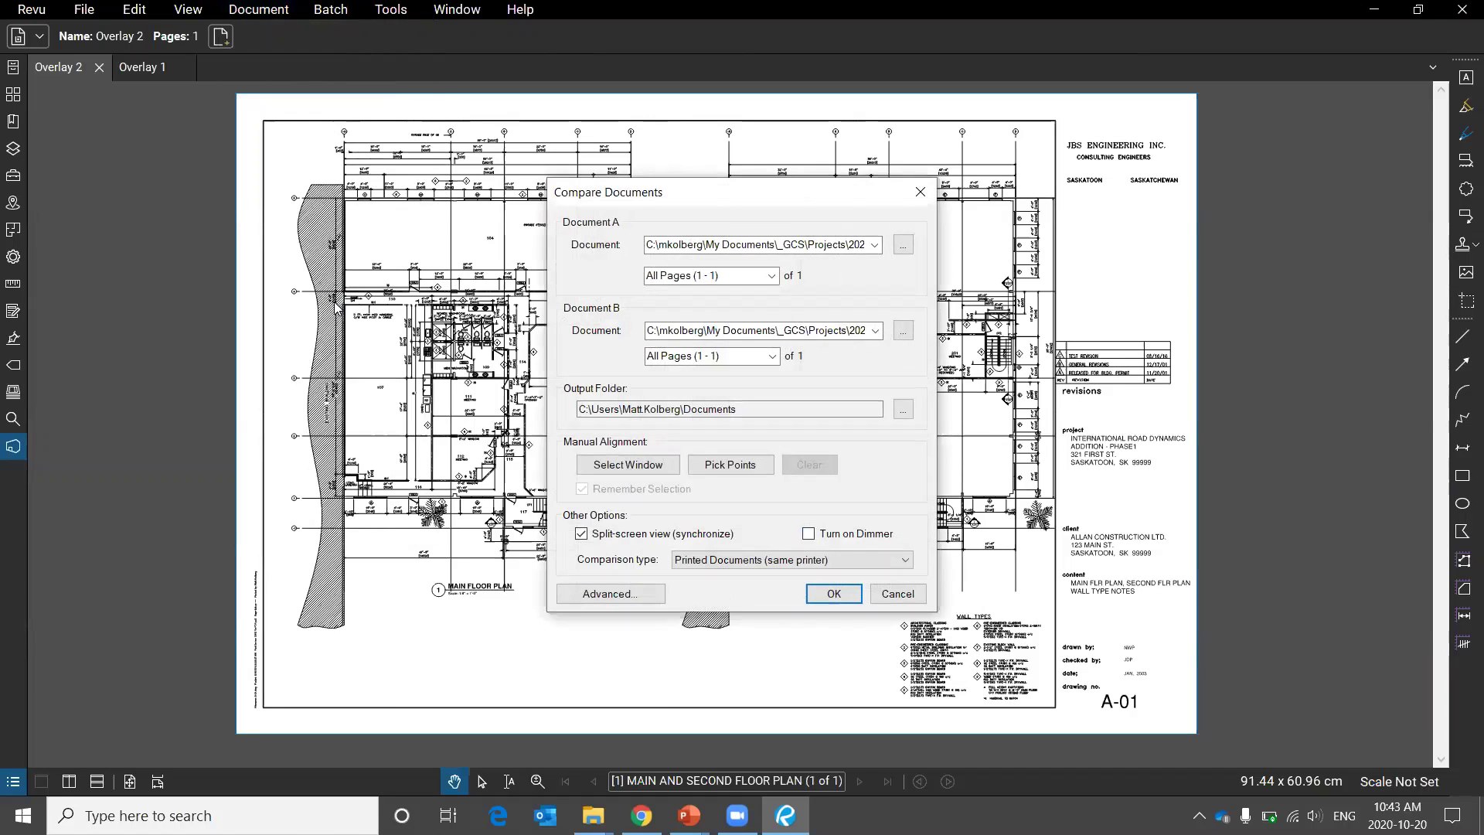
left_click(875, 246)
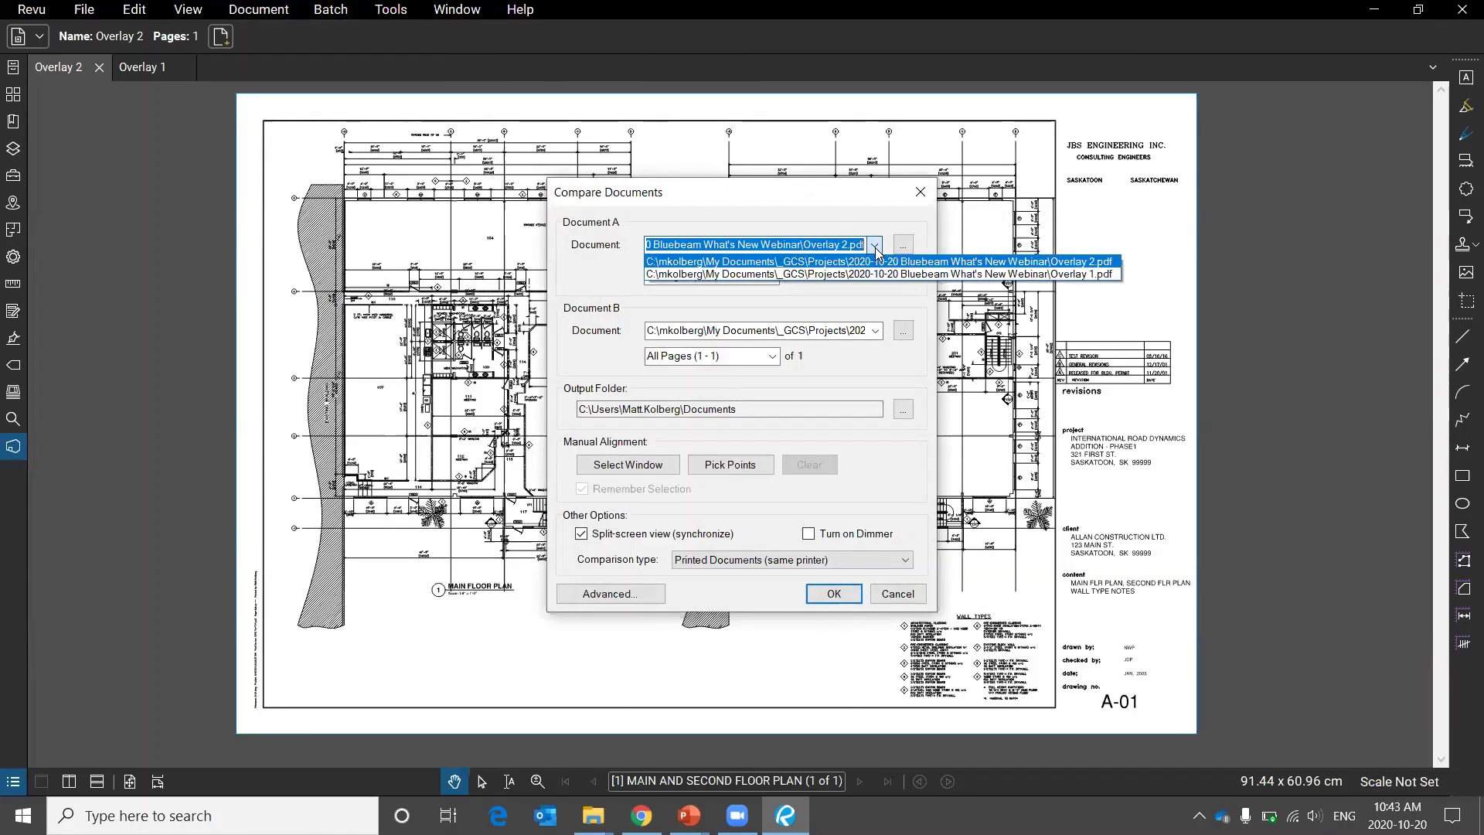
left_click(881, 263)
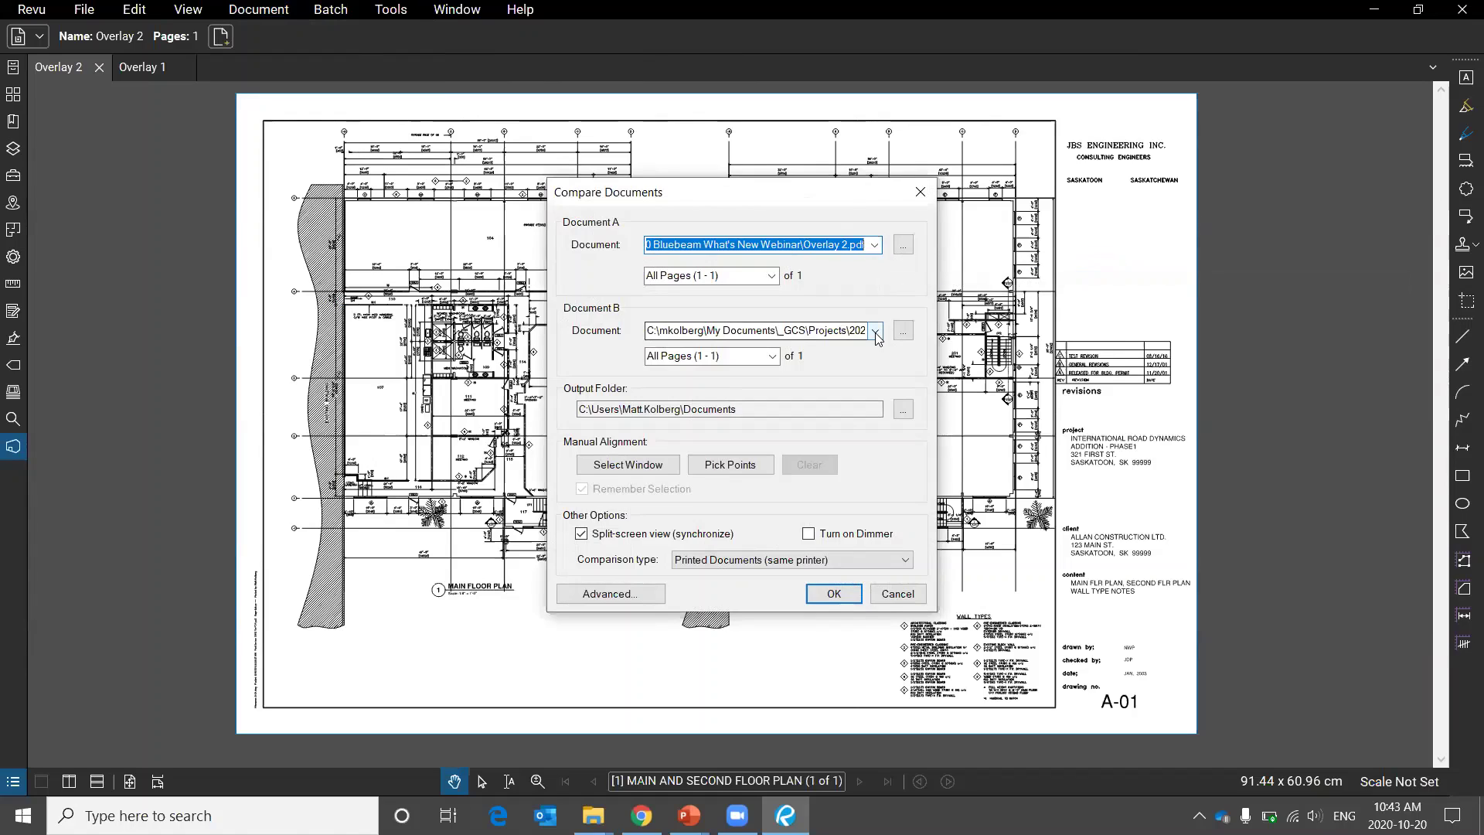
left_click(877, 332)
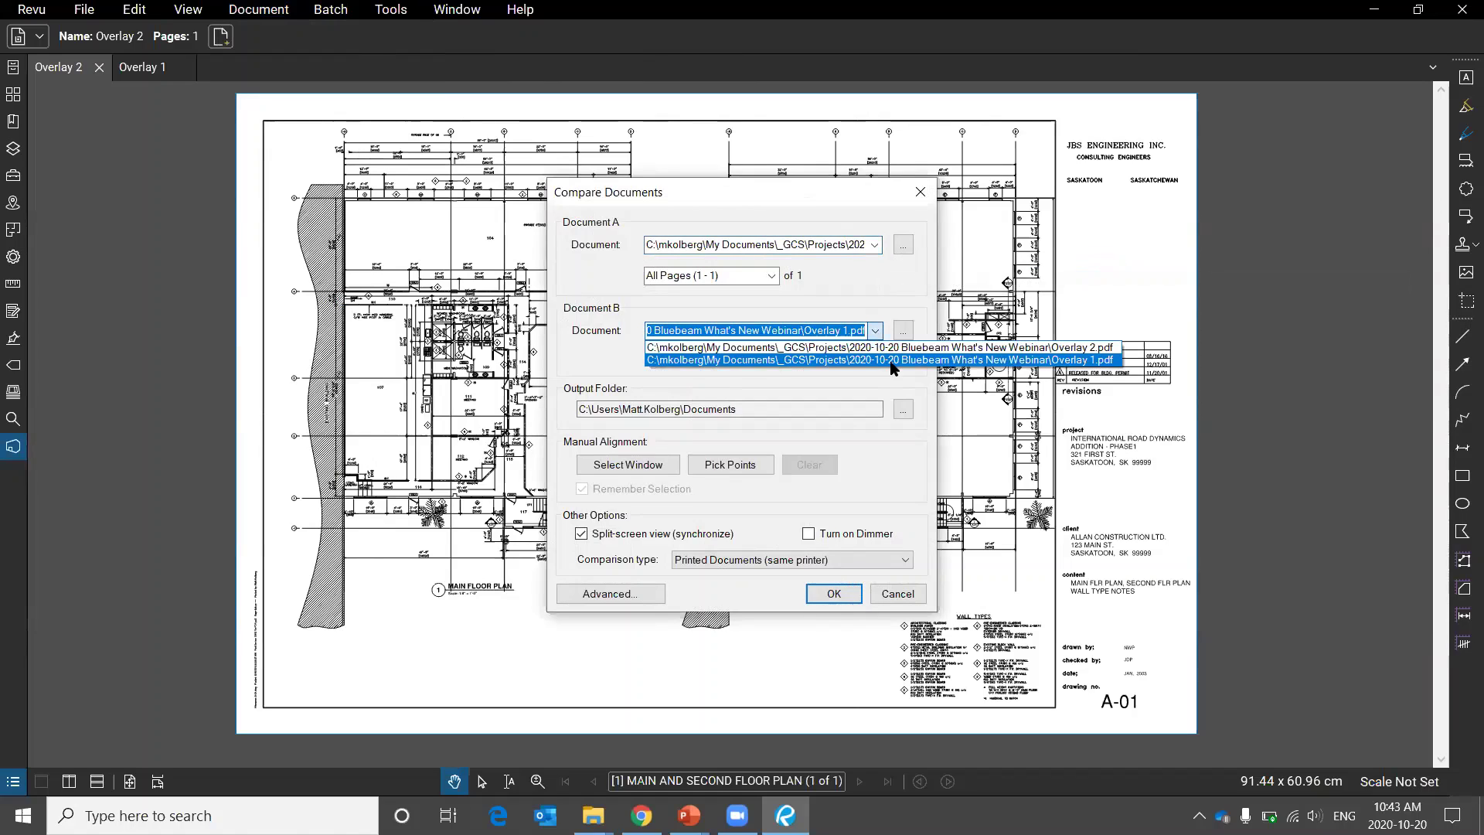
left_click(893, 360)
left_click(843, 599)
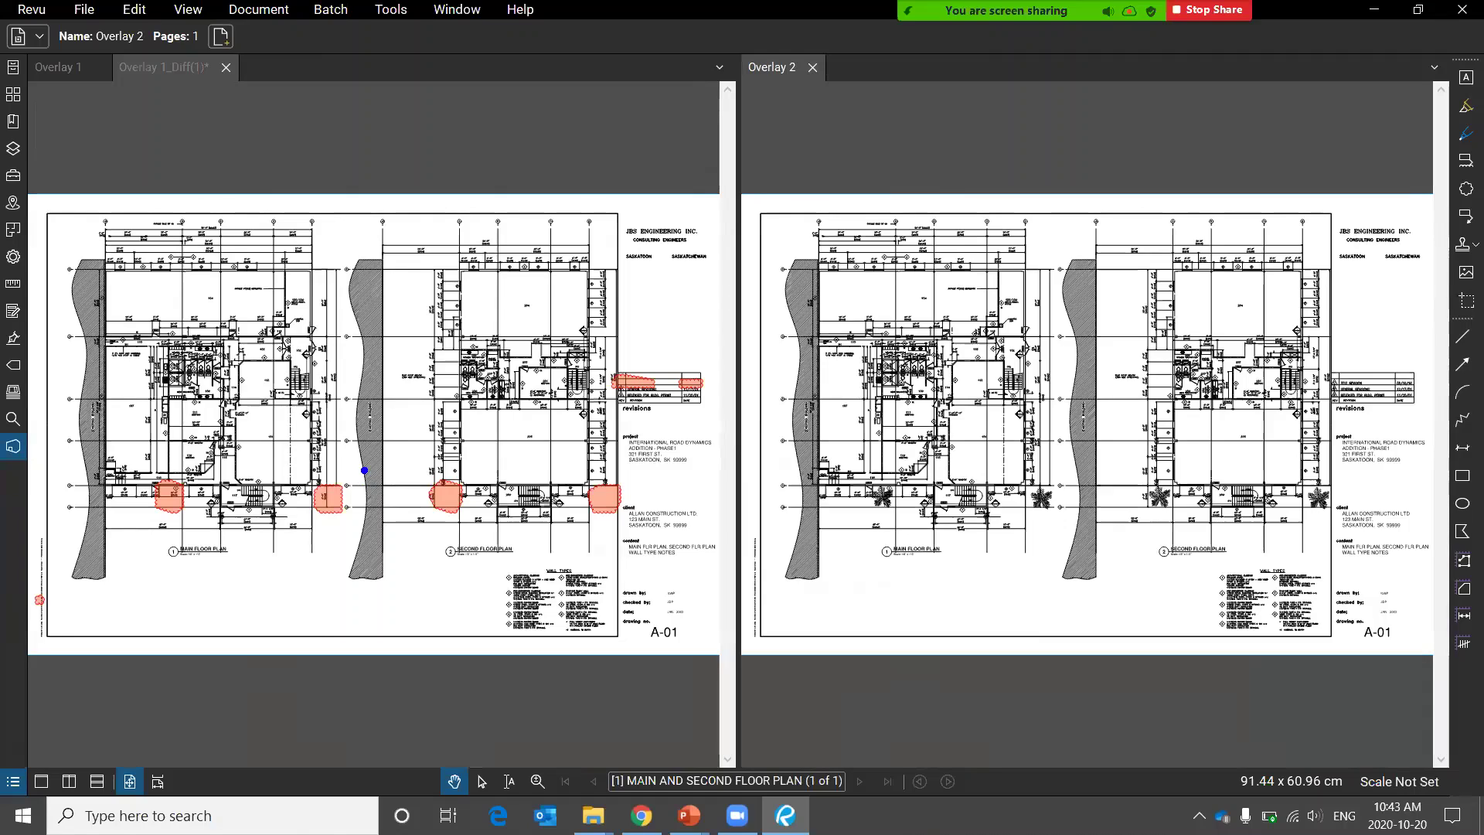
Circle a clouded difference on the main floor plan, then zoom the synchronized Diff pane in and out.
left_click_drag(354, 454, 282, 433)
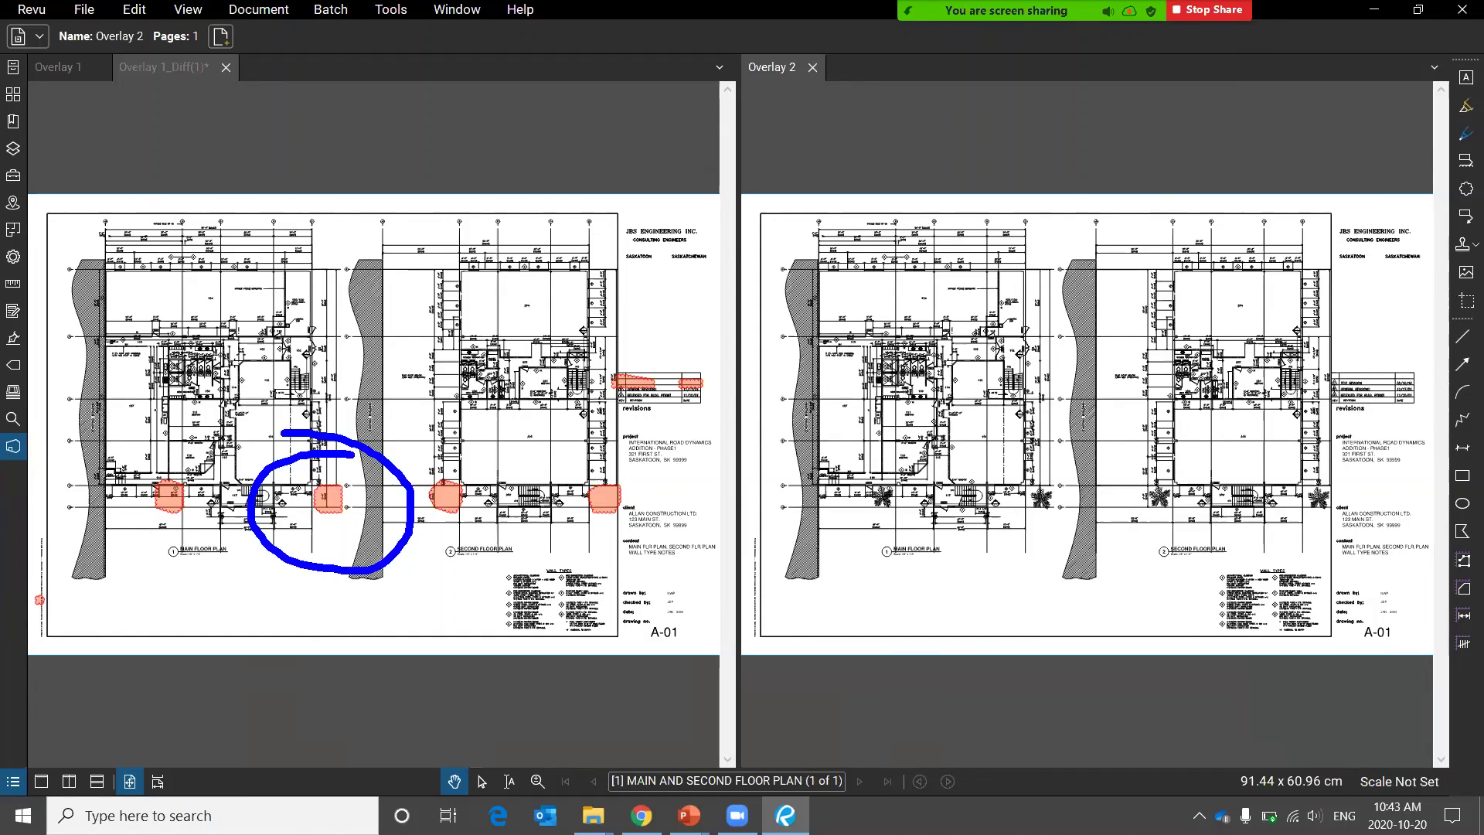
left_click(260, 539)
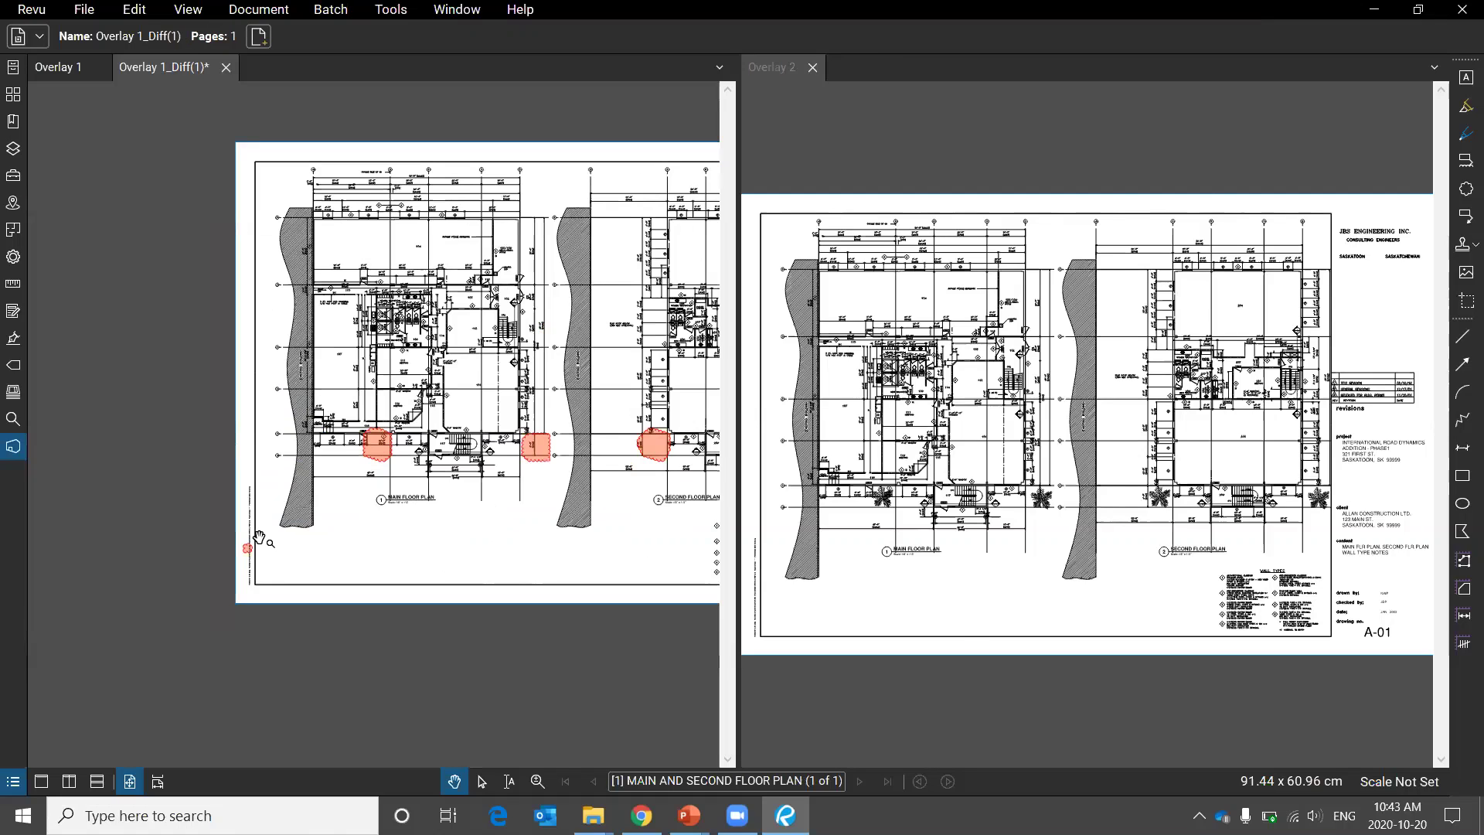
scroll(260, 539, "up", 8)
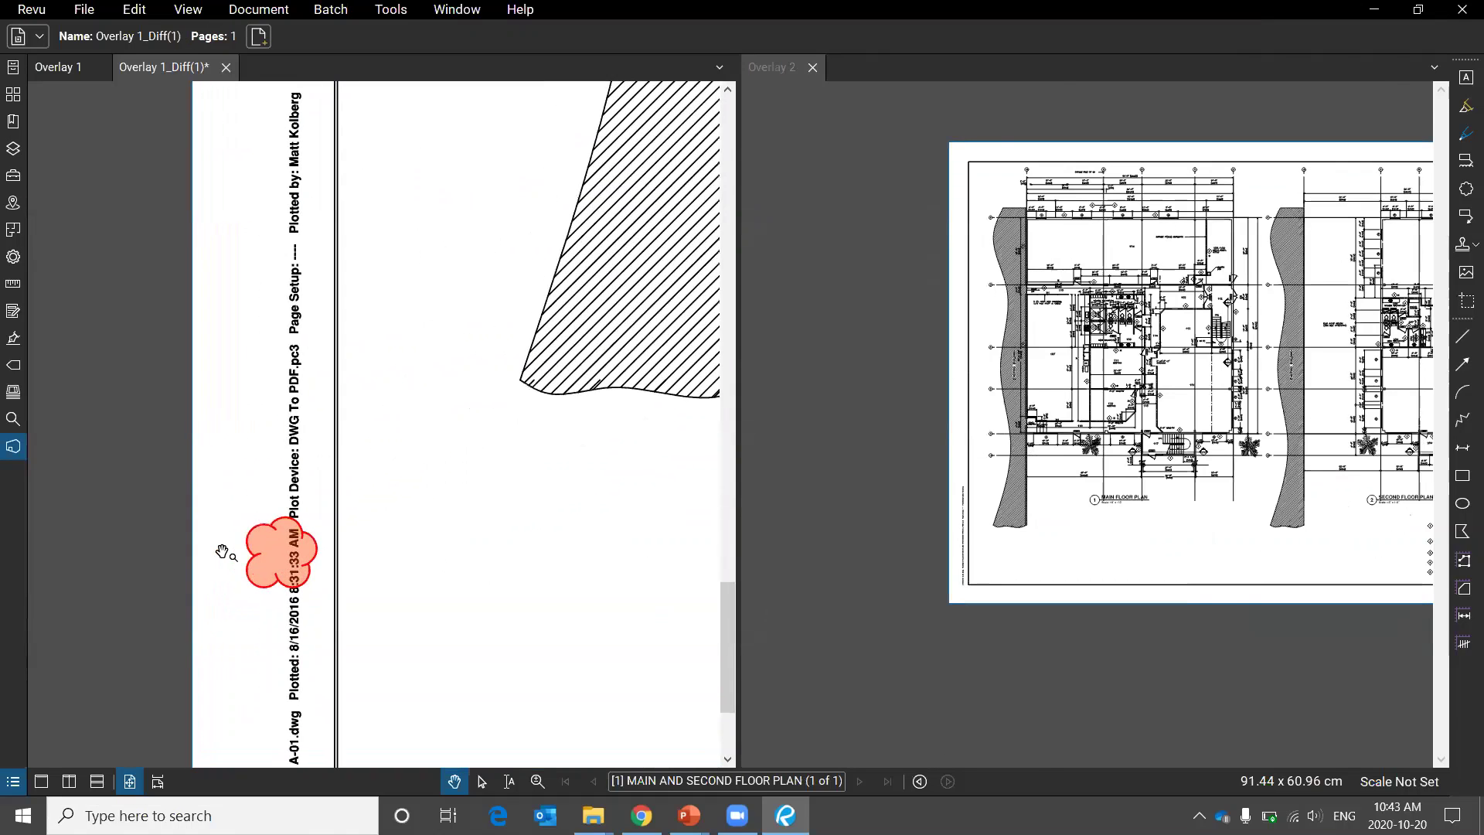
scroll(221, 549, "down", 8)
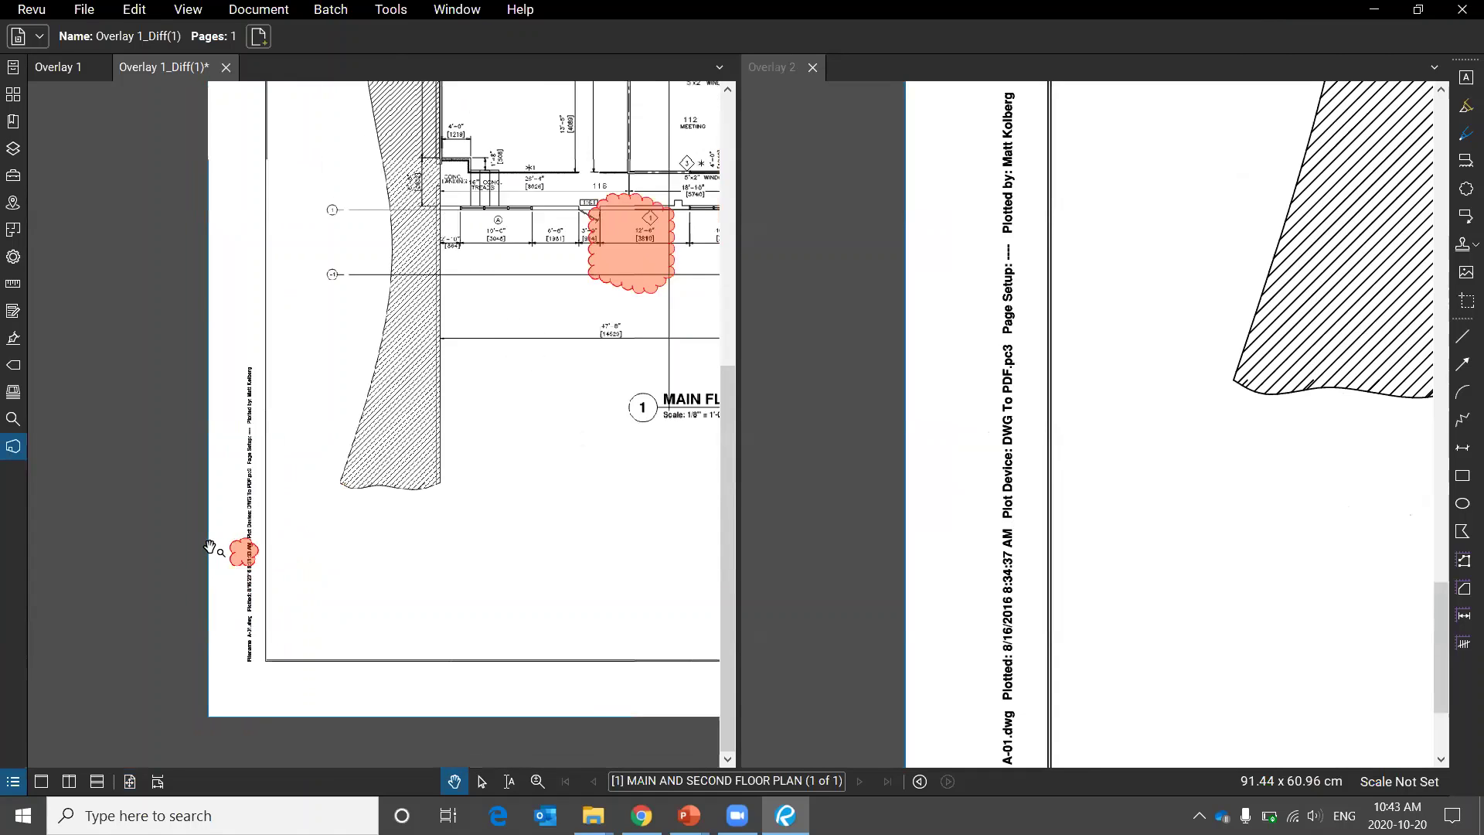
scroll(353, 400, "down", 3)
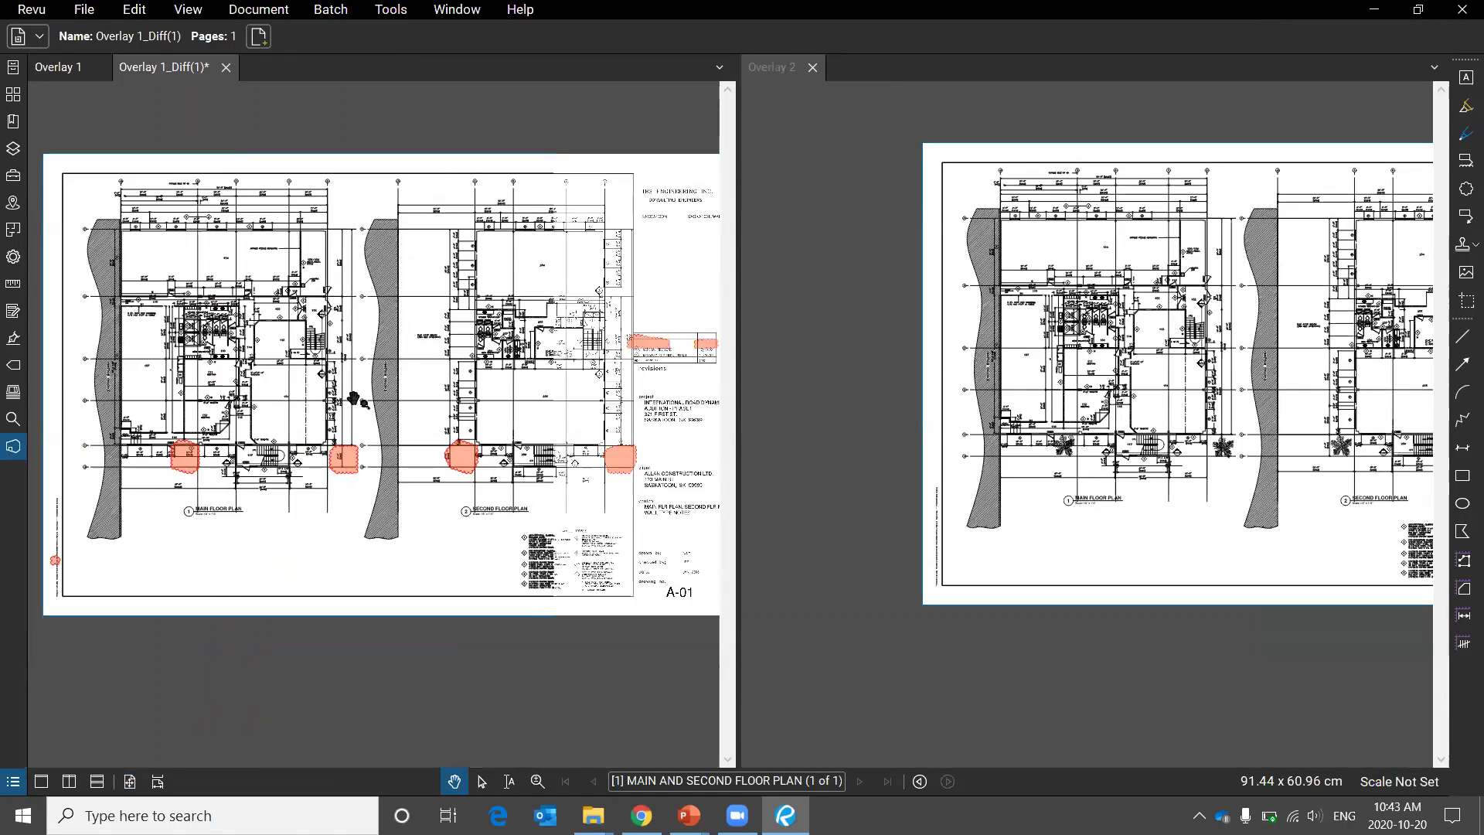
scroll(352, 400, "down", 2)
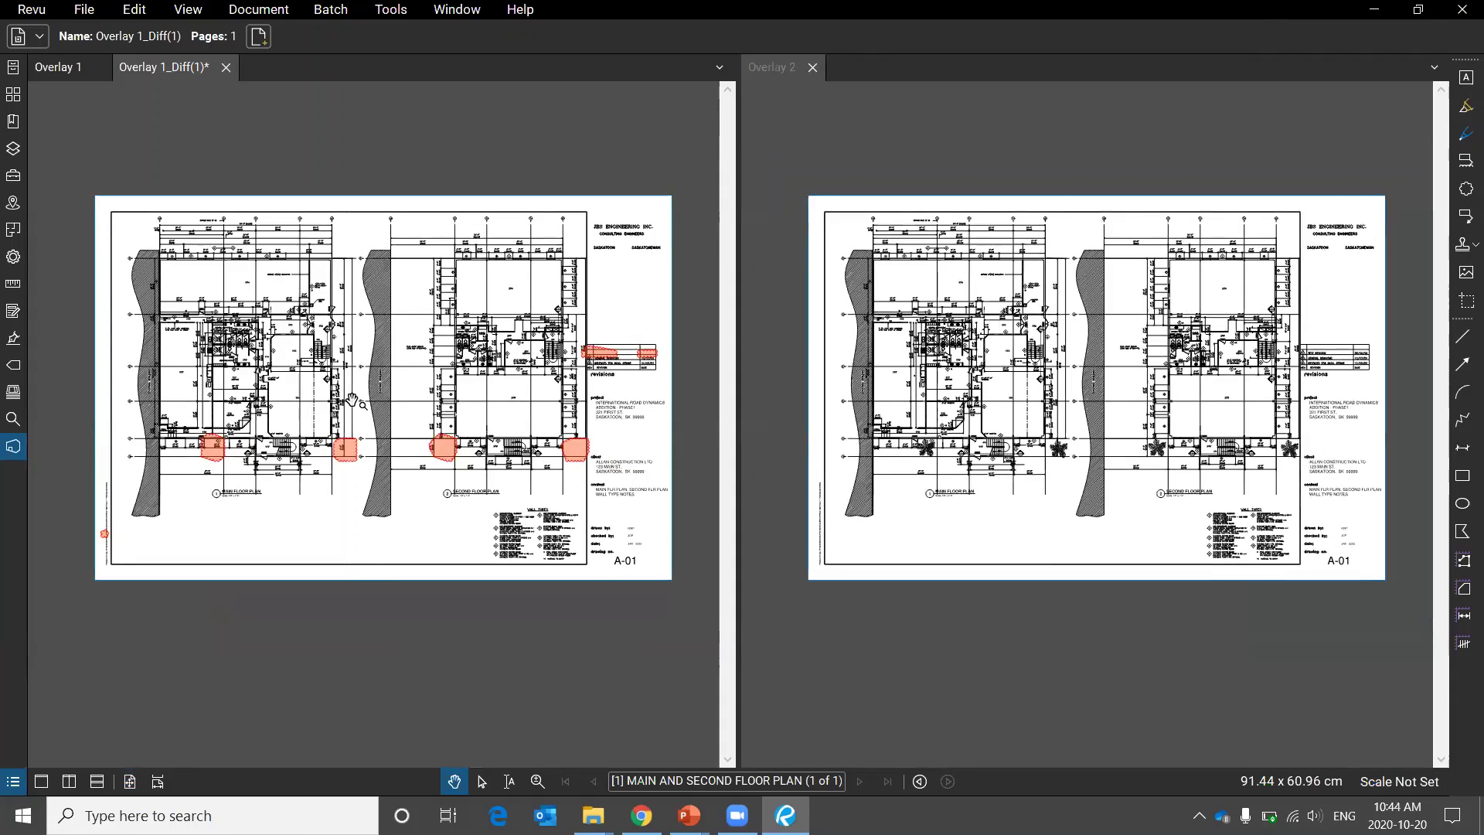
scroll(556, 557, "up", 6)
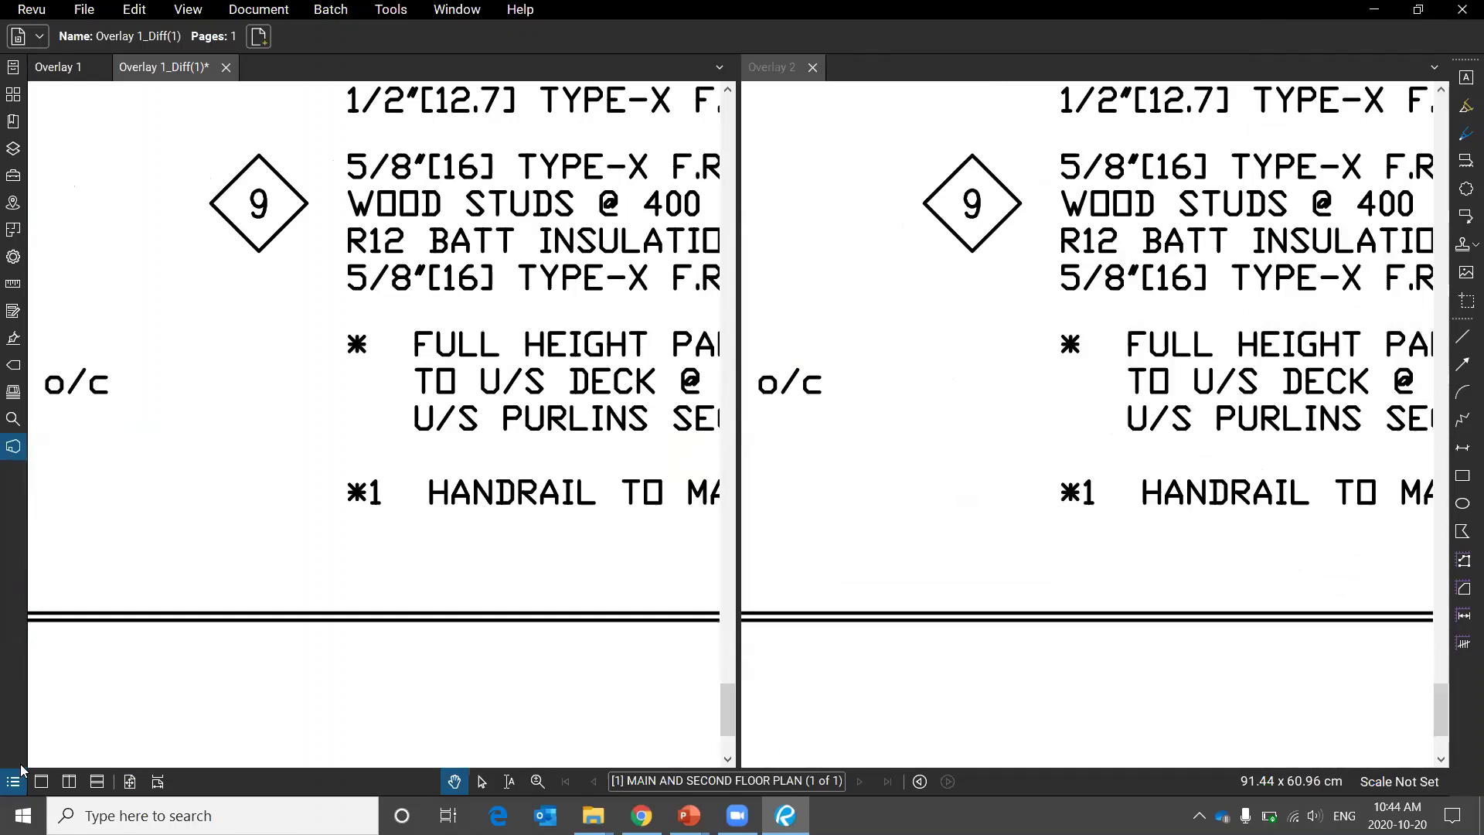
Open the Markups List and step through the first three Difference markups.
left_click(96, 782)
key("alt+l")
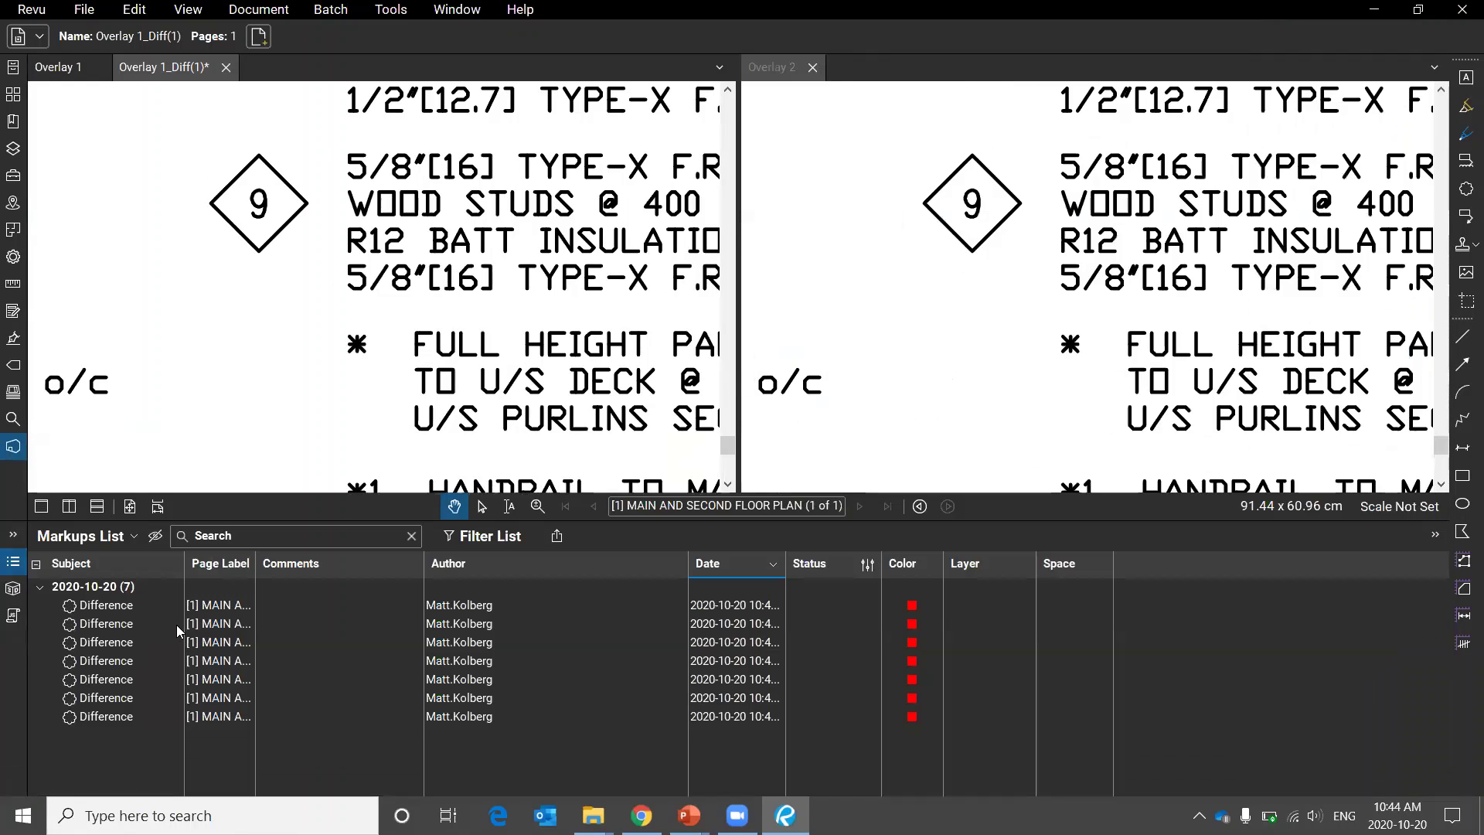
left_click(133, 615)
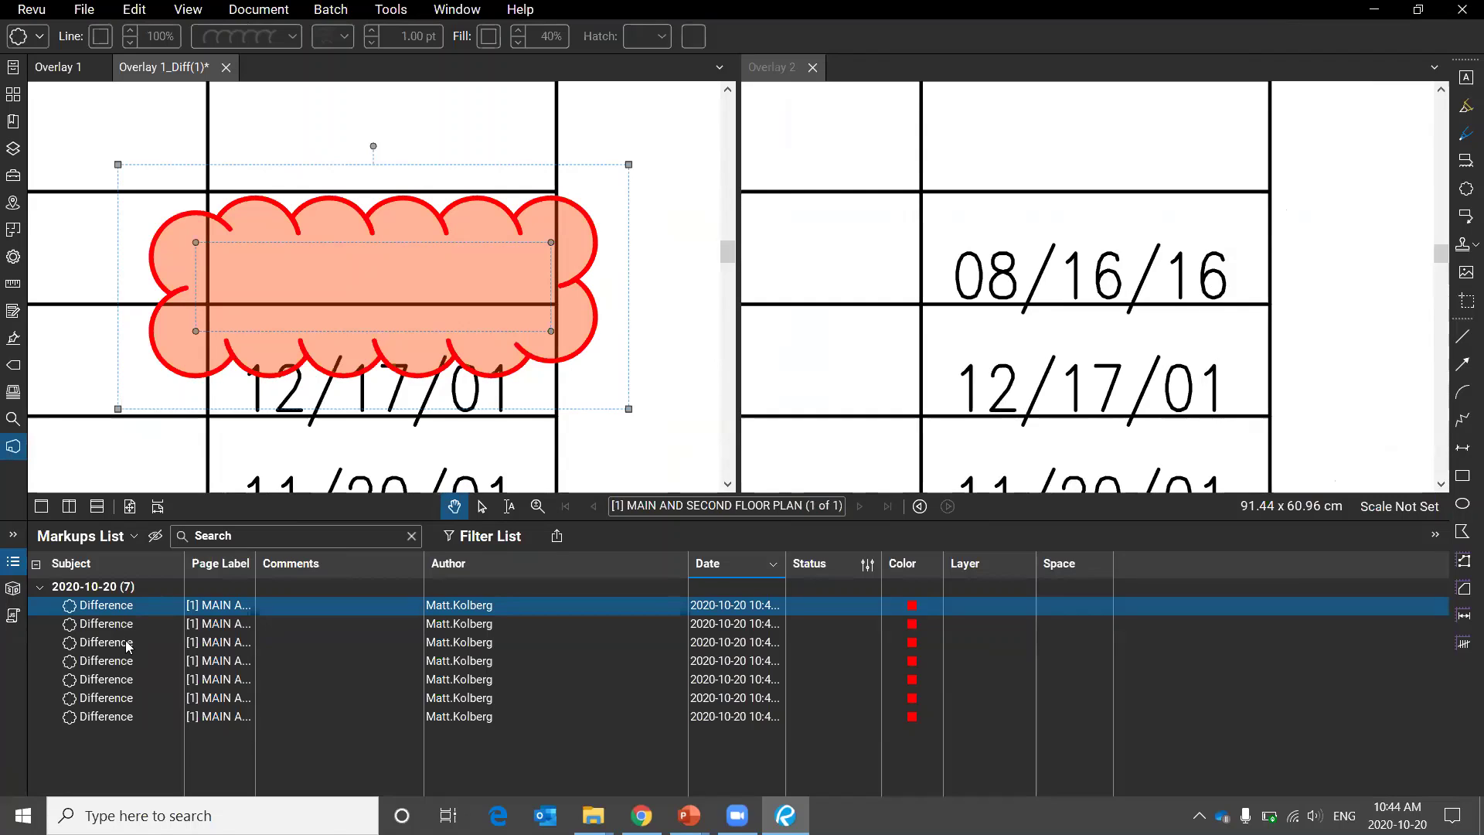
key("Down")
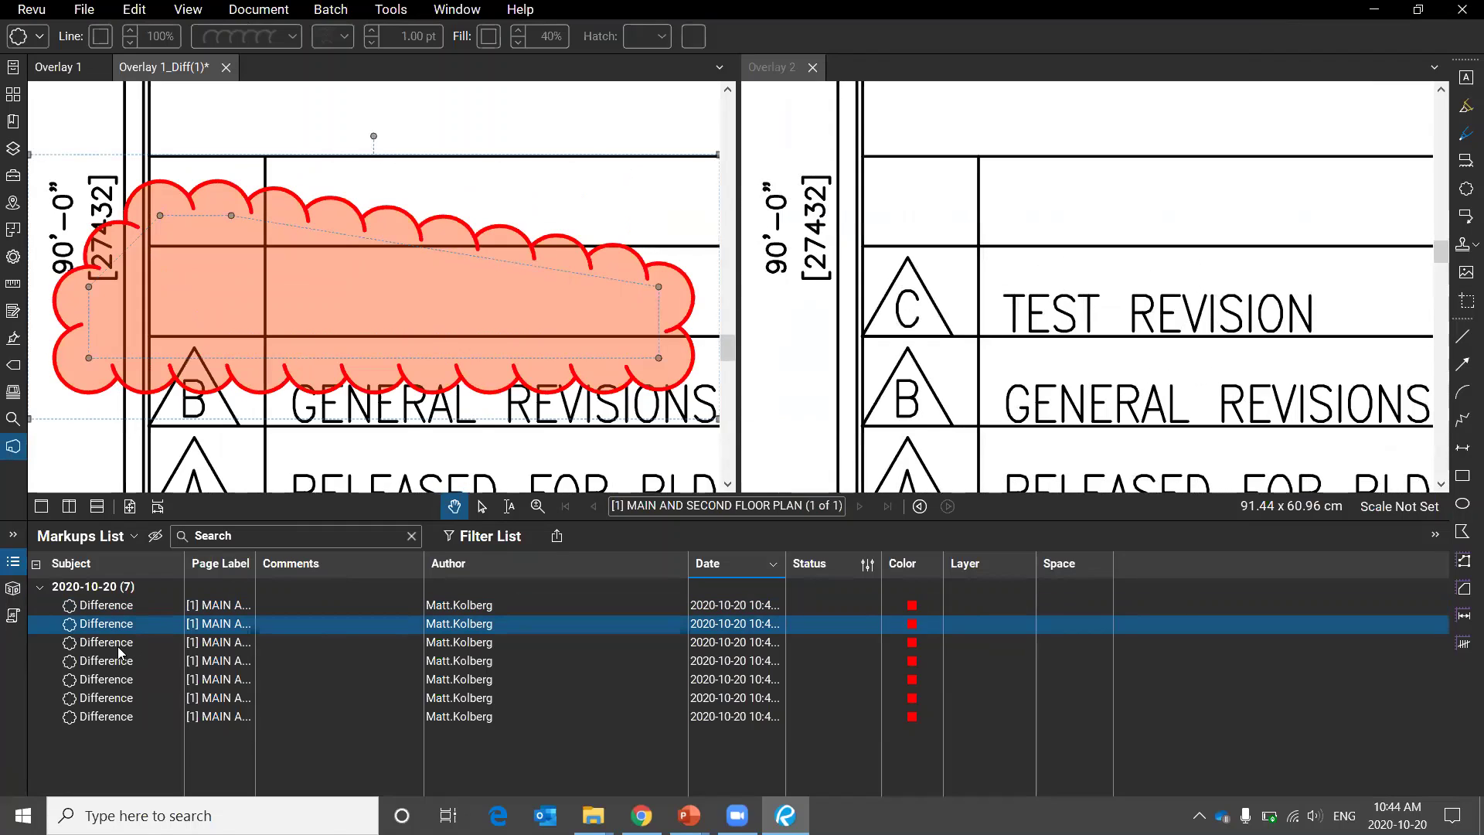
left_click(117, 646)
left_click(119, 604)
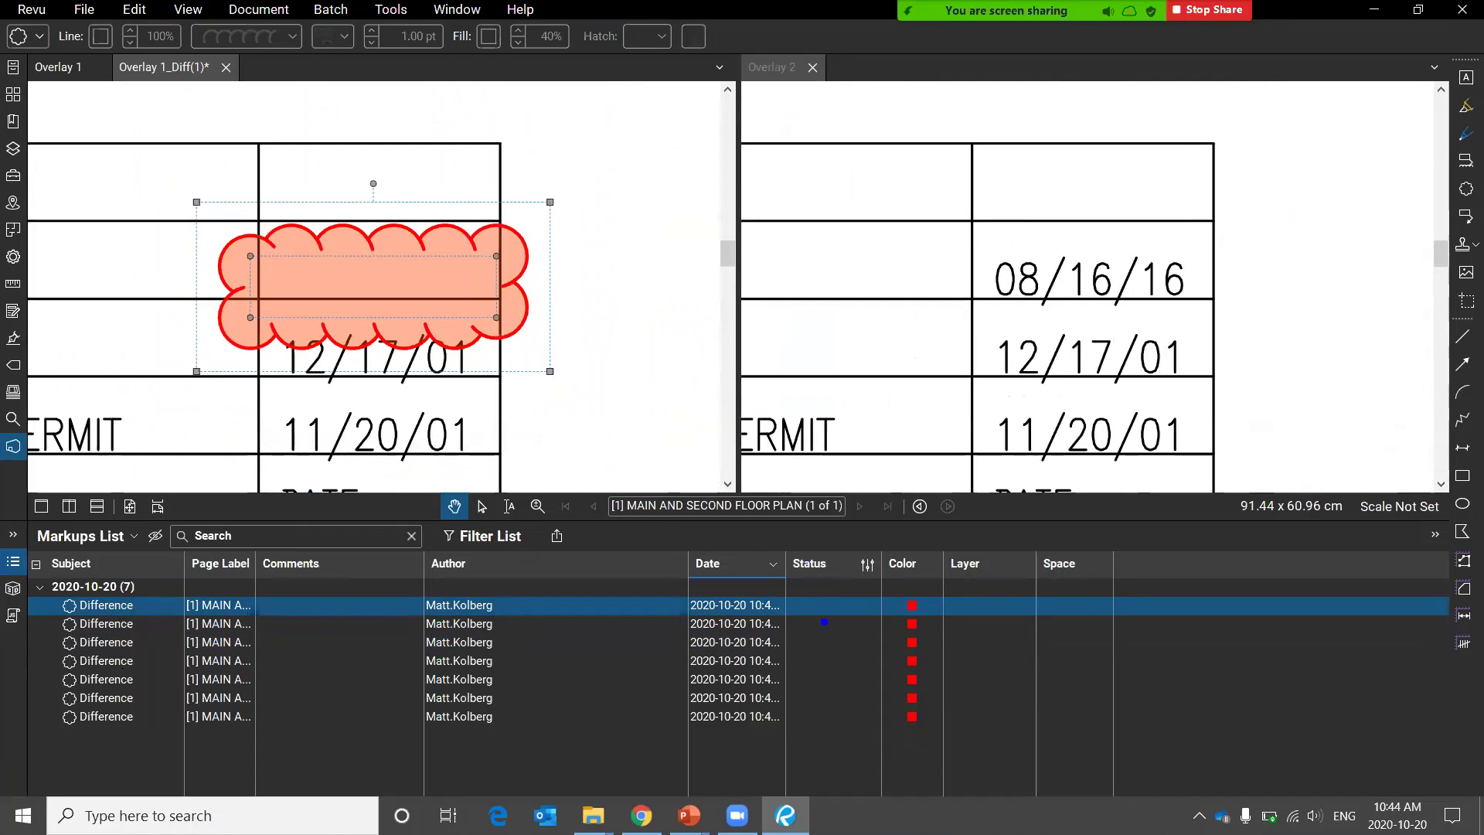
mouse_move(869, 557)
left_mouse_down()
mouse_move(963, 595)
mouse_move(770, 510)
left_mouse_up()
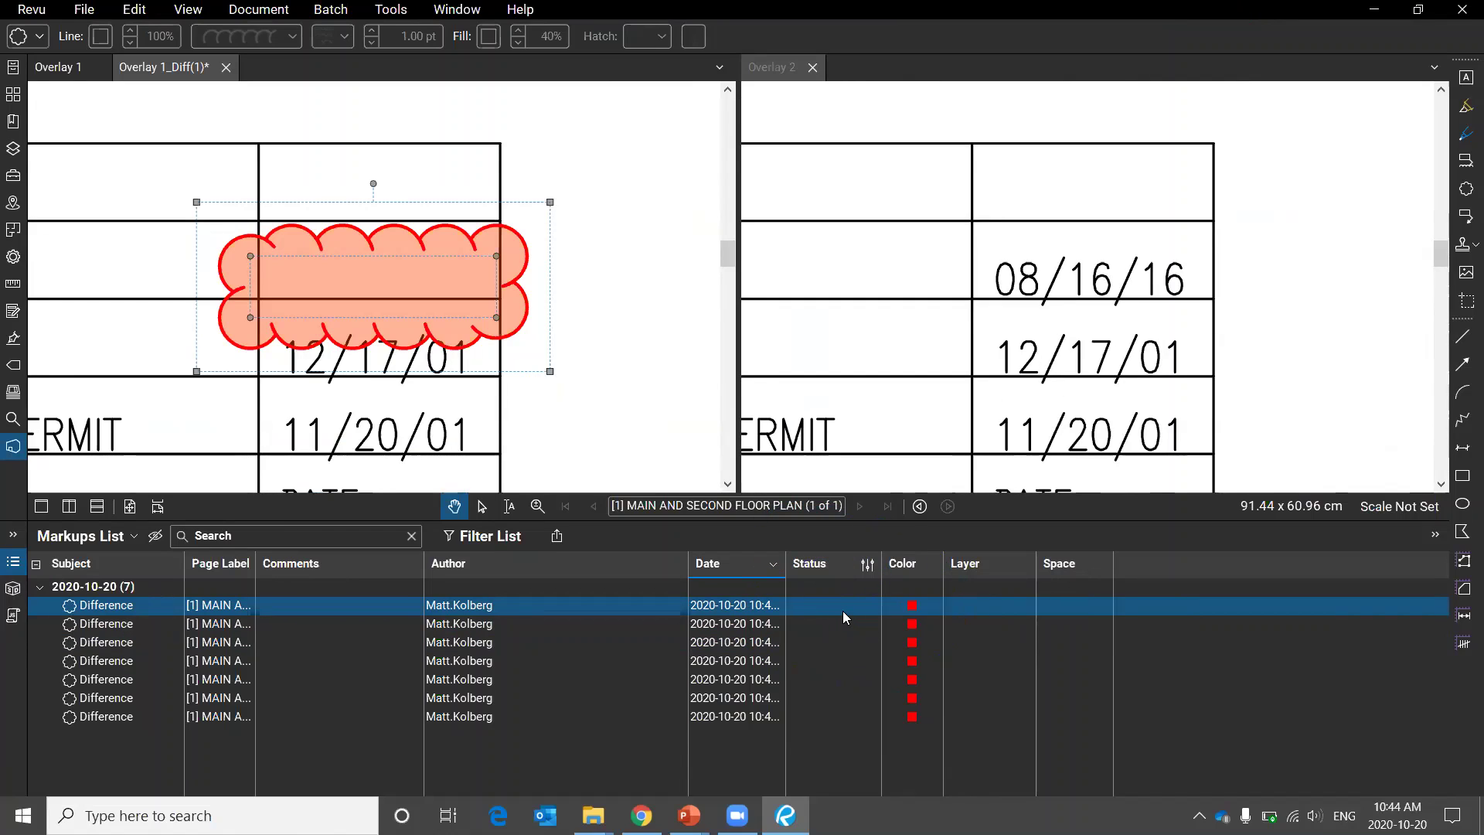
Set the first and second Difference markups' status to Completed.
left_click(841, 610)
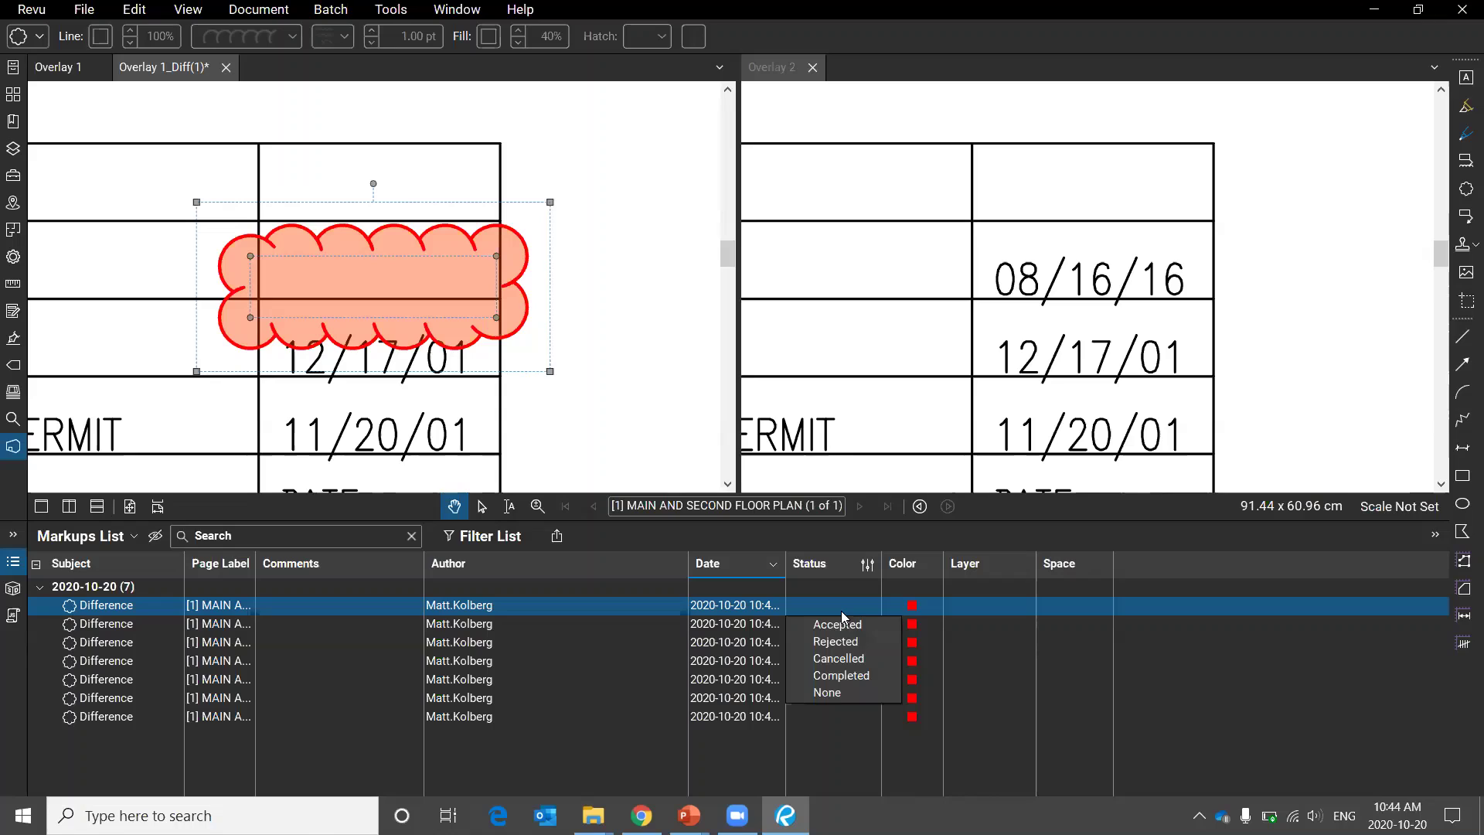
left_click(858, 677)
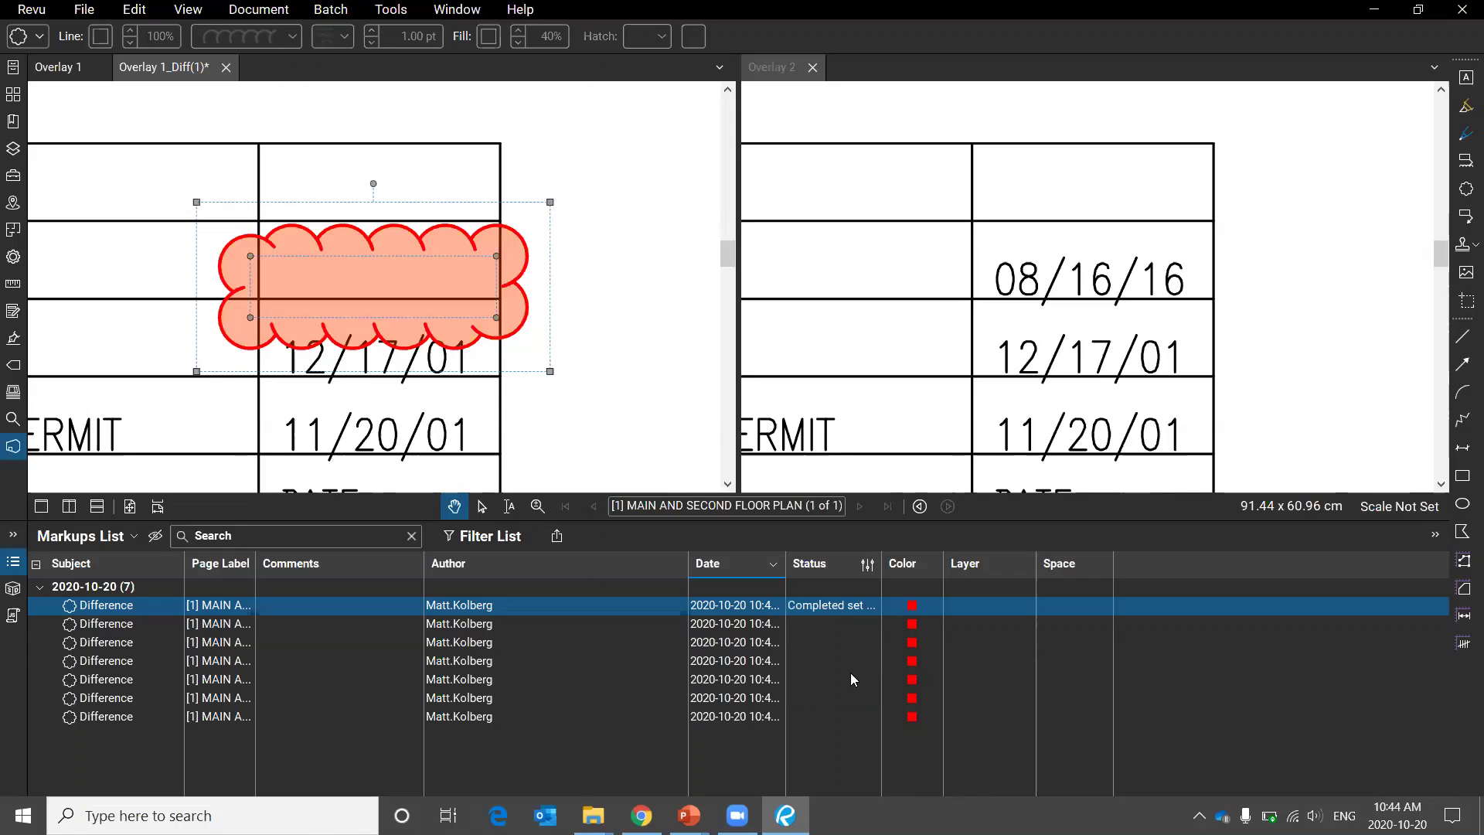
left_click(298, 625)
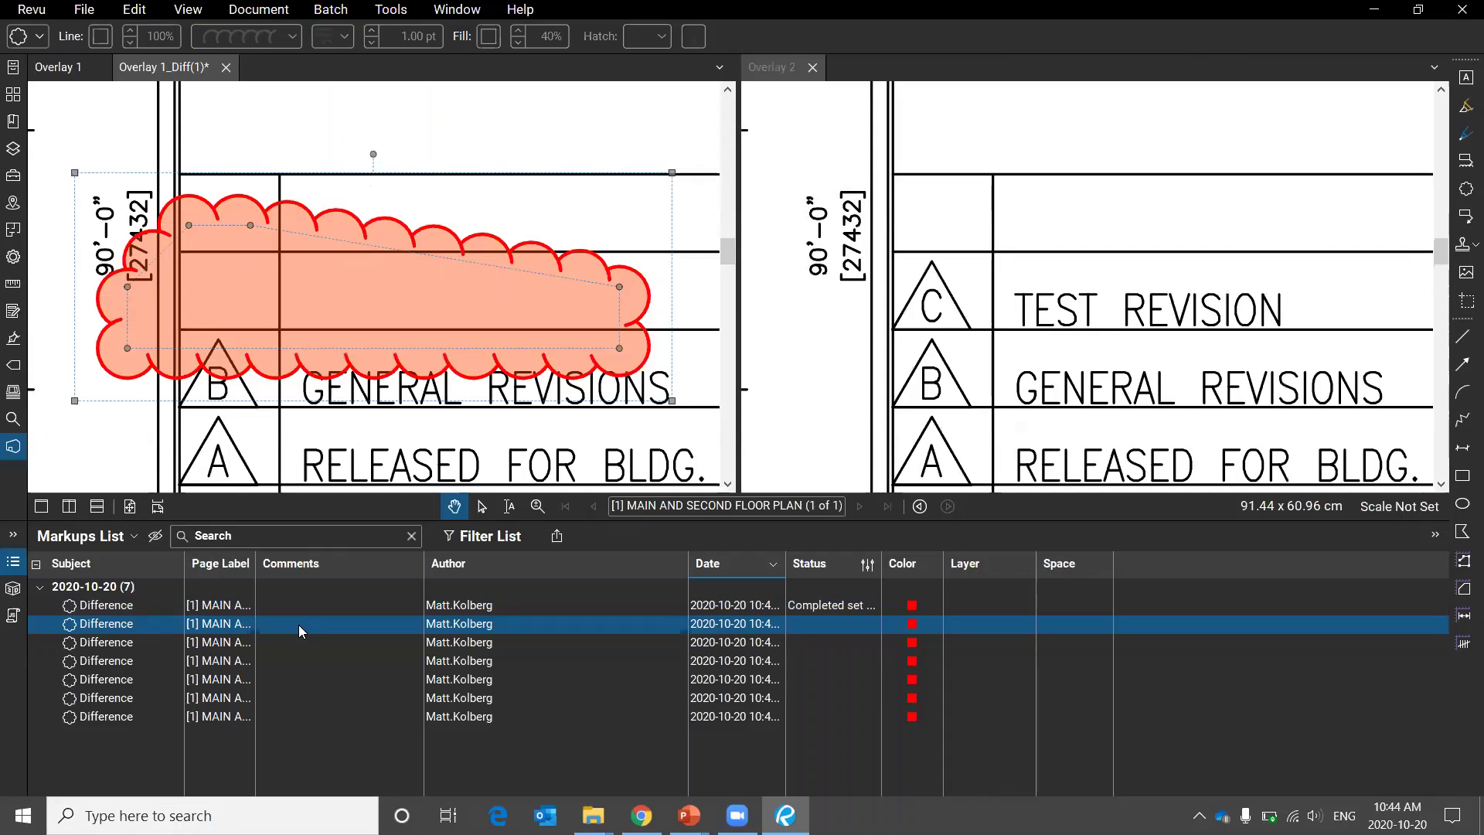
left_click(811, 627)
left_click(856, 698)
Mark the third Difference markup Completed and collapse the Markups List.
left_click(139, 640)
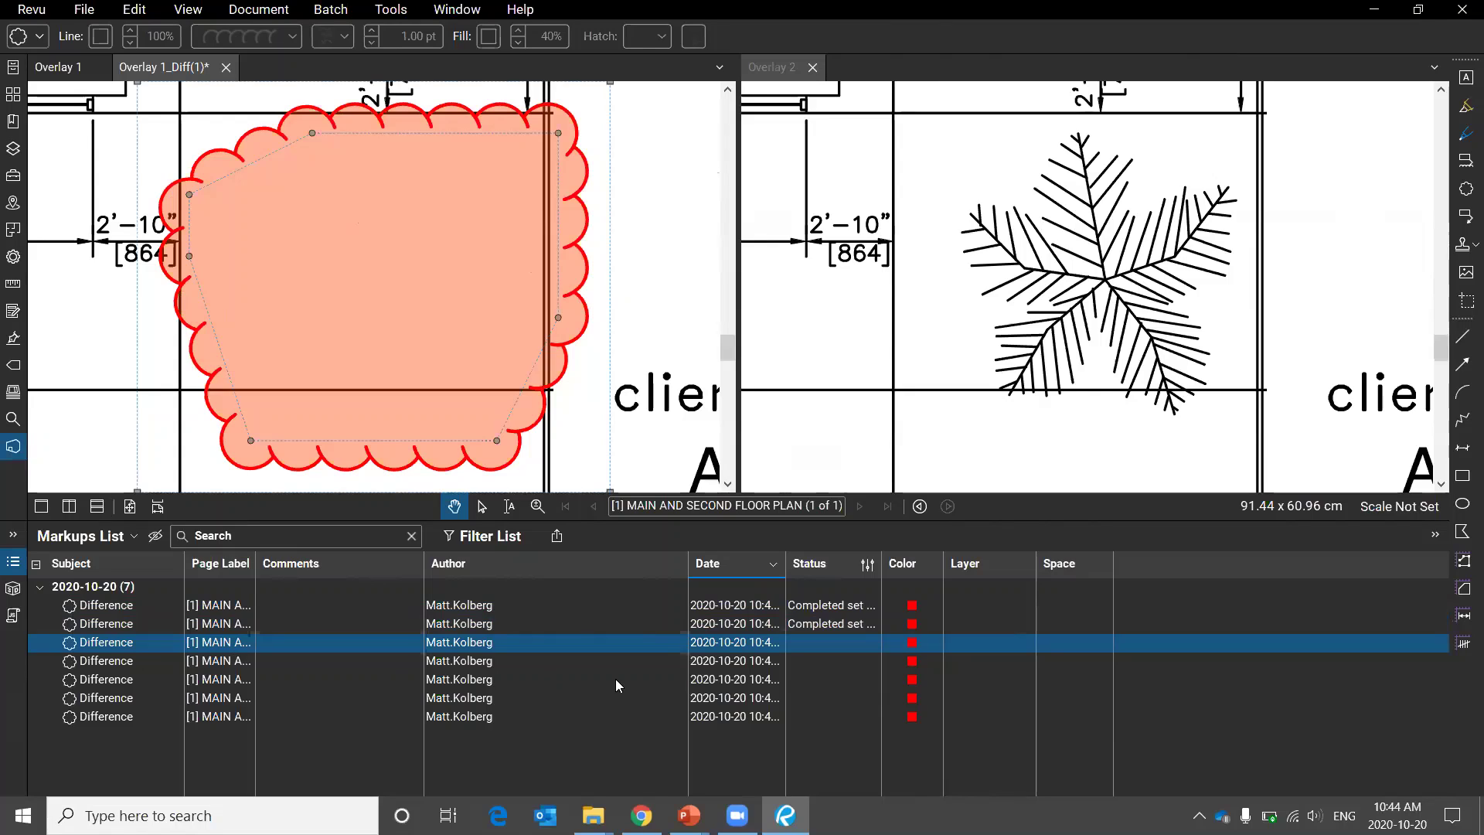
left_click(837, 653)
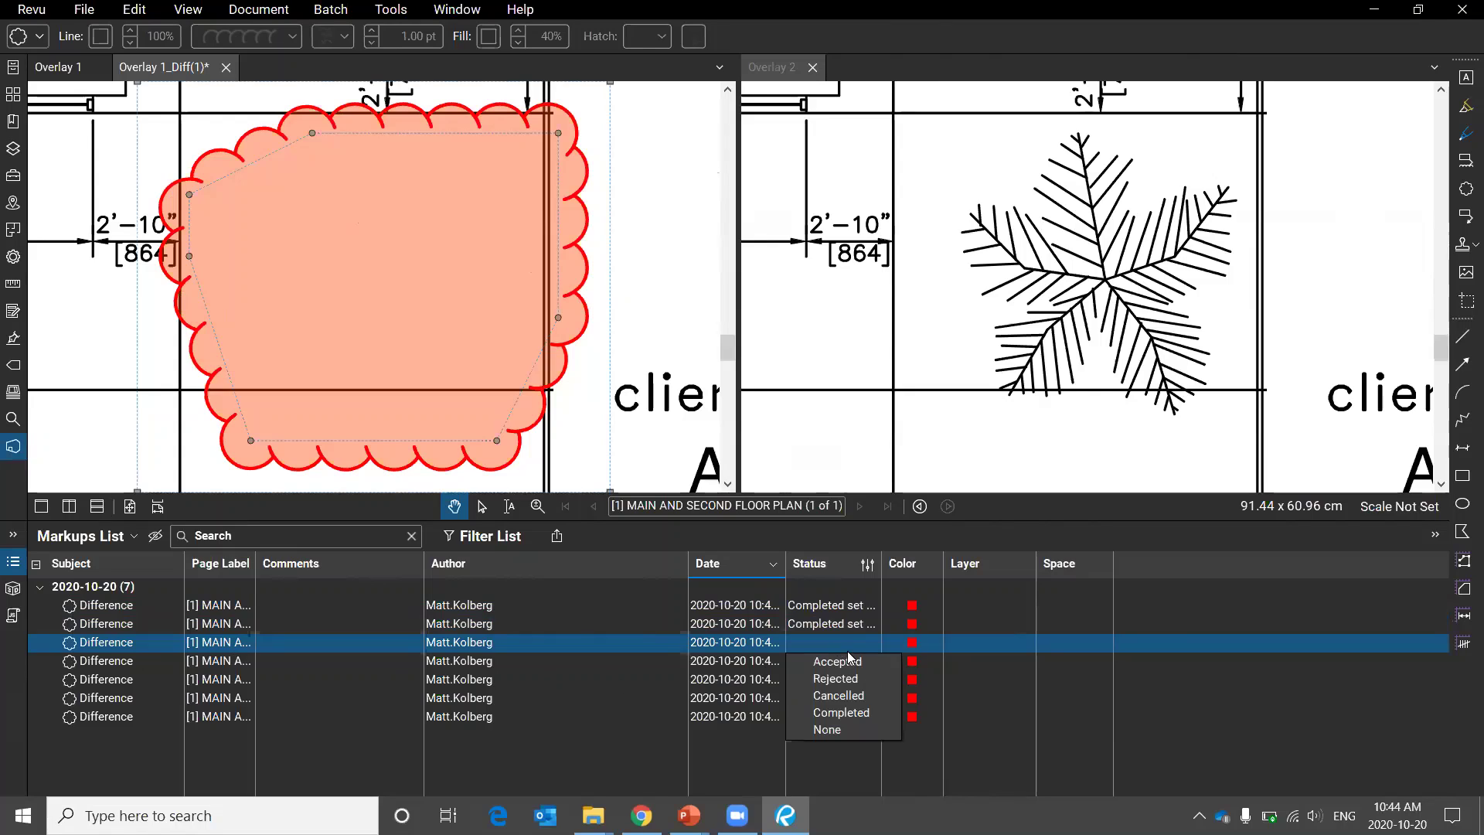
left_click(868, 708)
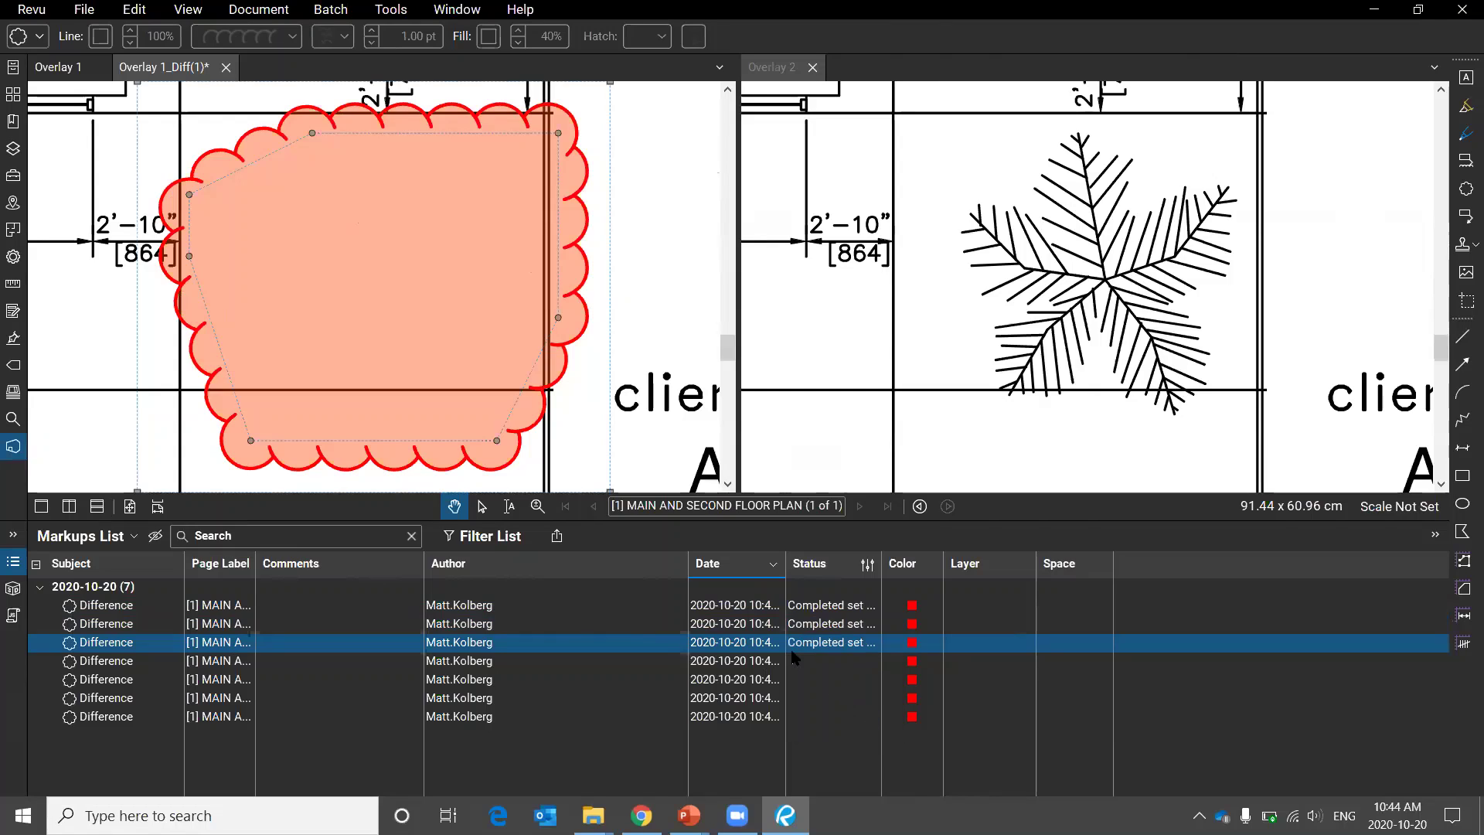
left_click(13, 562)
scroll(630, 483, "down", 5)
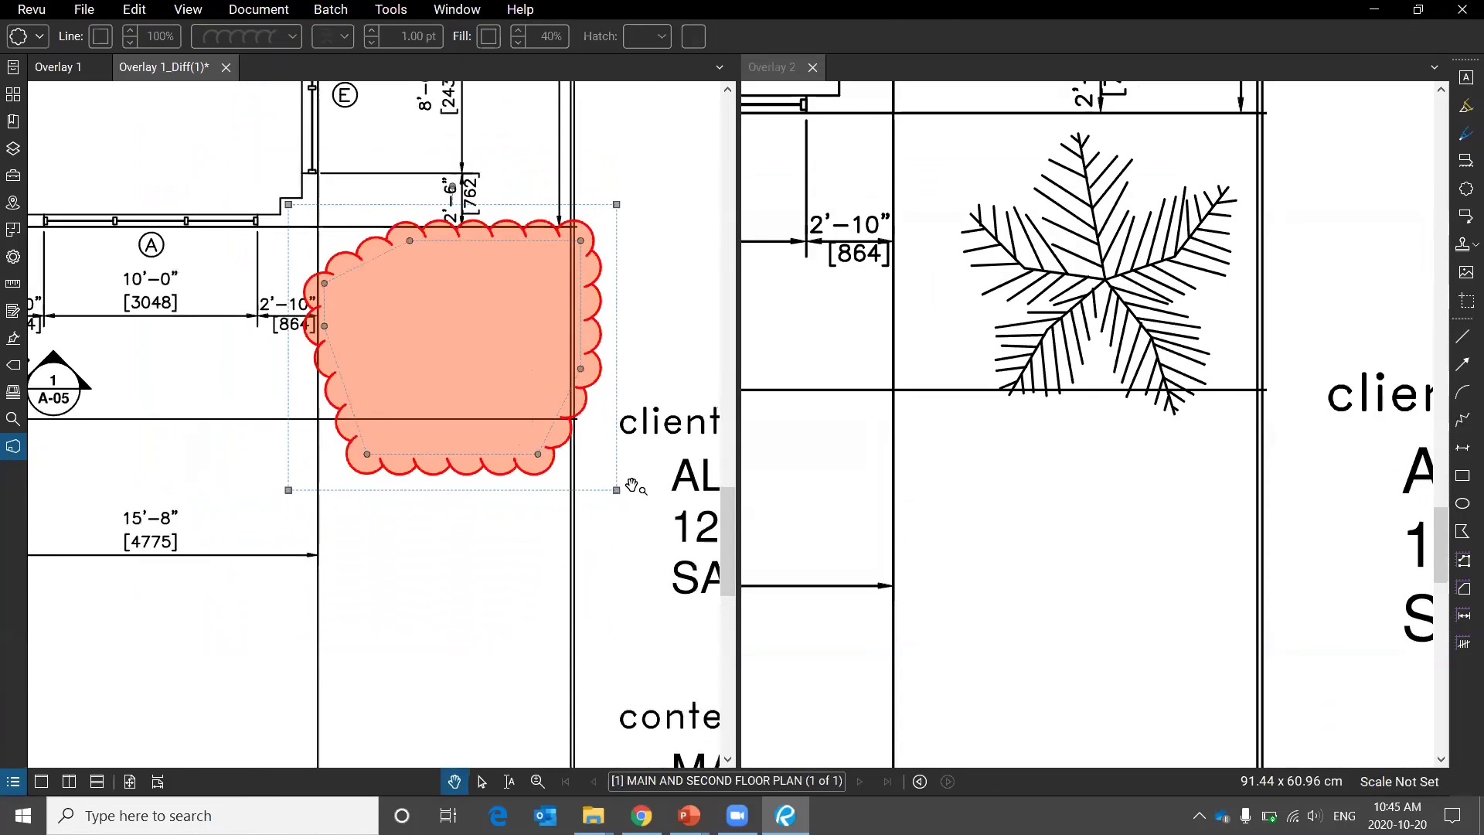
Zoom out and pan to show the full sheet, then close the Overlay 1_Diff(1) tab.
scroll(630, 483, "down", 2)
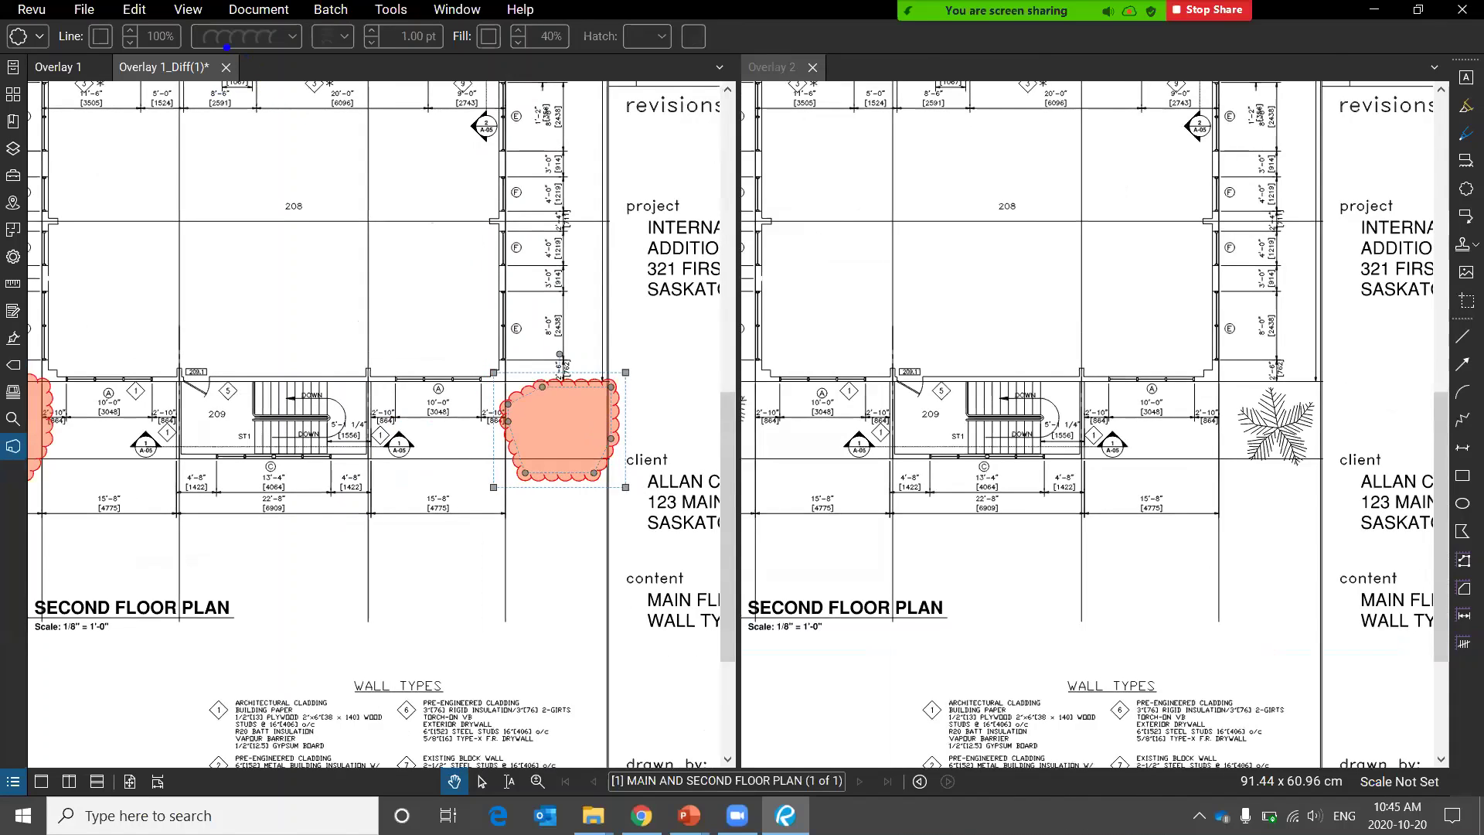
left_click_drag(227, 47, 182, 42)
left_click_drag(151, 117, 244, 413)
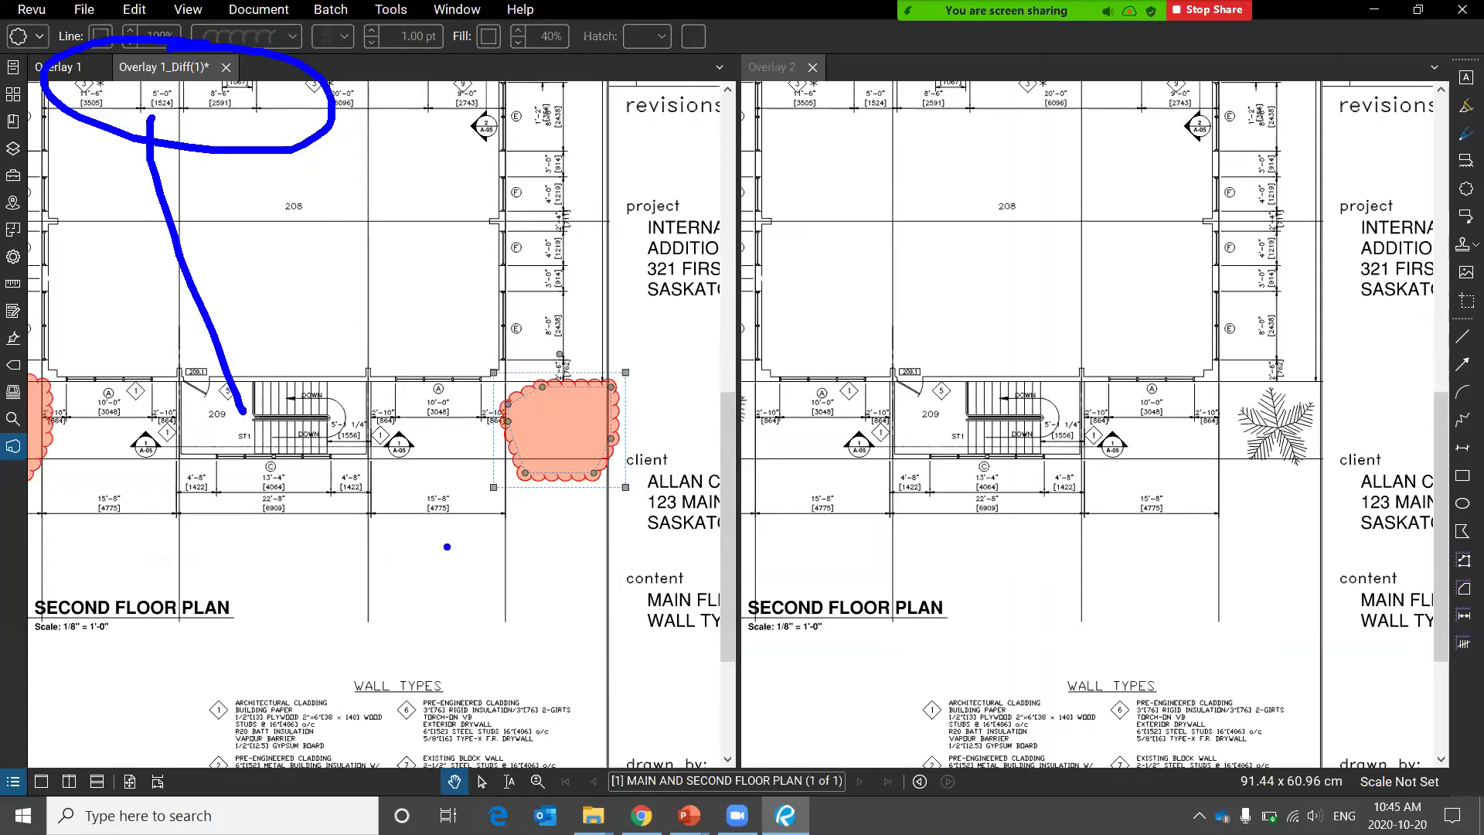
key("alt+s")
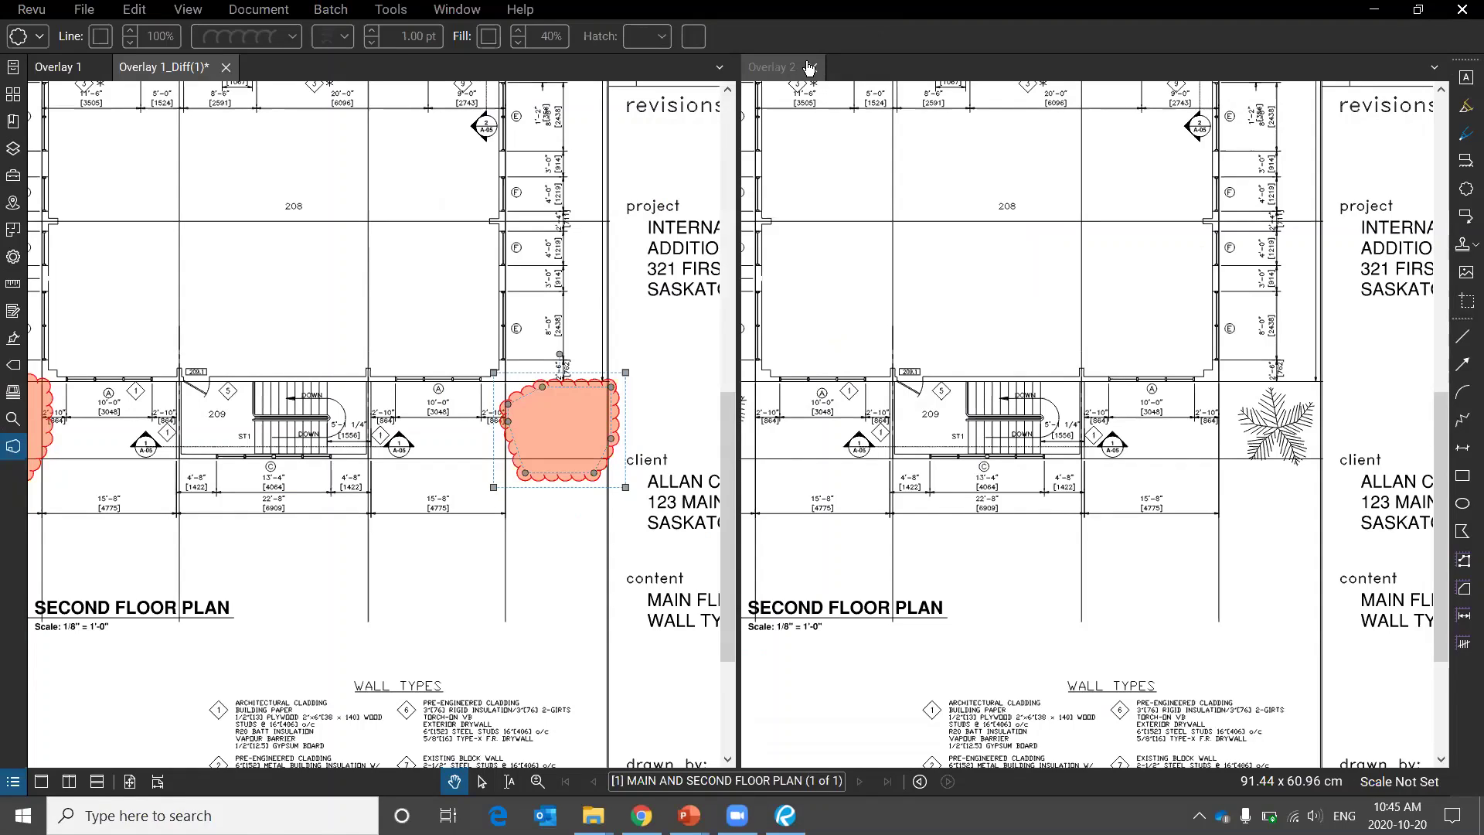
scroll(530, 542, "down", 6)
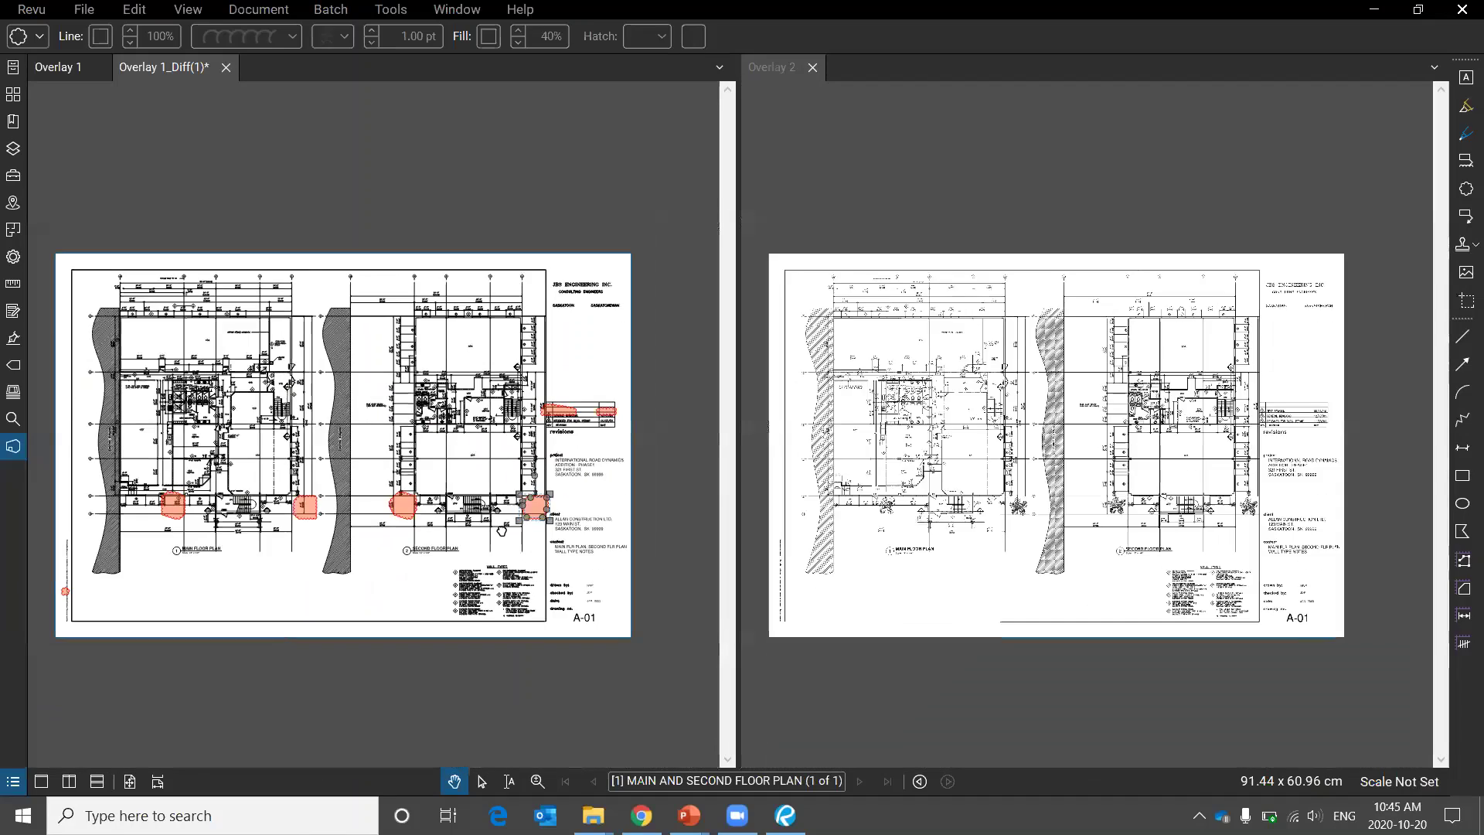
left_click_drag(501, 529, 576, 740)
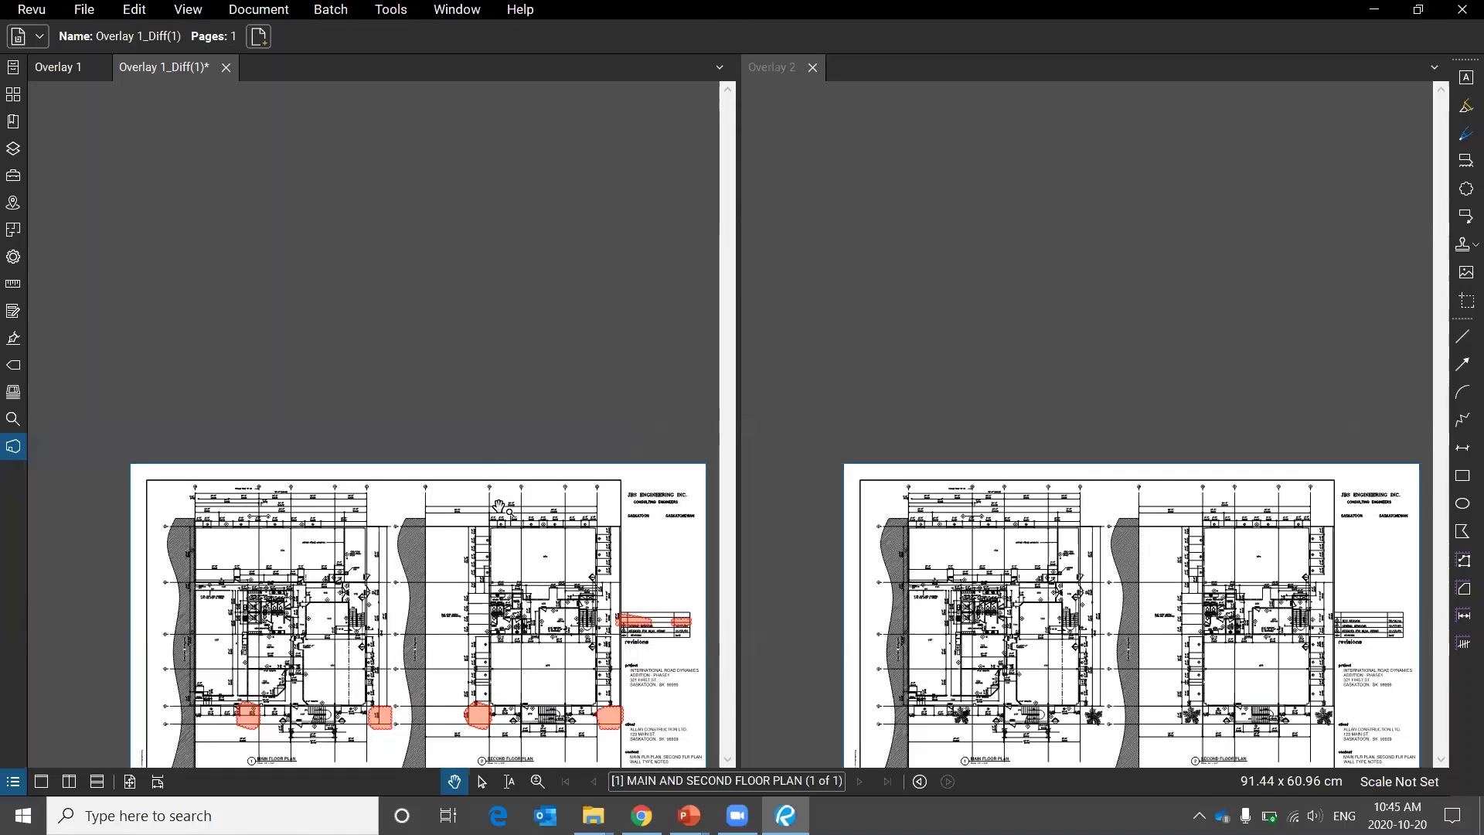
left_click_drag(224, 184, 537, 343)
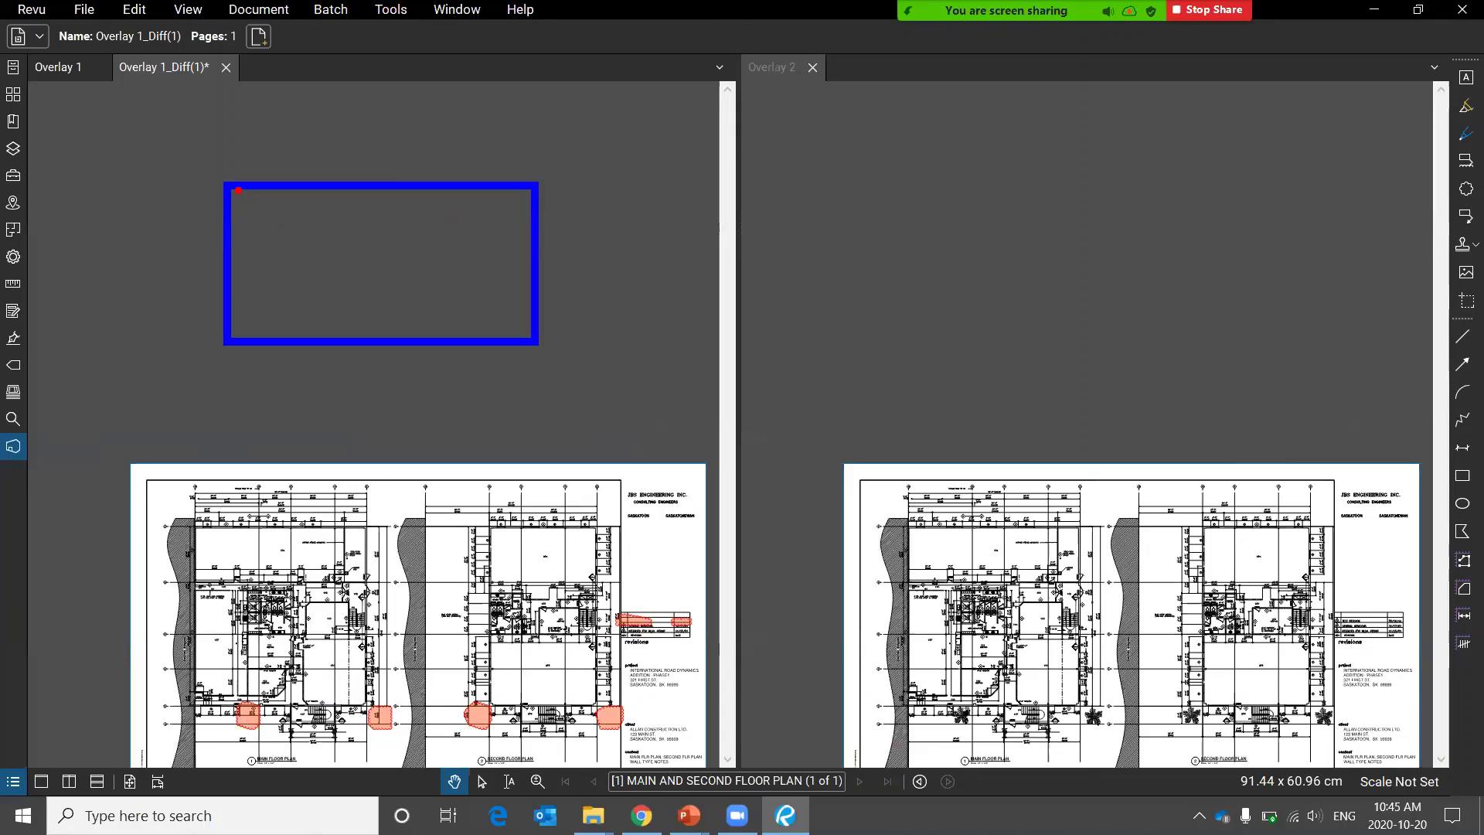
left_click_drag(242, 195, 556, 356)
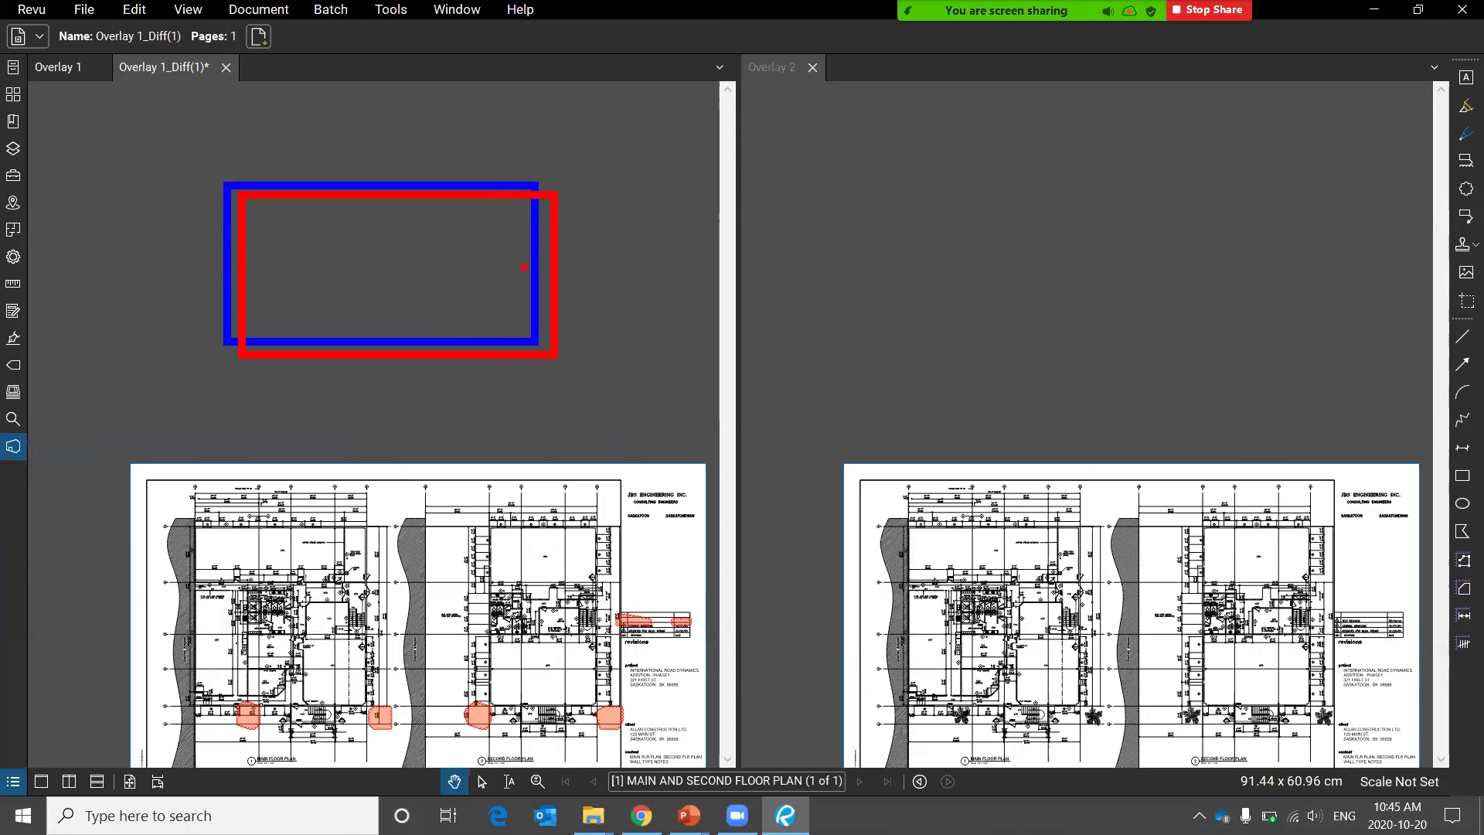
left_click_drag(474, 101, 336, 446)
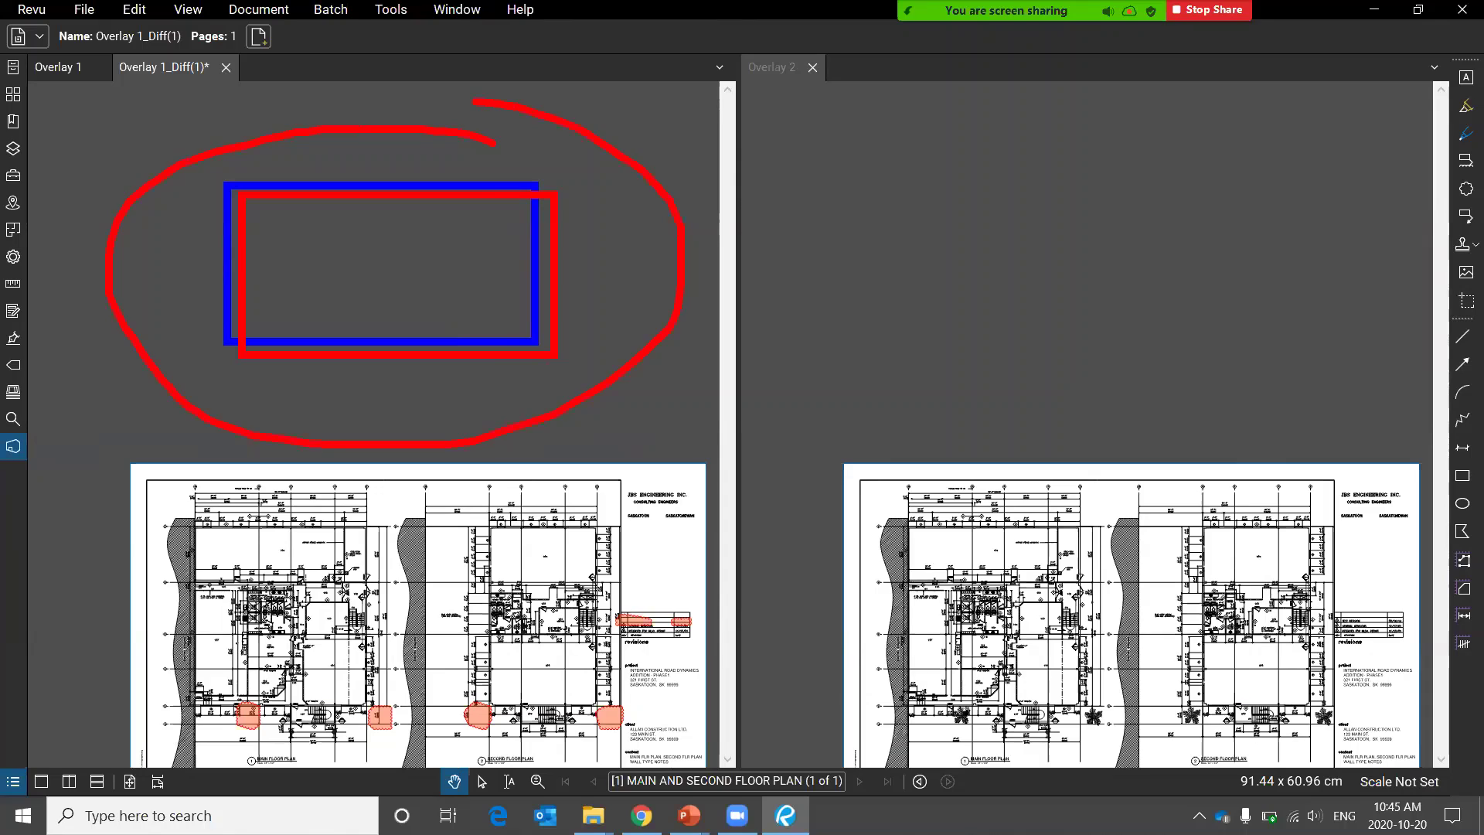
left_click(226, 67)
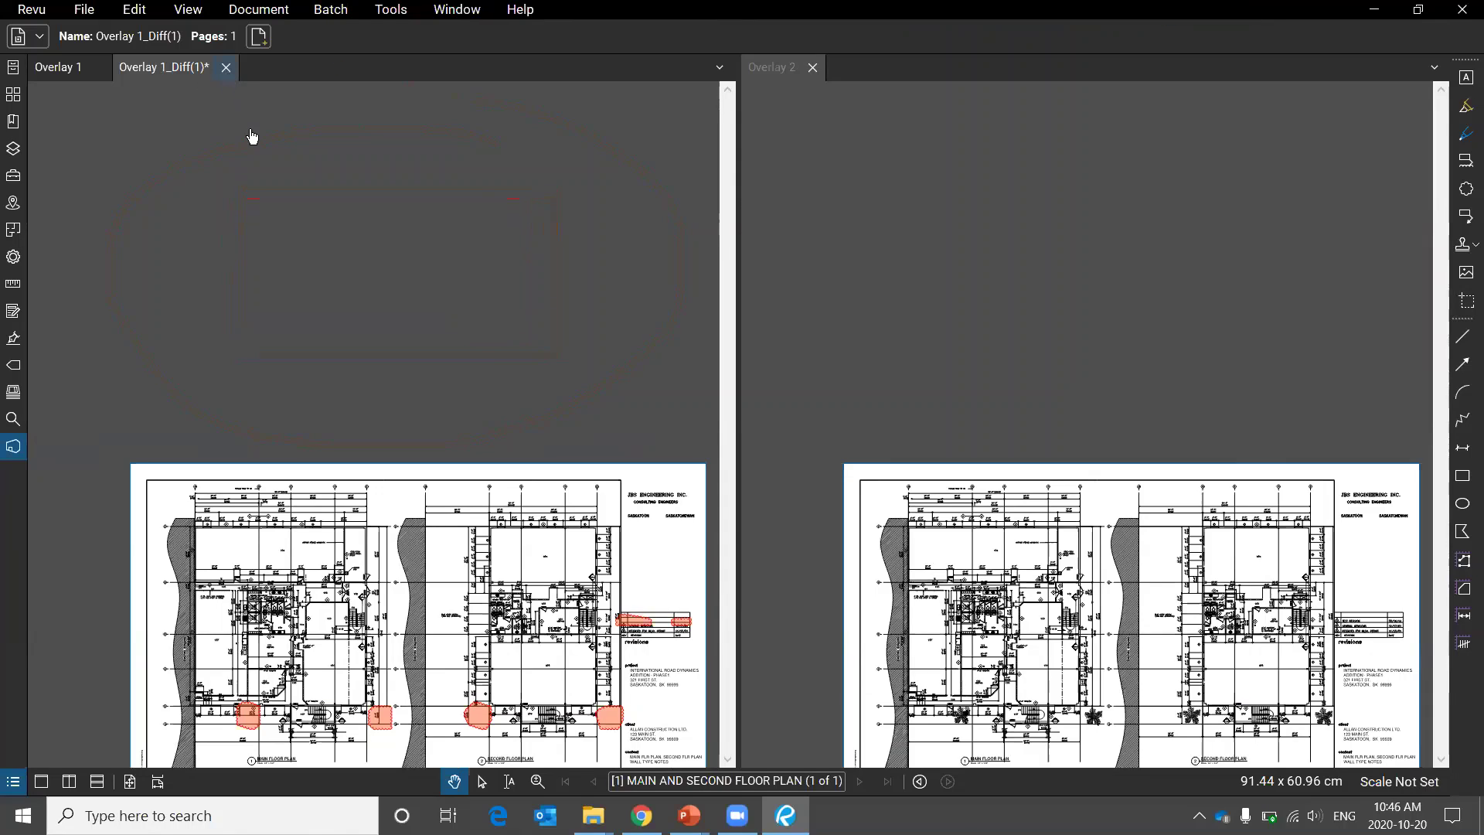
Close the comparison result without saving and start Overlay Pages point alignment.
left_click(860, 498)
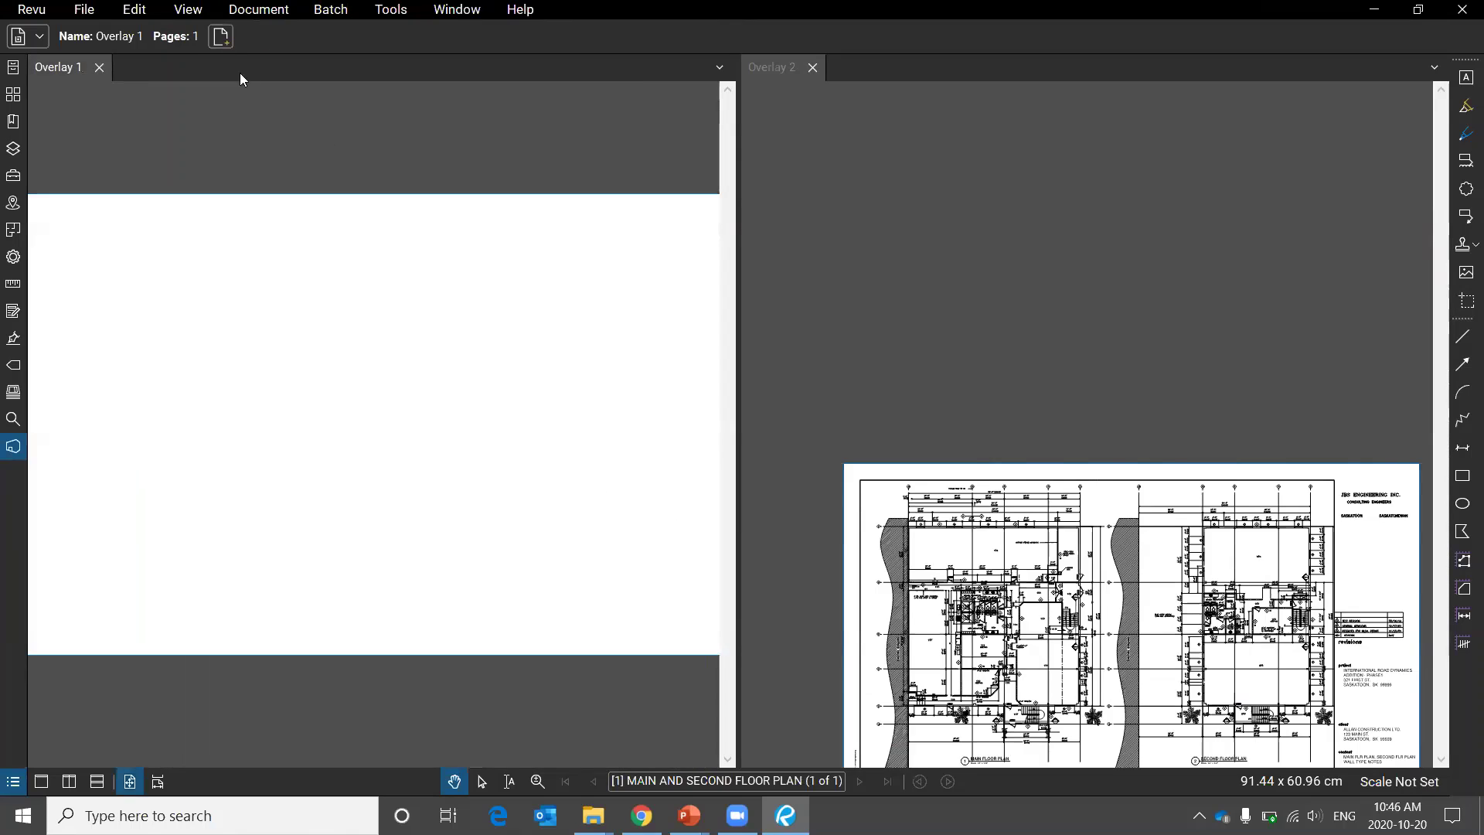
left_click(241, 11)
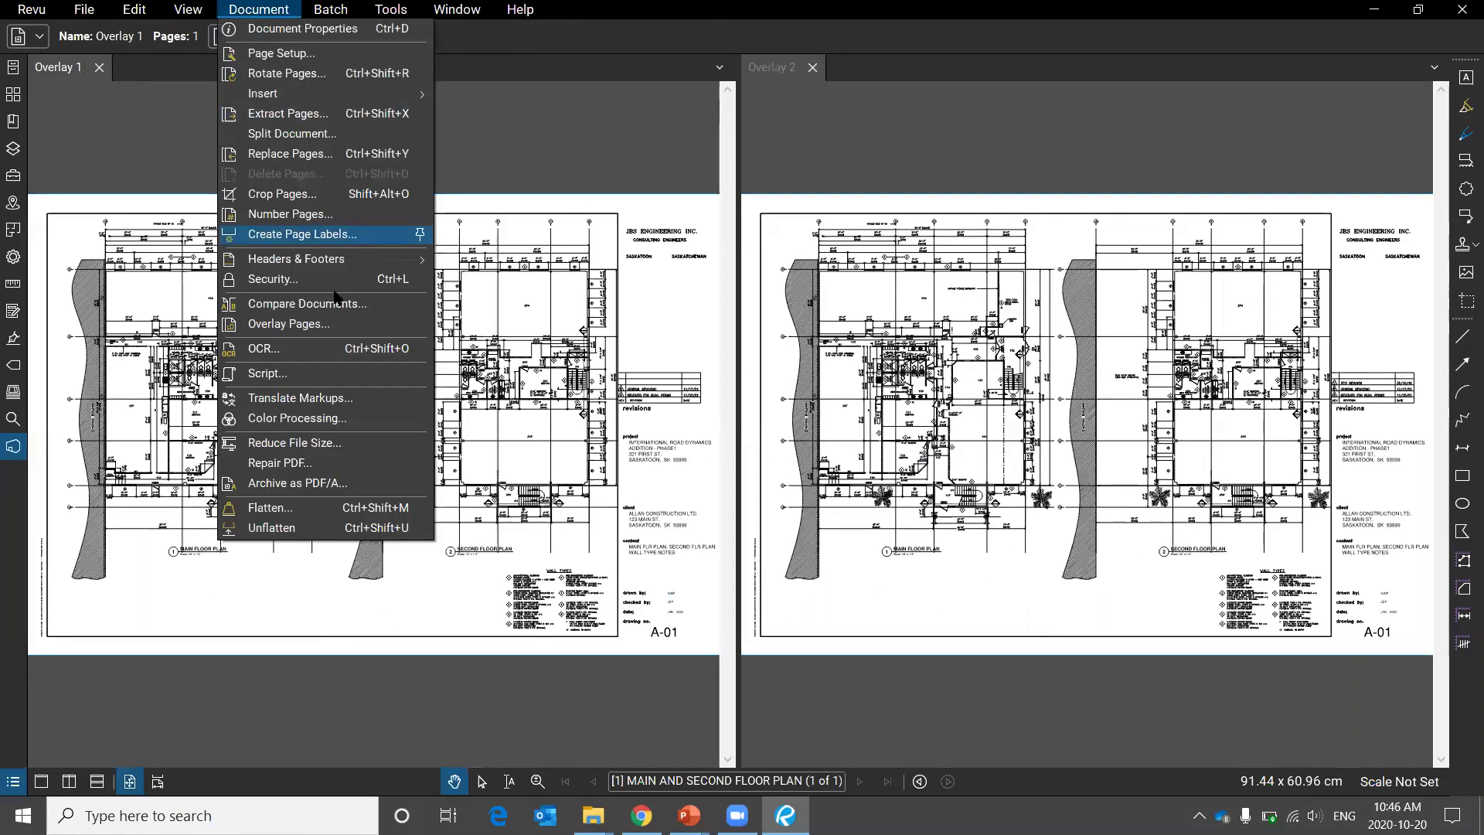
left_click(325, 325)
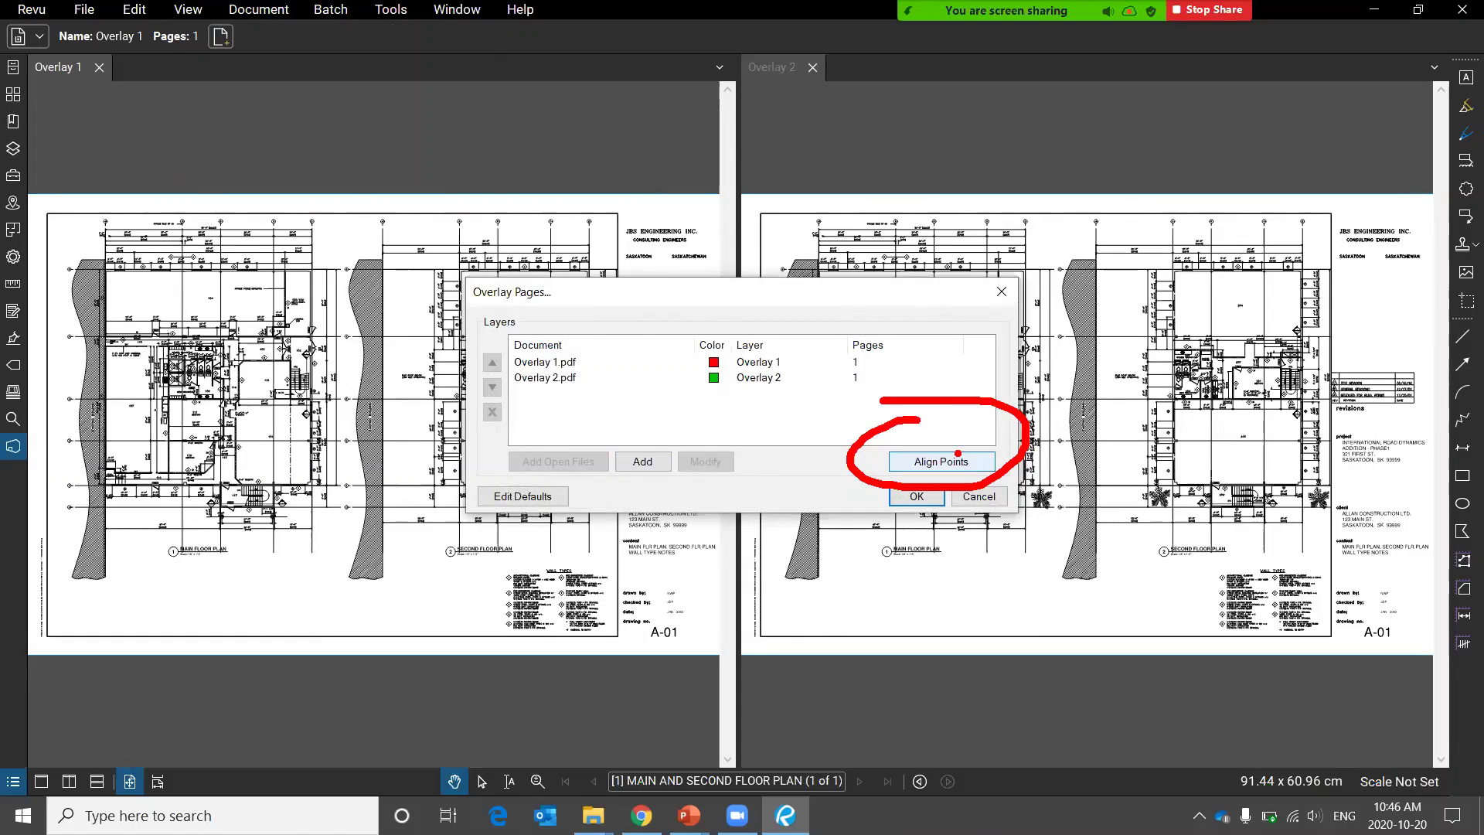
left_click(941, 462)
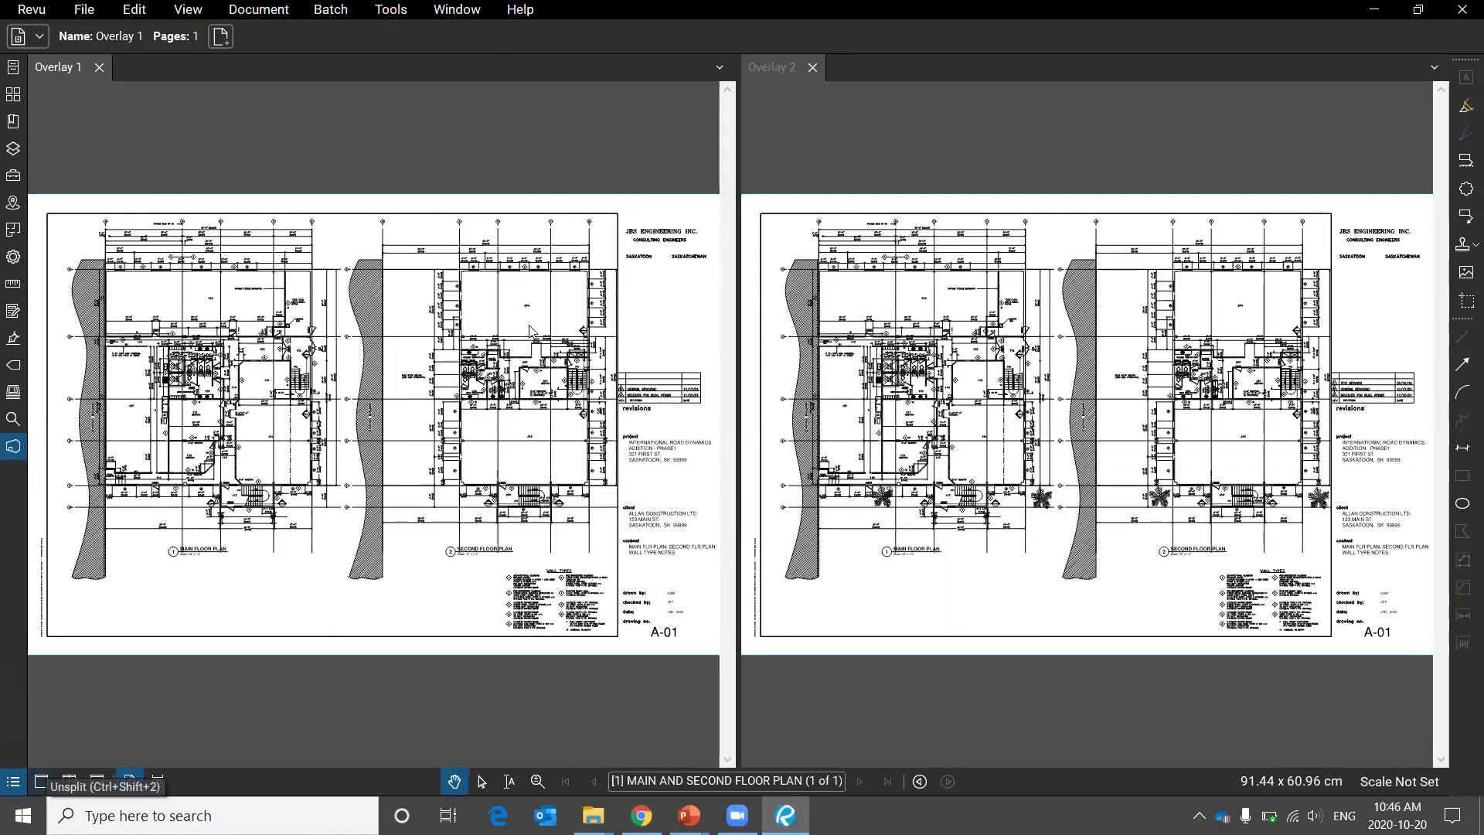
Unsplit the view and switch to the PowerPoint File Comparison and Security slide.
left_click(43, 784)
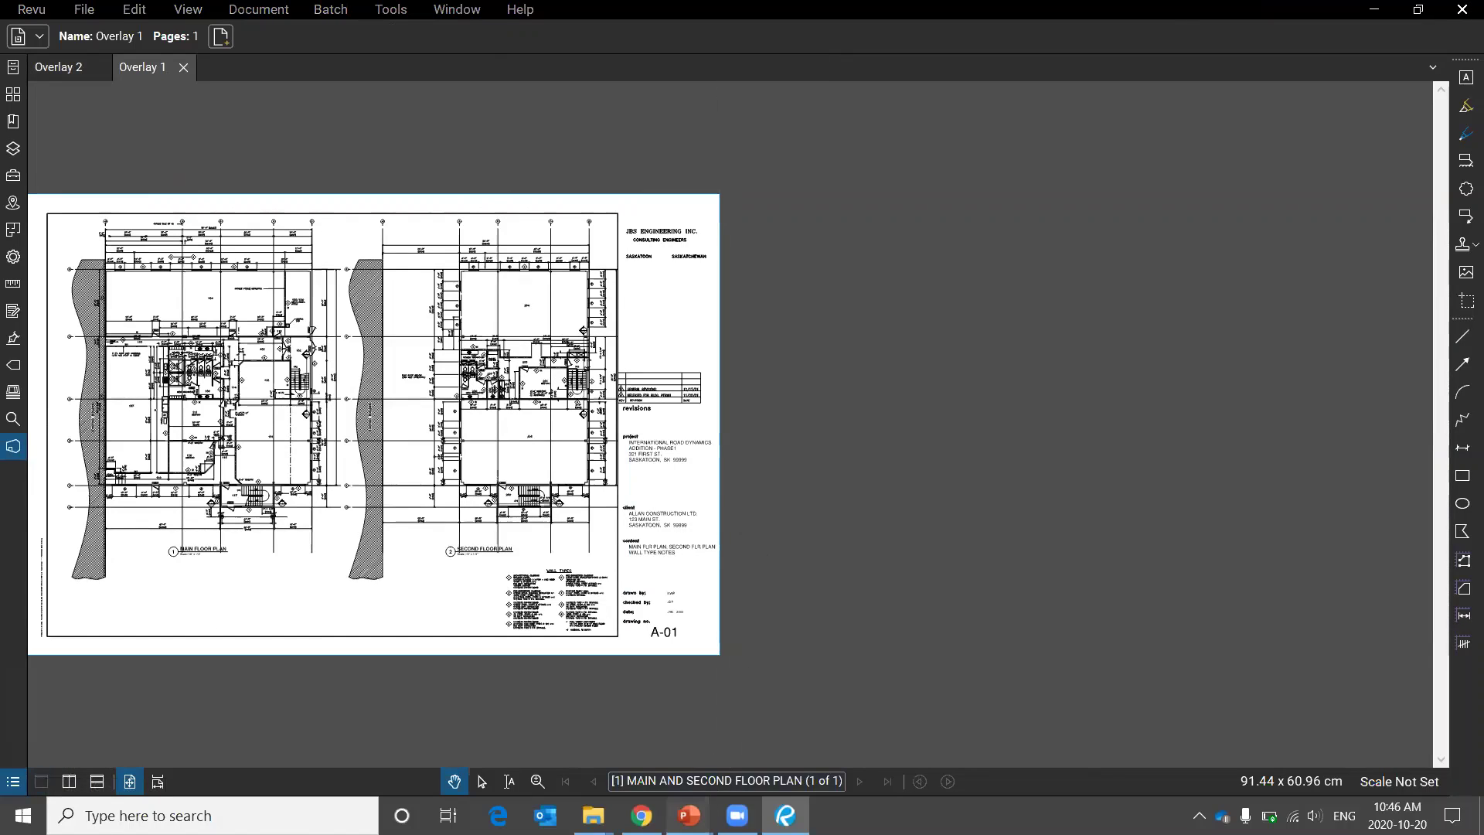
mouse_move(688, 816)
left_click(784, 742)
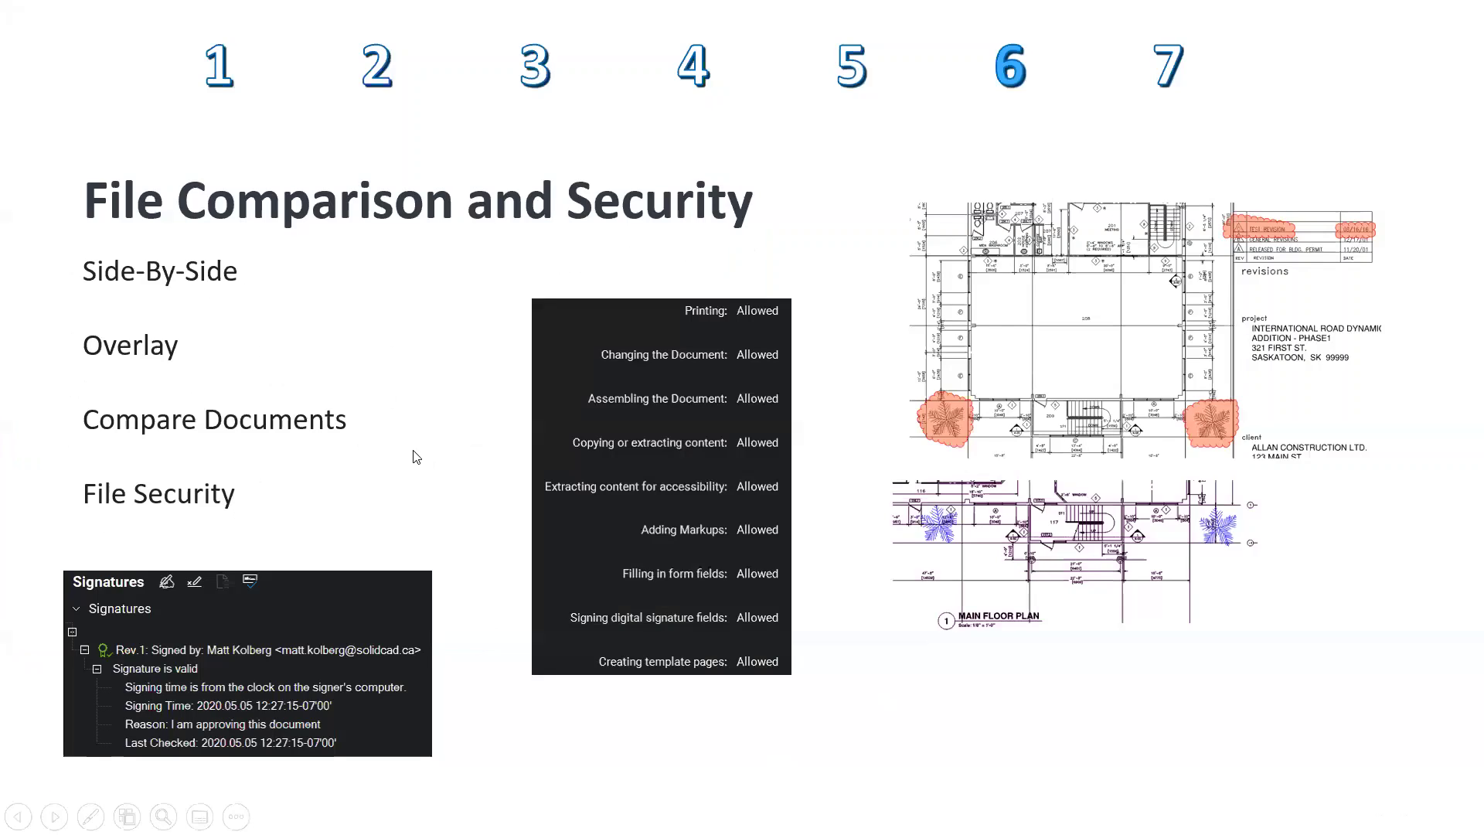
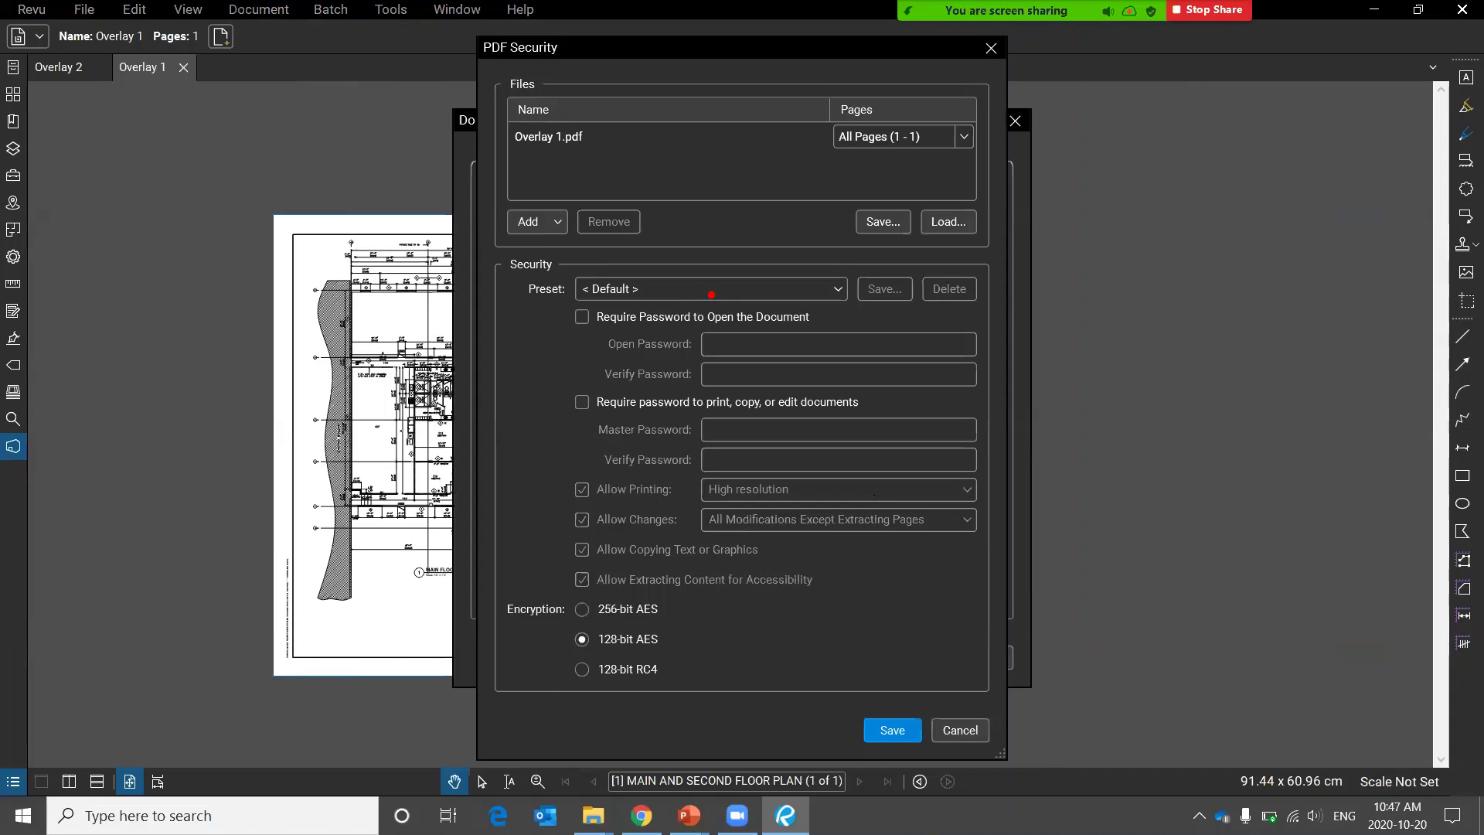
Highlight the open-password and permission options, then require a password to print, copy, or edit.
mouse_move(681, 276)
left_mouse_down()
mouse_move(841, 421)
mouse_move(577, 257)
left_mouse_up()
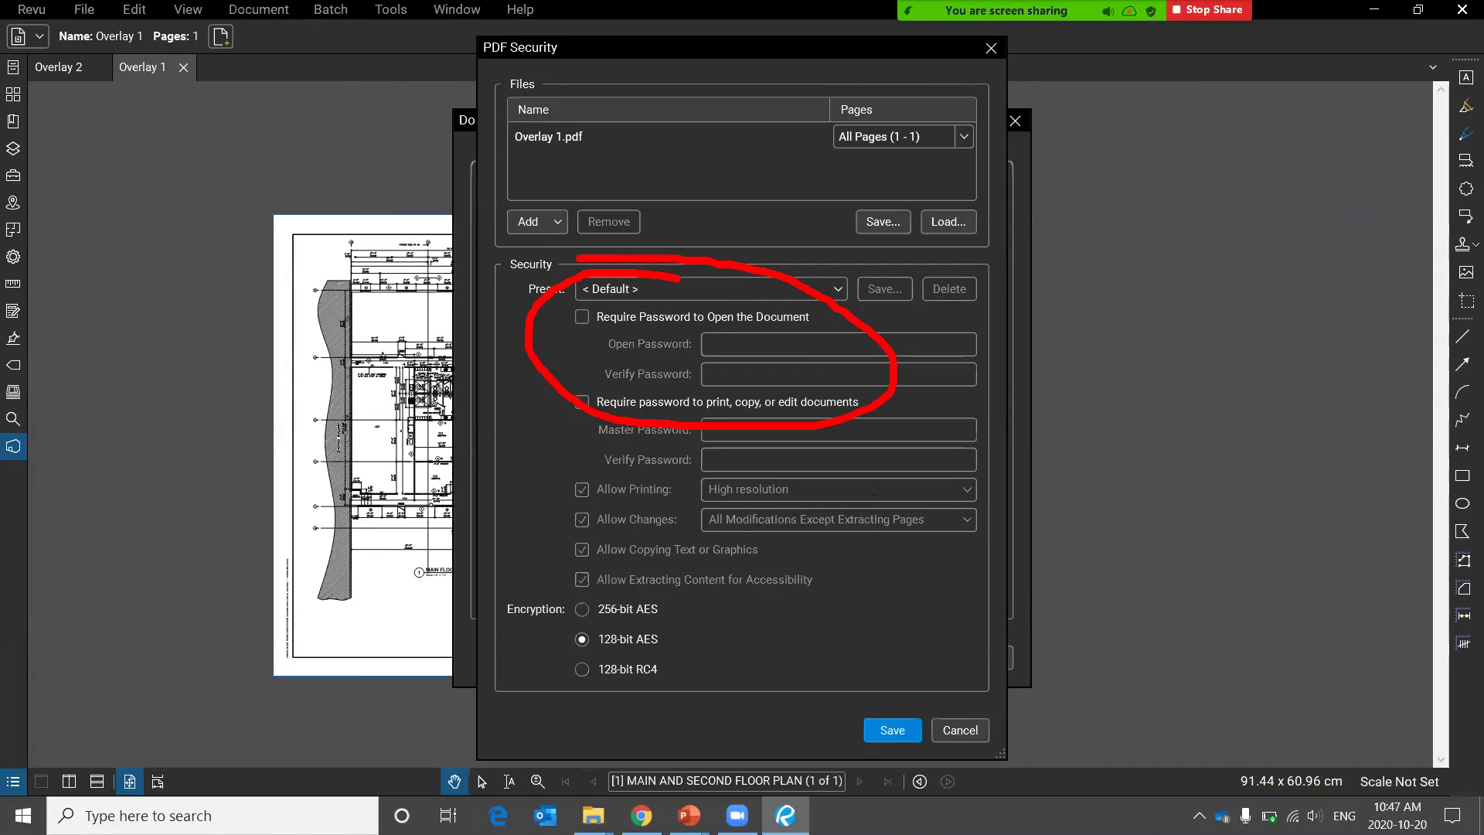
key("Escape")
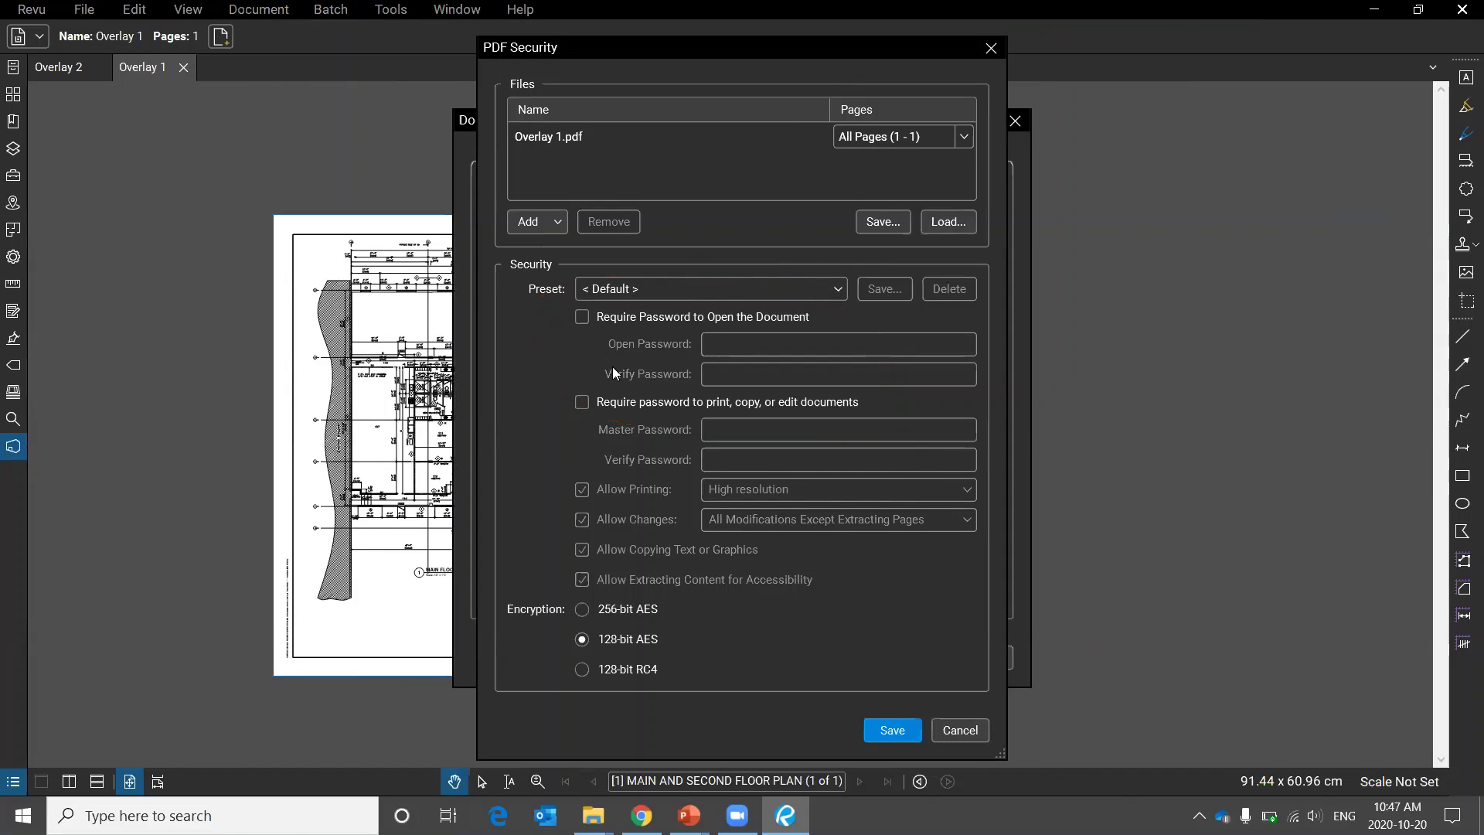
mouse_move(663, 369)
left_mouse_down()
mouse_move(477, 495)
mouse_move(804, 656)
mouse_move(1028, 553)
mouse_move(686, 341)
mouse_move(654, 341)
left_mouse_up()
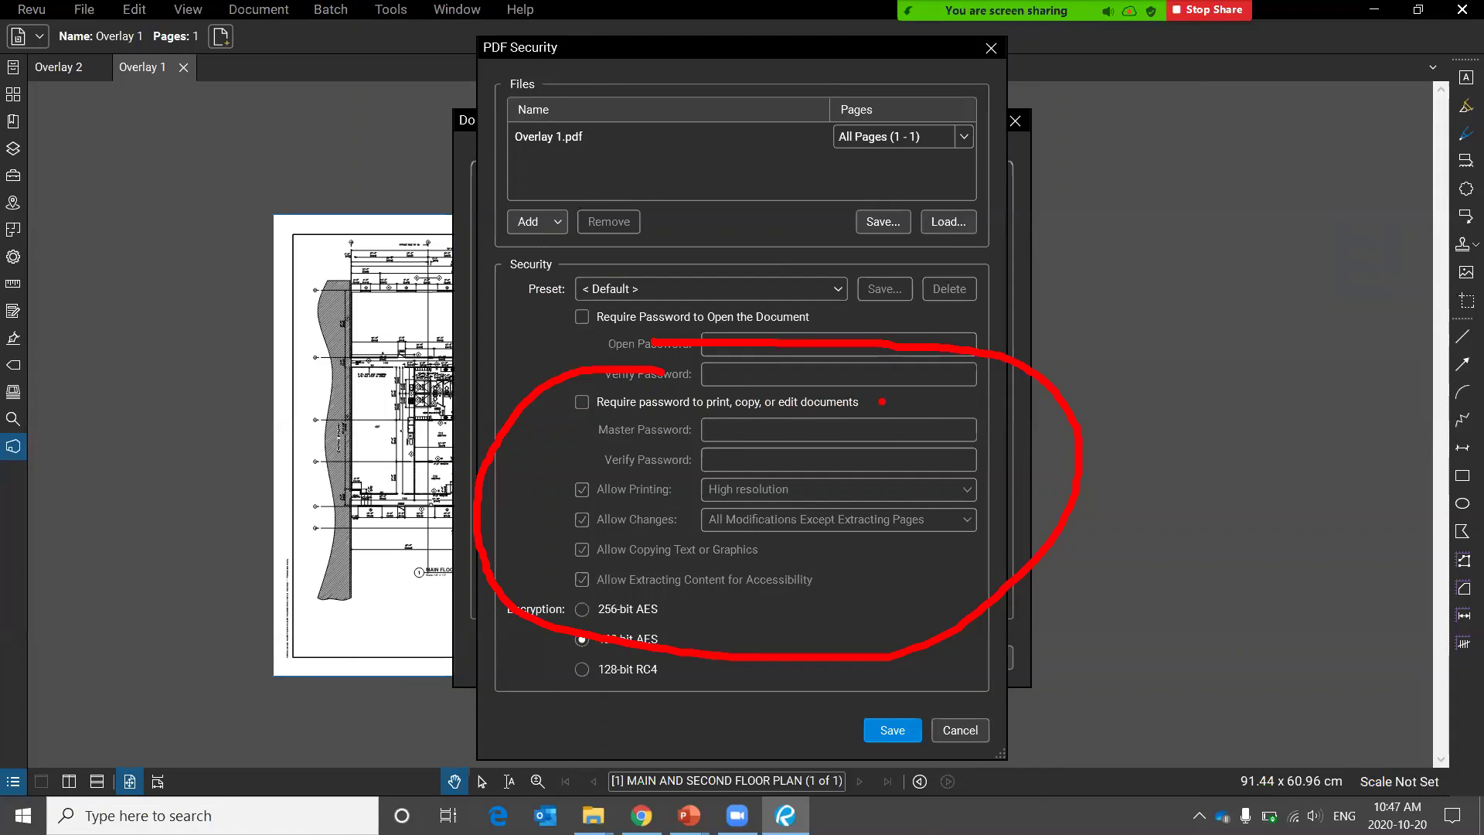
left_click(582, 402)
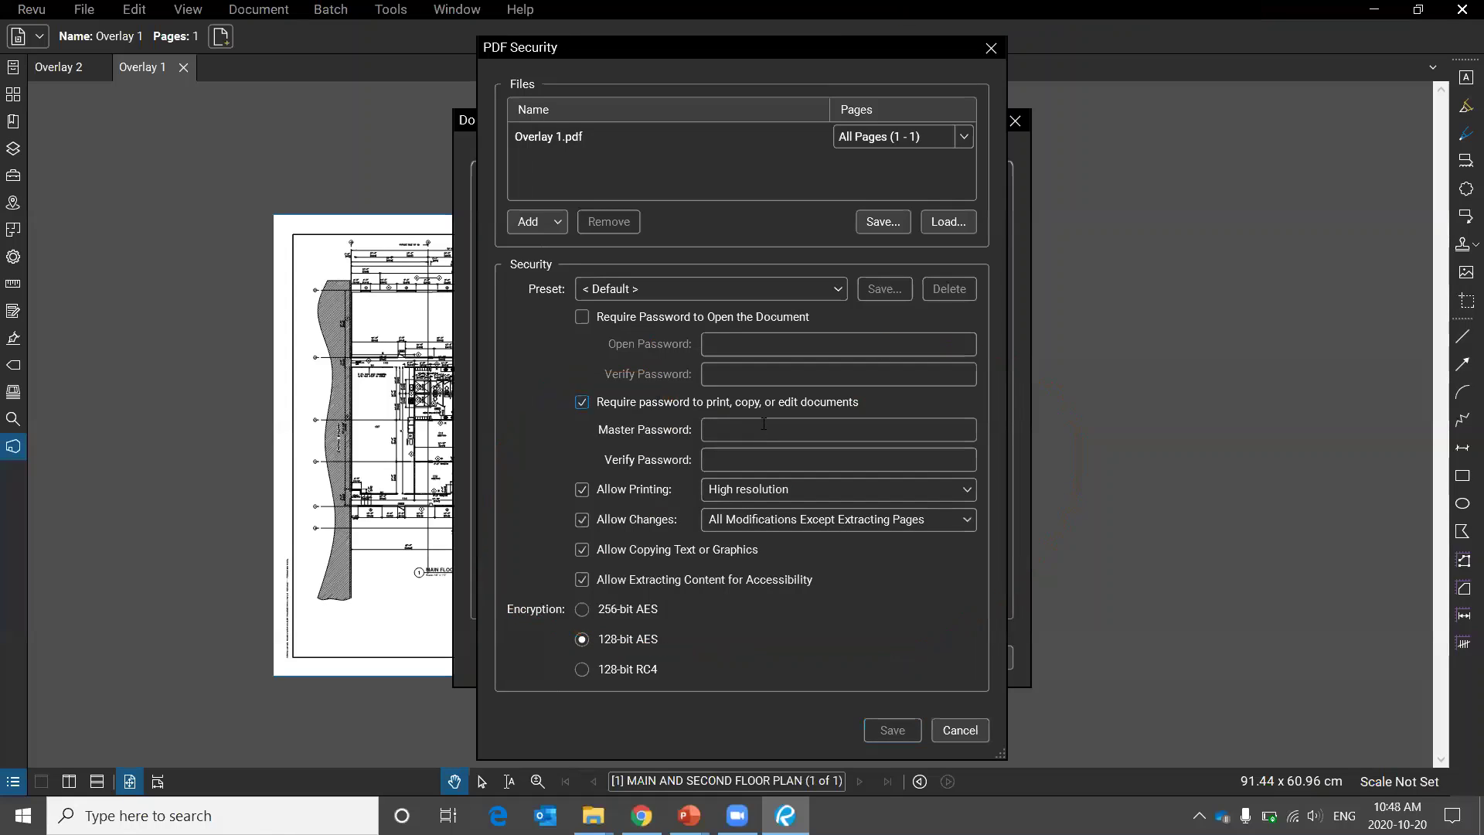
Enter and confirm a master password and uncheck Allow Printing.
left_click(764, 429)
type("123456")
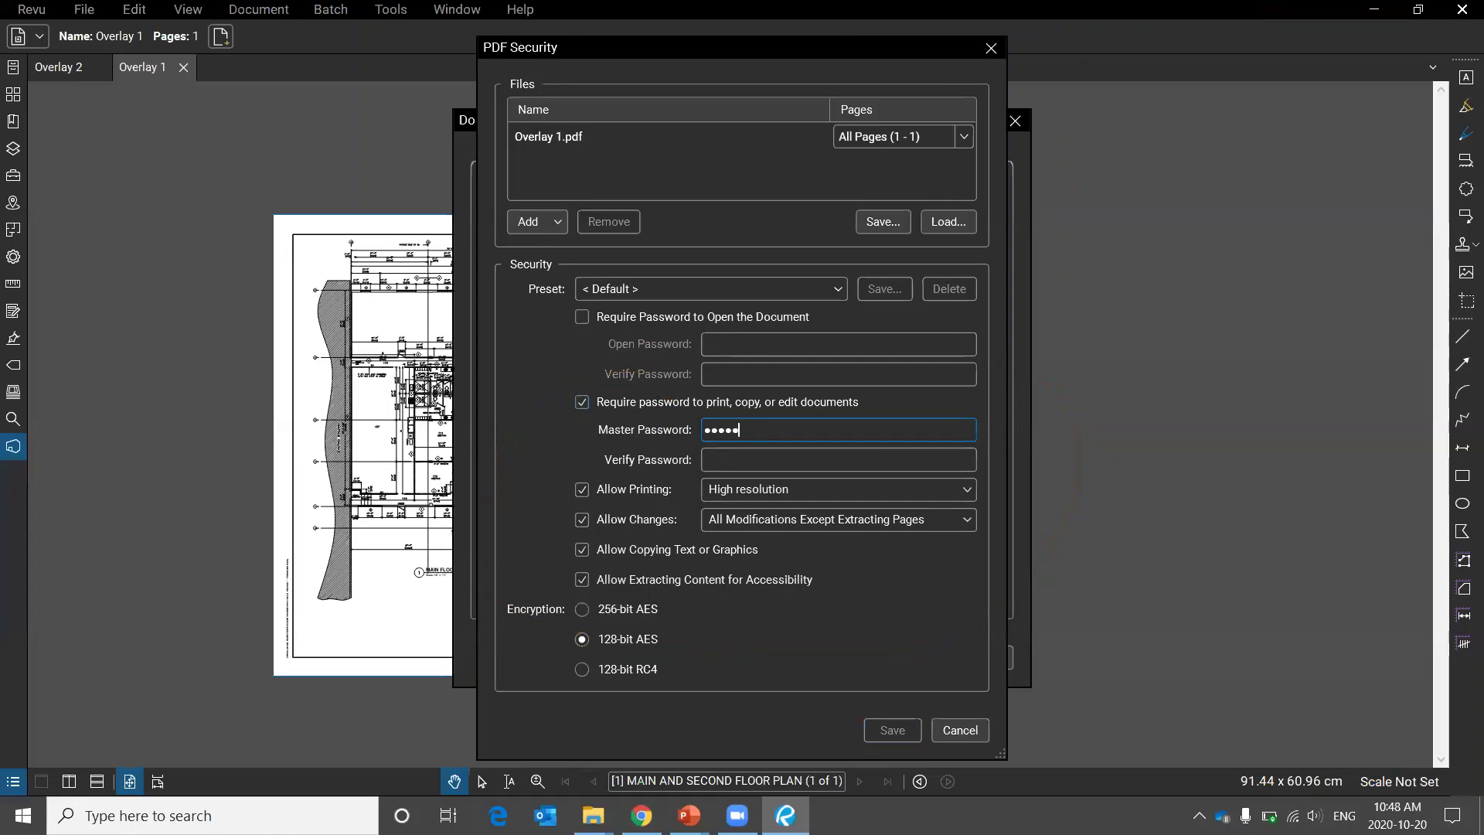
key("BackSpace")
key("BackSpace")
key("BackSpace")
key("Tab")
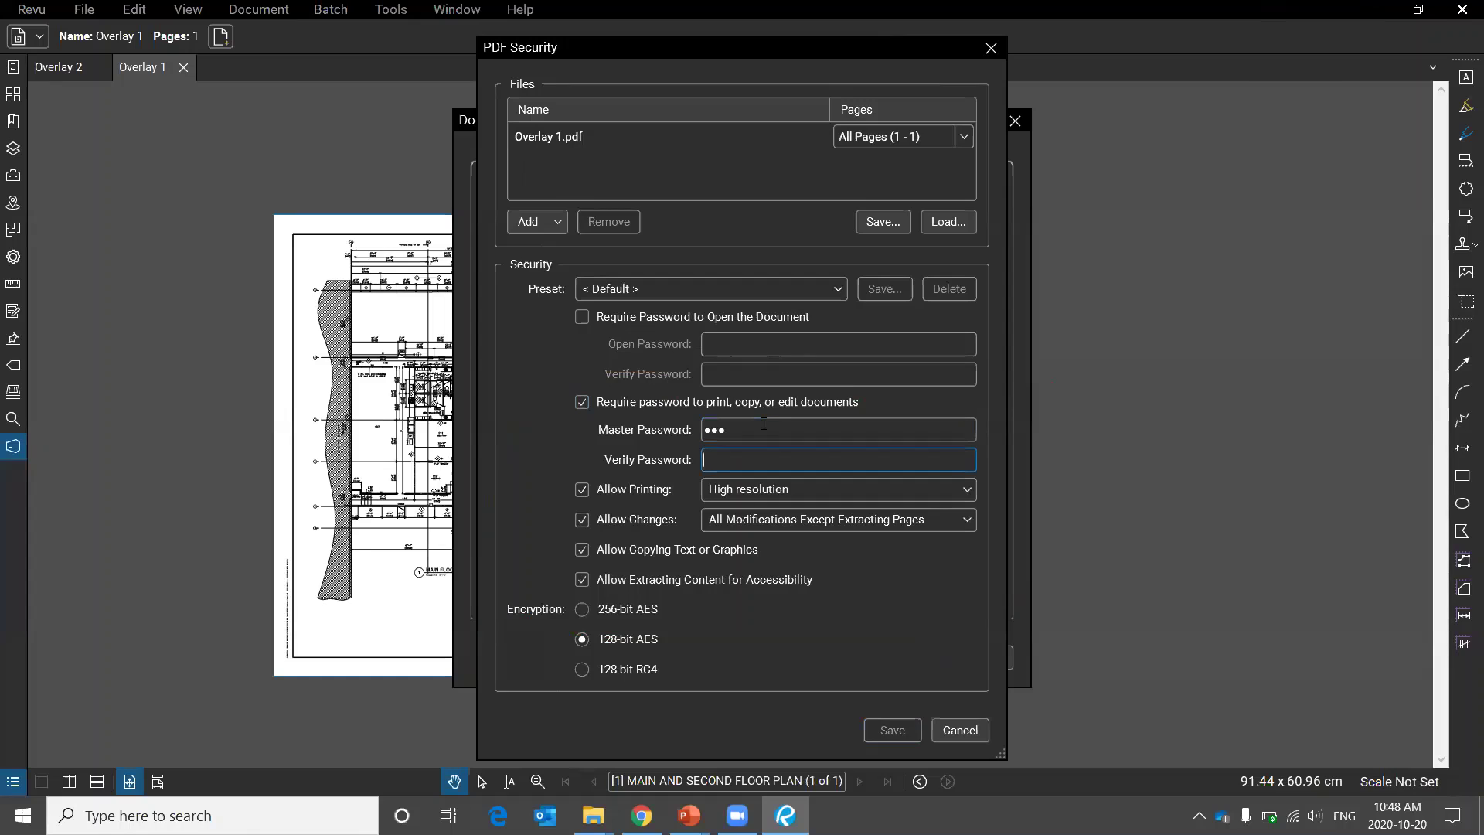
type("123")
left_click(595, 488)
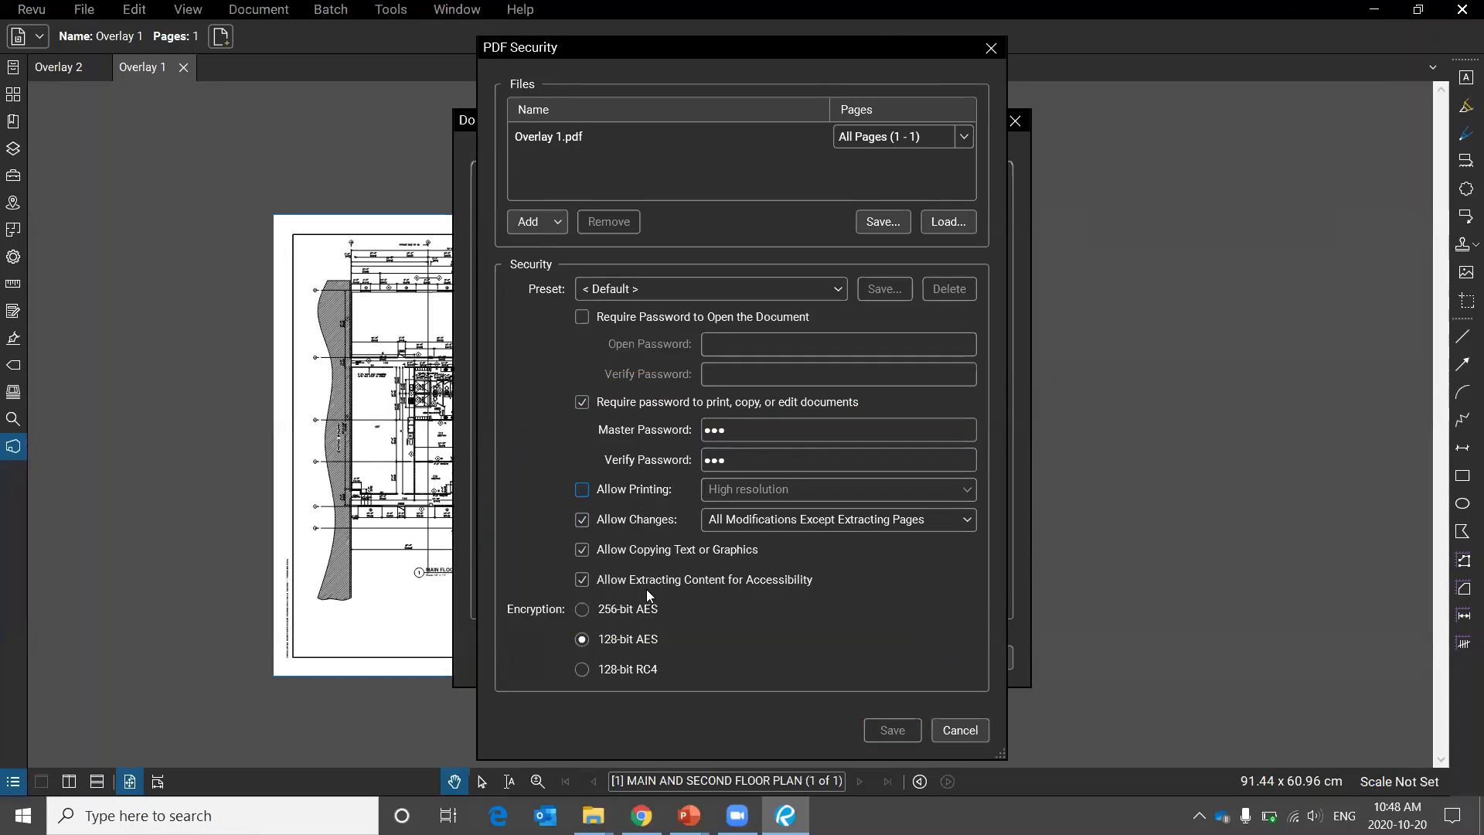
Review the allowed-changes choices and the copying permission, leaving them unchanged.
left_click(798, 523)
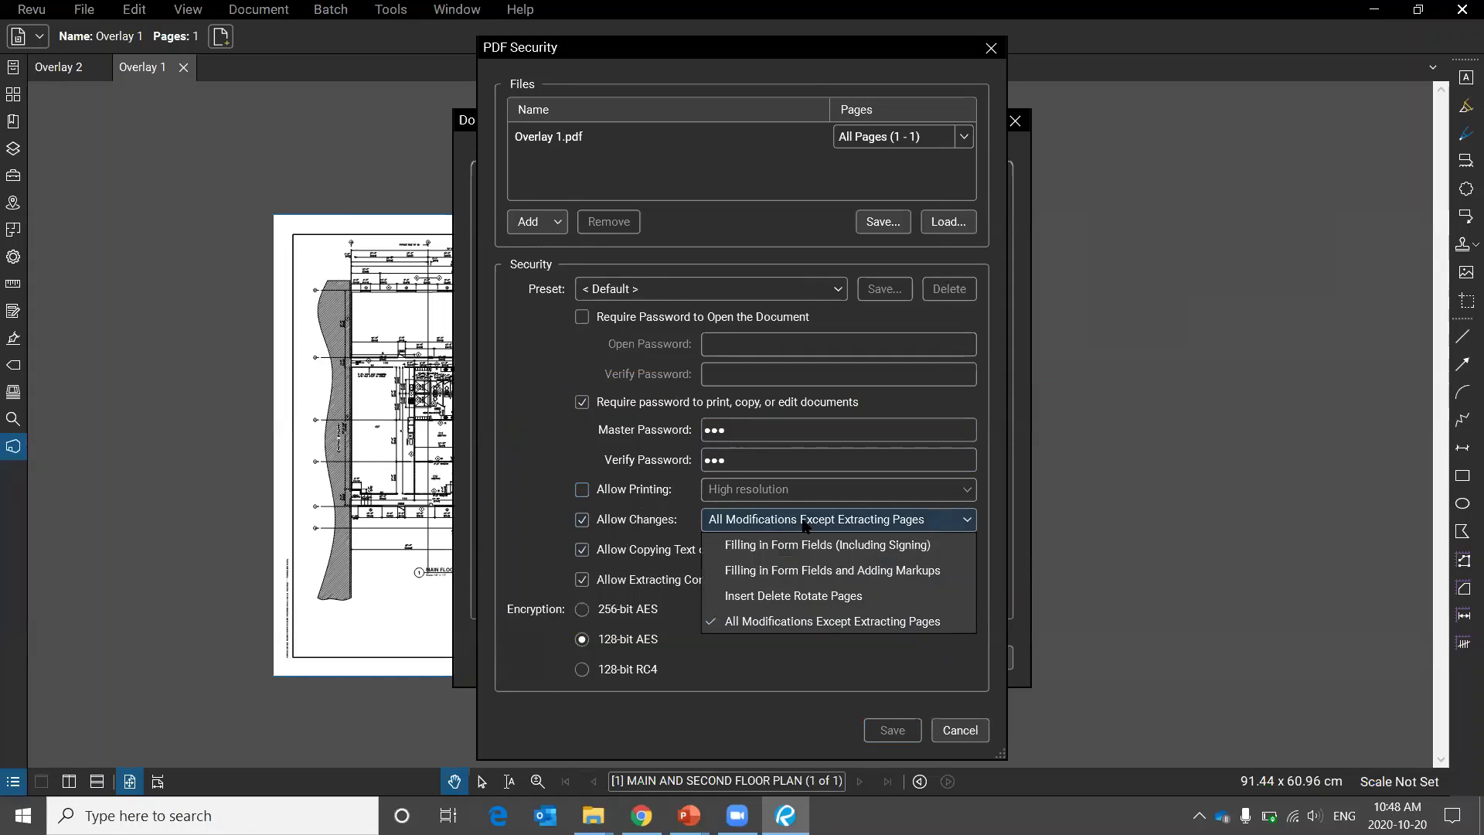
mouse_move(772, 498)
left_mouse_down()
mouse_move(646, 608)
mouse_move(997, 658)
mouse_move(787, 457)
left_mouse_up()
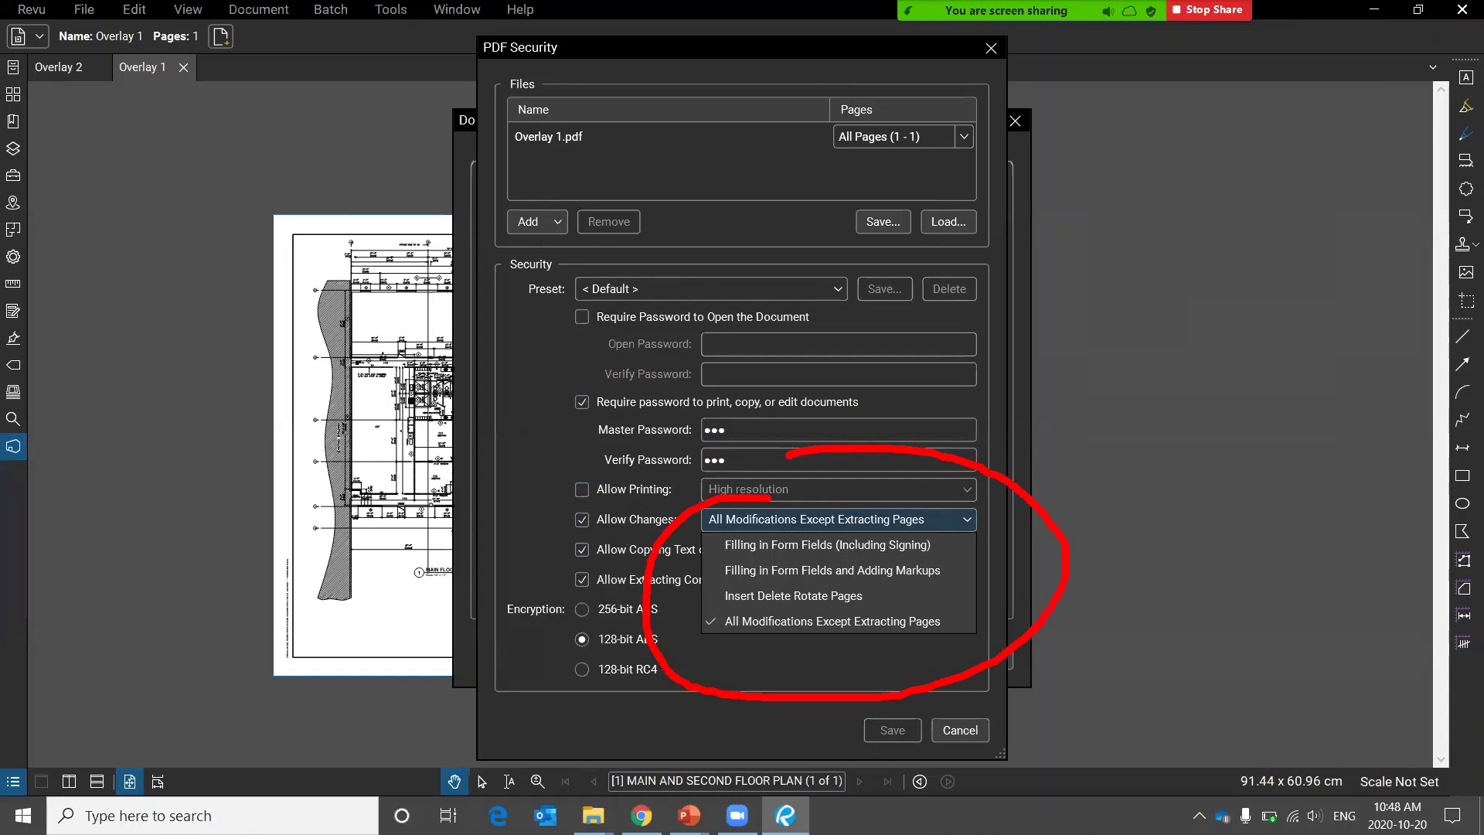
left_click(699, 540)
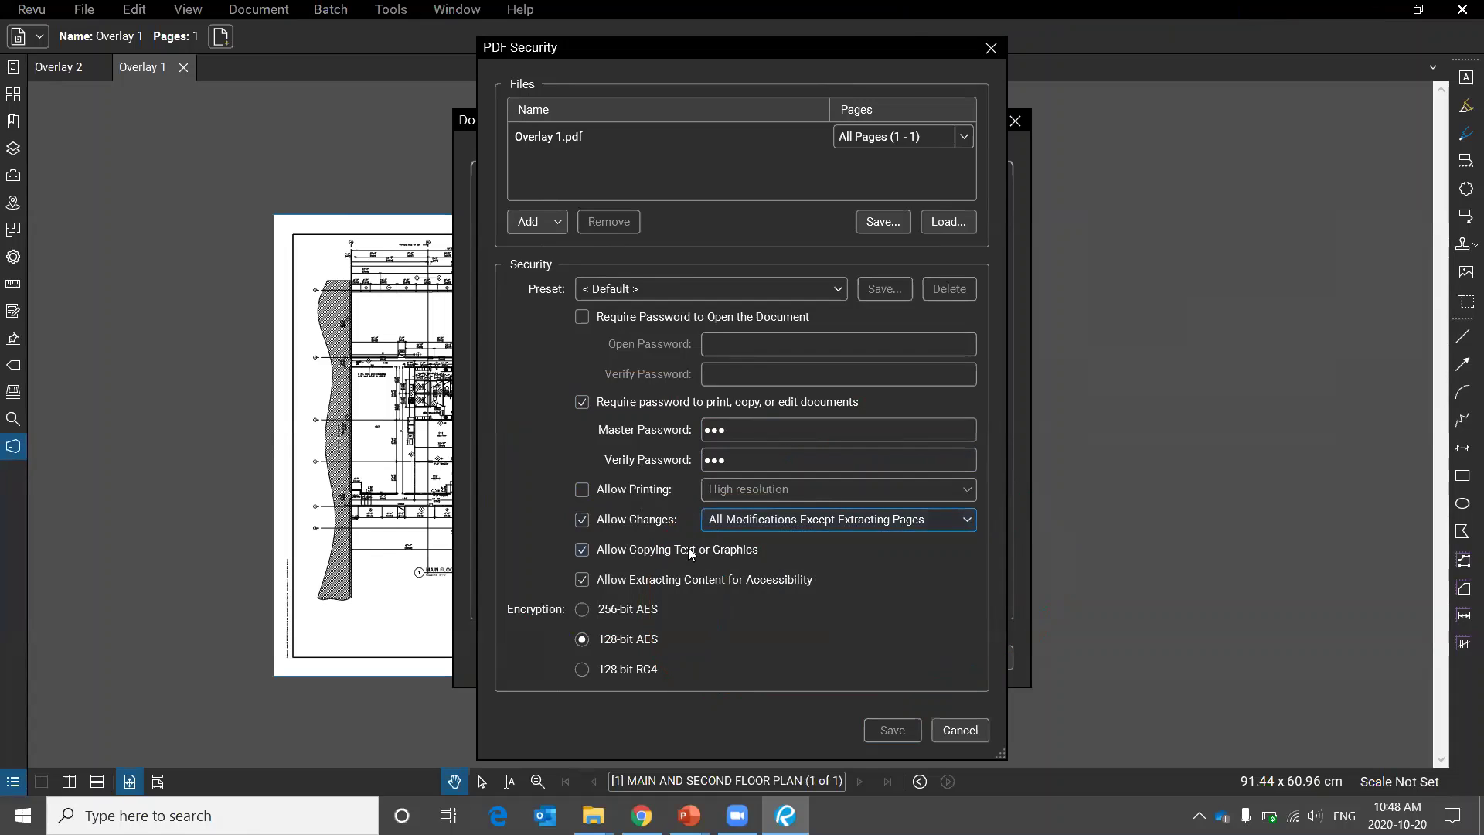
mouse_move(670, 518)
left_mouse_down()
mouse_move(569, 561)
mouse_move(773, 514)
mouse_move(670, 516)
left_mouse_up()
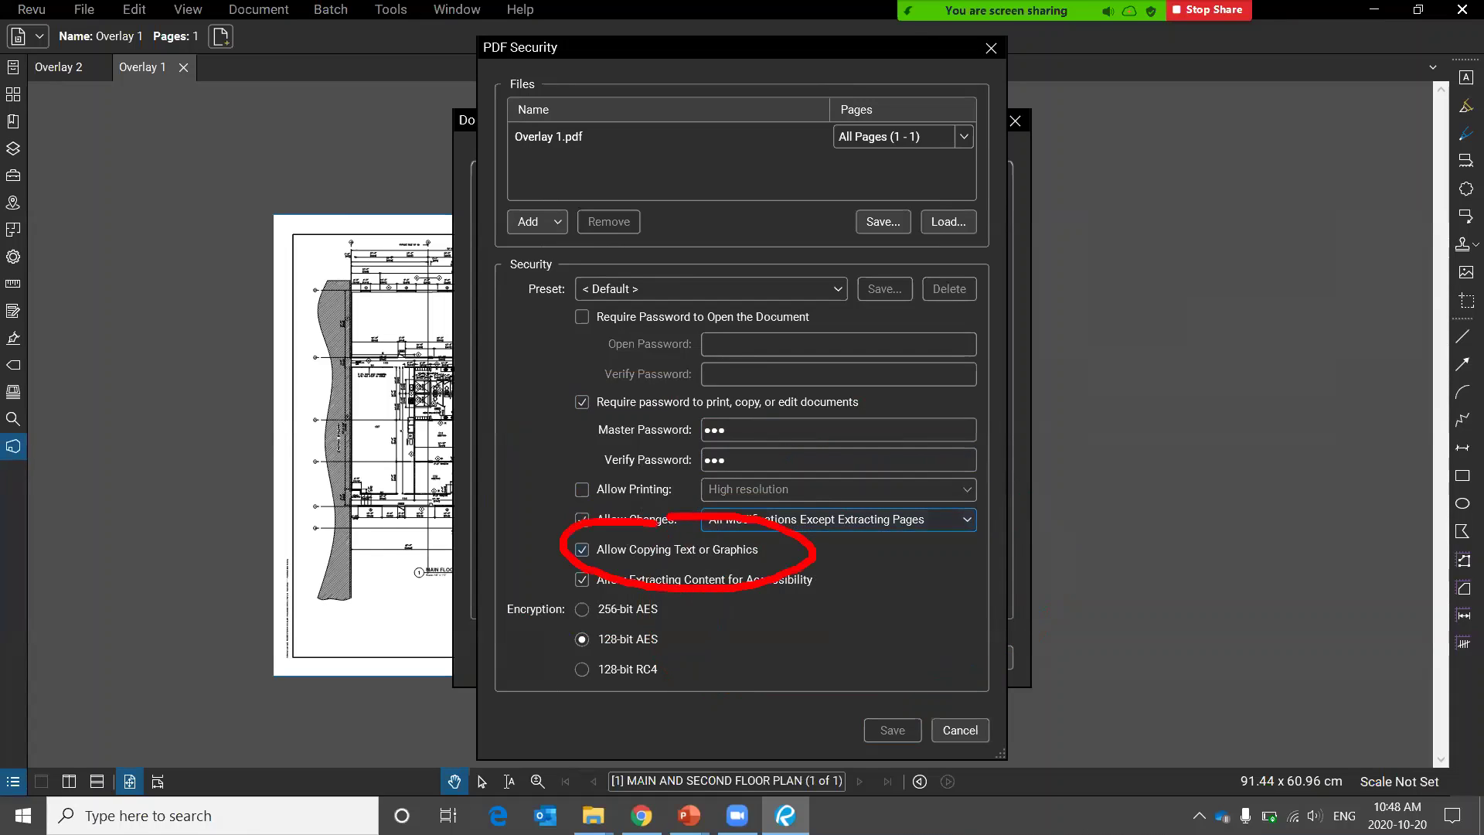
left_click(713, 600)
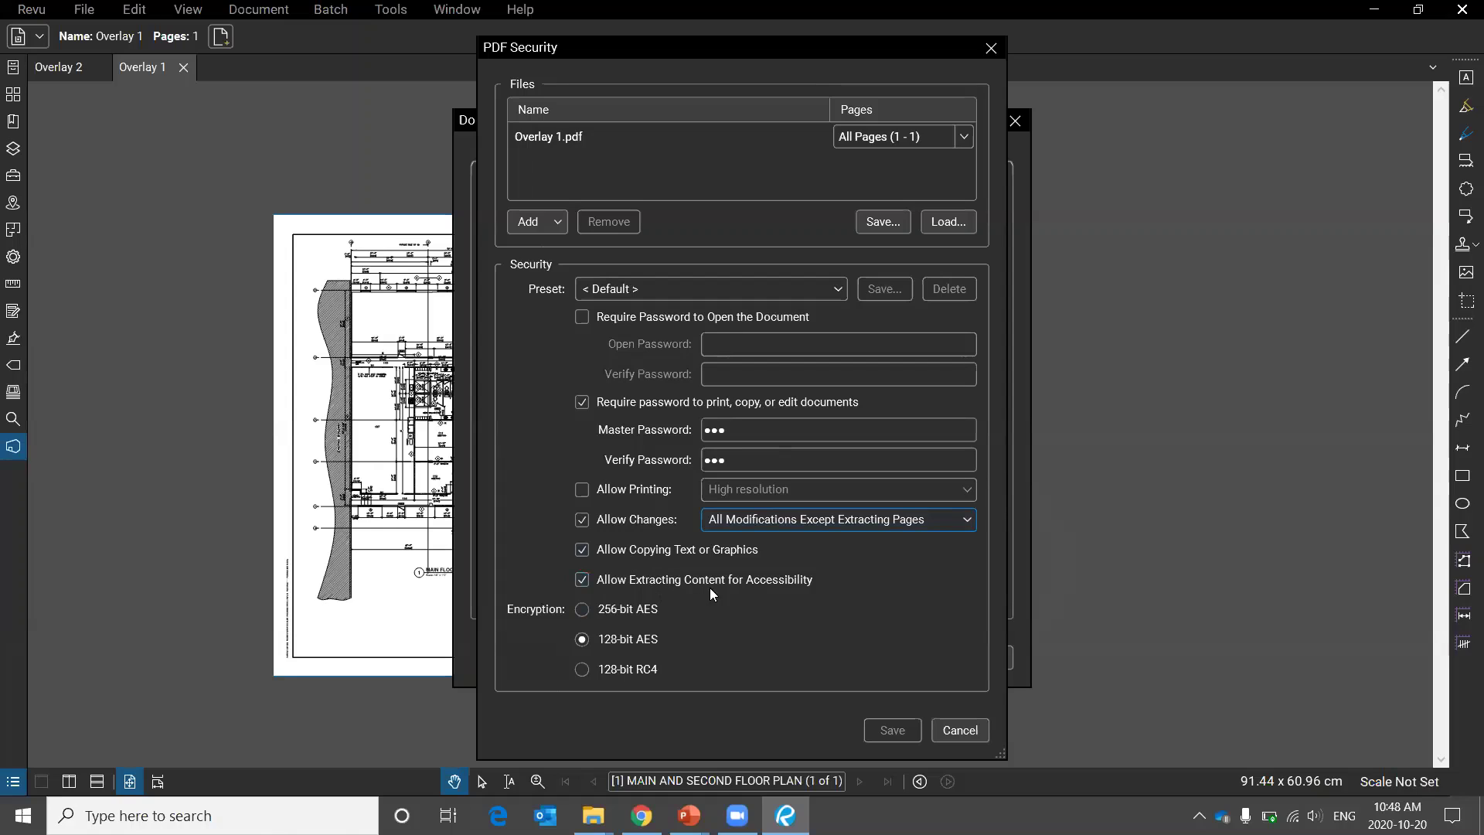
Cancel the security settings, close Document Properties, and return to the PowerPoint slide show.
left_click(960, 730)
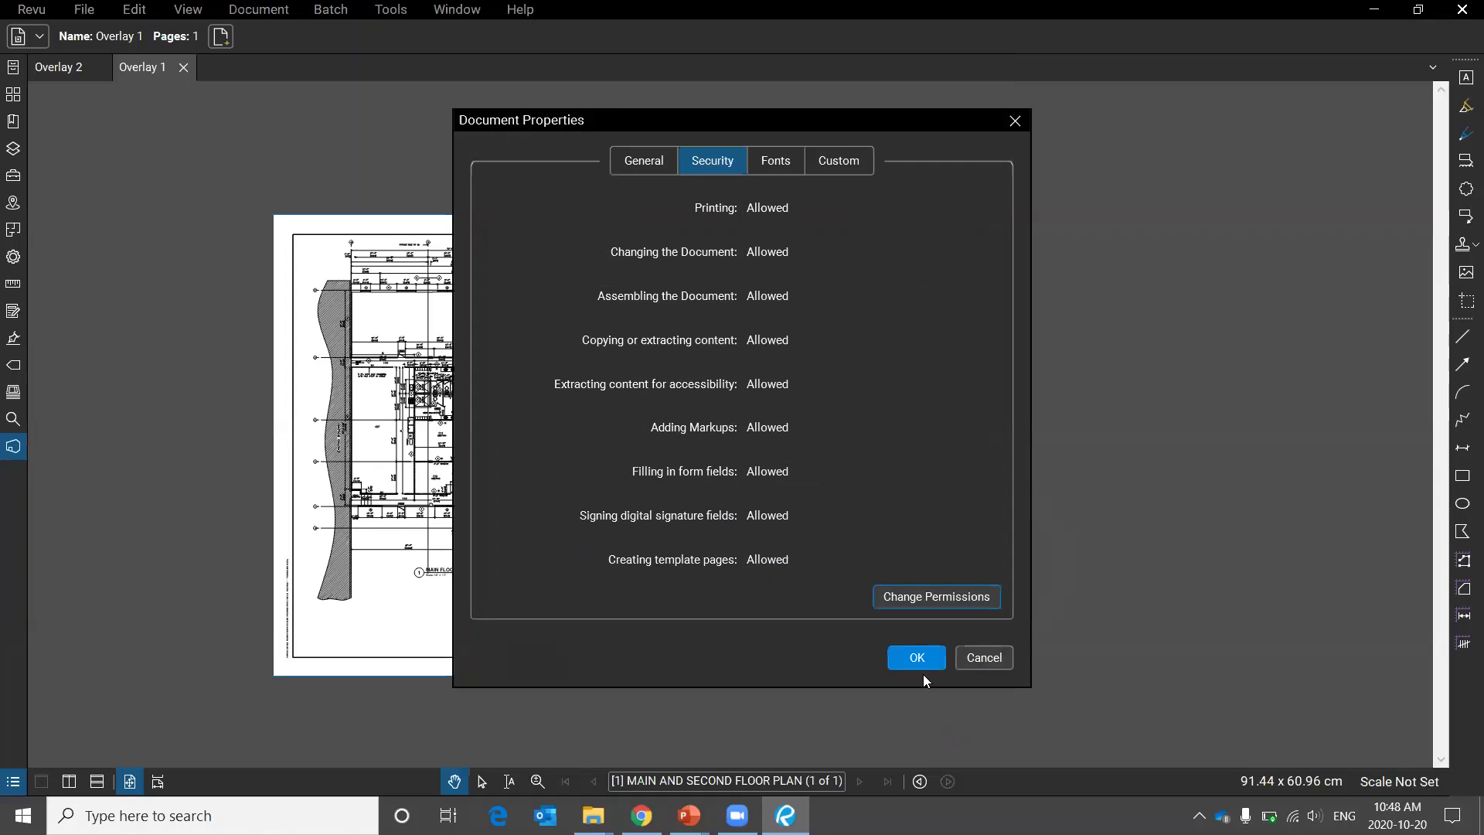
left_click(980, 658)
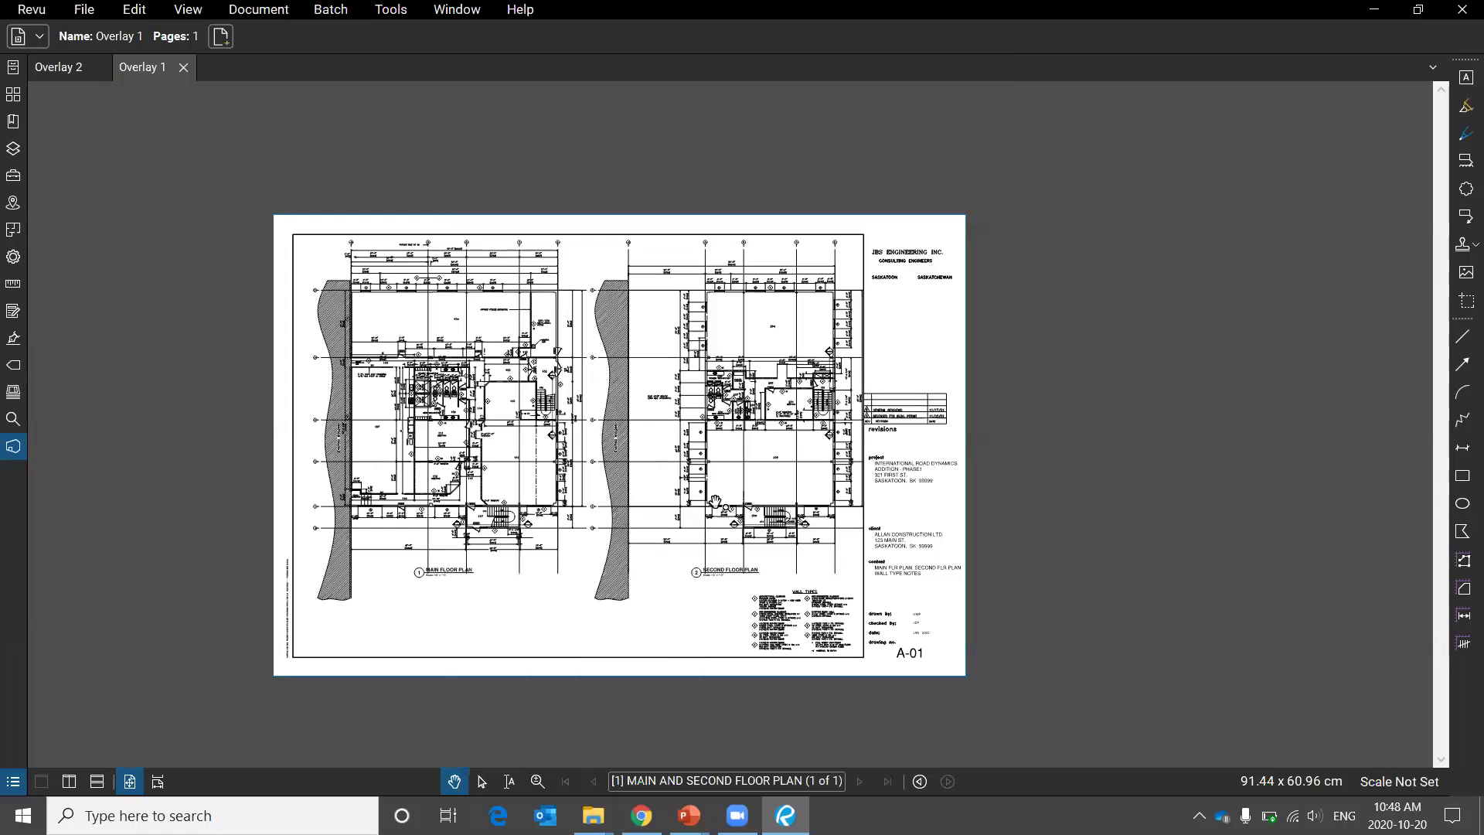
key("alt+Tab")
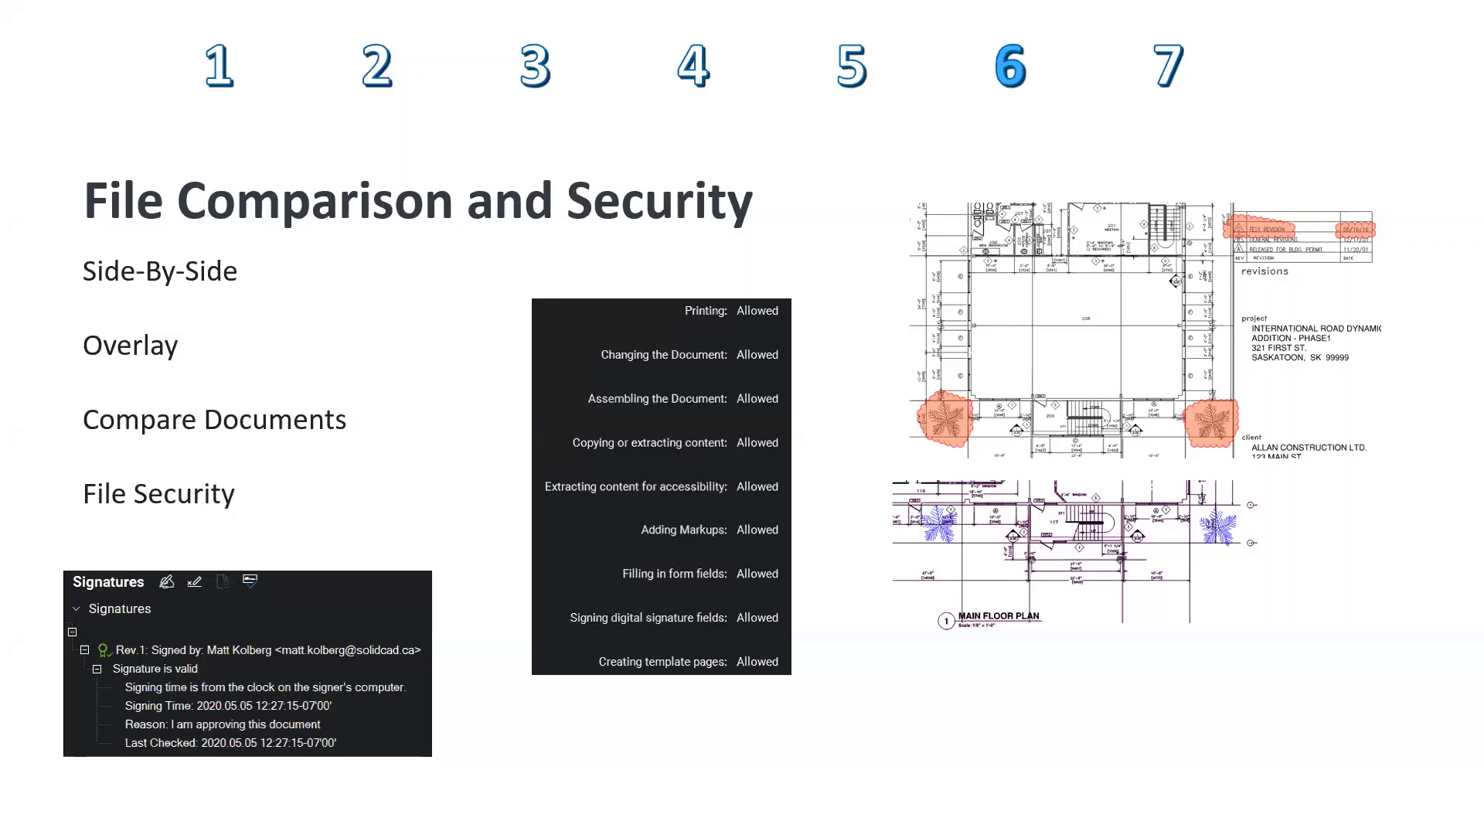
On the slide, circle the signatures panel and underline the signer name and signing time.
mouse_move(232, 529)
left_mouse_down()
mouse_move(60, 550)
mouse_move(78, 760)
mouse_move(544, 744)
mouse_move(495, 551)
mouse_move(179, 523)
left_mouse_up()
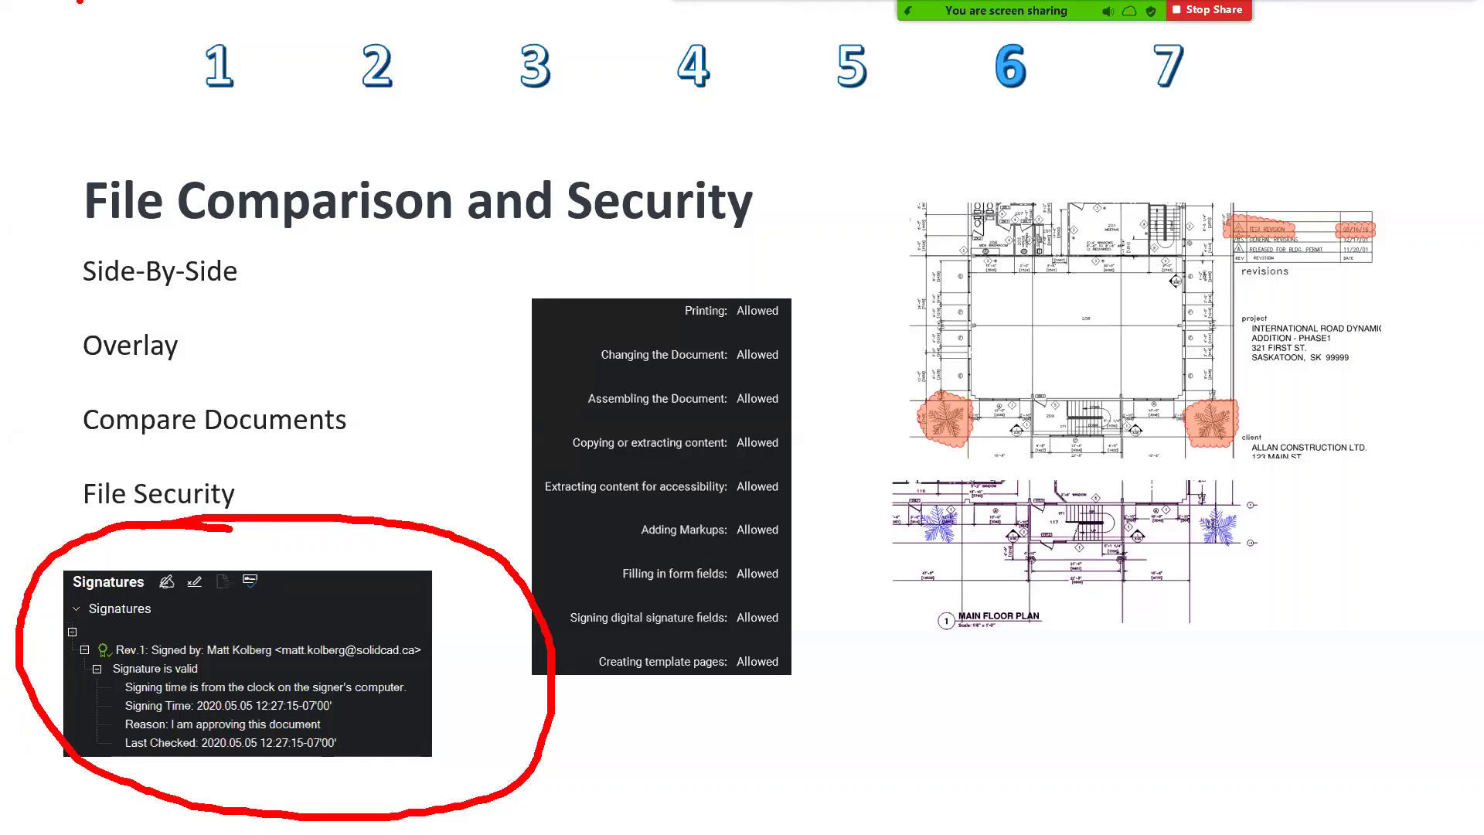
left_click_drag(217, 664, 290, 662)
left_click_drag(350, 711, 439, 735)
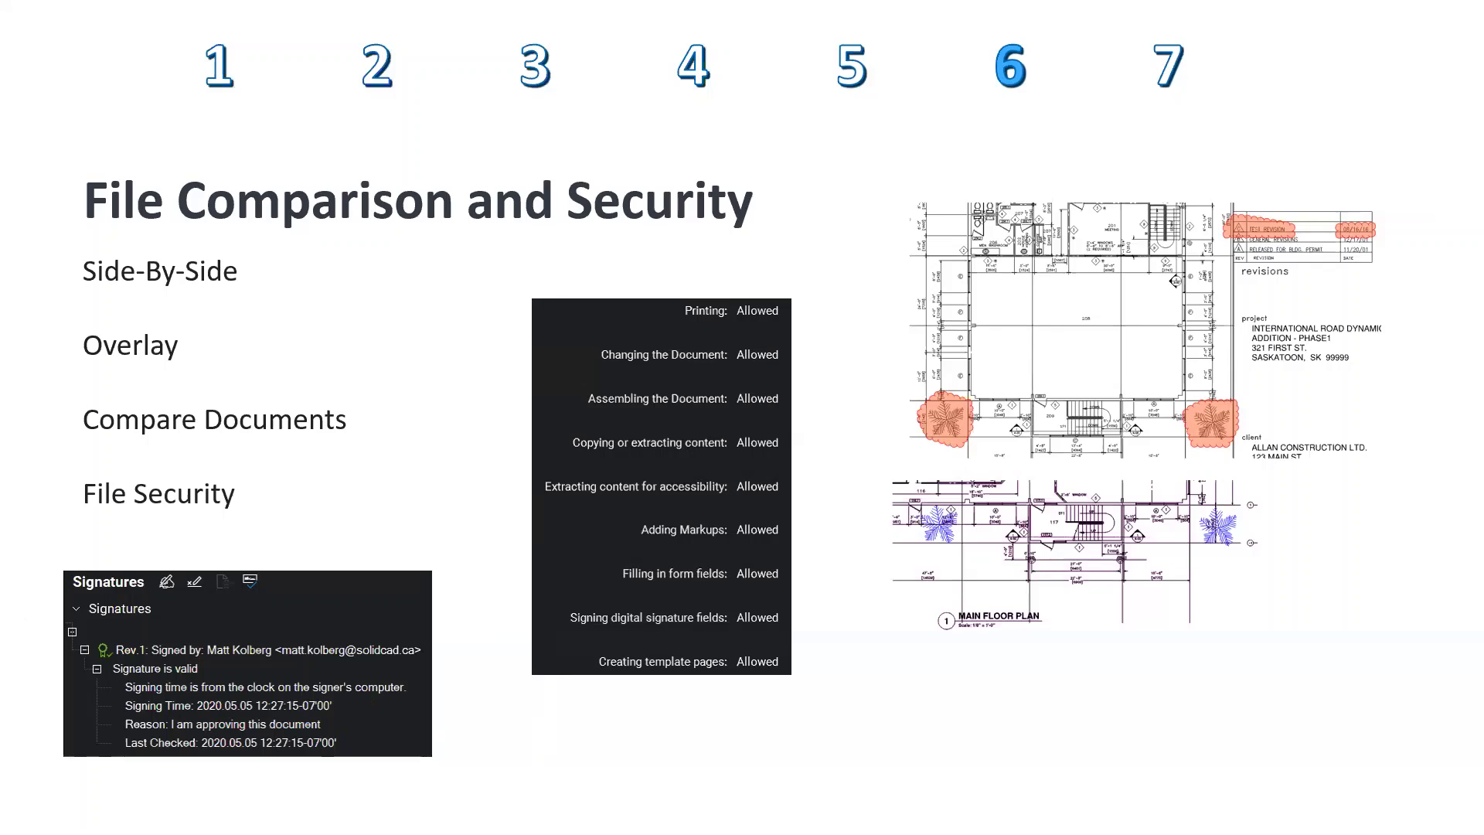
Draw arrows across the permissions area, erase the ink, and return to the Overlay 1 floor plan.
mouse_move(769, 722)
left_mouse_down()
mouse_move(821, 708)
mouse_move(1022, 715)
left_mouse_up()
left_click_drag(937, 696, 1477, 690)
left_click_drag(1244, 653, 1158, 754)
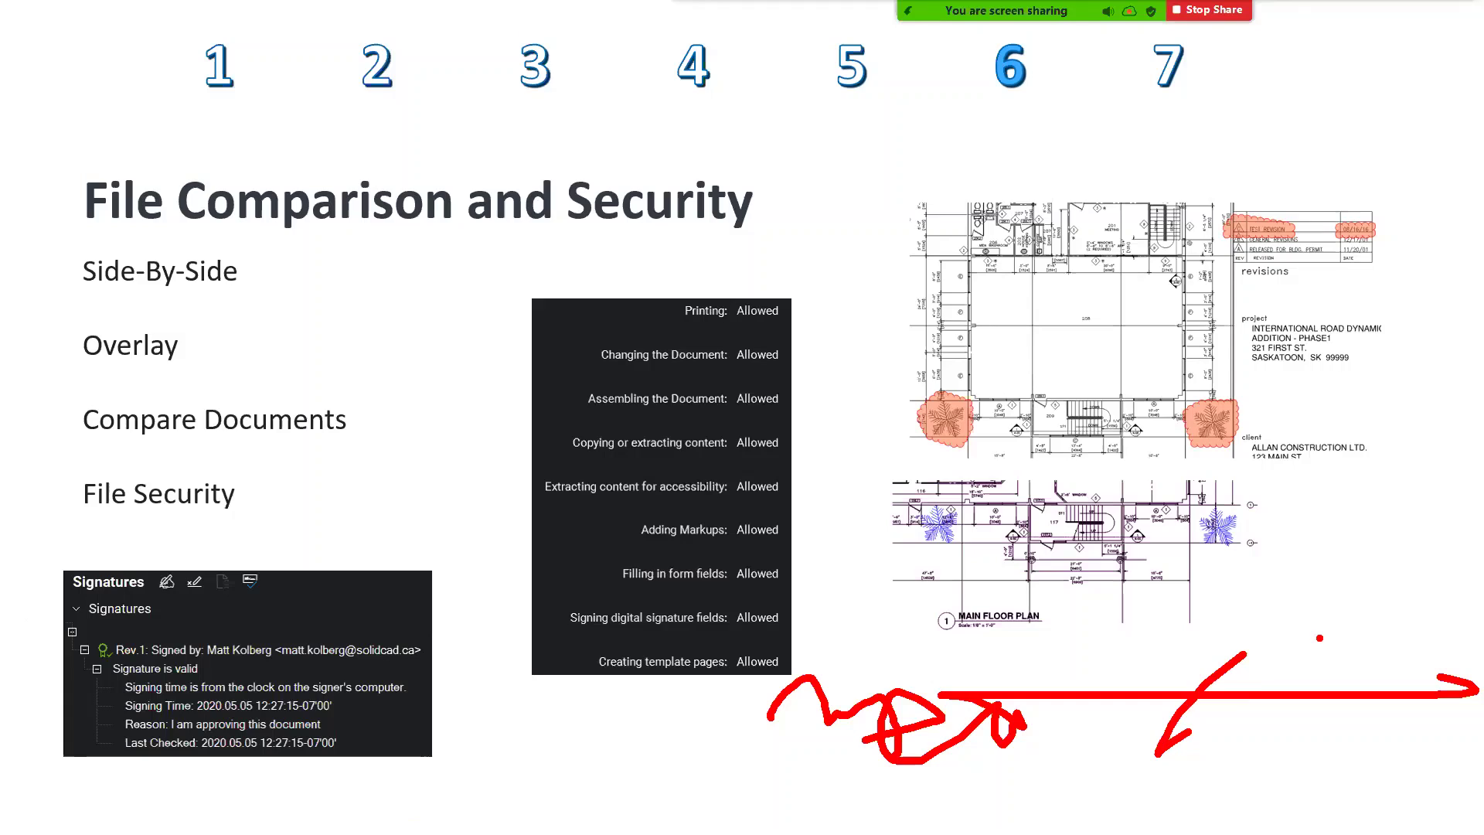
left_click_drag(1320, 641, 1194, 710)
left_click_drag(1392, 700, 1284, 723)
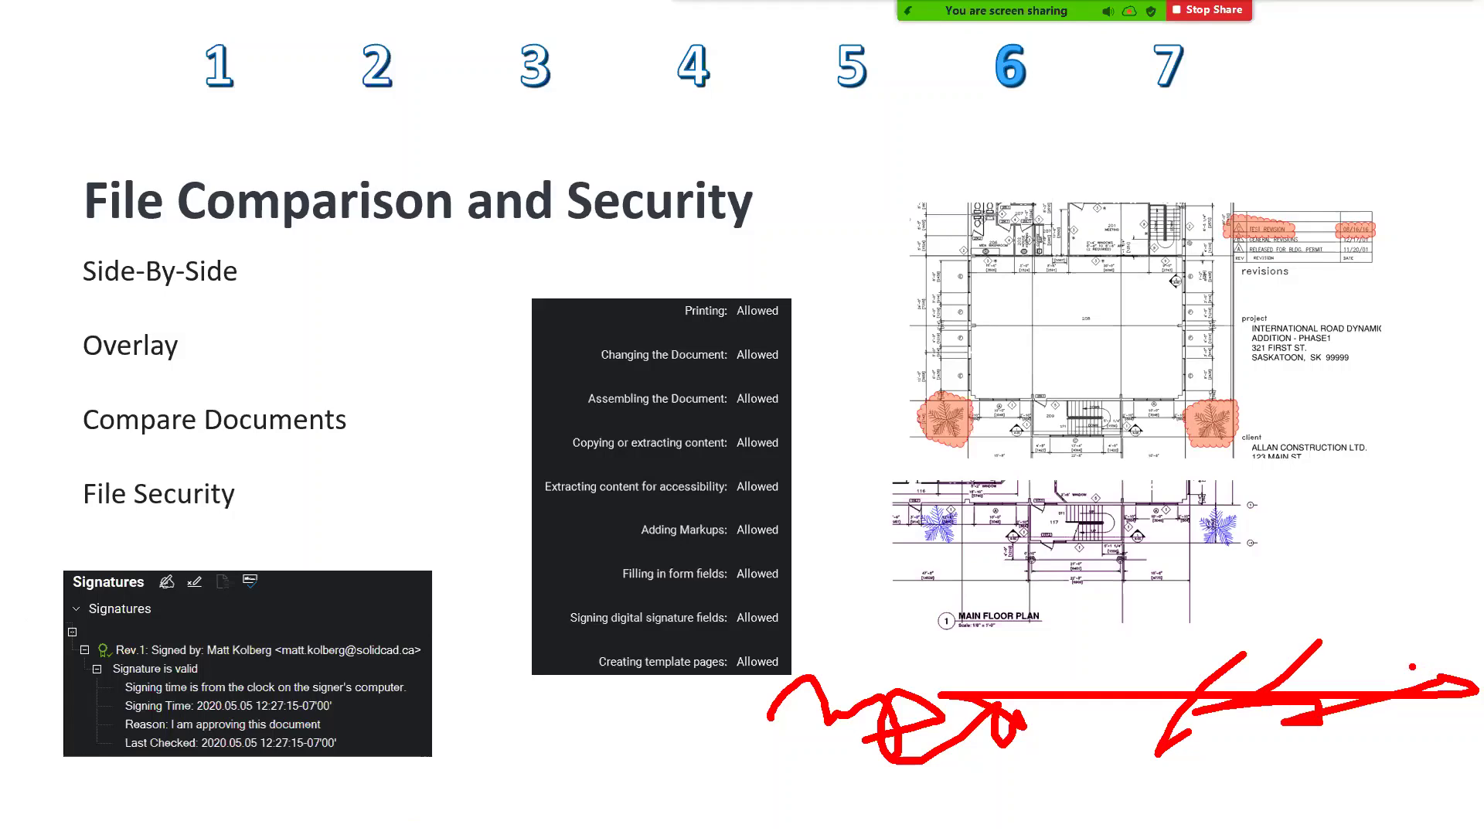
key("e")
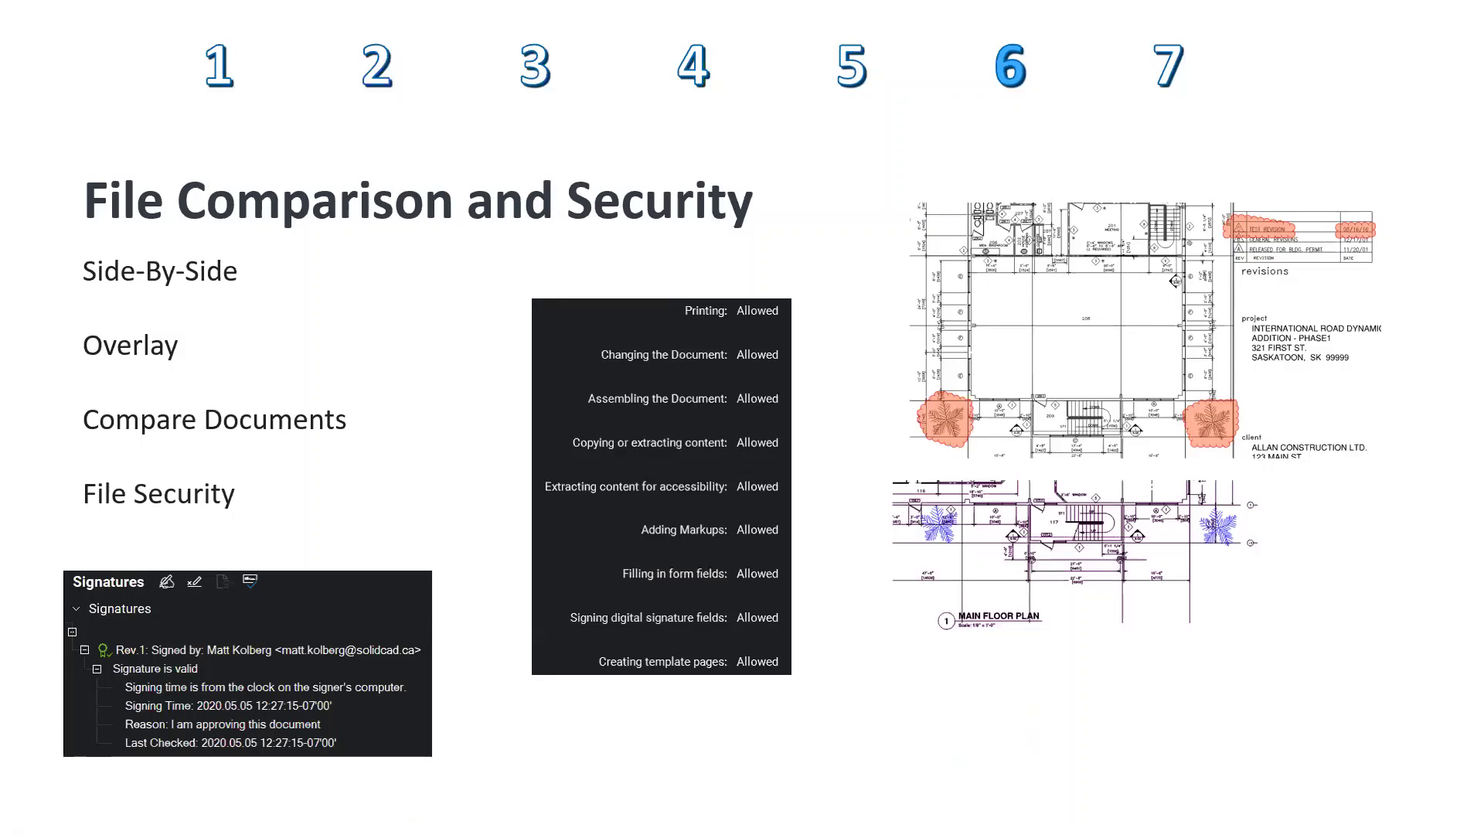
key("alt+Tab")
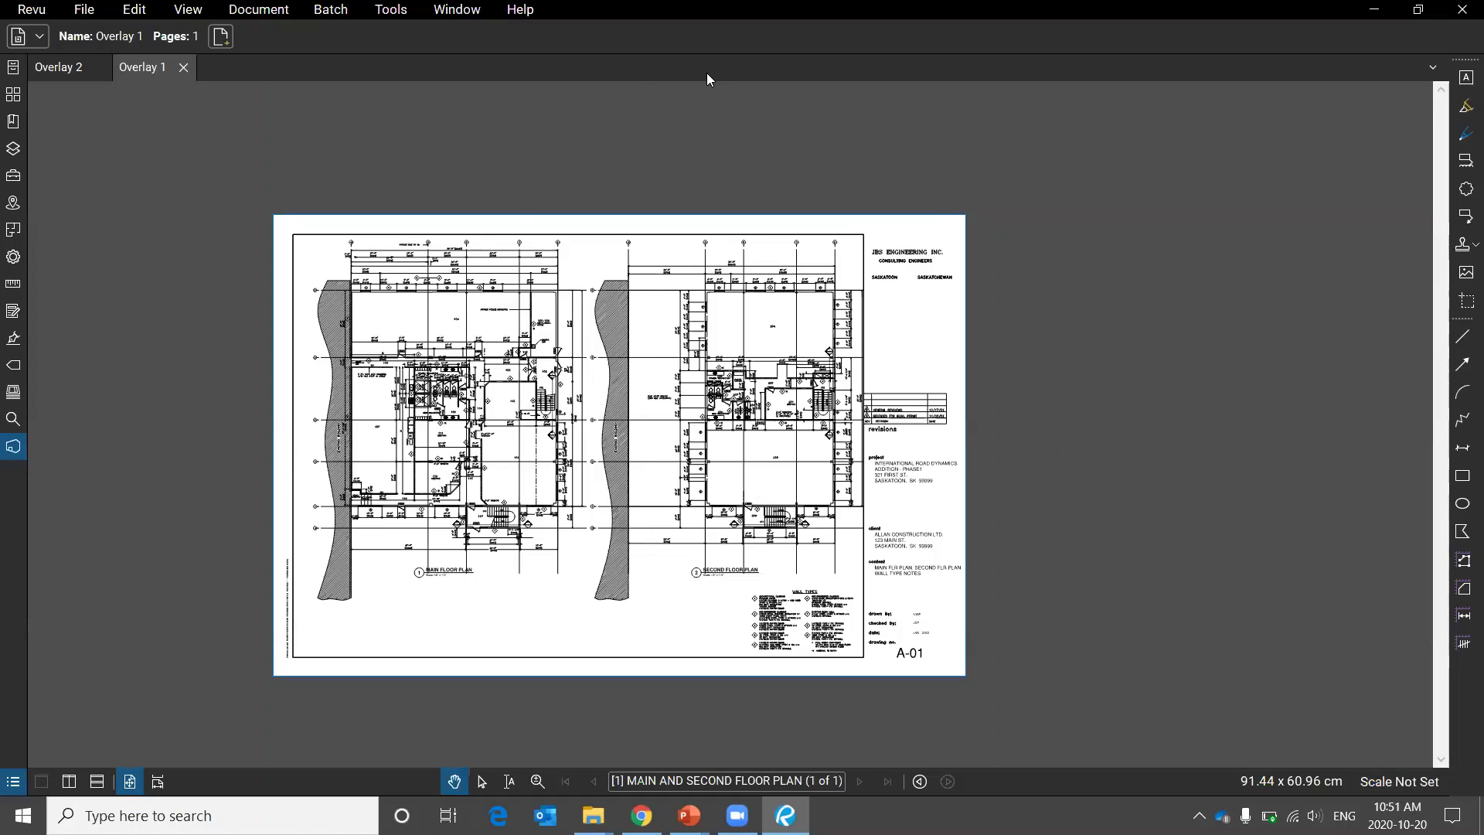
left_click(392, 9)
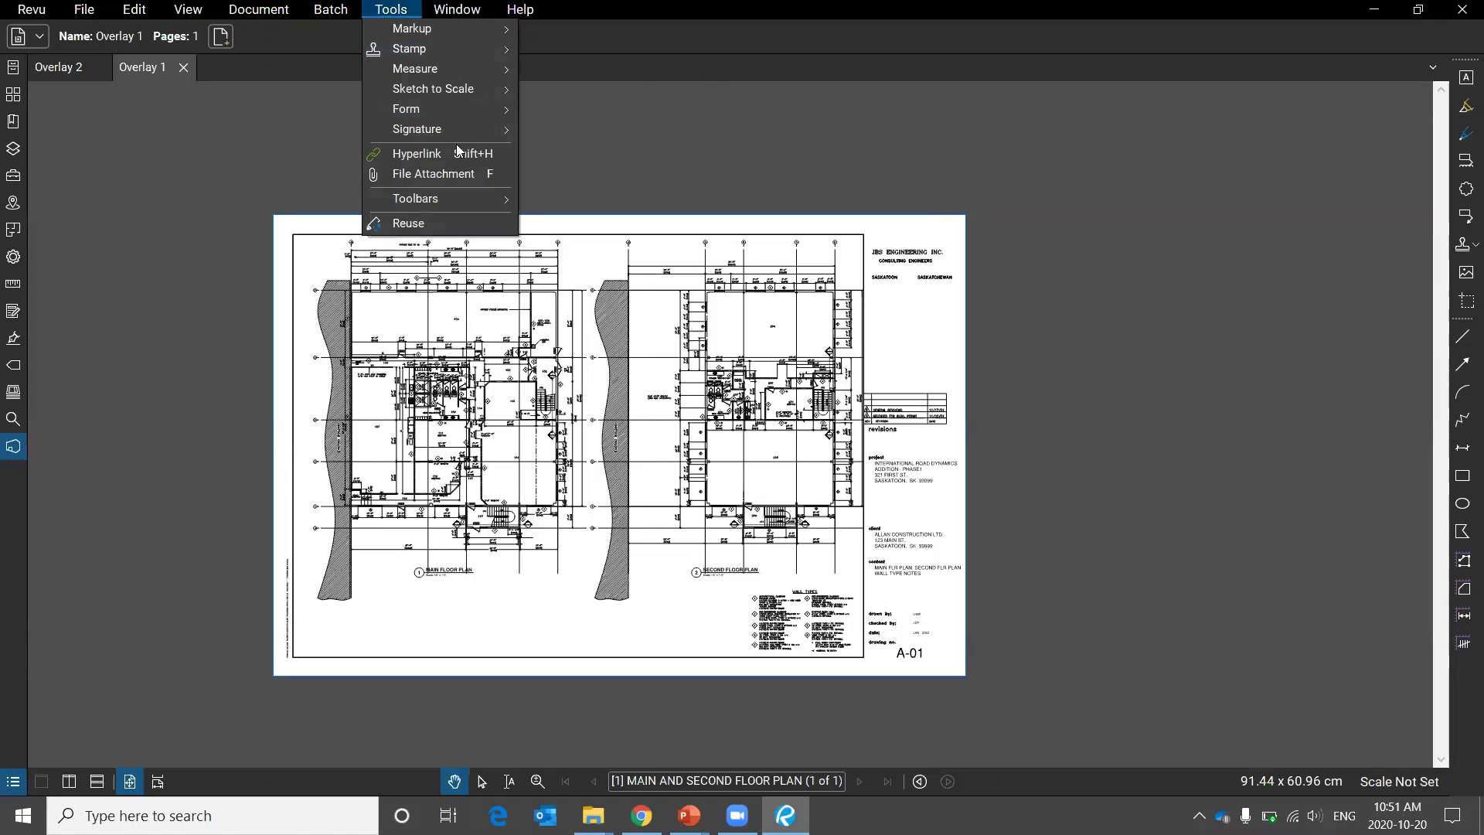
mouse_move(450, 131)
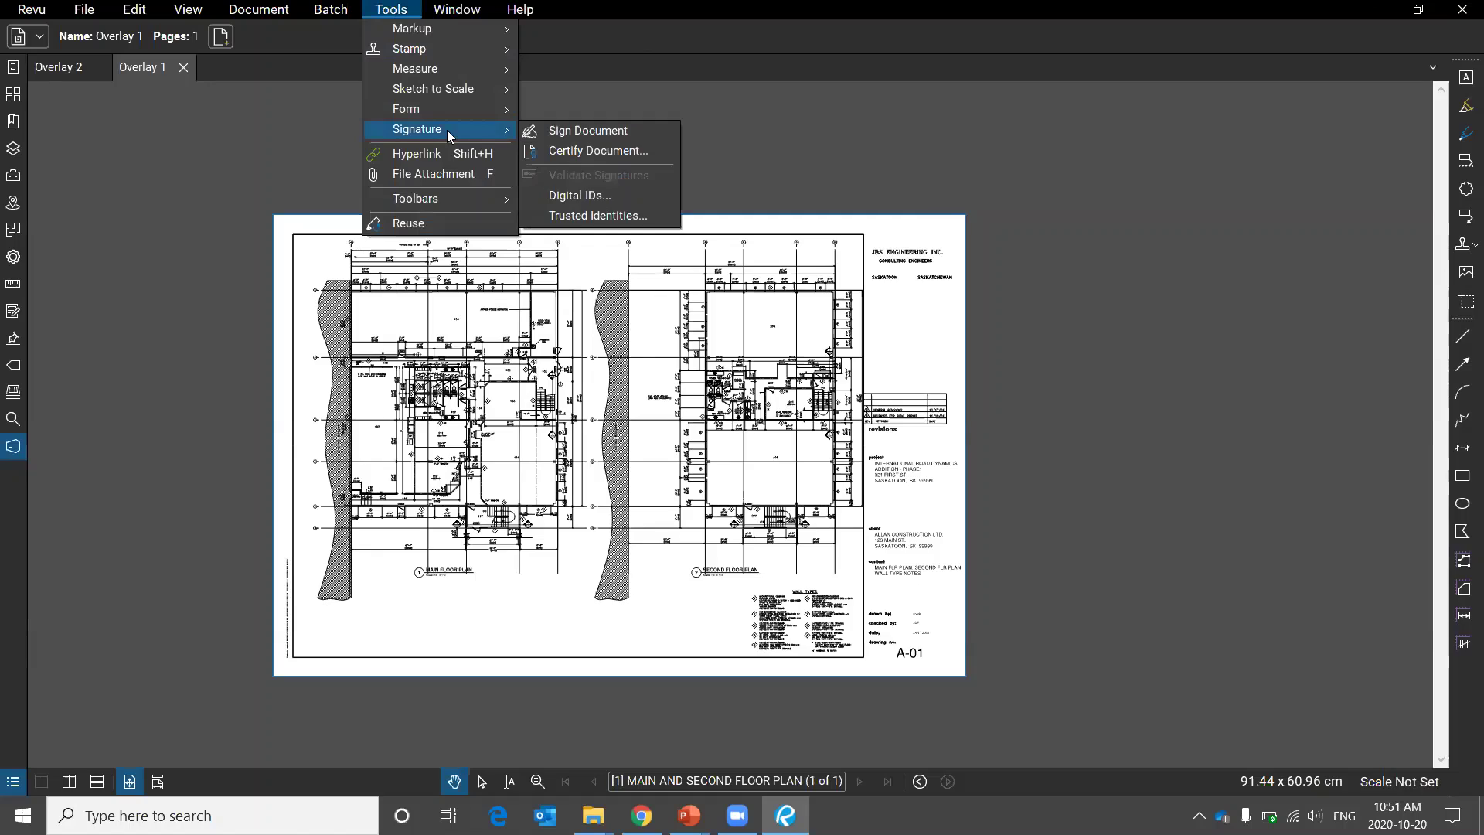
left_click(595, 132)
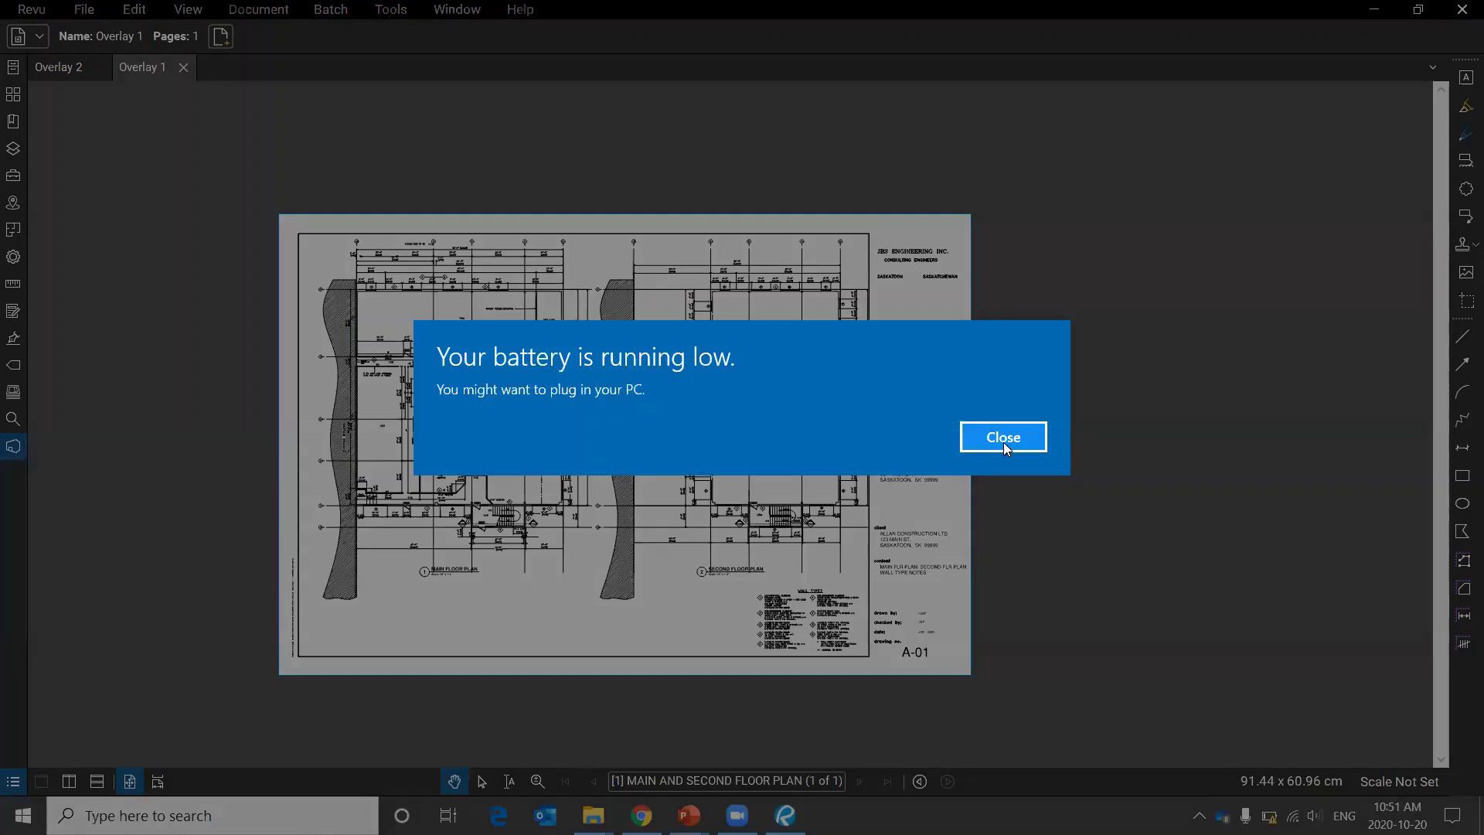
left_click(1004, 441)
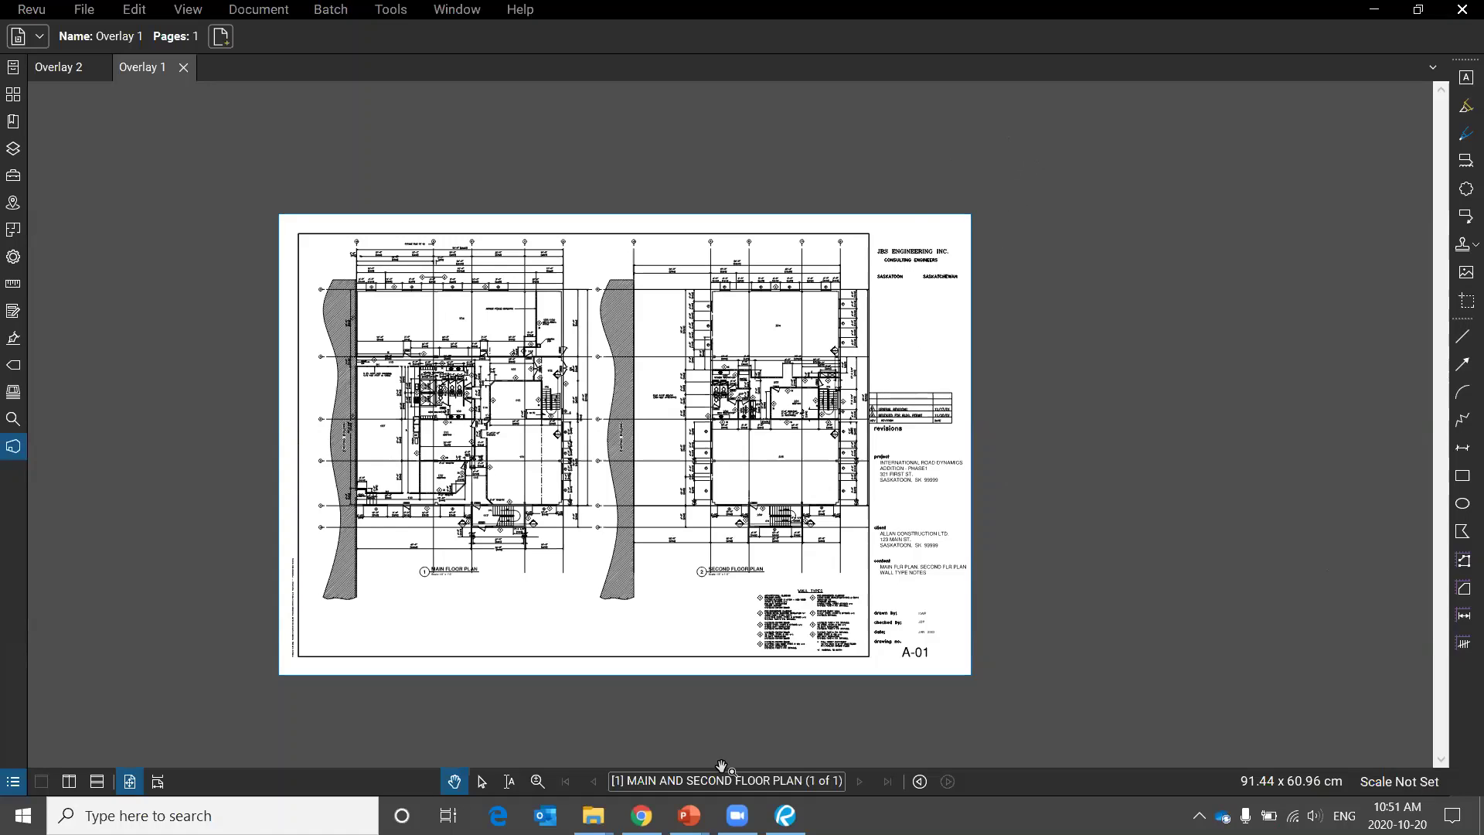
mouse_move(689, 816)
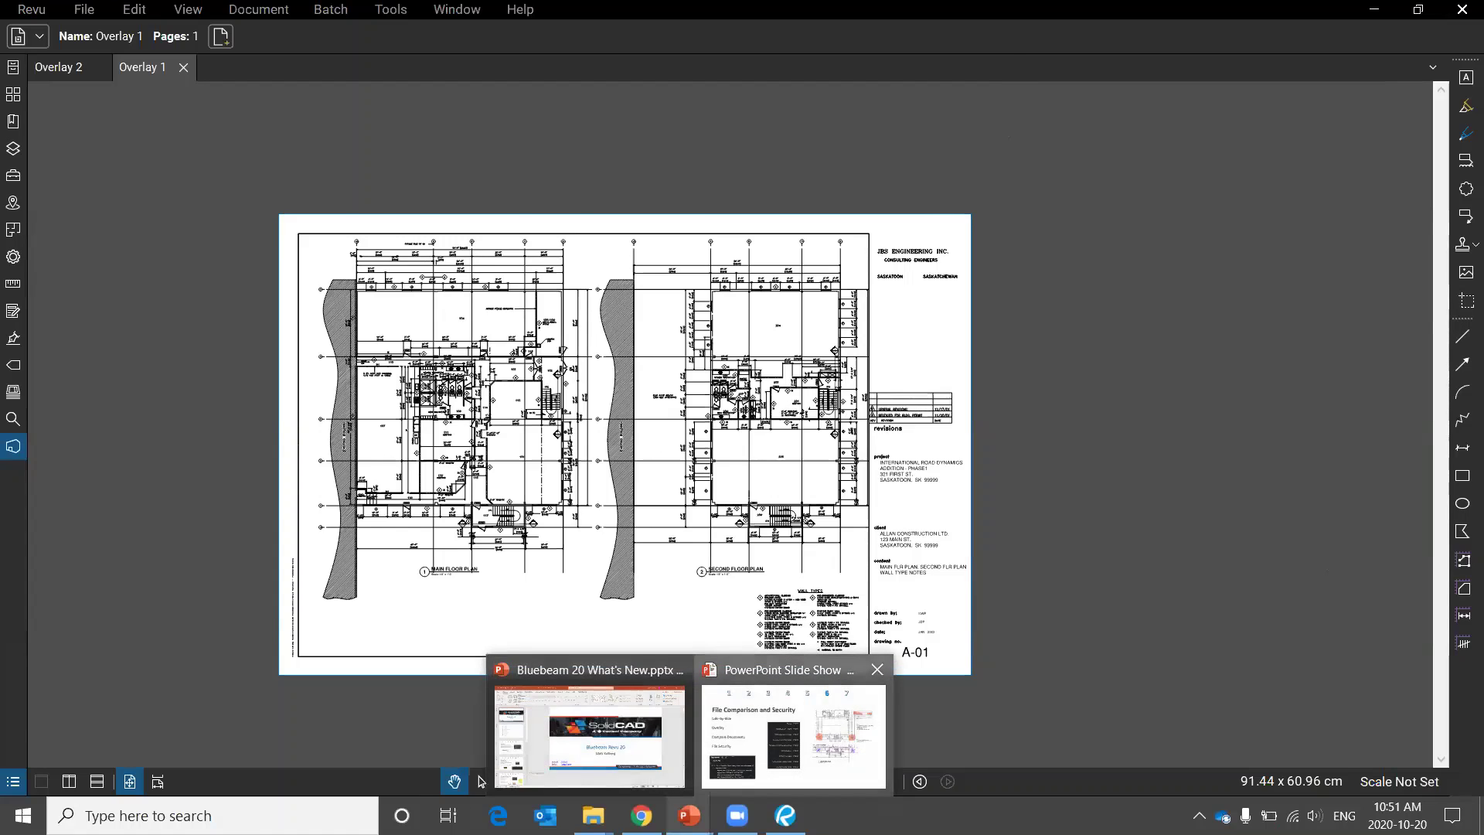
Advance the slide show to the Collaboration slide, then return to the Overlay 1 drawing in Revu.
left_click(794, 736)
left_click(601, 325)
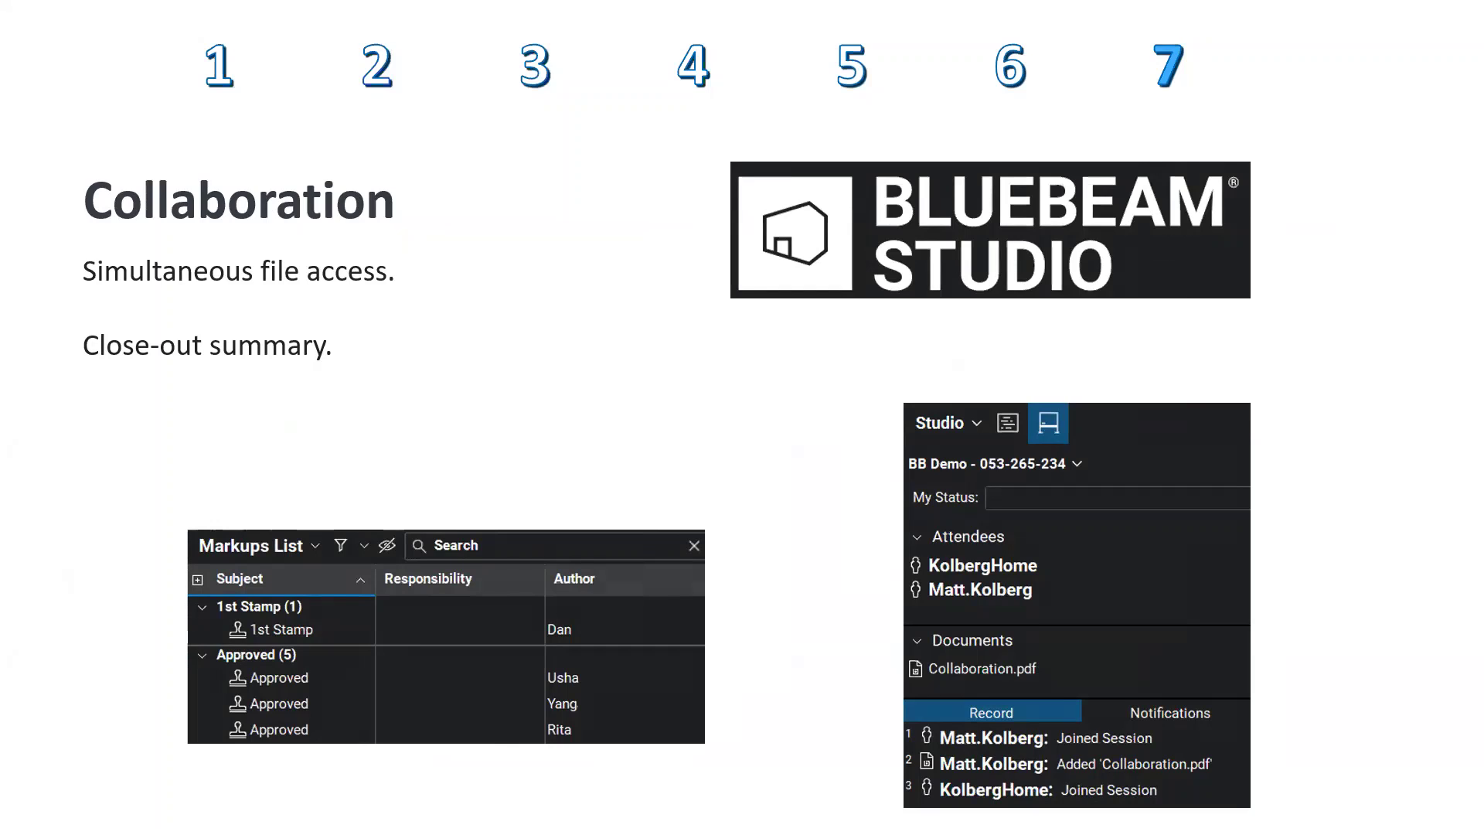
key("alt+Tab")
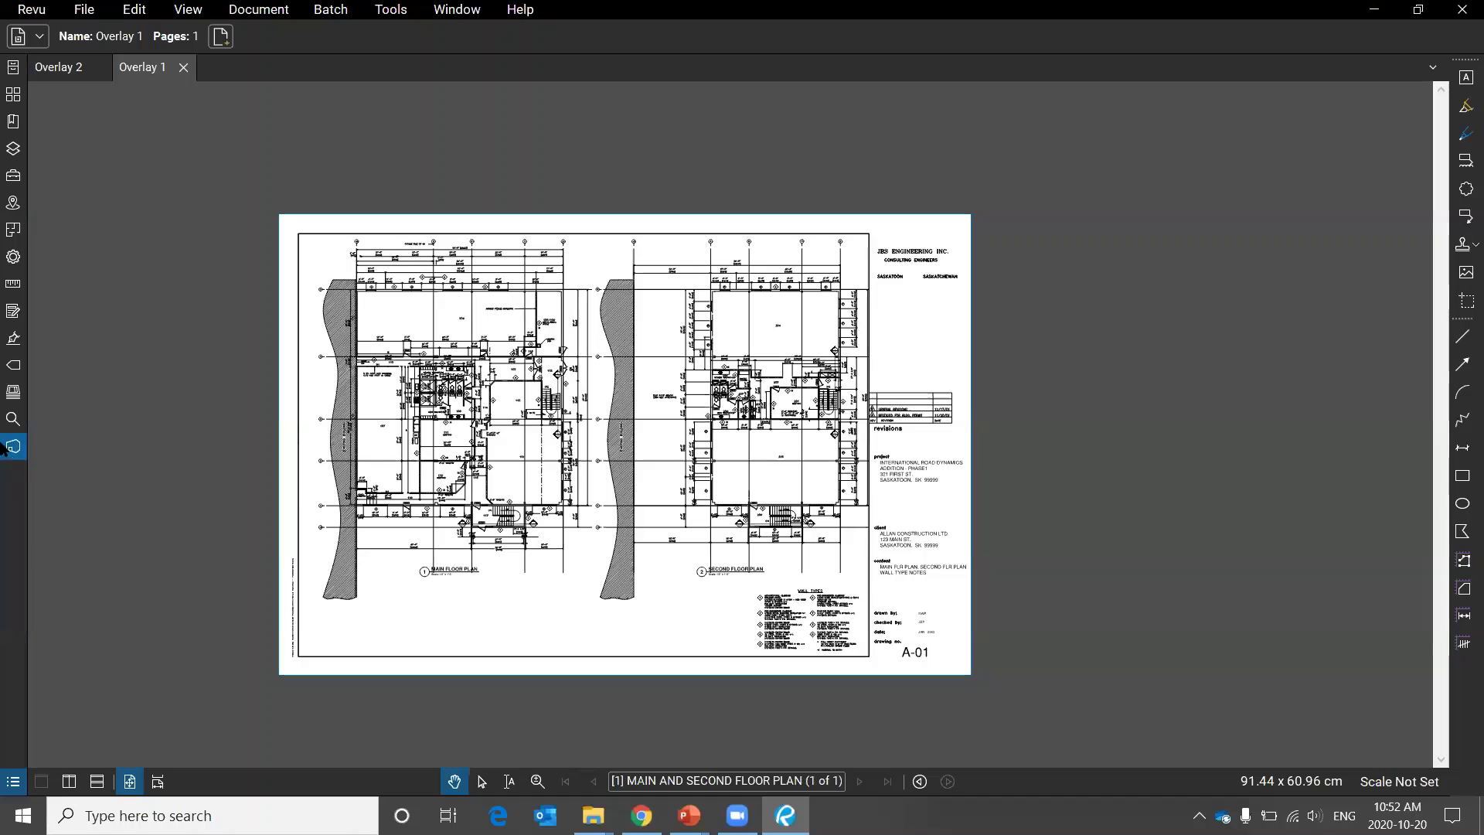
Sign in to Studio with the Bluebeam ID password, retyping it after the first attempt fails.
left_click(13, 447)
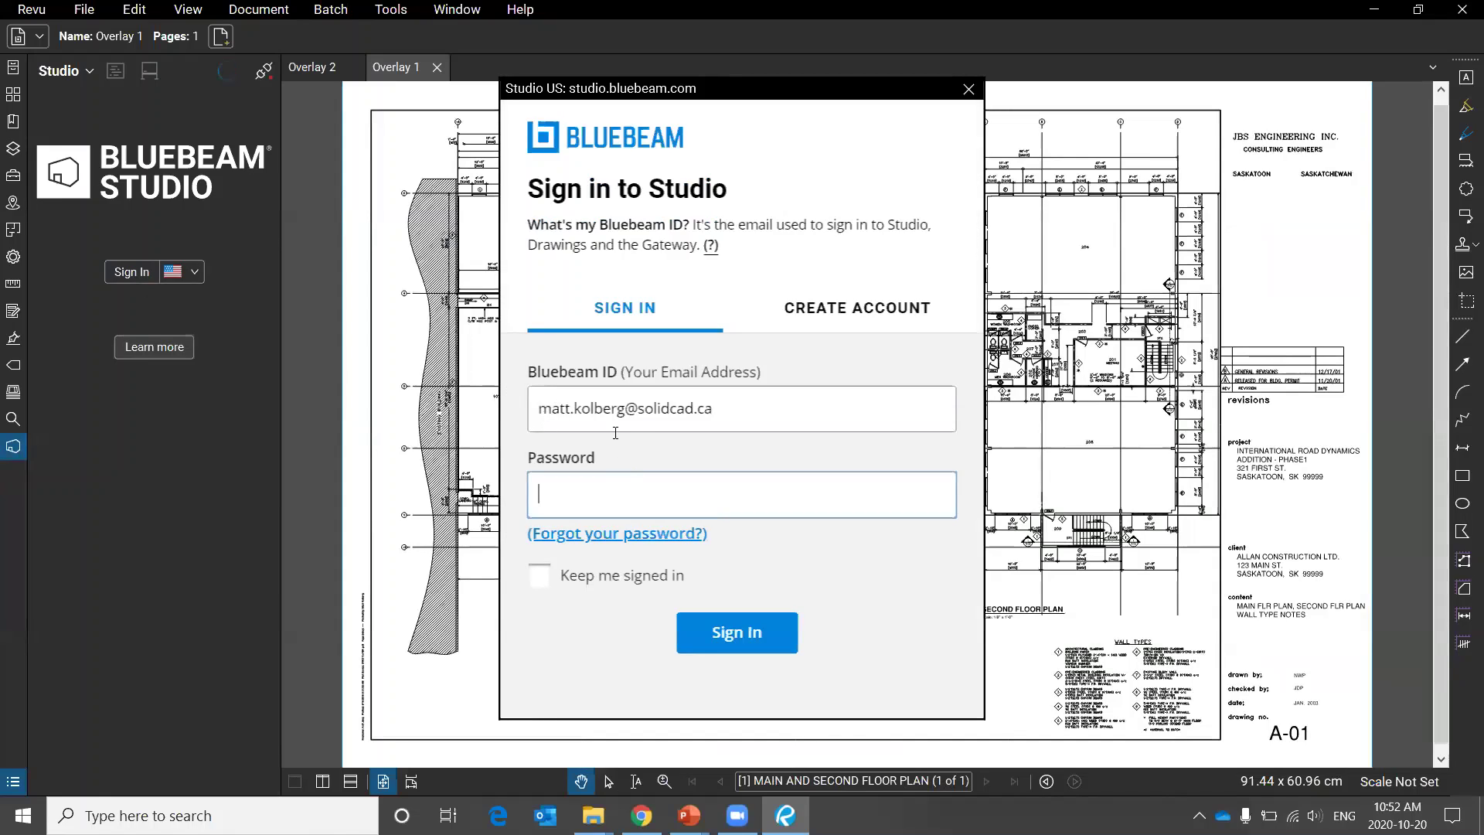
type("•••••••••••••")
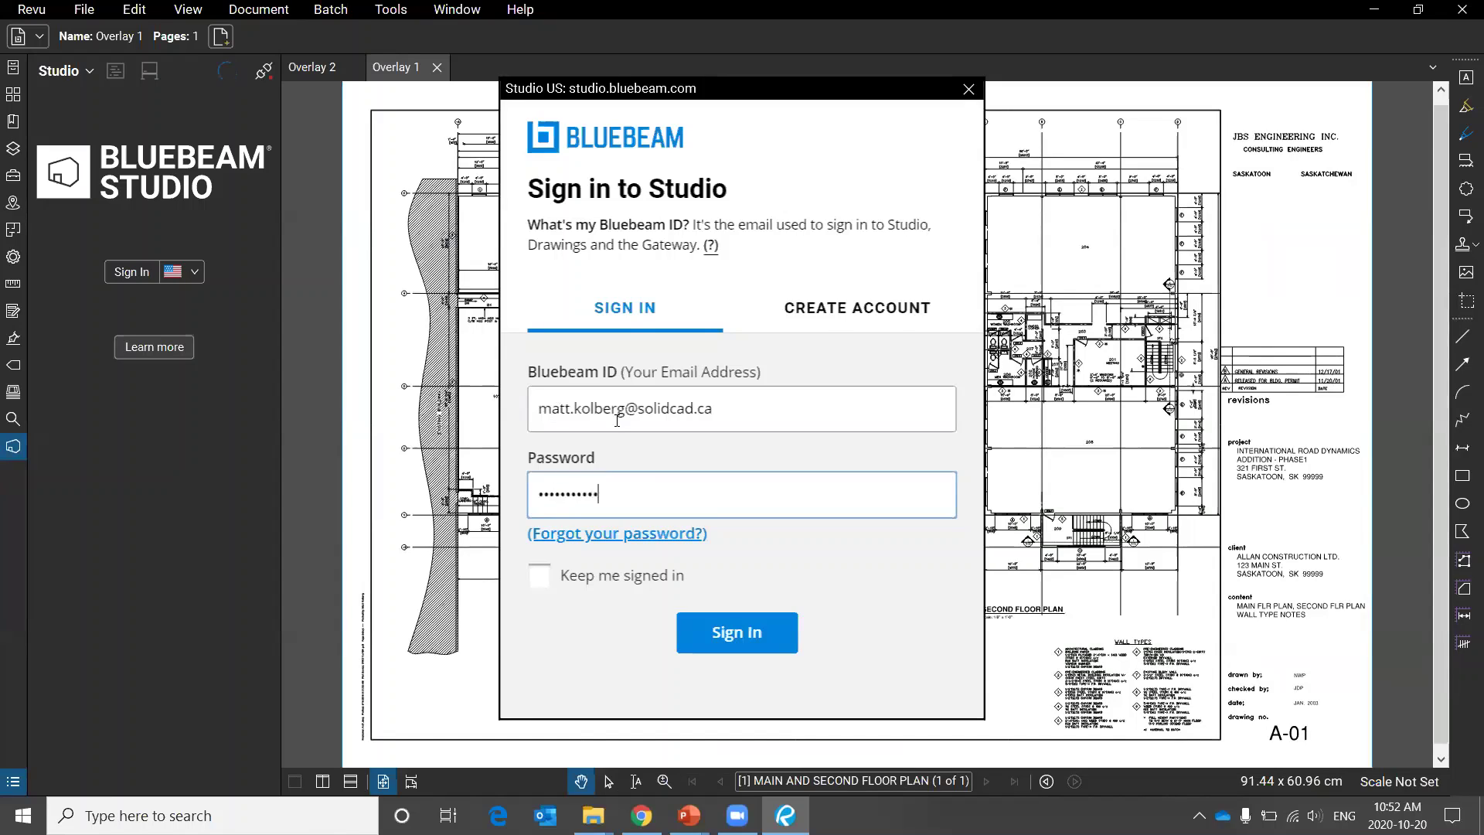
key("Return")
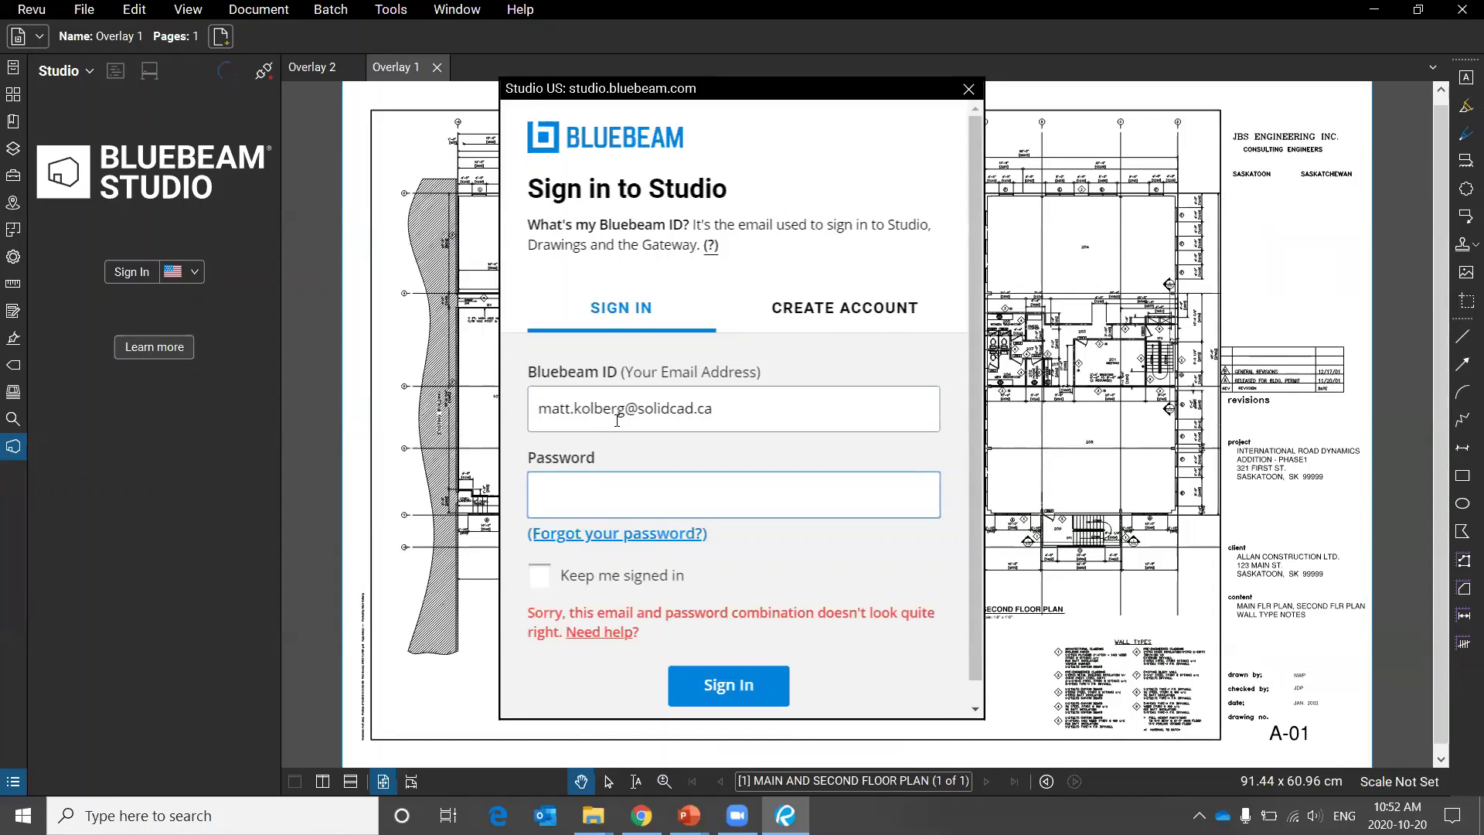
type("•")
key("BackSpace")
type("•••••••••••")
key("Return")
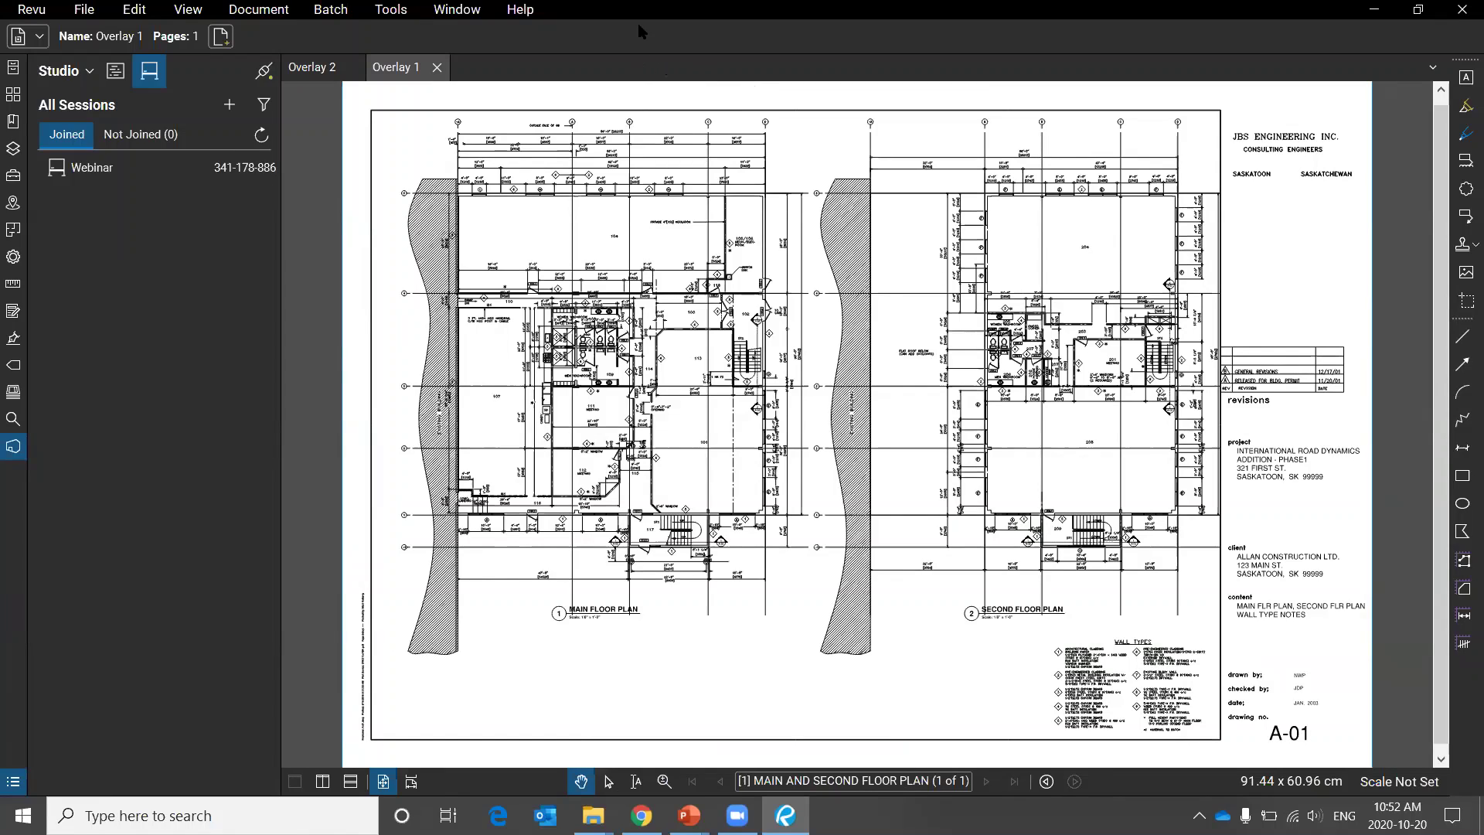
Join the Webinar Studio session and close the Overlay 1 and Overlay 2 tabs.
double_click(137, 172)
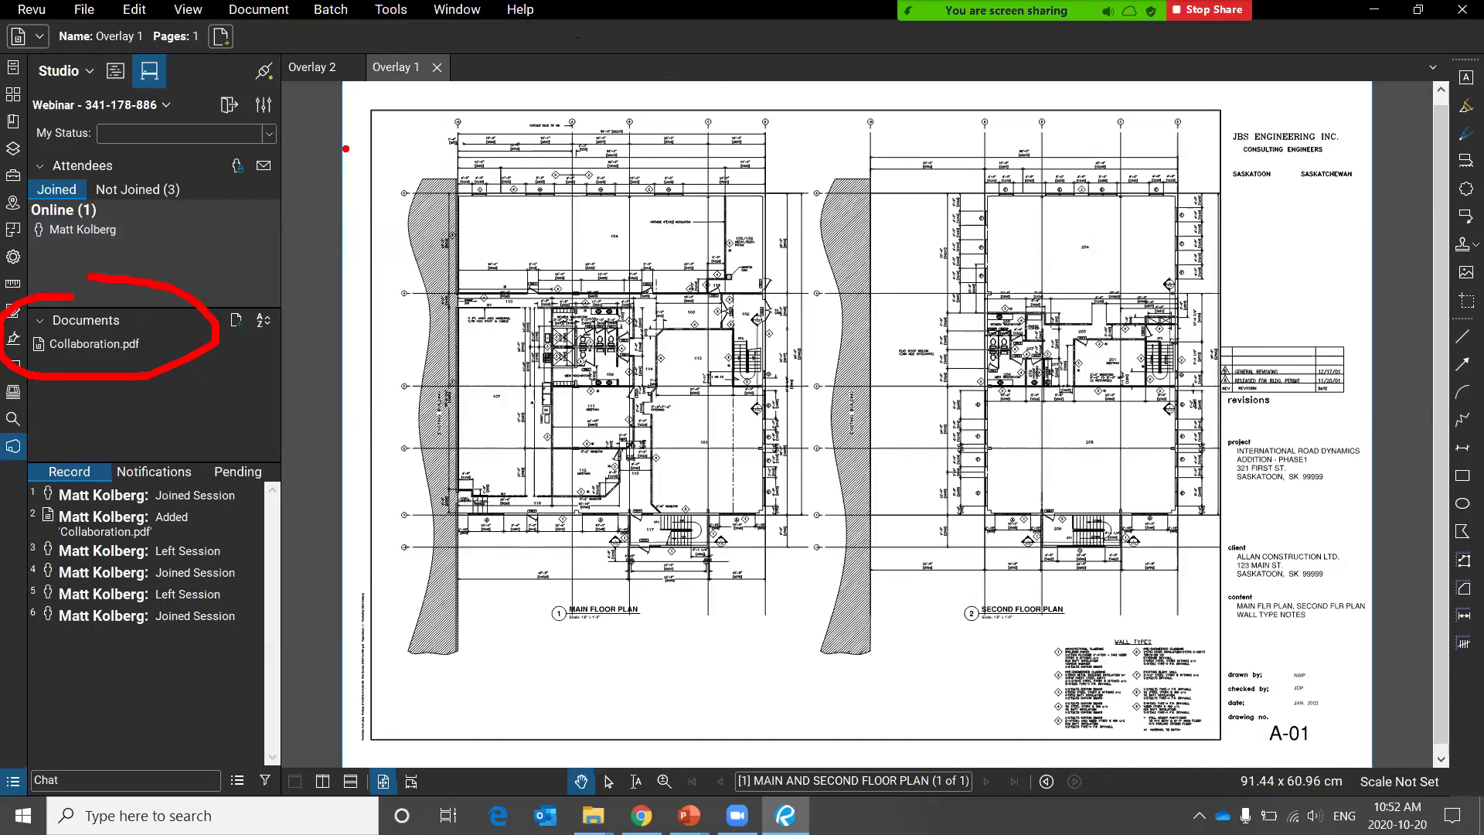
left_click(437, 68)
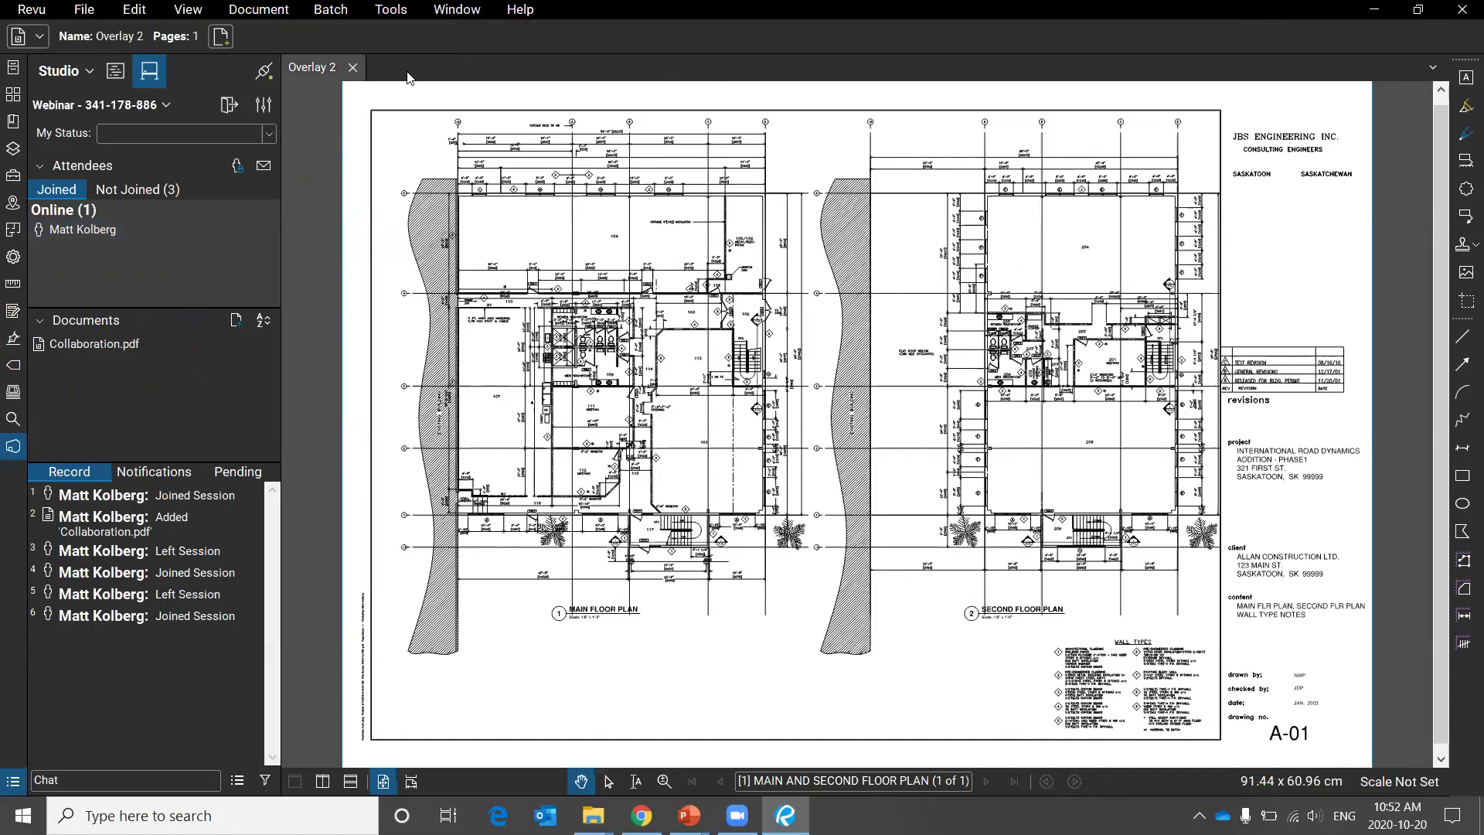
left_click(353, 67)
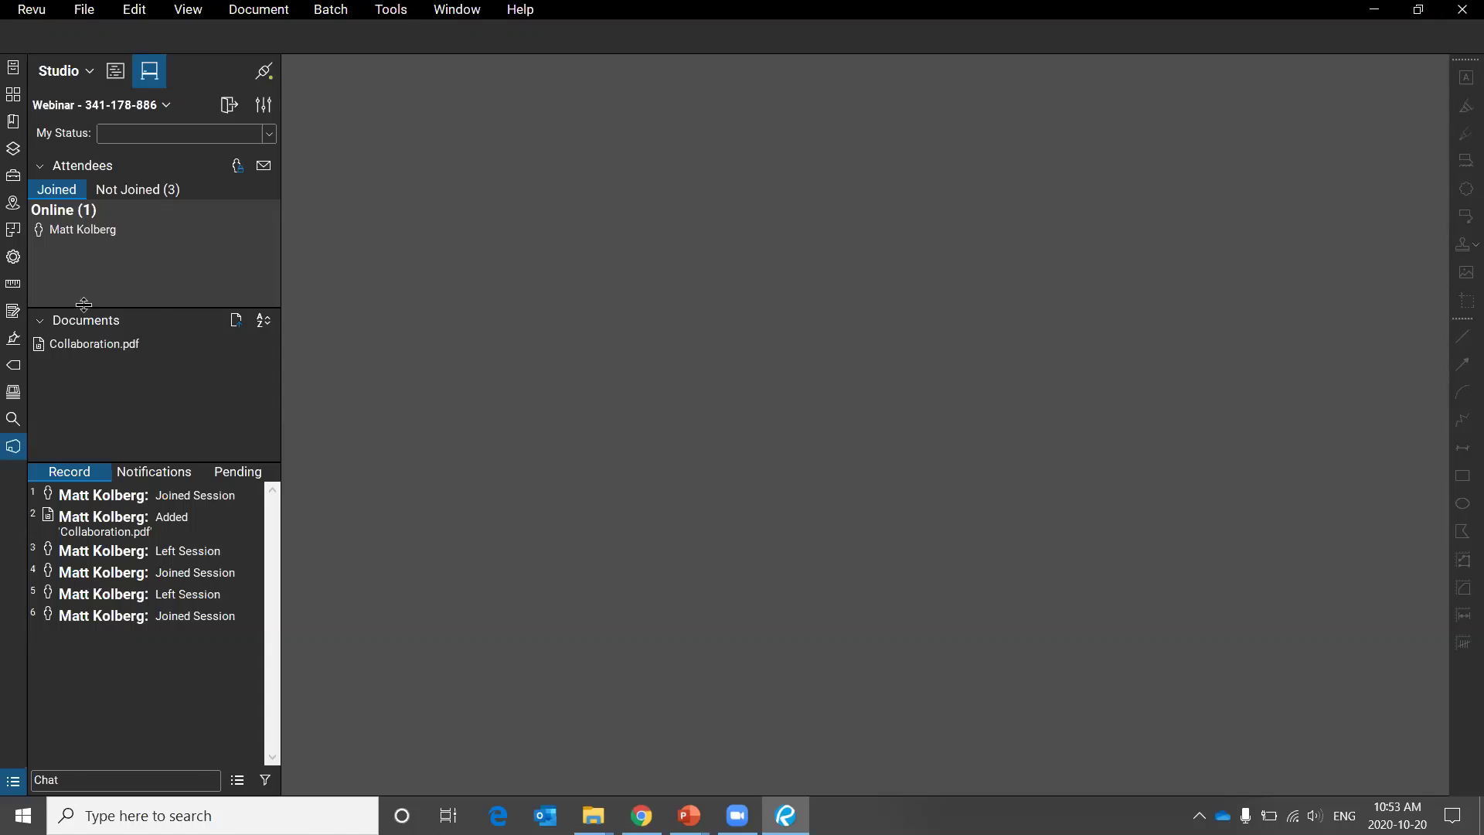
Open Collaboration.pdf from the session and show the three Not Joined attendees.
double_click(67, 347)
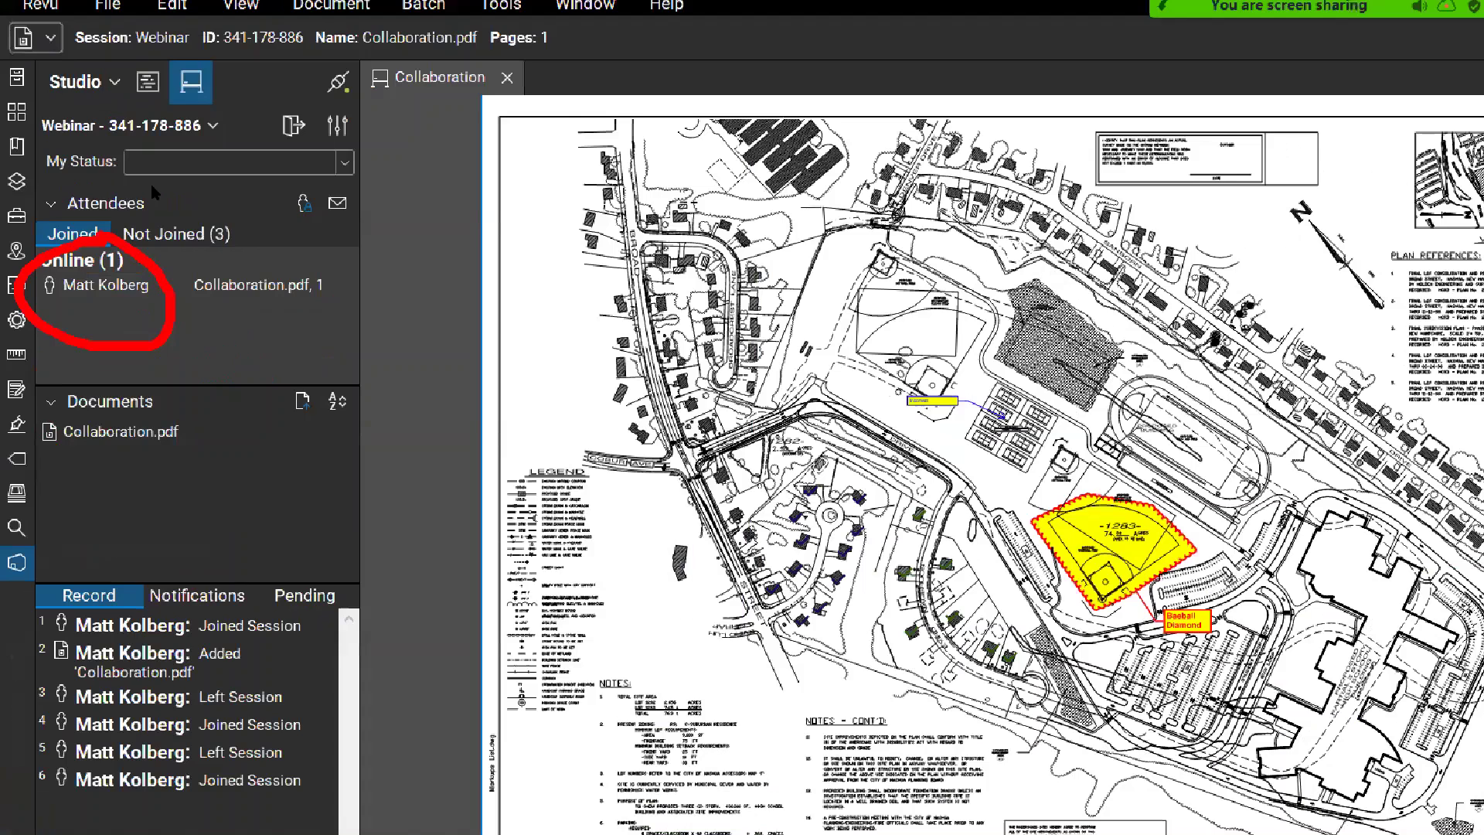
left_click(276, 307)
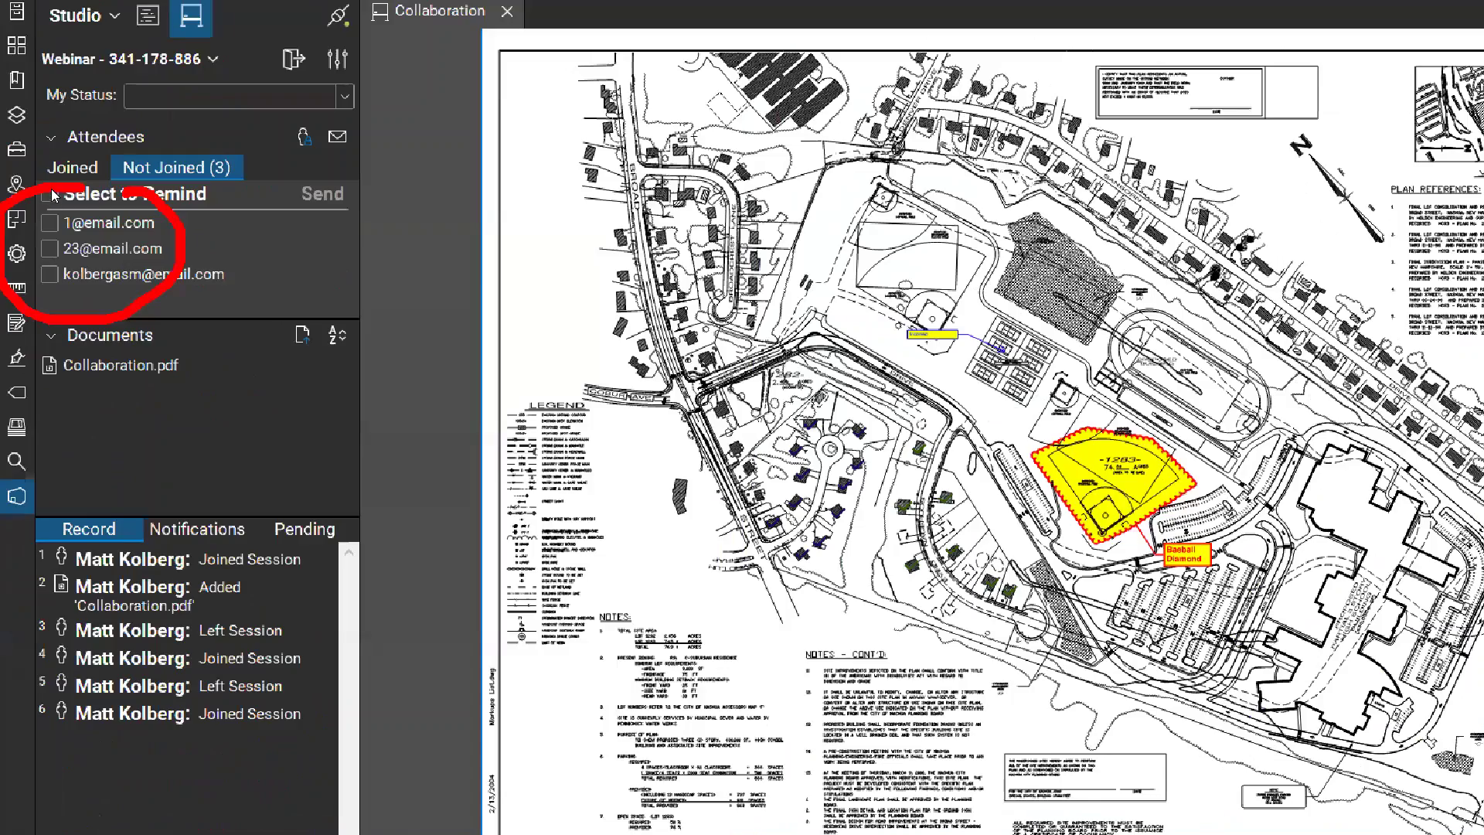
Show the online attendees, then return to the recap slideshow on slide 2, Markup Filters.
left_click(113, 111)
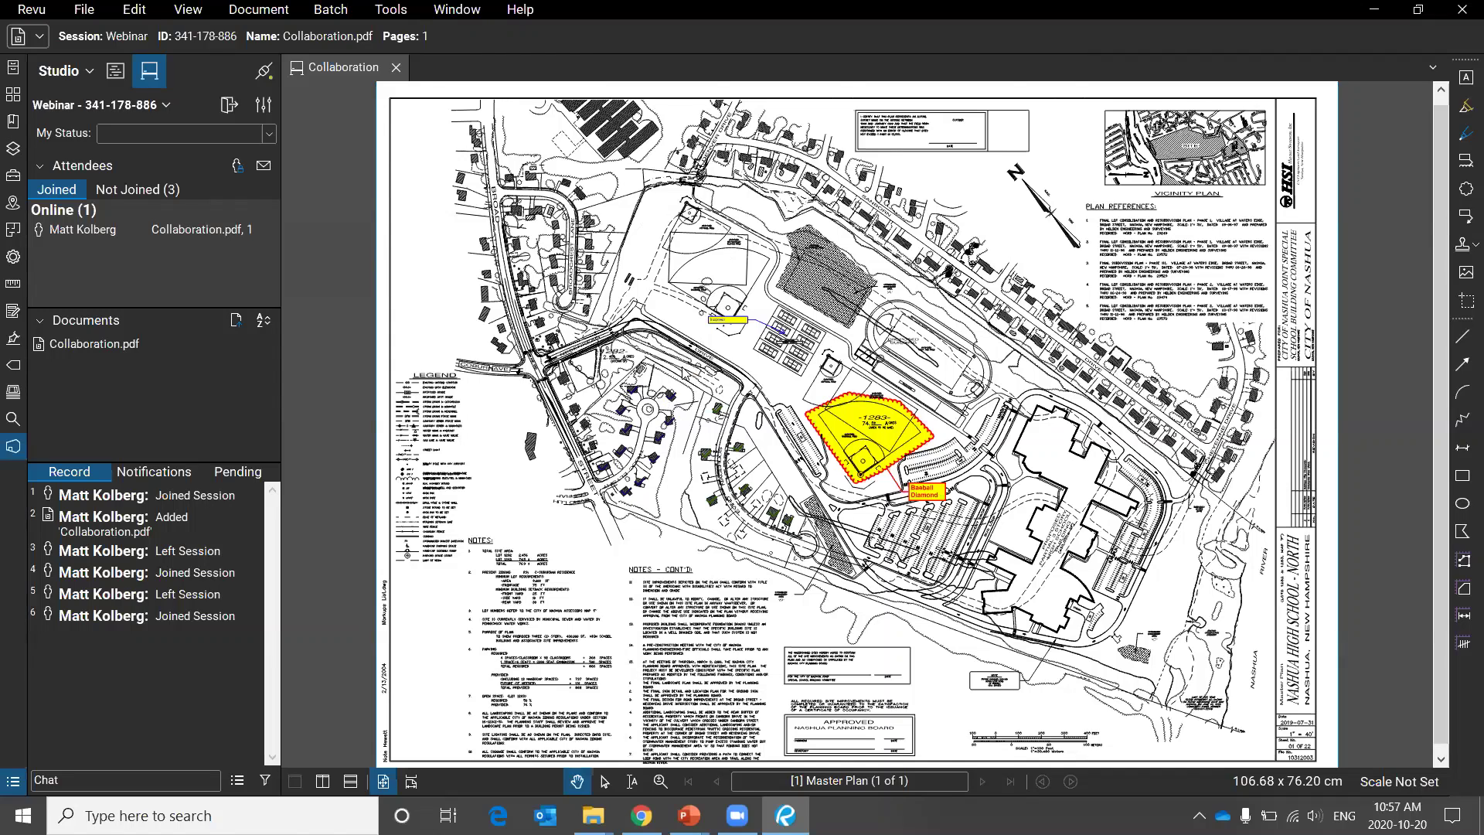
key("alt+Tab")
key("Right")
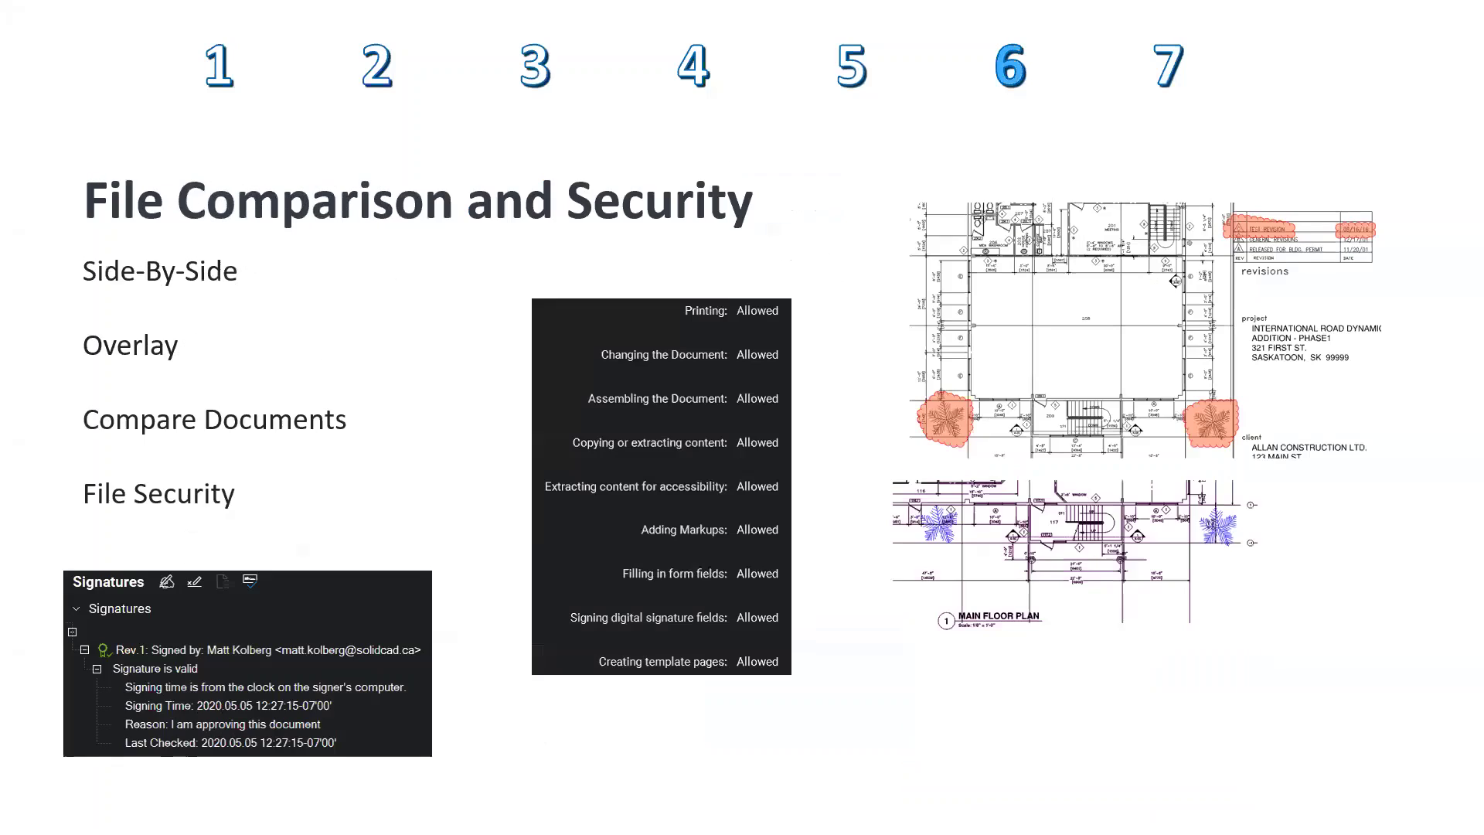
key("Left")
key("Left")
key("Left")
key("Left")
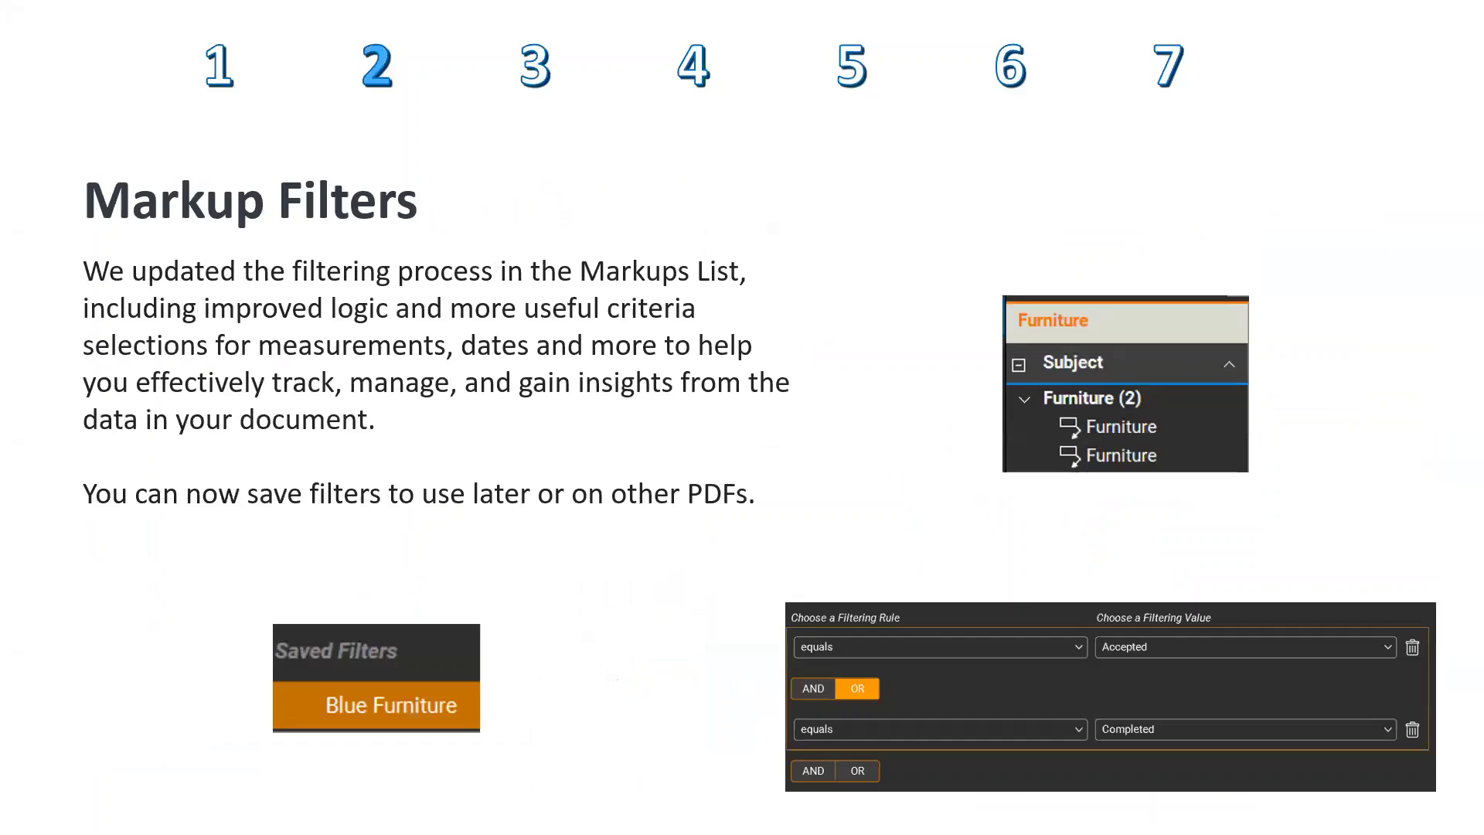